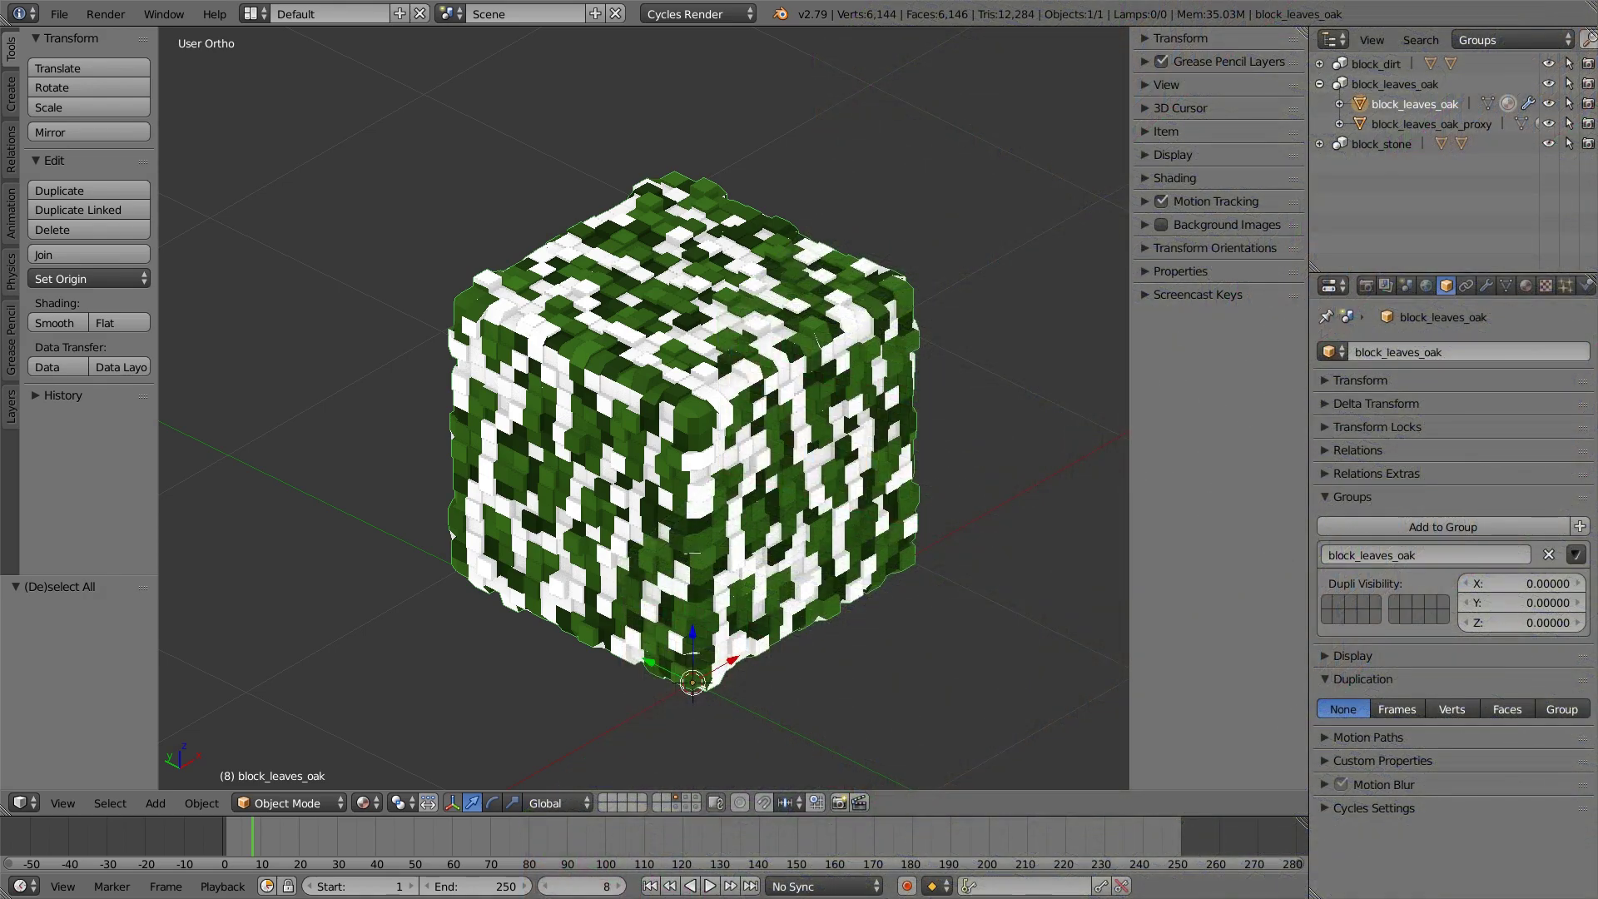
Make a linked duplicate of block_leaves_oak in place, move it to layer 7 and show that layer
key("alt+d")
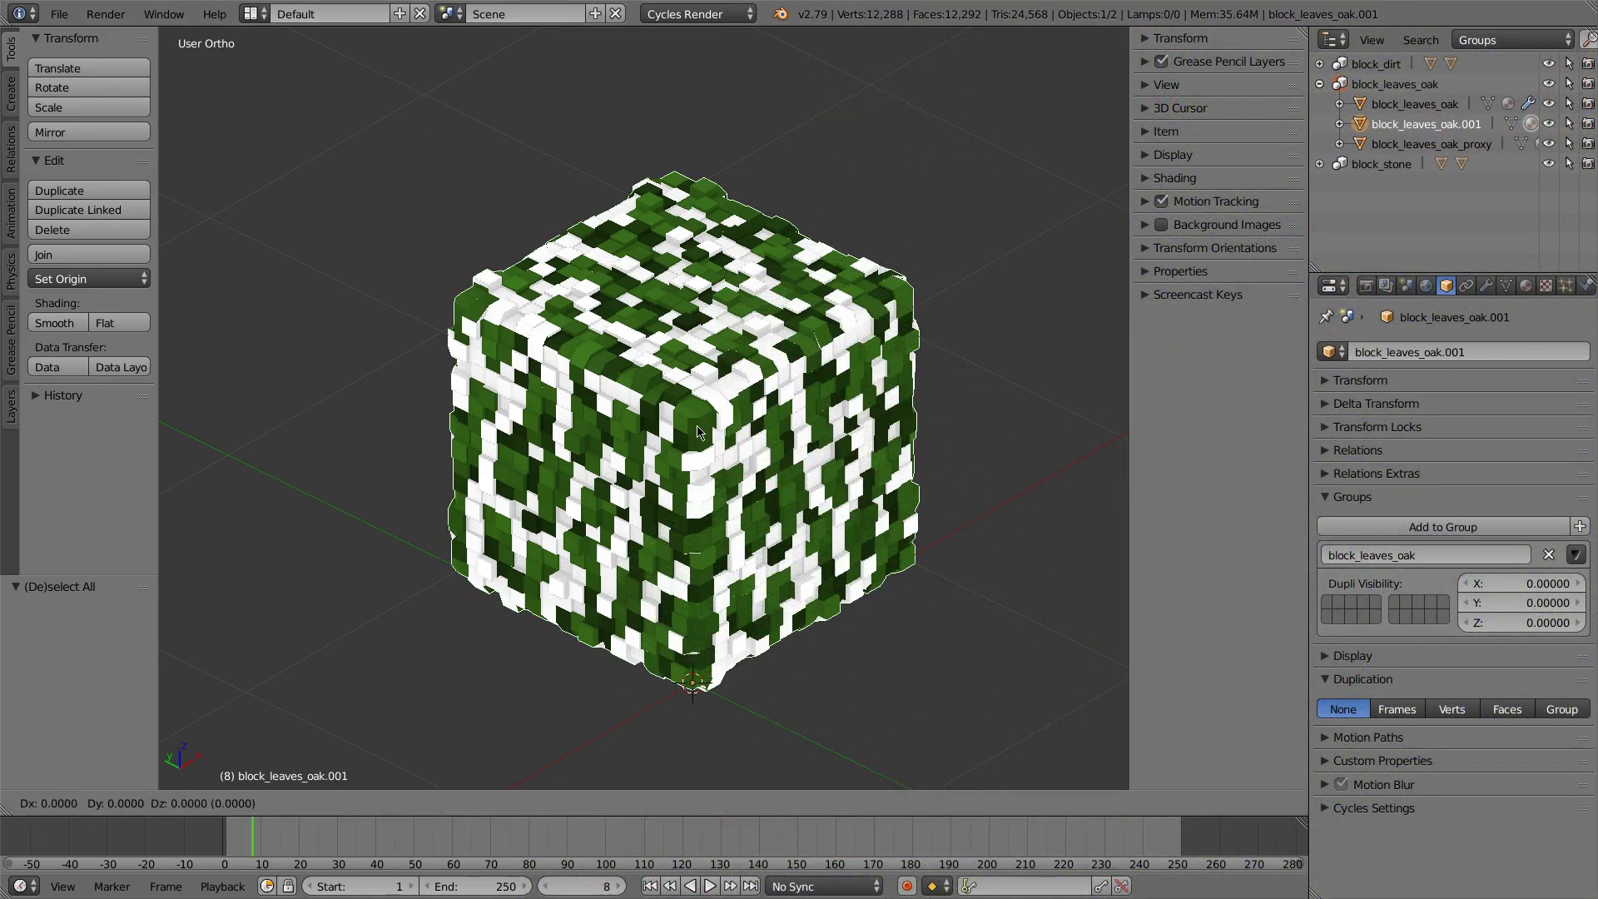
right_click(616, 441)
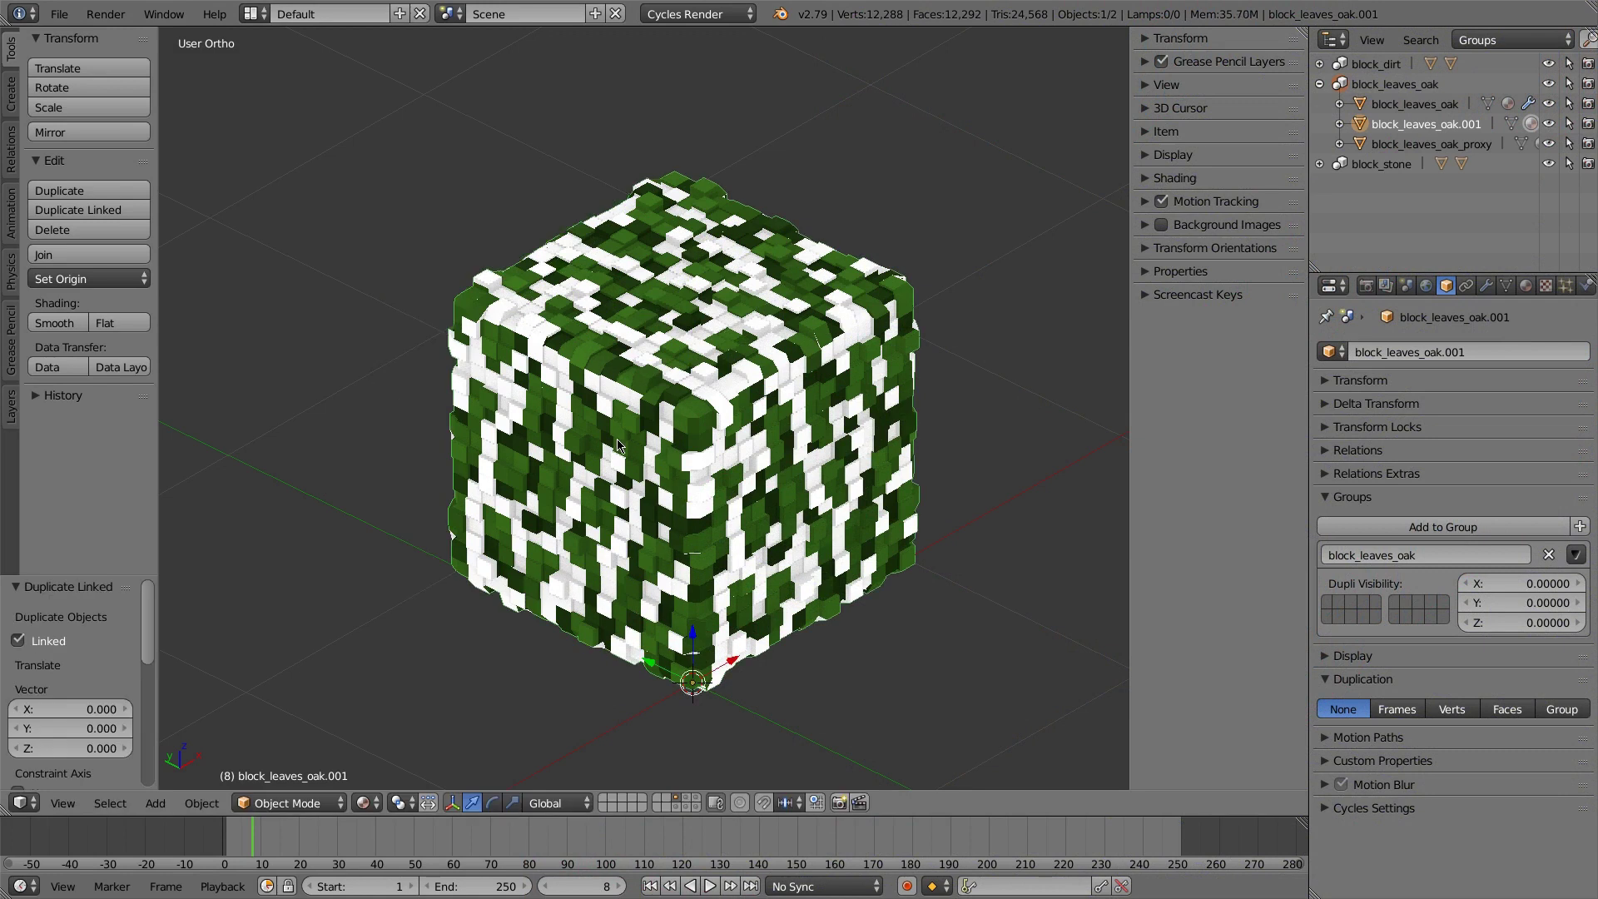
key("m")
left_click(869, 478)
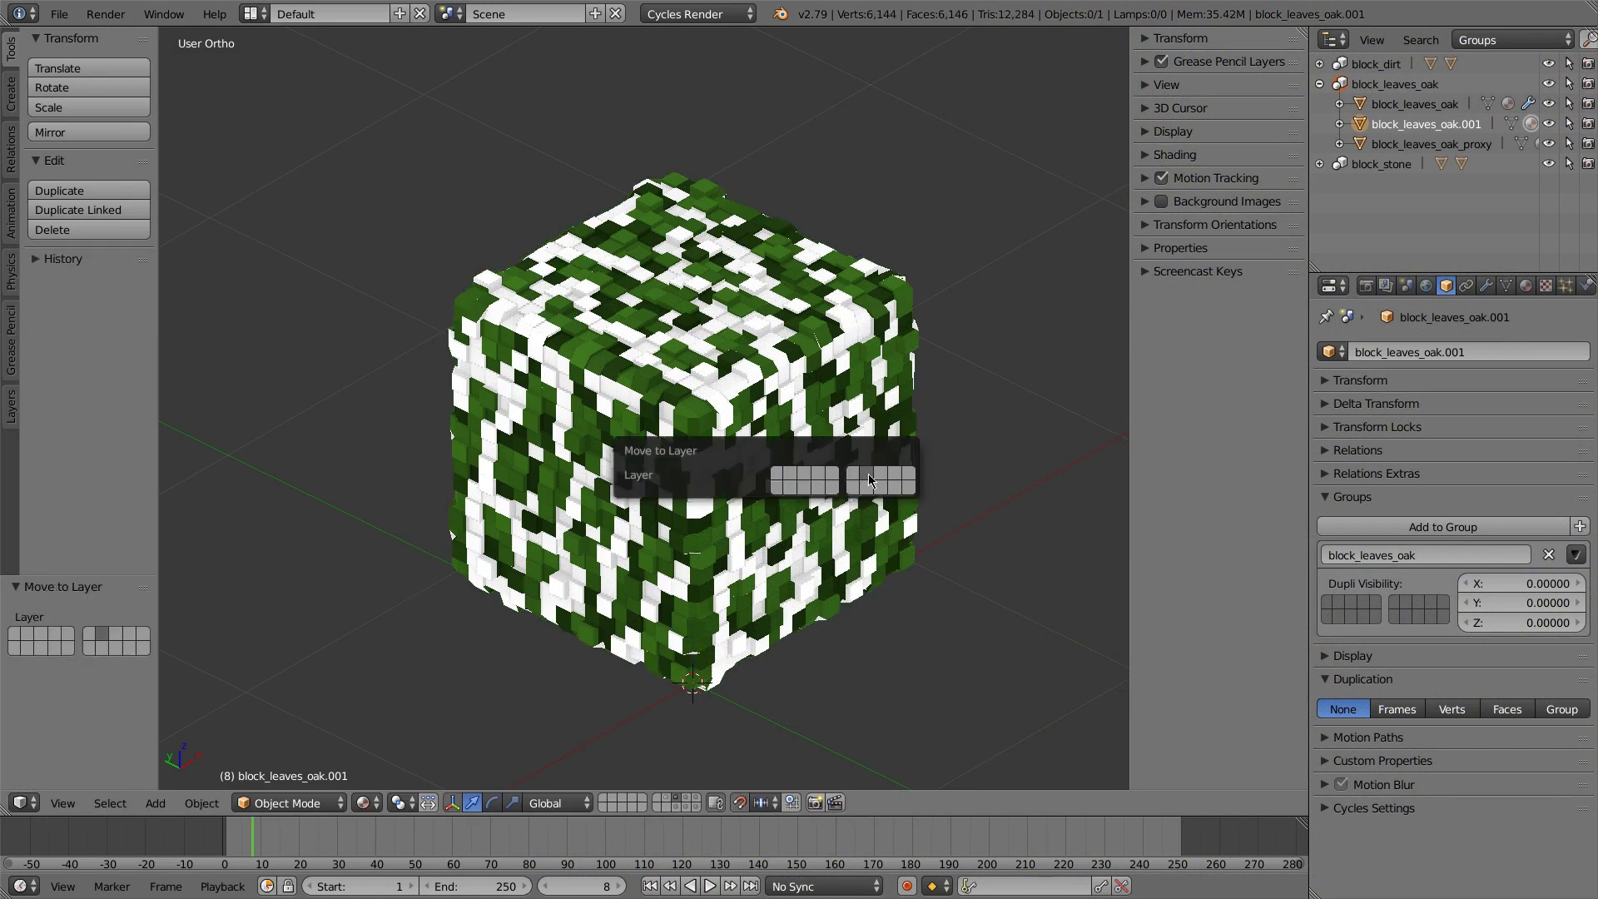
left_click(672, 802)
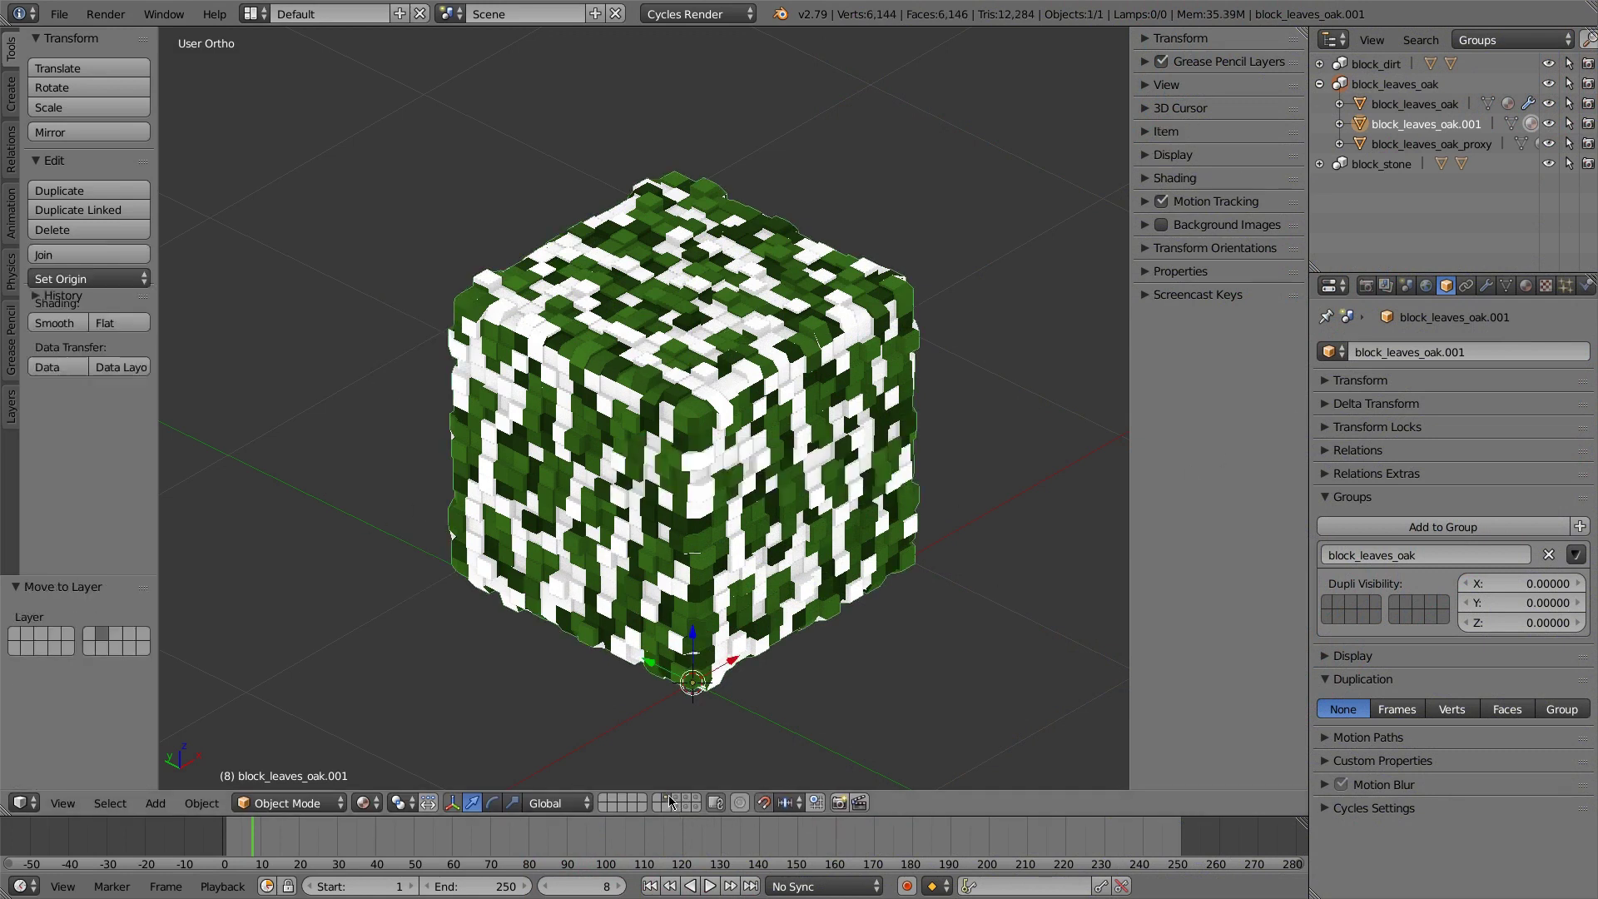
Rename the duplicated leaves block object as block_grass
left_click(1409, 352)
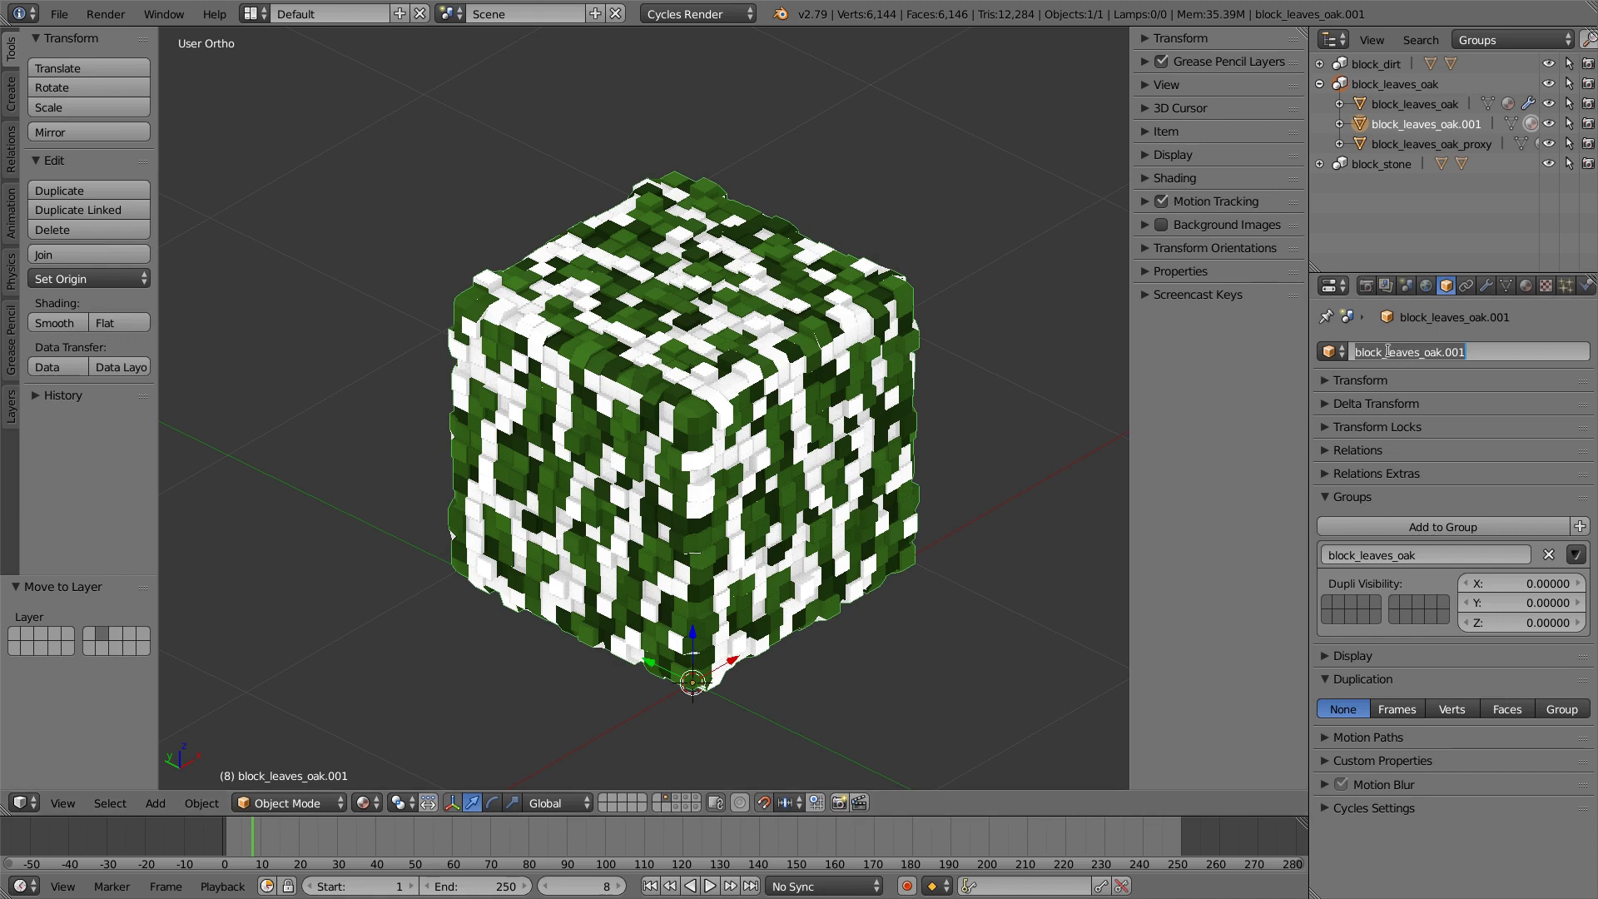
type("grass")
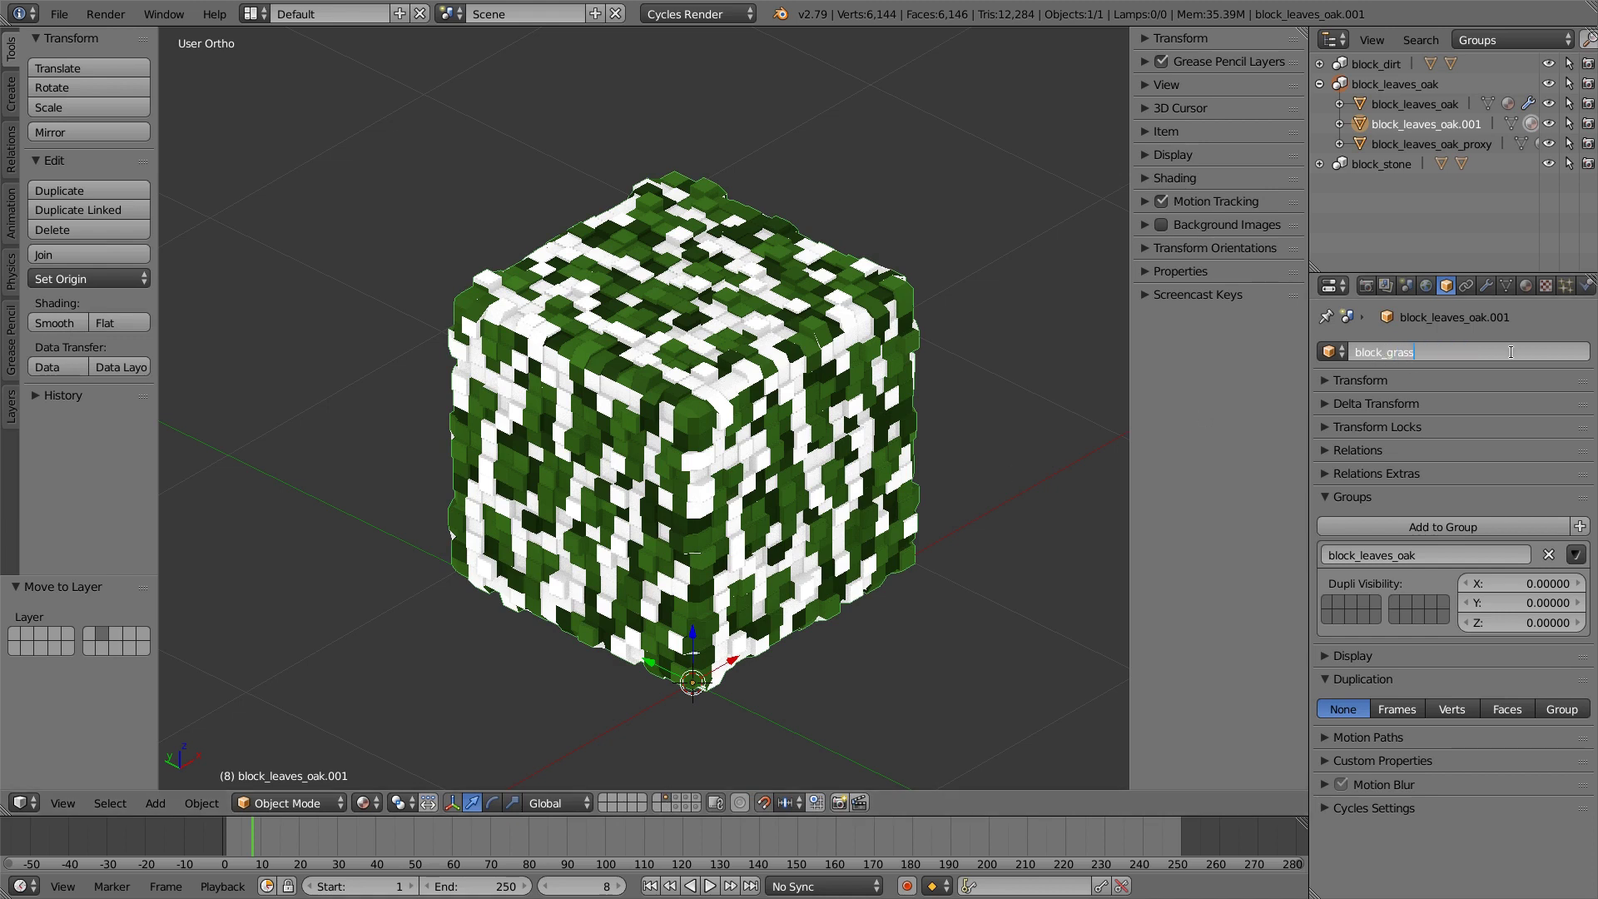
key("Return")
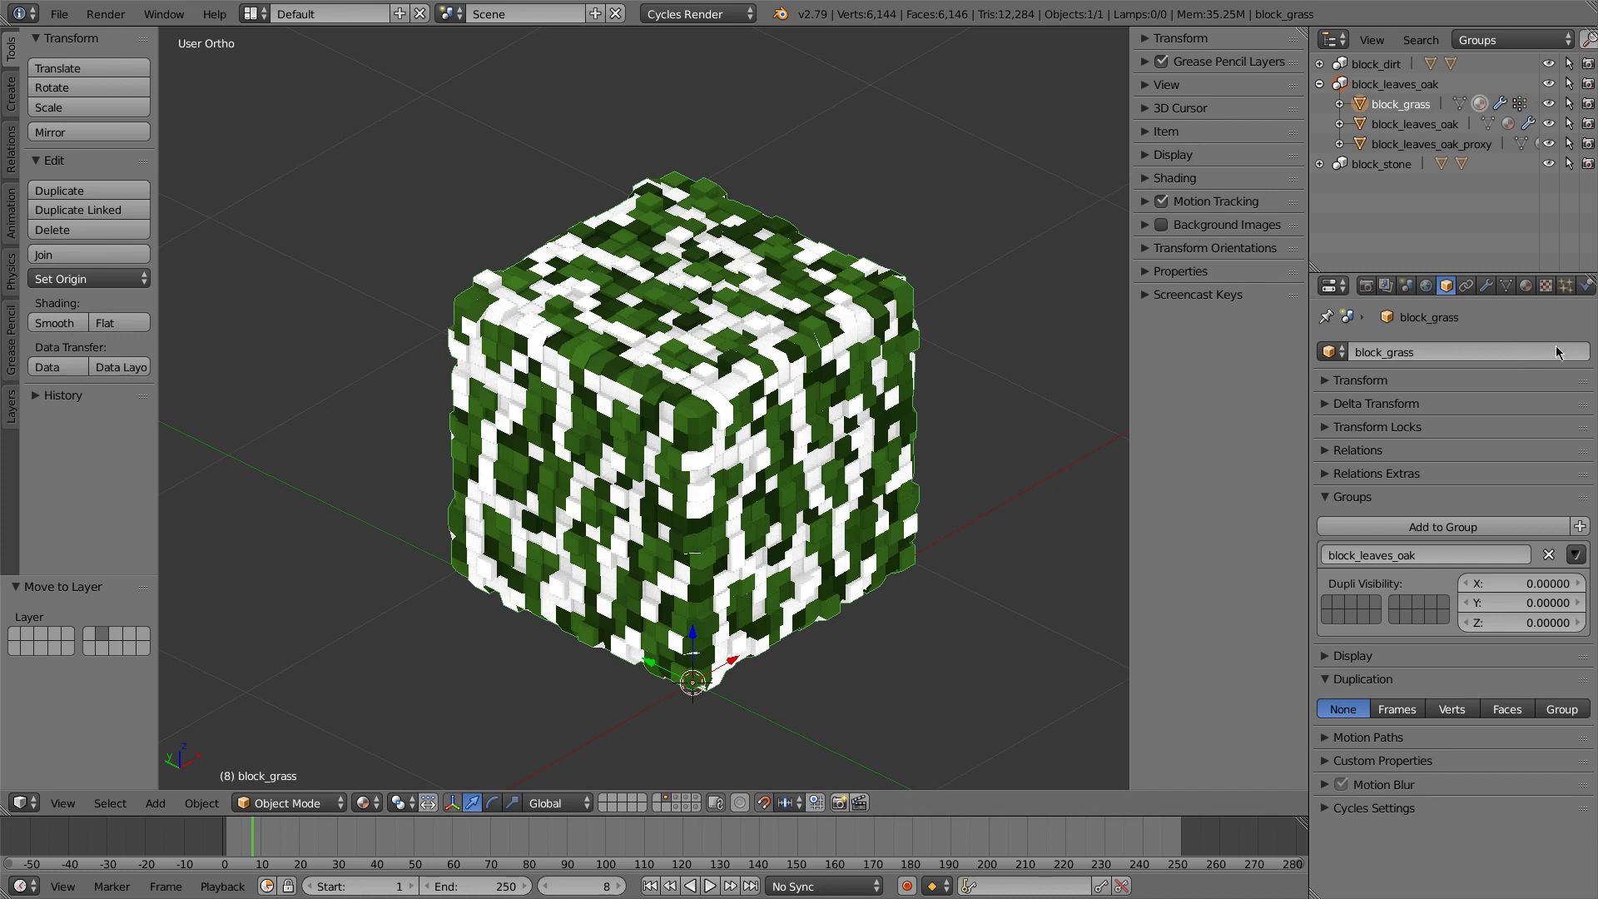
Remove block_grass from the block_leaves_oak group and put it in a new group named block_grass
left_click(1550, 556)
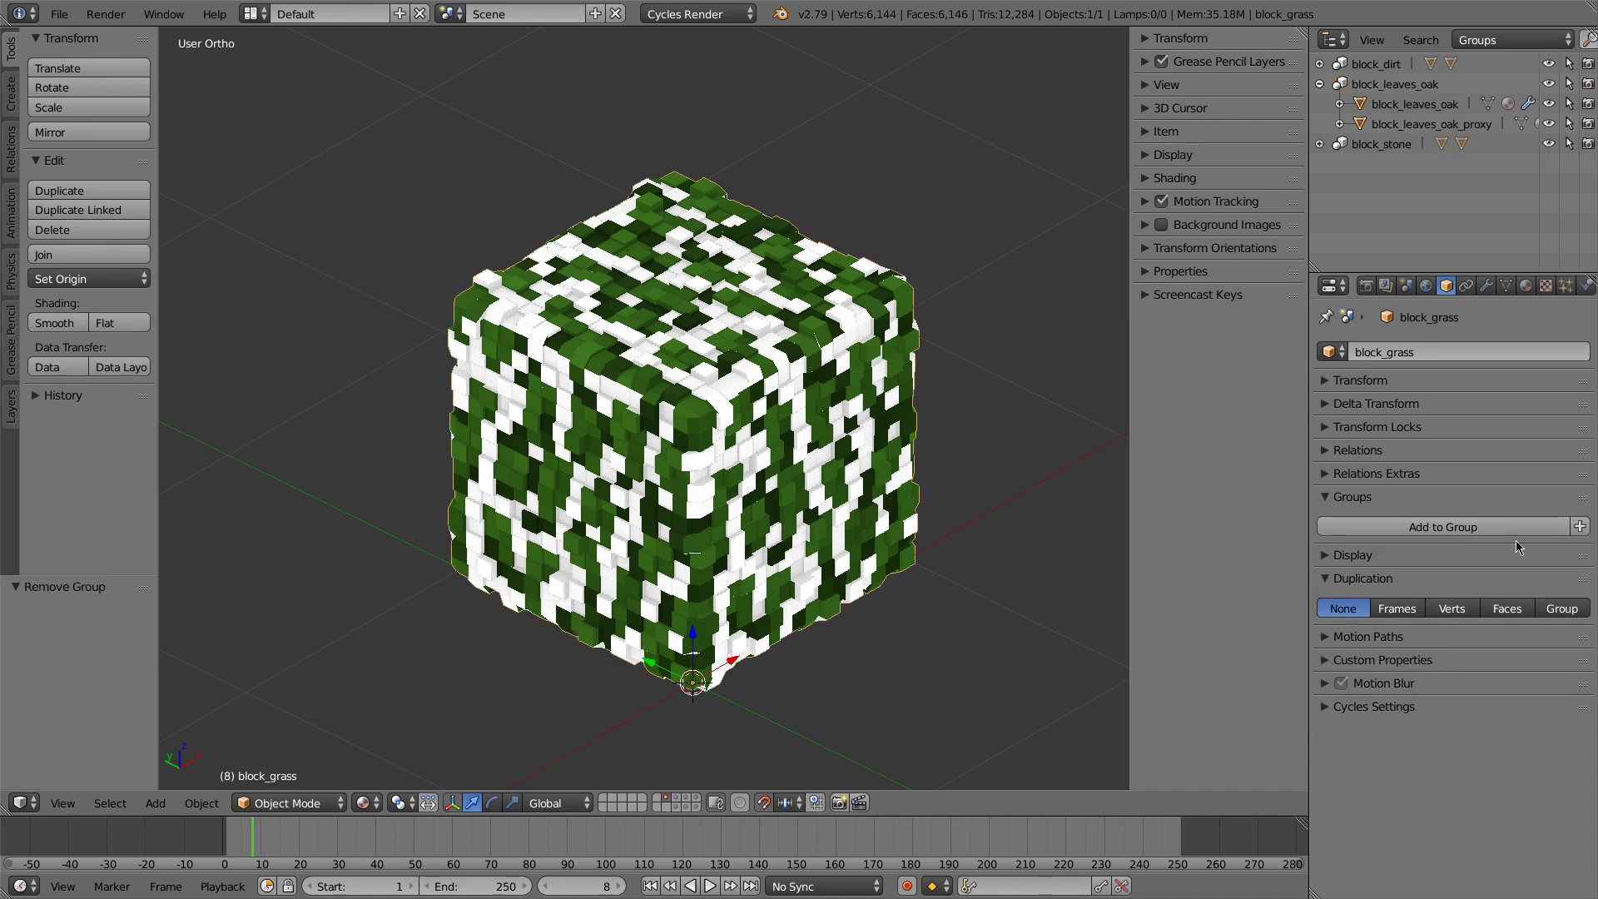
left_click(1435, 529)
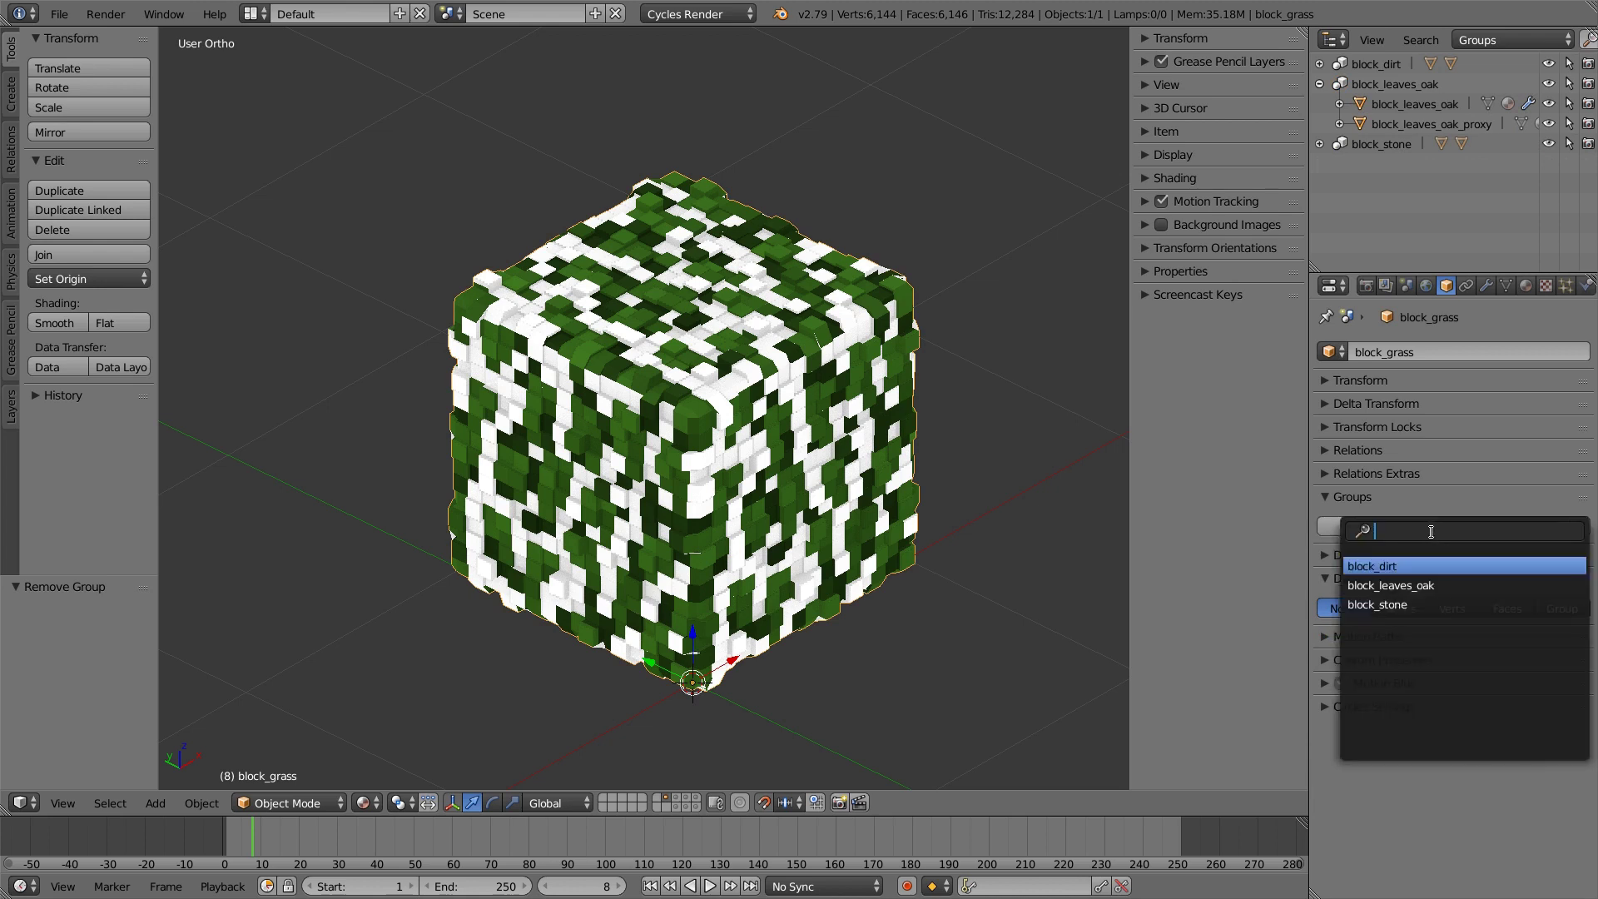
key("Escape")
left_click(1580, 526)
left_click(1401, 554)
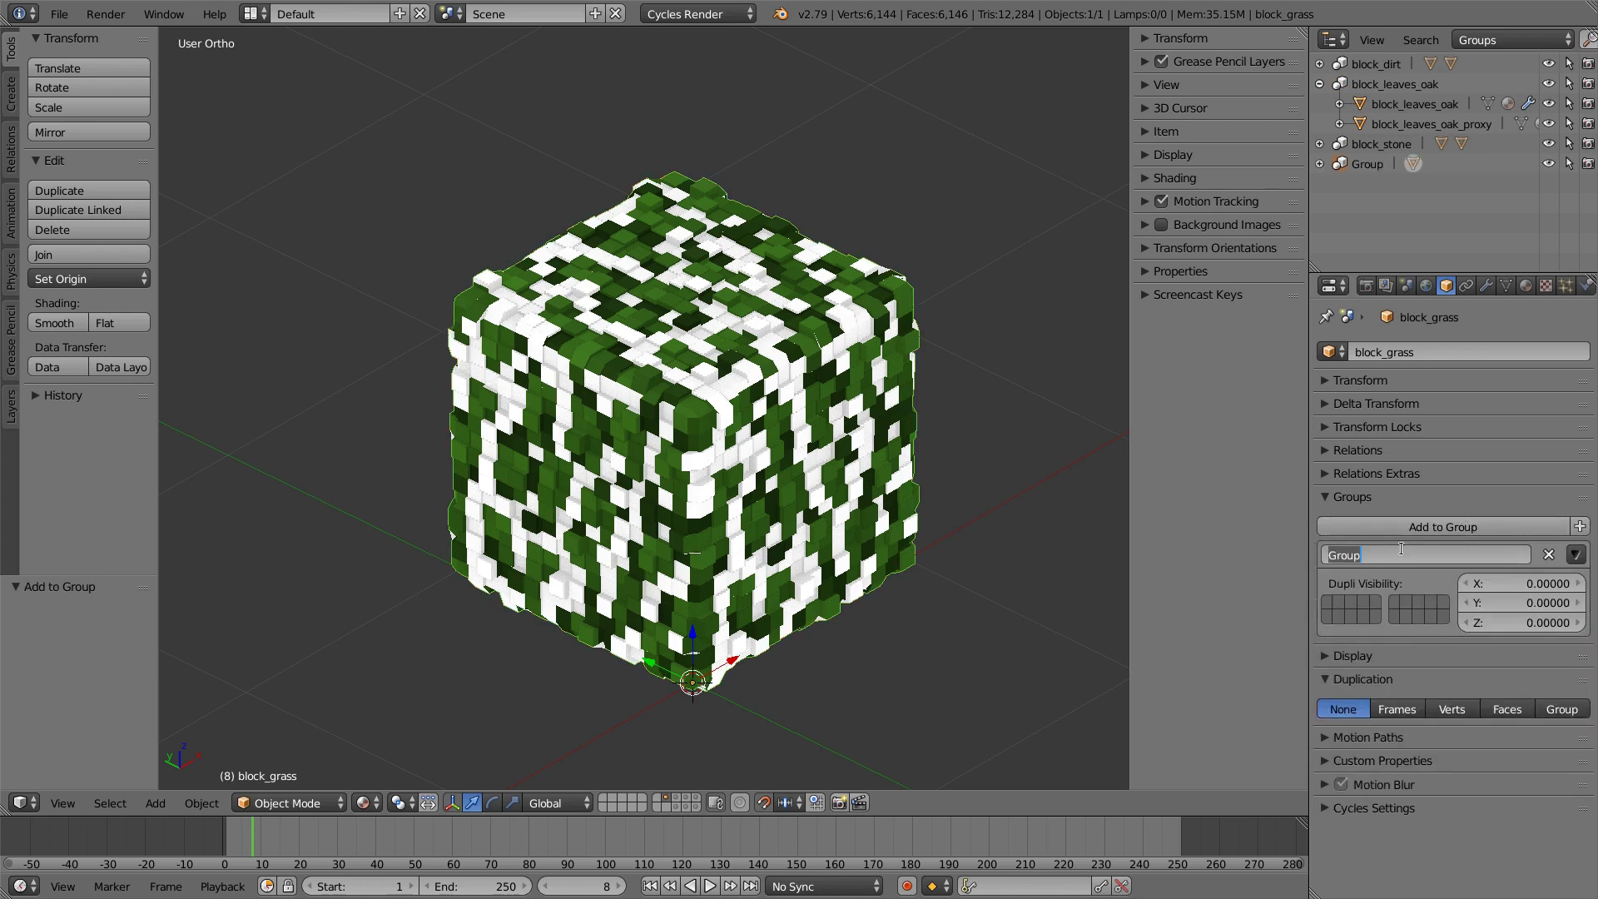
type("block_grass")
key("Return")
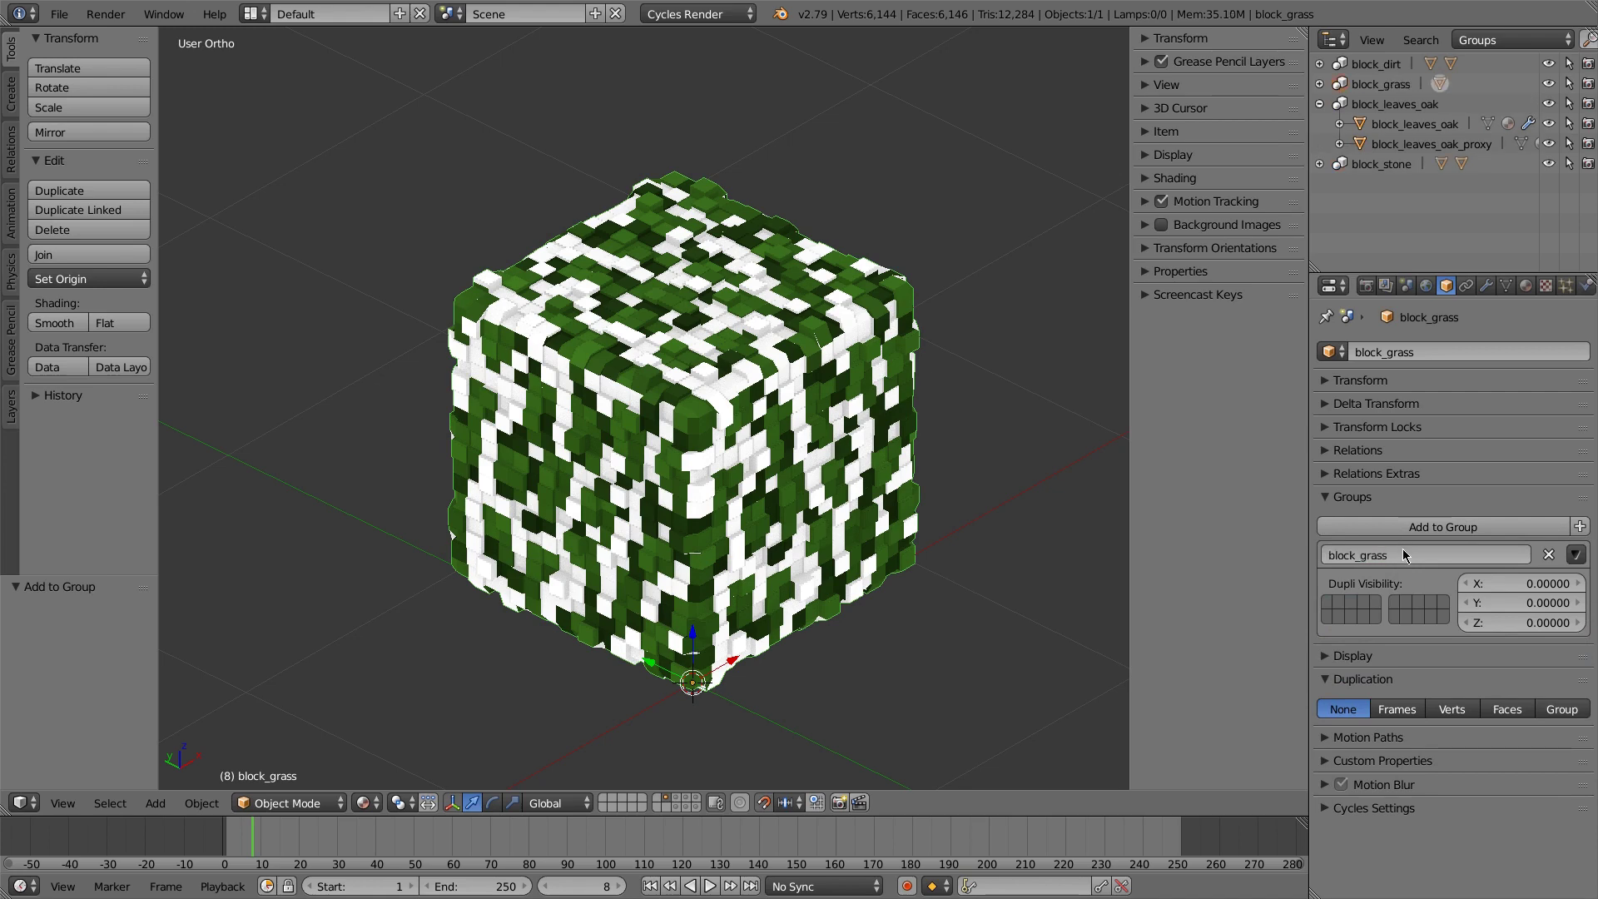
left_click(1338, 498)
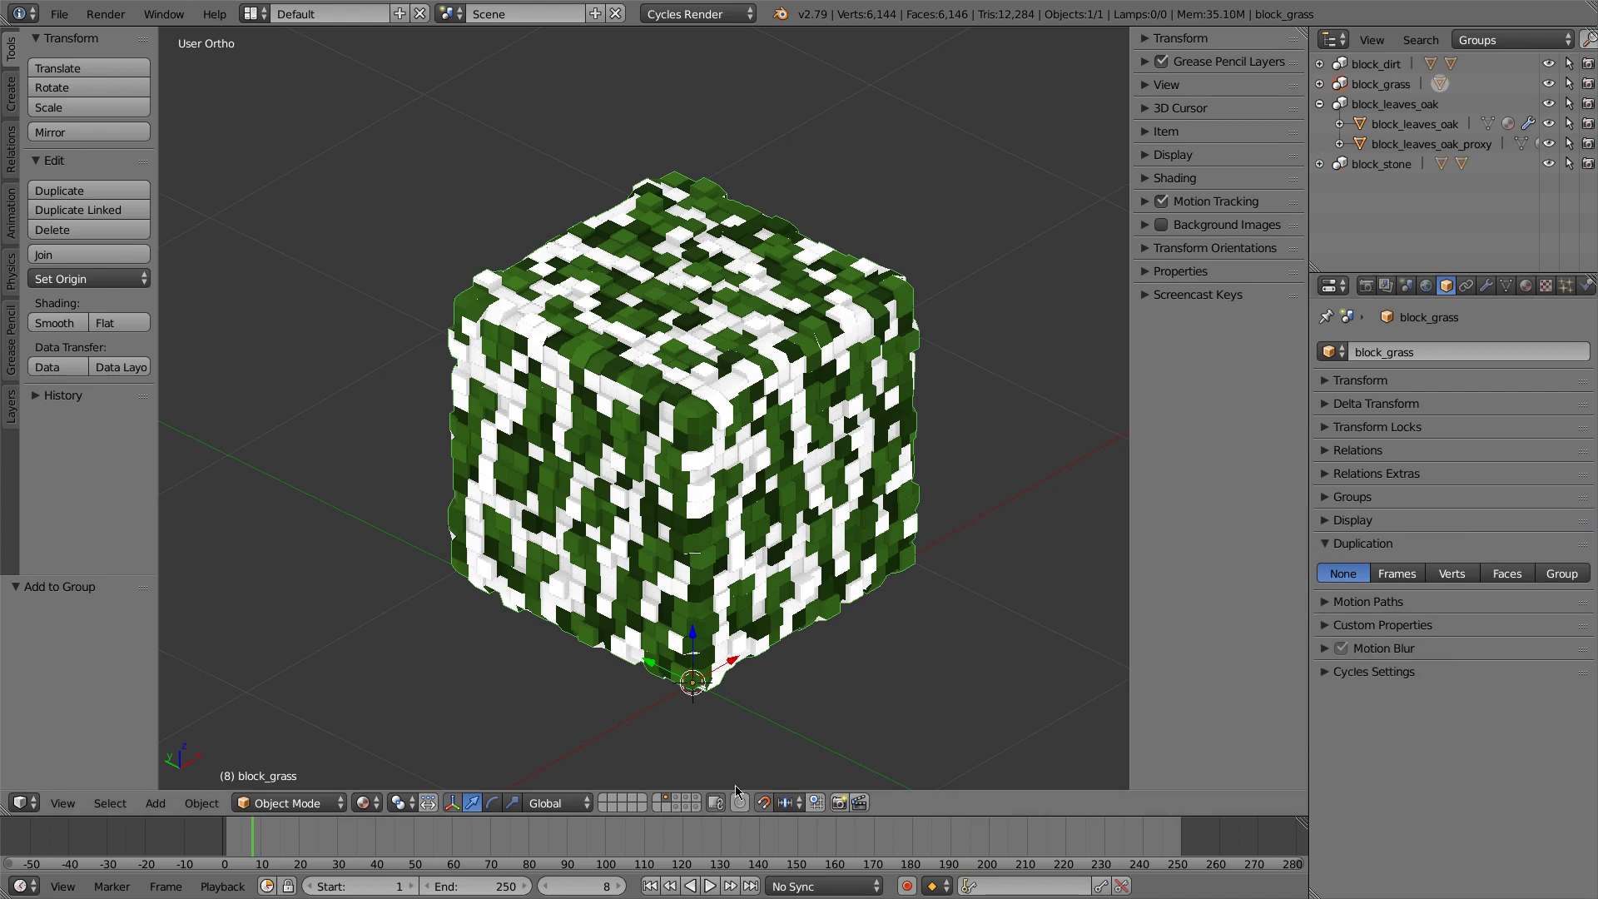
Make a linked duplicate of block_leaves_oak_proxy in place and move it to layer 17
left_click(681, 810)
right_click(688, 678)
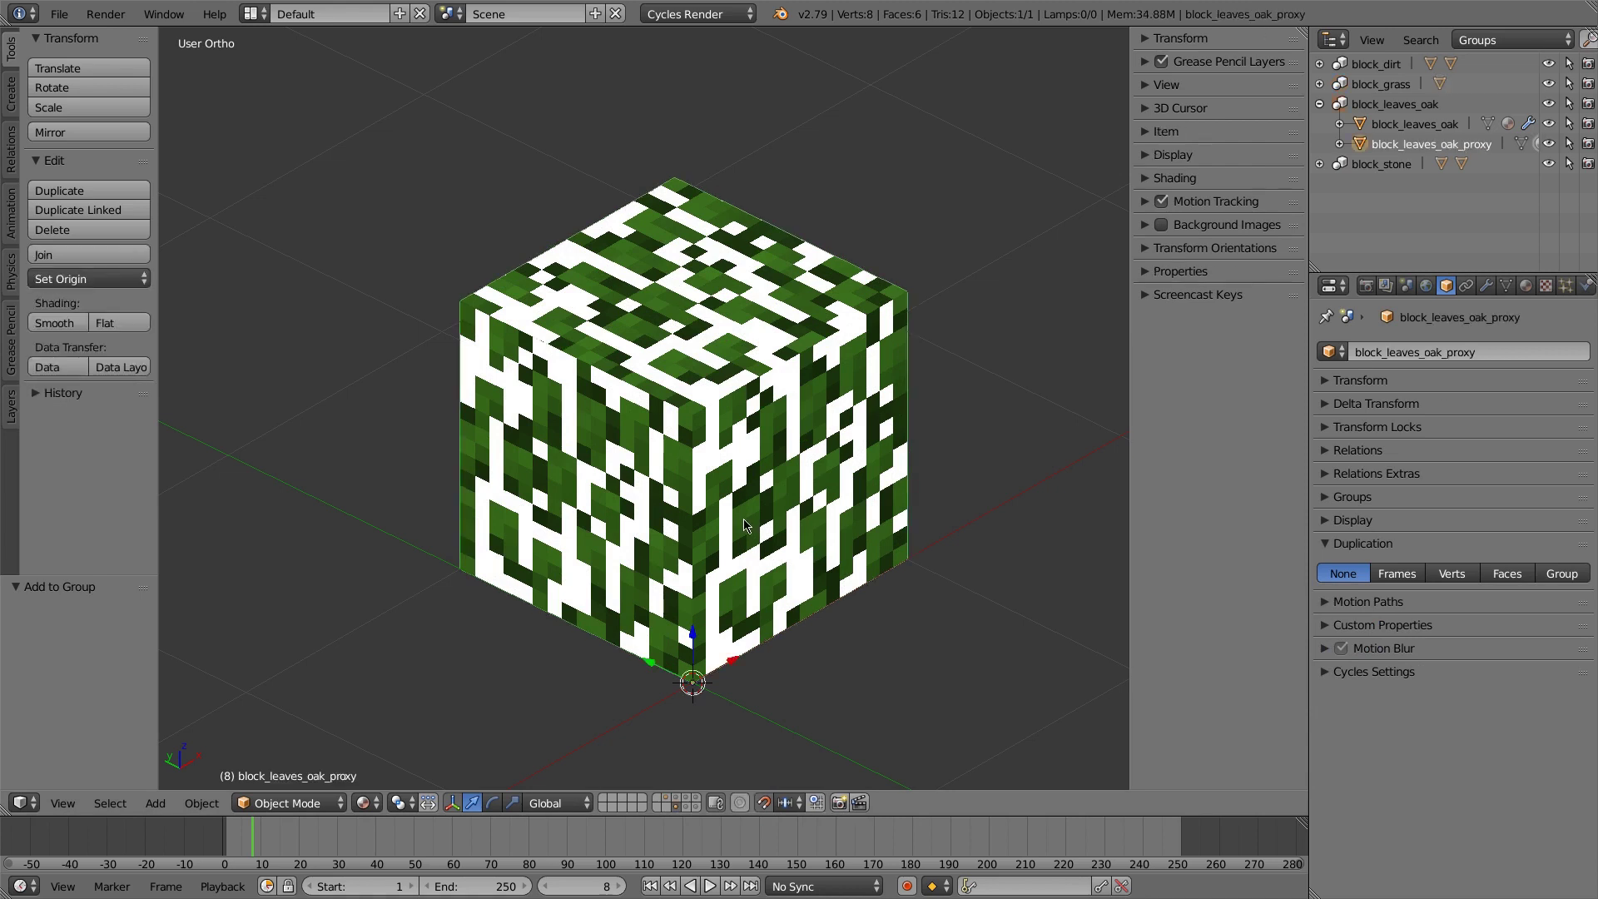
key("shift+d")
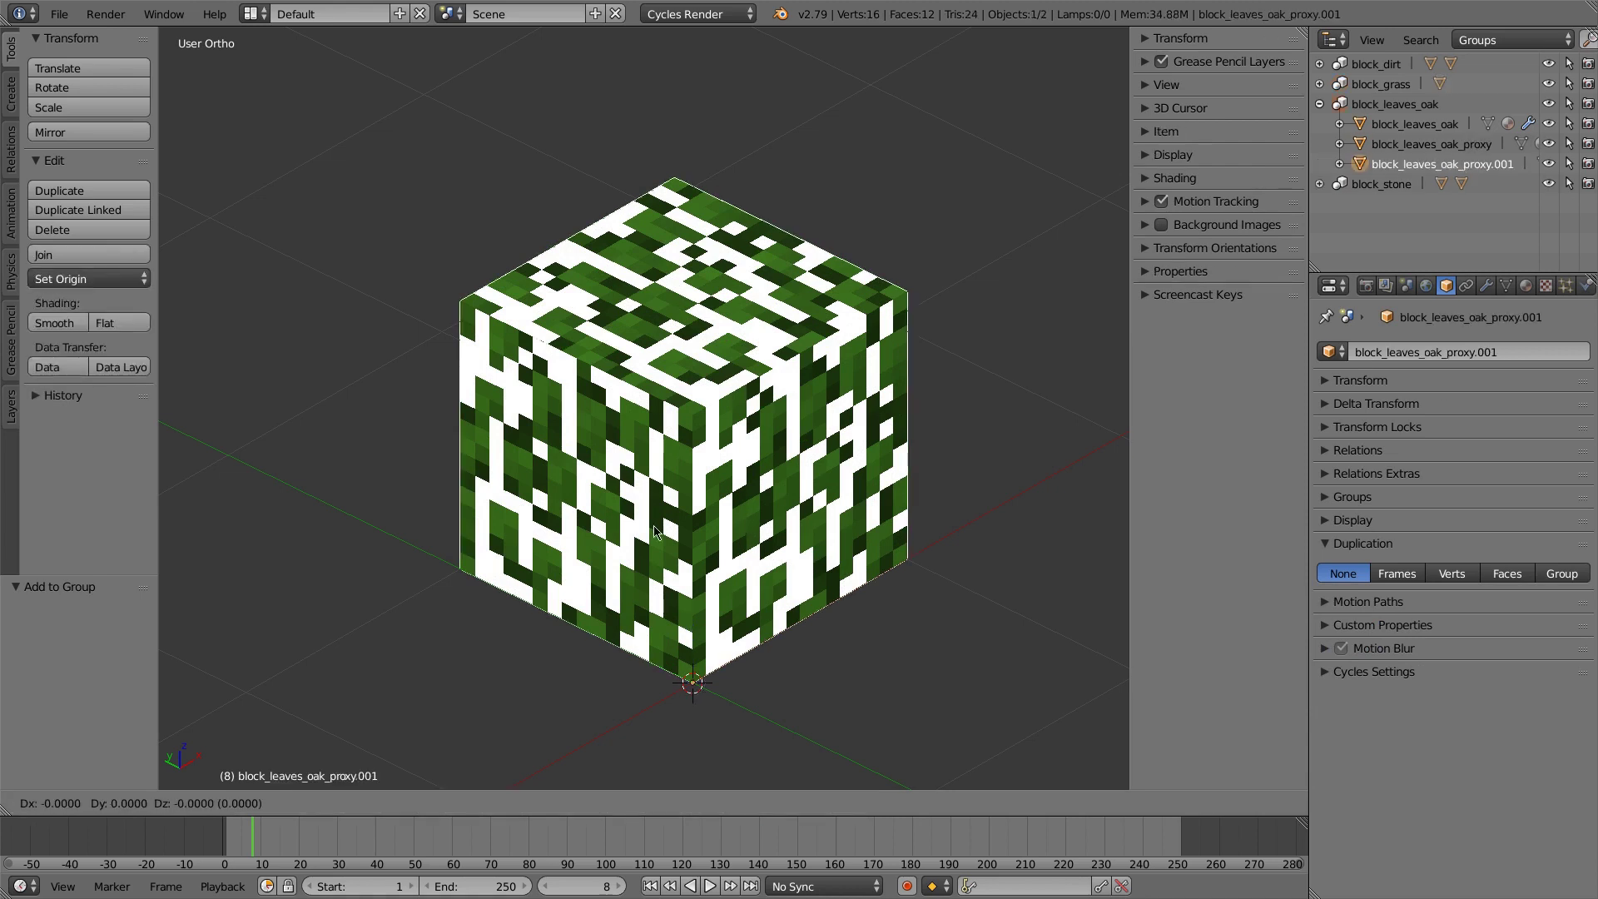
key("Escape")
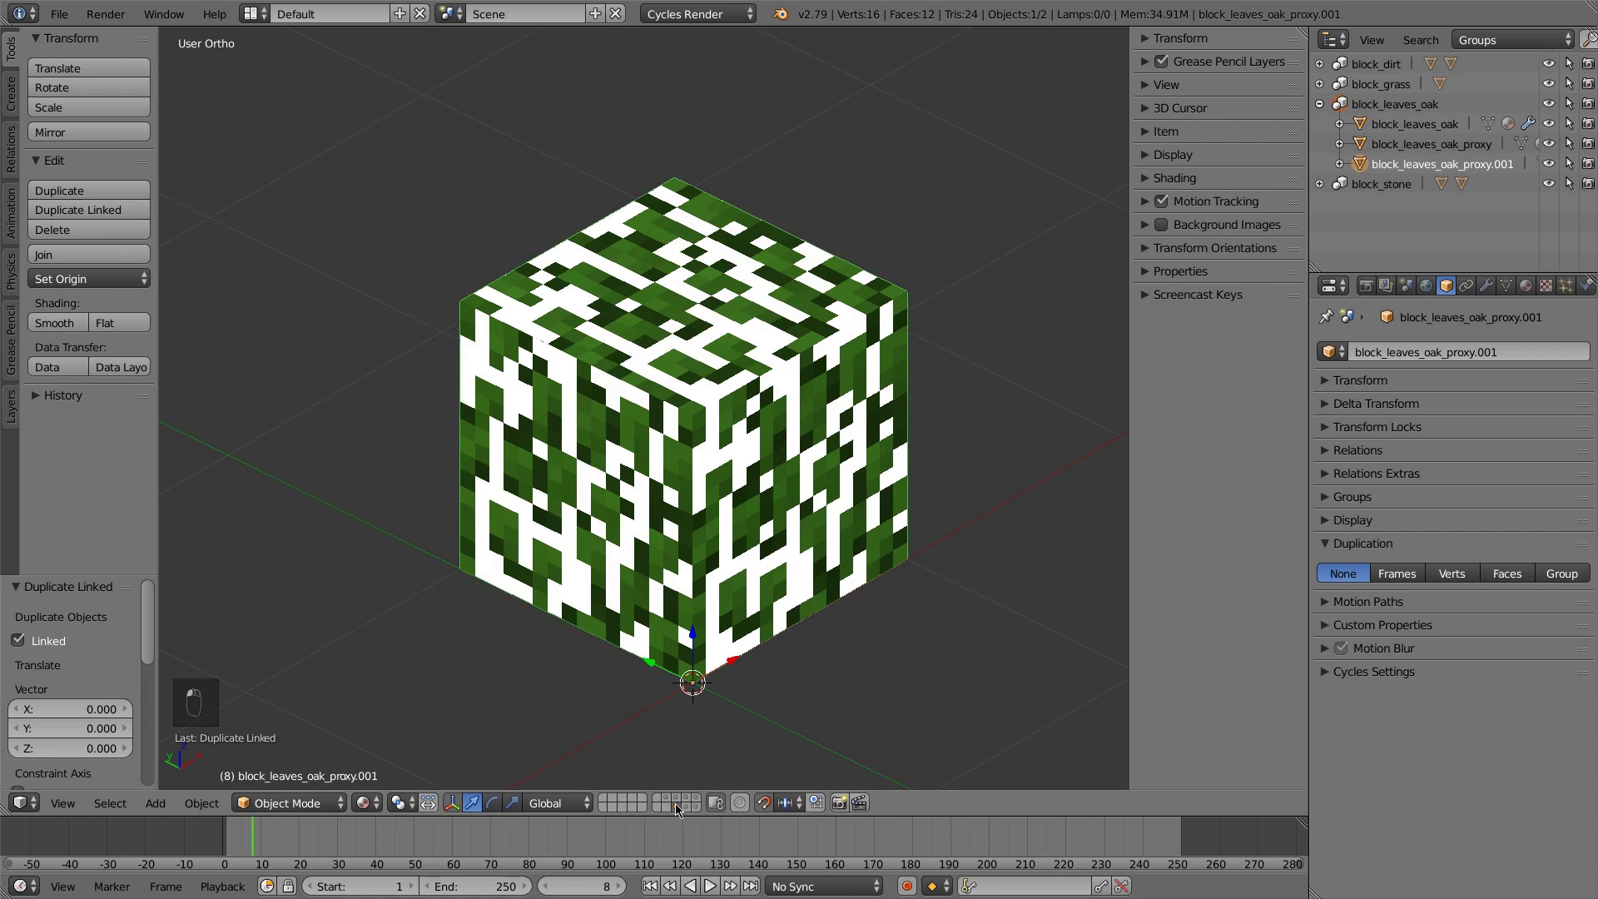
key("m")
left_click(946, 657)
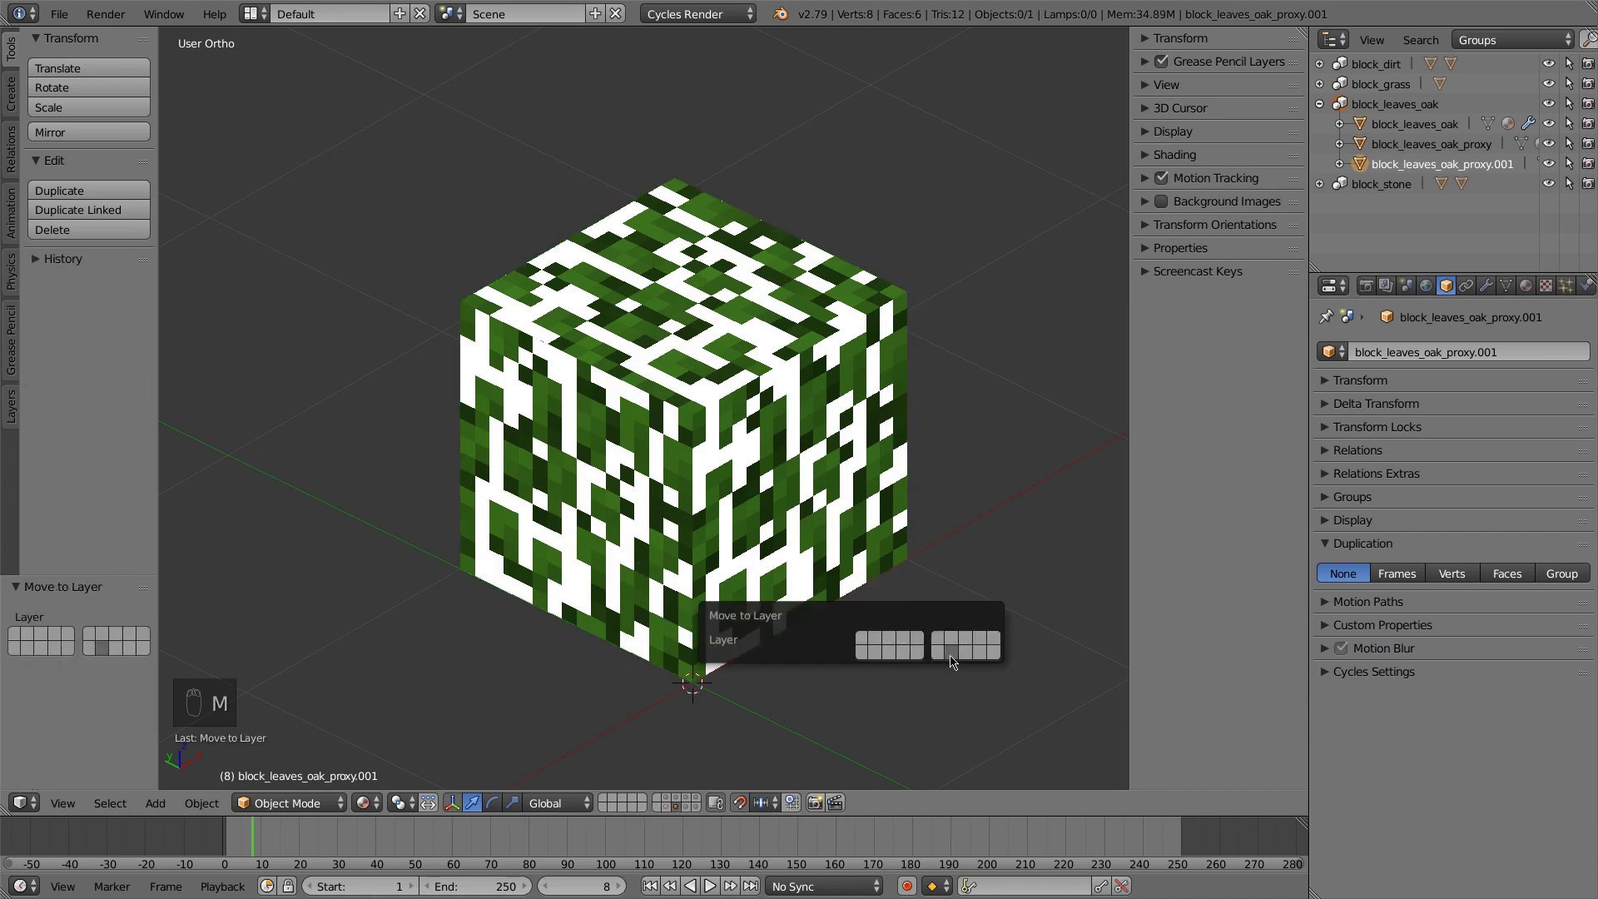
Rename the duplicated proxy on layer 17 as block_grass_proxy
right_click(736, 520)
left_click(1364, 351)
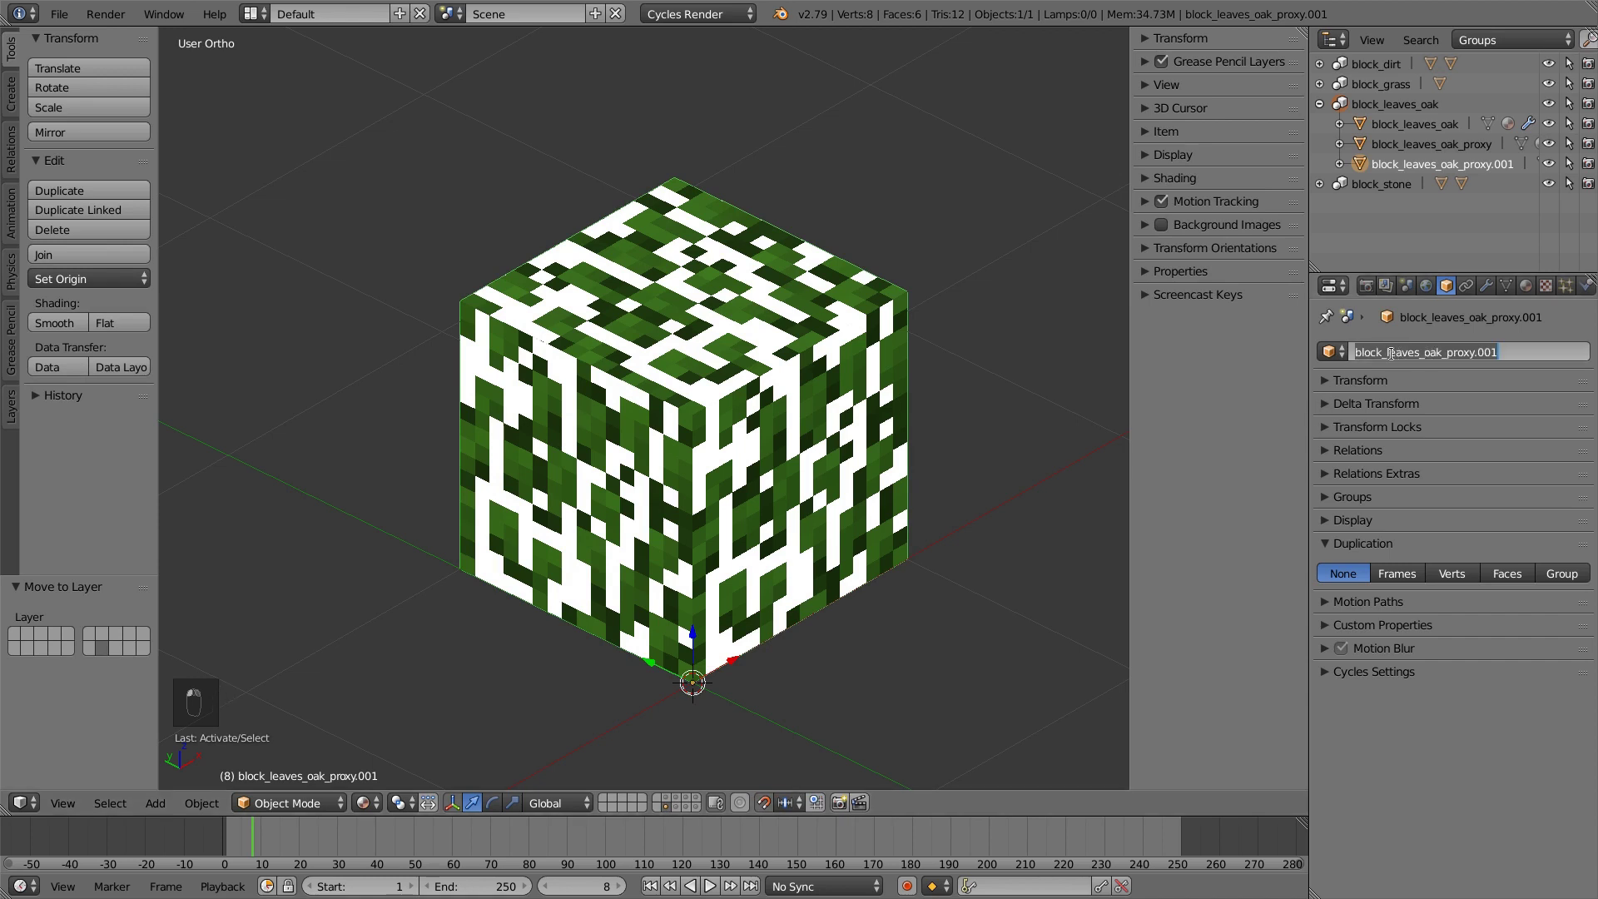
type("block_gra")
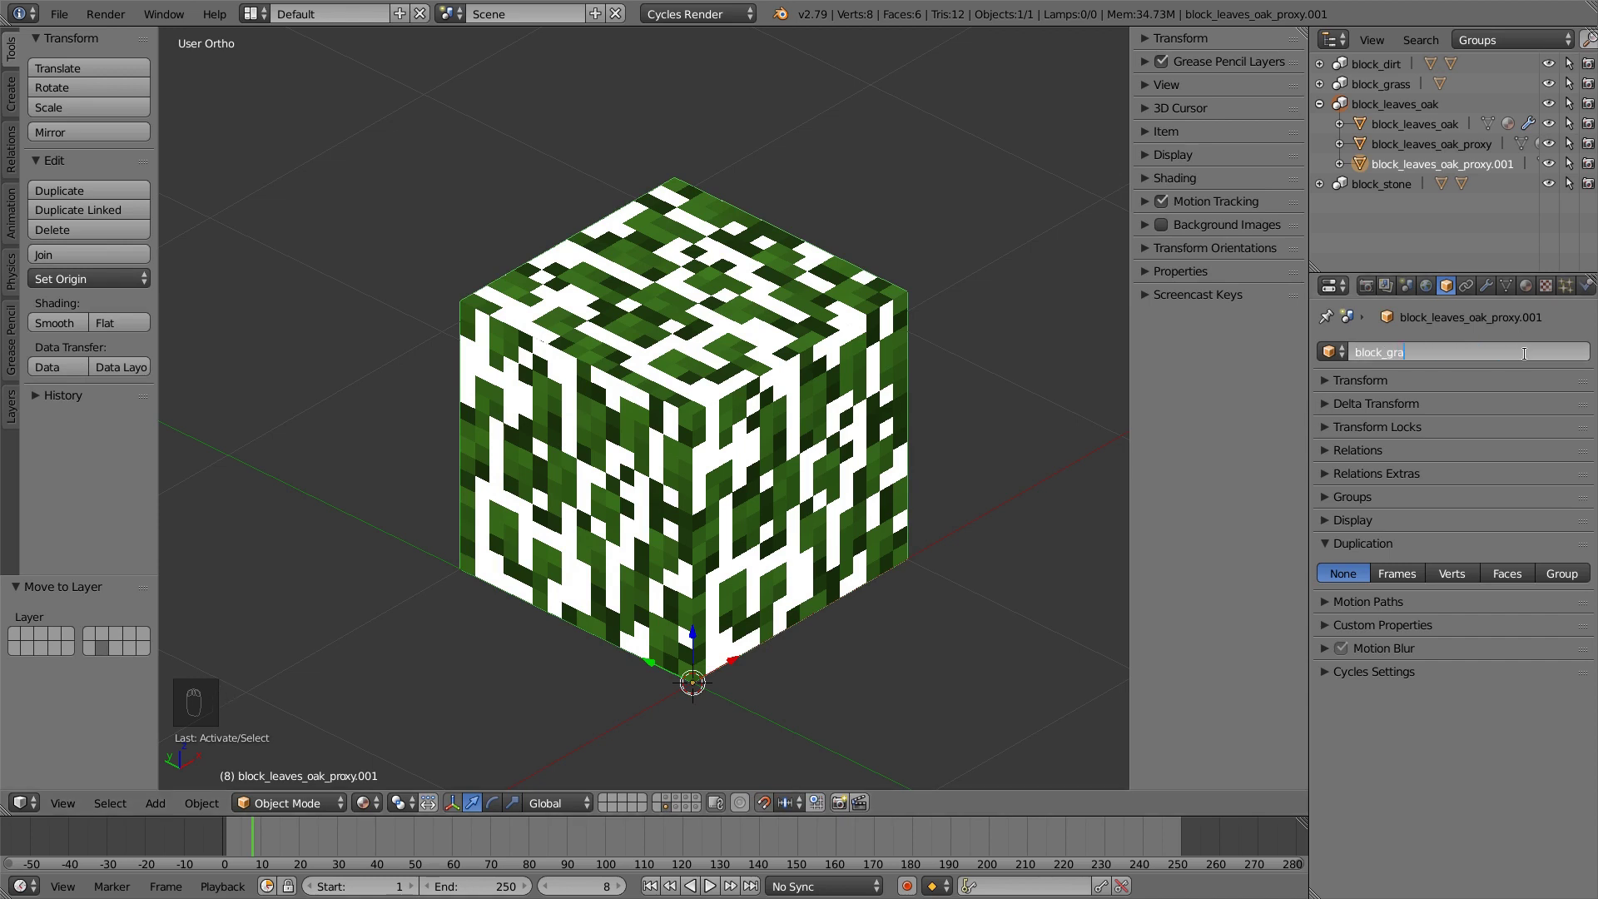
type("ss_proxy")
key("Return")
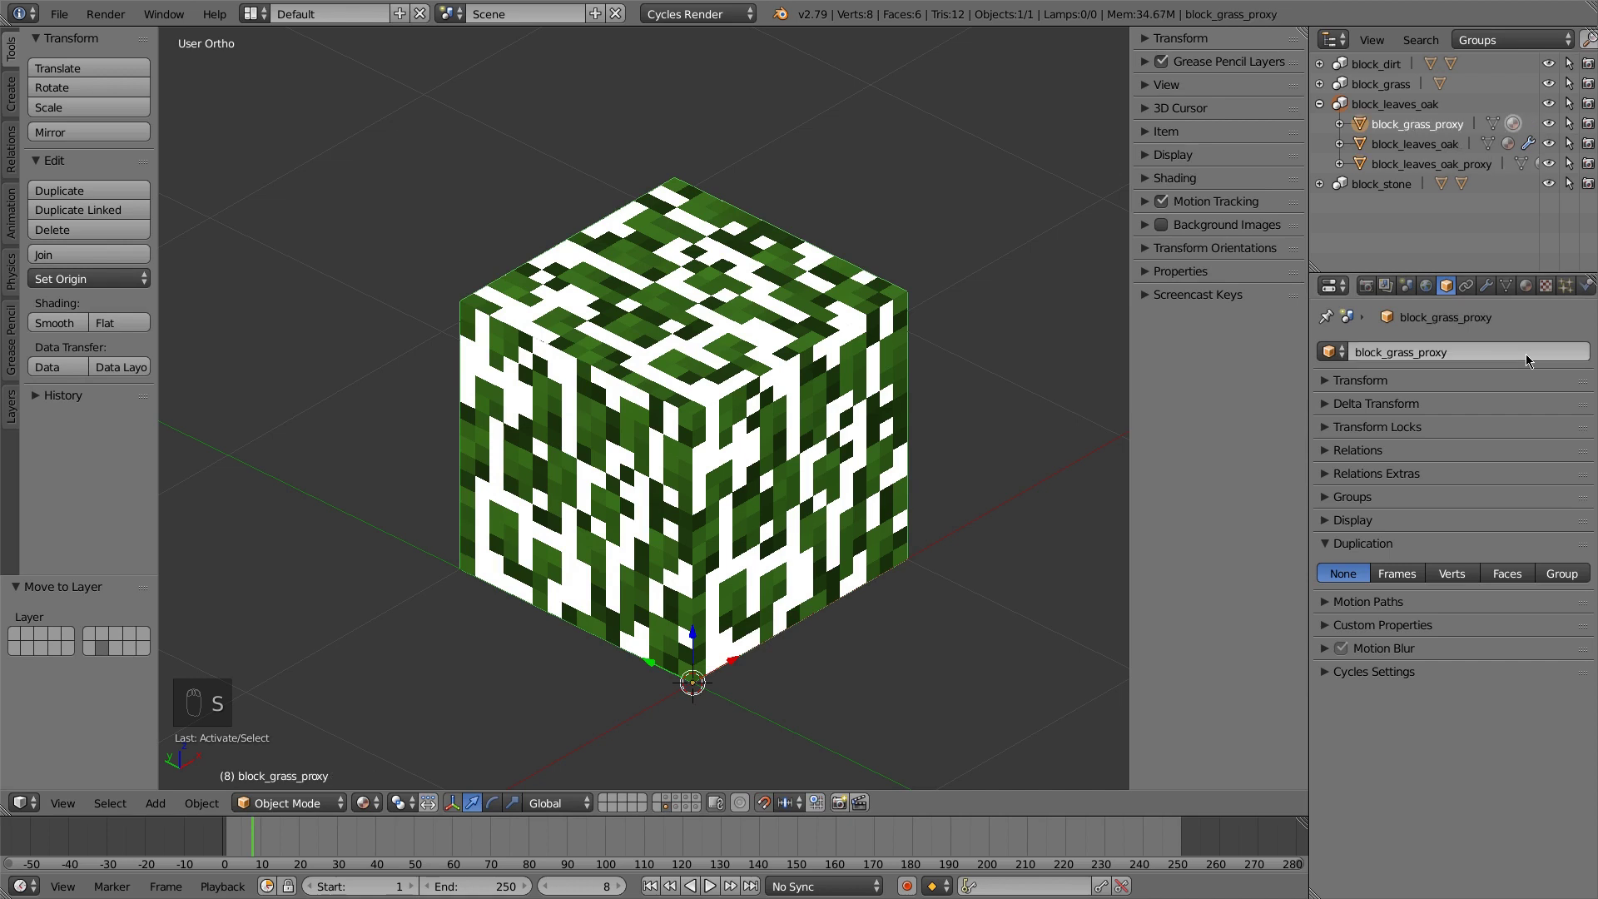
Remove block_grass_proxy from the block_leaves_oak group and add it to the existing block_grass group
left_click(1359, 498)
left_click(1551, 565)
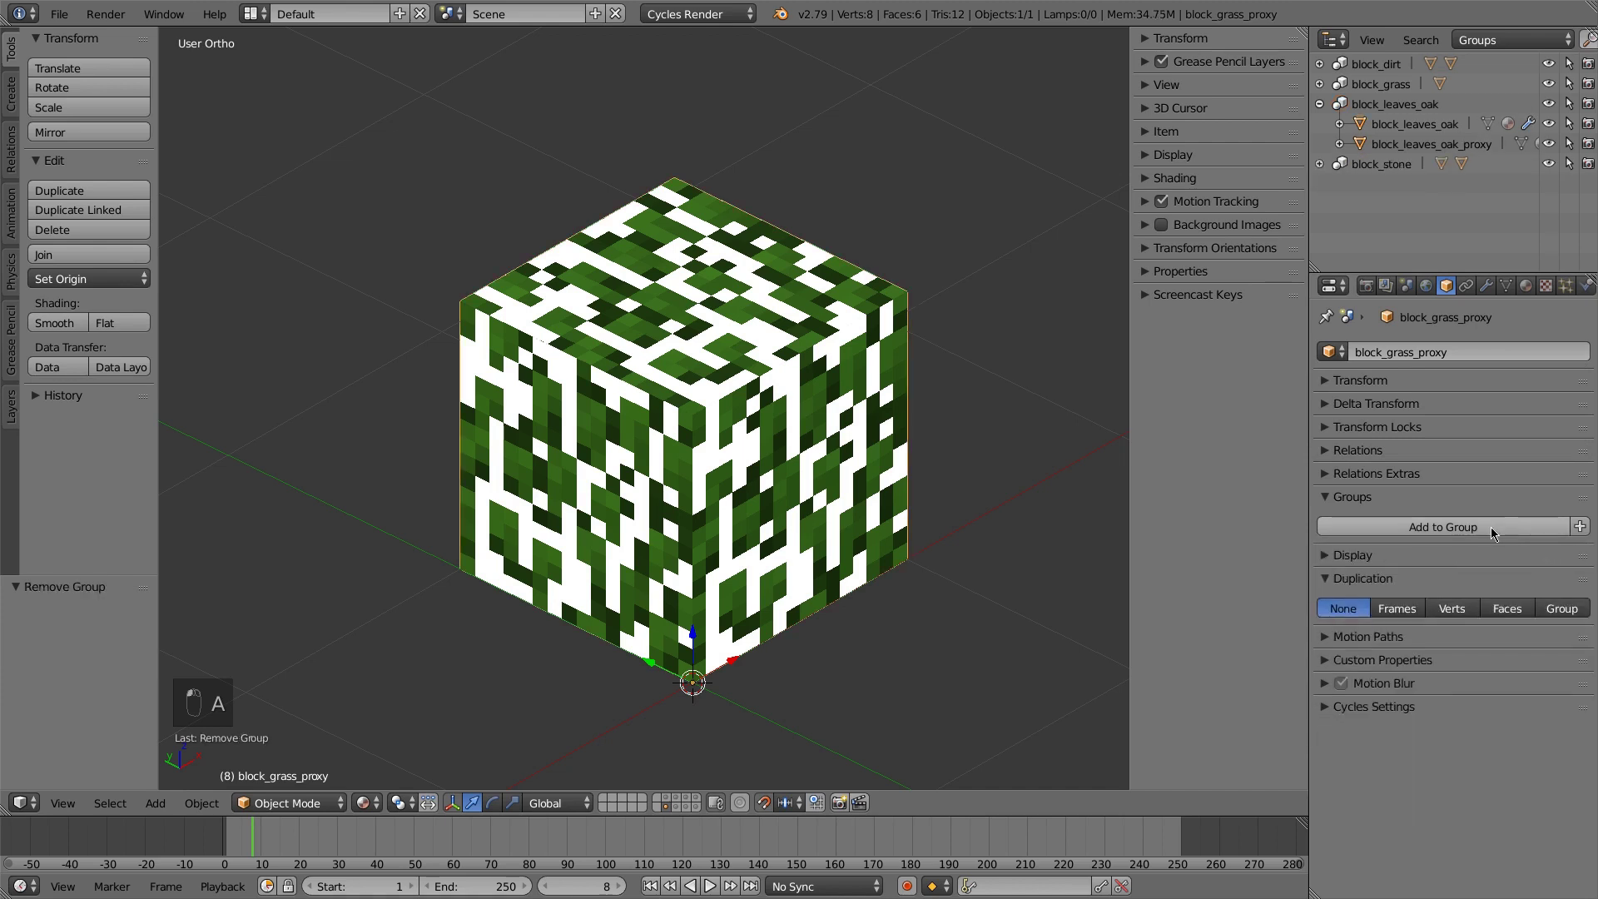
left_click(1491, 527)
left_click(1403, 576)
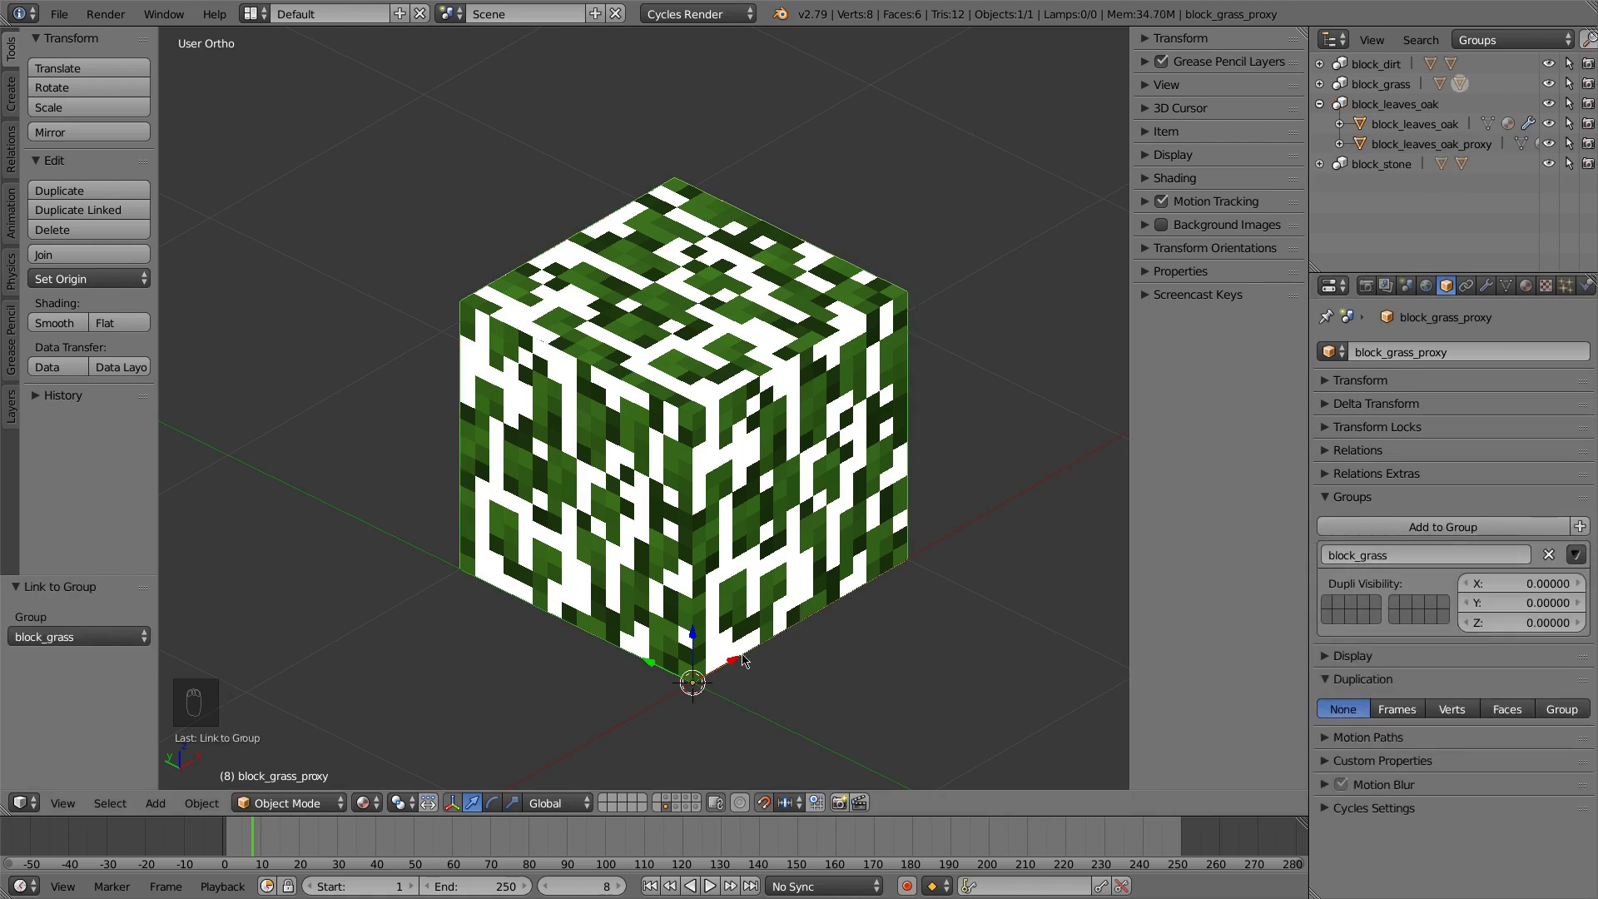
Select block_grass on layer 7, collapse the block_leaves_oak group in the outliner and expand the block_grass group
left_click(674, 801)
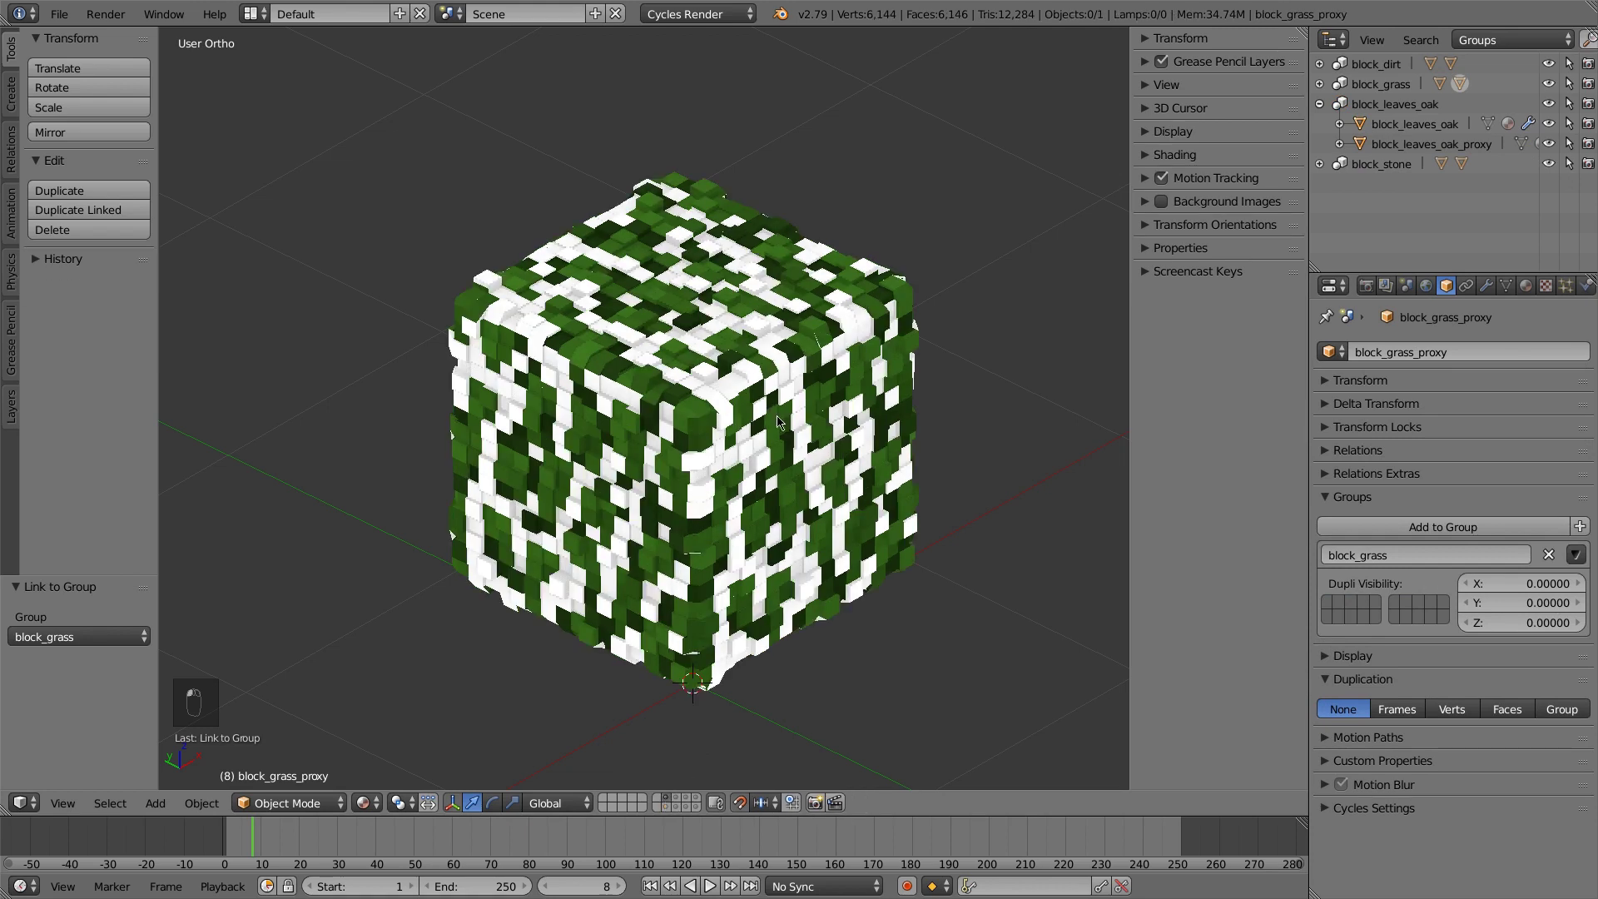
right_click(697, 422)
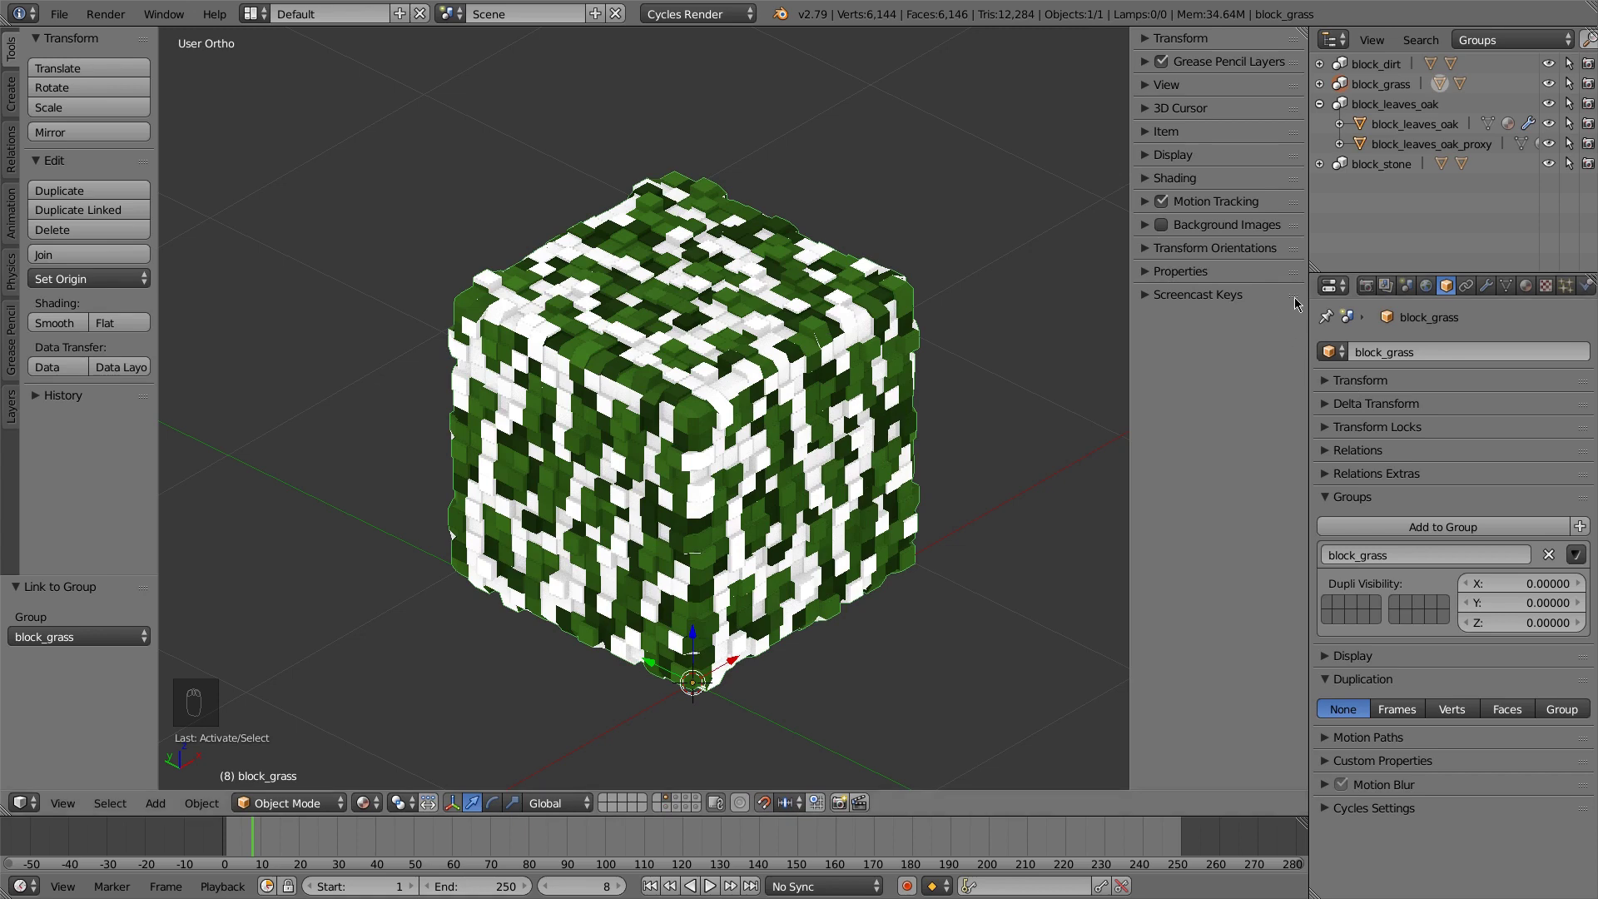
left_click(1320, 104)
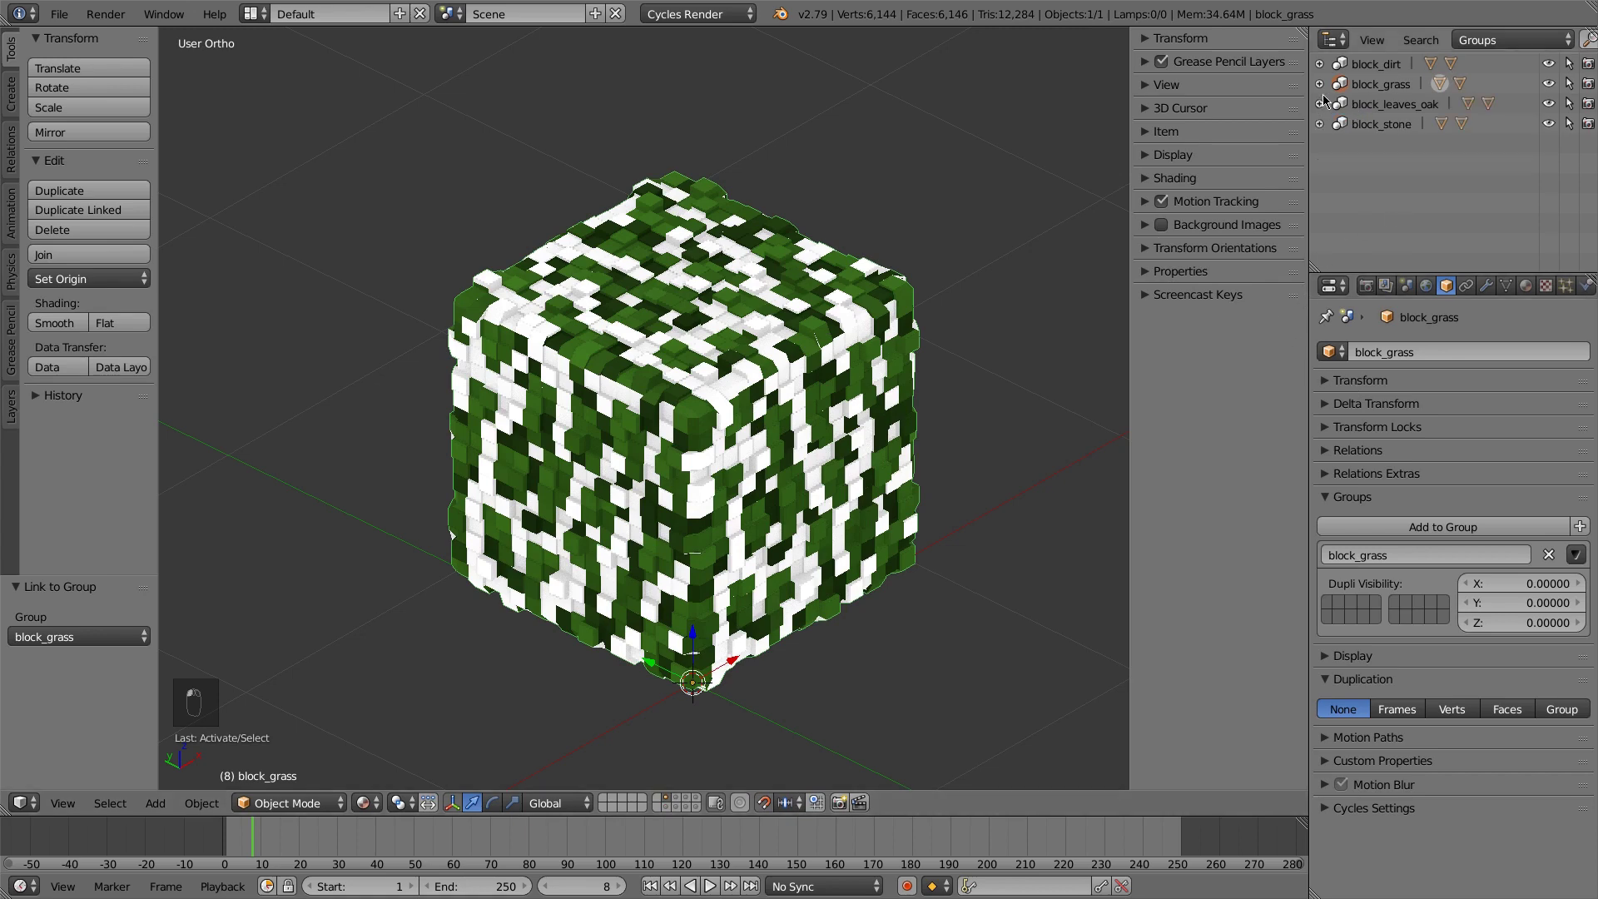
left_click(1320, 84)
Switch to the Material screen layout and replace the leaves_oak material on block_grass with dirt
left_click(254, 14)
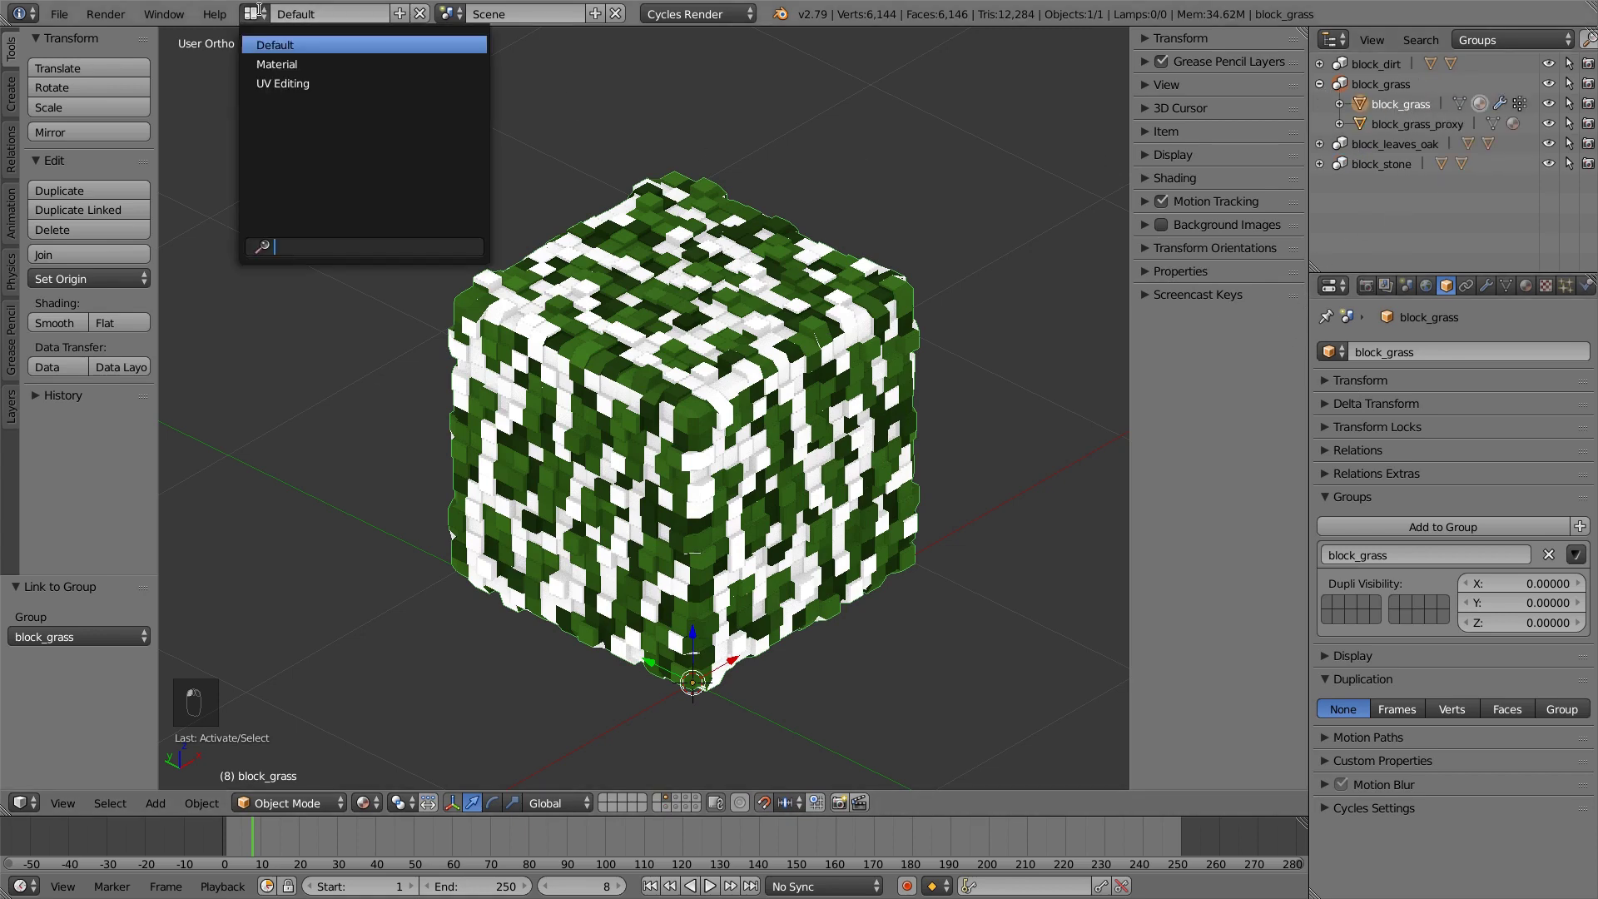
left_click(290, 67)
middle_click_drag(594, 541, 614, 299)
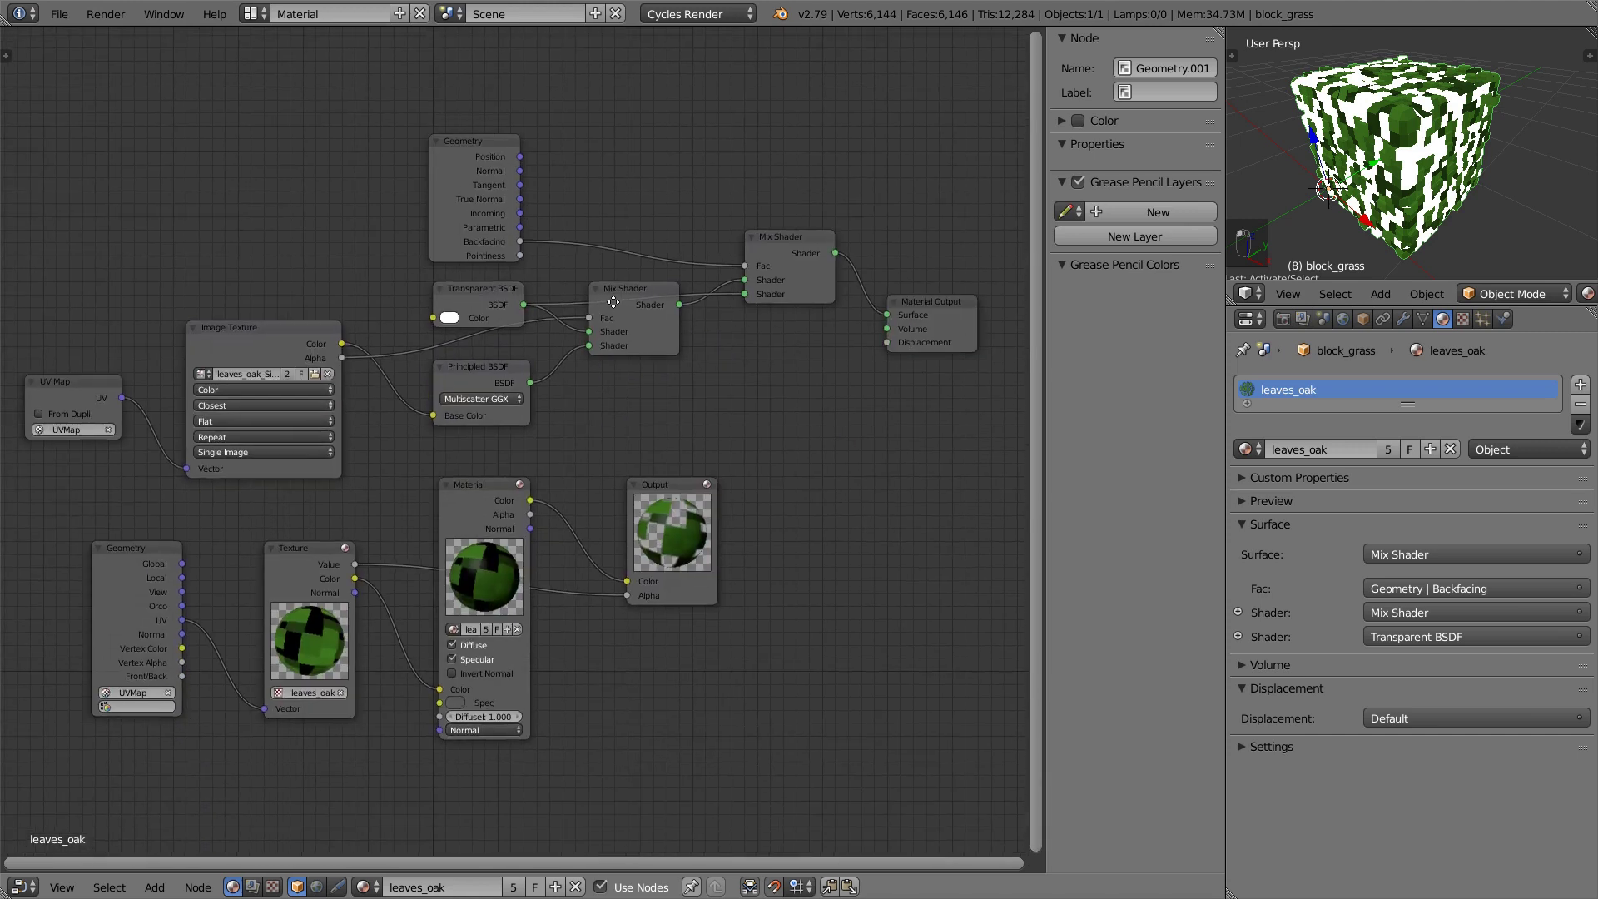
scroll(614, 299, "up", 1)
middle_click_drag(471, 373, 564, 447)
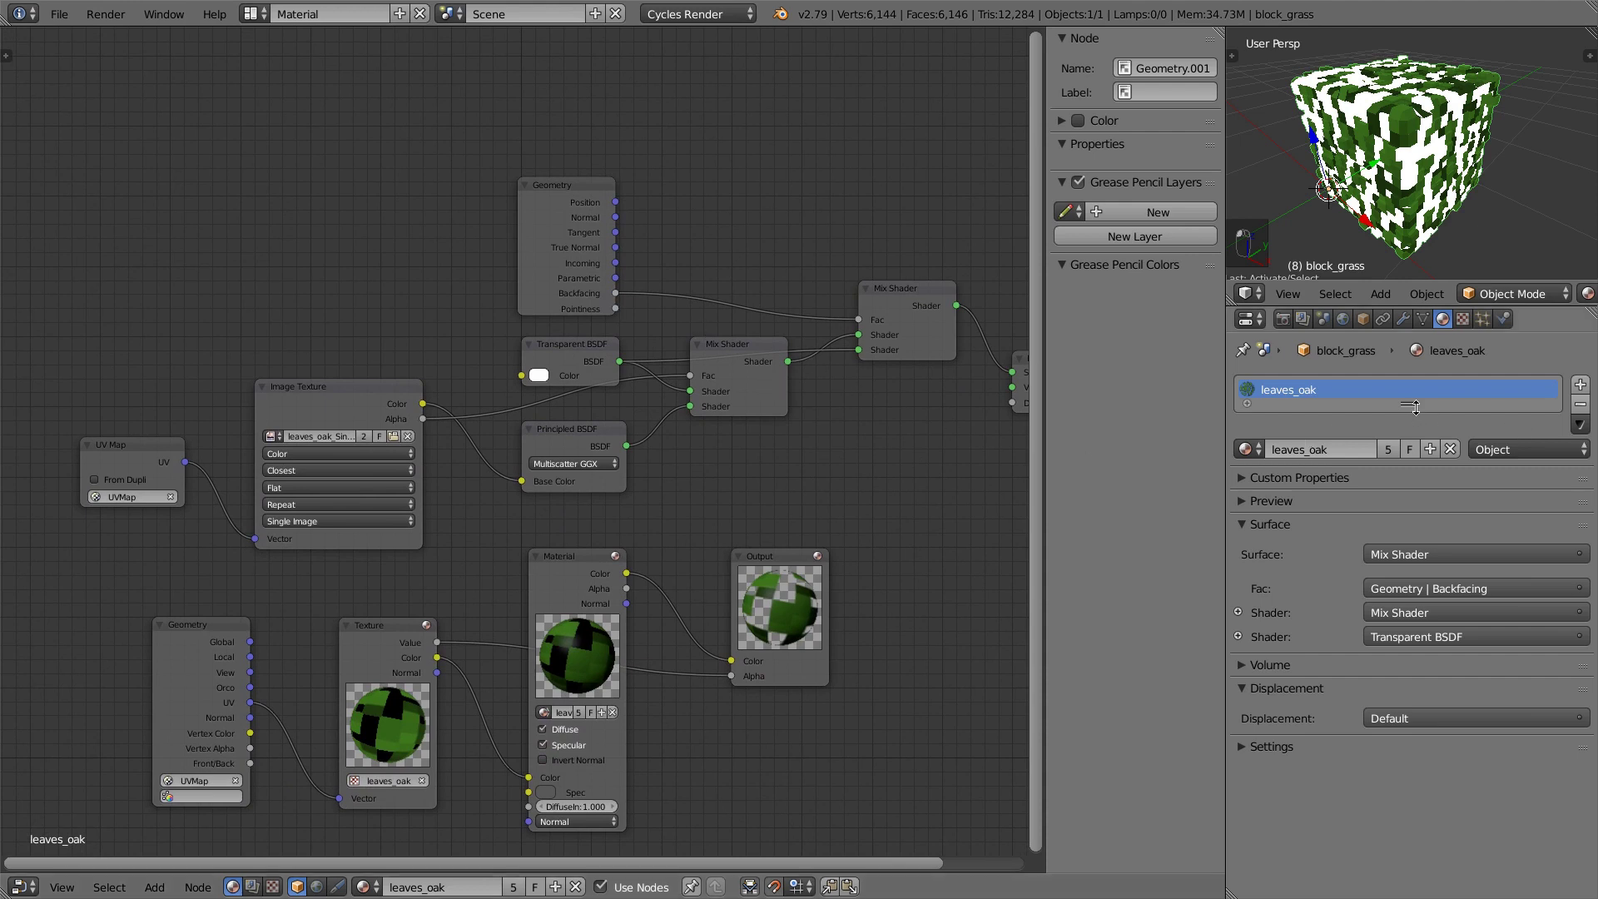
mouse_move(1415, 407)
left_mouse_down()
mouse_move(1415, 444)
mouse_move(1406, 401)
left_mouse_up()
left_click(1245, 448)
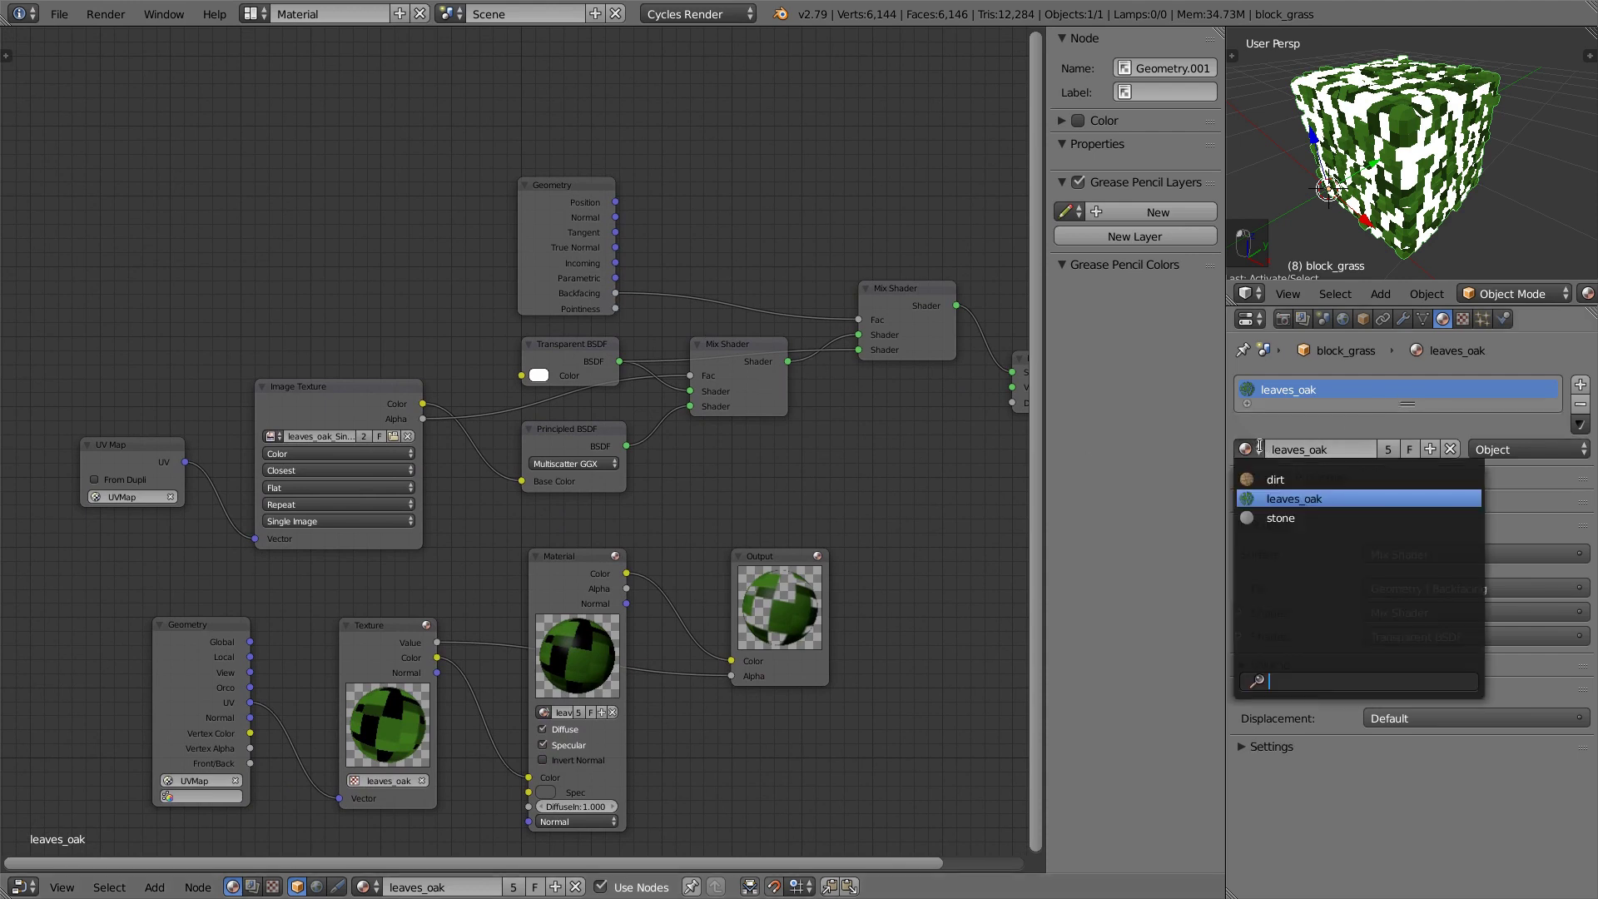
left_click(1296, 479)
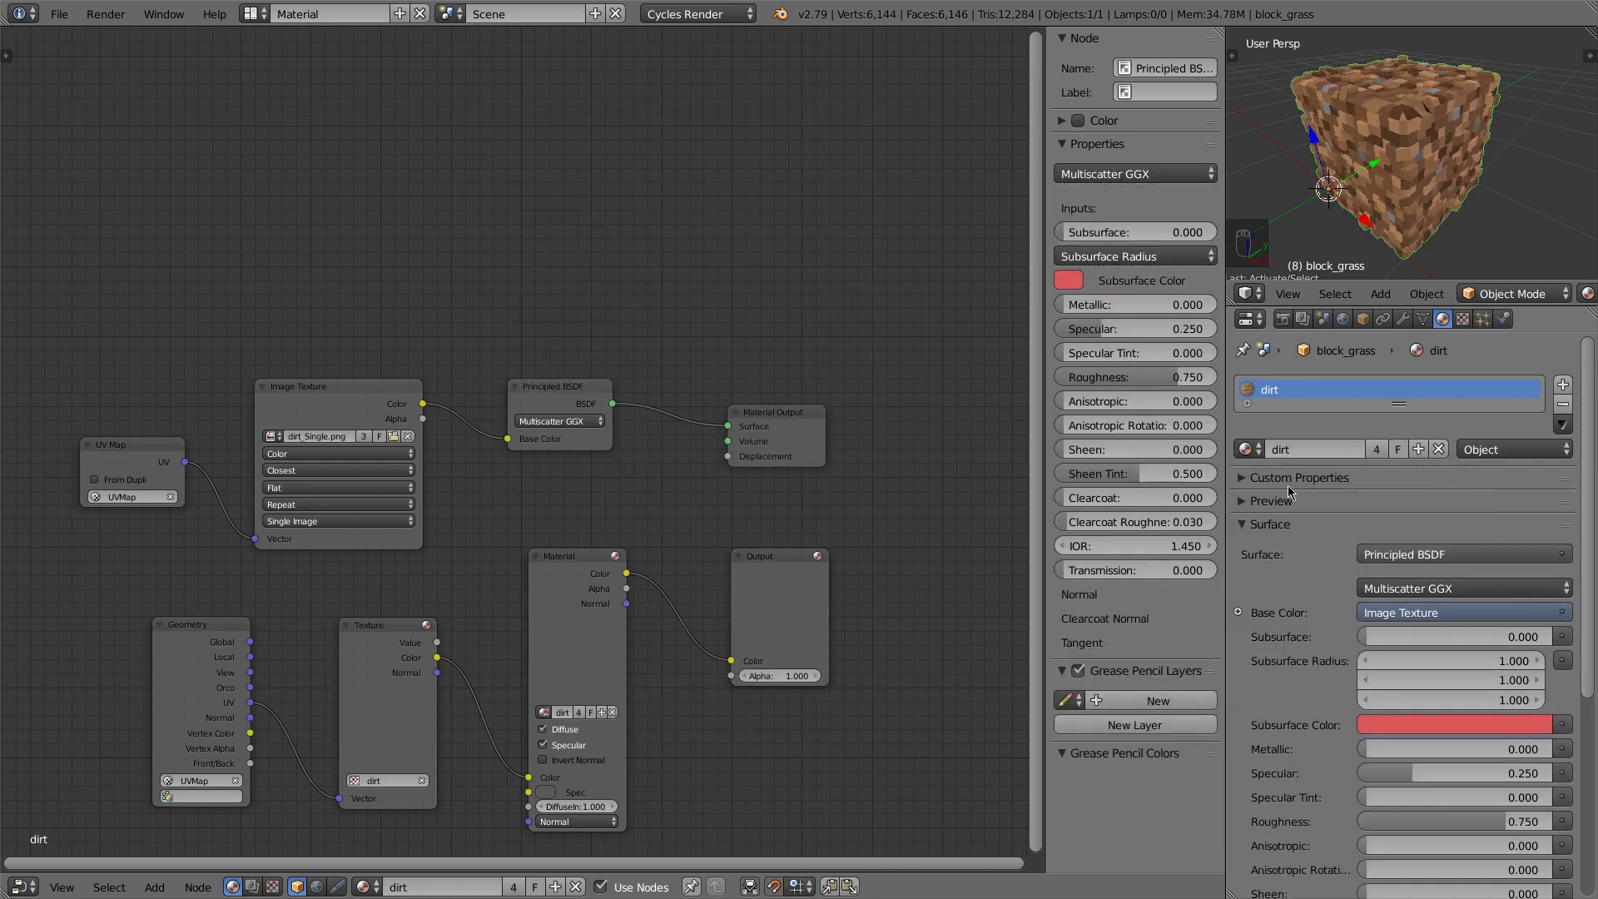
Make the dirt material on block_grass a single-user copy and name it grass
left_click(1386, 450)
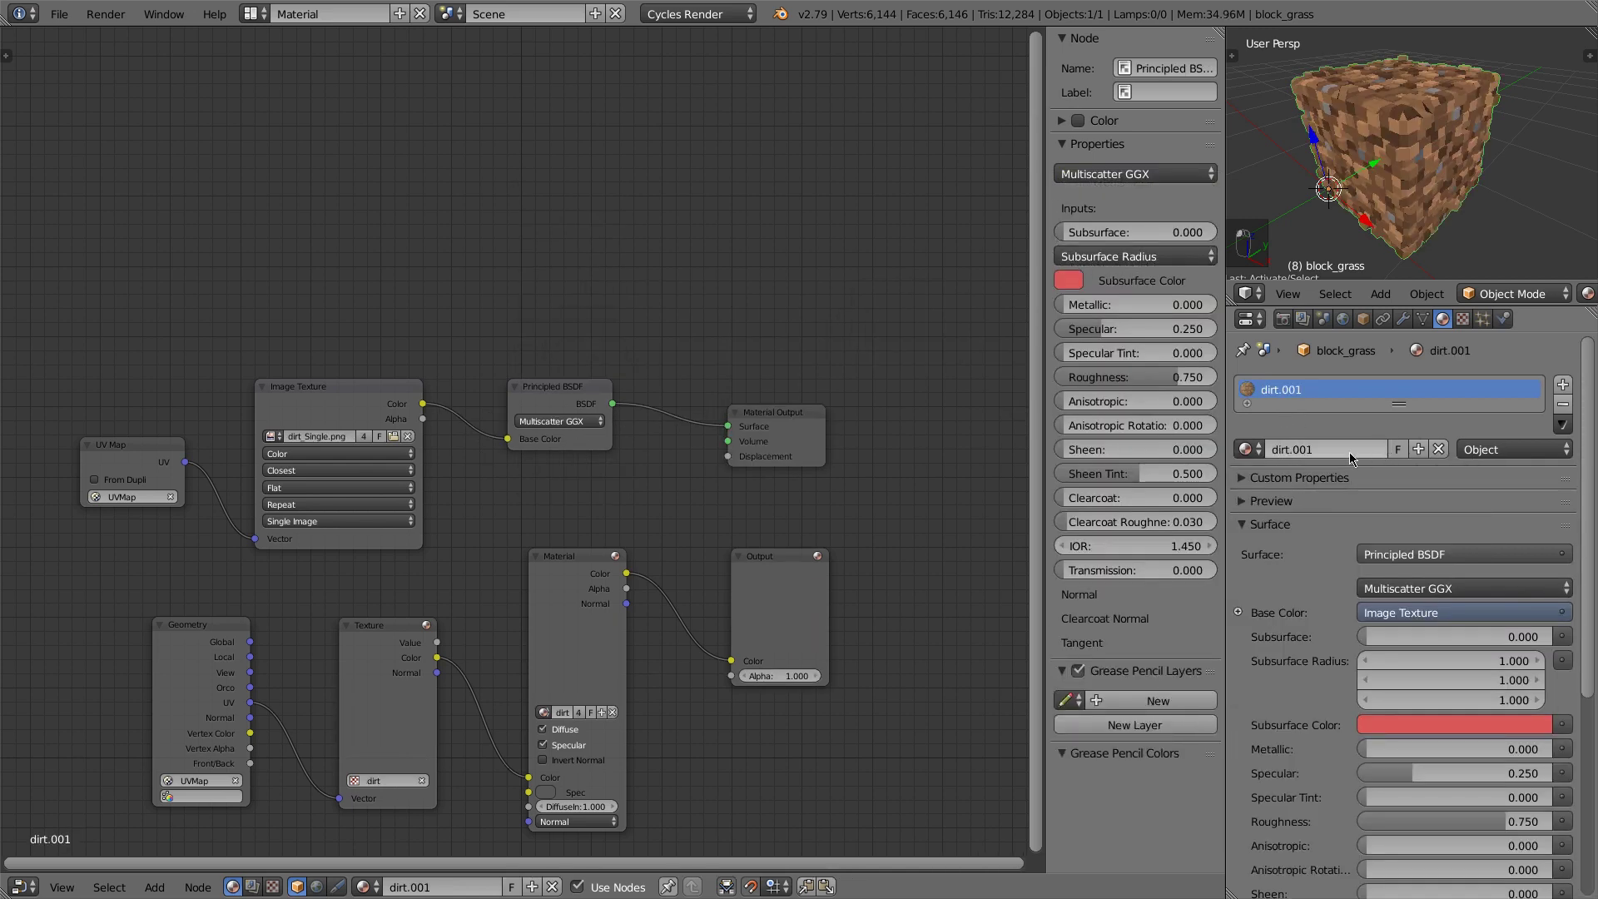
left_click(1329, 449)
type("grass")
key("Return")
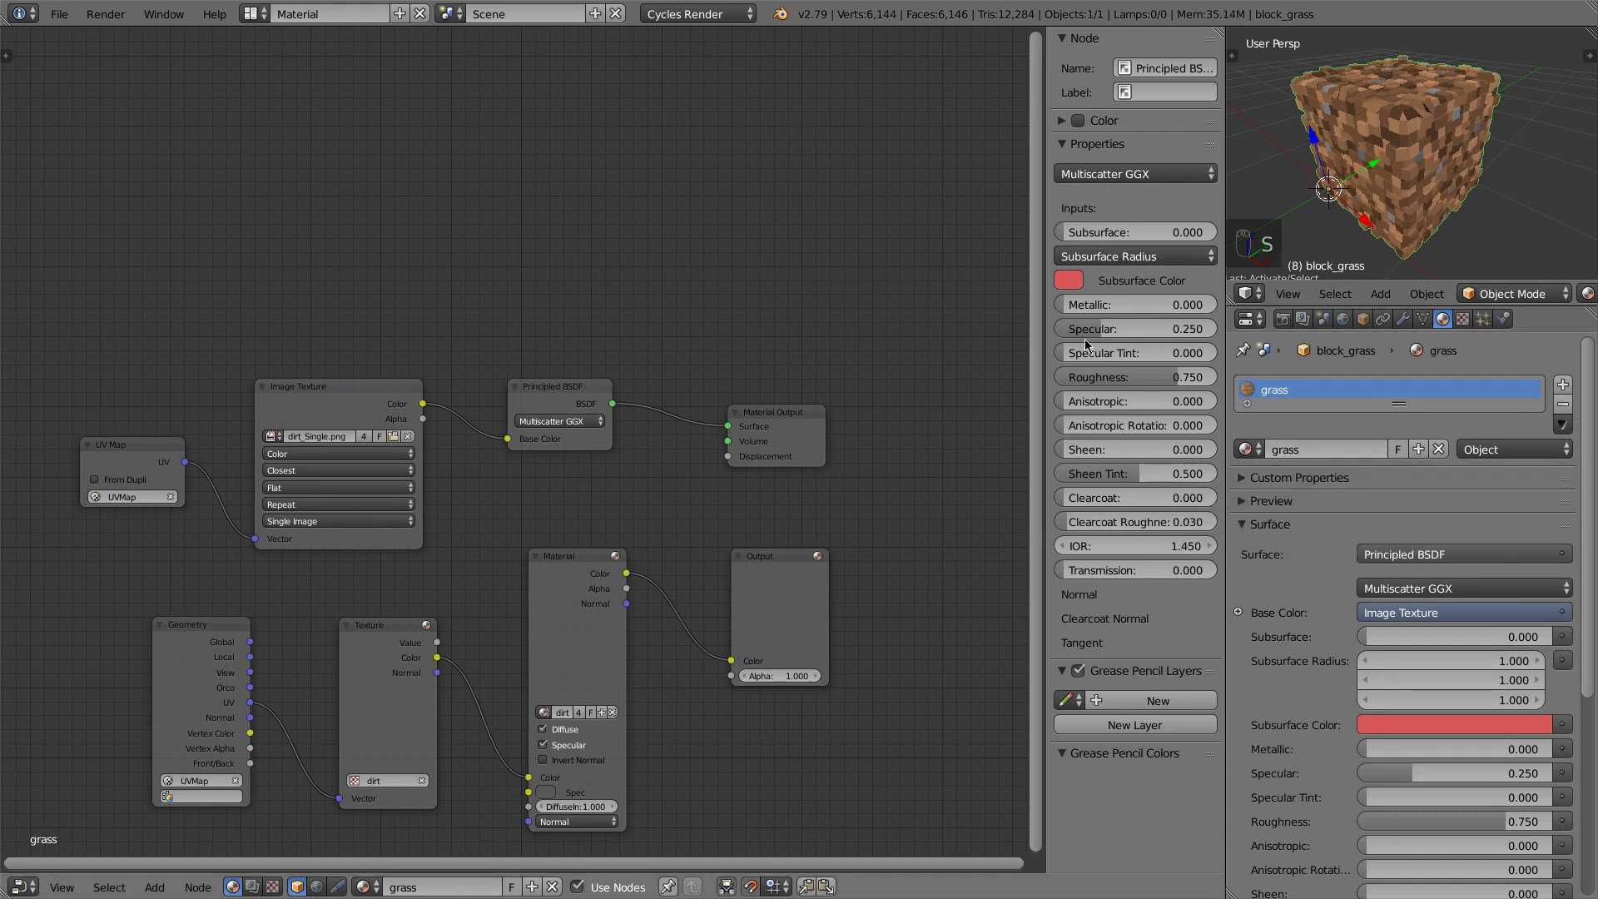
Return to the Default screen layout and assign the grass material to block_grass_proxy on layer 17
left_click(258, 16)
left_click(297, 49)
left_click(665, 809)
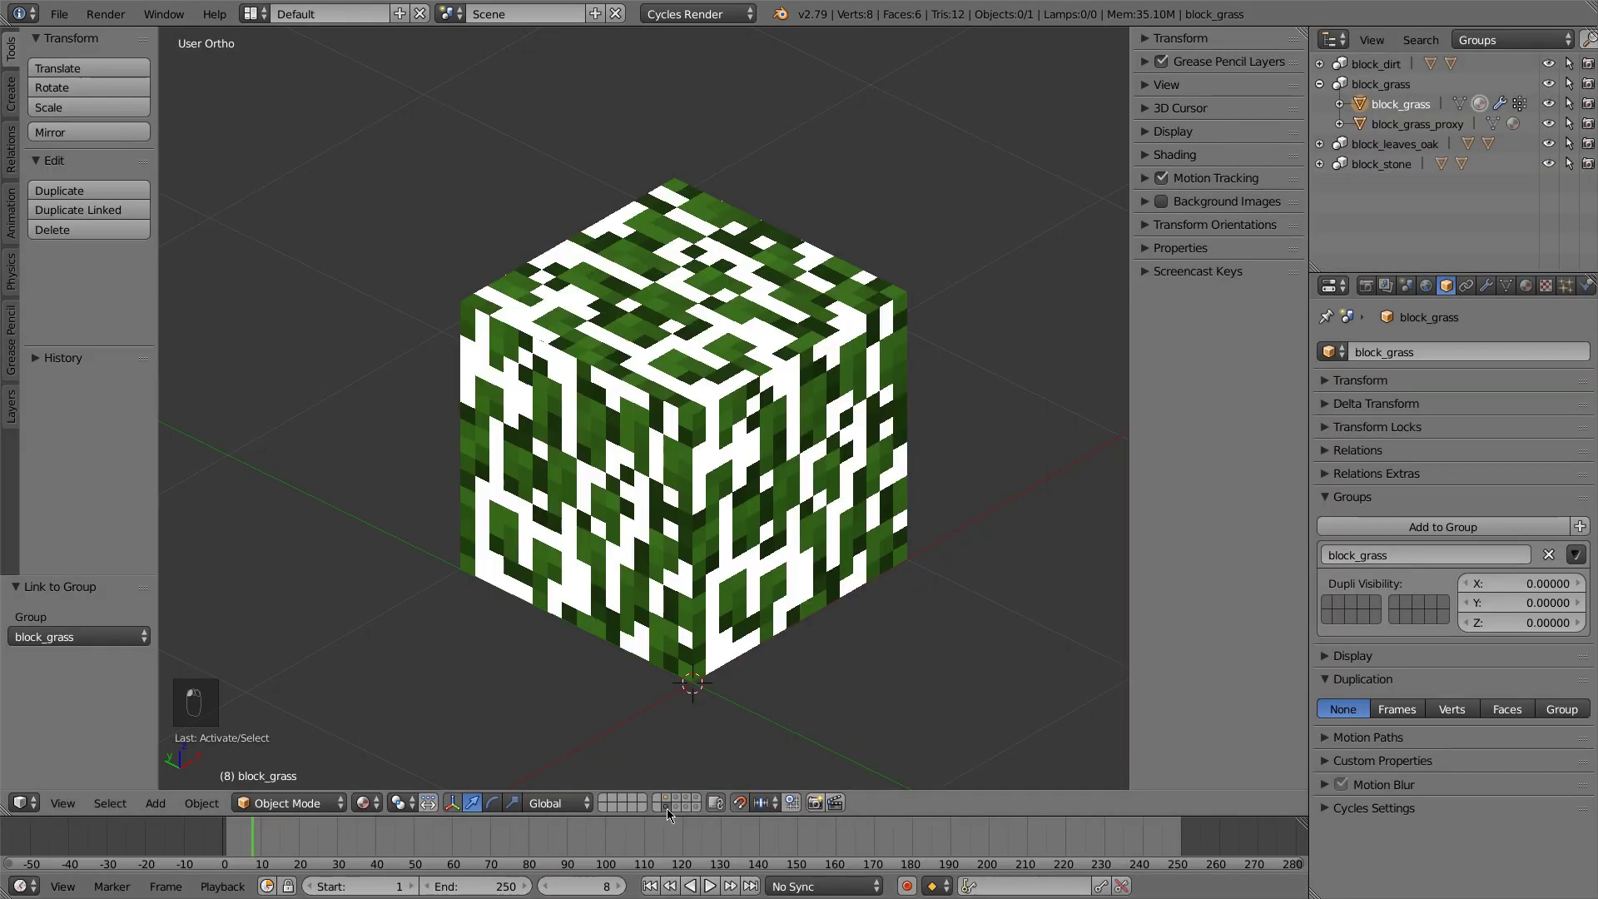
right_click(747, 520)
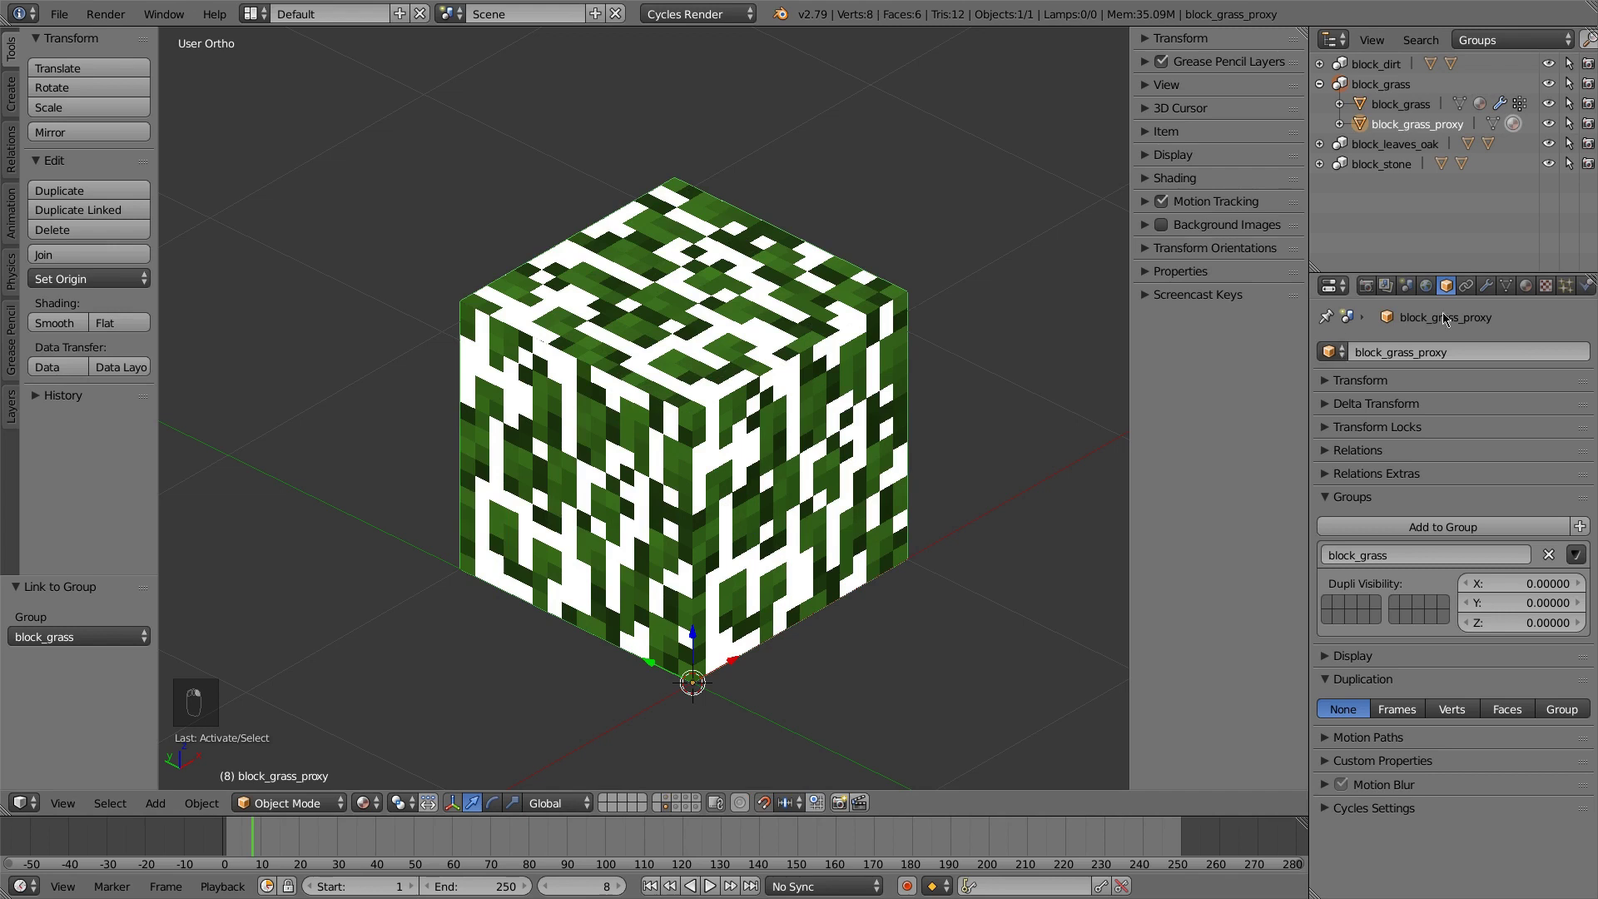
left_click(1526, 285)
left_click(1329, 416)
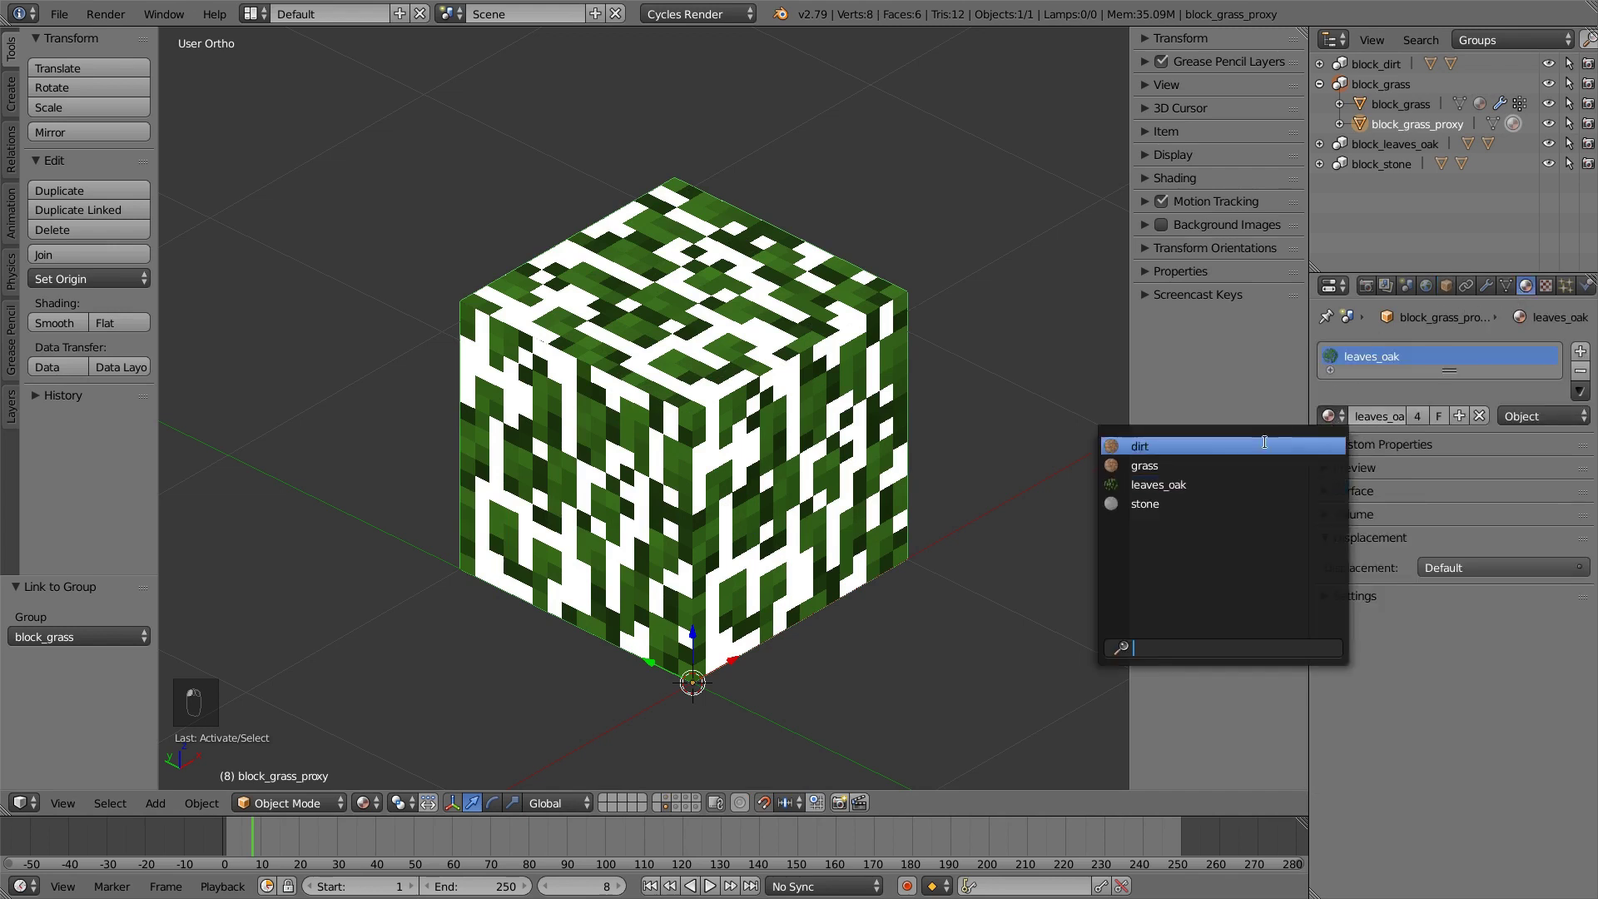
left_click(1231, 465)
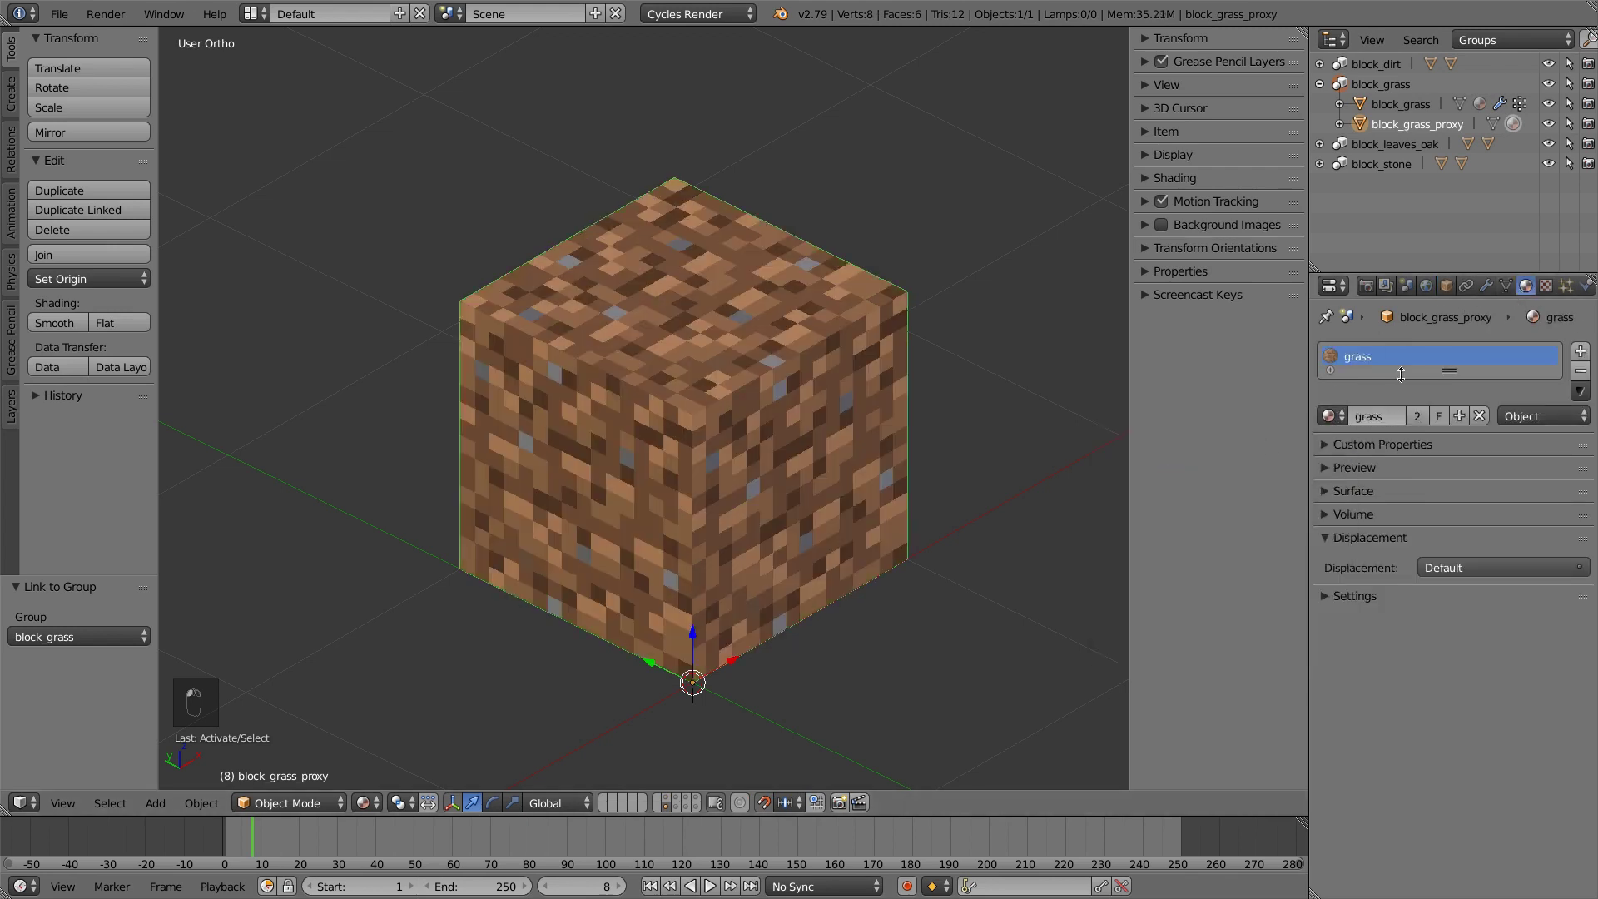
Select block_grass on layer 7 and, in the Material screen layout, set the grass material's image texture to grass_top_Single.png
left_click(668, 799)
left_click(254, 14)
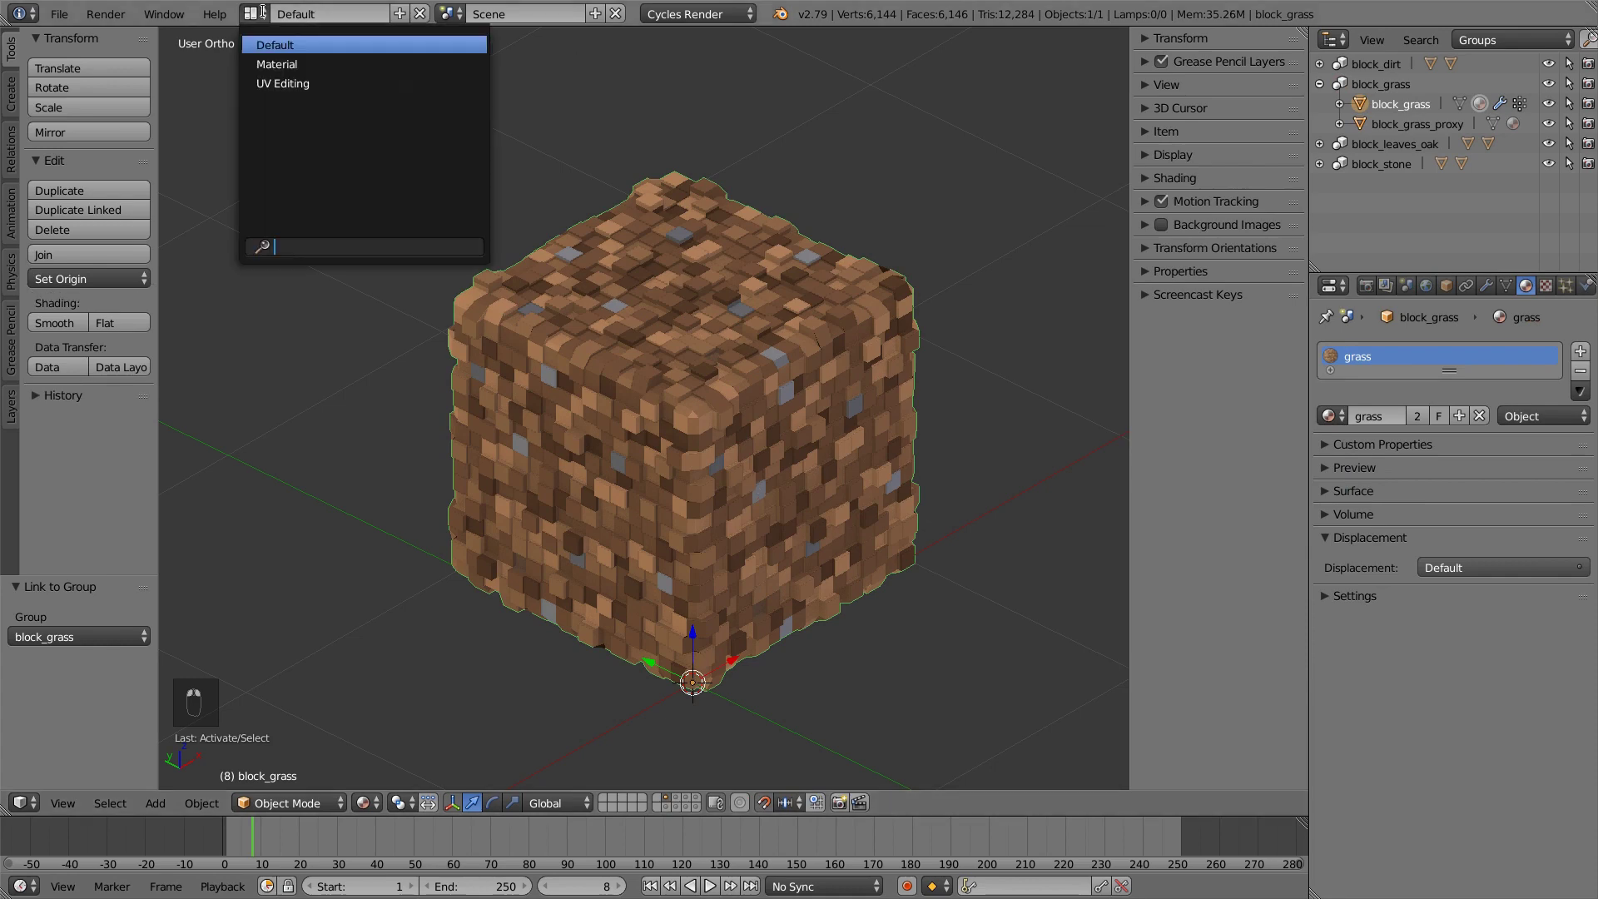
left_click(276, 64)
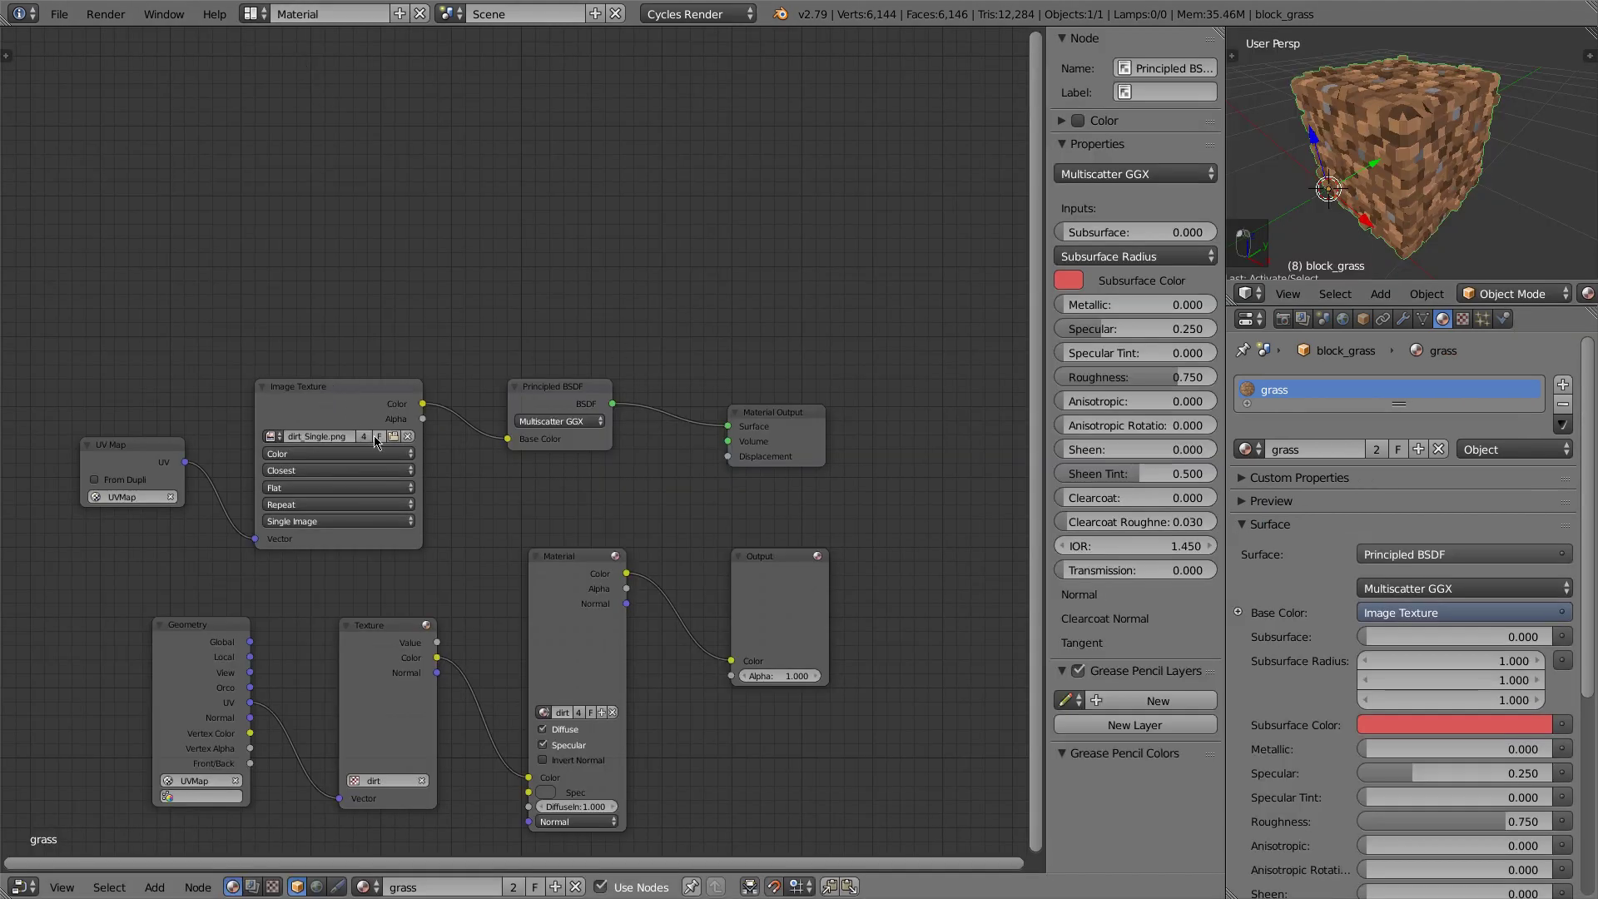
left_click(274, 437)
left_click(271, 435)
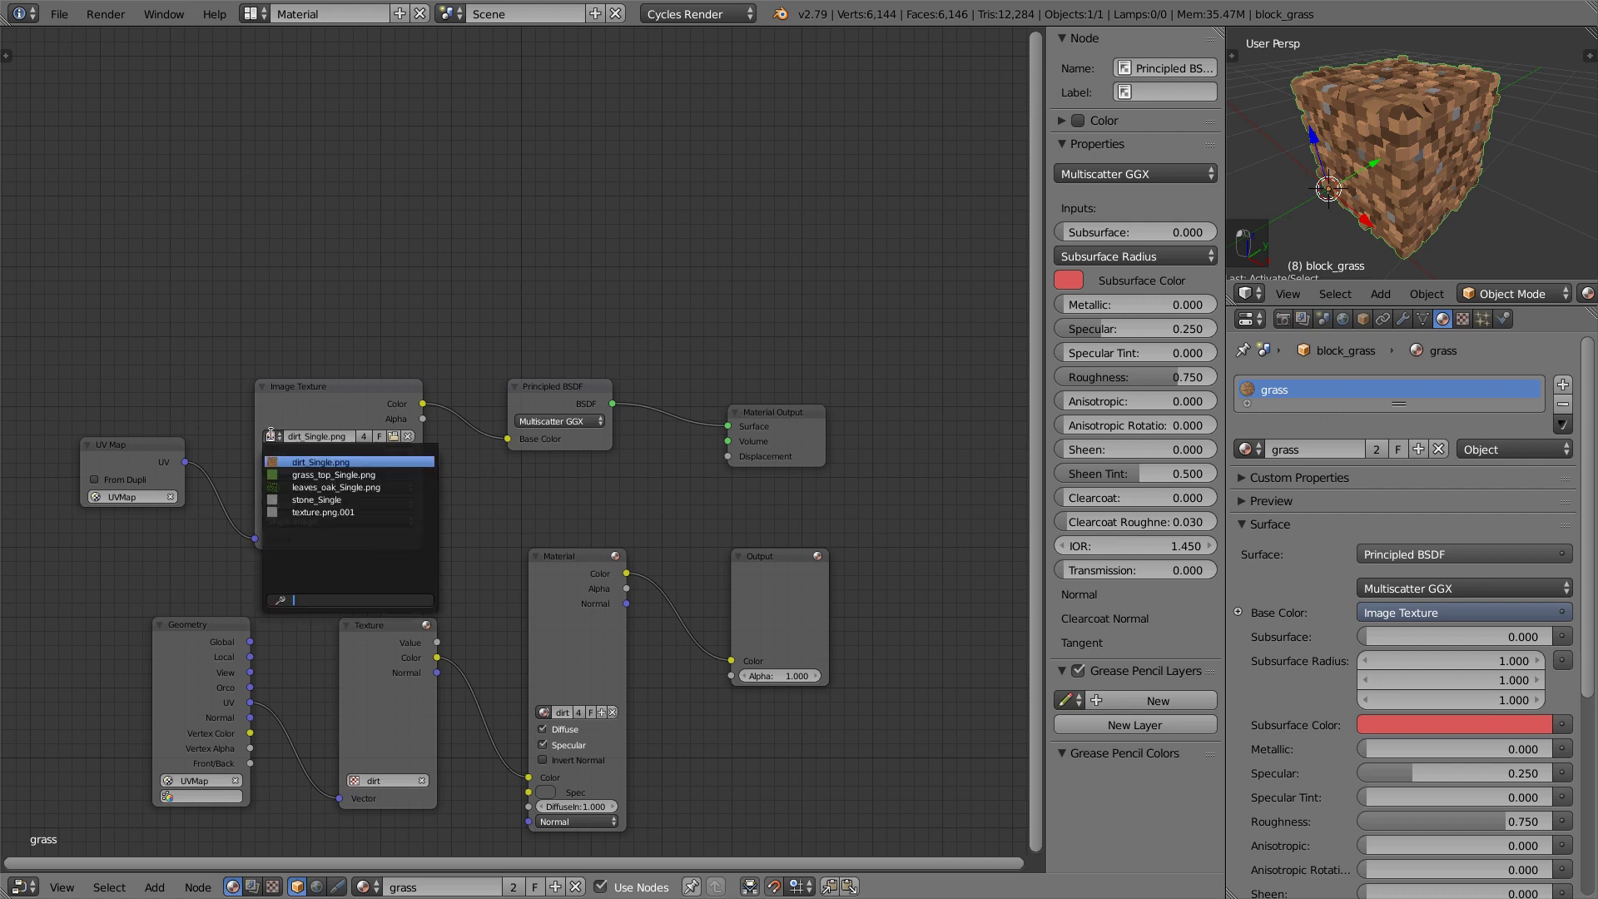
left_click(299, 475)
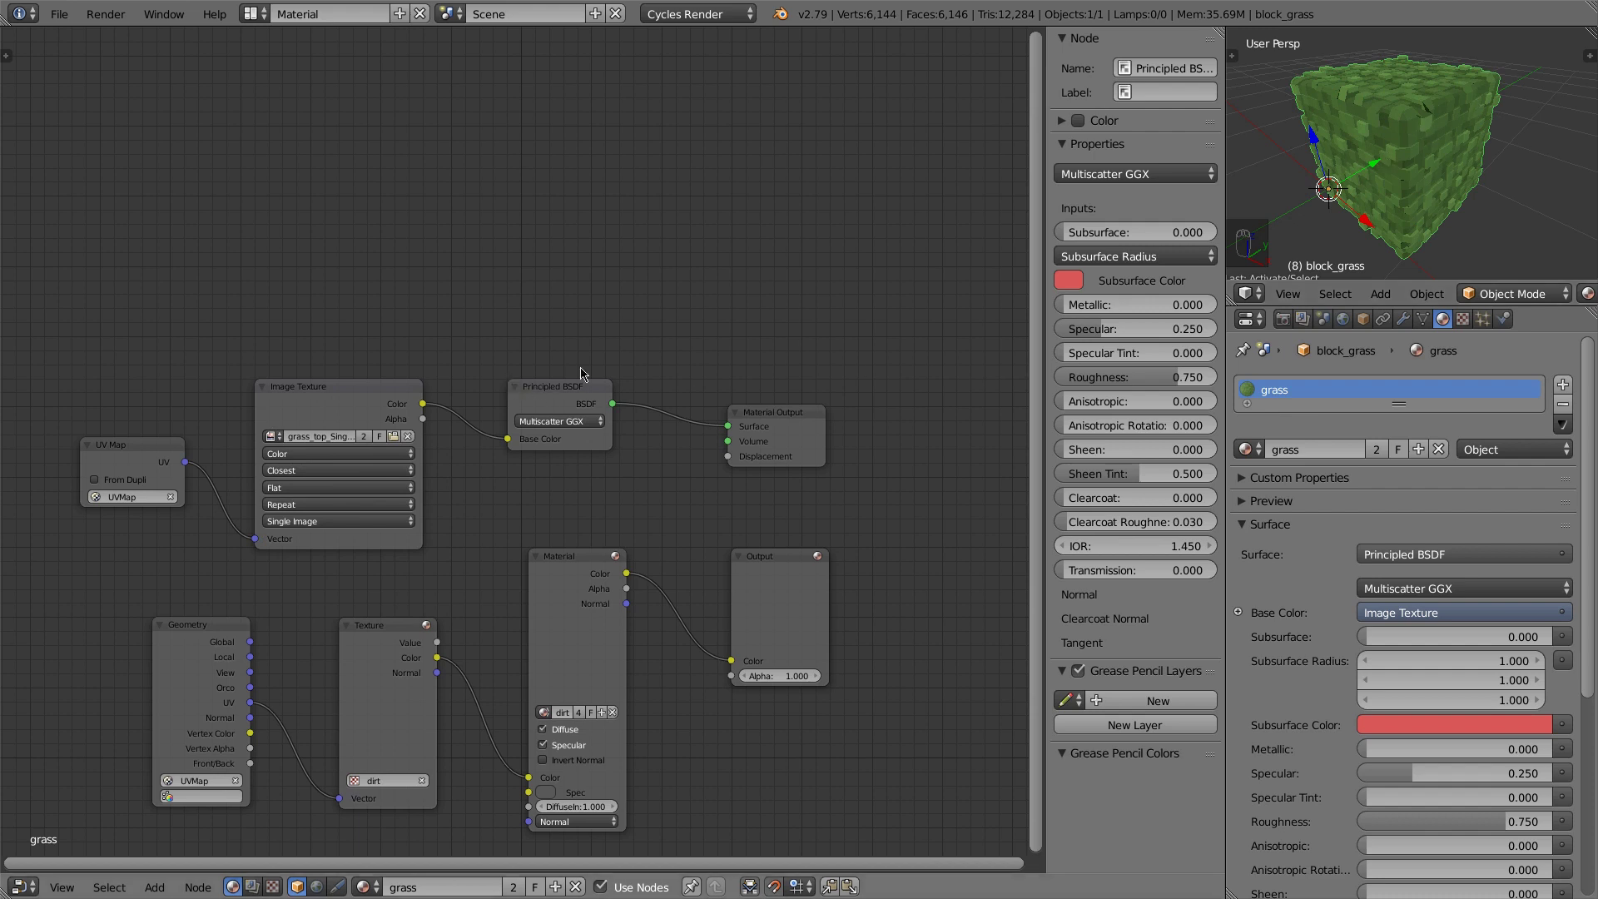
Rename the grass material on block_grass to grass_top
double_click(1311, 448)
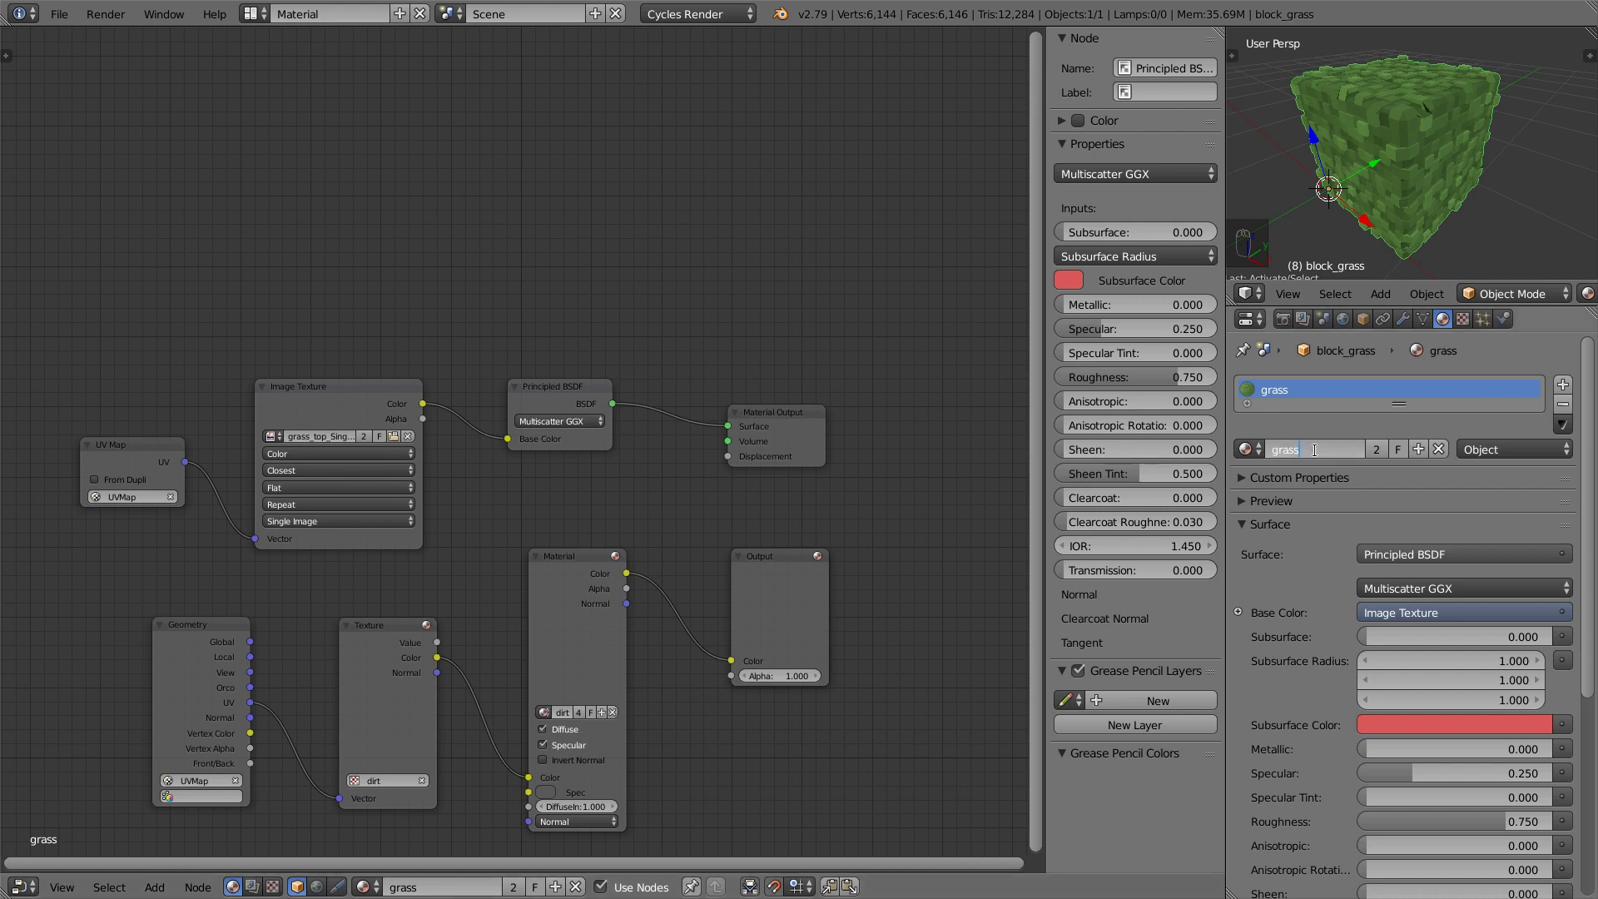
type("grass_top")
key("Return")
Link block_grass's material slot to Data instead of Object and add five more empty material slots
left_click(1498, 450)
left_click(1474, 407)
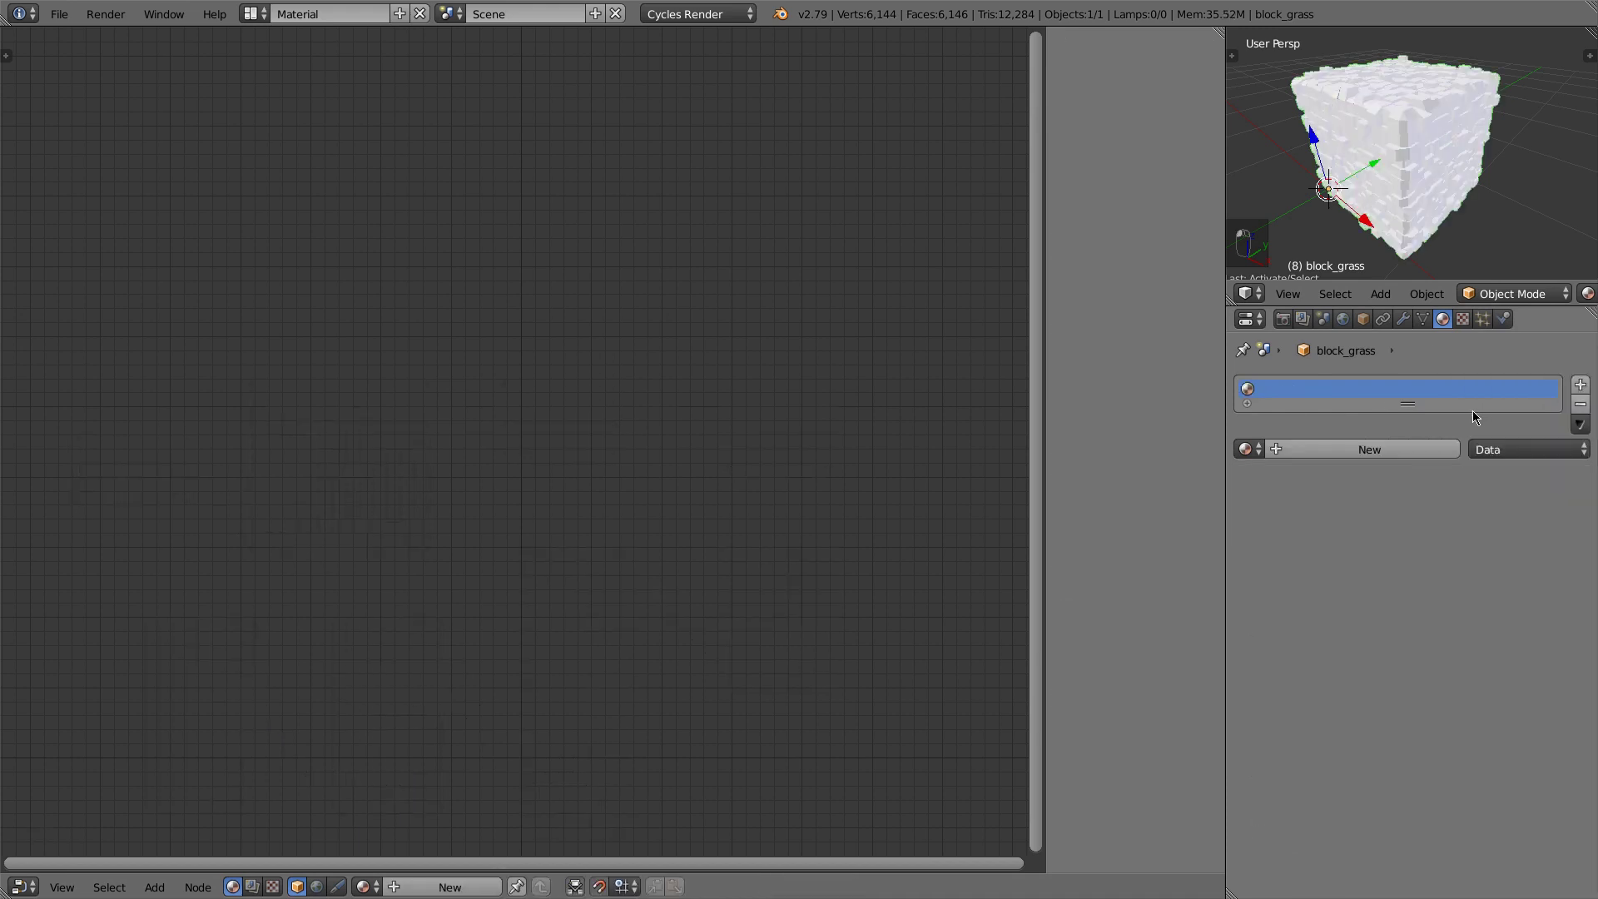
left_click_drag(1417, 407, 1350, 456)
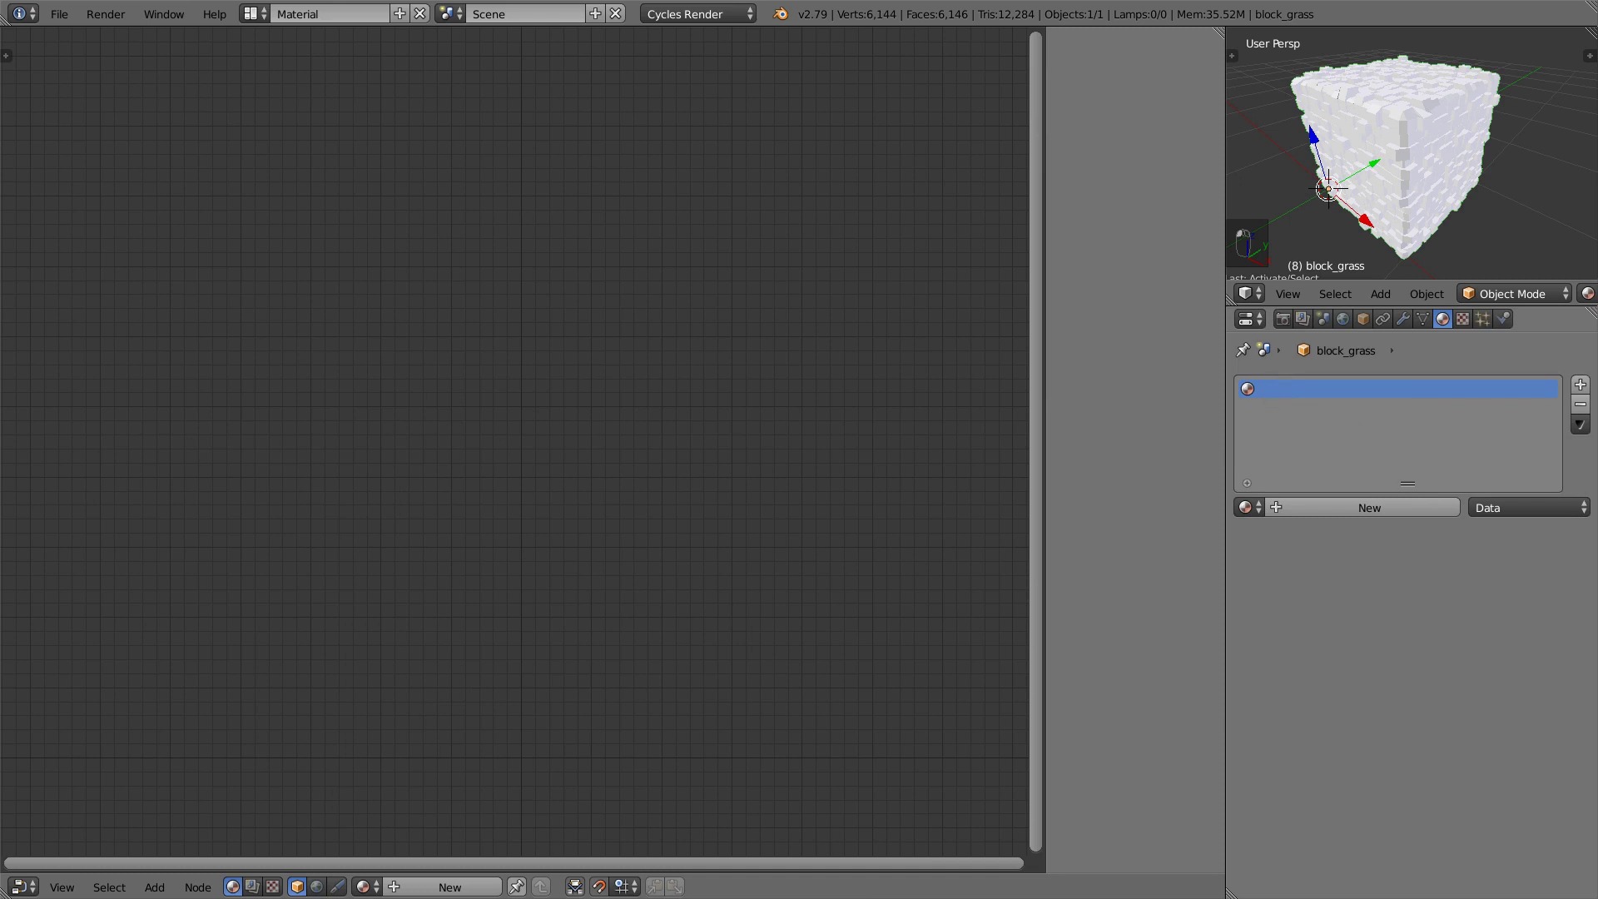
left_click(1580, 386)
left_click(1580, 385)
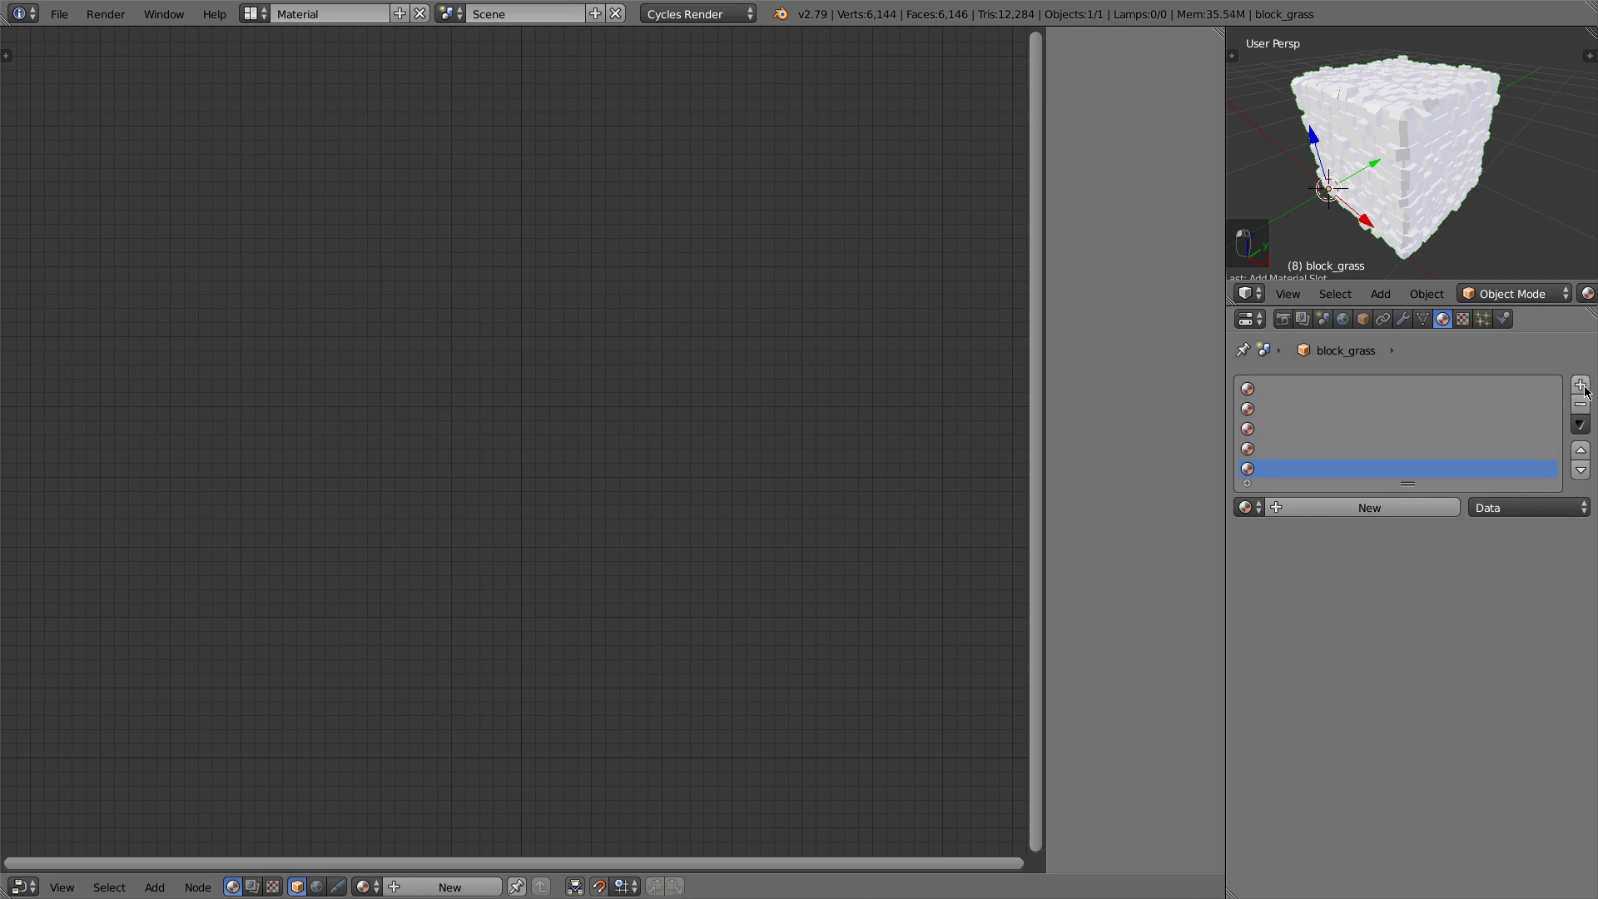
left_click(1583, 388)
left_click_drag(1409, 483, 1406, 519)
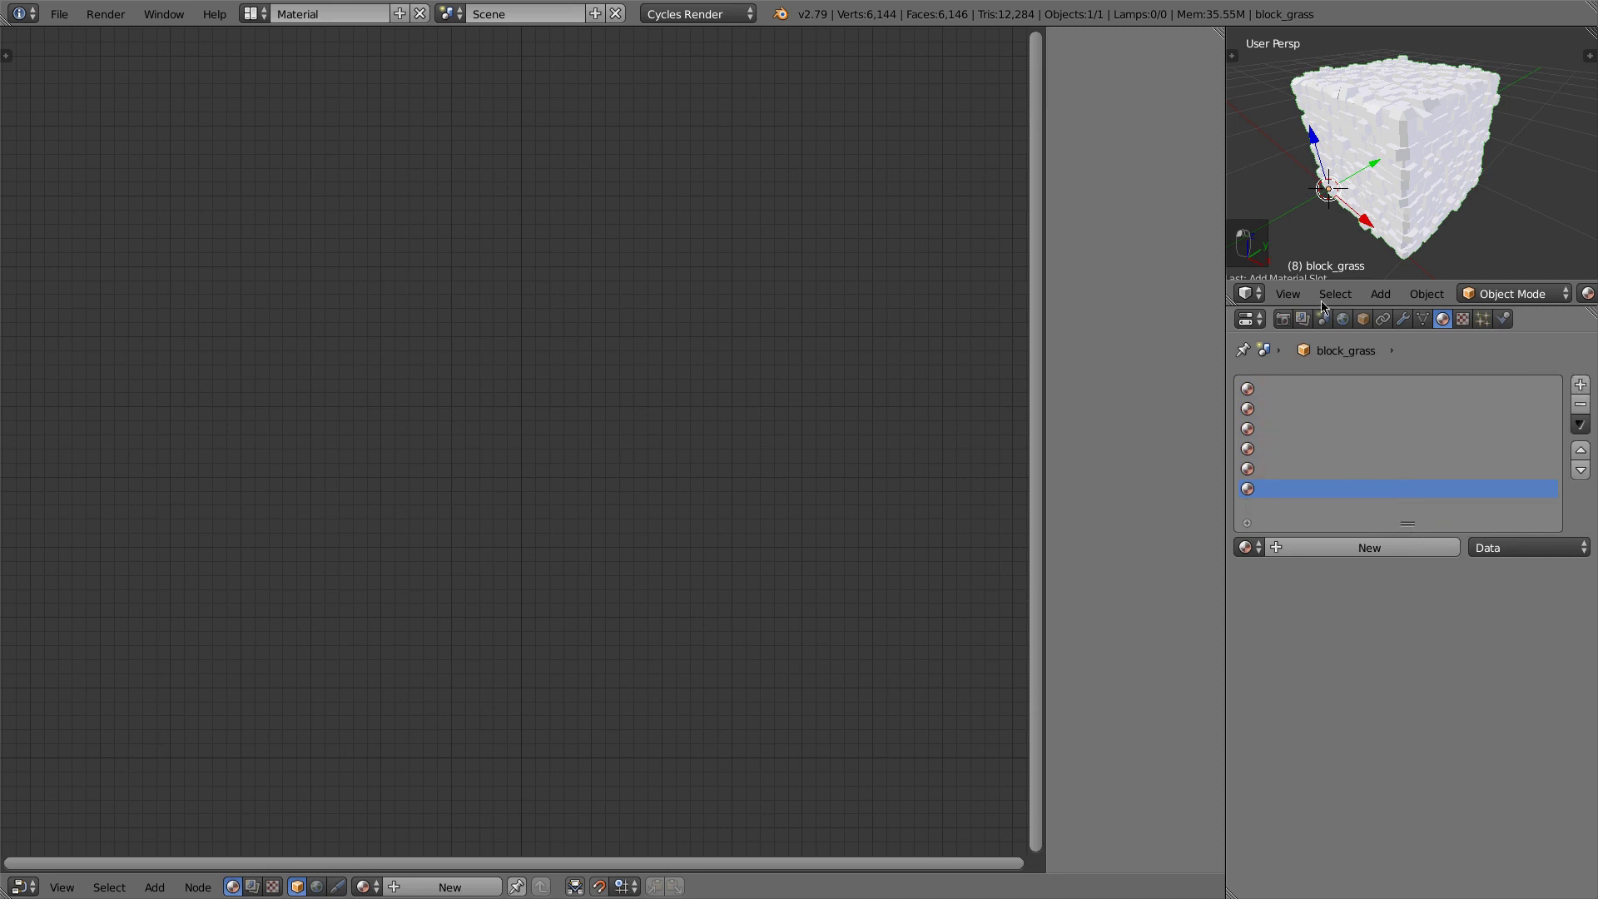
Return to the Default screen layout and enter Edit Mode on block_grass with the slot list enlarged
left_click(253, 14)
left_click(274, 44)
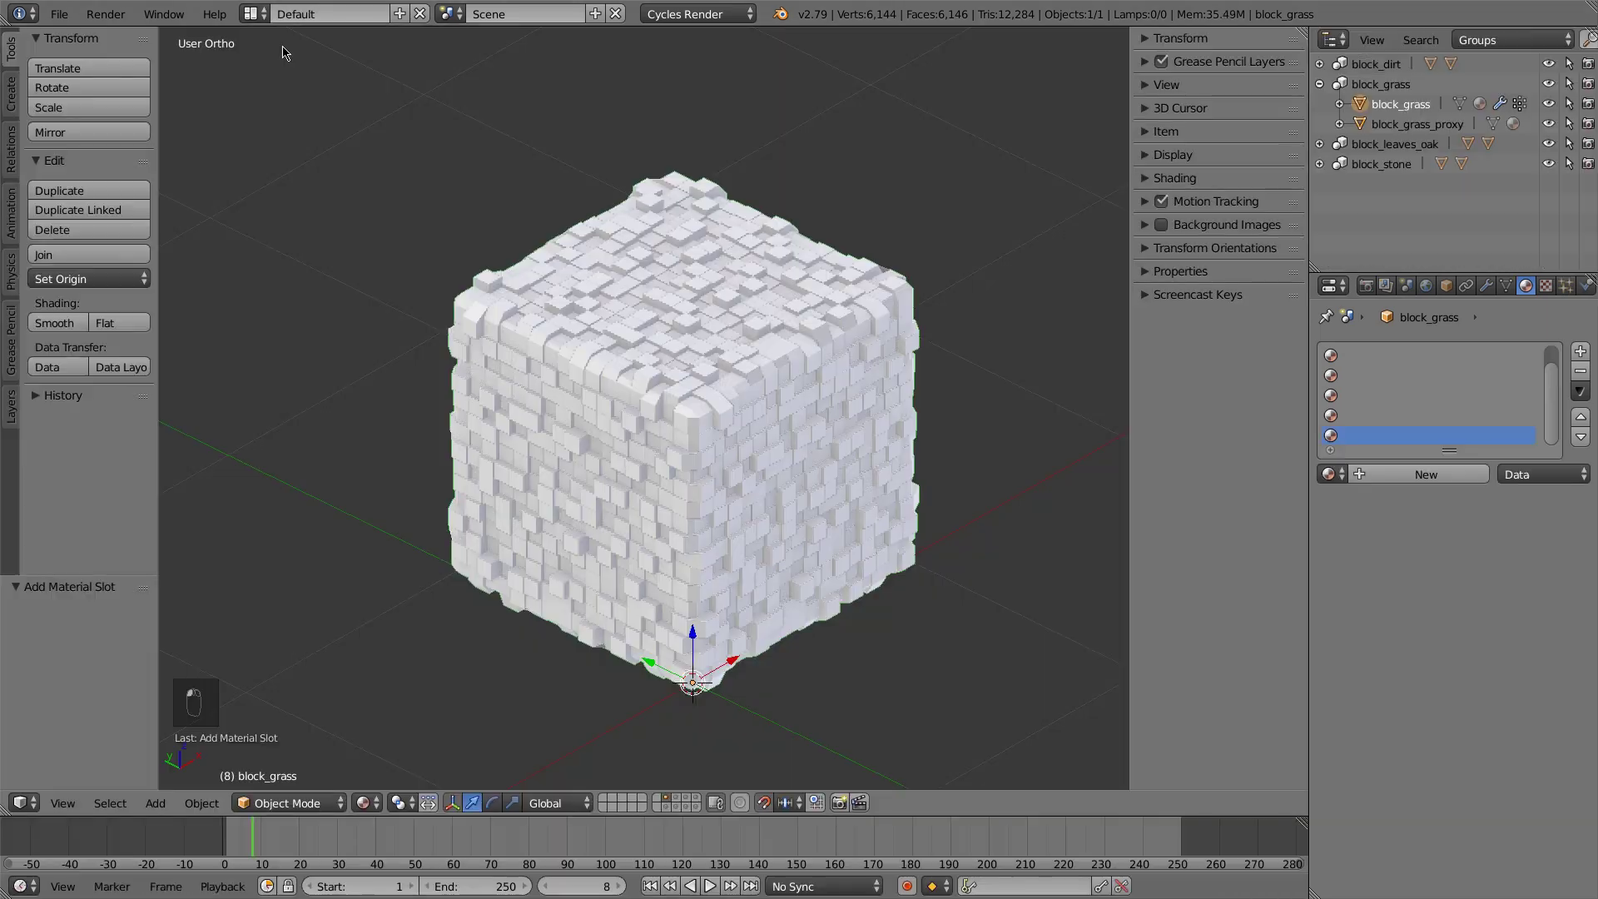
right_click(720, 421)
key("a")
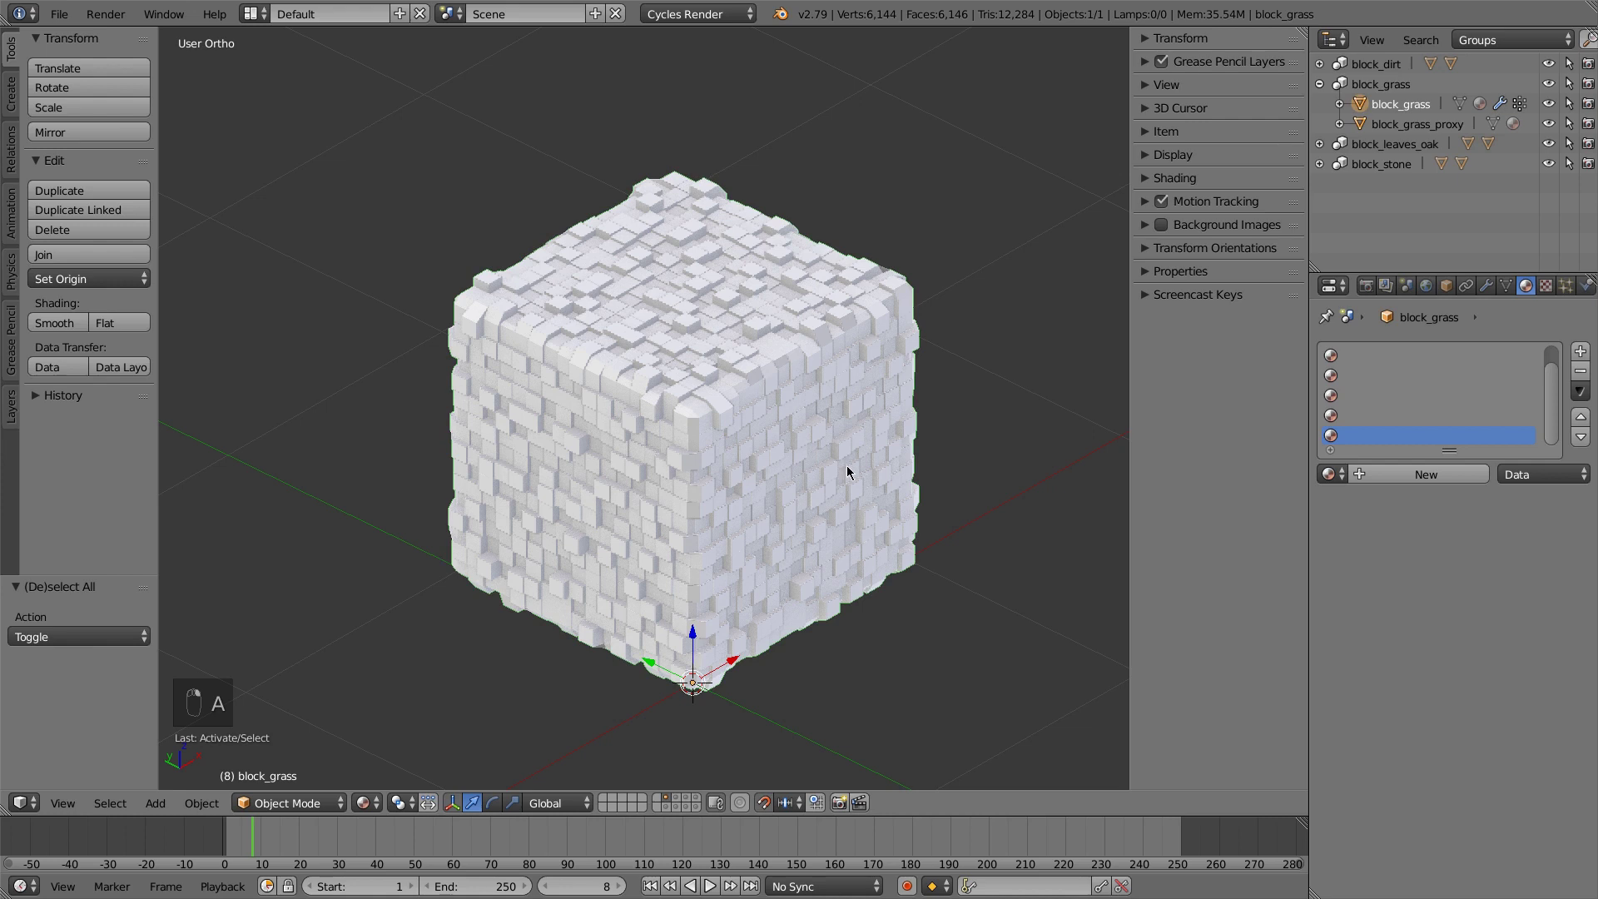
scroll(1415, 379, "up", 1)
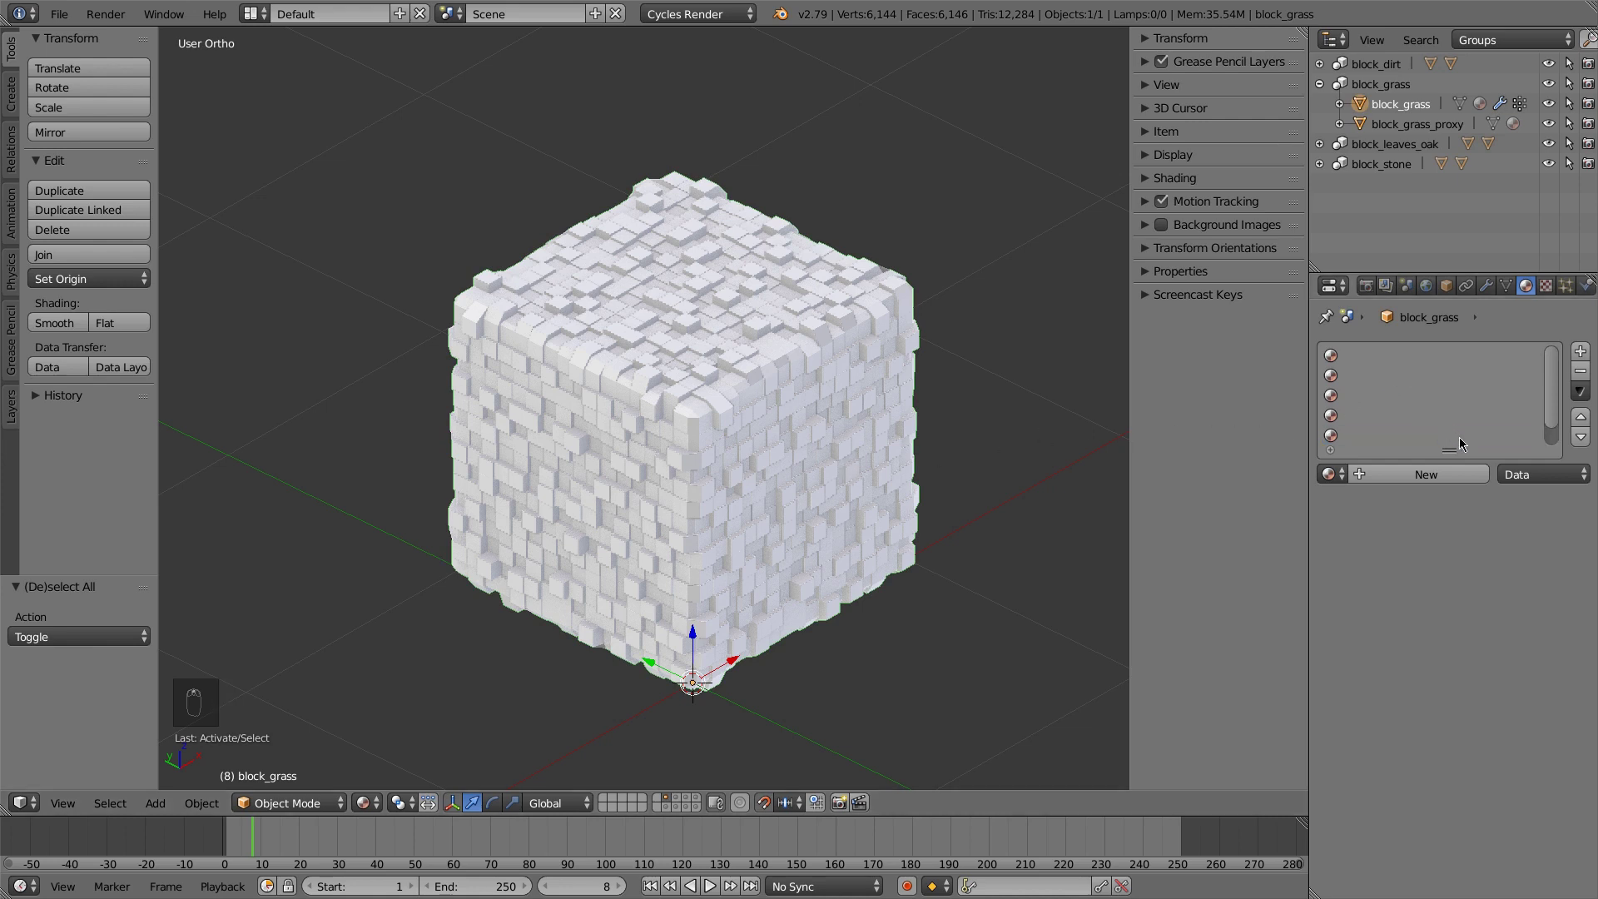
left_click_drag(1449, 450, 1449, 490)
key("Tab")
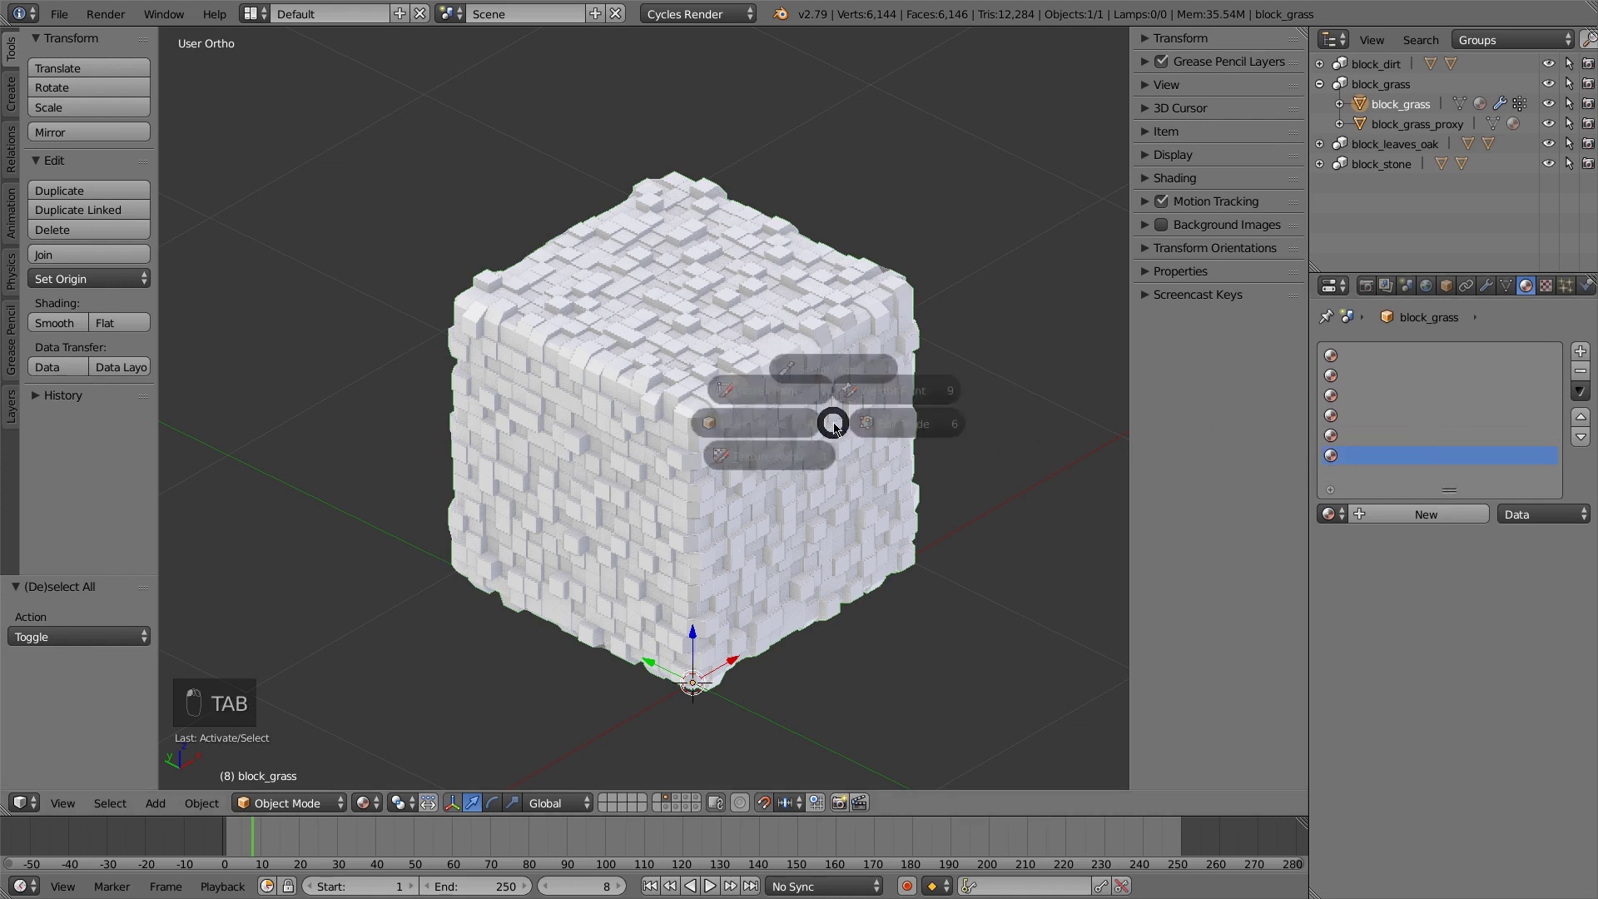
left_click(888, 421)
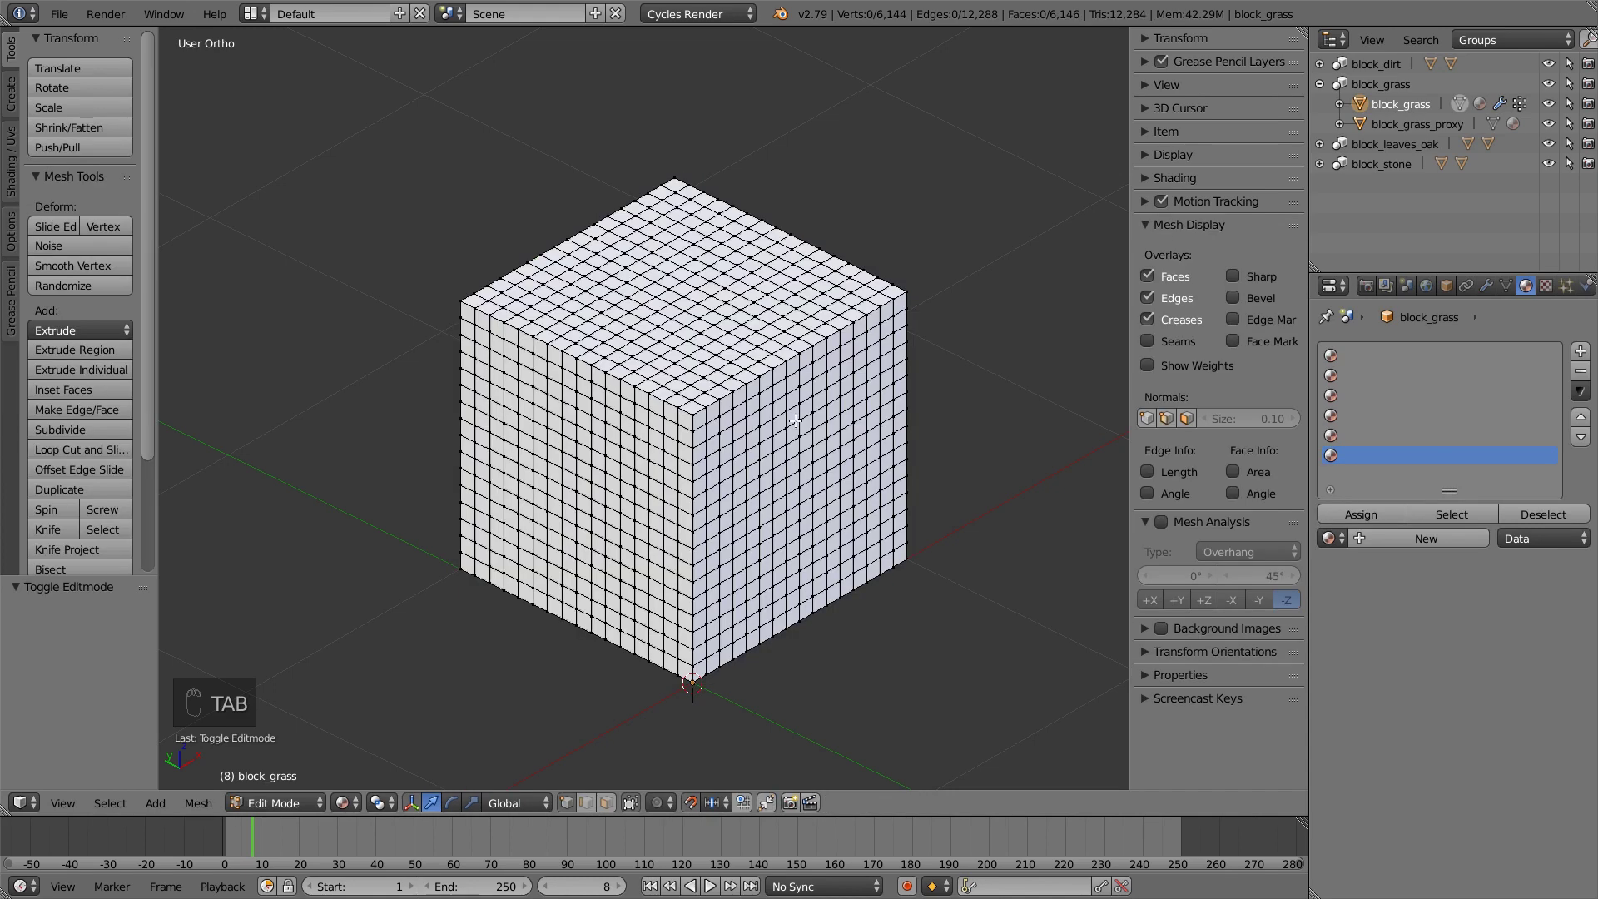
From the front view, select the block's top side, switch to face selection and assign the faces to the first material slot
key("KP_1")
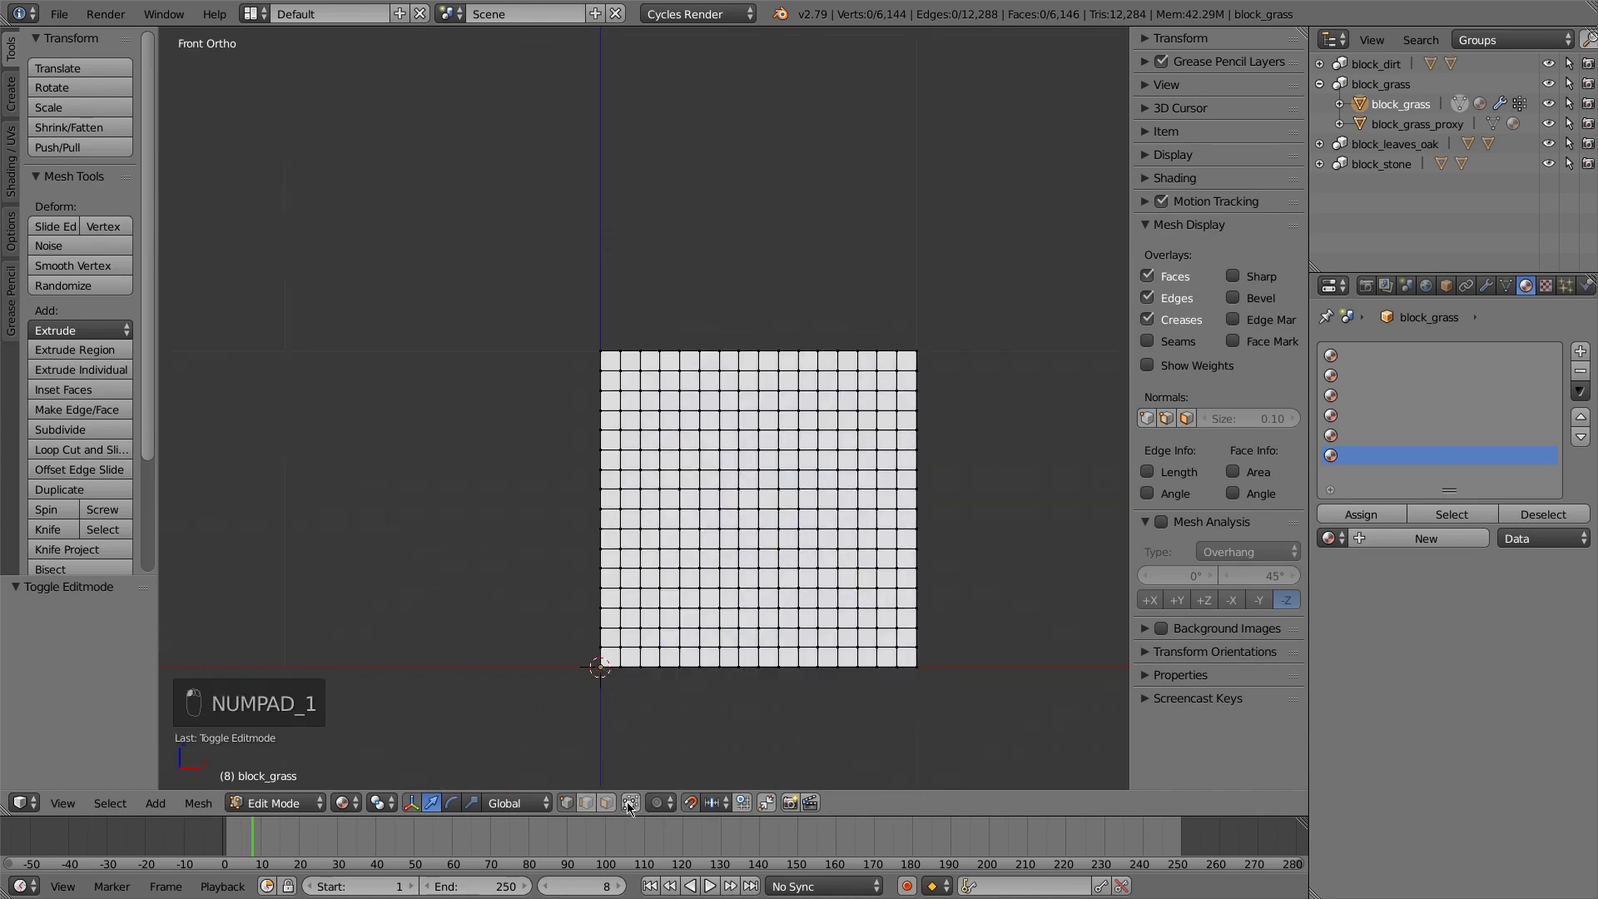
key("b")
left_click_drag(571, 321, 947, 358)
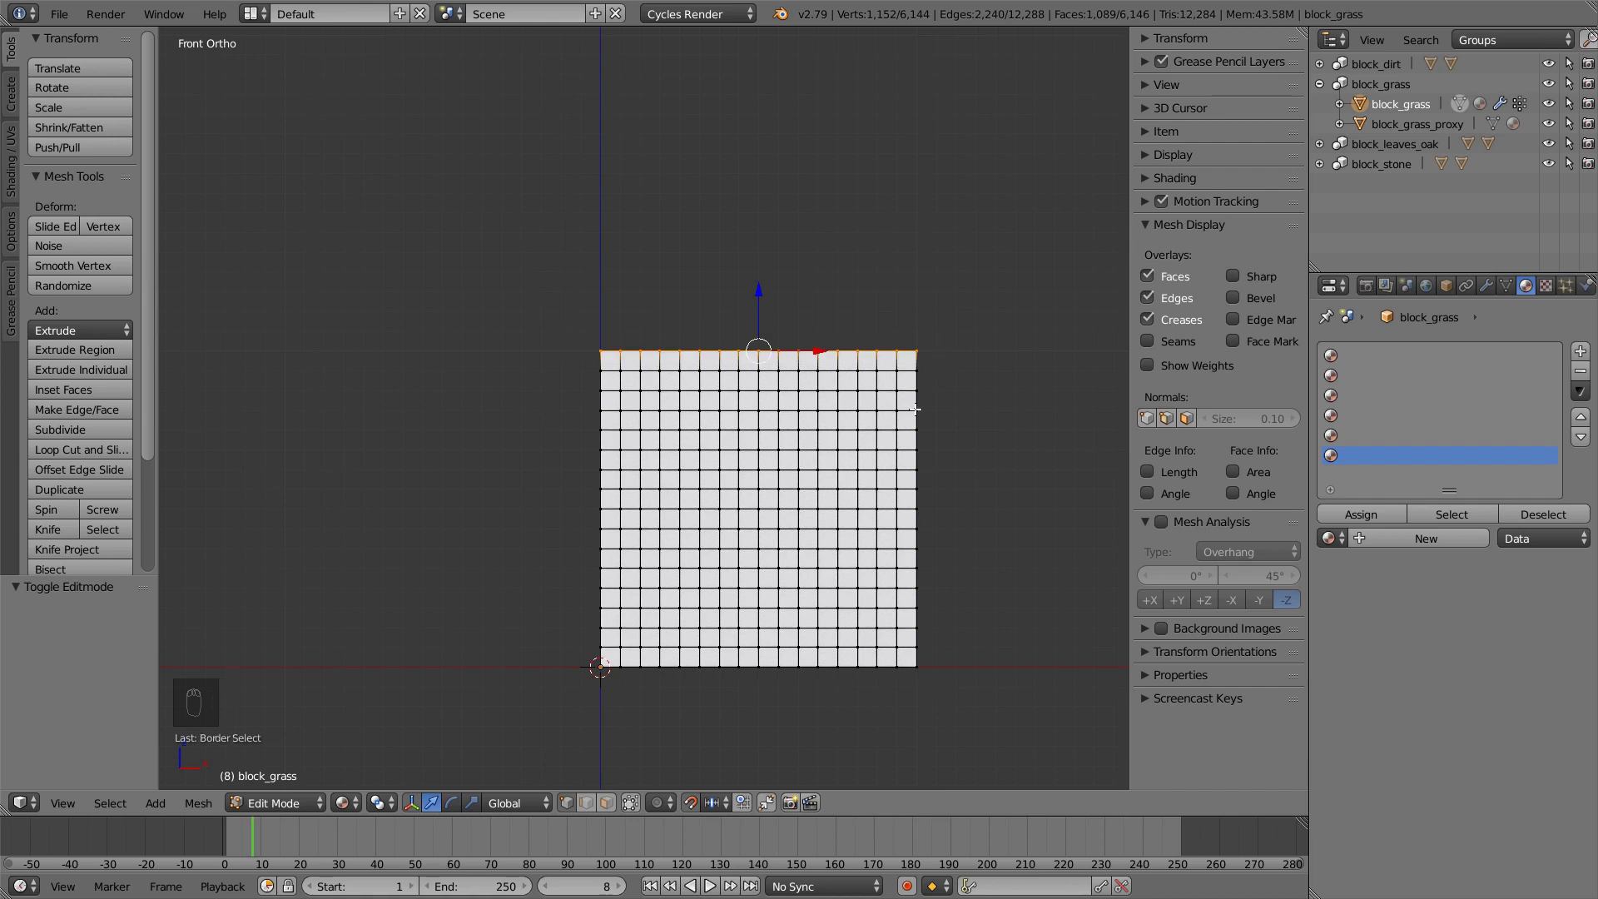
key("ctrl+Tab")
left_click(832, 453)
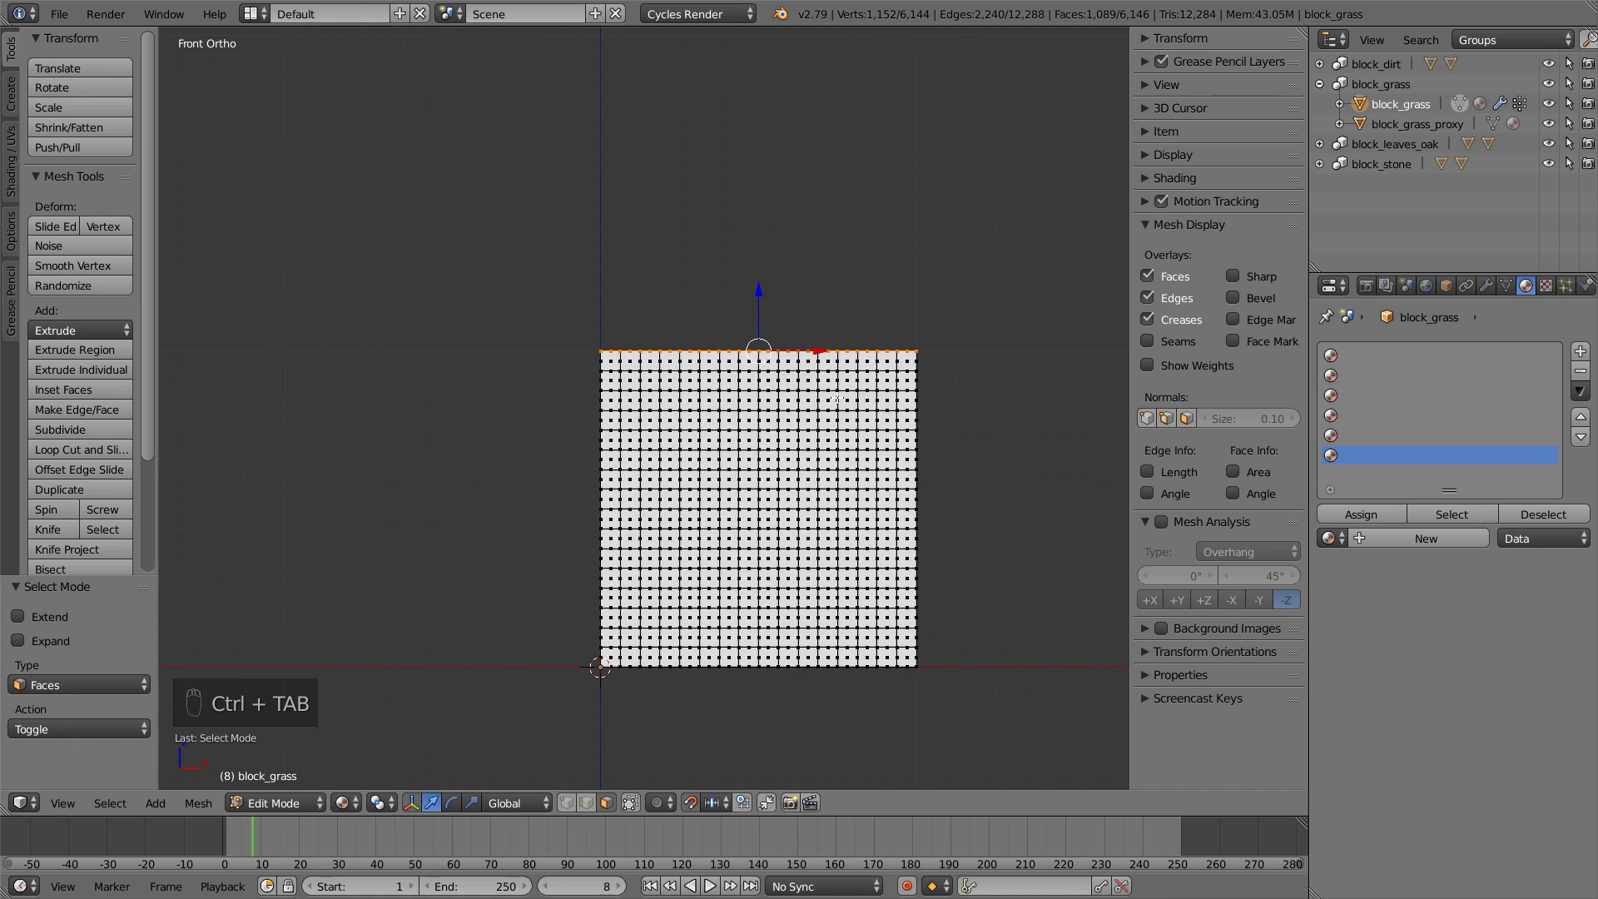
left_click(1350, 358)
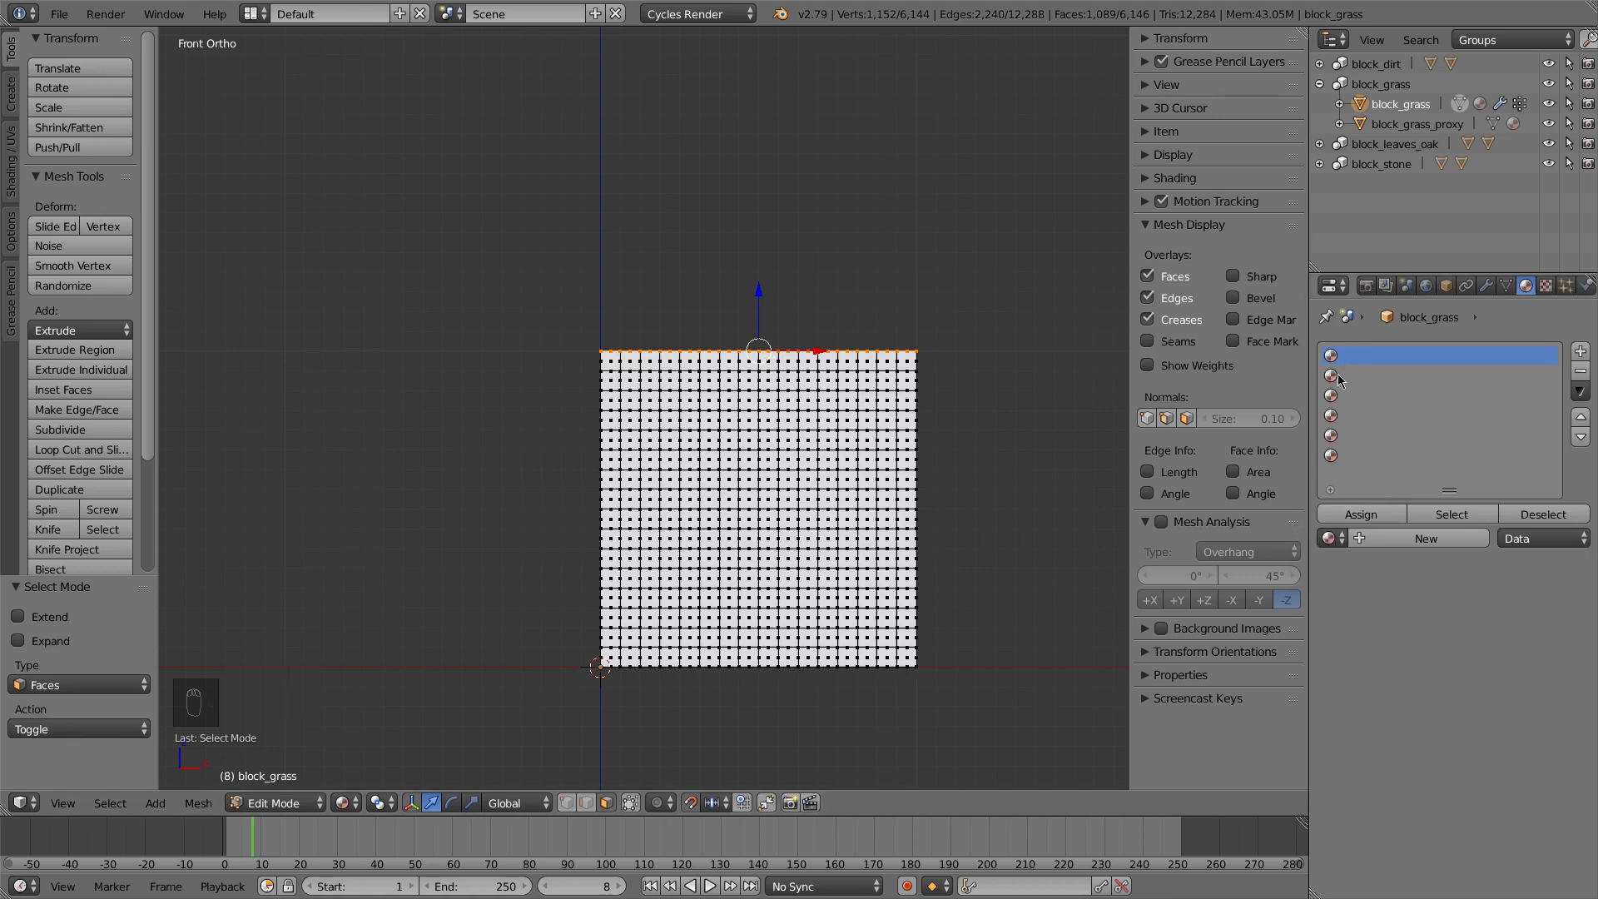
left_click(1362, 516)
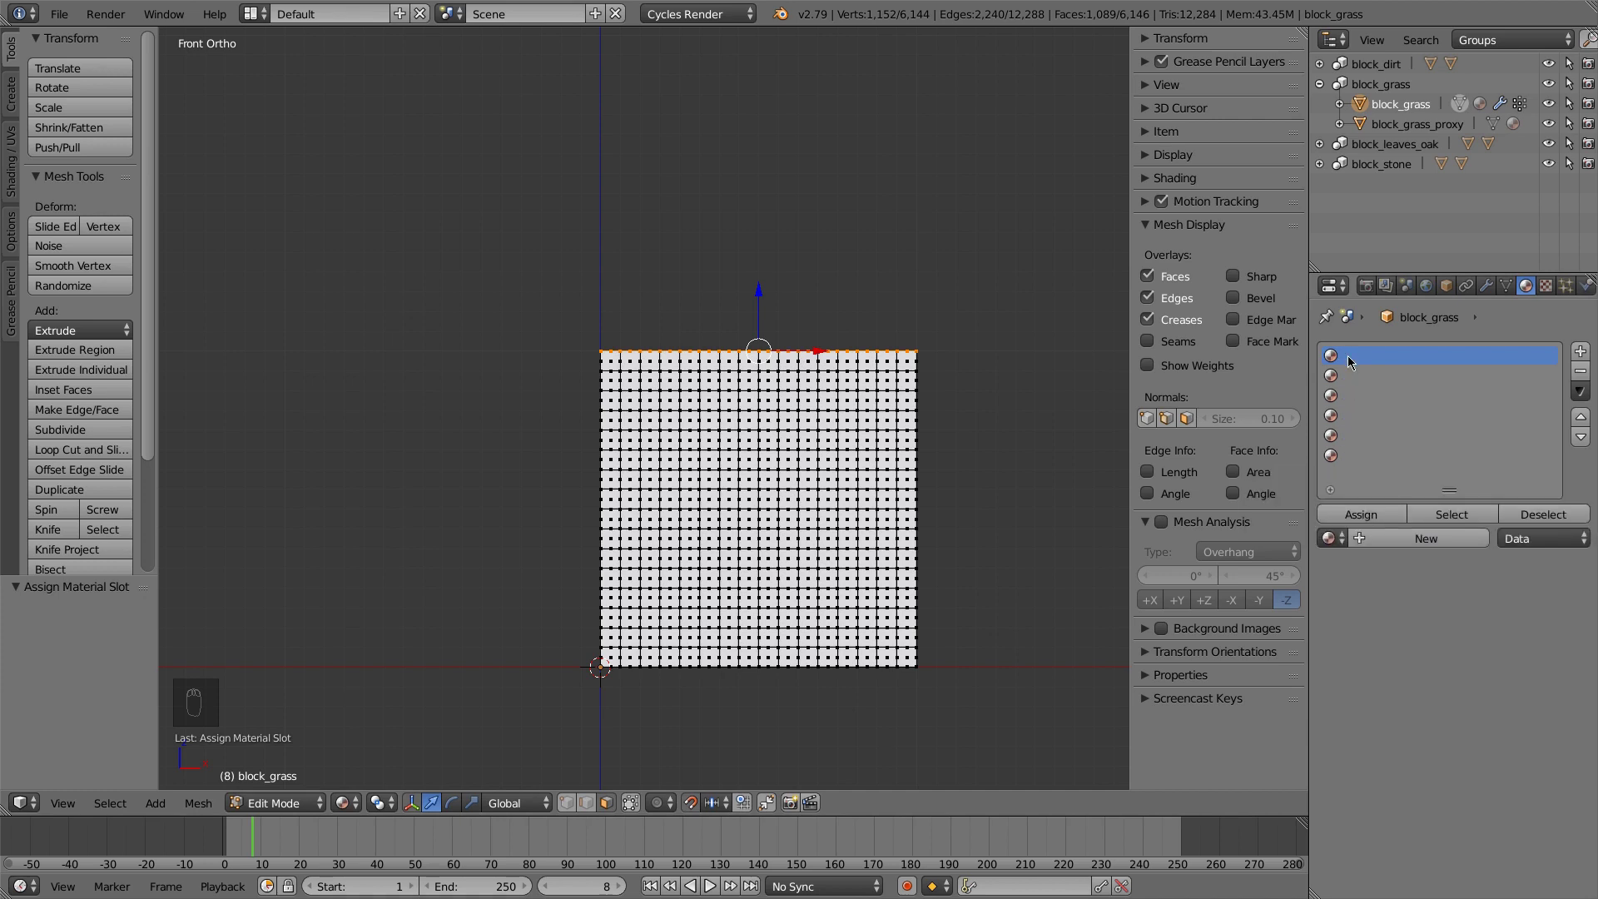
Select only the faces on the block's +X side and assign them to the first material slot
key("a")
key("b")
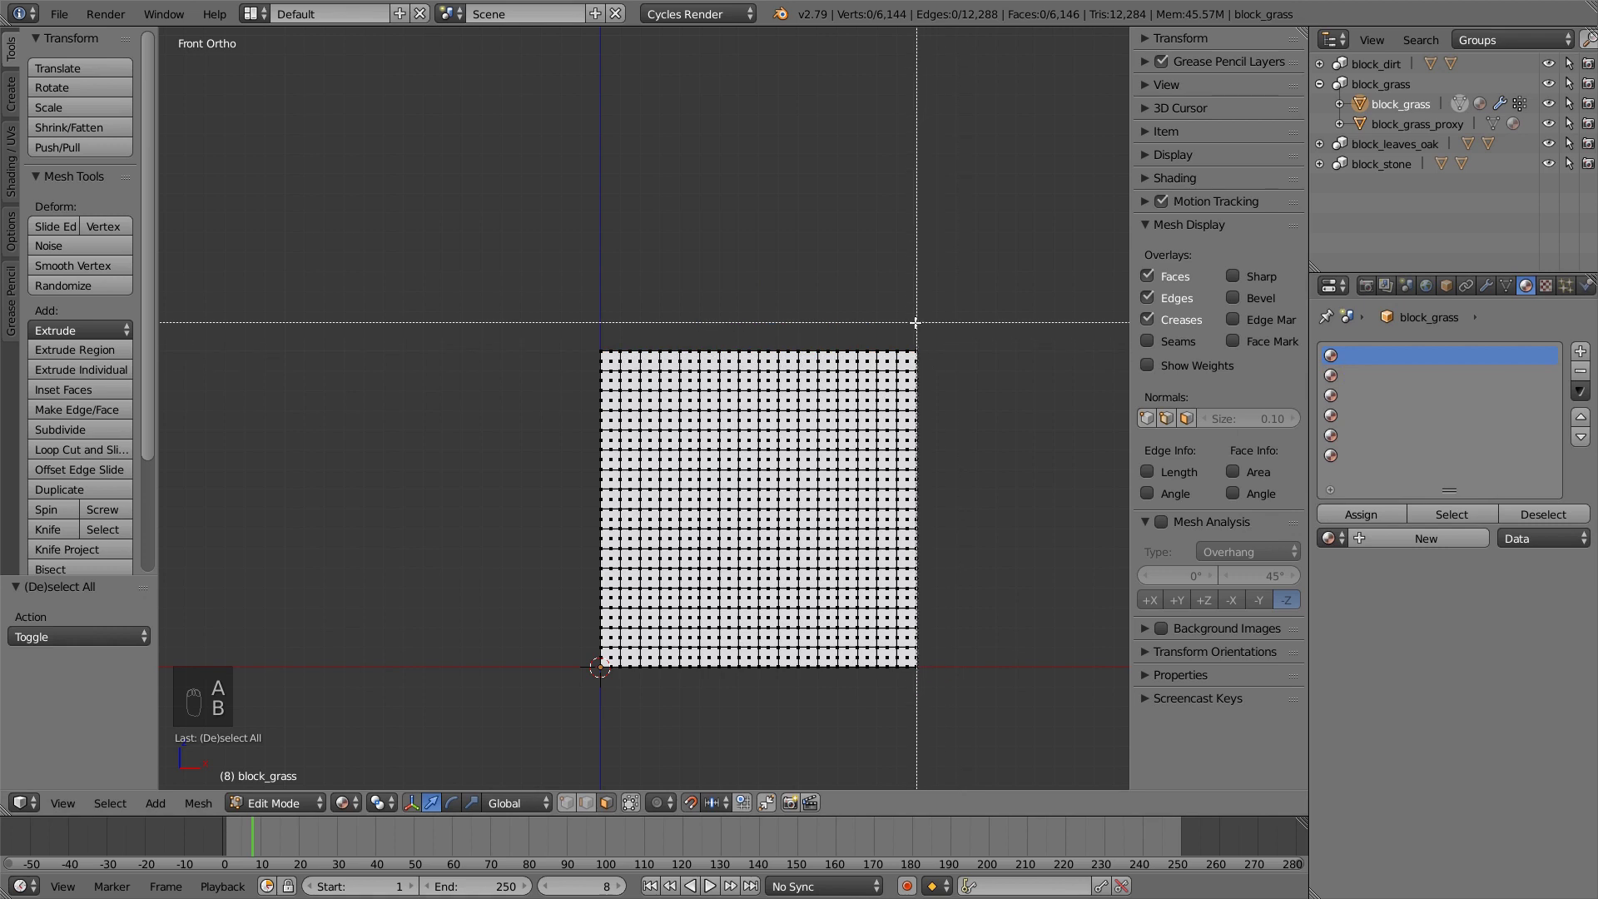
left_click_drag(915, 322, 963, 704)
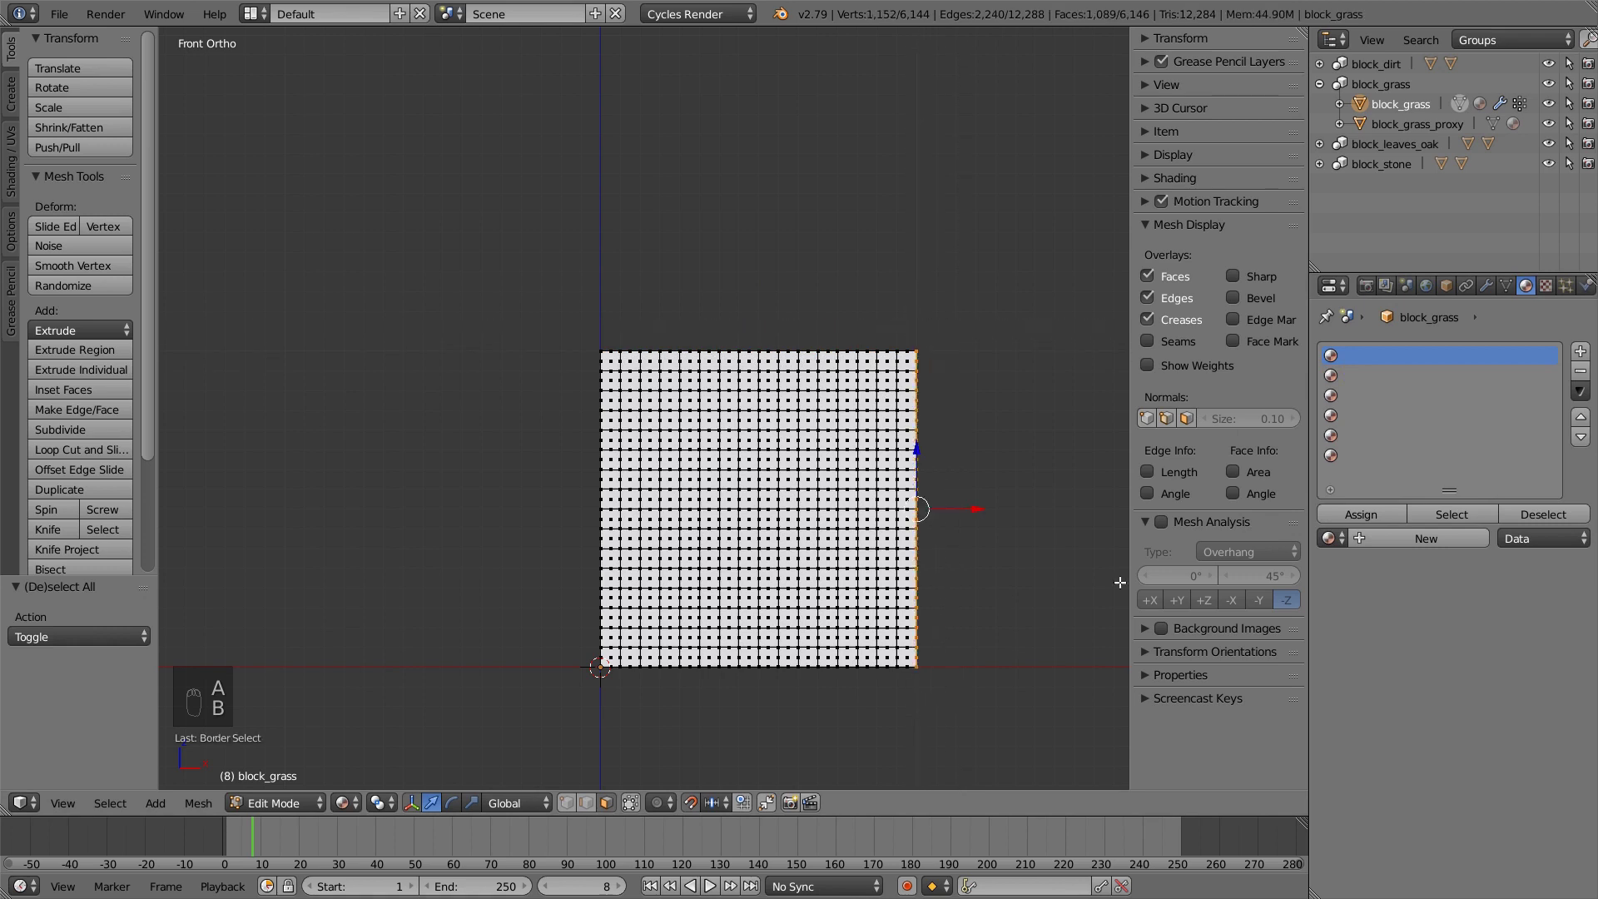
left_click(1365, 513)
From the right view, select only the +Y side faces and assign them to the second material slot
left_click(1328, 379)
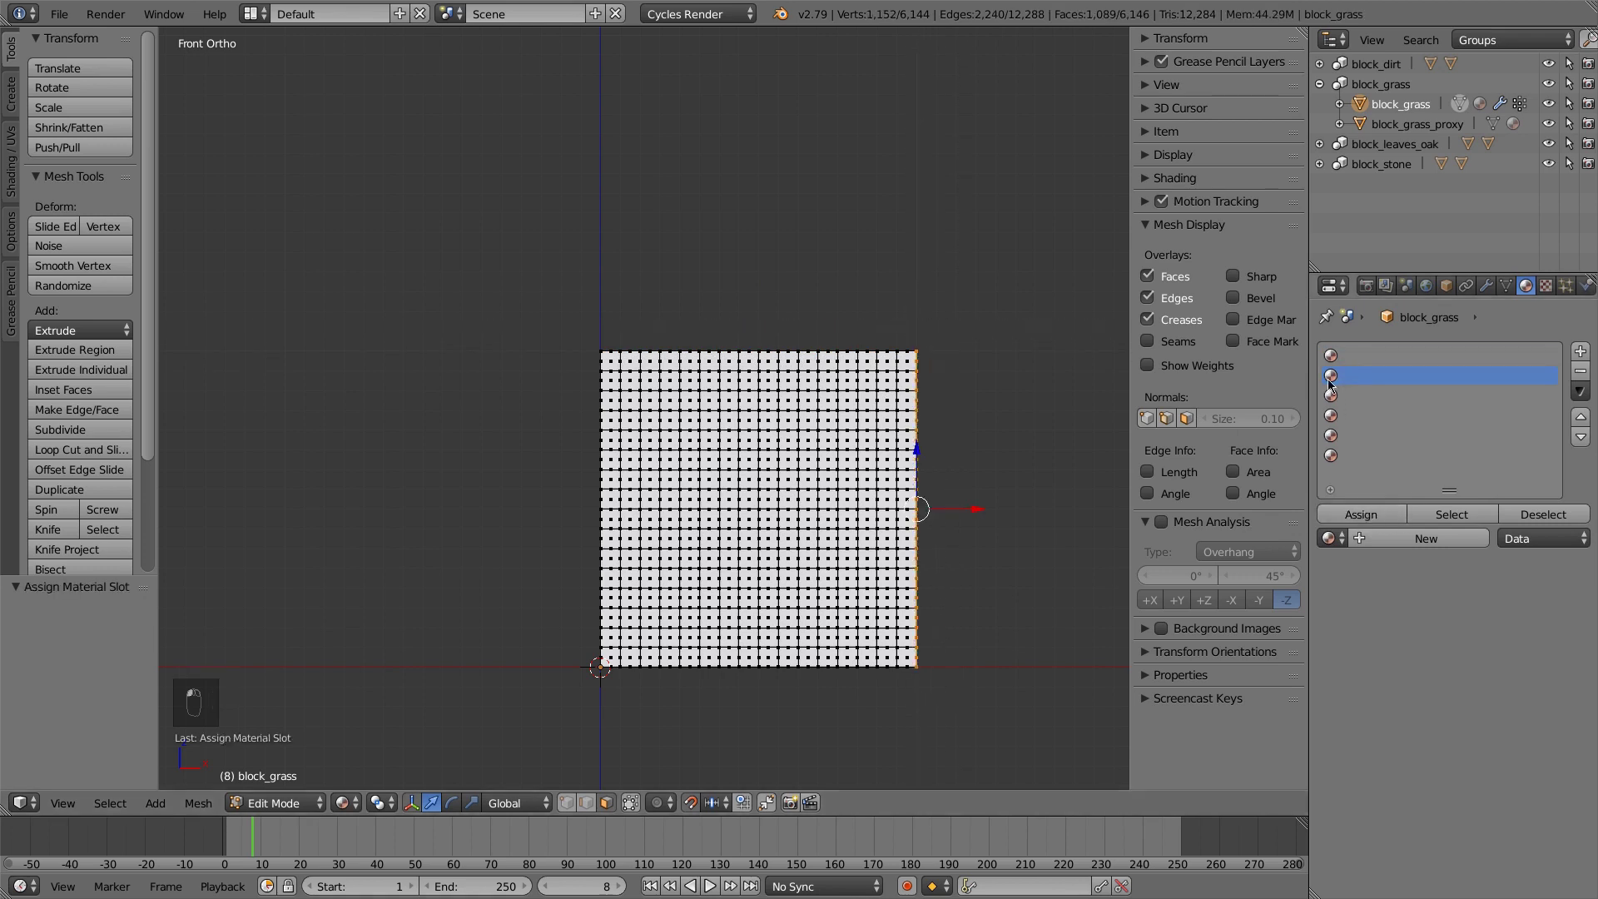
key("KP_3")
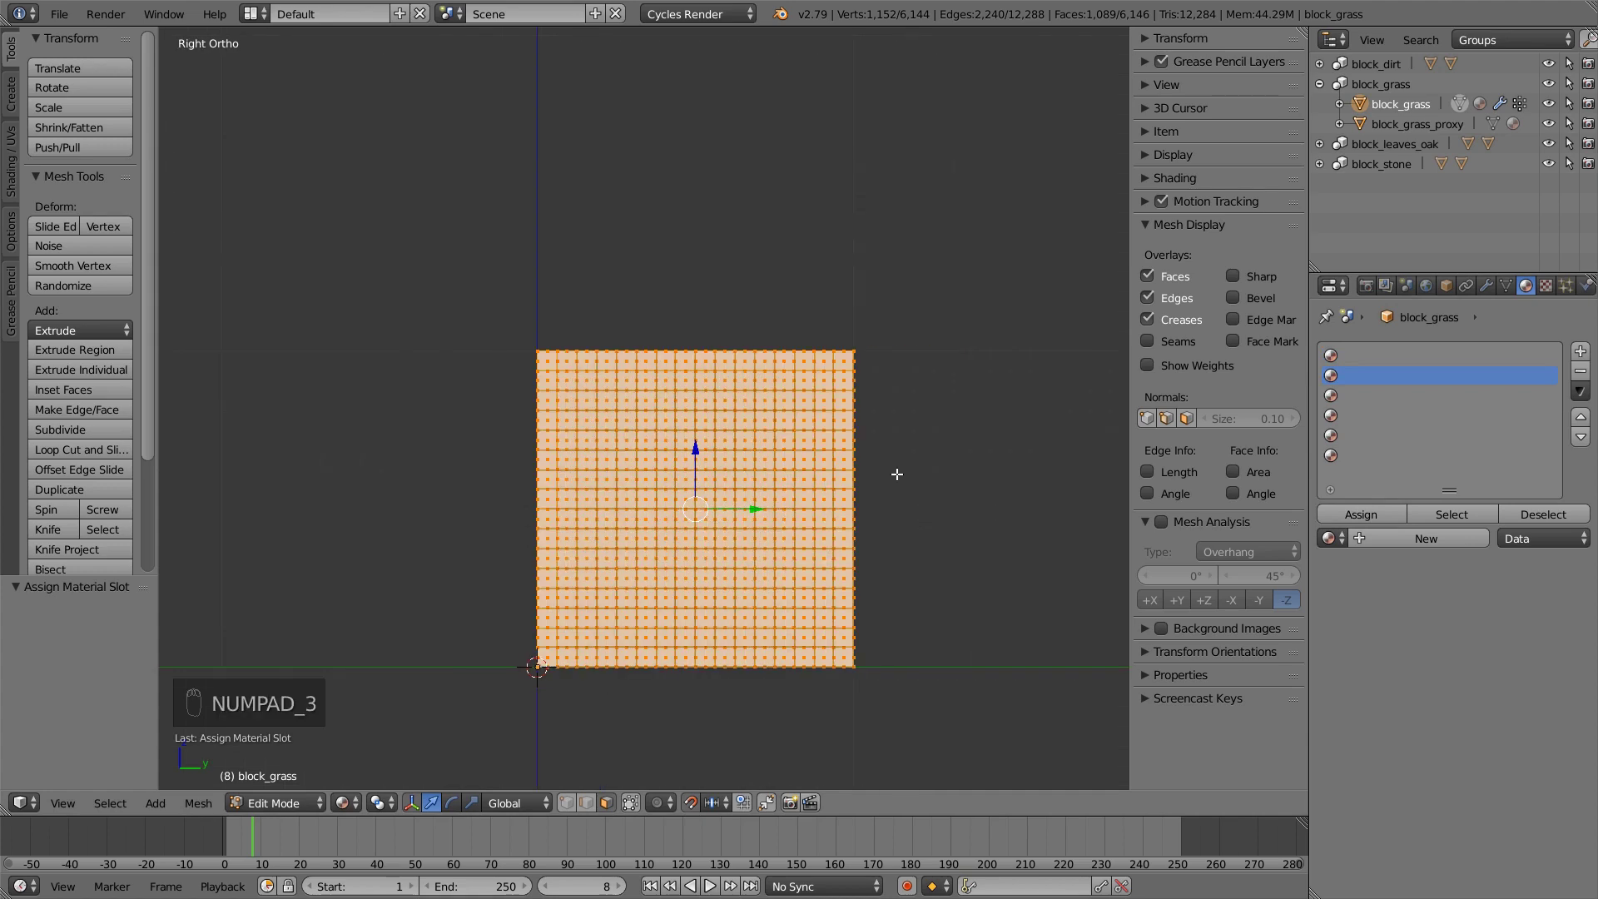
key("a")
key("a")
key("b")
left_click_drag(849, 331, 930, 765)
left_click(1364, 514)
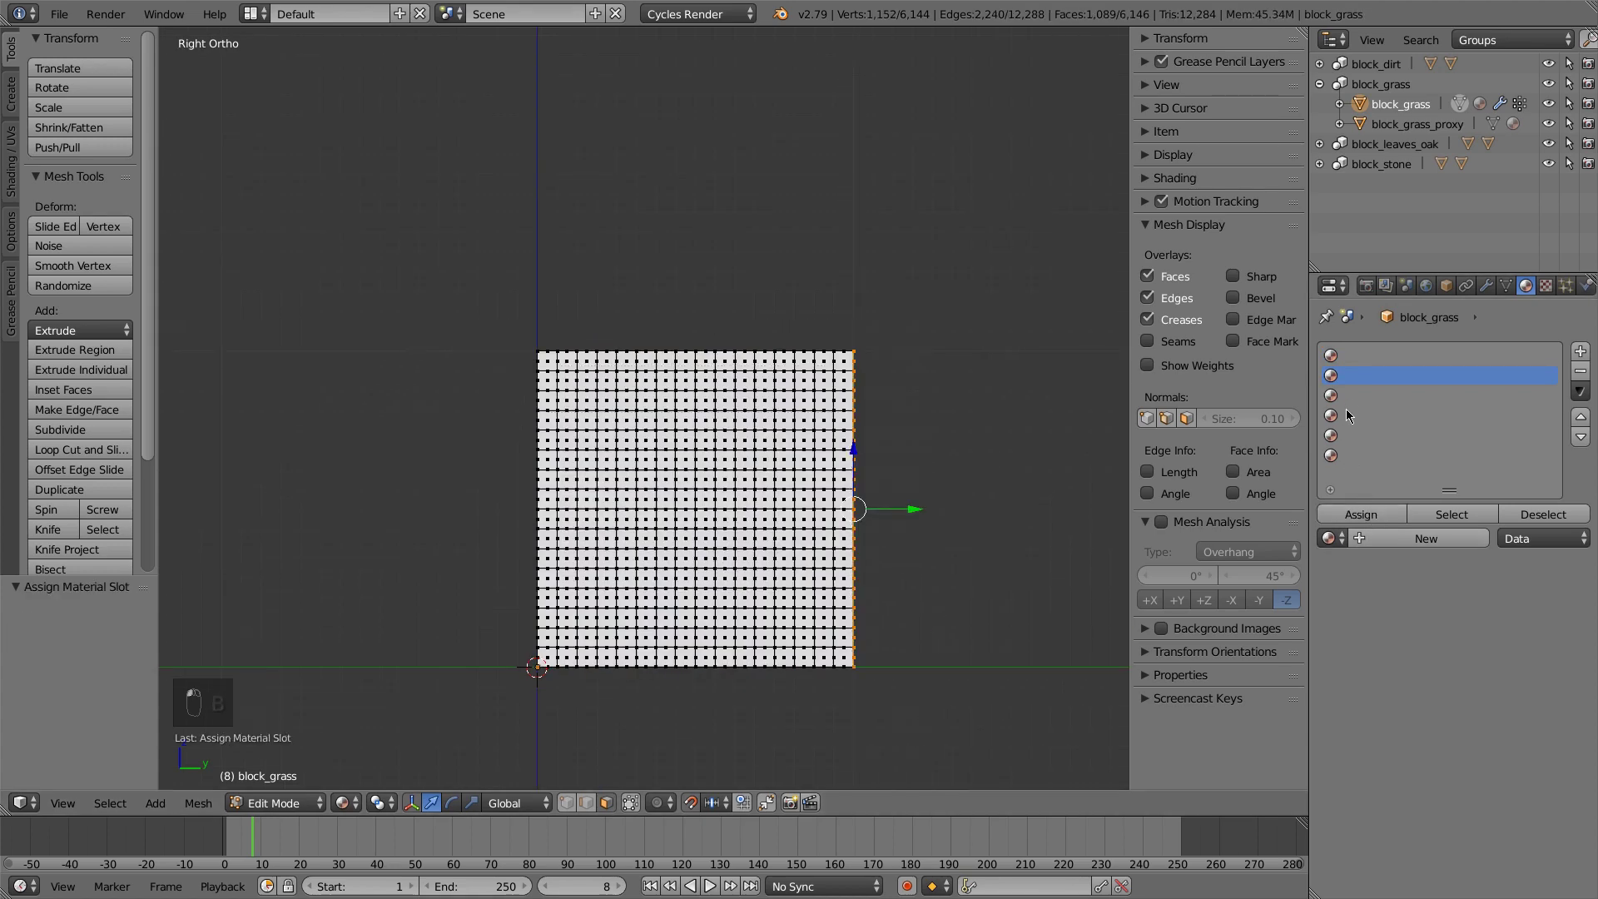
Select only the block's top faces and assign them to the third material slot
left_click(1352, 397)
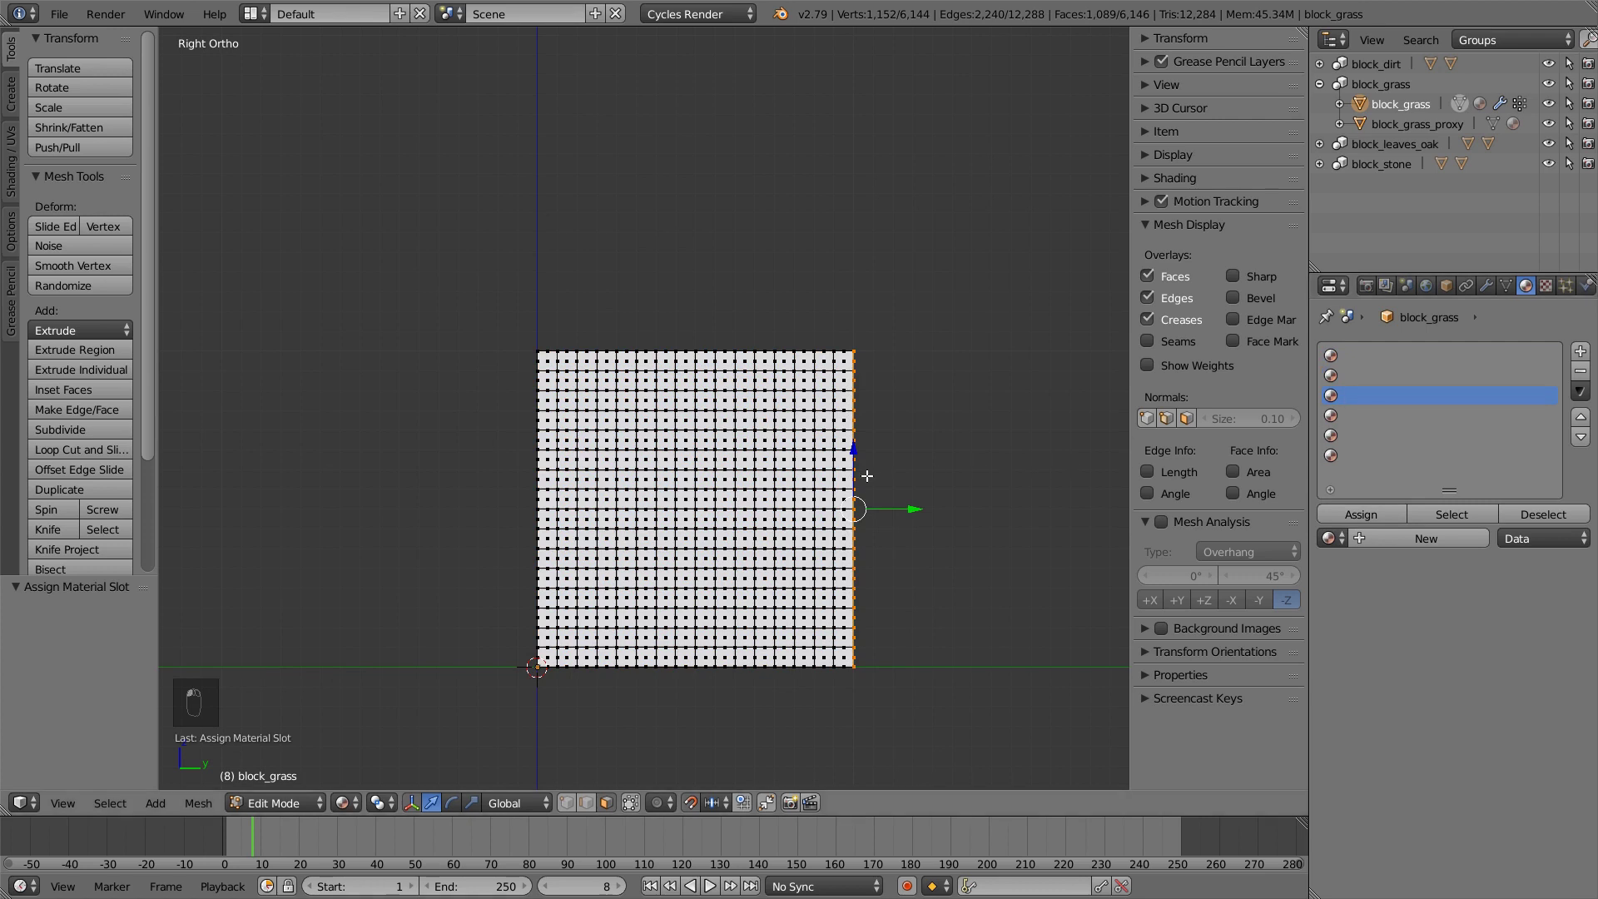
key("a")
key("b")
left_click_drag(493, 325, 874, 350)
left_click(1363, 515)
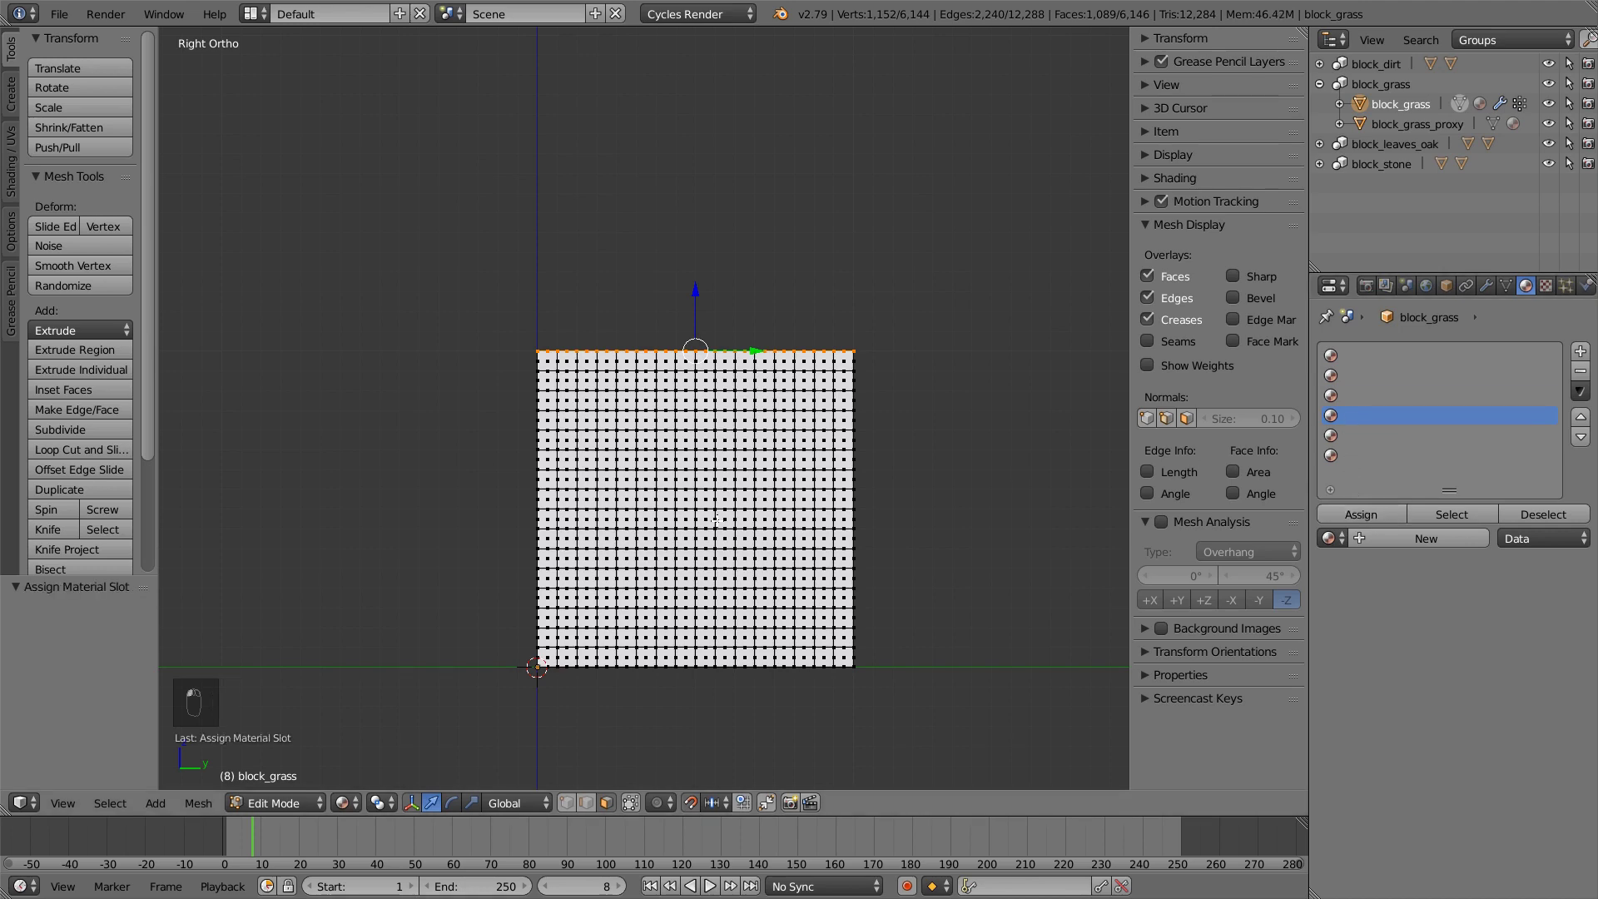
From the front view, select only the -X side faces and assign them to the fourth material slot
key("KP_1")
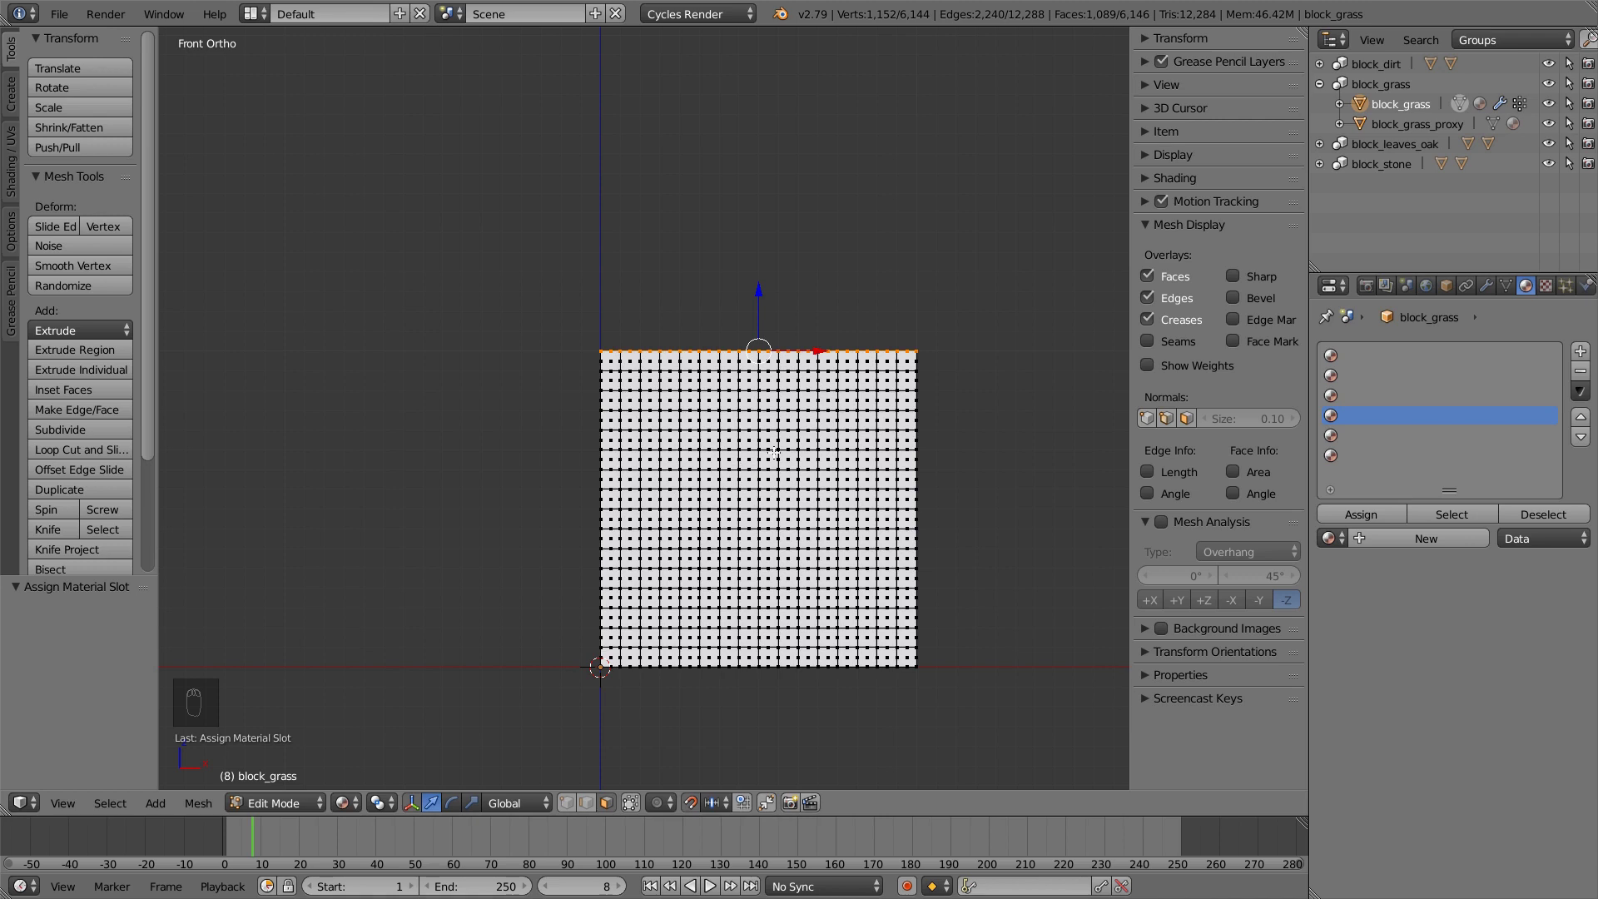
key("a")
key("b")
left_click_drag(590, 323, 605, 685)
left_click(1360, 514)
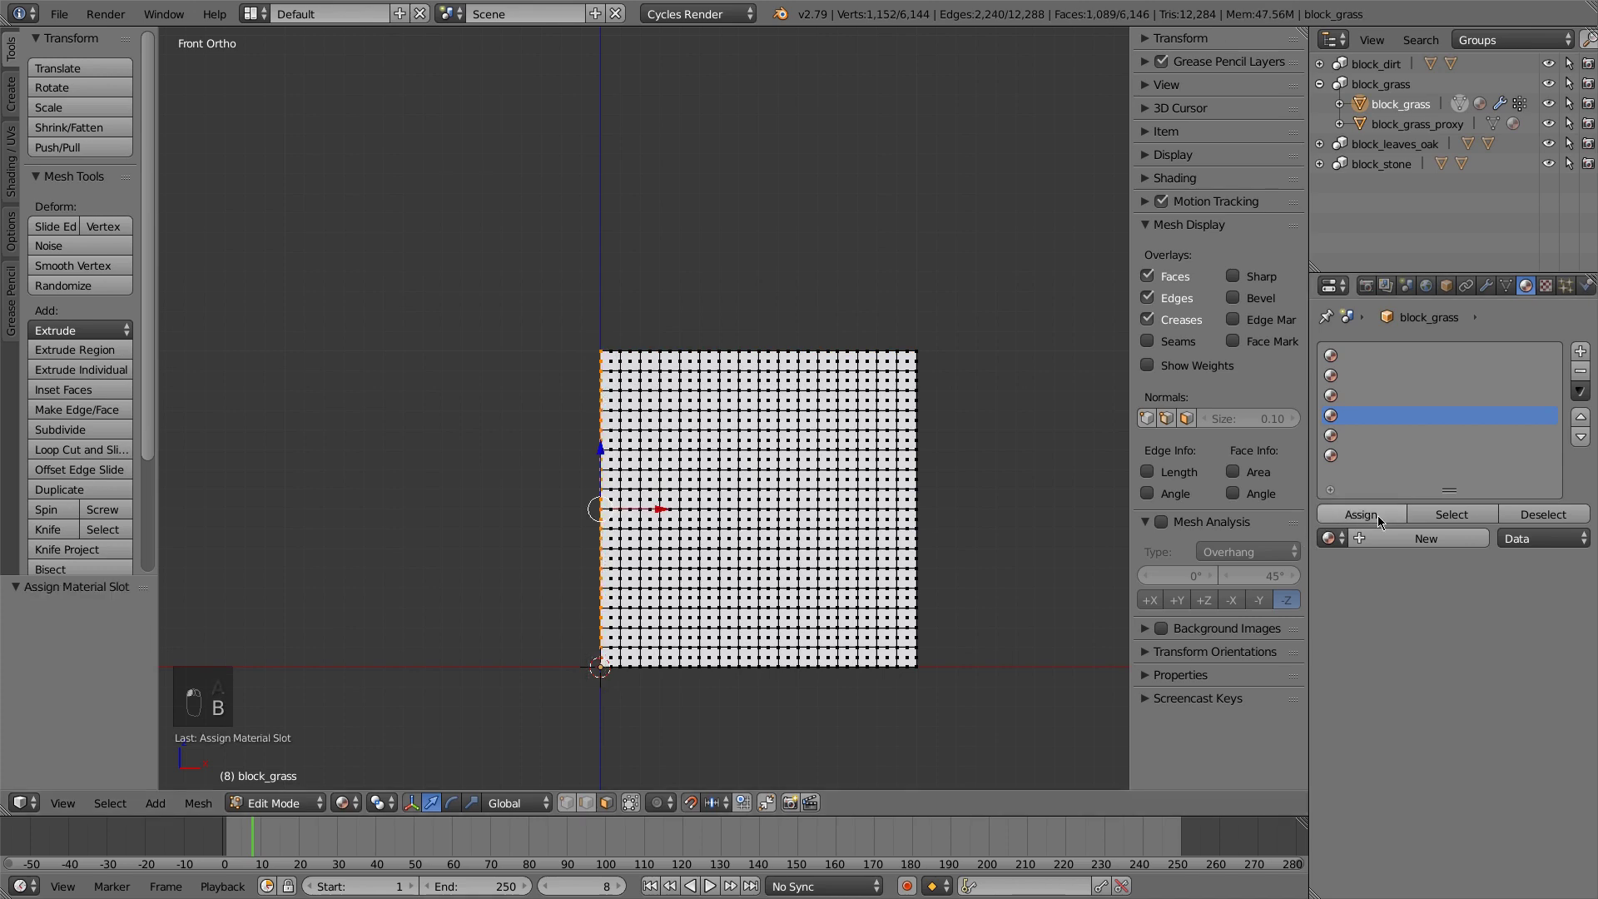
From the right view, select only the -Y side faces and assign them to the fifth material slot
key("a")
key("KP_3")
key("b")
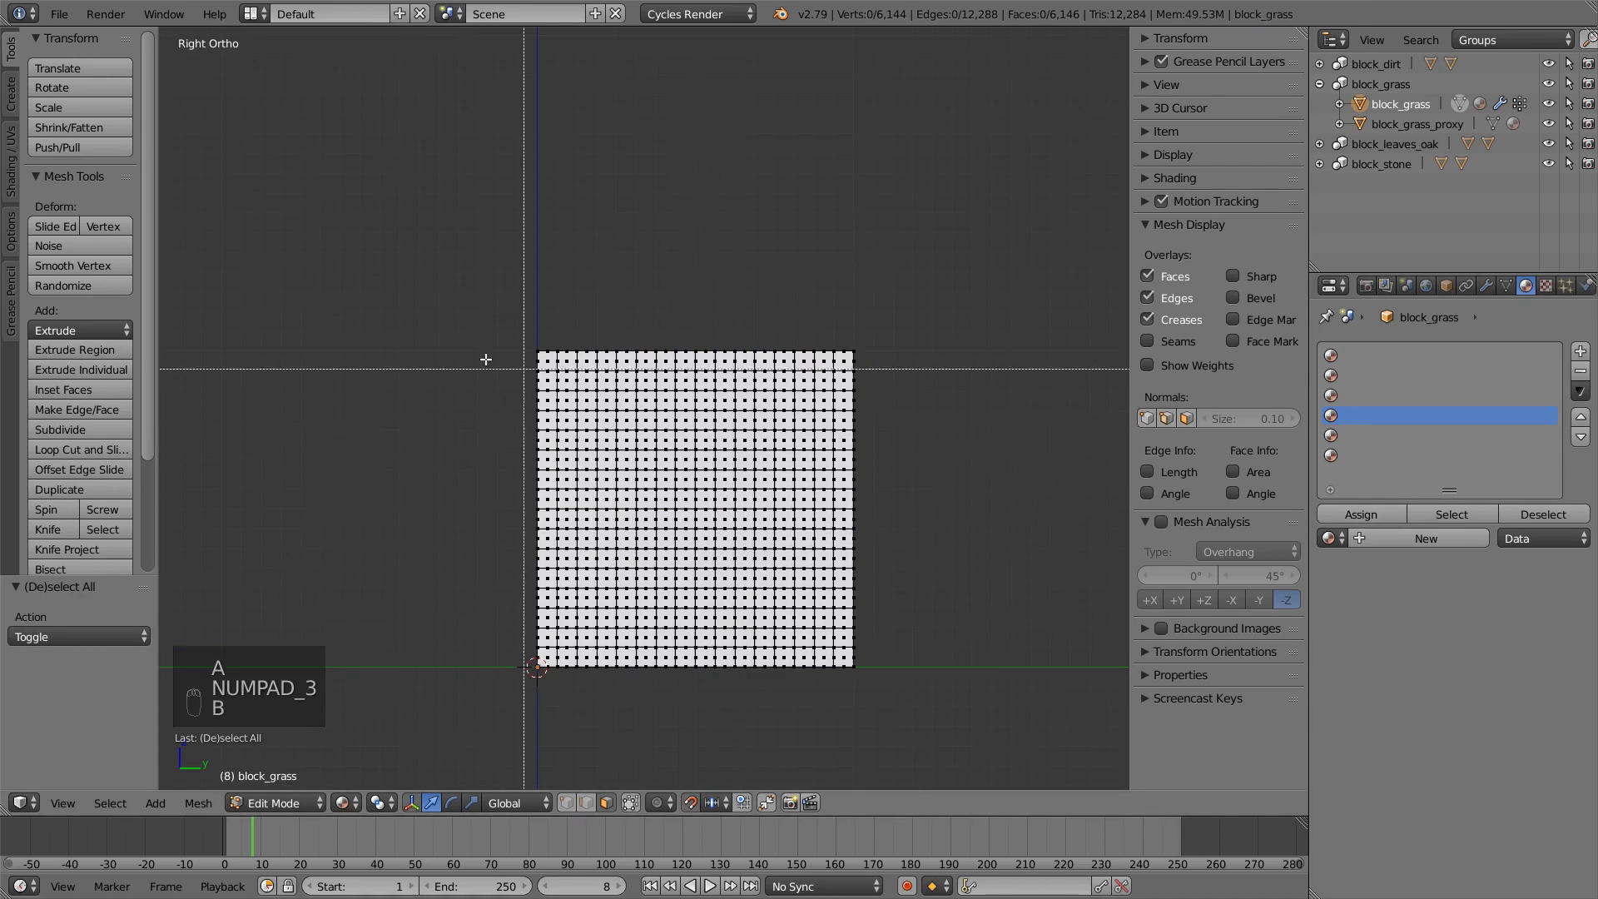
left_click_drag(494, 309, 546, 702)
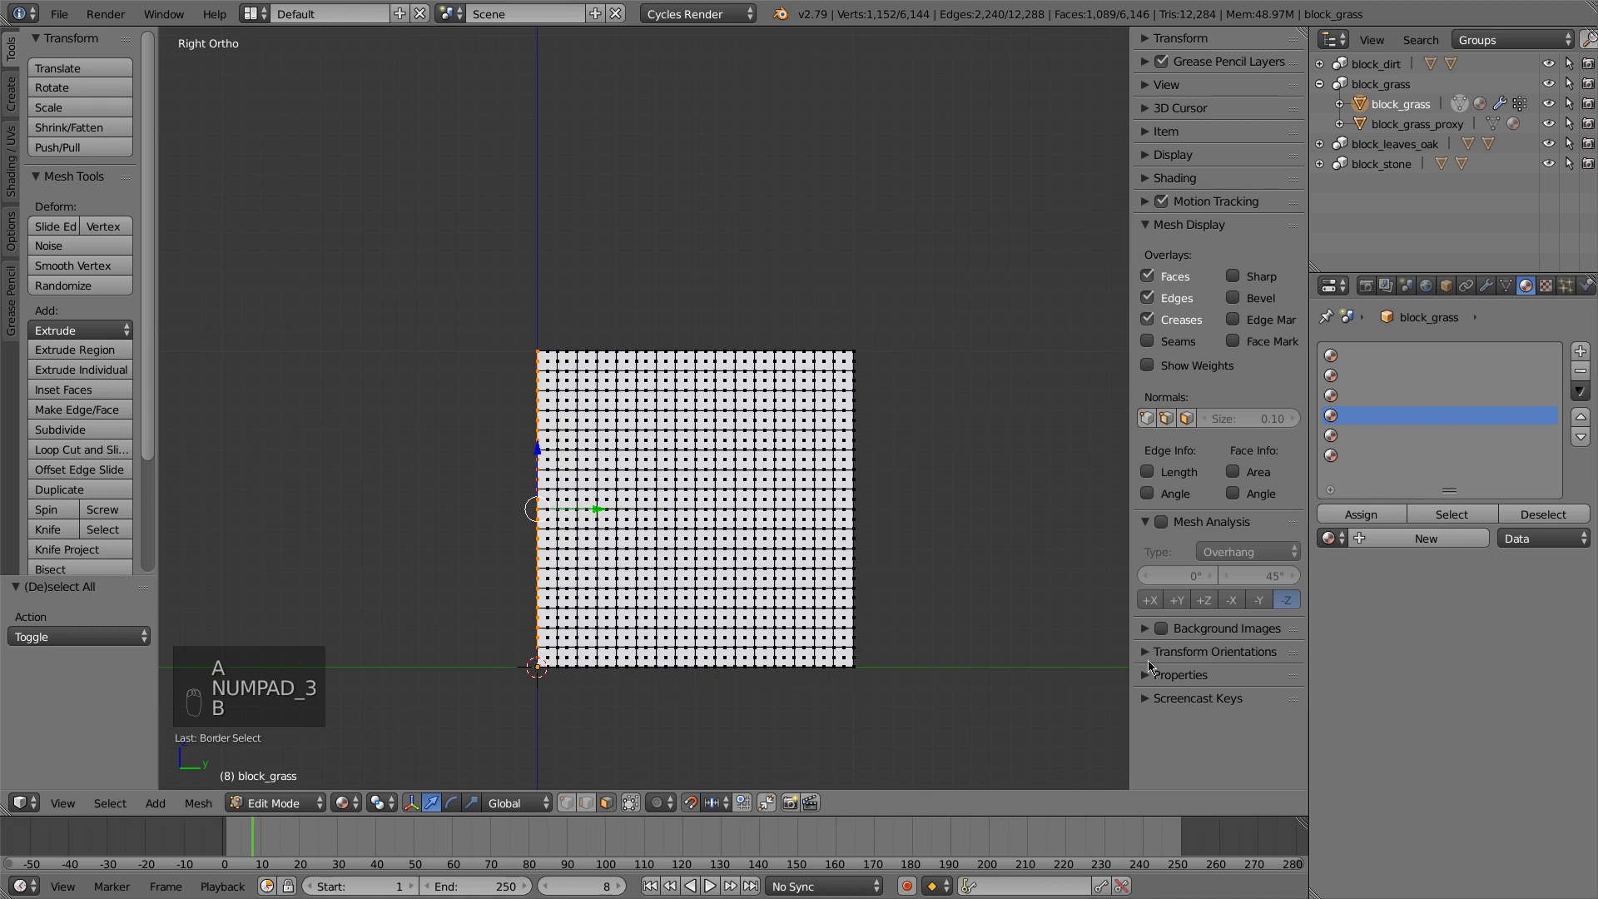
left_click(1360, 514)
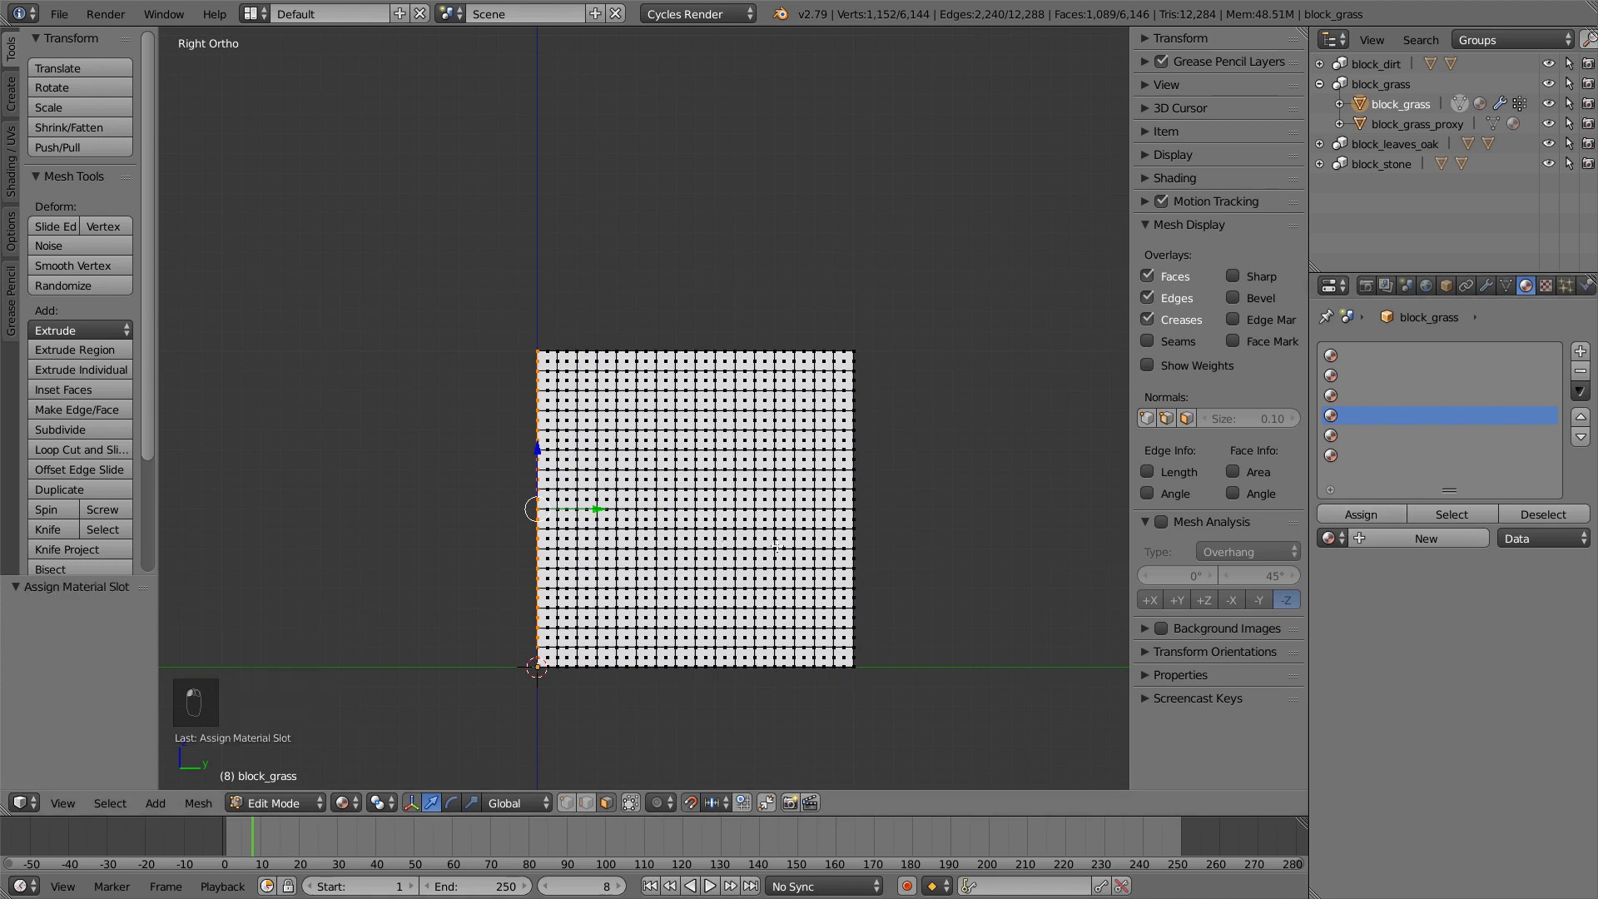
key("ctrl+z")
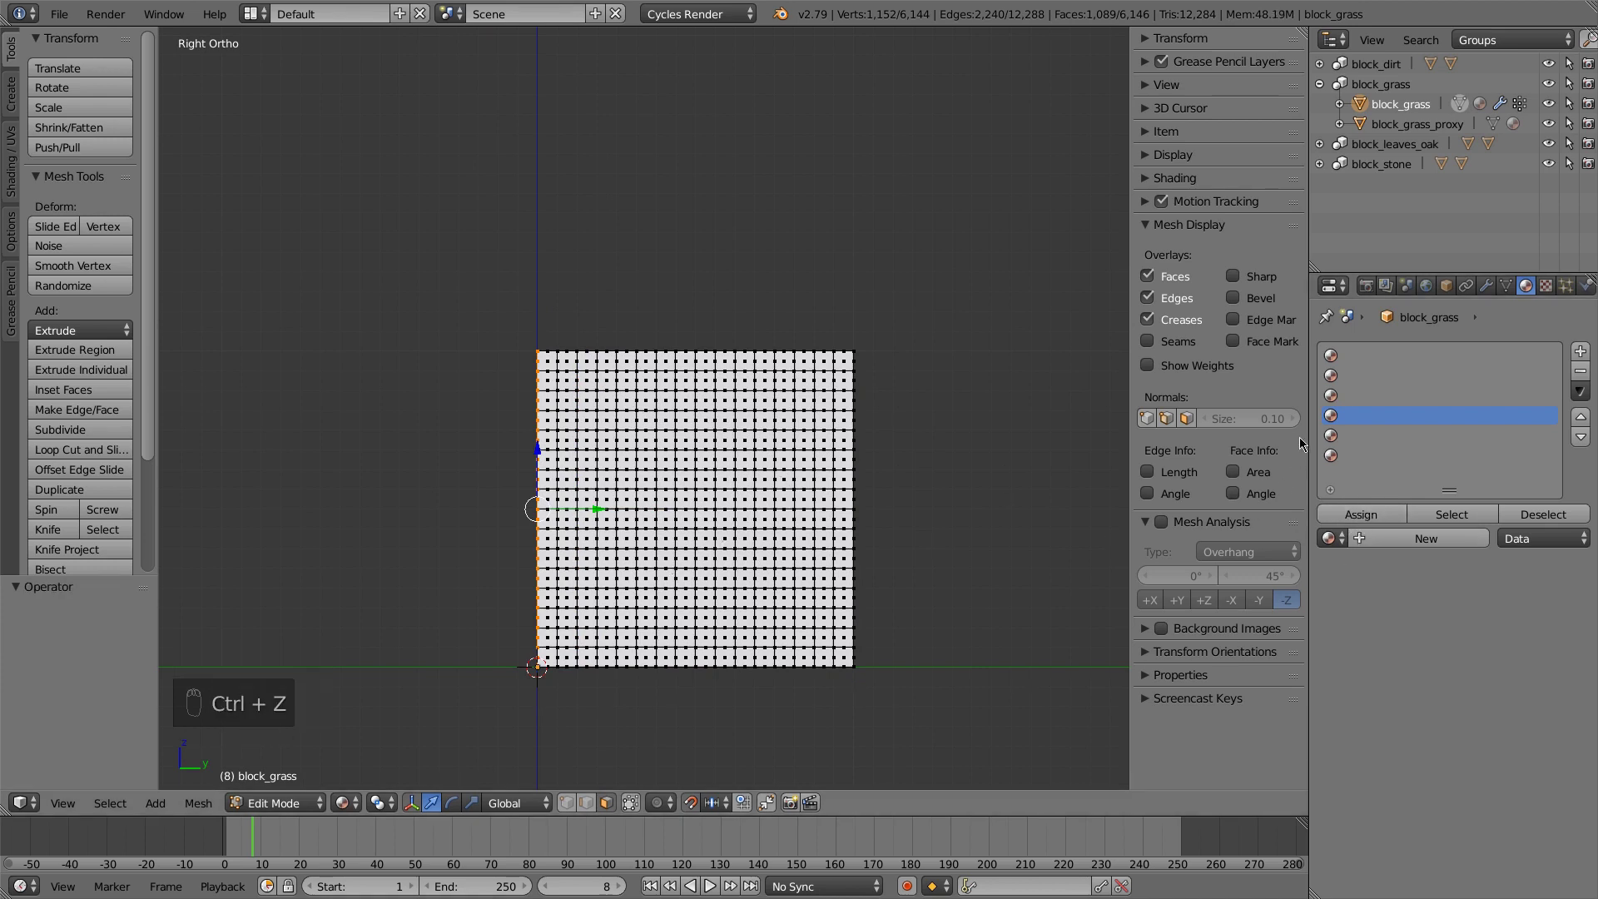
left_click(1364, 435)
left_click(1360, 514)
Select only the block's bottom faces, assign them to the sixth material slot and clear the selection
key("a")
left_click(1365, 455)
key("b")
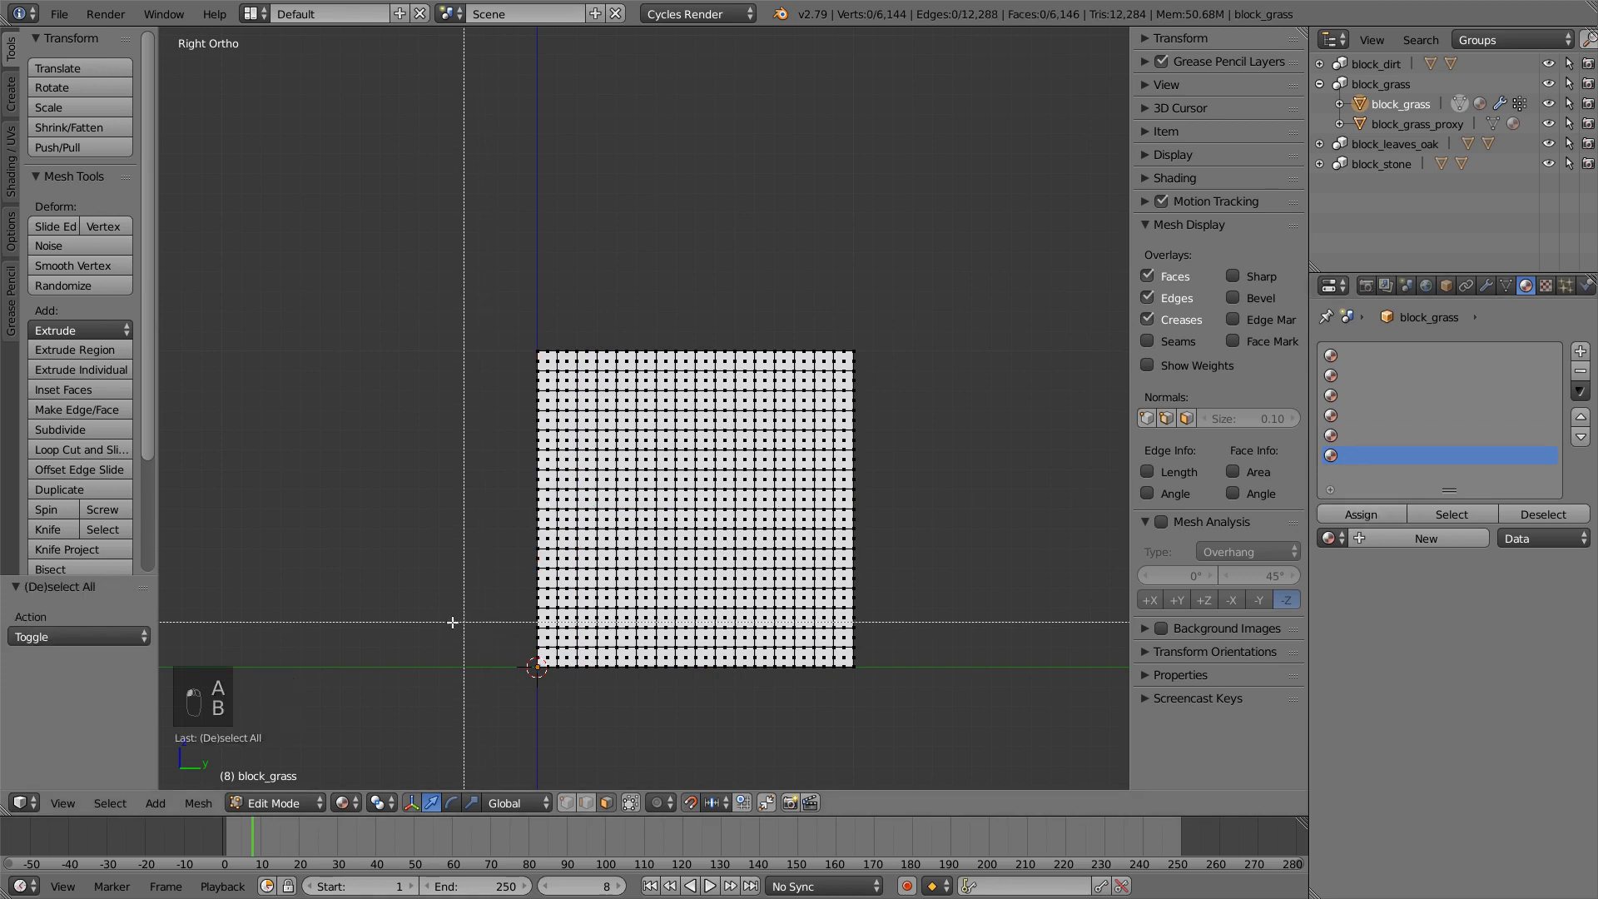
left_click_drag(512, 659, 954, 689)
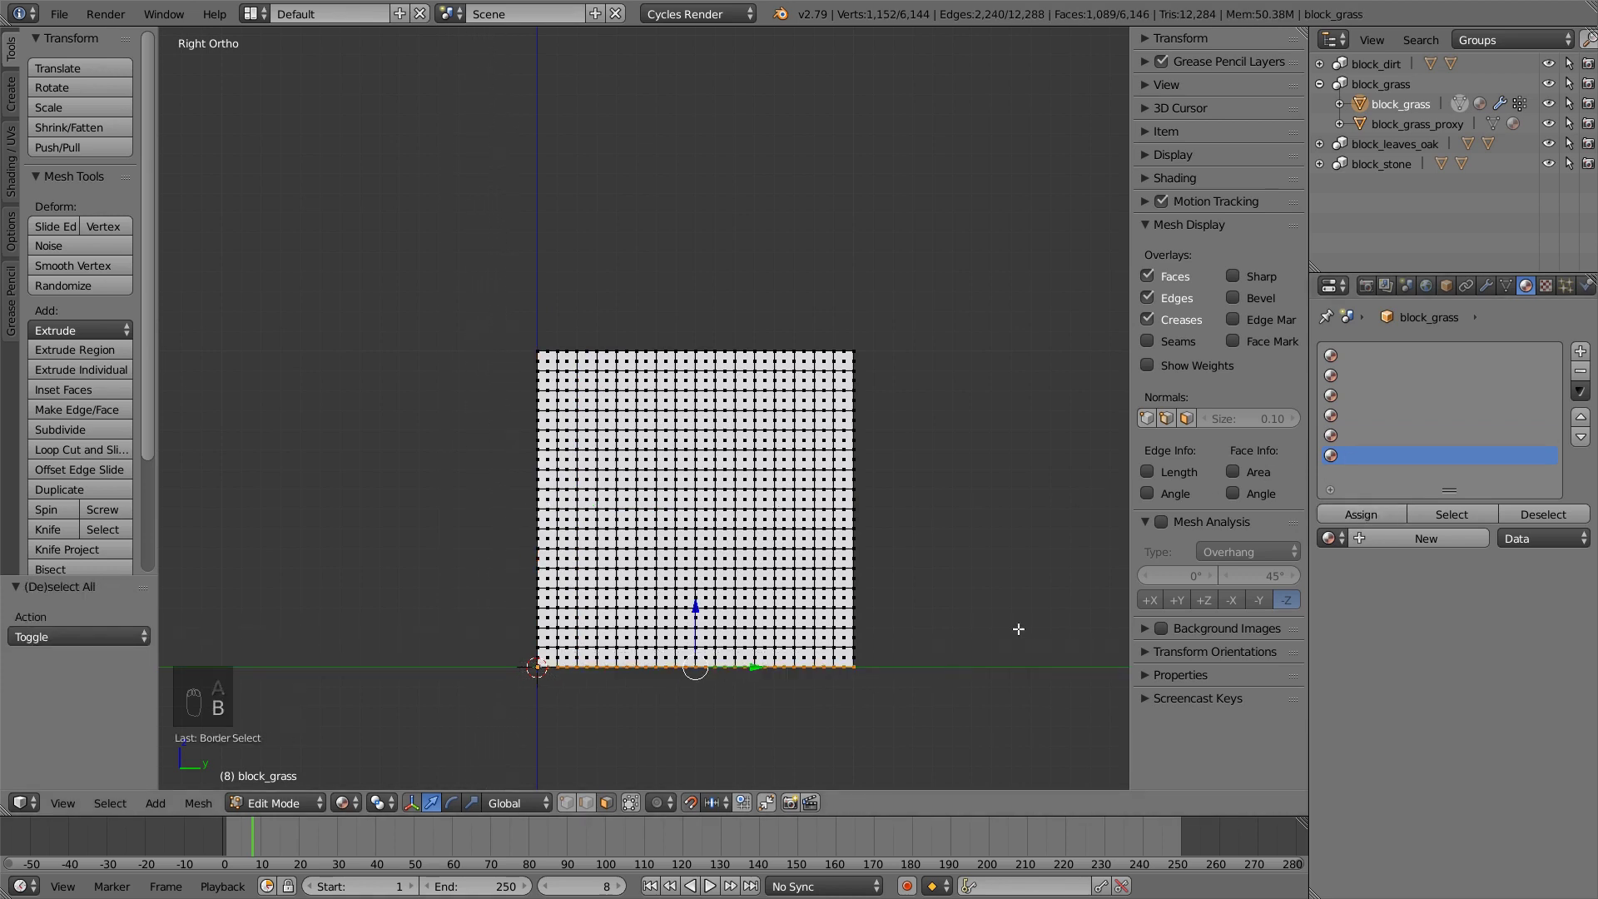
left_click(1361, 514)
key("a")
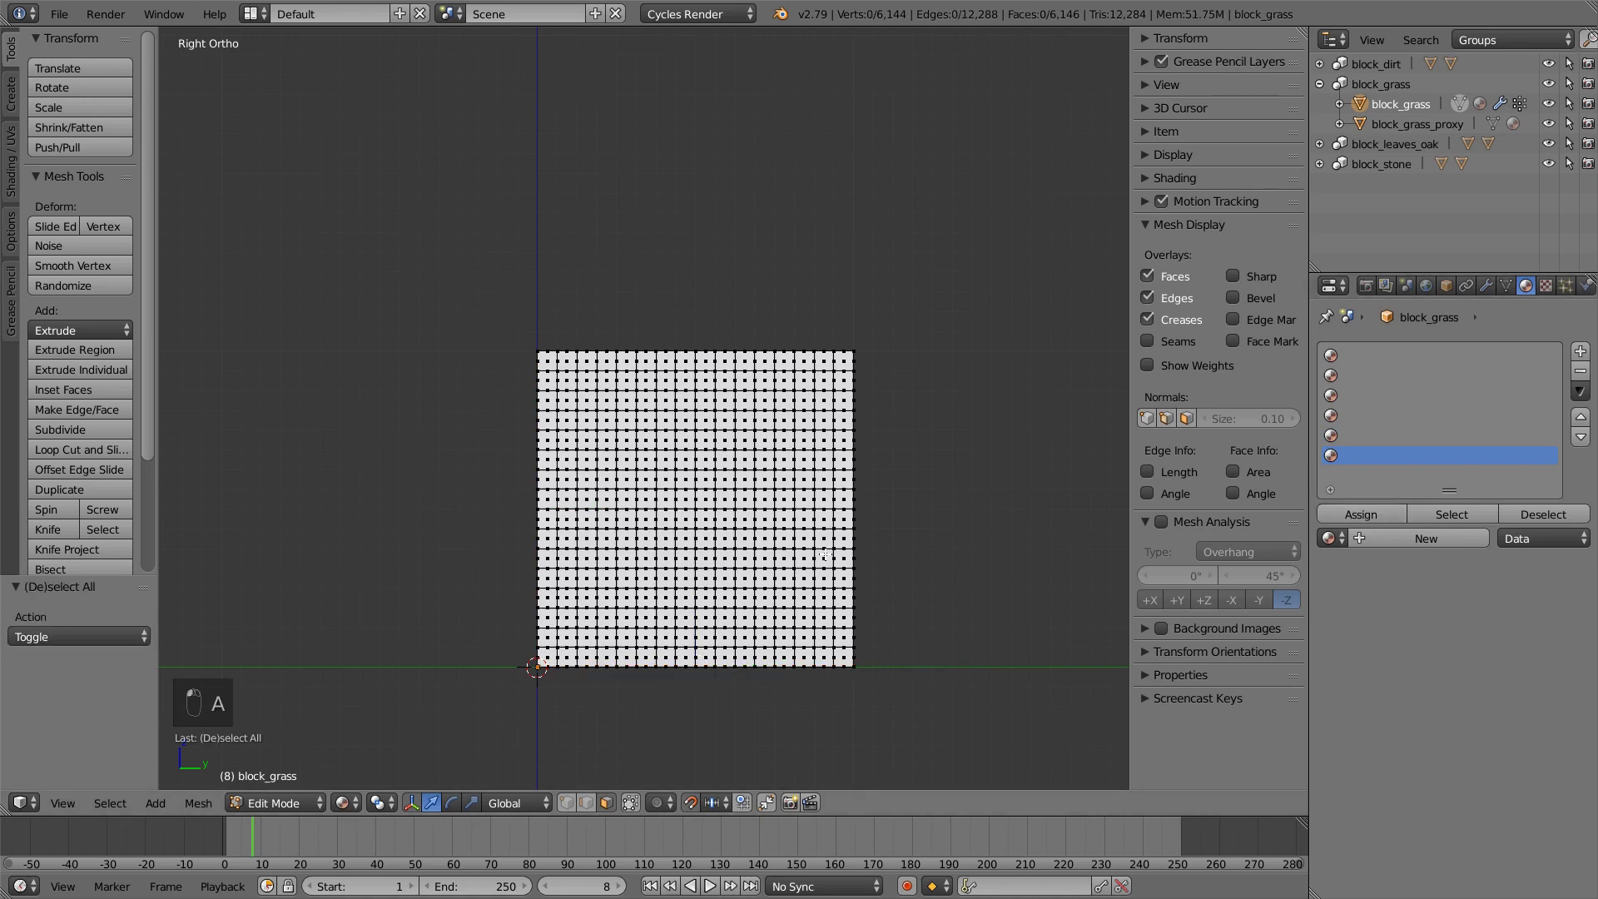
Return the grass block to Object Mode with nothing selected and link its sixth material slot to Object
key("ctrl+z")
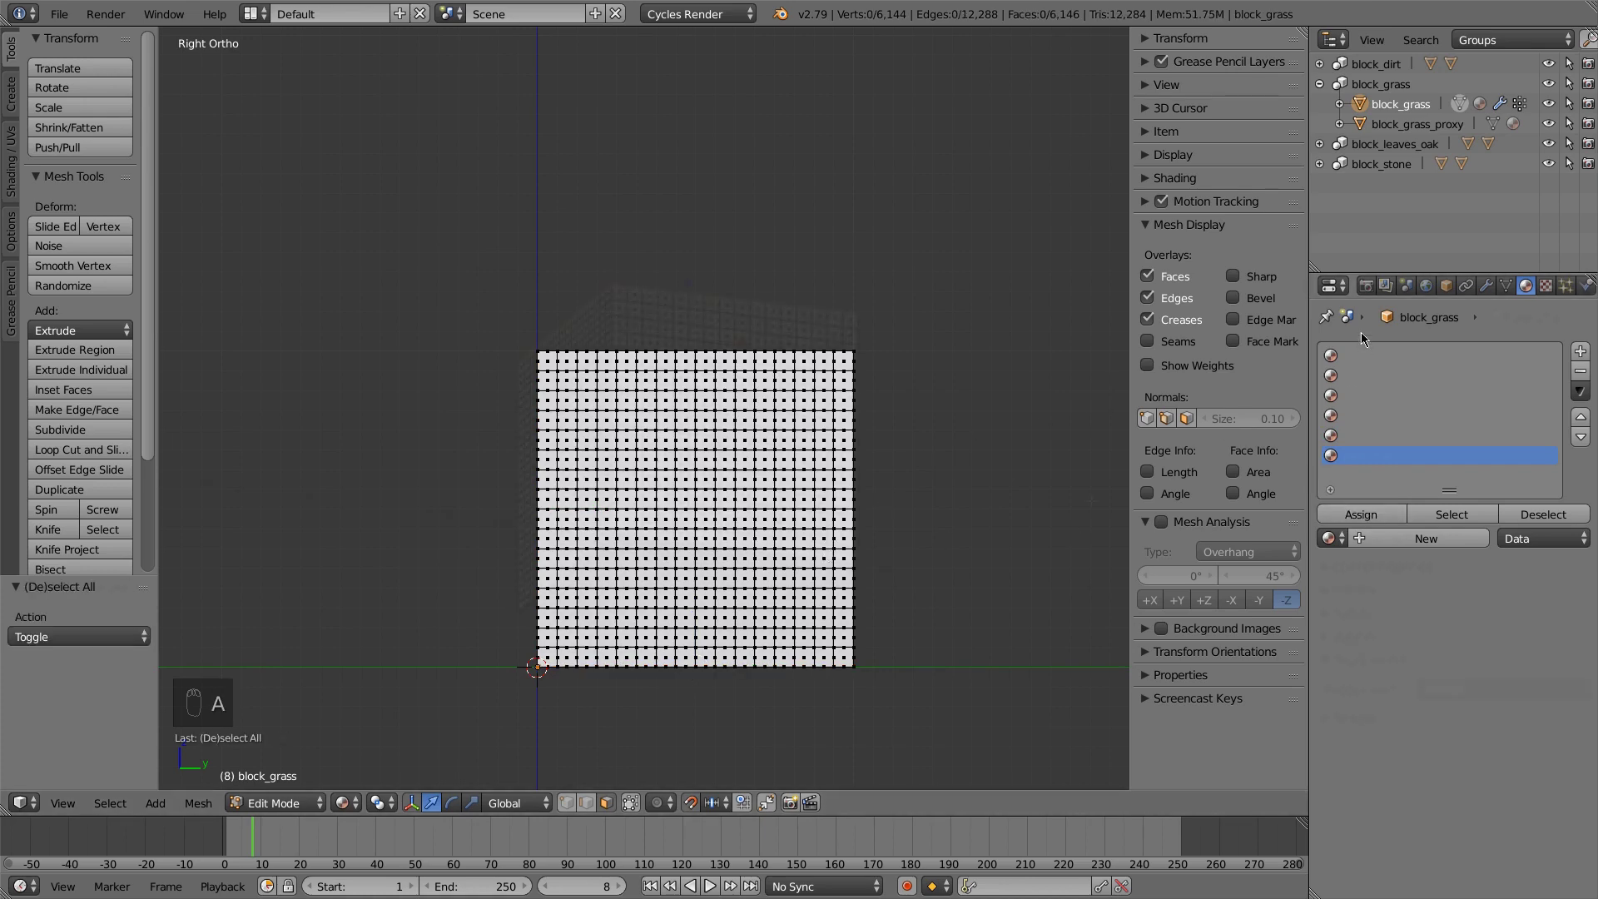
middle_click_drag(880, 501, 568, 478)
key("a")
key("Tab")
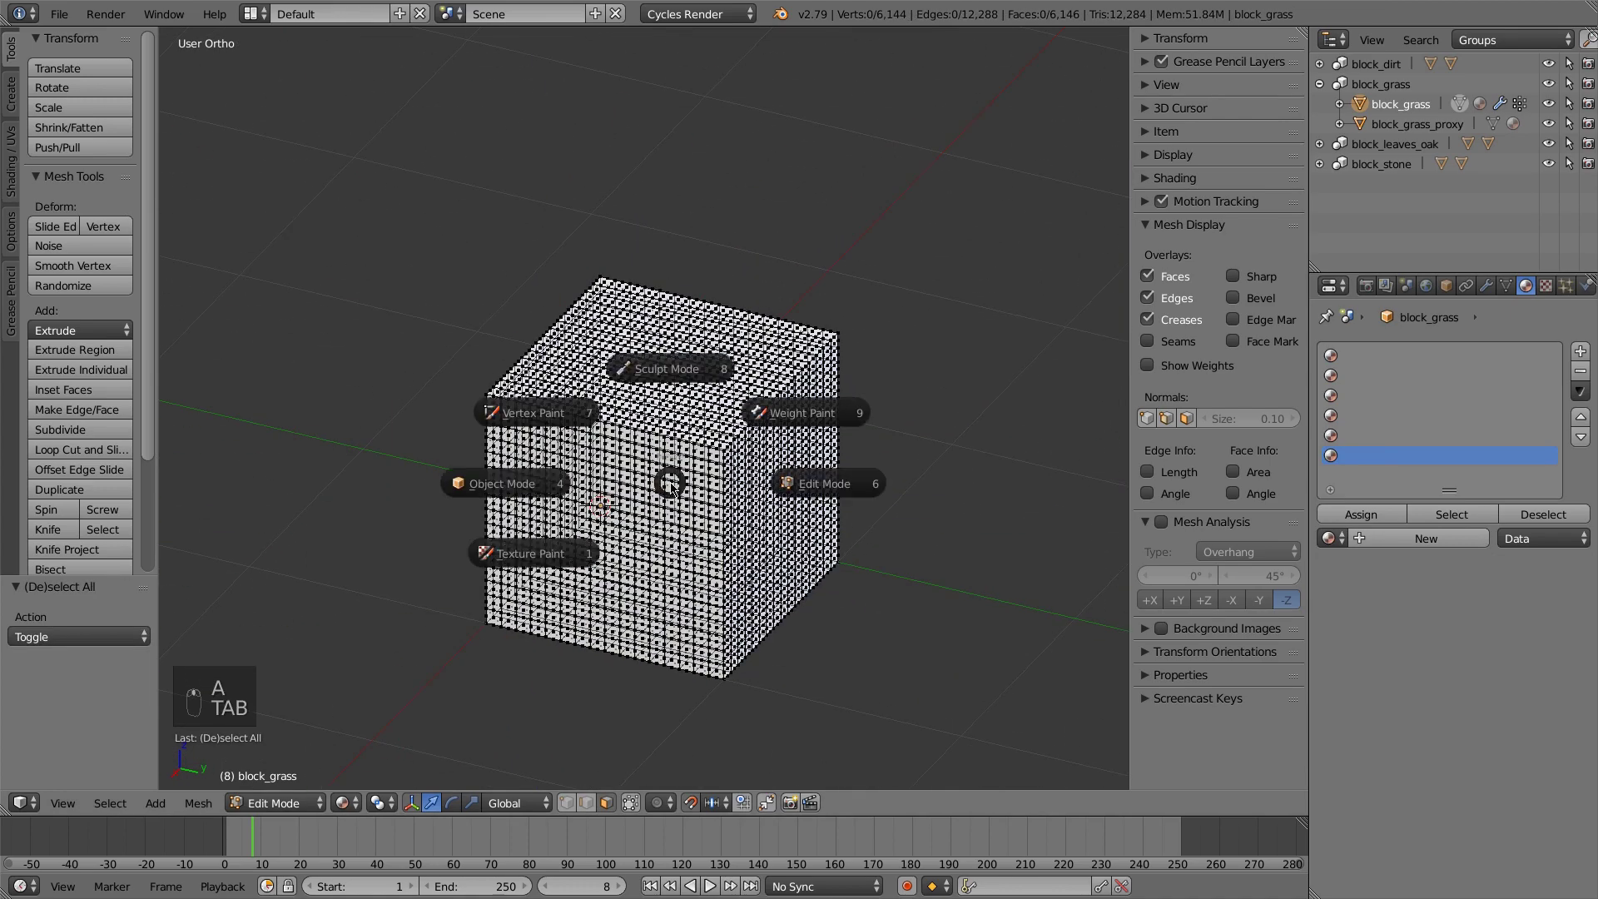
left_click(1525, 516)
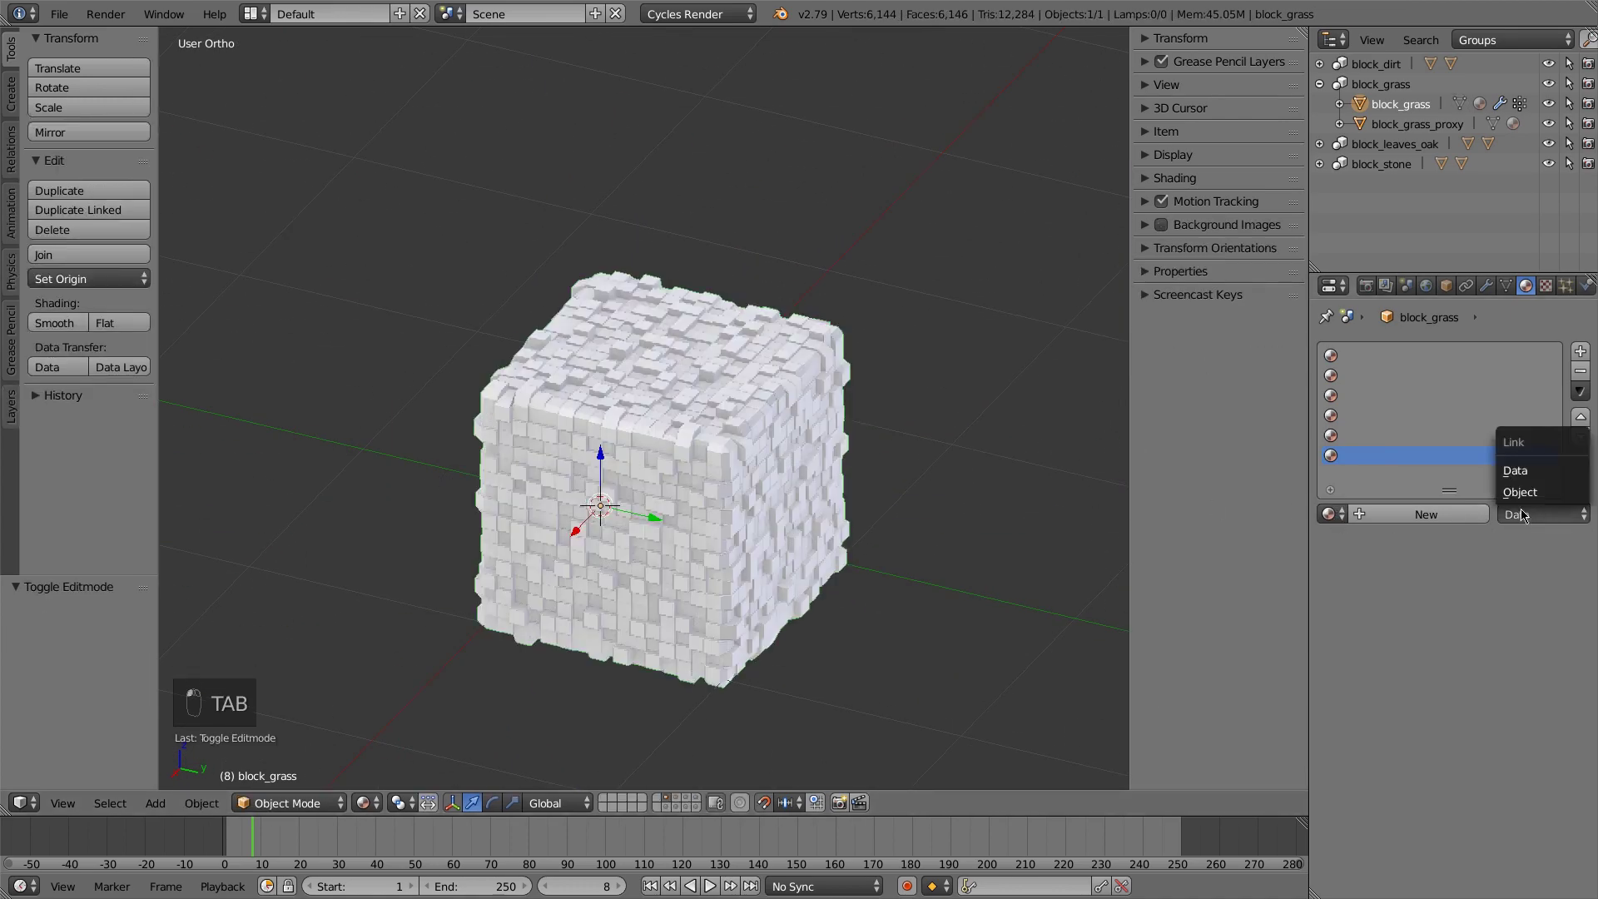
left_click(1502, 487)
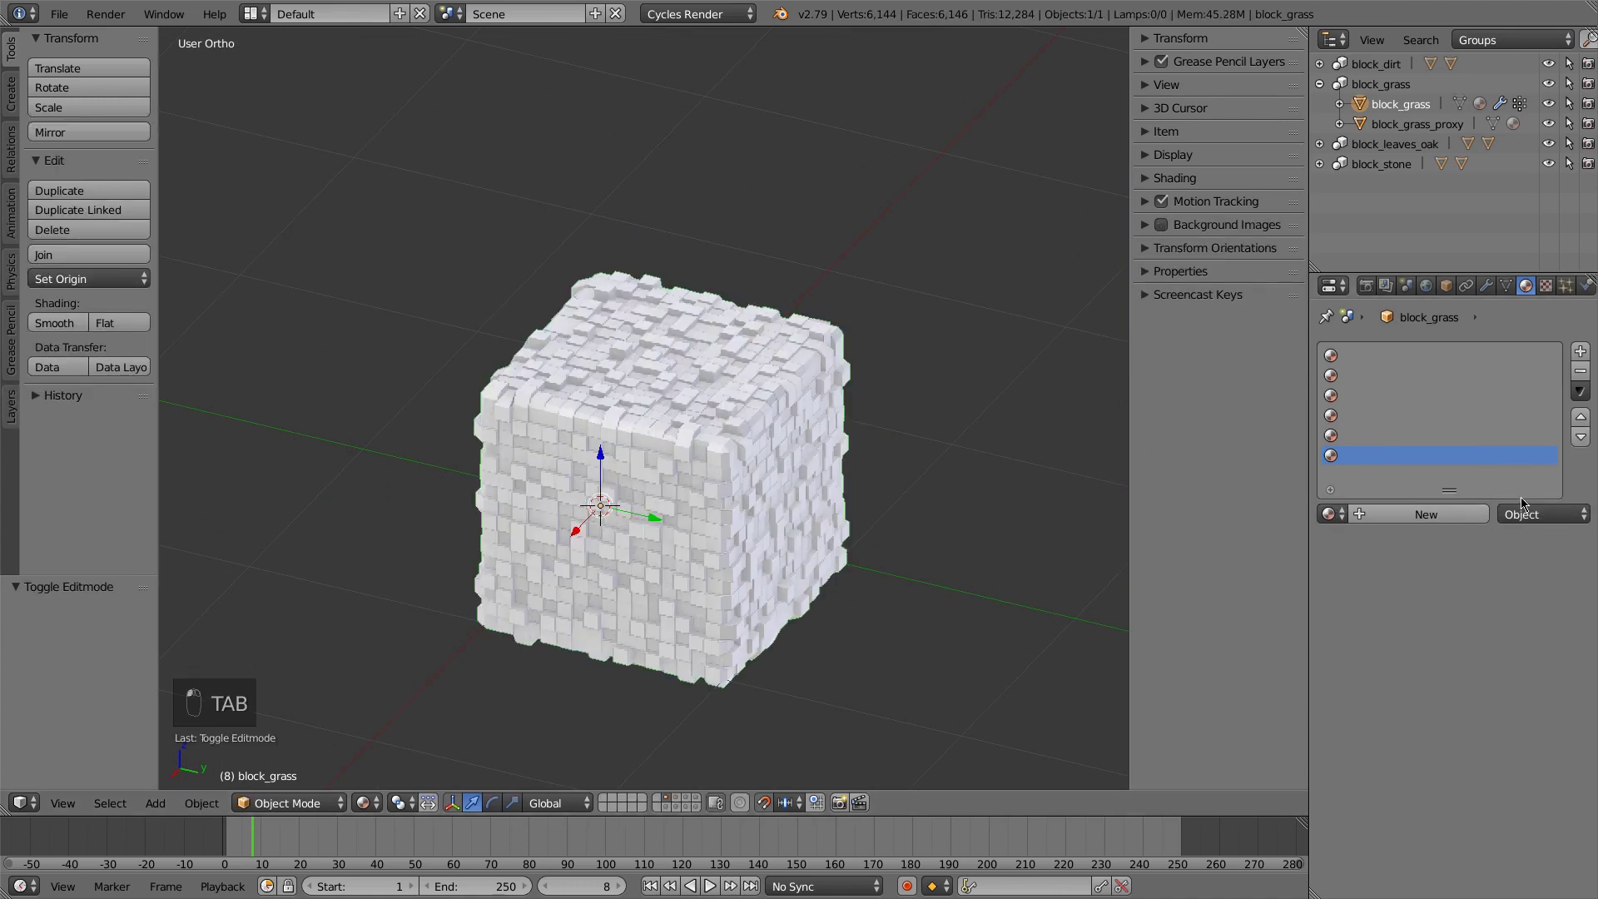
Assign the grass_top material to the third slot and dirt to the sixth slot, checking the block's underside
left_click(1361, 358)
left_click(1329, 514)
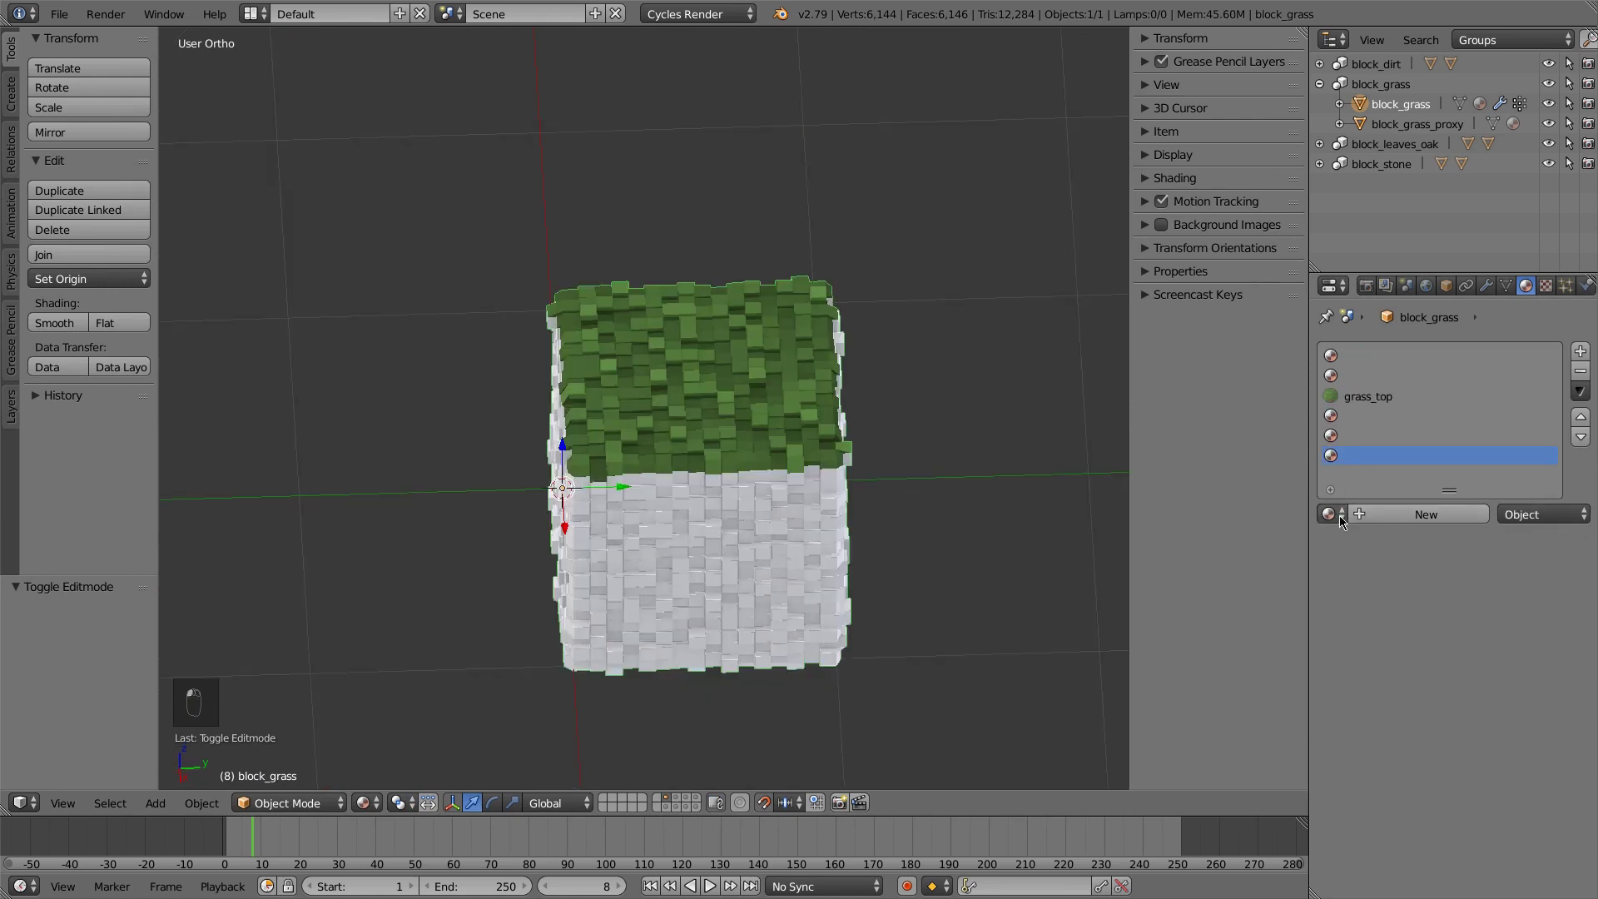
left_click(1330, 515)
left_click(1149, 545)
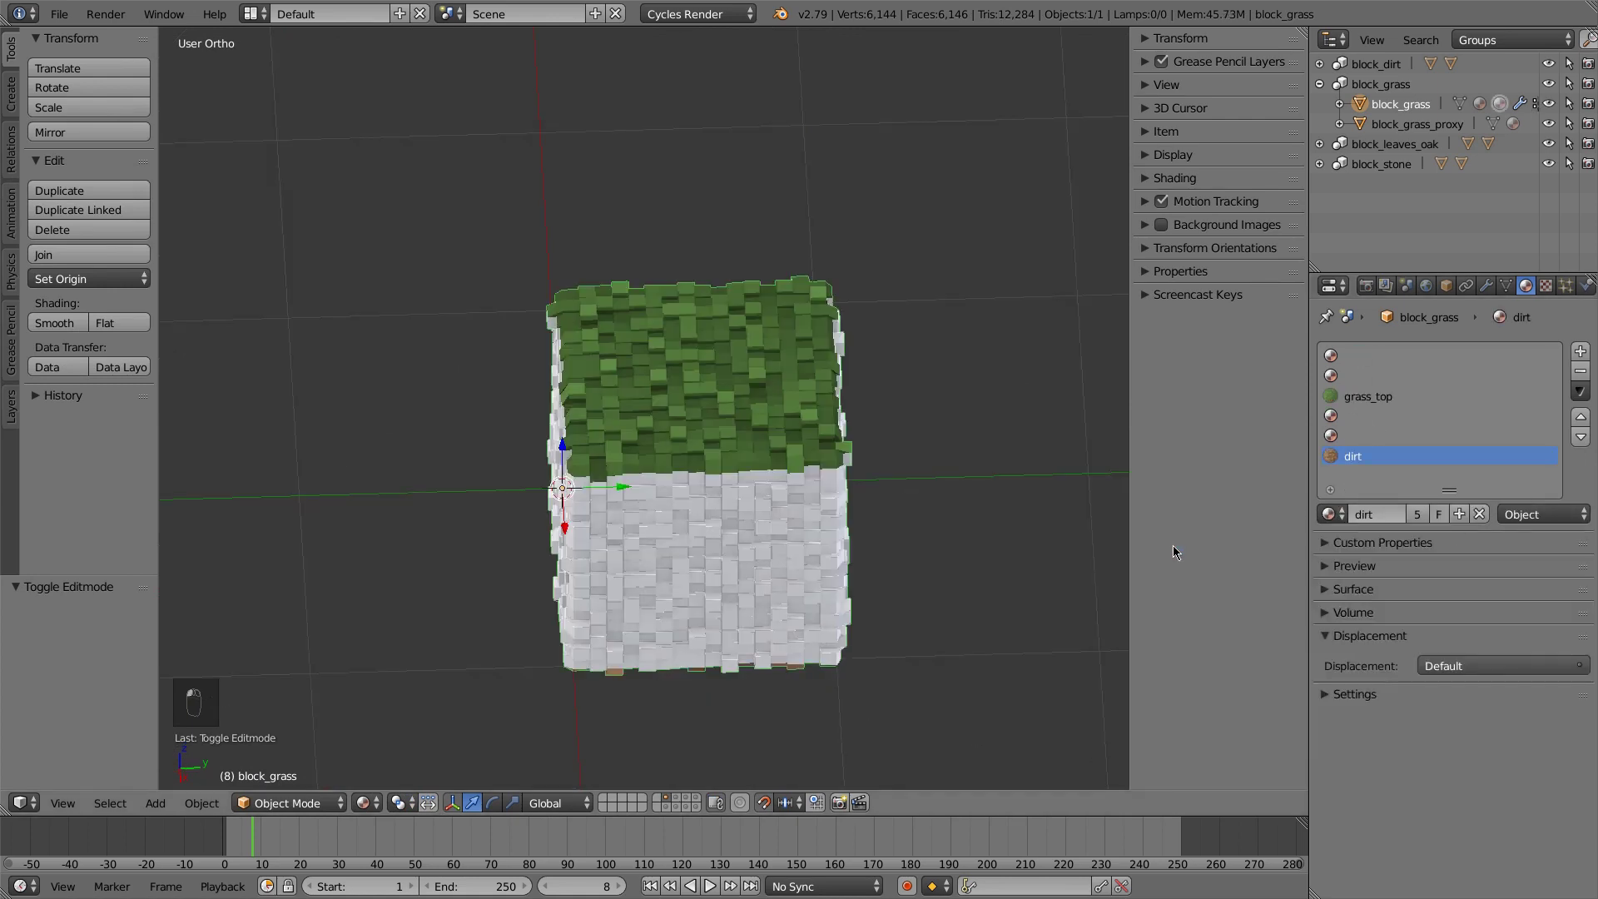
middle_click_drag(749, 399, 709, 304)
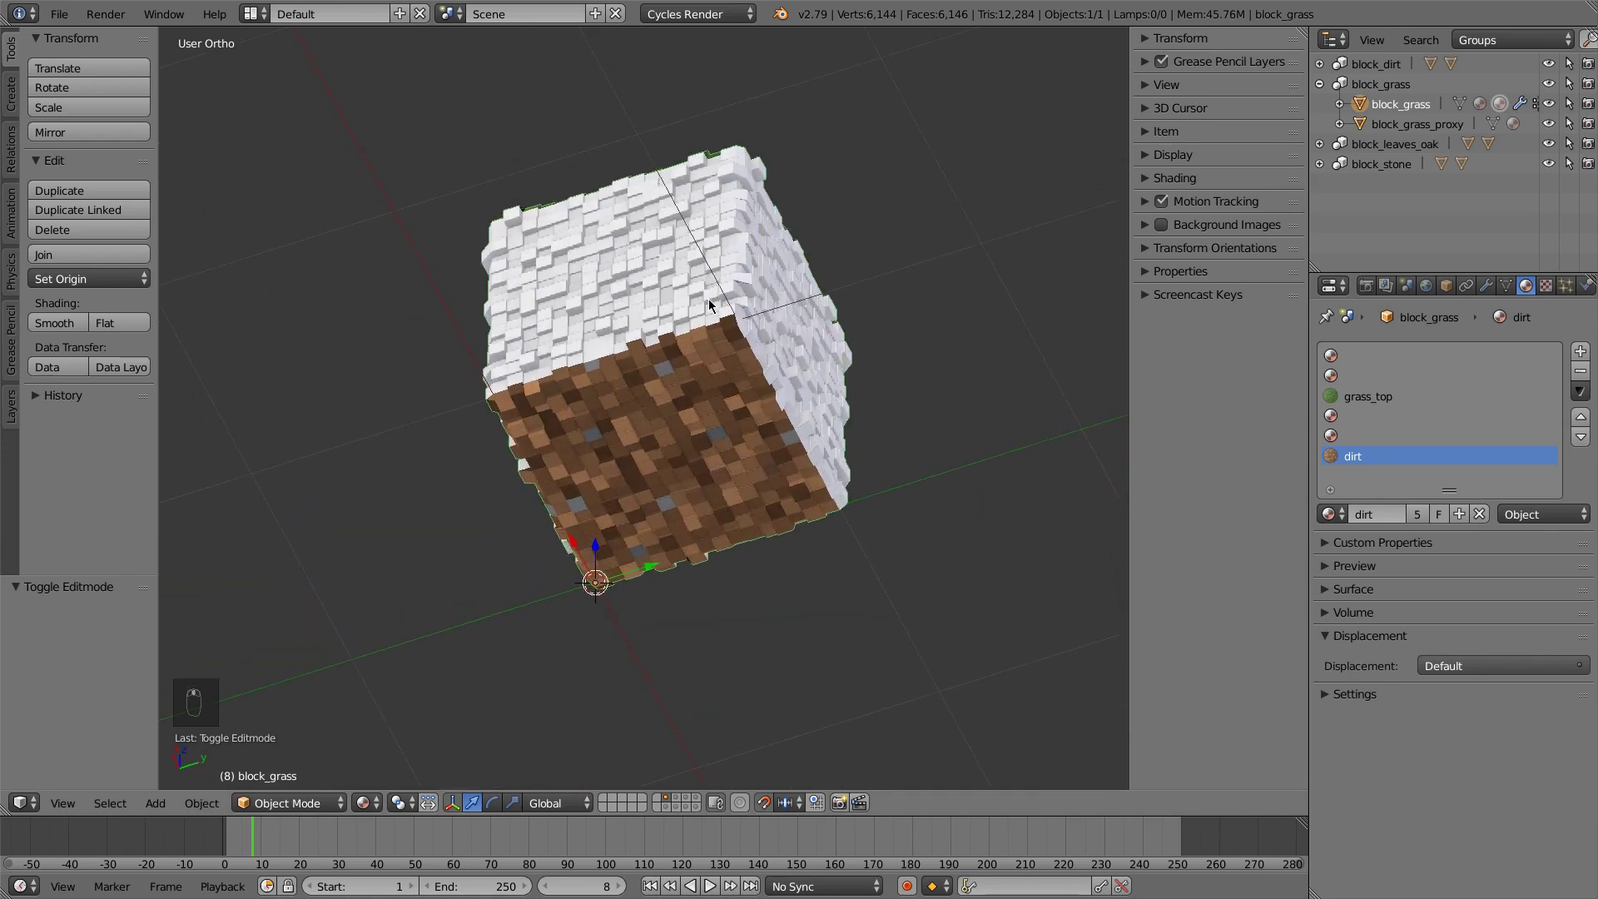
middle_click_drag(652, 356, 779, 495)
Make a single-user copy of the grass_top material in the third slot and name it grass_side
left_click(1368, 397)
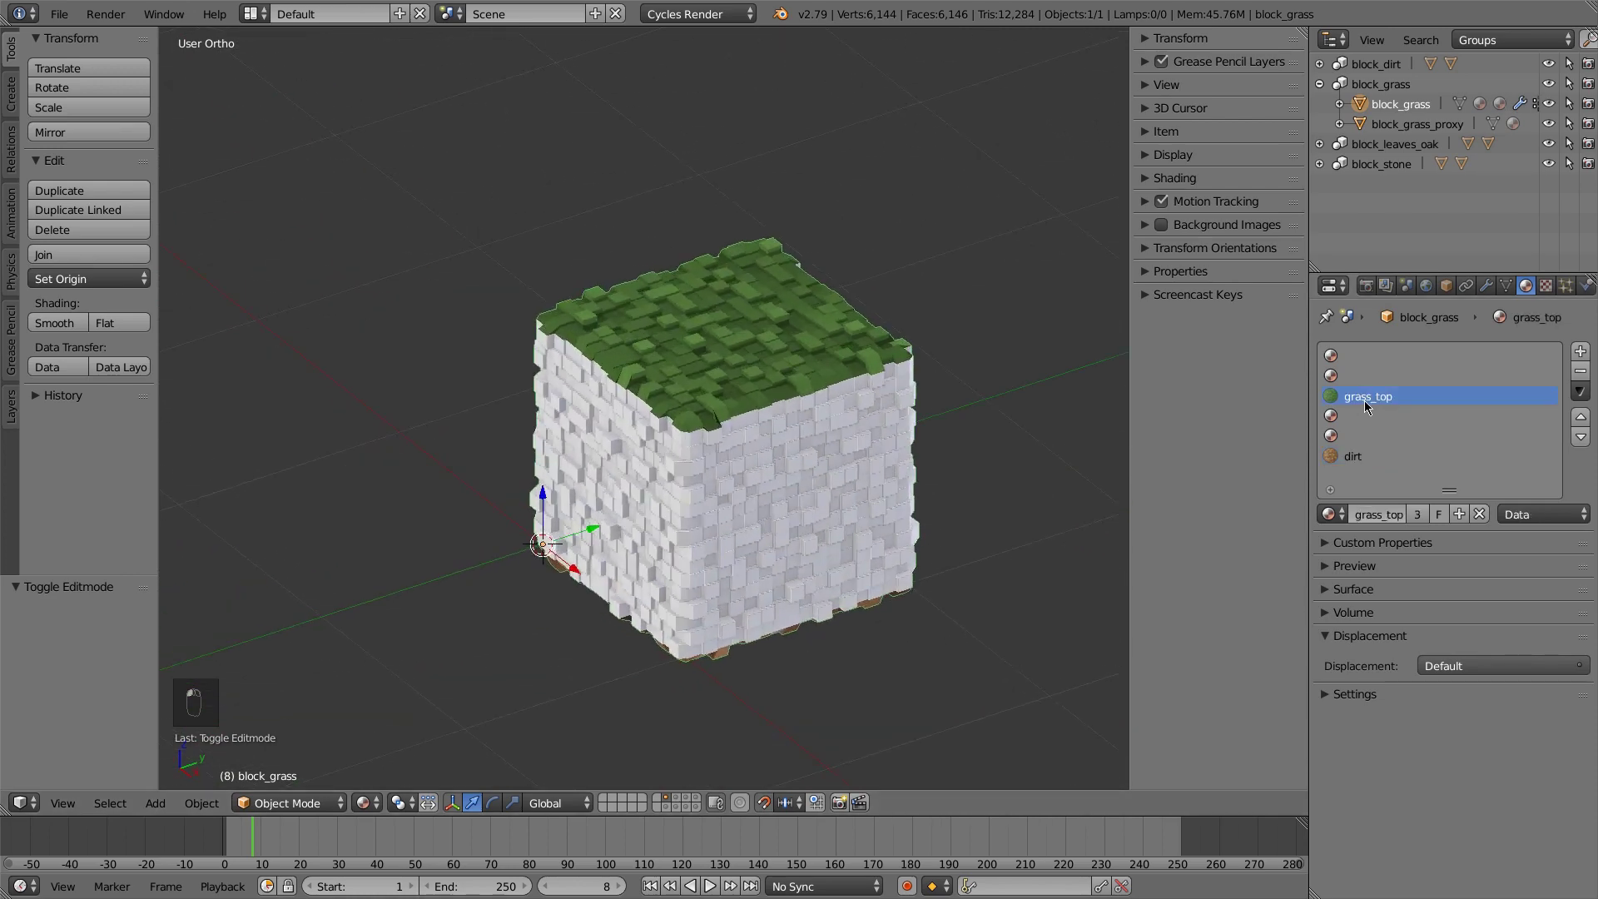
left_click(1417, 515)
left_click(1385, 520)
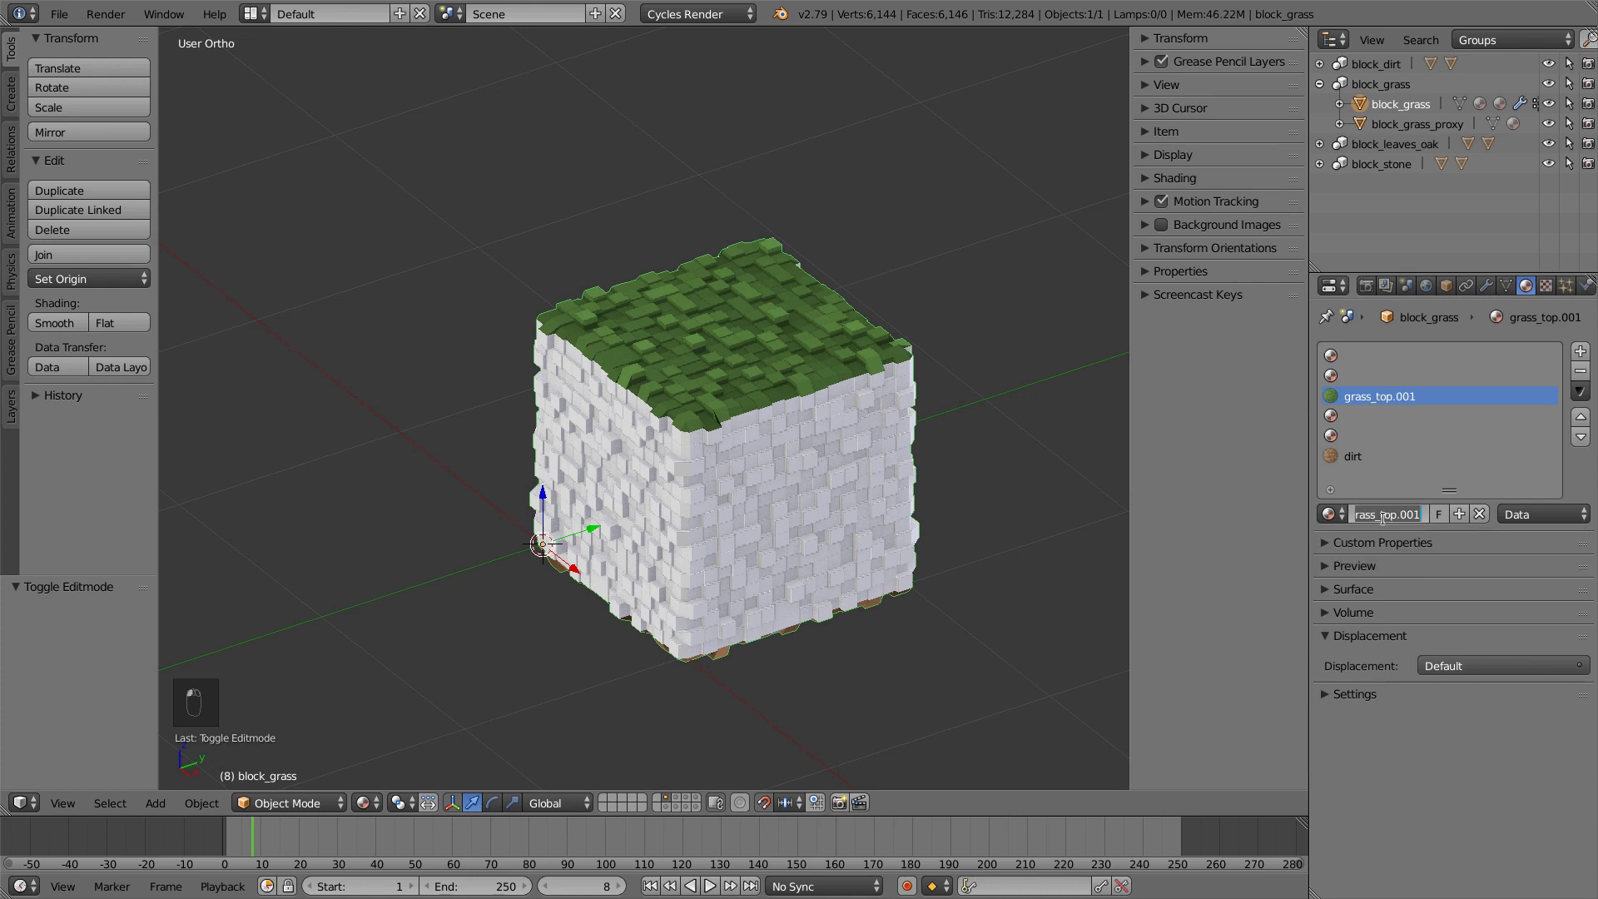
type("grass")
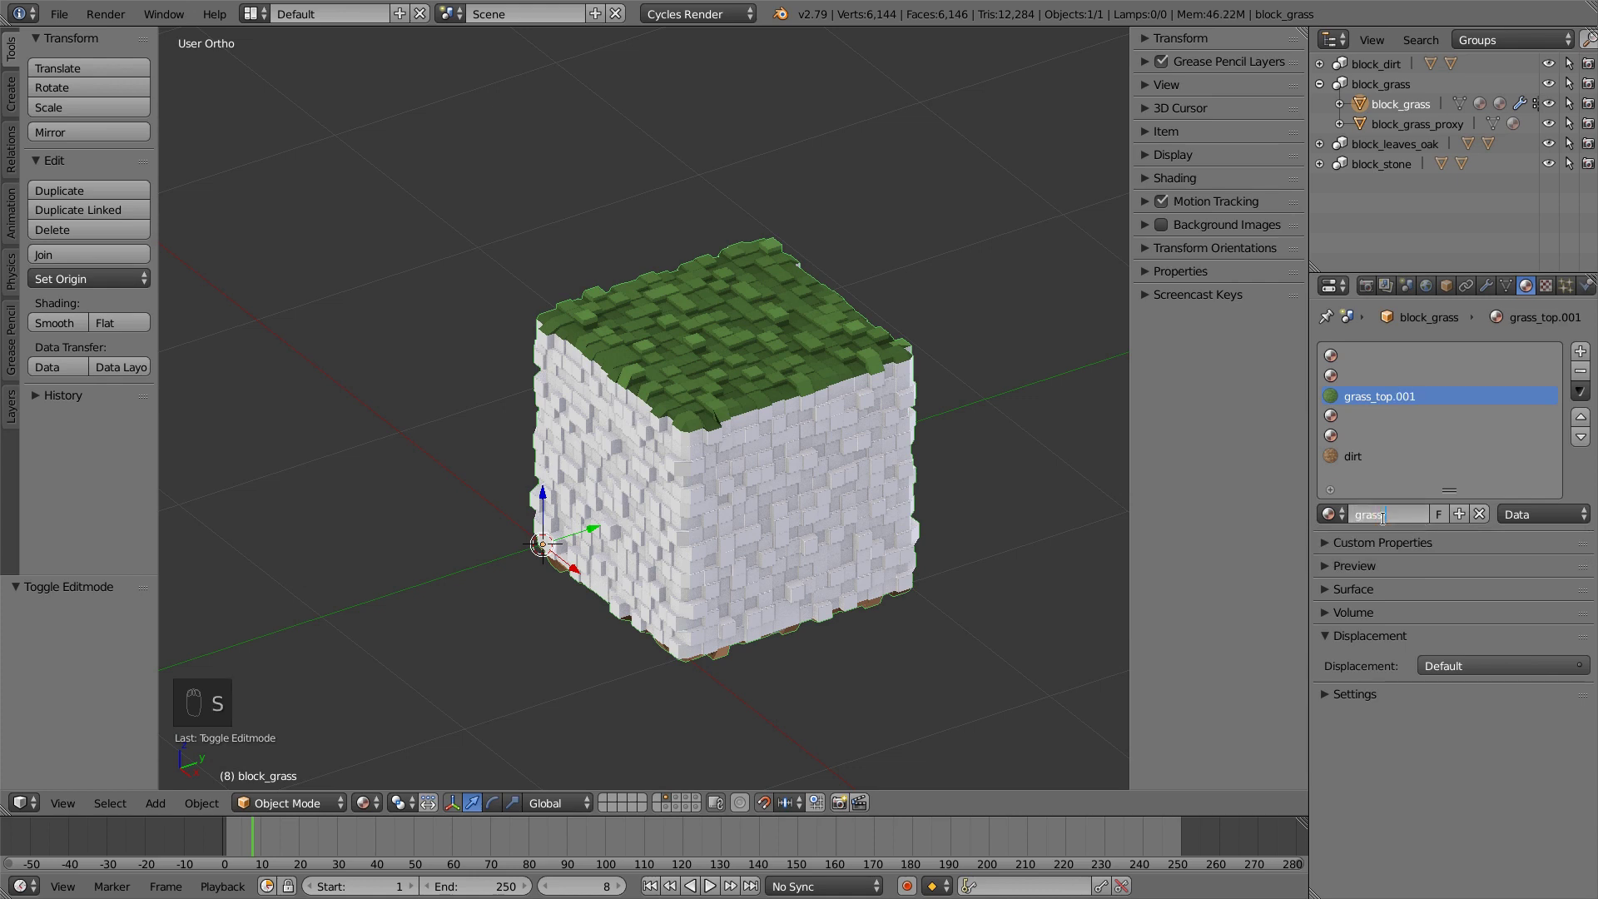
type("_side")
key("Return")
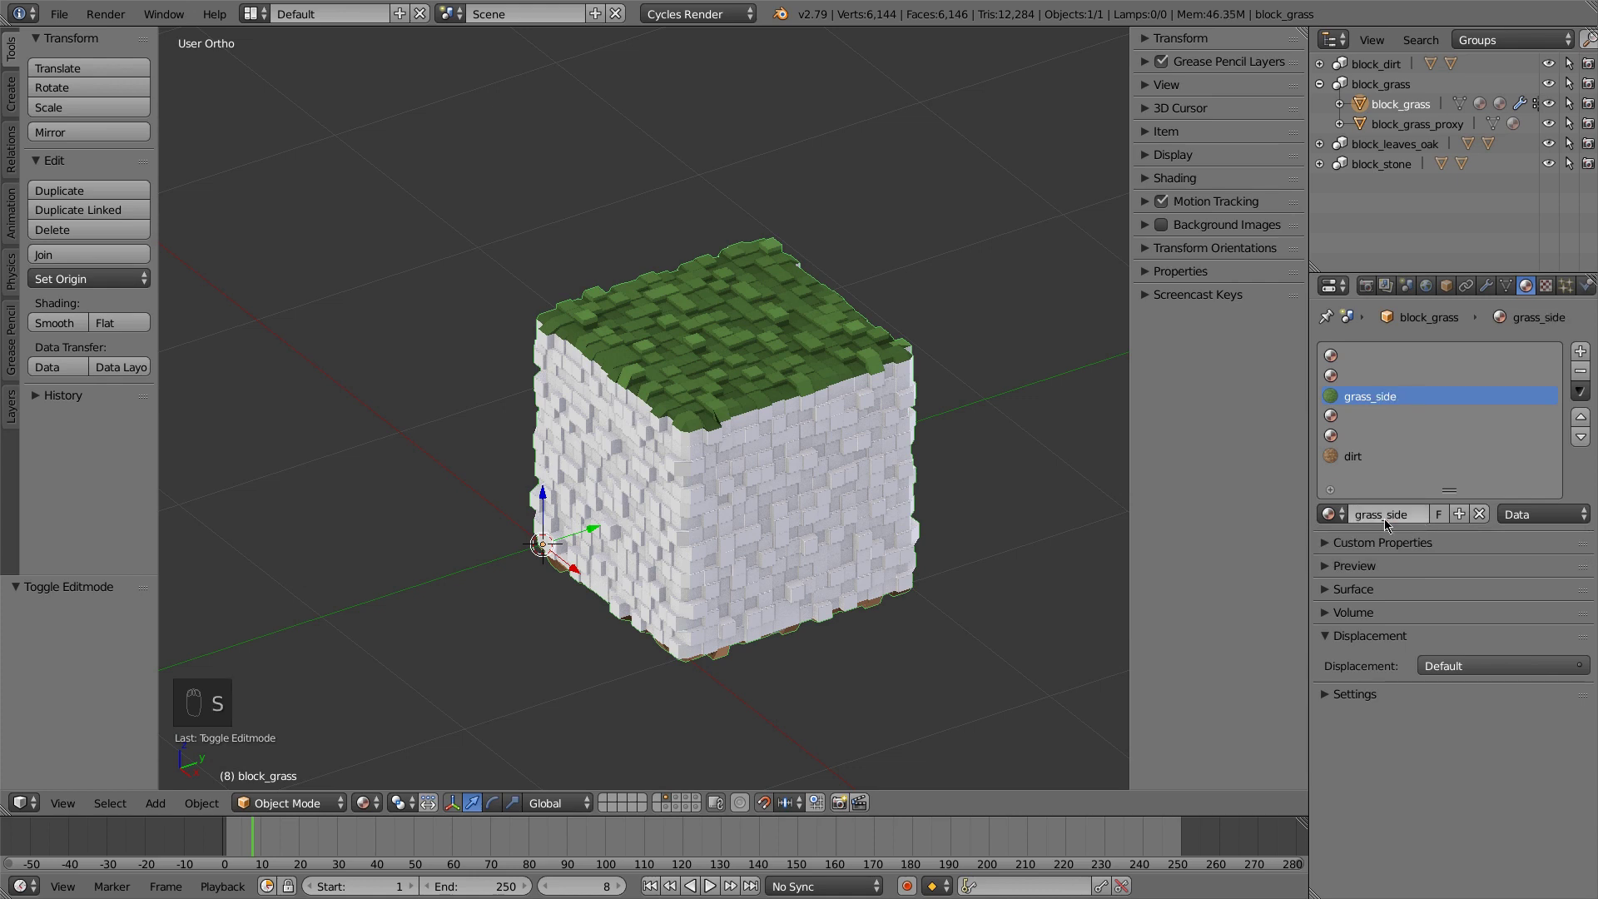
Put grass_top back in the third slot and assign grass_side to the first slot
left_click(1335, 515)
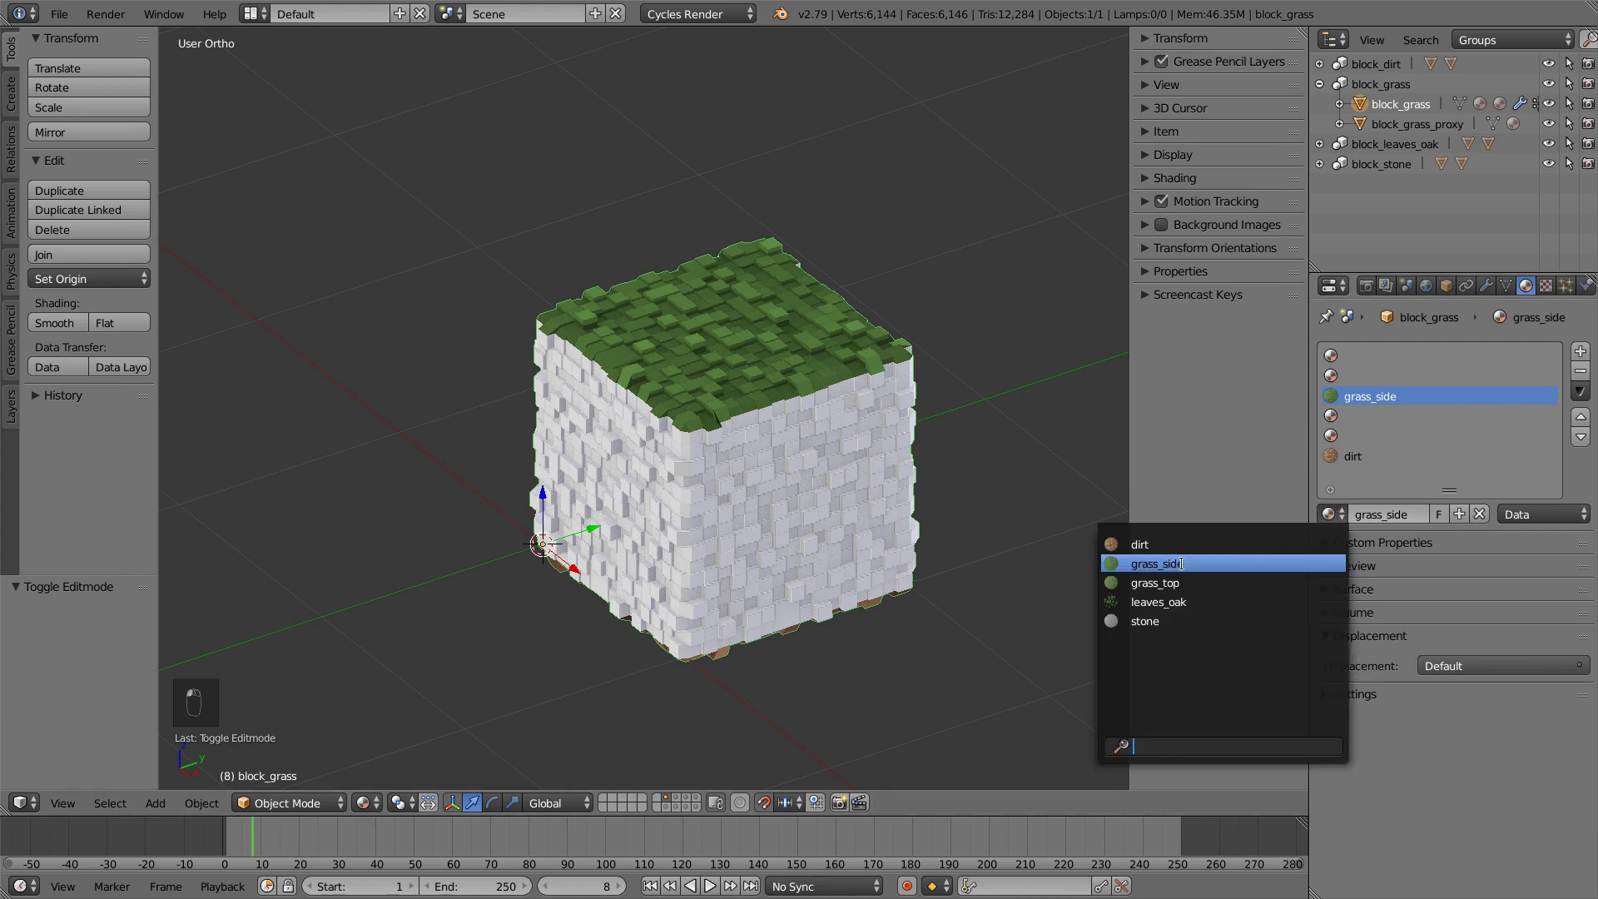
left_click(1195, 585)
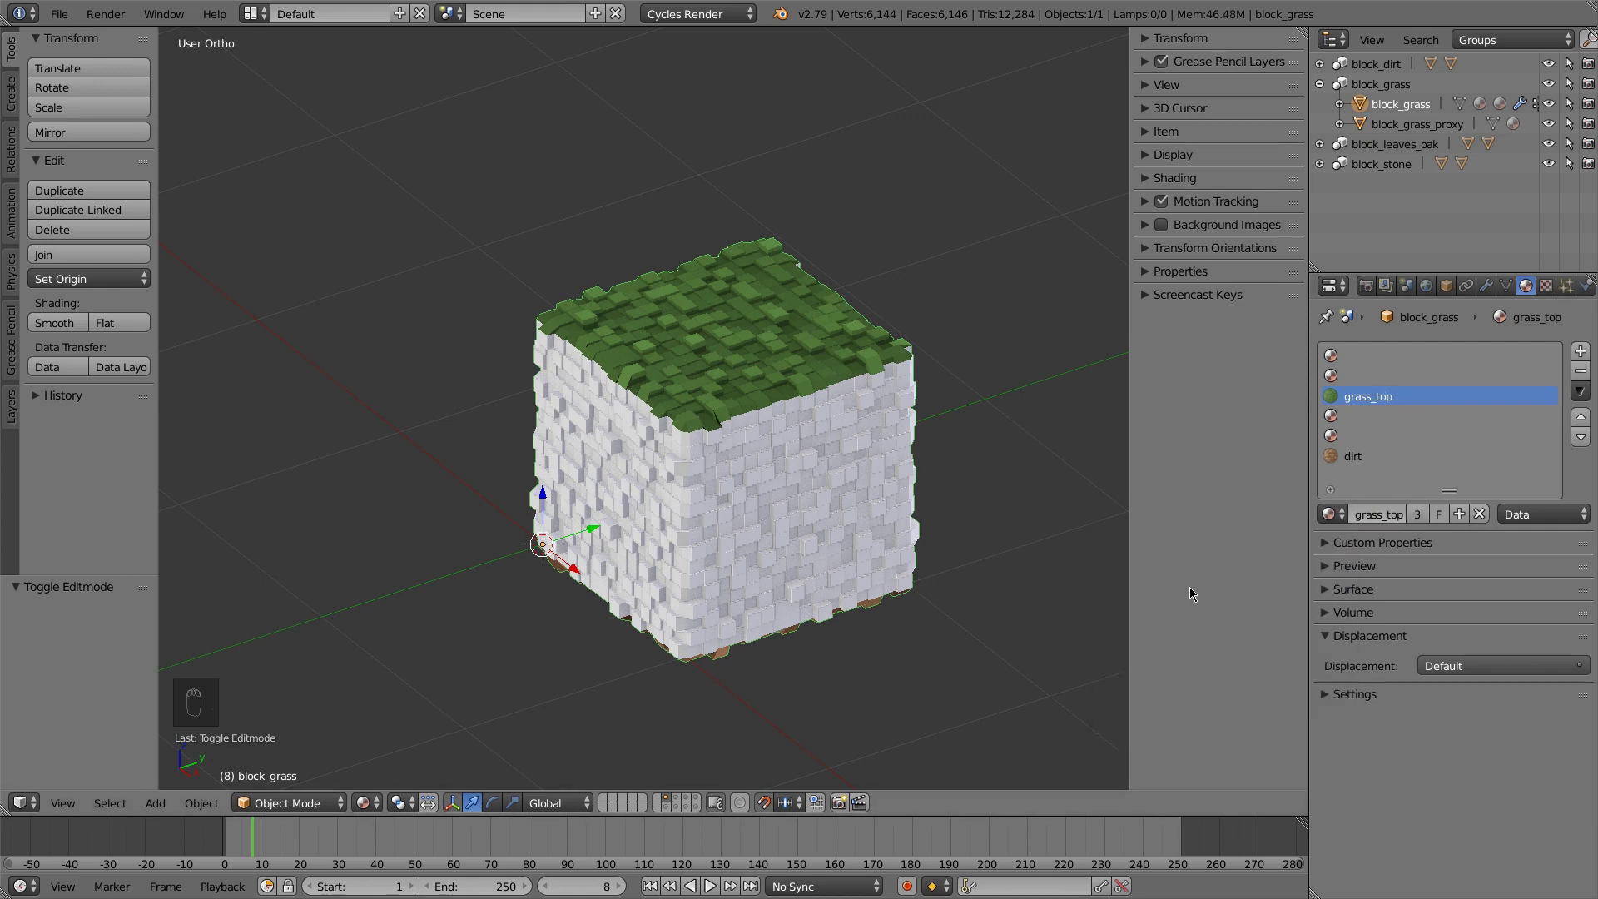
left_click(1358, 376)
left_click(1330, 514)
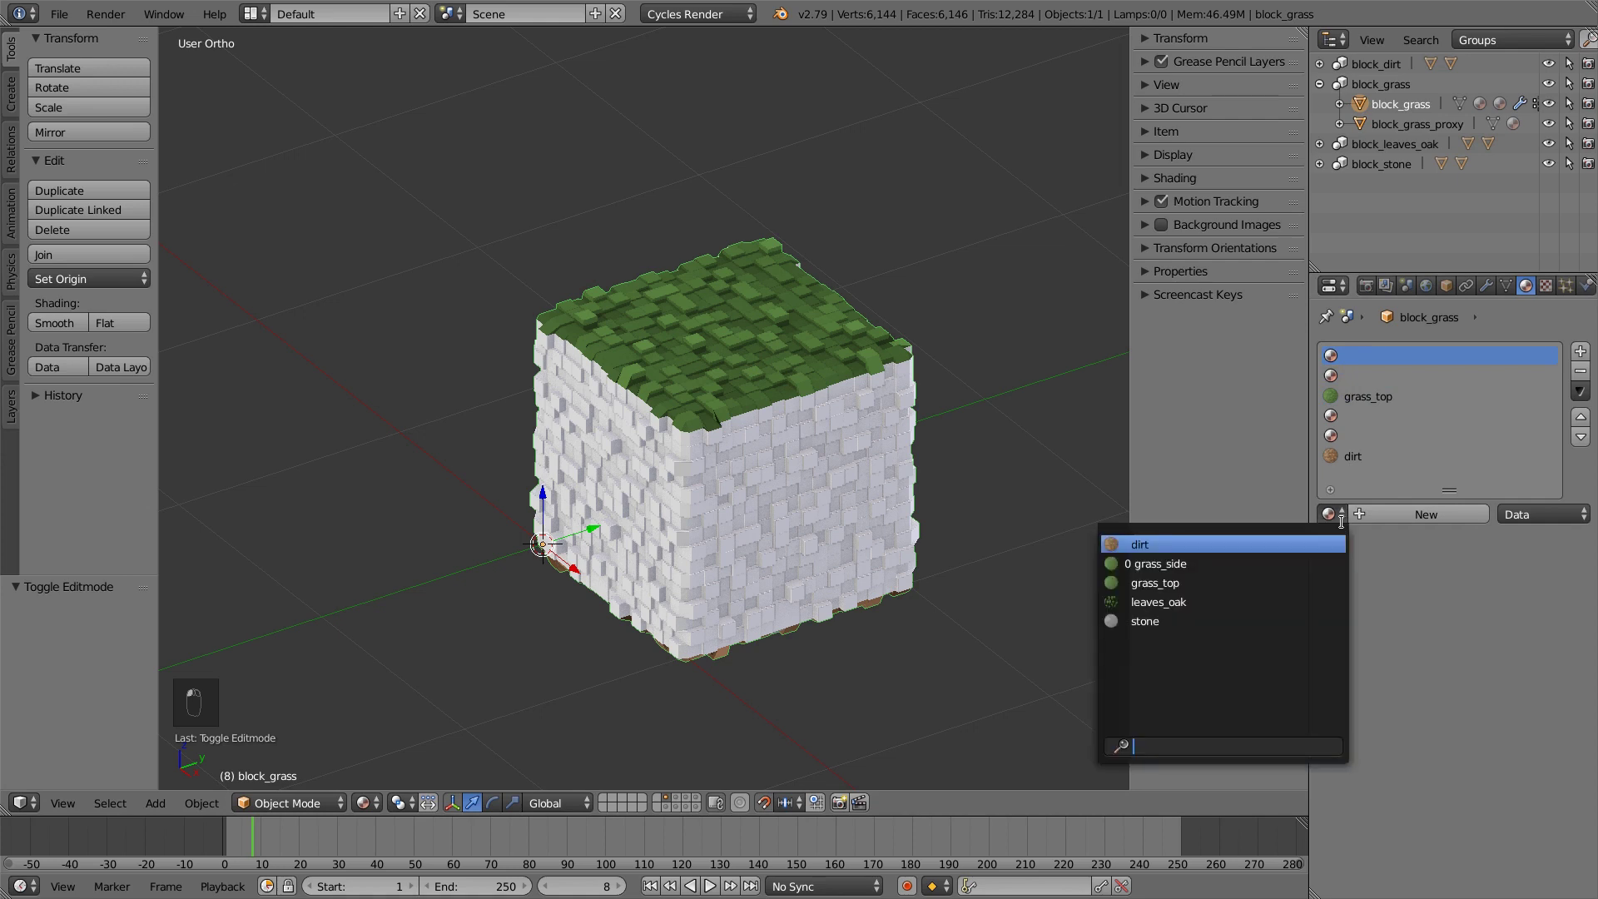
left_click(1190, 564)
Assign the grass_side material to the second, fourth and fifth slots
left_click(1337, 382)
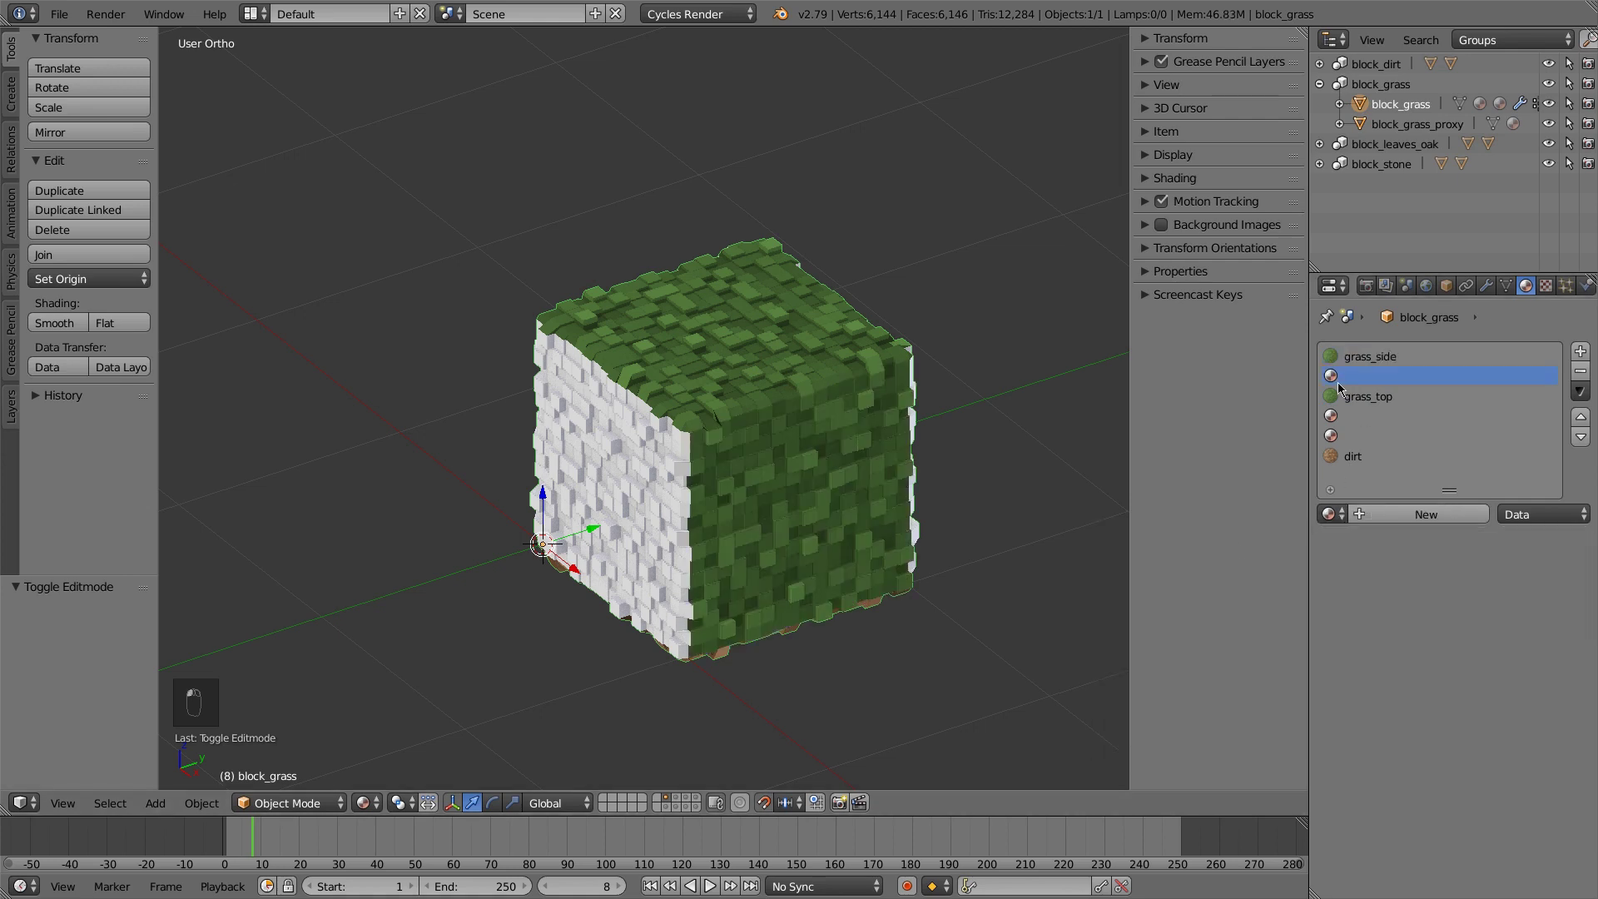
left_click(1337, 515)
left_click(1265, 563)
left_click(1356, 413)
left_click(1342, 511)
left_click(1201, 565)
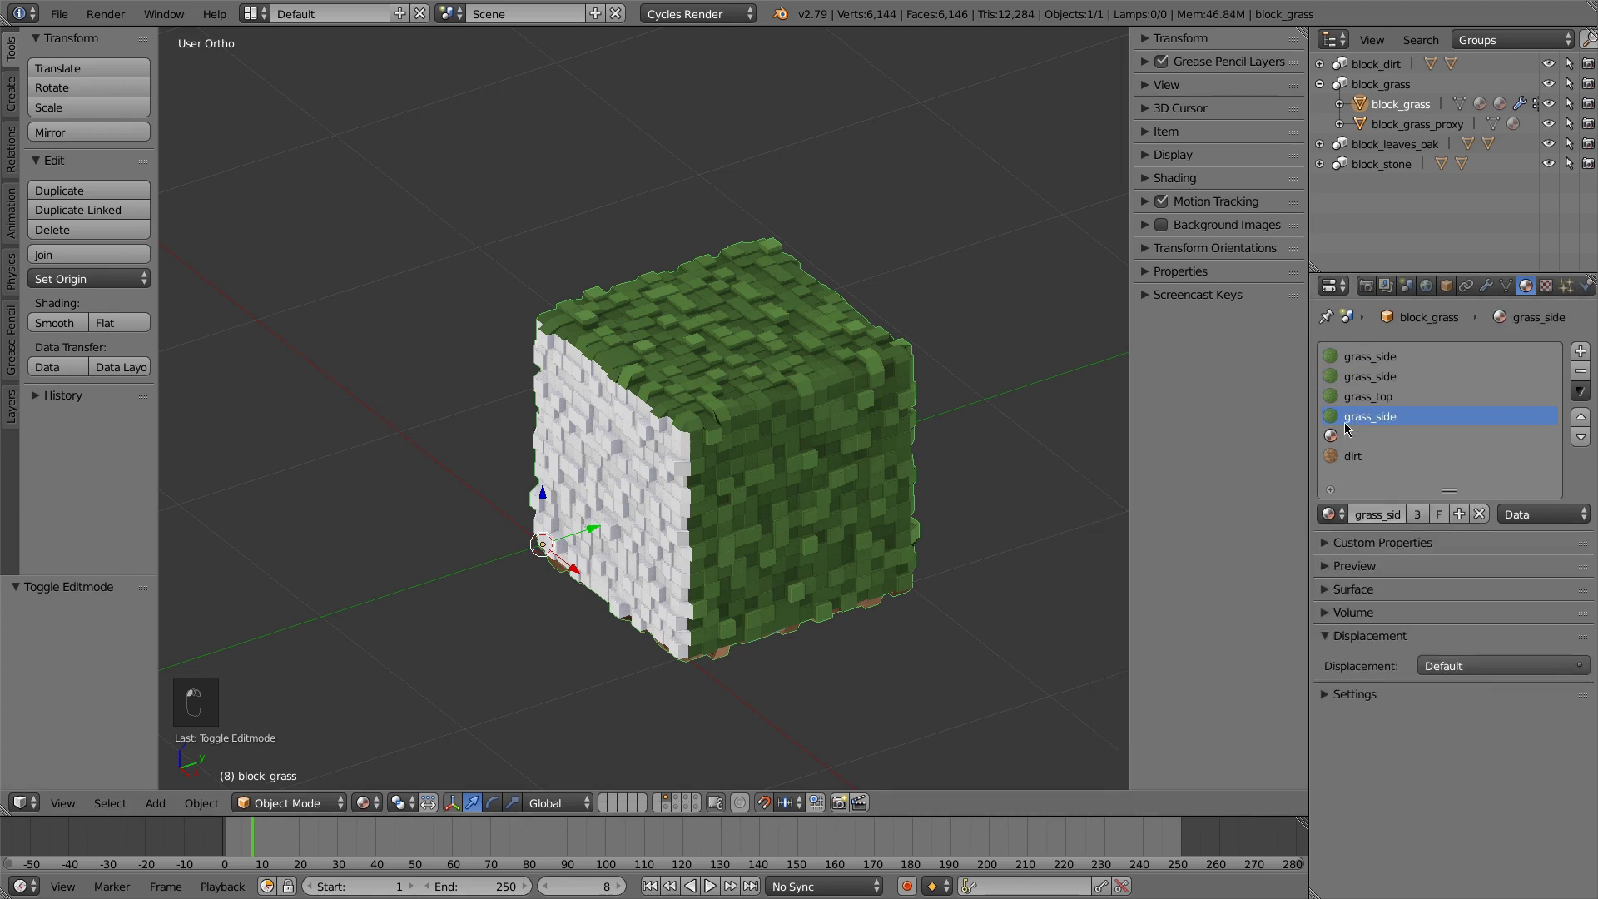
left_click(1346, 432)
left_click(1340, 511)
left_click(1185, 568)
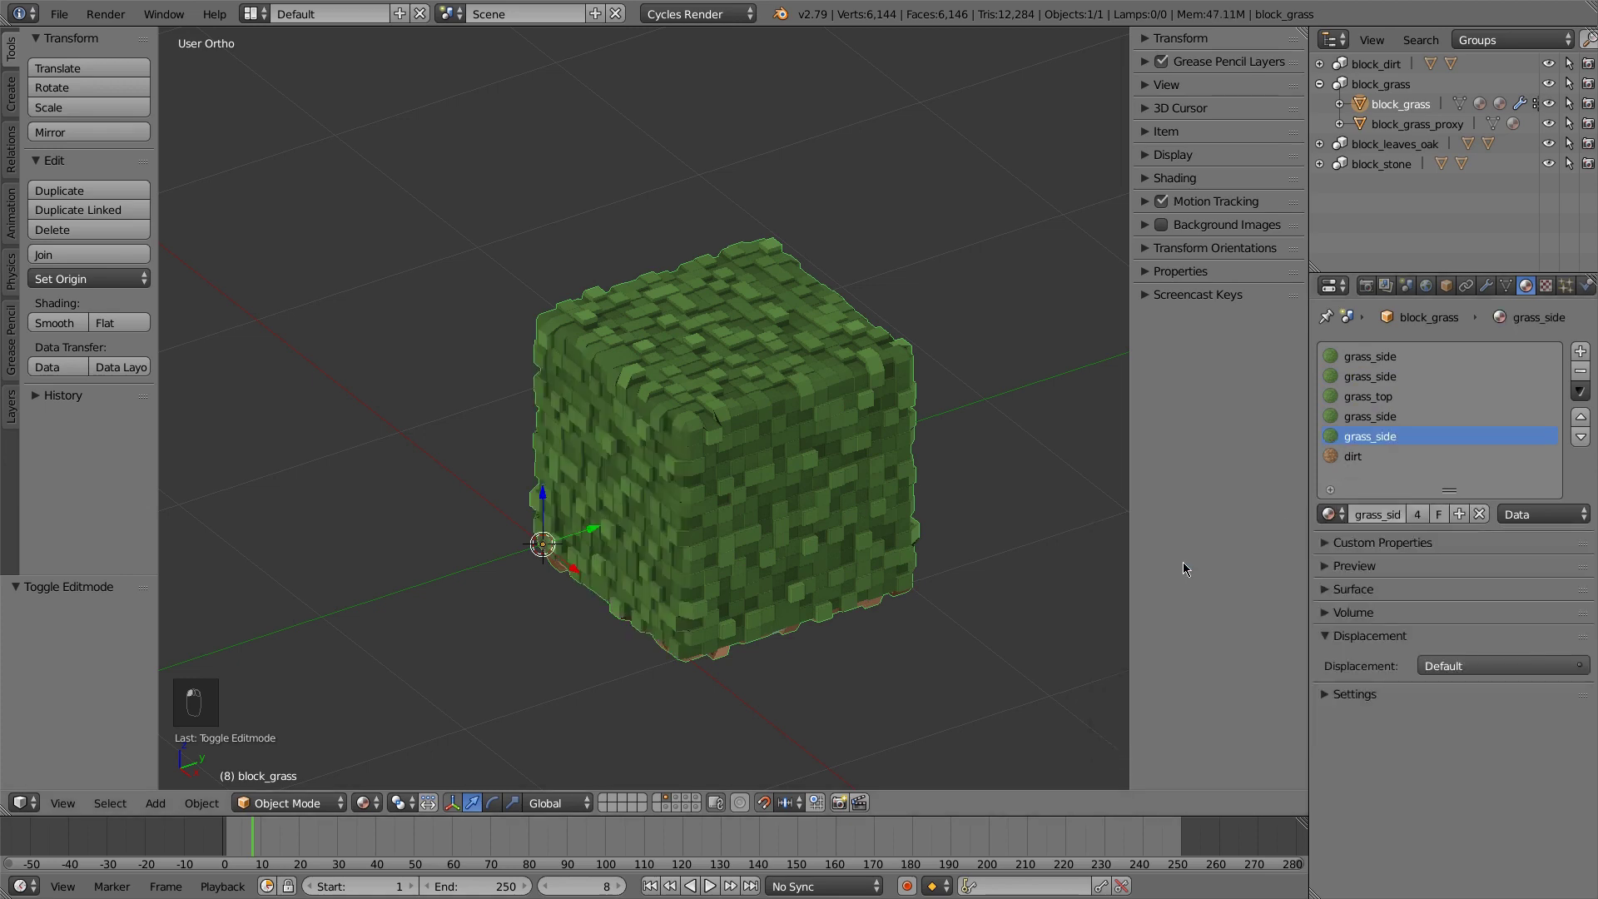
In the Material layout, load grass_side_Single.png into the Image Texture node of the grass_side material
mouse_move(819, 454)
middle_mouse_down()
mouse_move(757, 458)
mouse_move(894, 454)
mouse_move(915, 500)
mouse_move(799, 464)
middle_mouse_up()
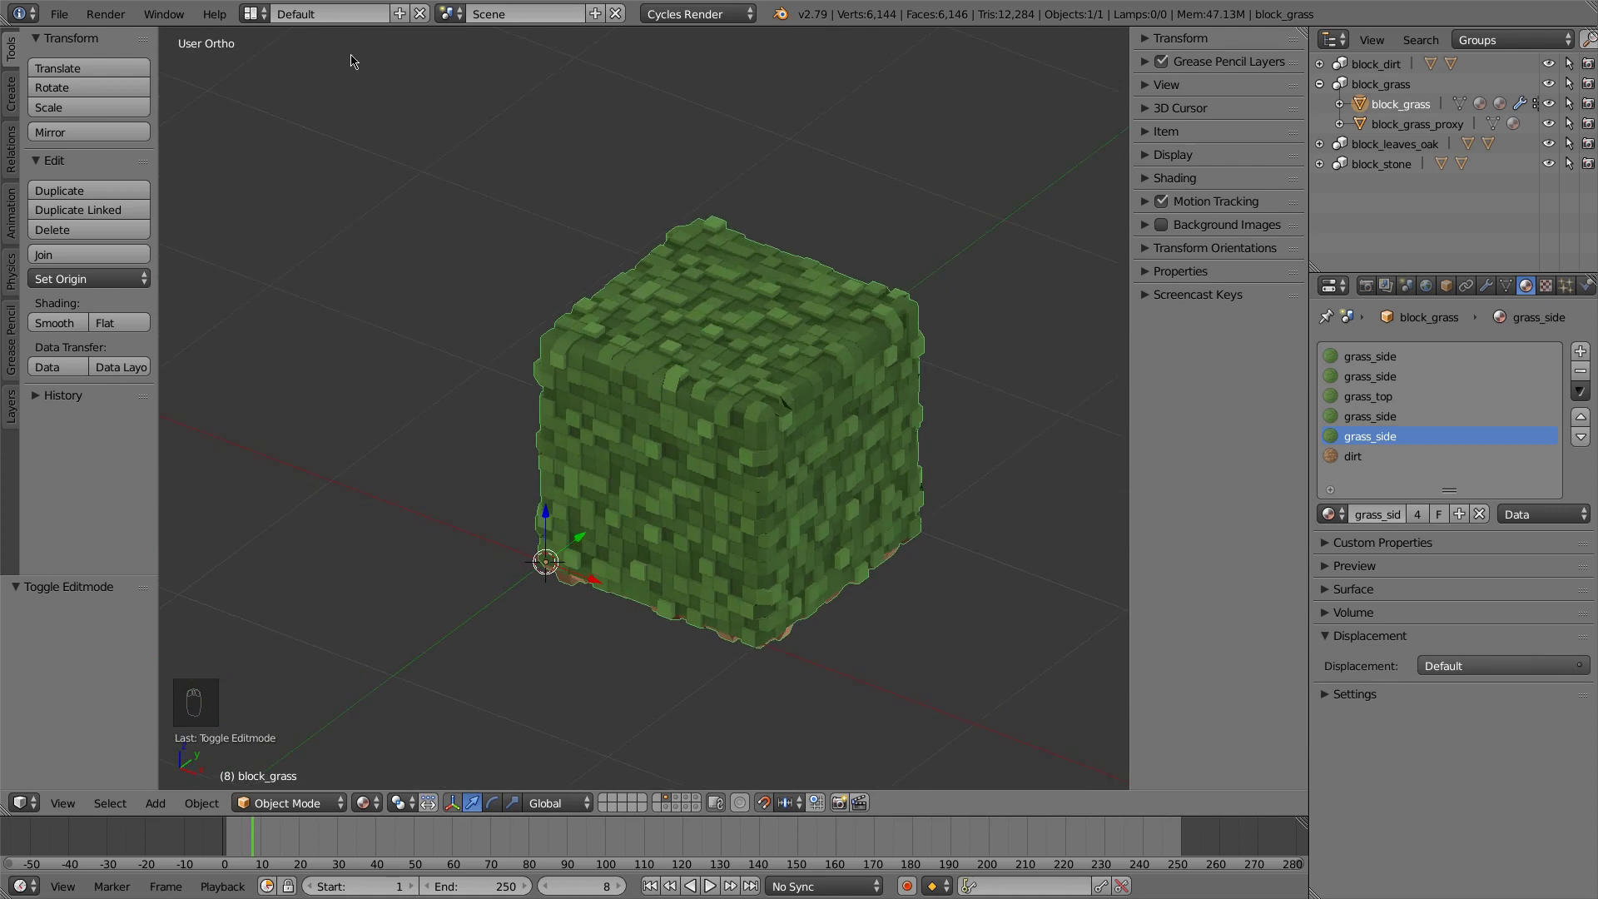
left_click(1357, 357)
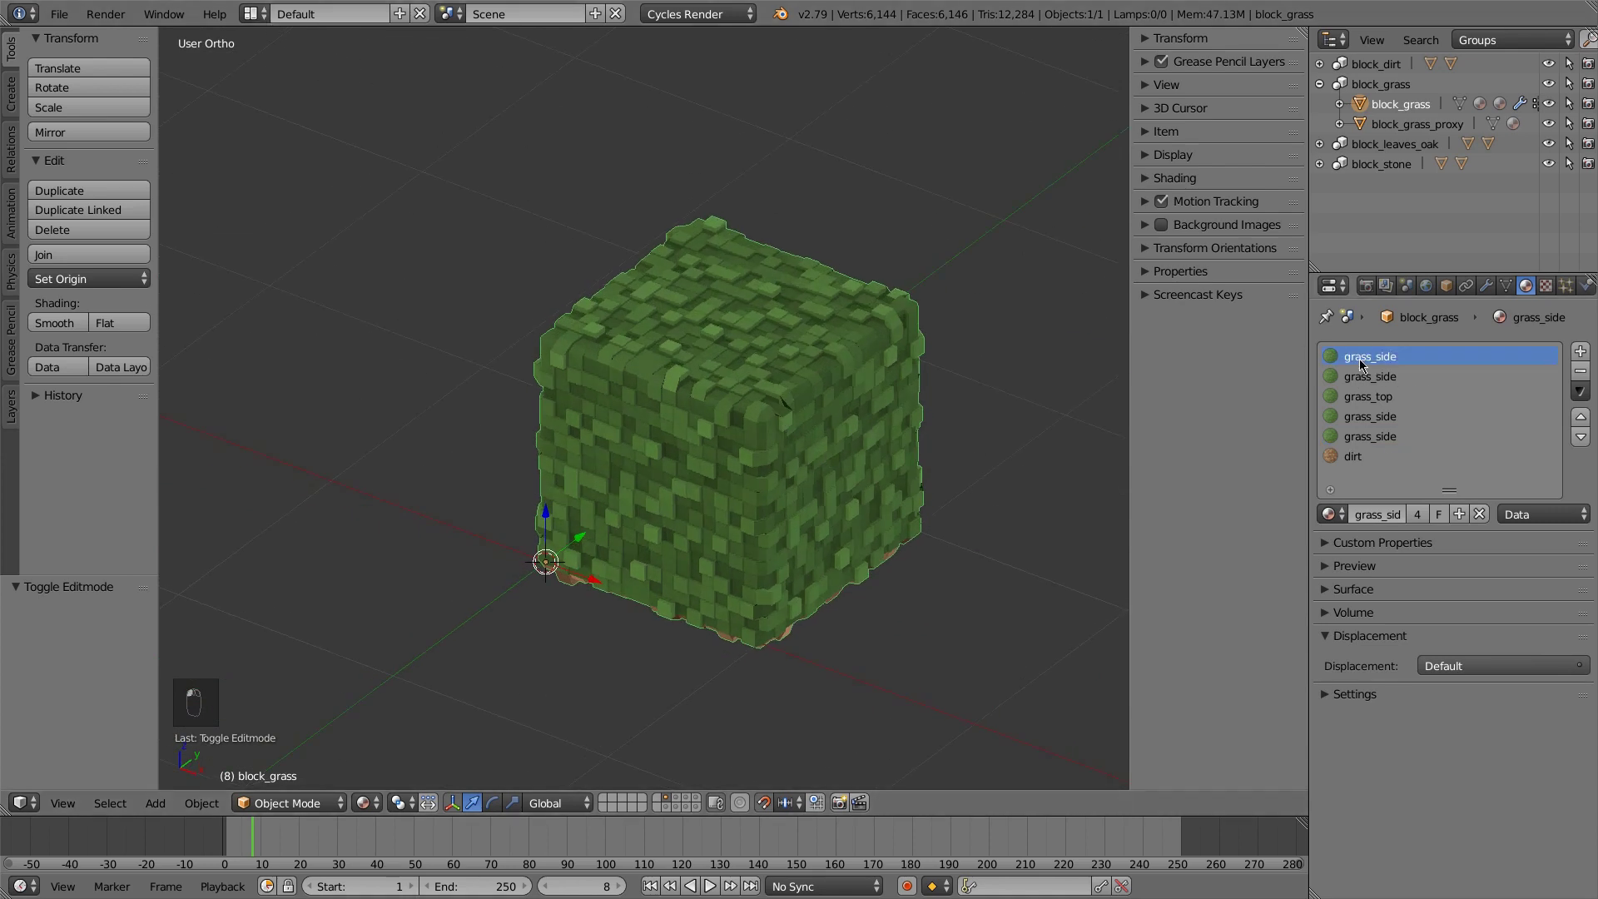
left_click(250, 13)
left_click(287, 65)
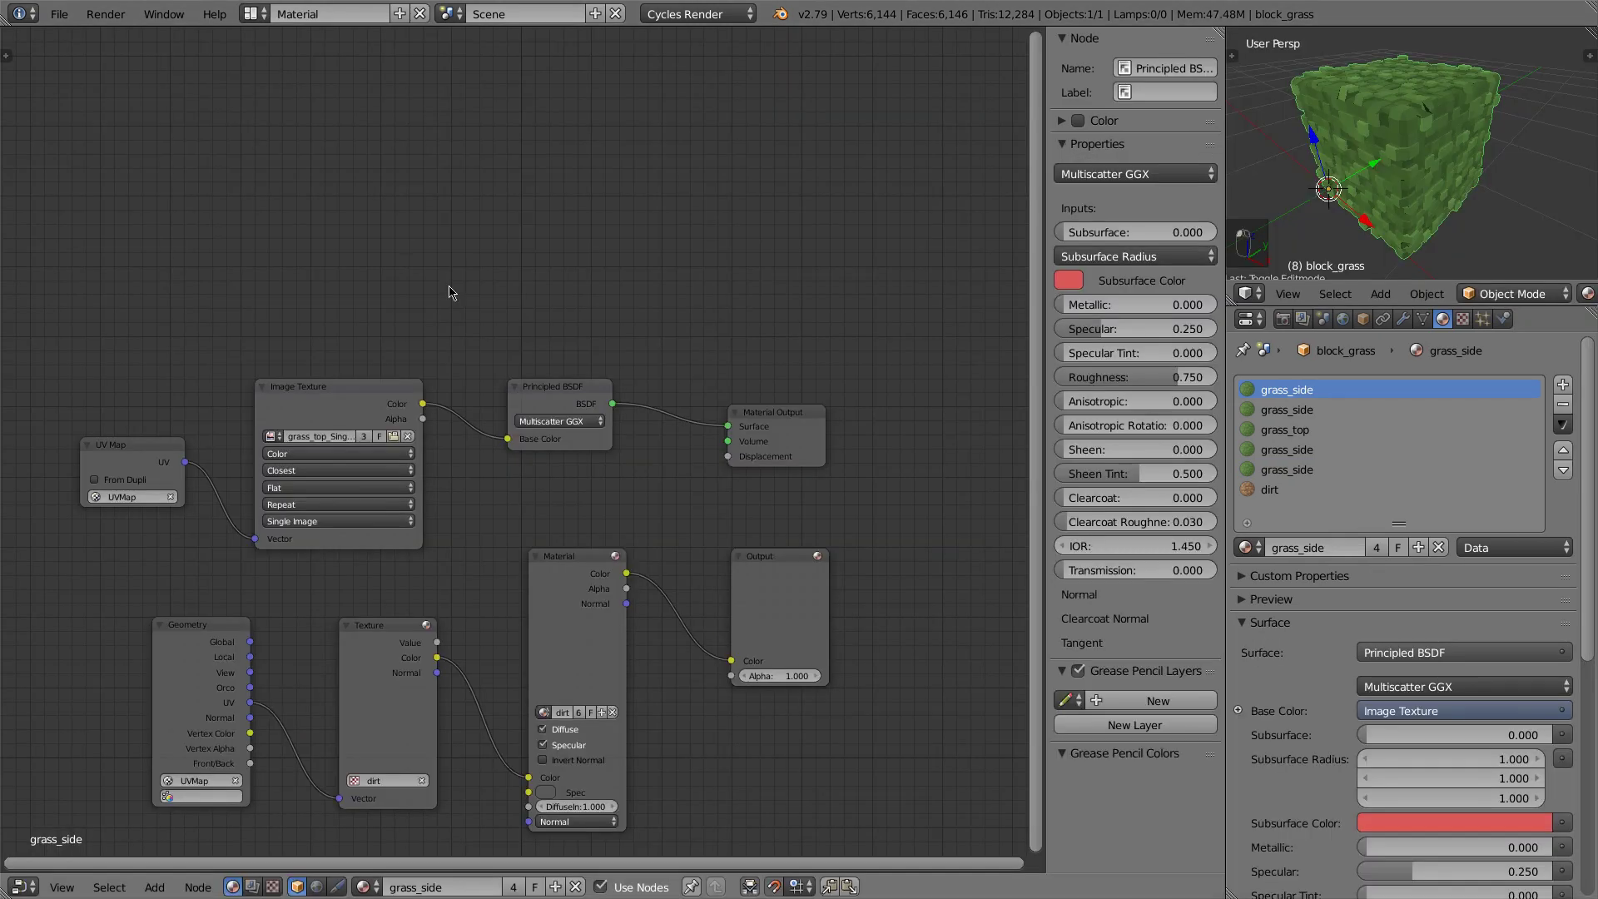
left_click(410, 379)
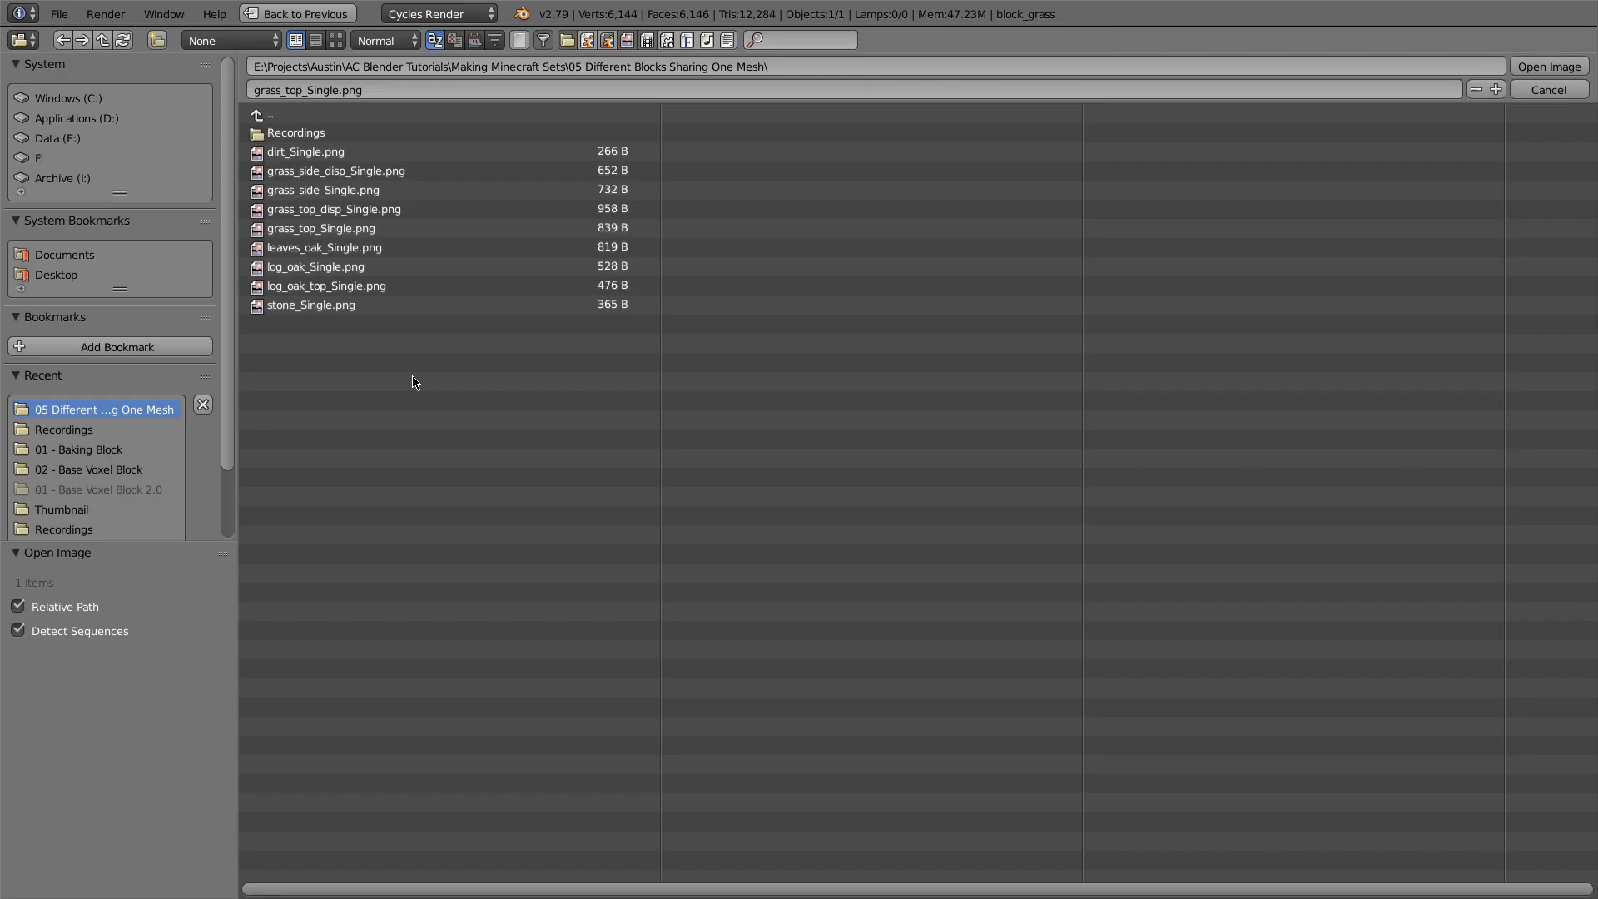
left_click(305, 191)
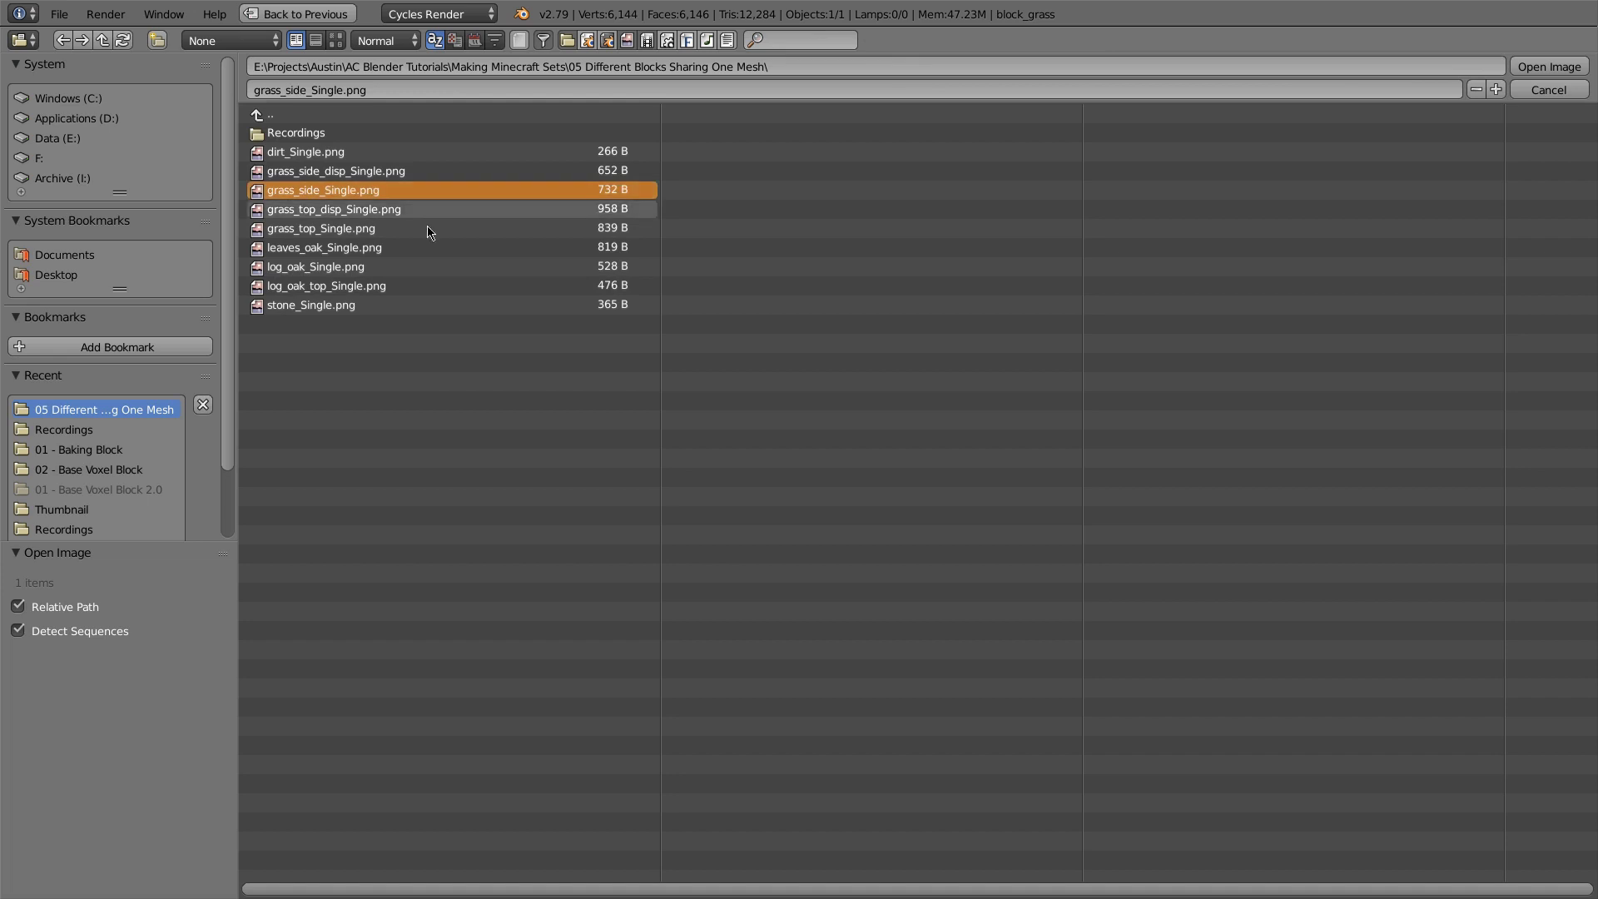
left_click(1549, 67)
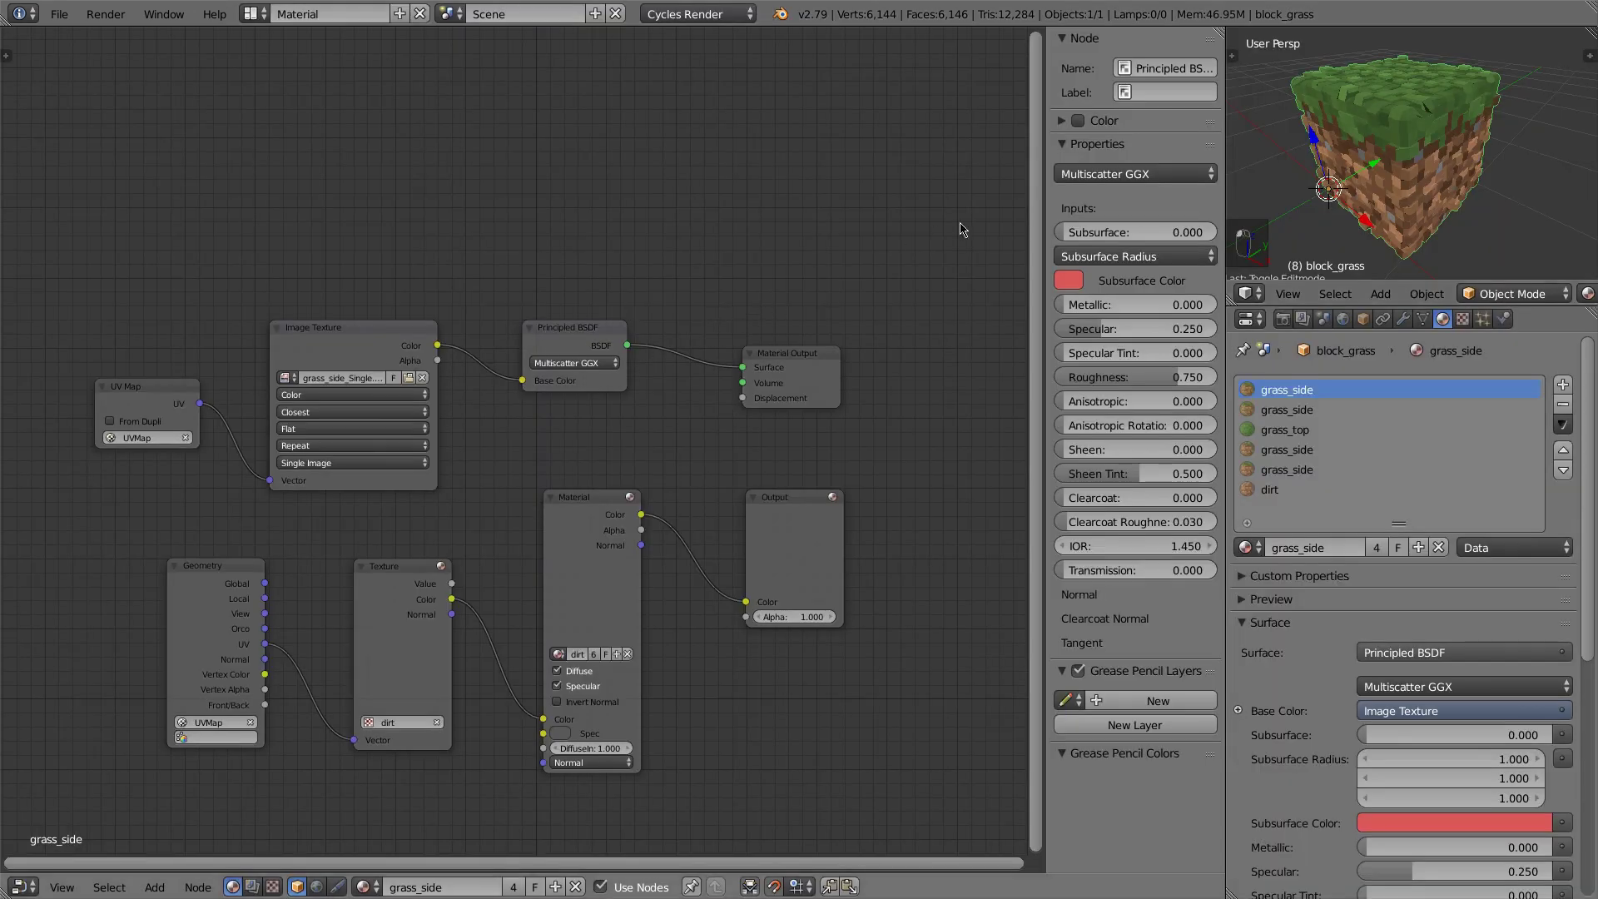
Back in the Default layout, look at the block on the other layer and reselect the grass block
mouse_move(1410, 170)
middle_mouse_down()
mouse_move(1565, 174)
mouse_move(1331, 173)
mouse_move(1571, 177)
mouse_move(1415, 173)
middle_mouse_up()
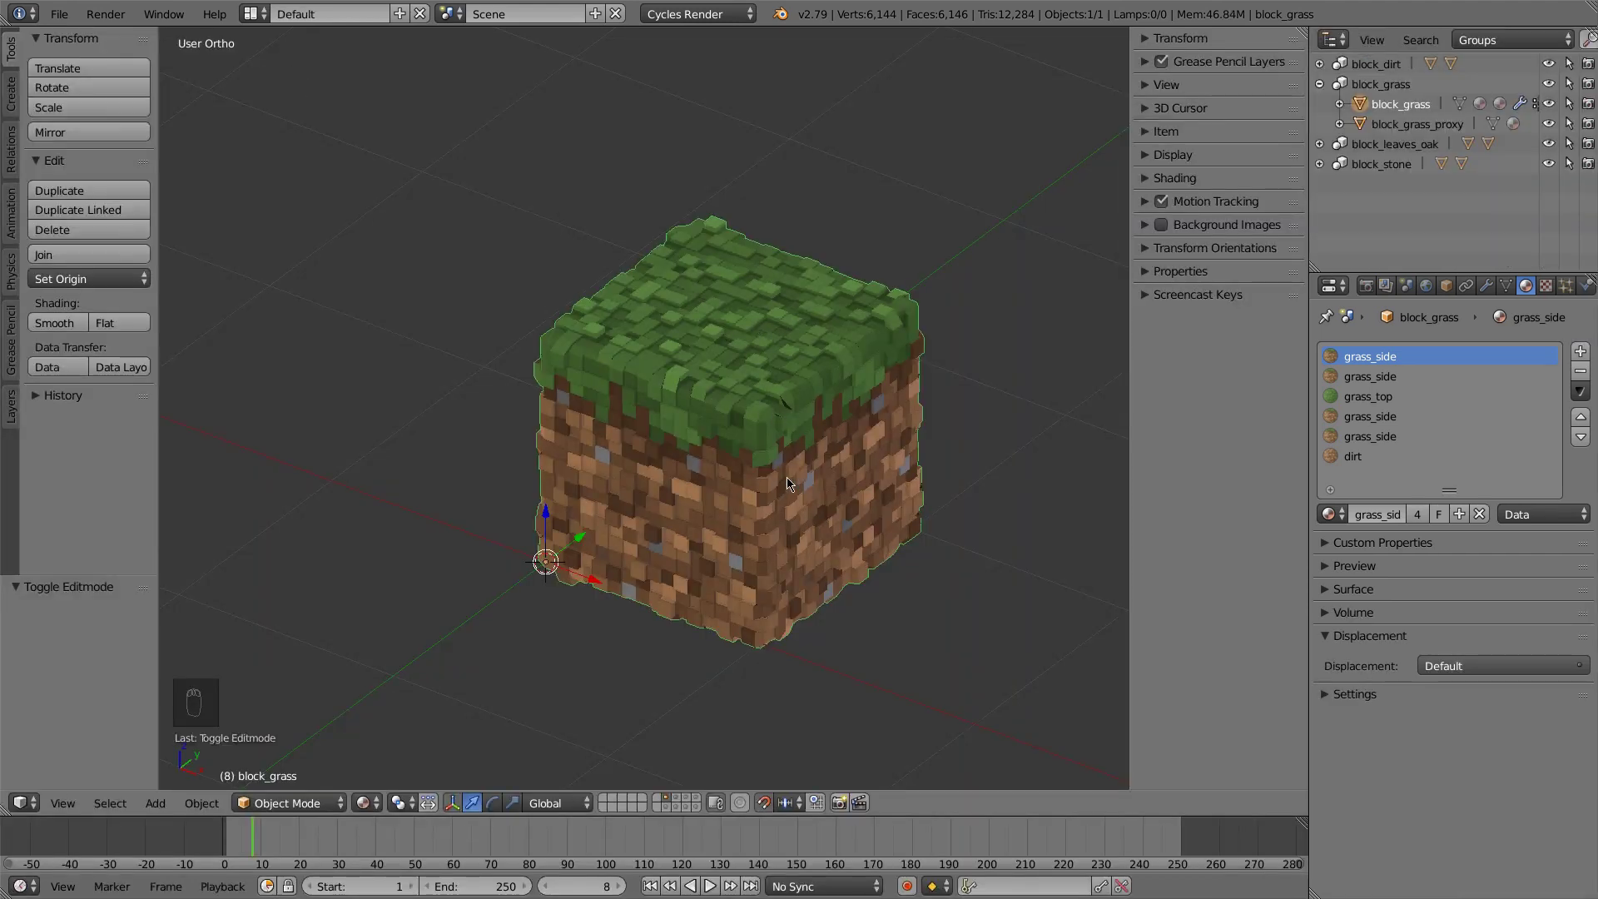
middle_click_drag(788, 482, 724, 446)
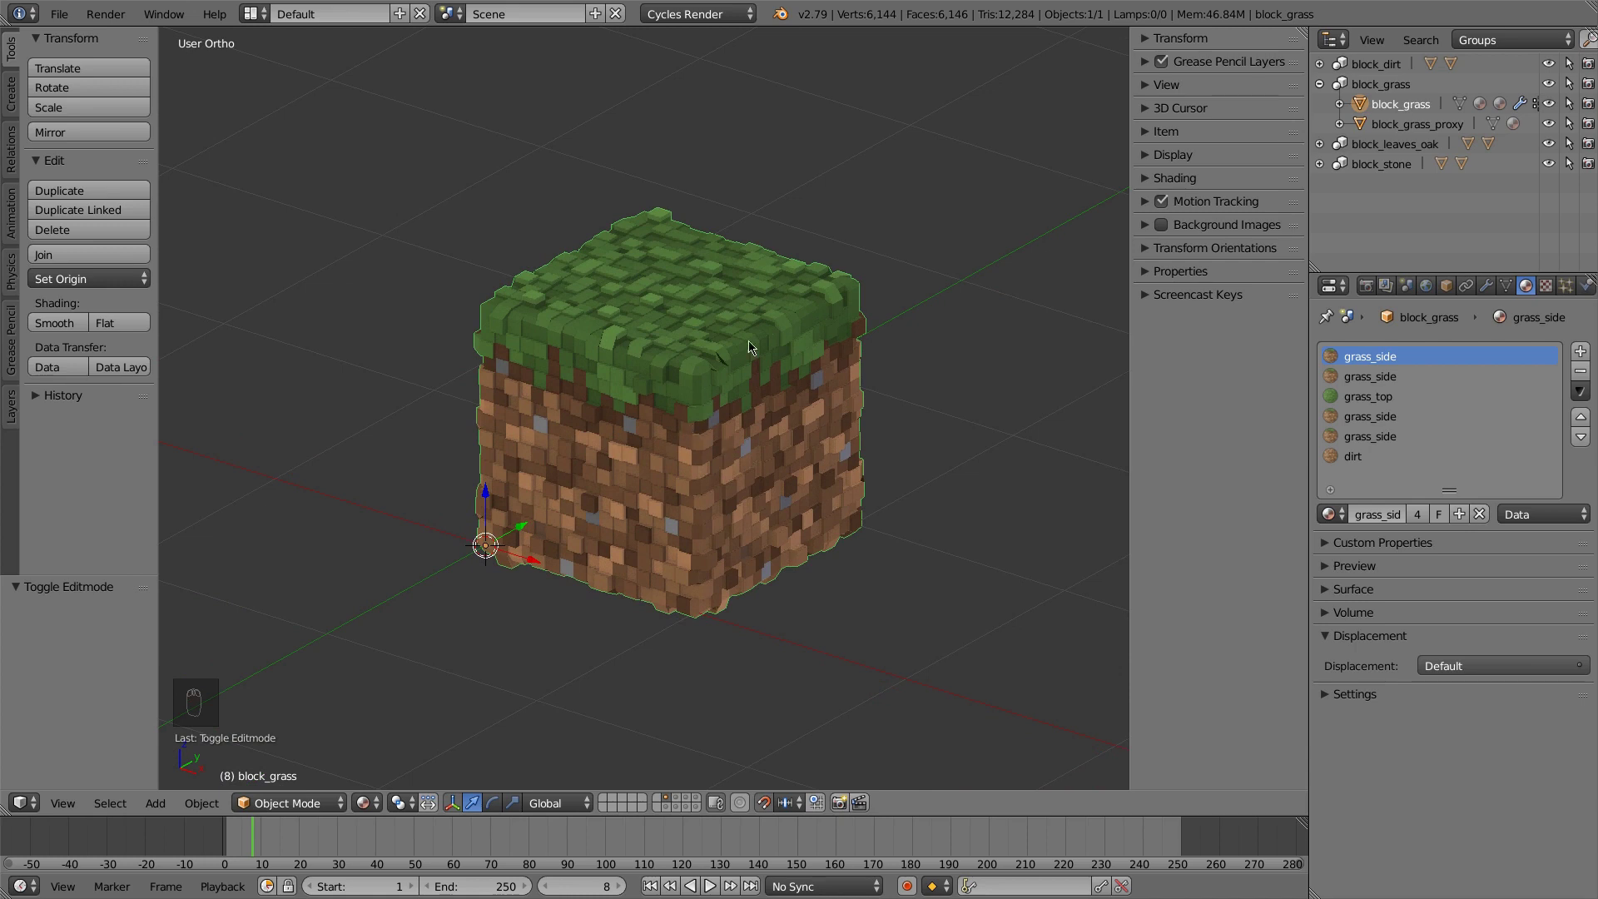
left_click(676, 802)
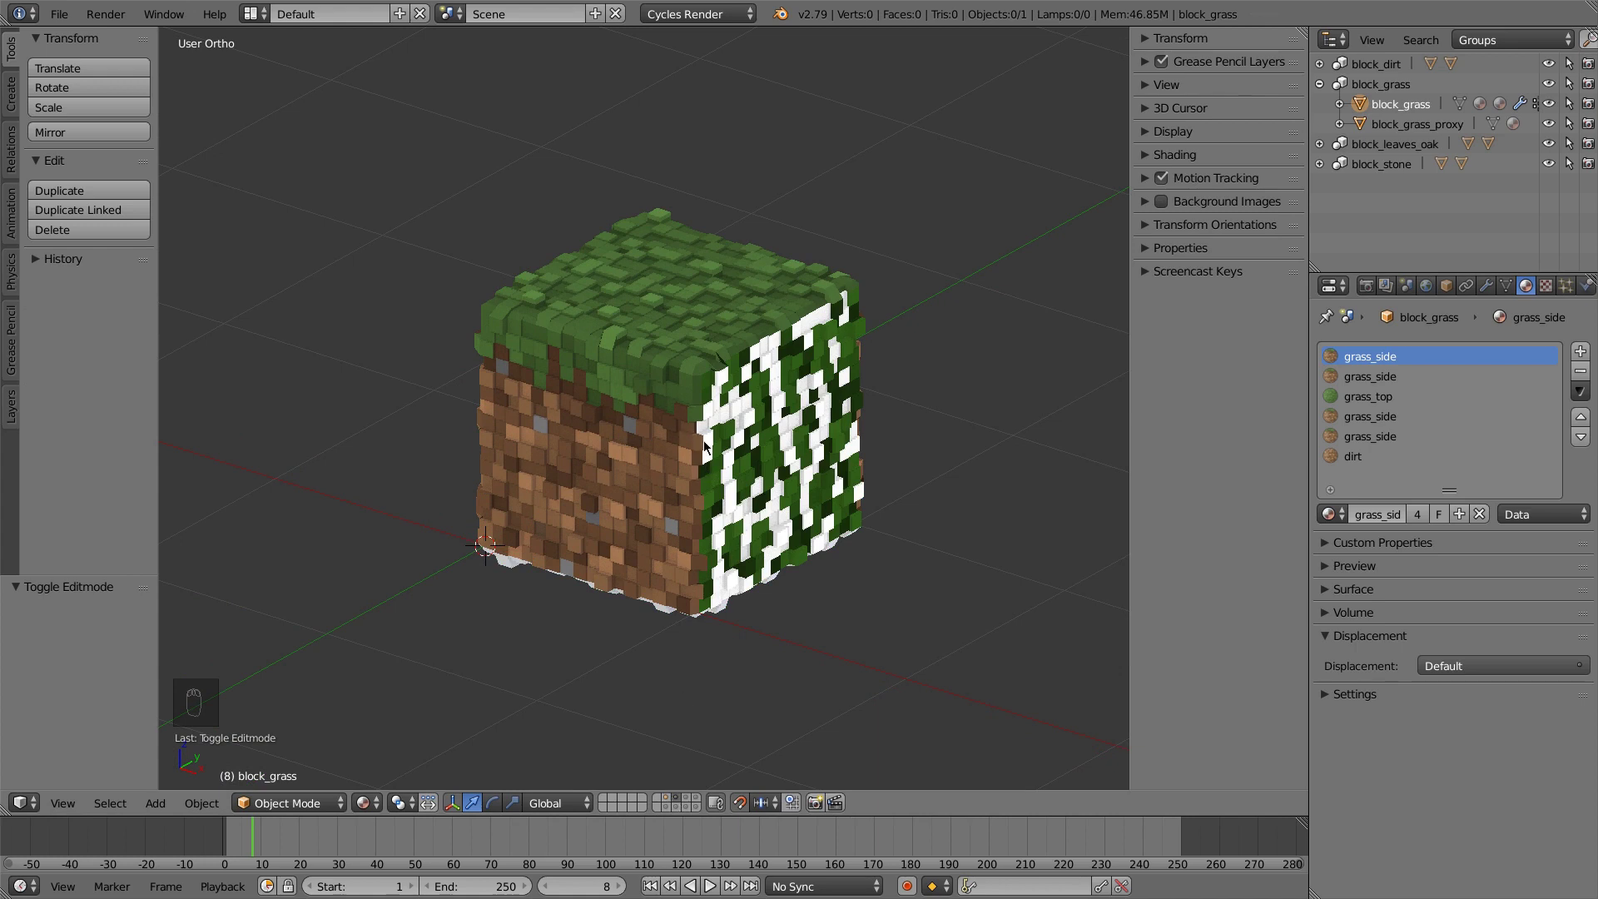
left_click(666, 802)
right_click(725, 415)
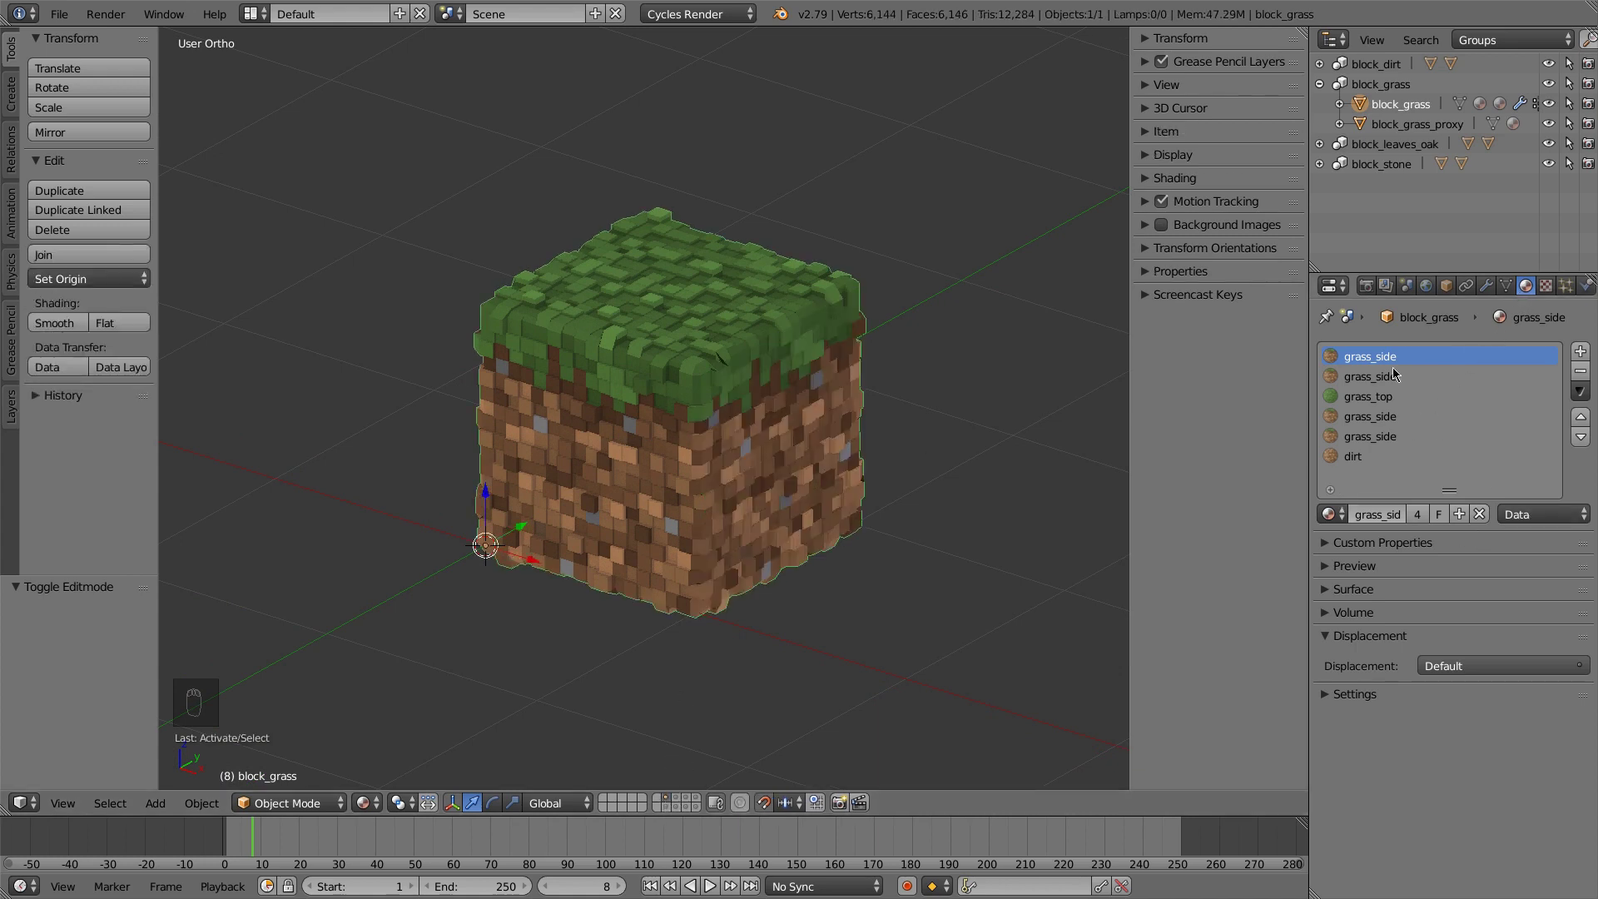
Unlink the materials from all six slots of the grass block
left_click(1480, 514)
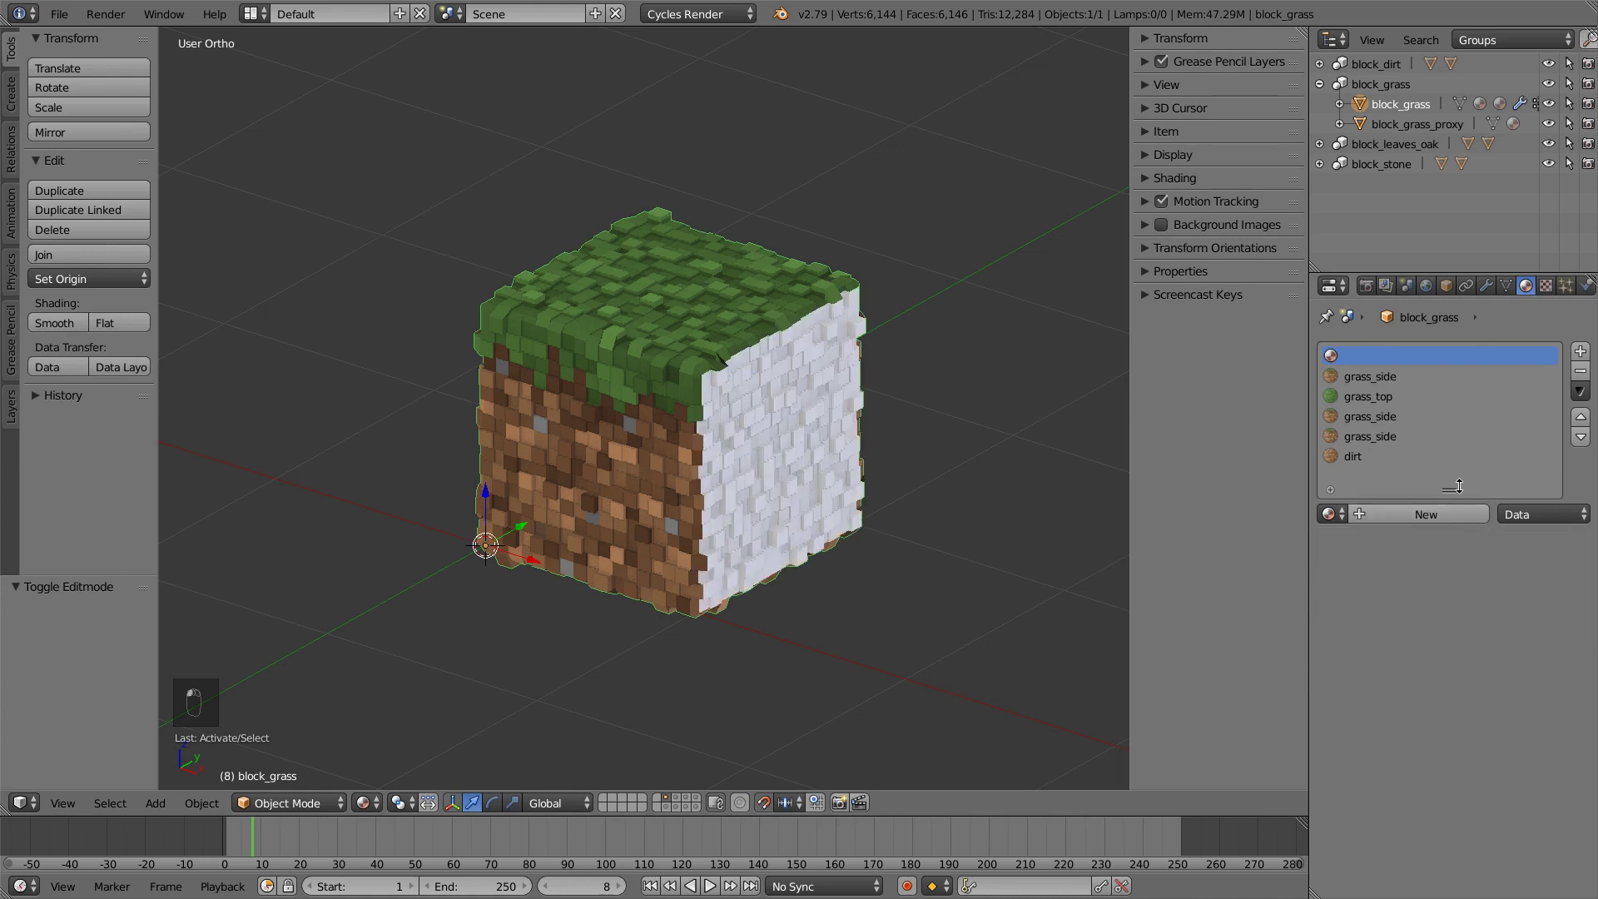
left_click(1481, 515)
left_click(1369, 398)
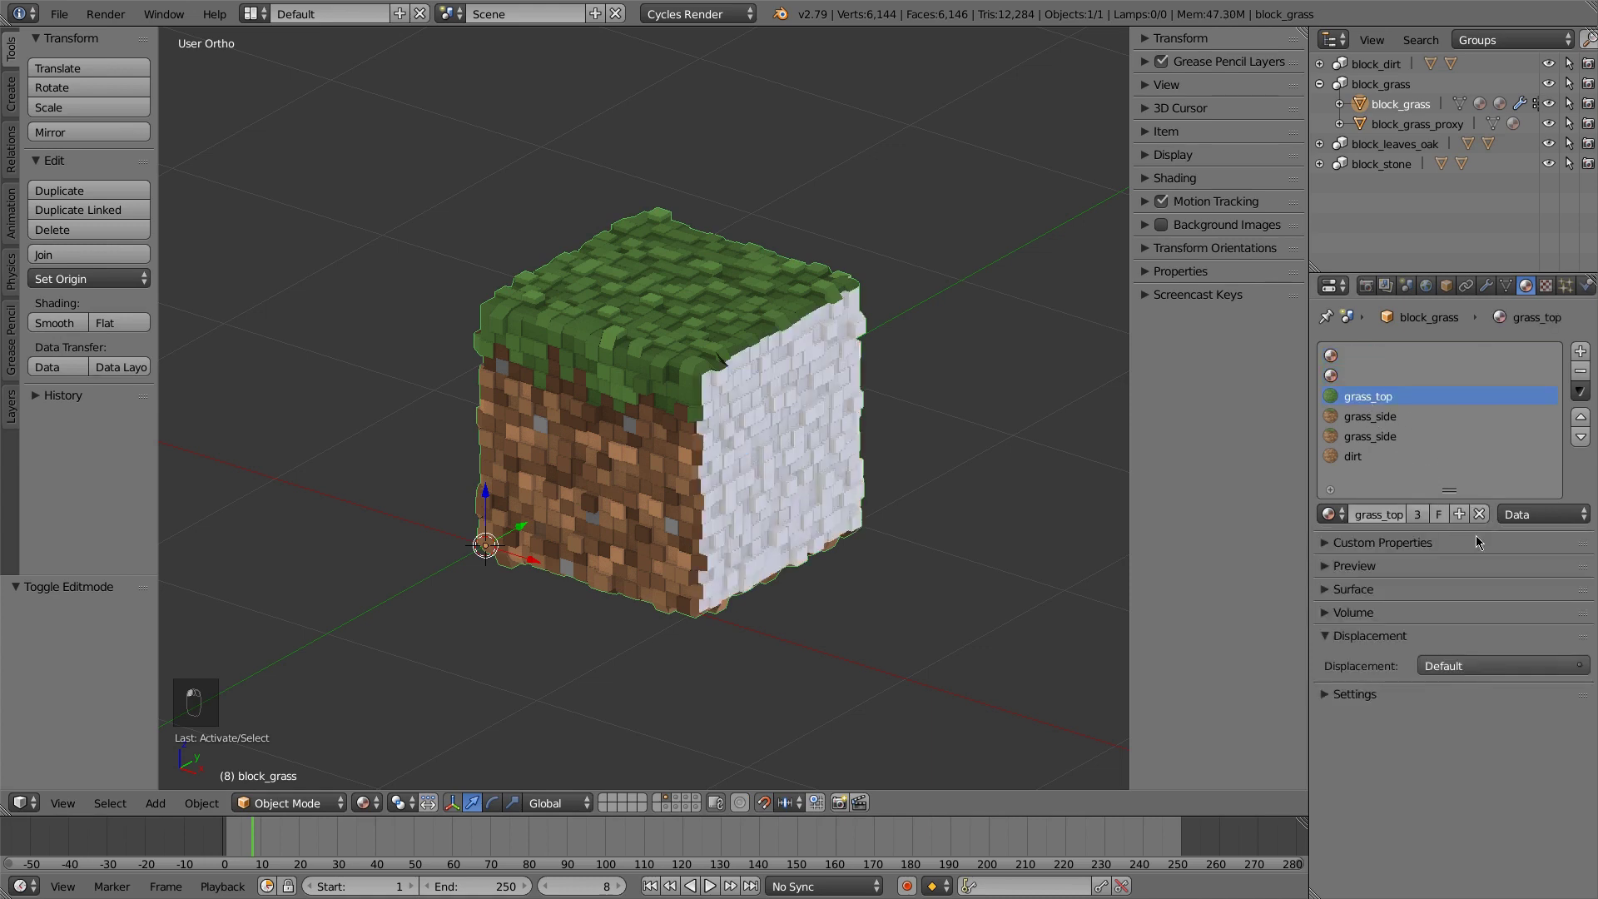
left_click(1480, 514)
left_click(1373, 420)
left_click(1480, 515)
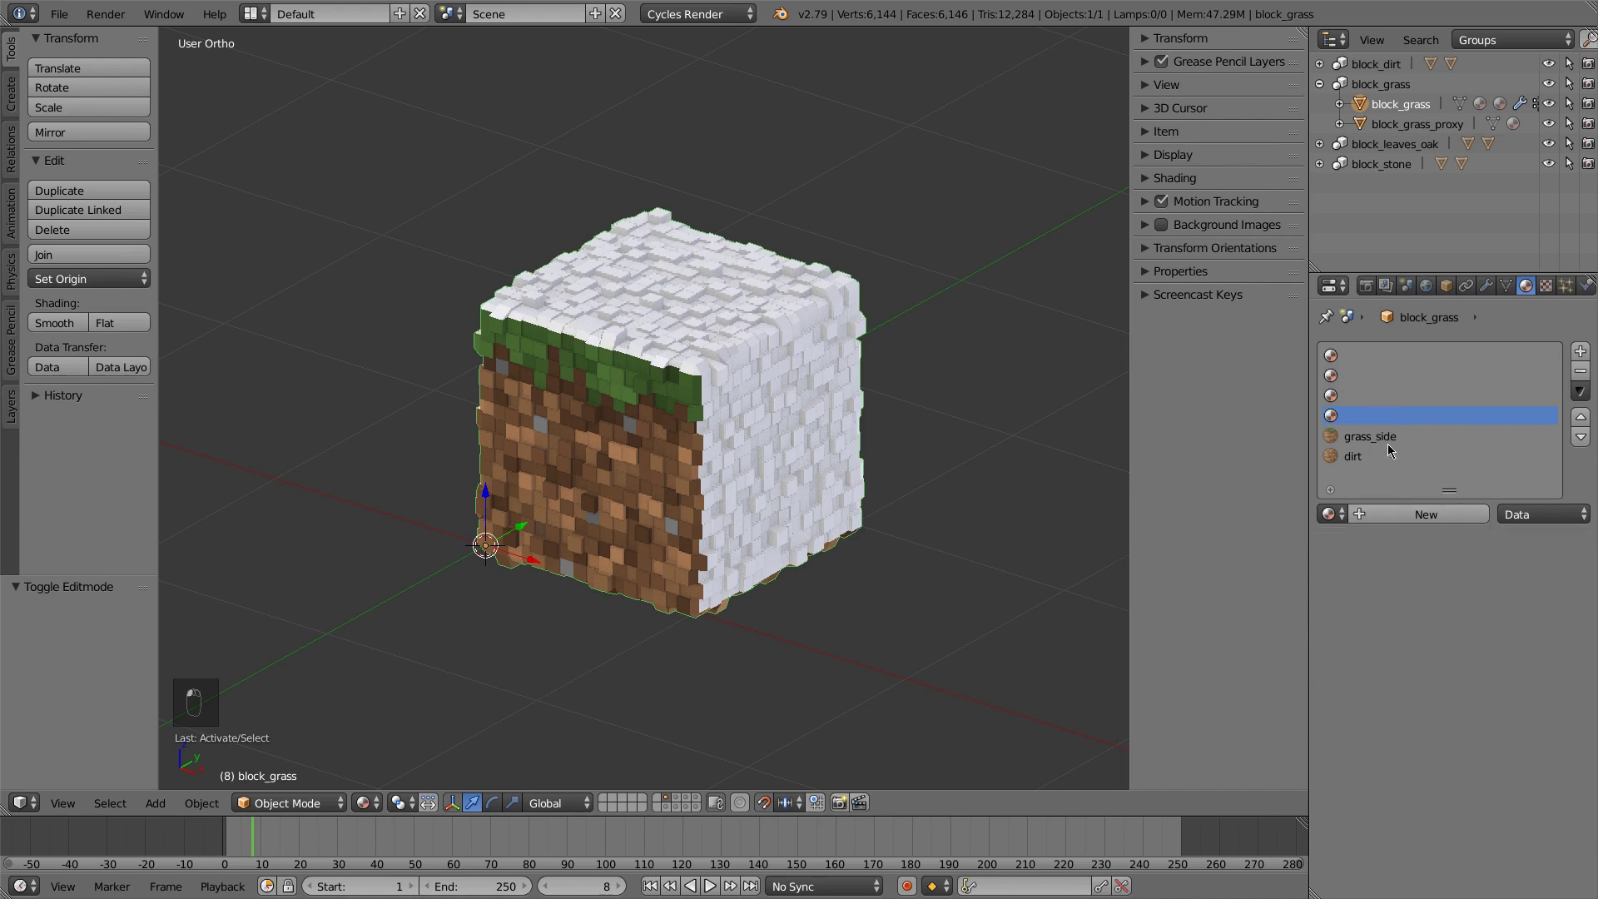
left_click(1377, 436)
left_click(1481, 514)
left_click(1377, 461)
left_click(1481, 514)
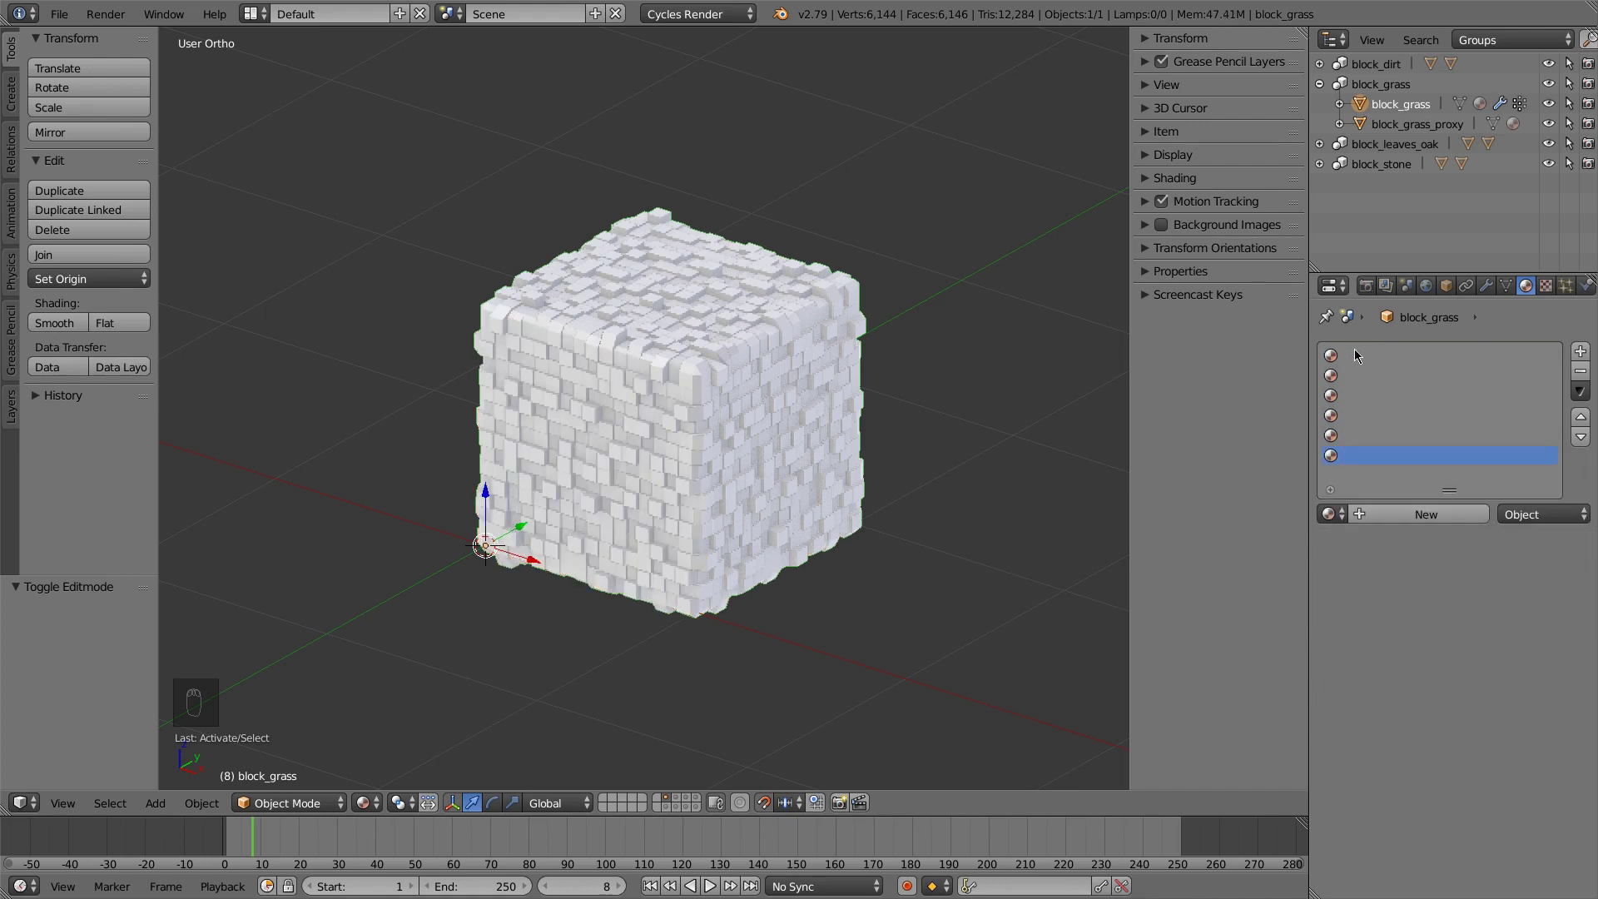
Link the first material slot to Object and assign grass_side to it
left_click(1537, 516)
left_click(1535, 491)
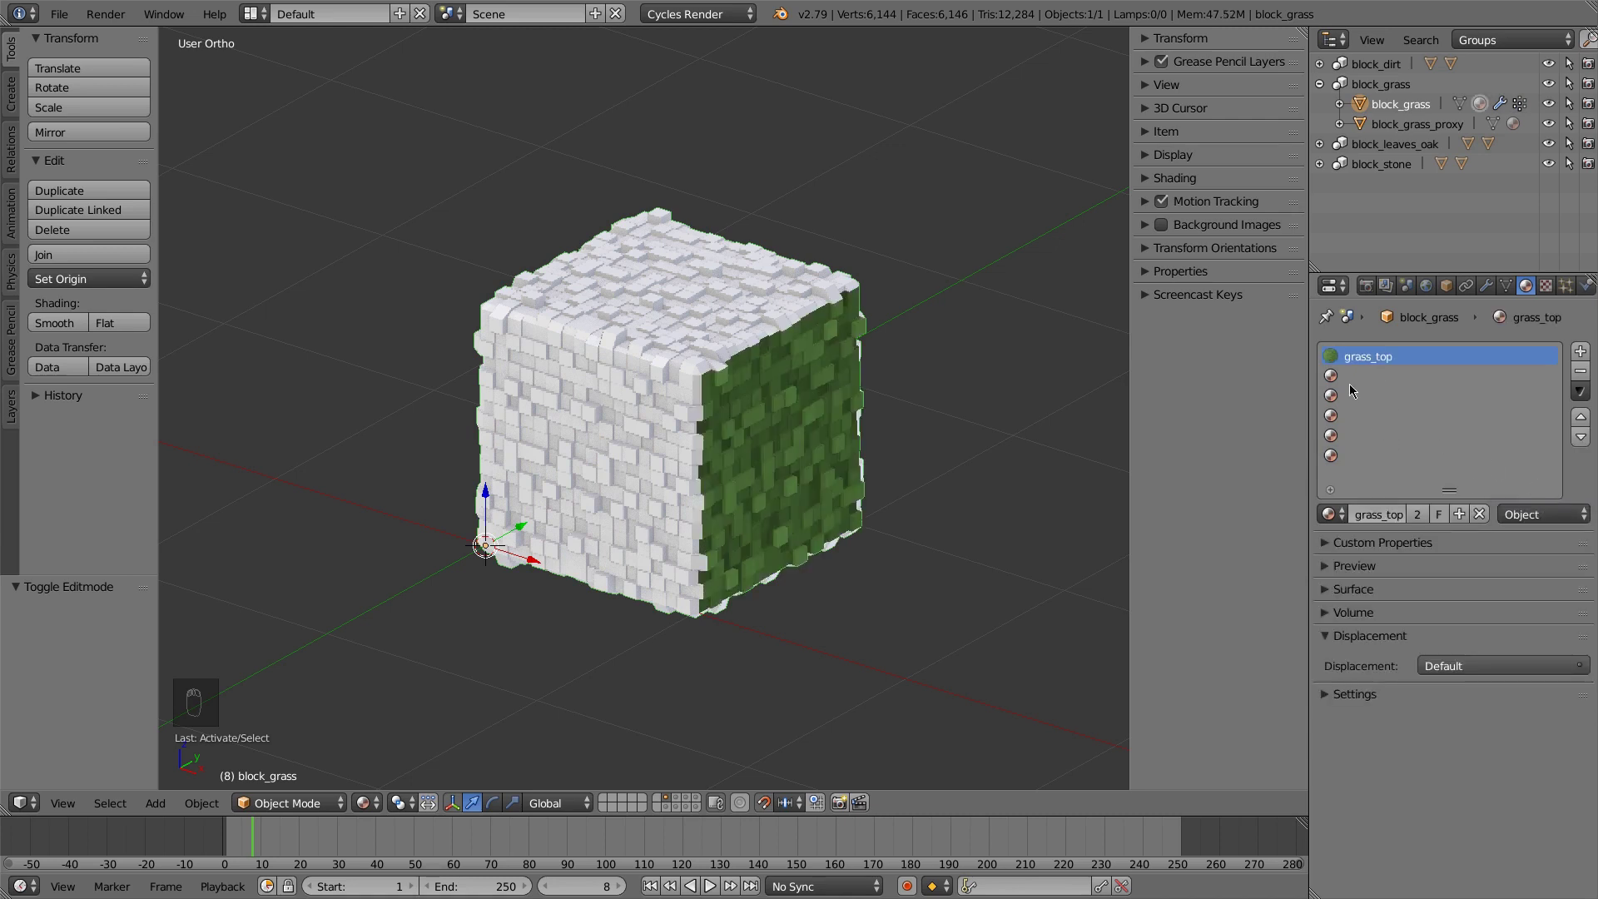
left_click(1331, 513)
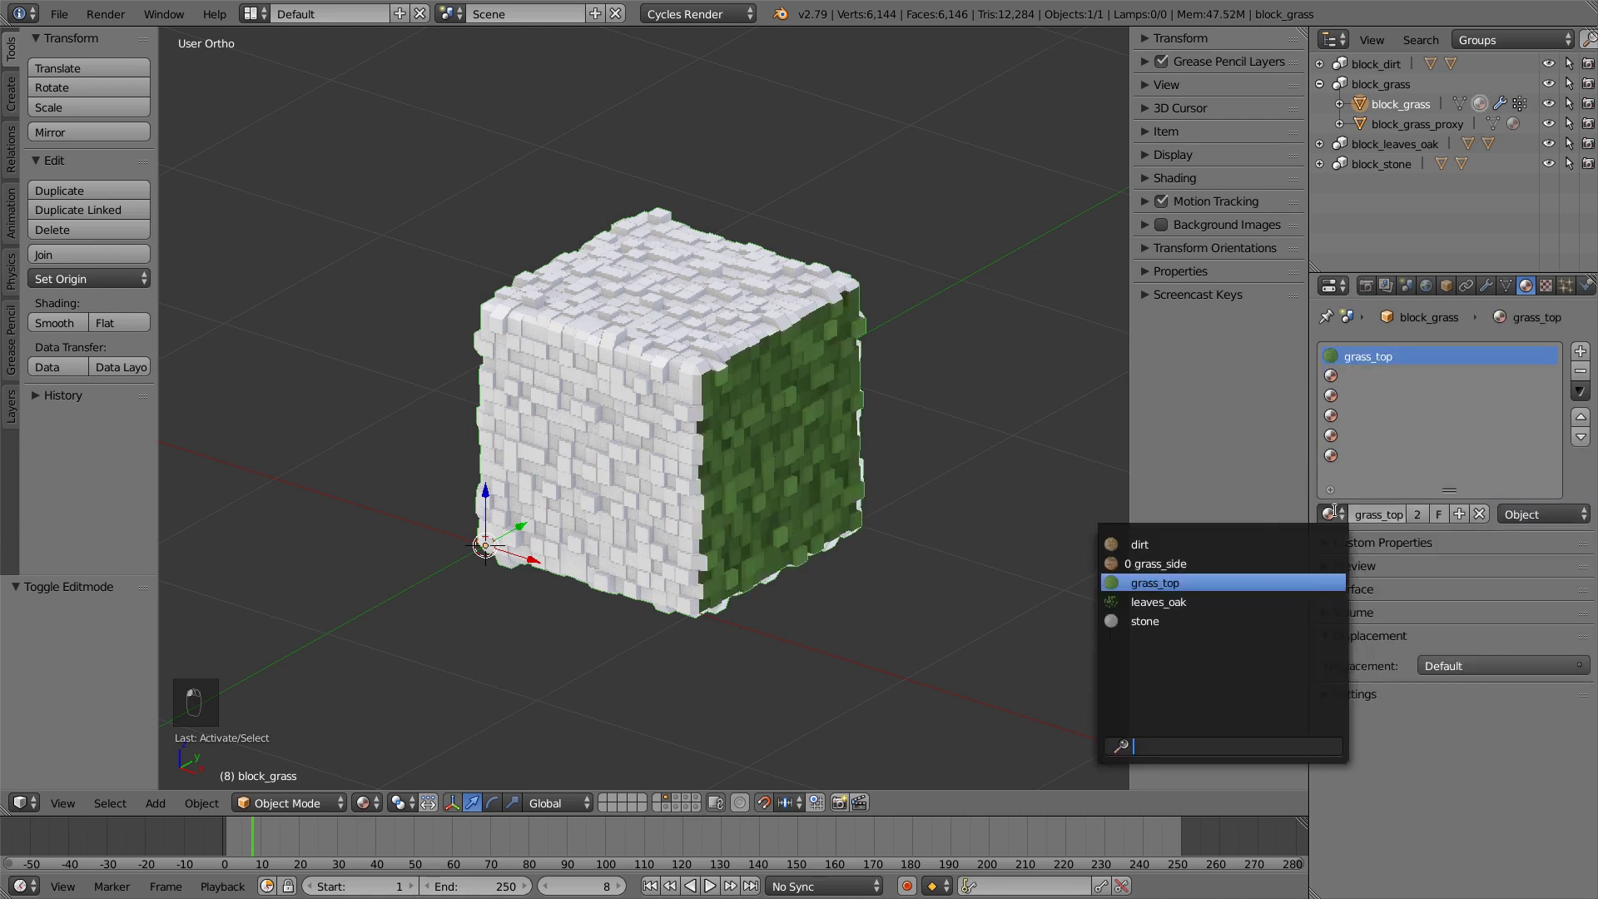
left_click(1205, 565)
Link the second material slot to Object and assign grass_side to it
left_click(1351, 376)
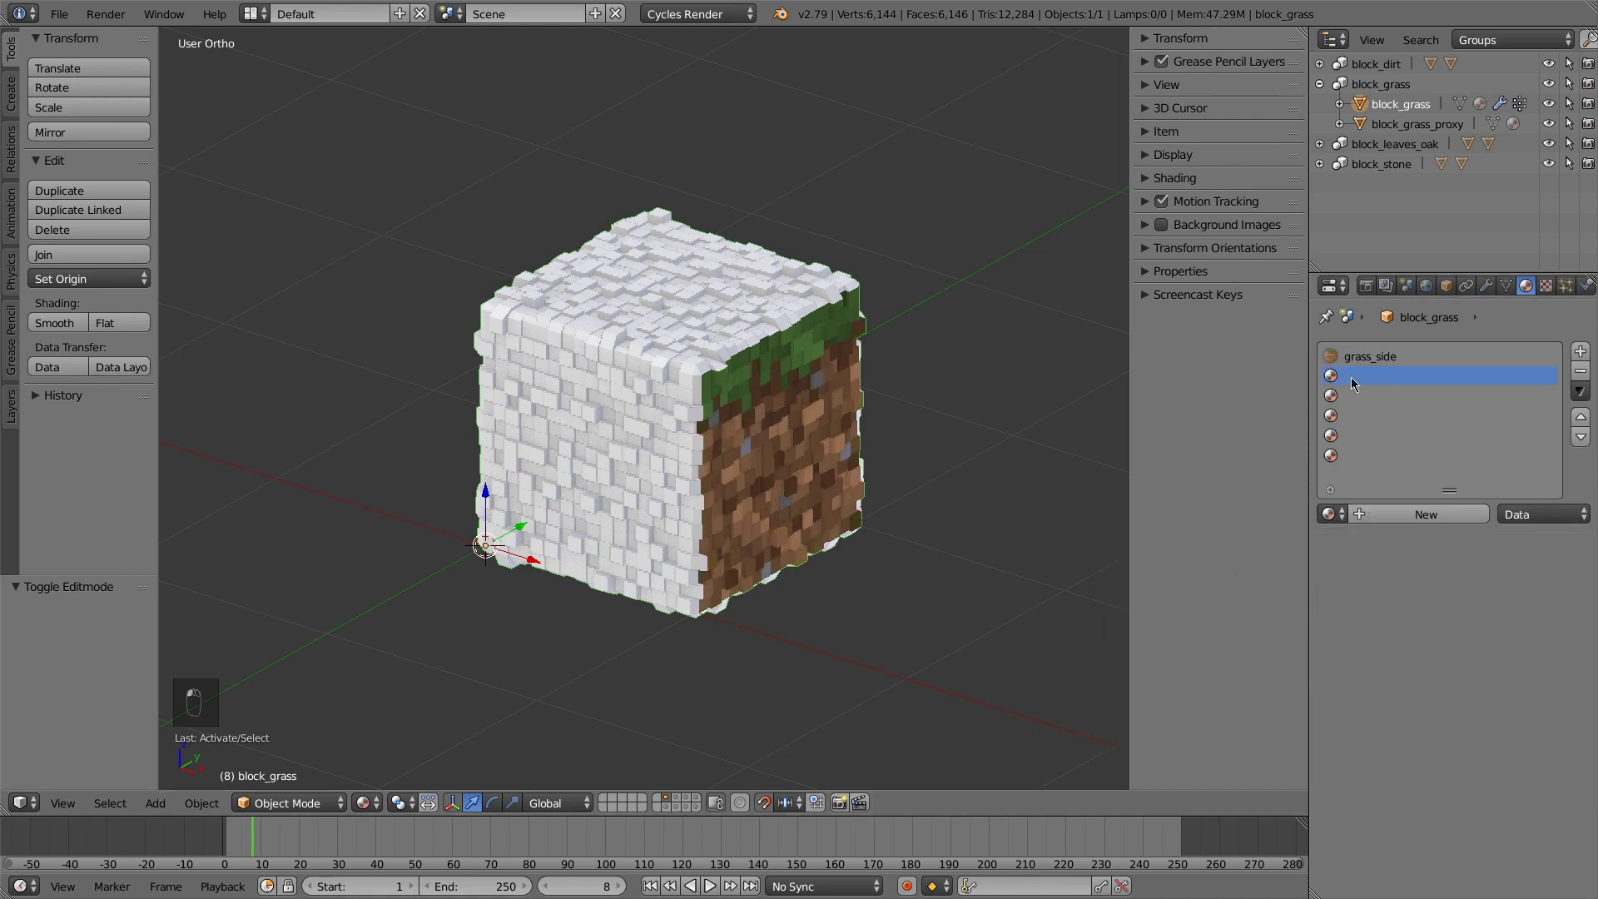
left_click(1531, 516)
left_click(1527, 492)
left_click(1331, 516)
left_click(1247, 566)
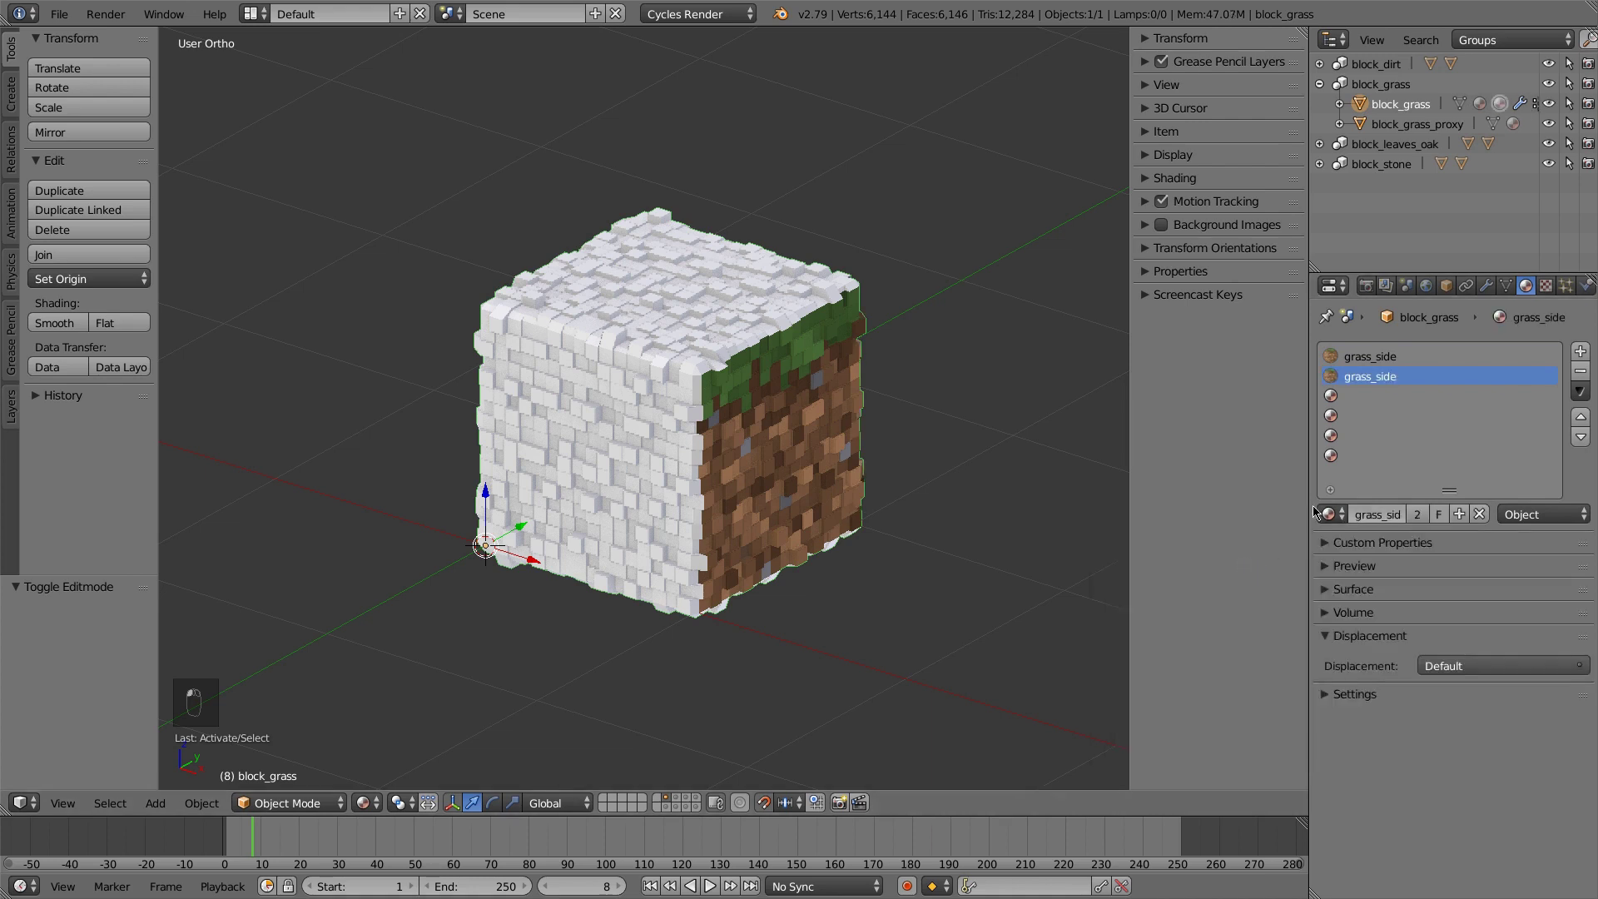
Link the third material slot of the grass block to Object and assign grass_top to it
left_click(1355, 397)
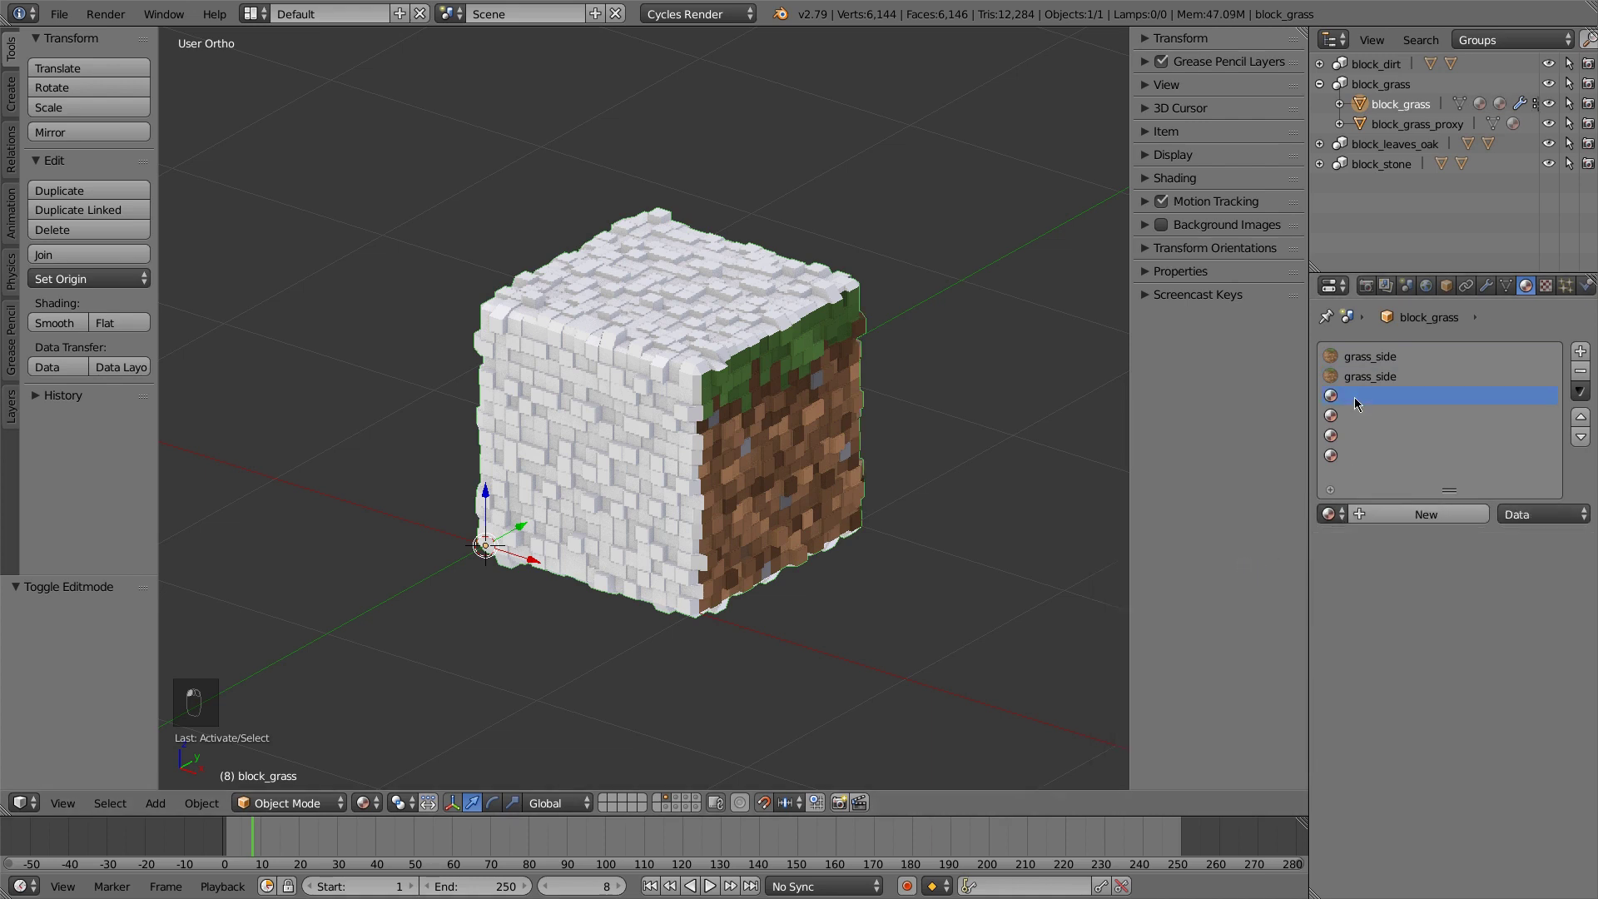
left_click(1531, 514)
left_click(1530, 491)
left_click(1331, 515)
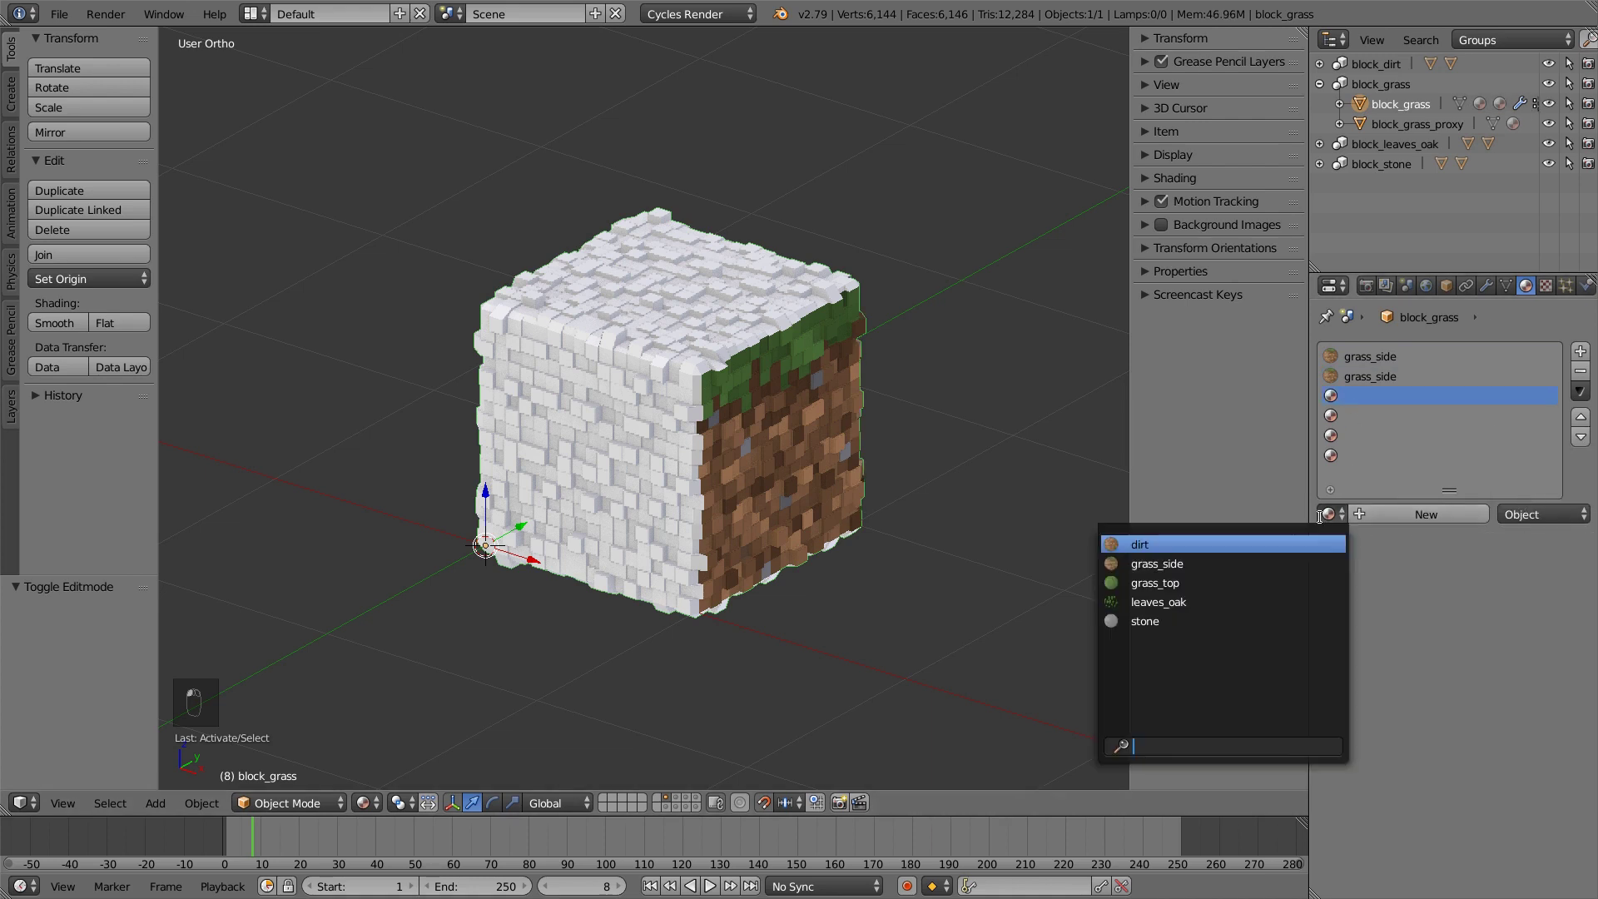
left_click(1187, 583)
Link the fourth material slot of the grass block to Object and assign grass_side to it
left_click(1351, 416)
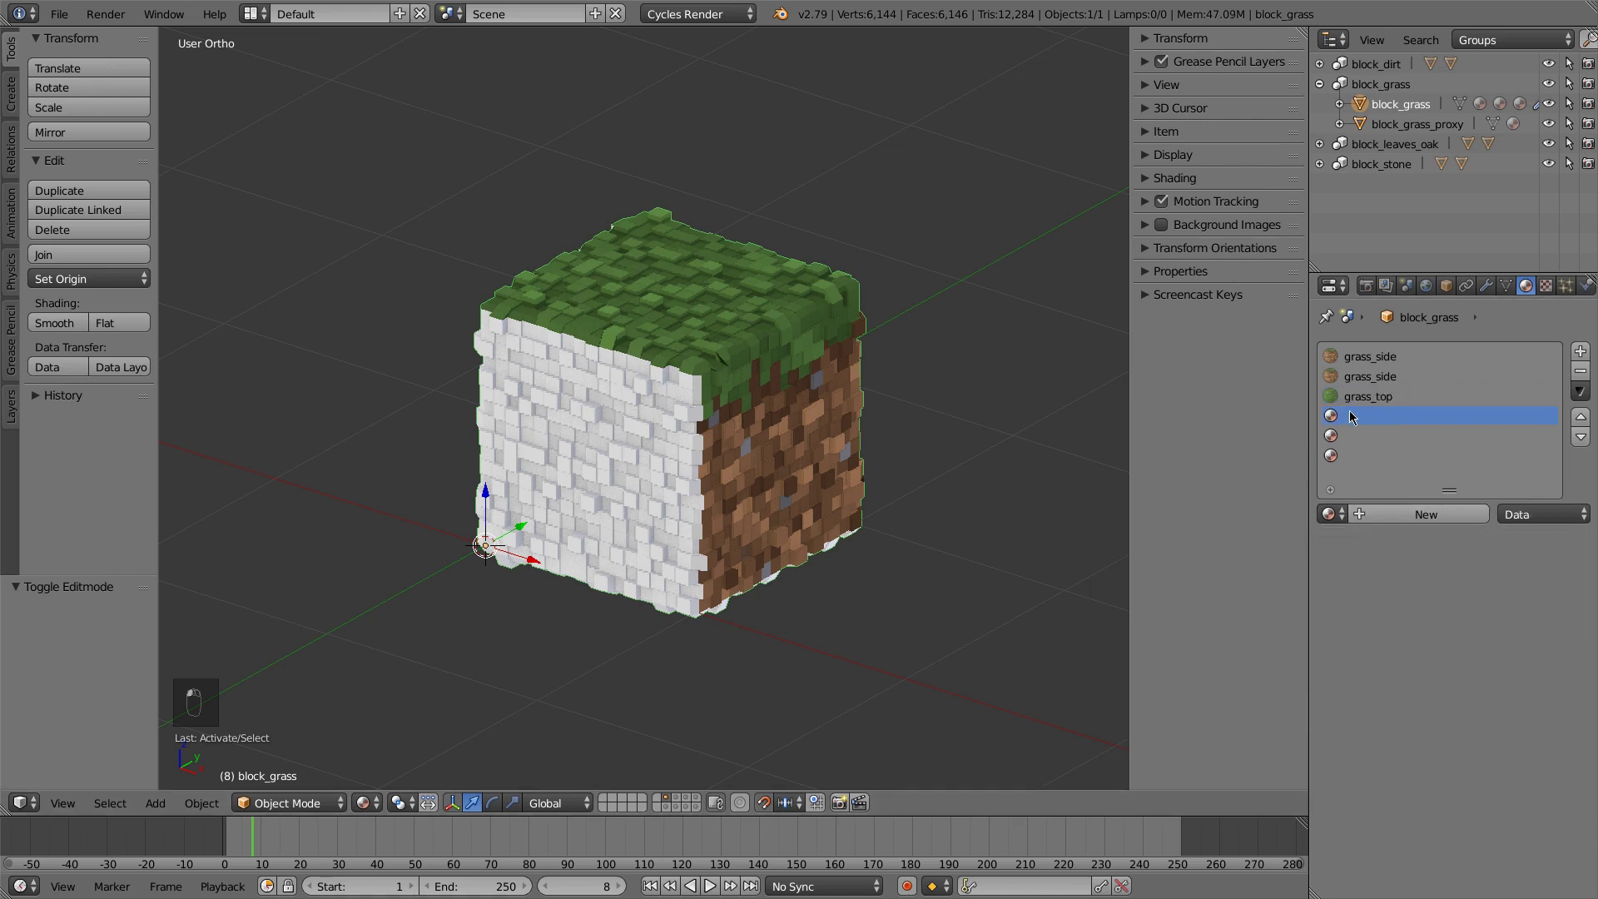
left_click(1535, 514)
left_click(1529, 492)
left_click(1332, 514)
left_click(1196, 563)
Link the fifth material slot of the grass block to Object and assign grass_side to it
left_click(1350, 436)
left_click(1535, 514)
left_click(1529, 492)
left_click(1332, 514)
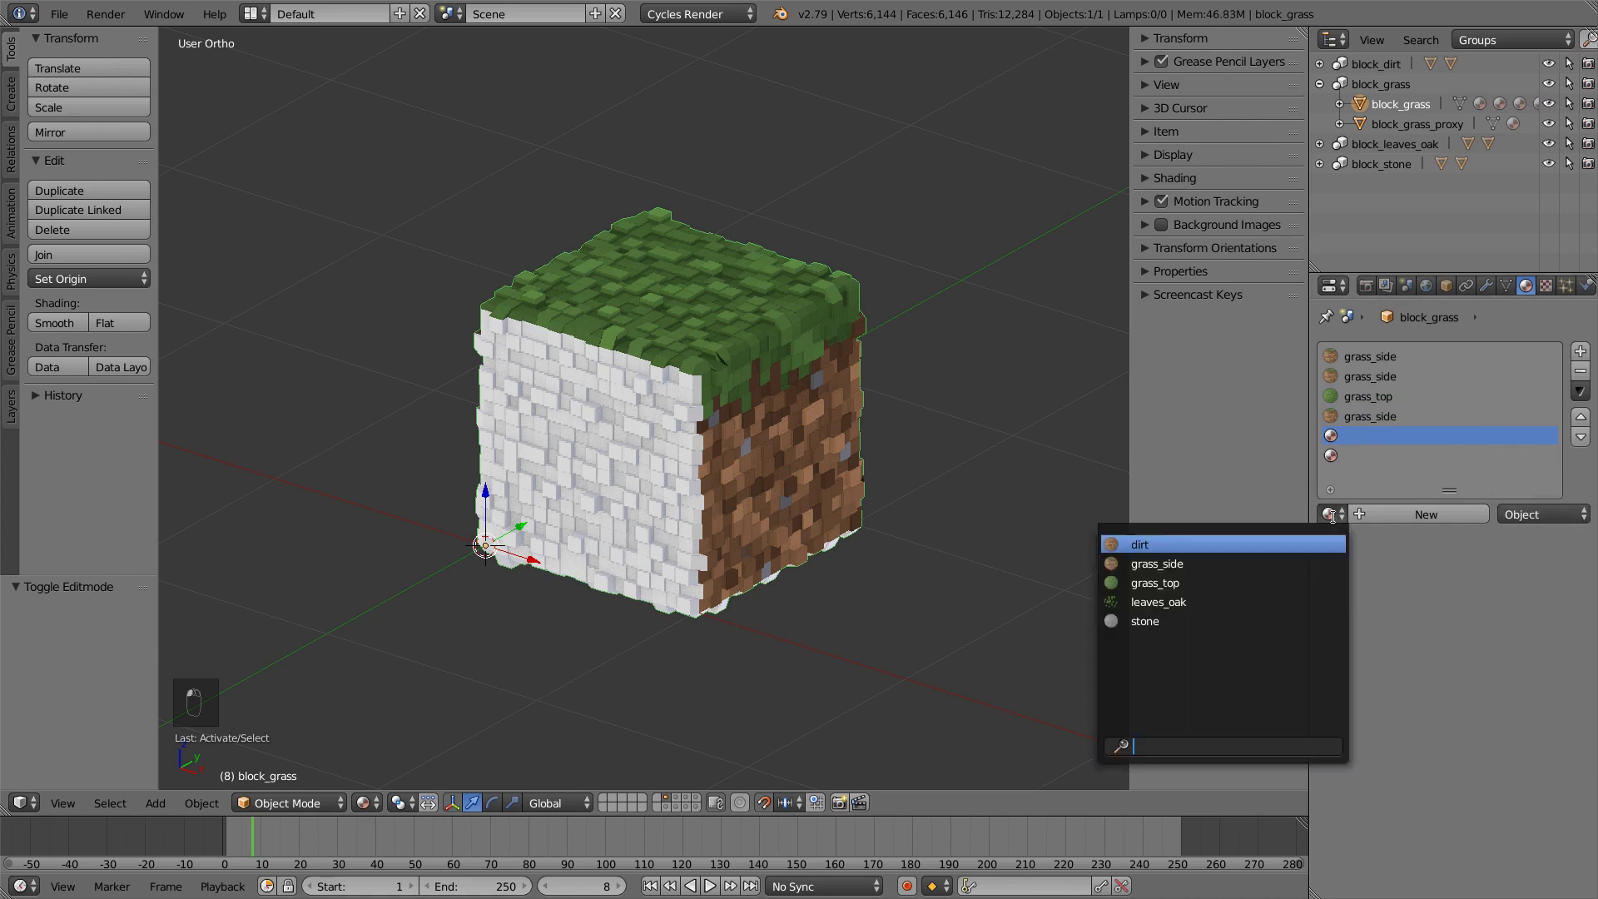
left_click(1298, 563)
Link the sixth material slot of the grass block to Object and assign dirt to it
left_click(1370, 456)
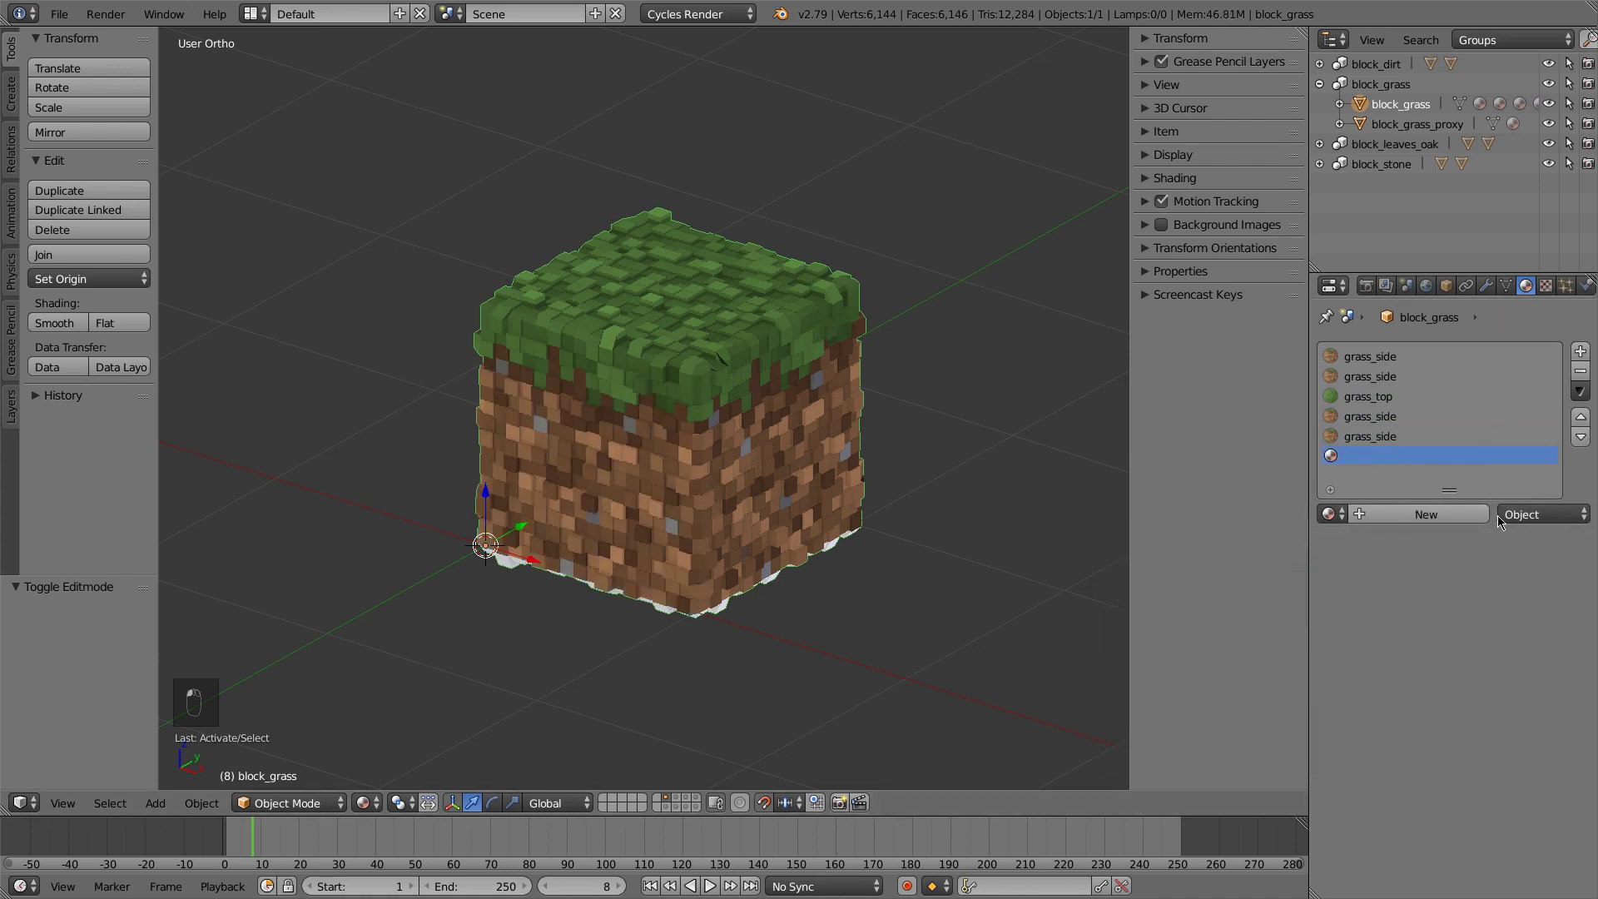
left_click(1330, 515)
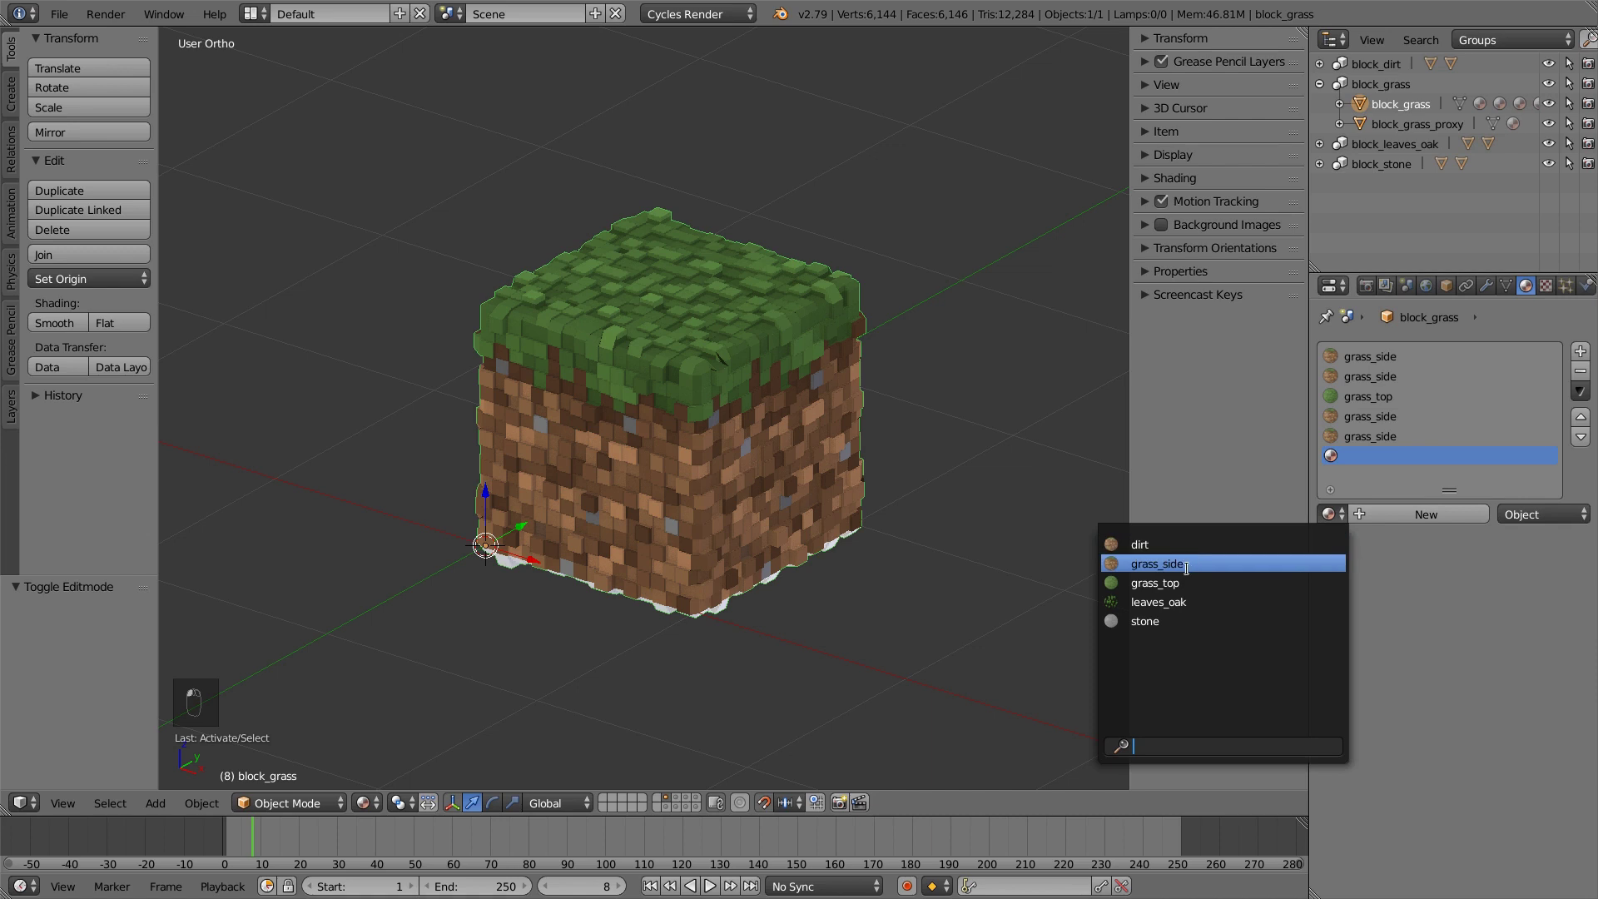
left_click(1549, 515)
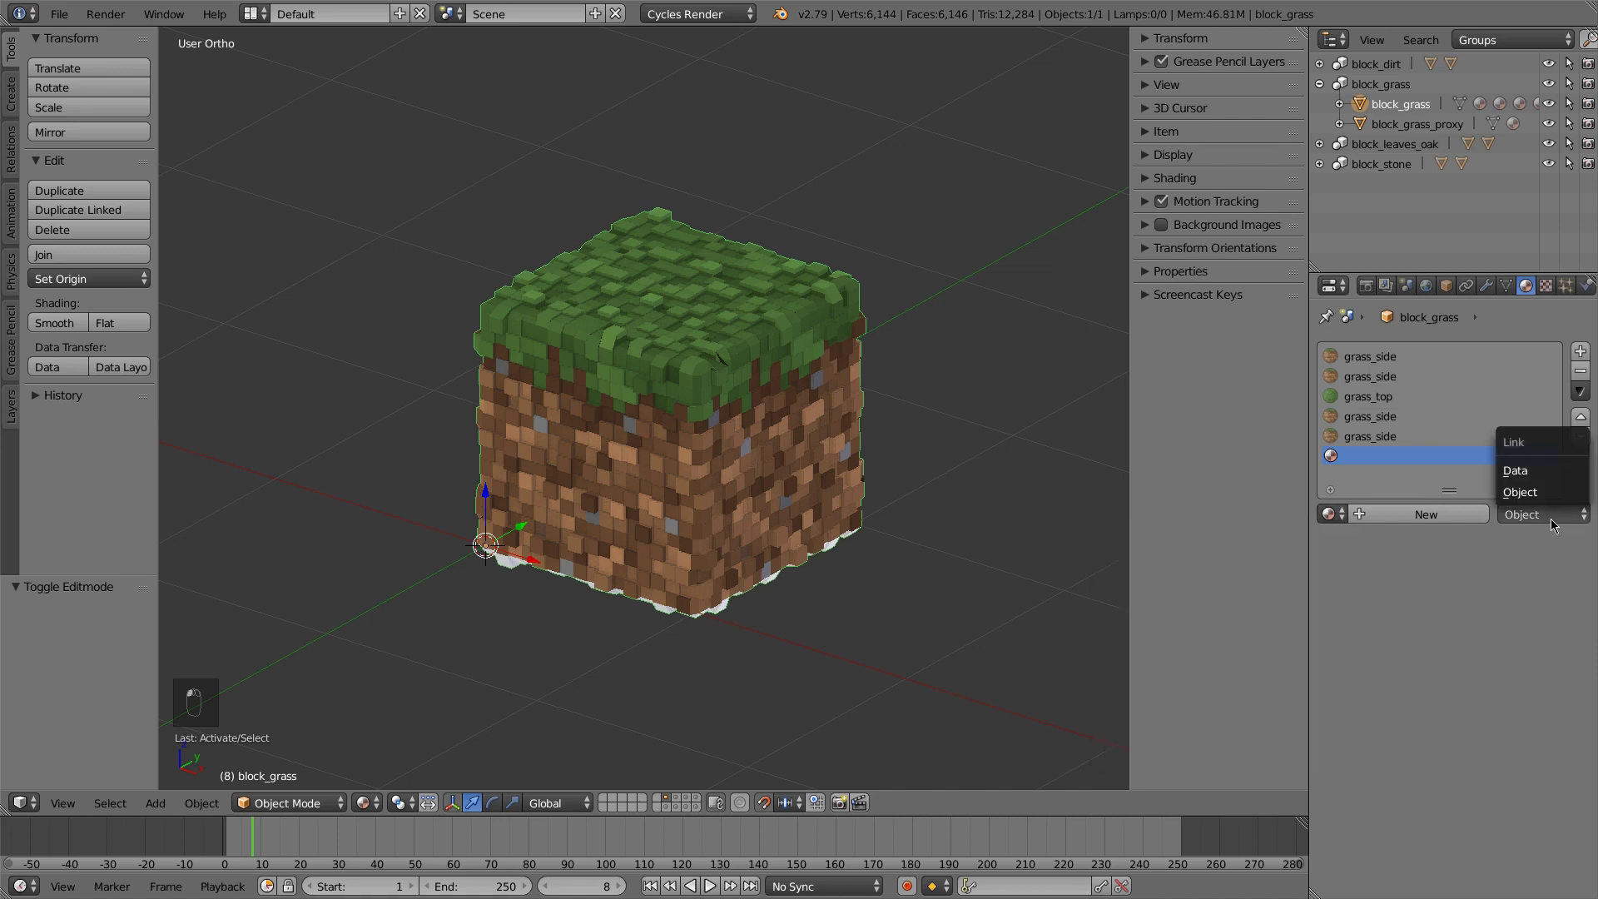
left_click(1537, 490)
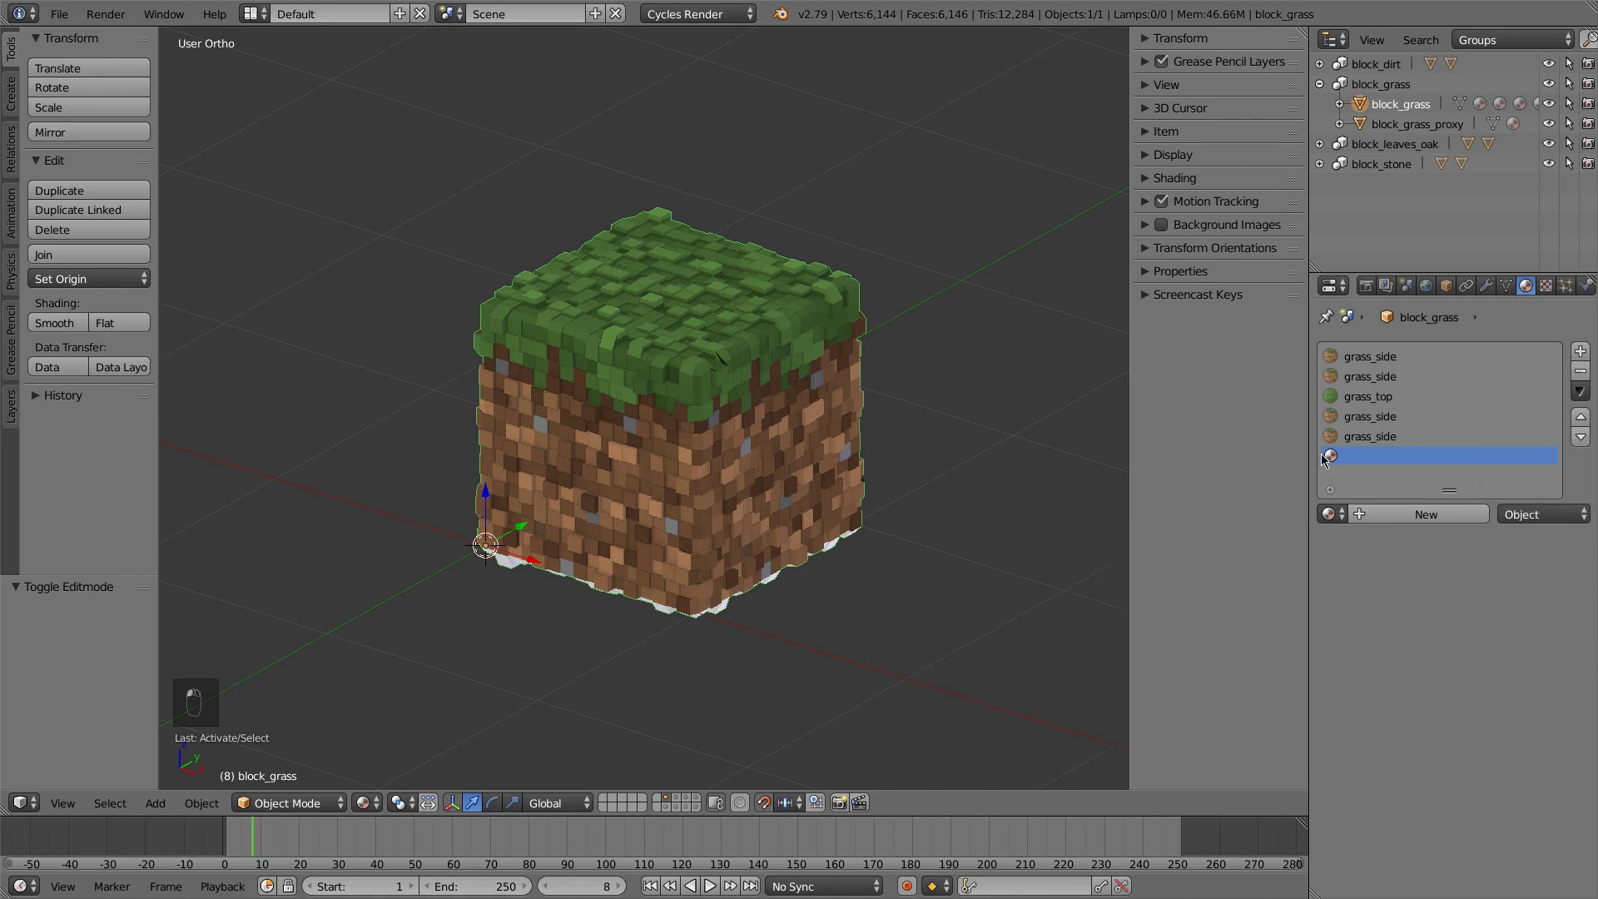
left_click(1332, 514)
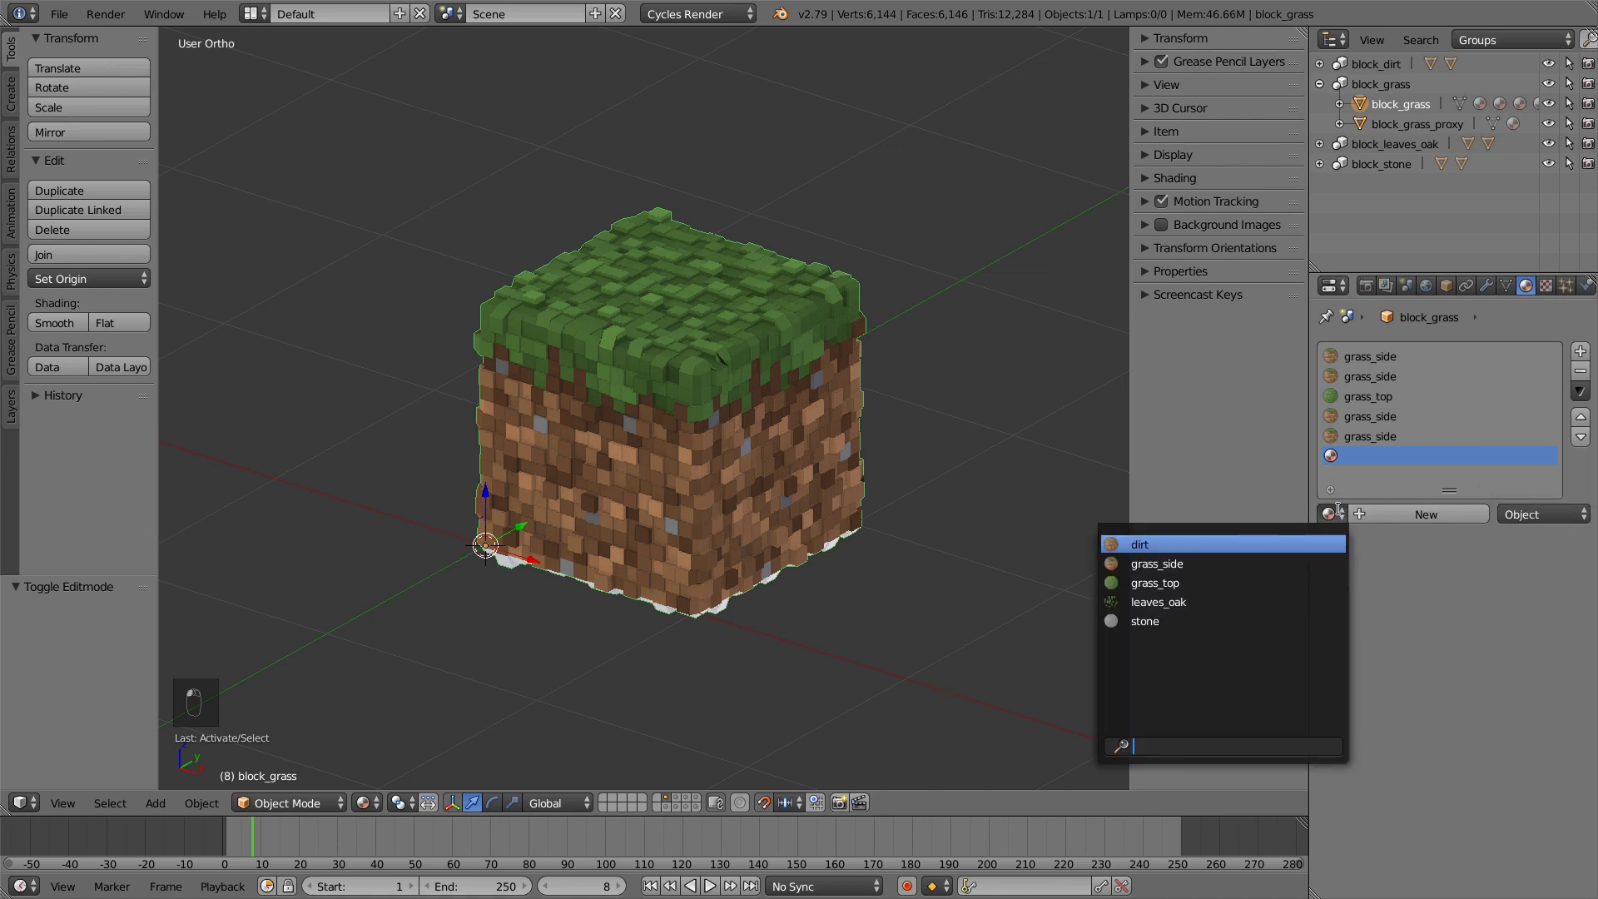
left_click(1172, 546)
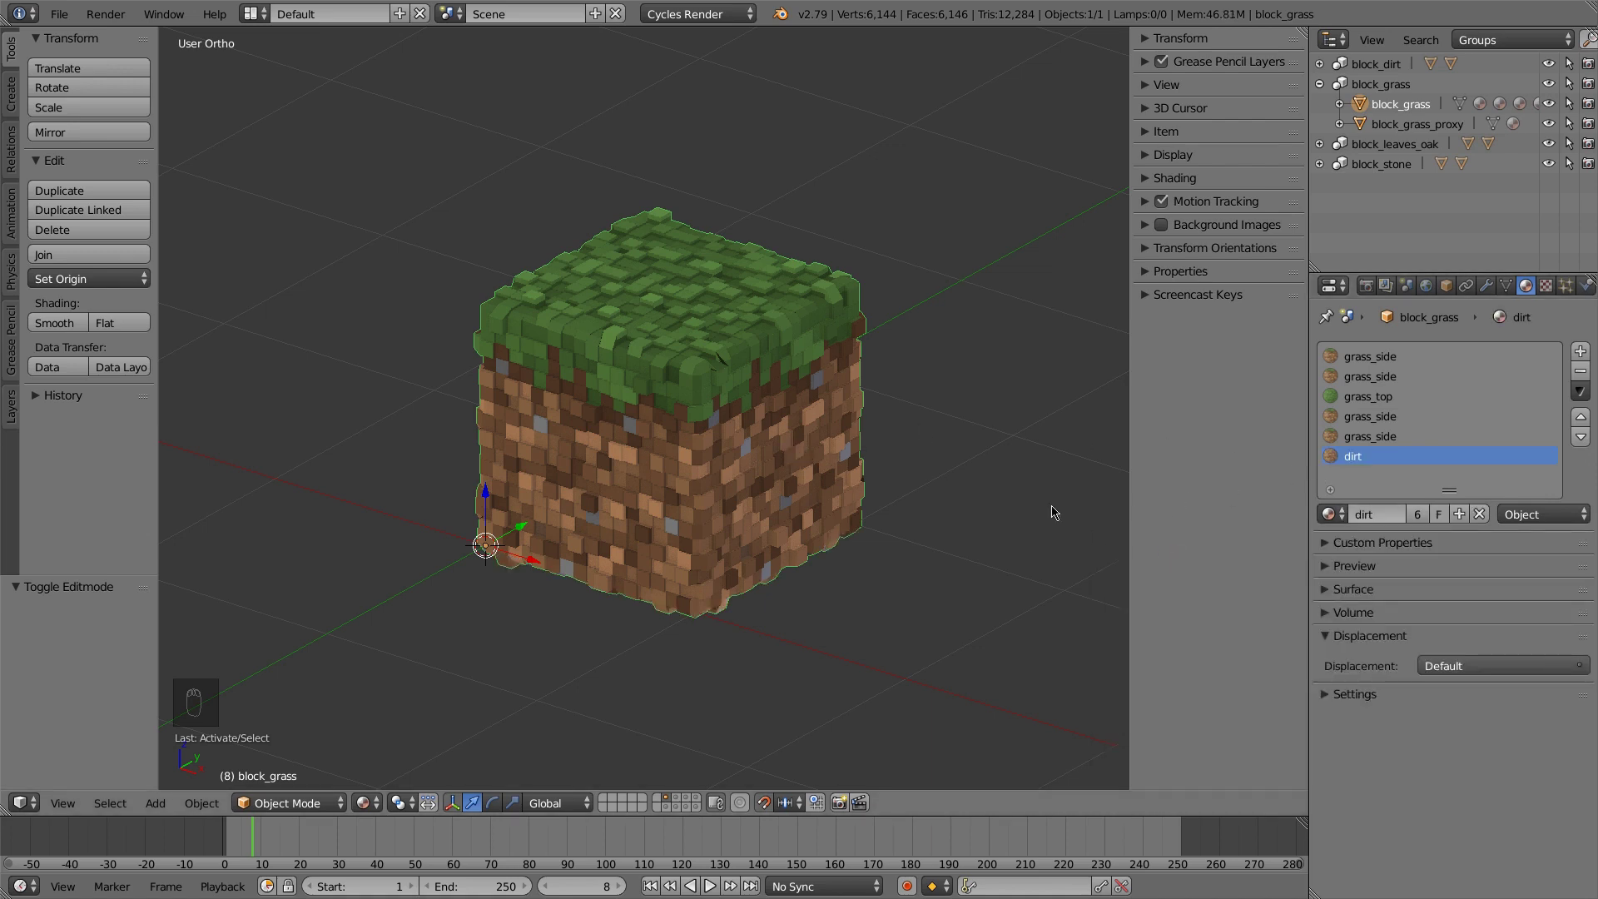
middle_click_drag(731, 463, 726, 488, "shift")
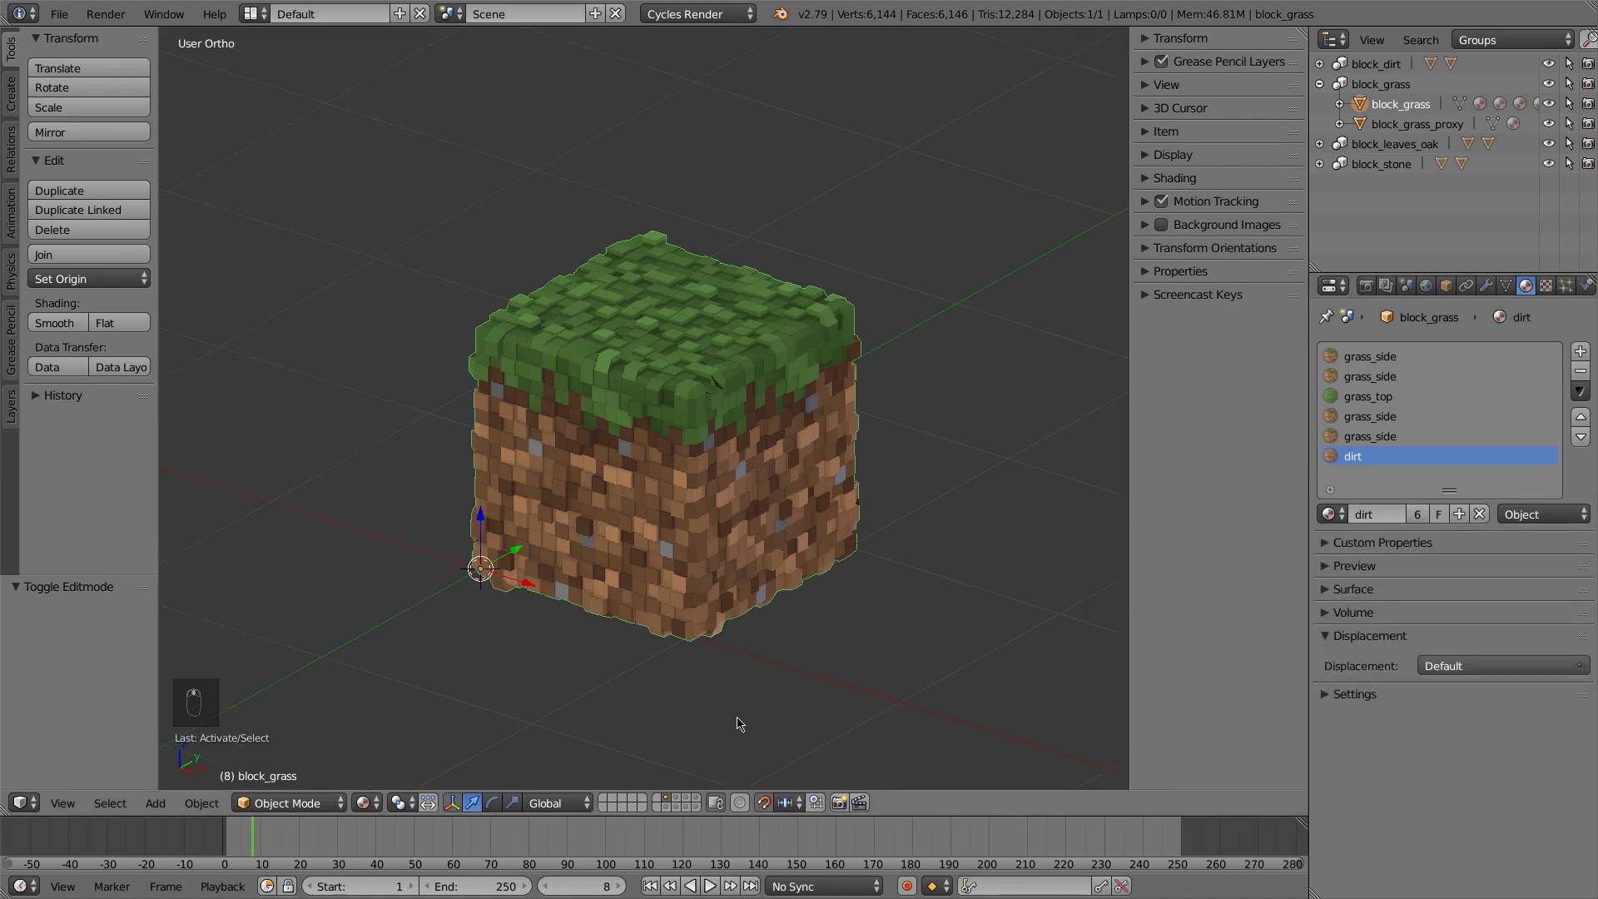
Select block_leaves_oak on its layer, link its second material slot to Object and assign leaves_oak
left_click(678, 801)
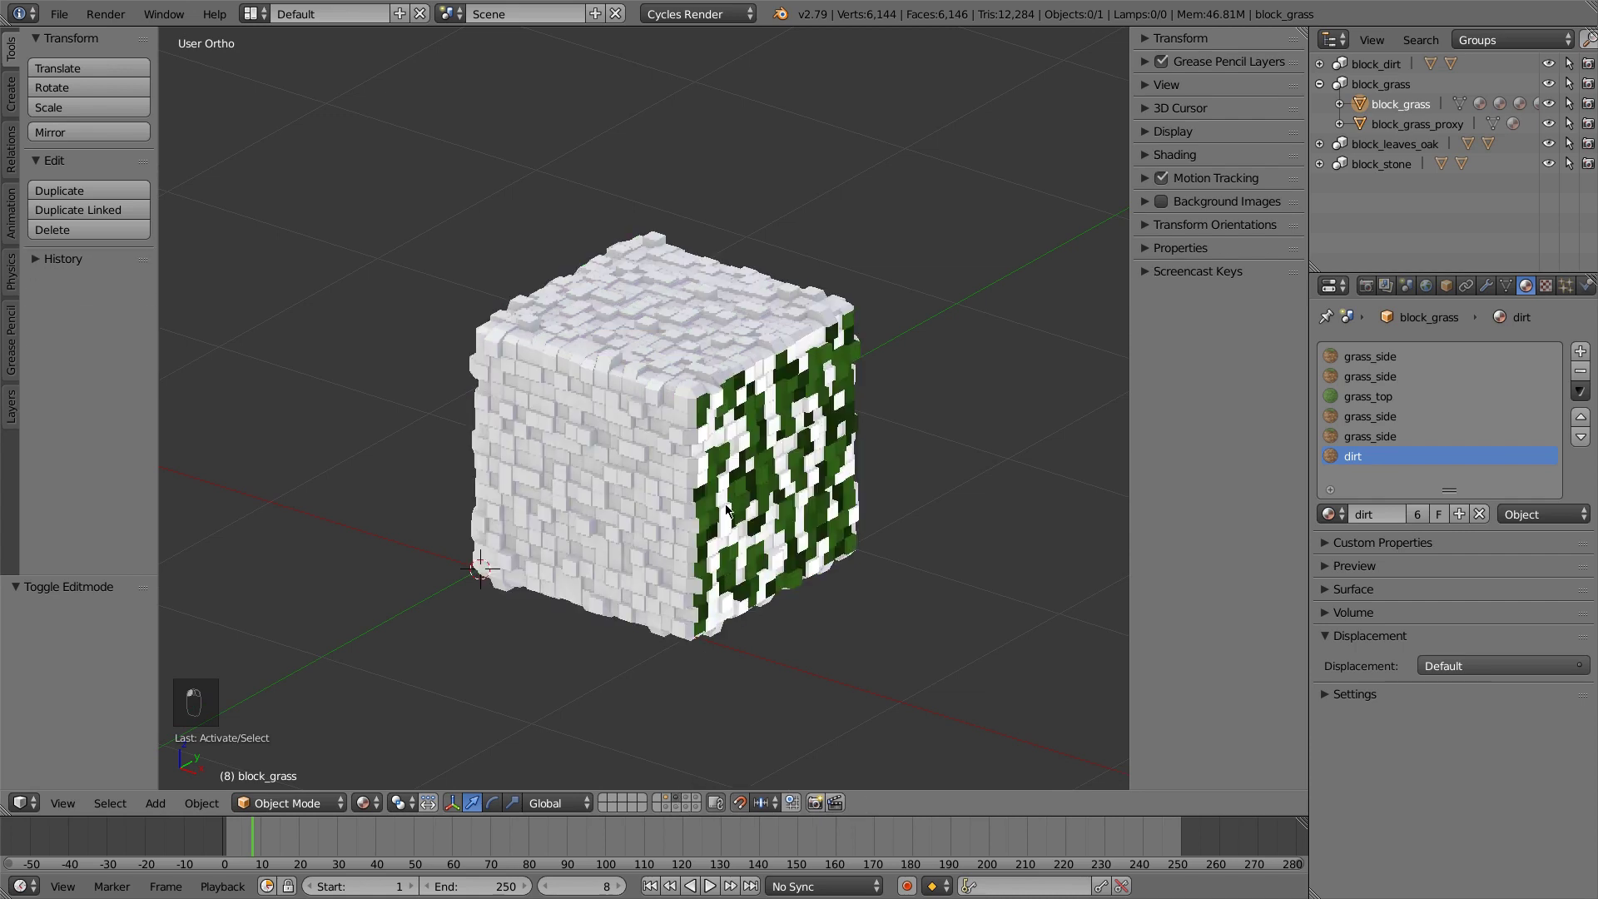
right_click(731, 446)
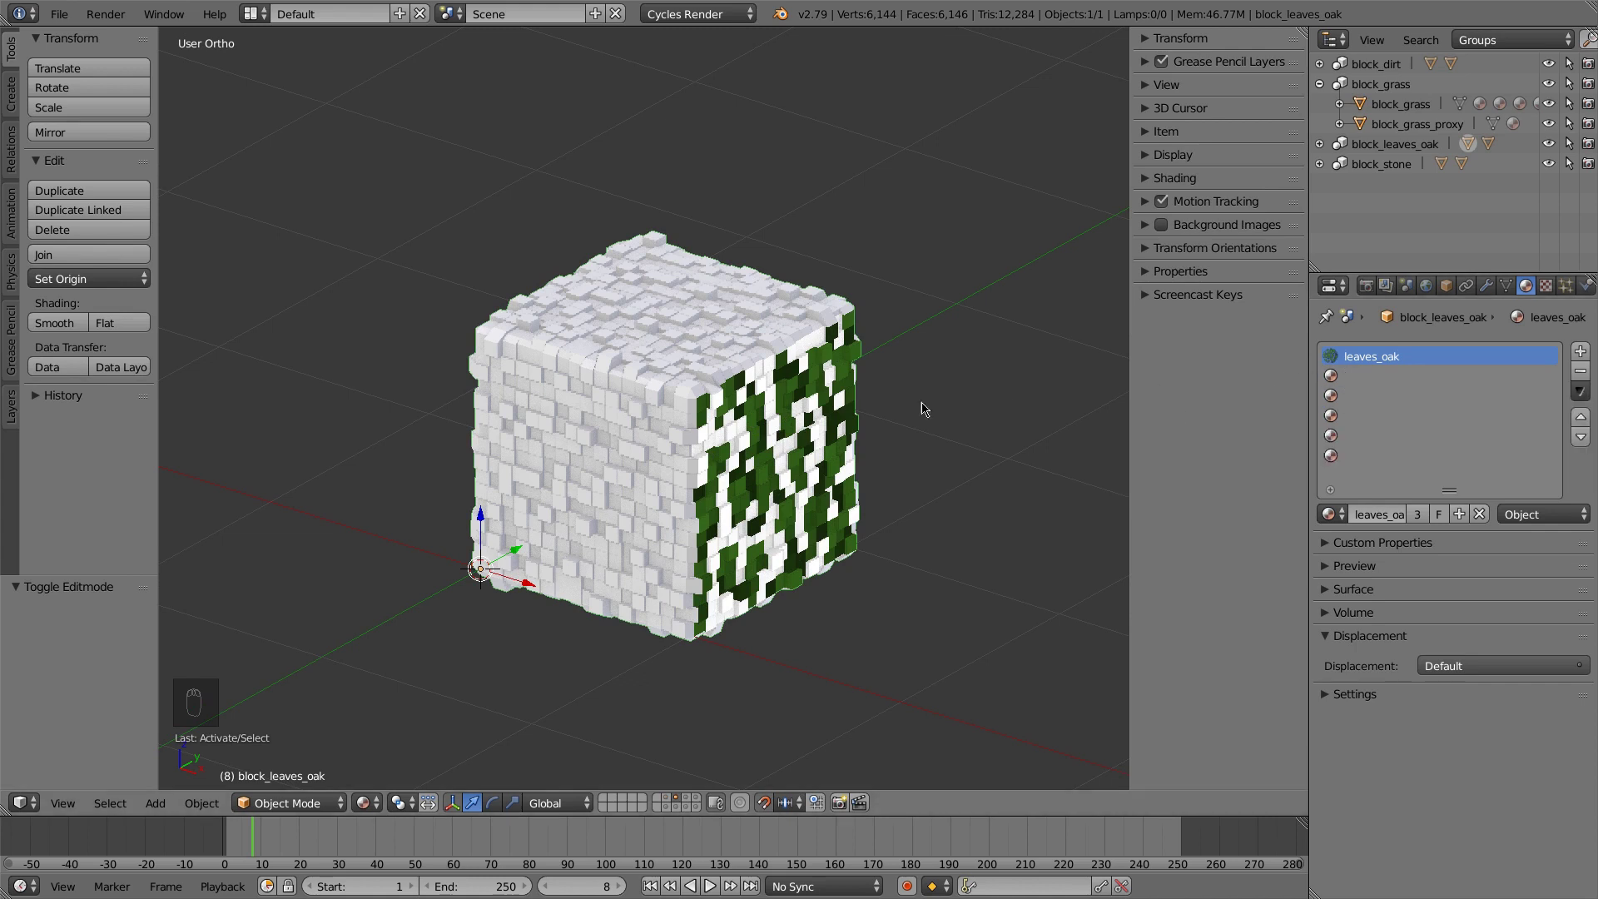
left_click(1353, 379)
left_click(1536, 514)
left_click(1535, 490)
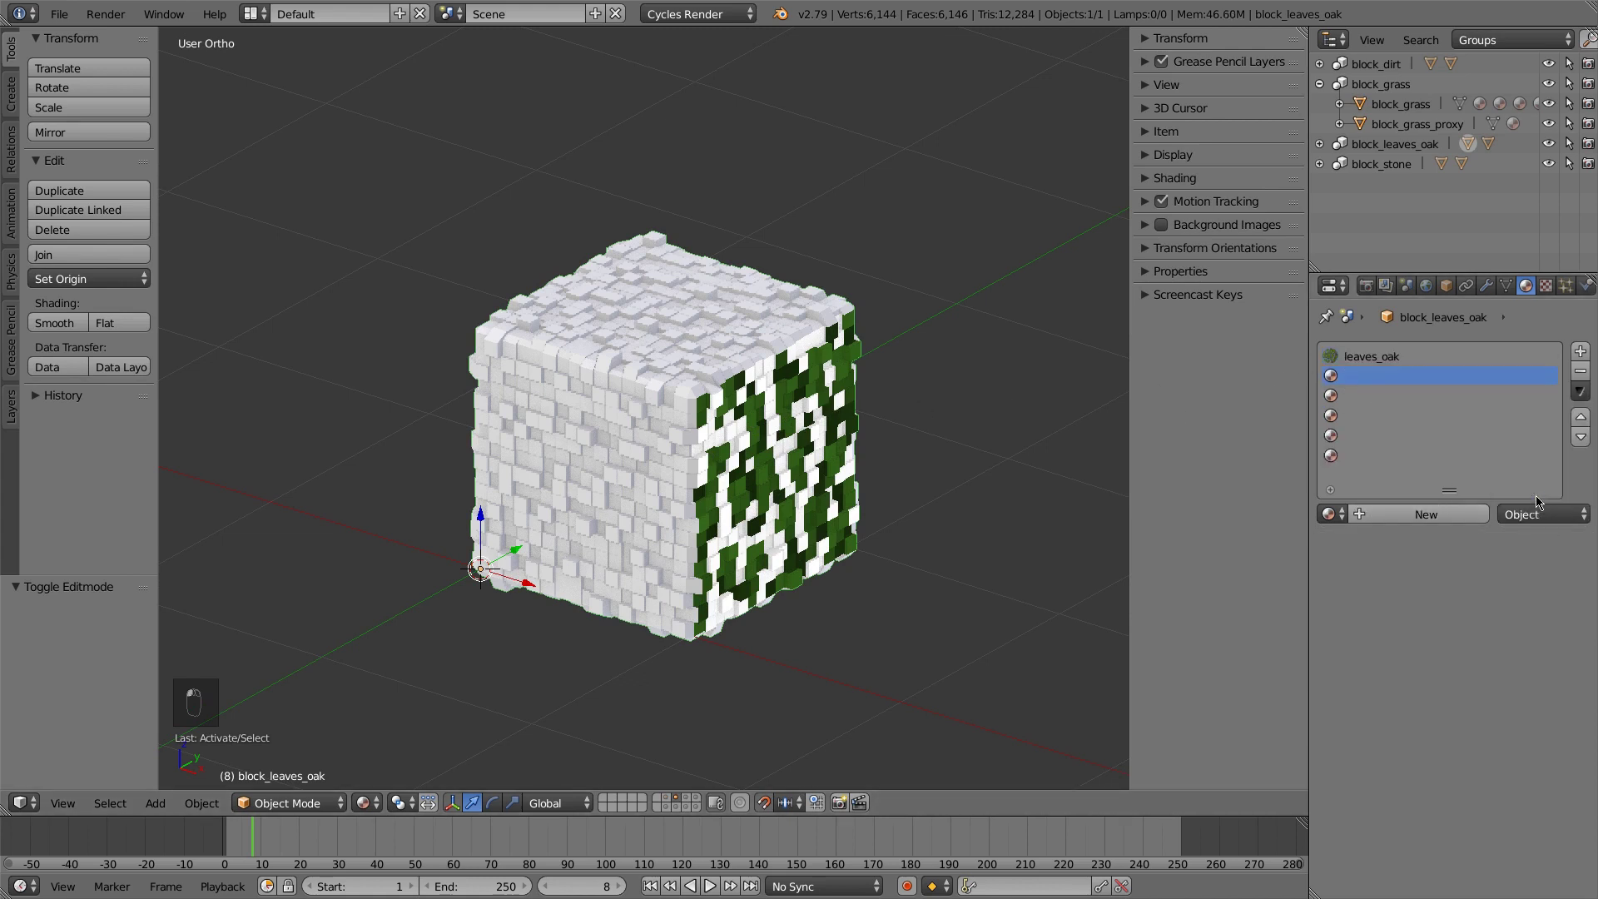
left_click(1329, 514)
left_click(1220, 598)
Link the third material slot of block_leaves_oak to Object and assign leaves_oak to it
left_click(1372, 397)
left_click(1336, 514)
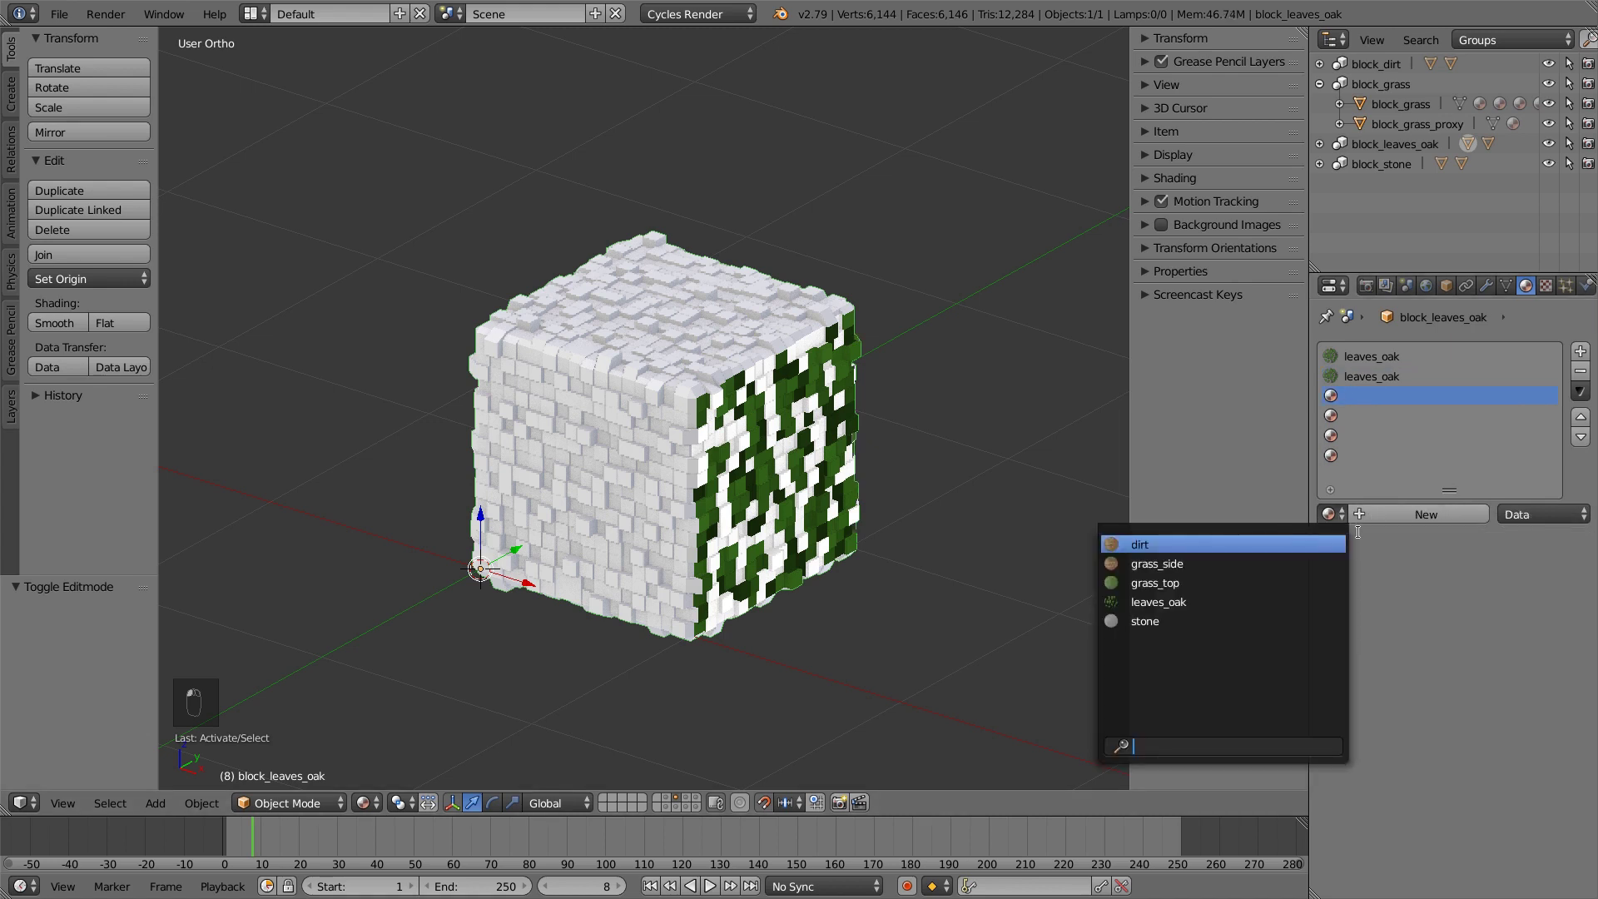
left_click(1536, 514)
left_click(1531, 492)
left_click(1338, 510)
left_click(1219, 601)
Link the fourth material slot of block_leaves_oak to Object and assign leaves_oak to it
left_click(1365, 416)
left_click(1335, 514)
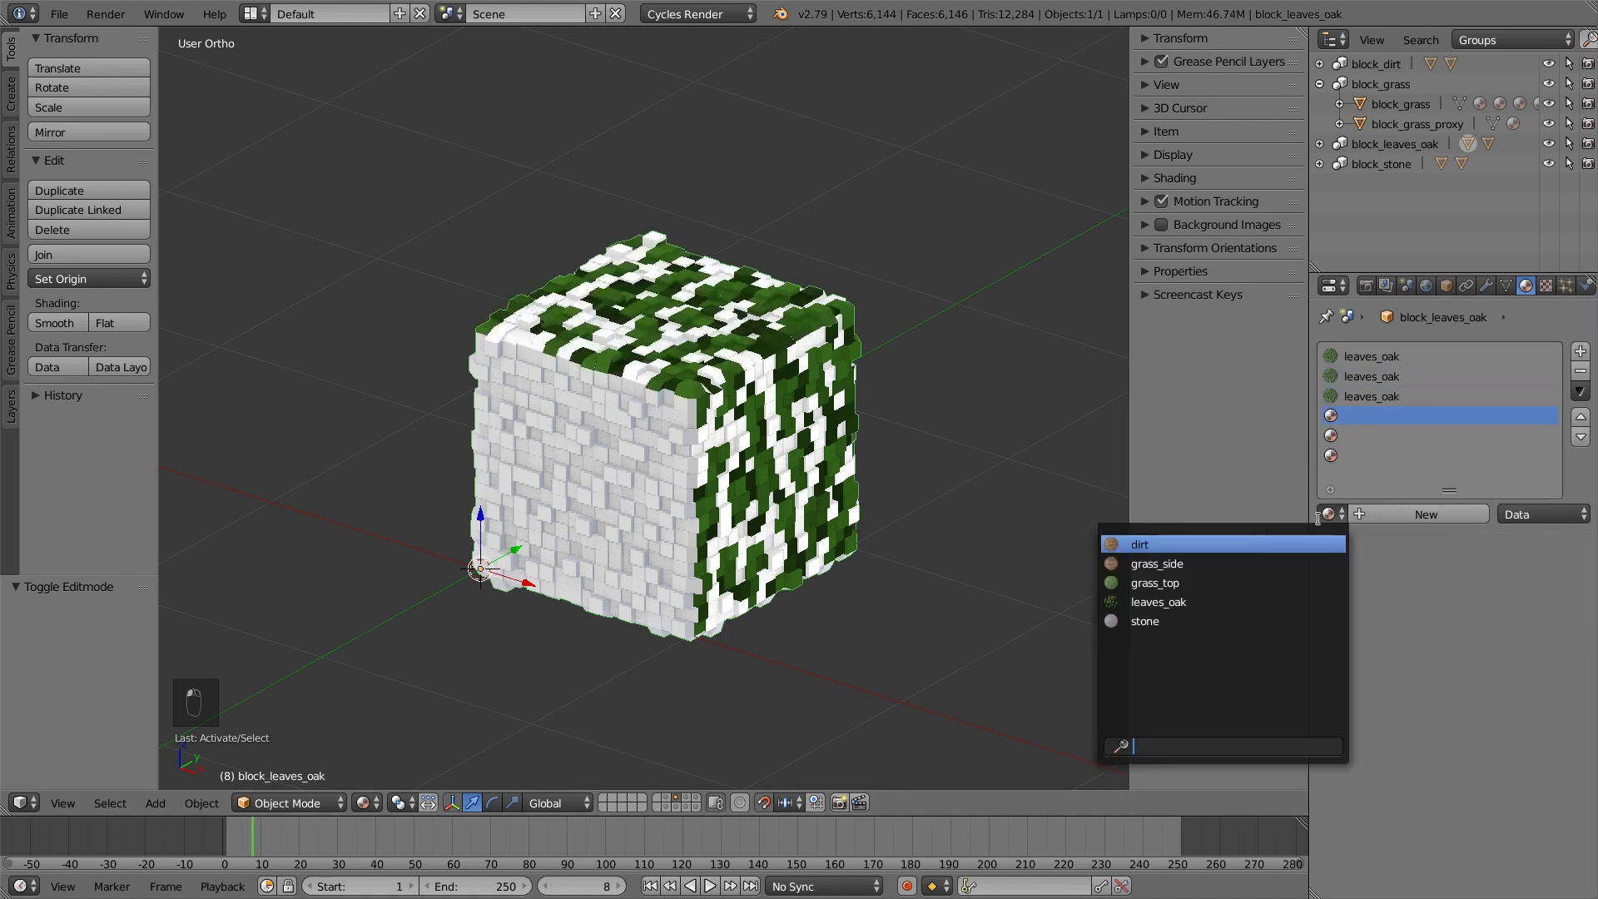
left_click(1536, 514)
left_click(1531, 492)
left_click(1334, 515)
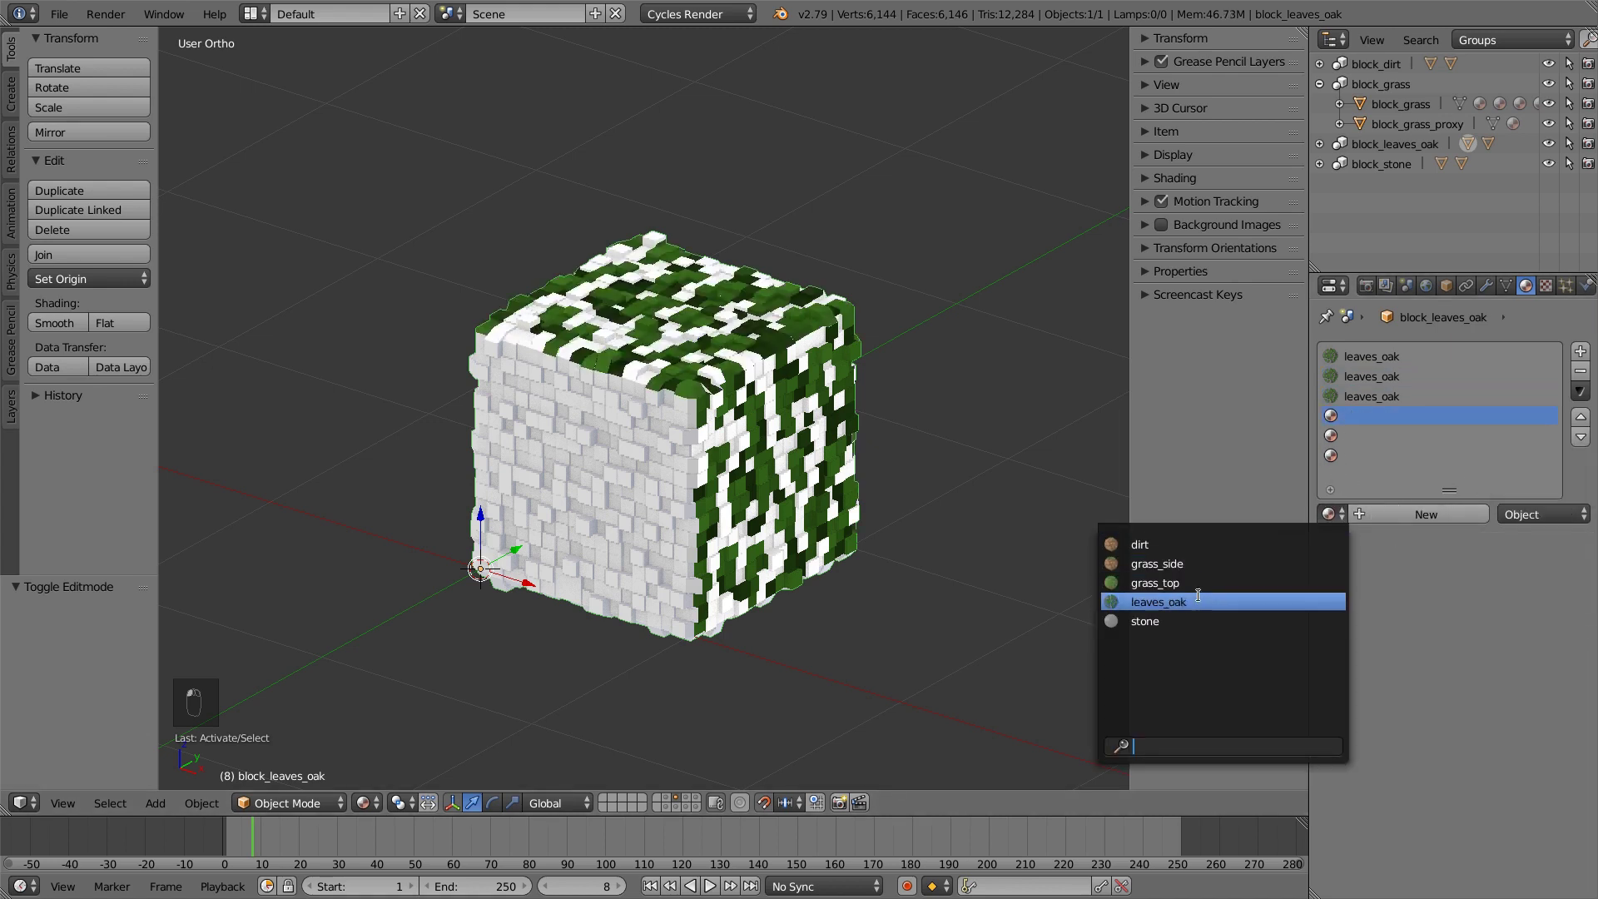
left_click(1198, 599)
Link the fifth material slot of block_leaves_oak to Object and assign leaves_oak to it
left_click(1370, 438)
left_click(1530, 514)
left_click(1527, 491)
left_click(1331, 515)
left_click(1198, 600)
Link the sixth material slot of block_leaves_oak to Object, assign leaves_oak, and reselect the first slot
left_click(1370, 455)
left_click(1535, 514)
left_click(1531, 492)
left_click(1329, 515)
left_click(1189, 599)
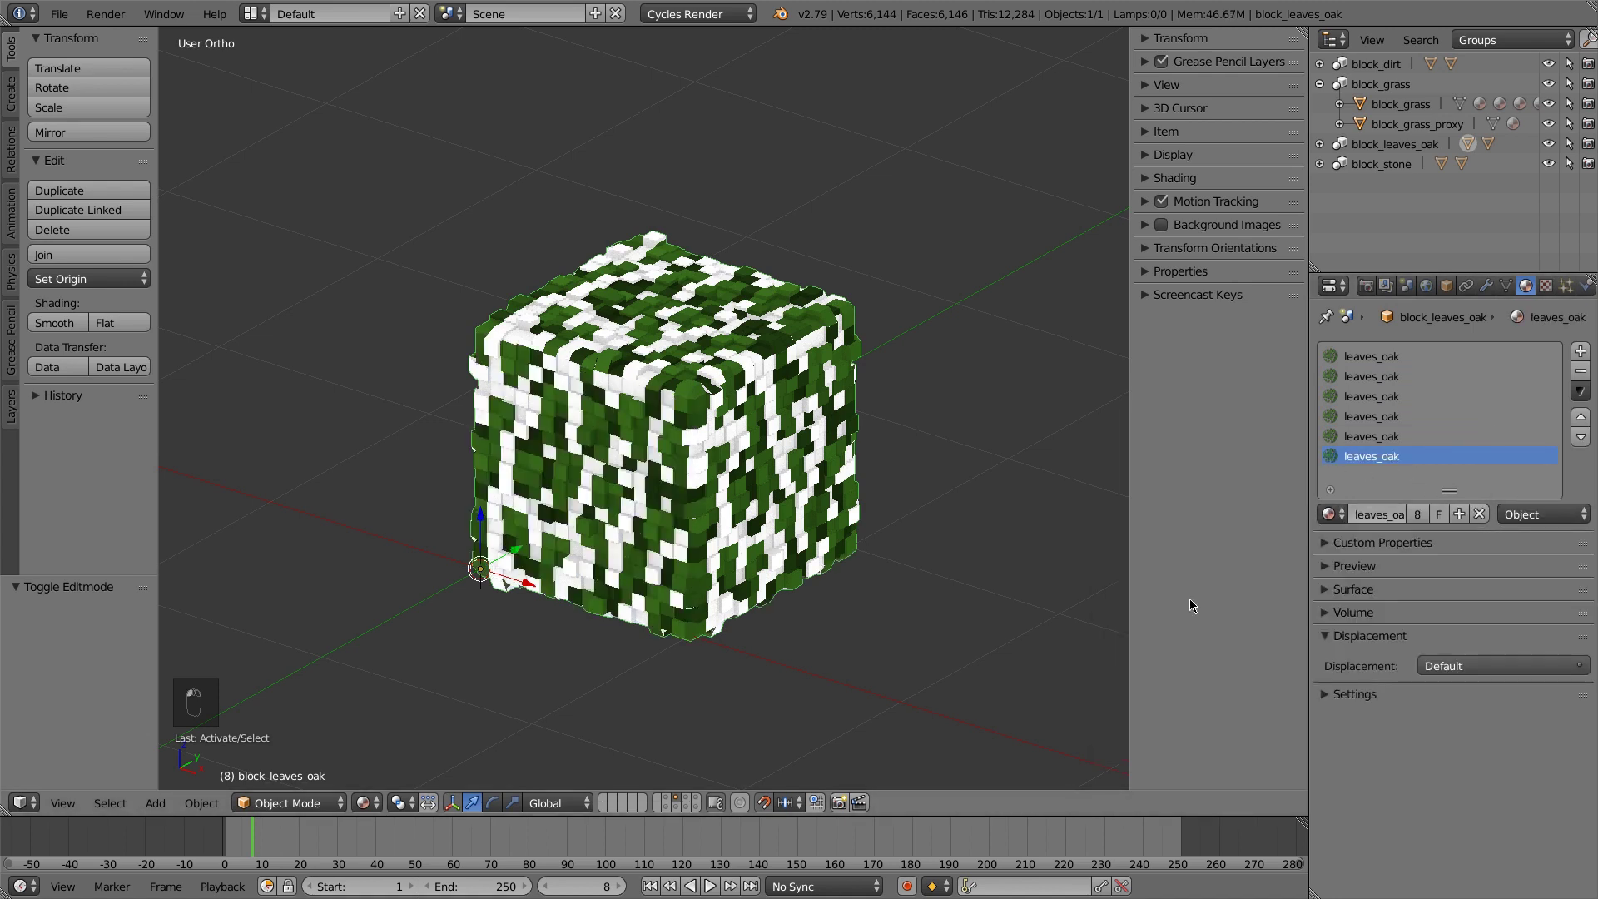
left_click(1372, 356)
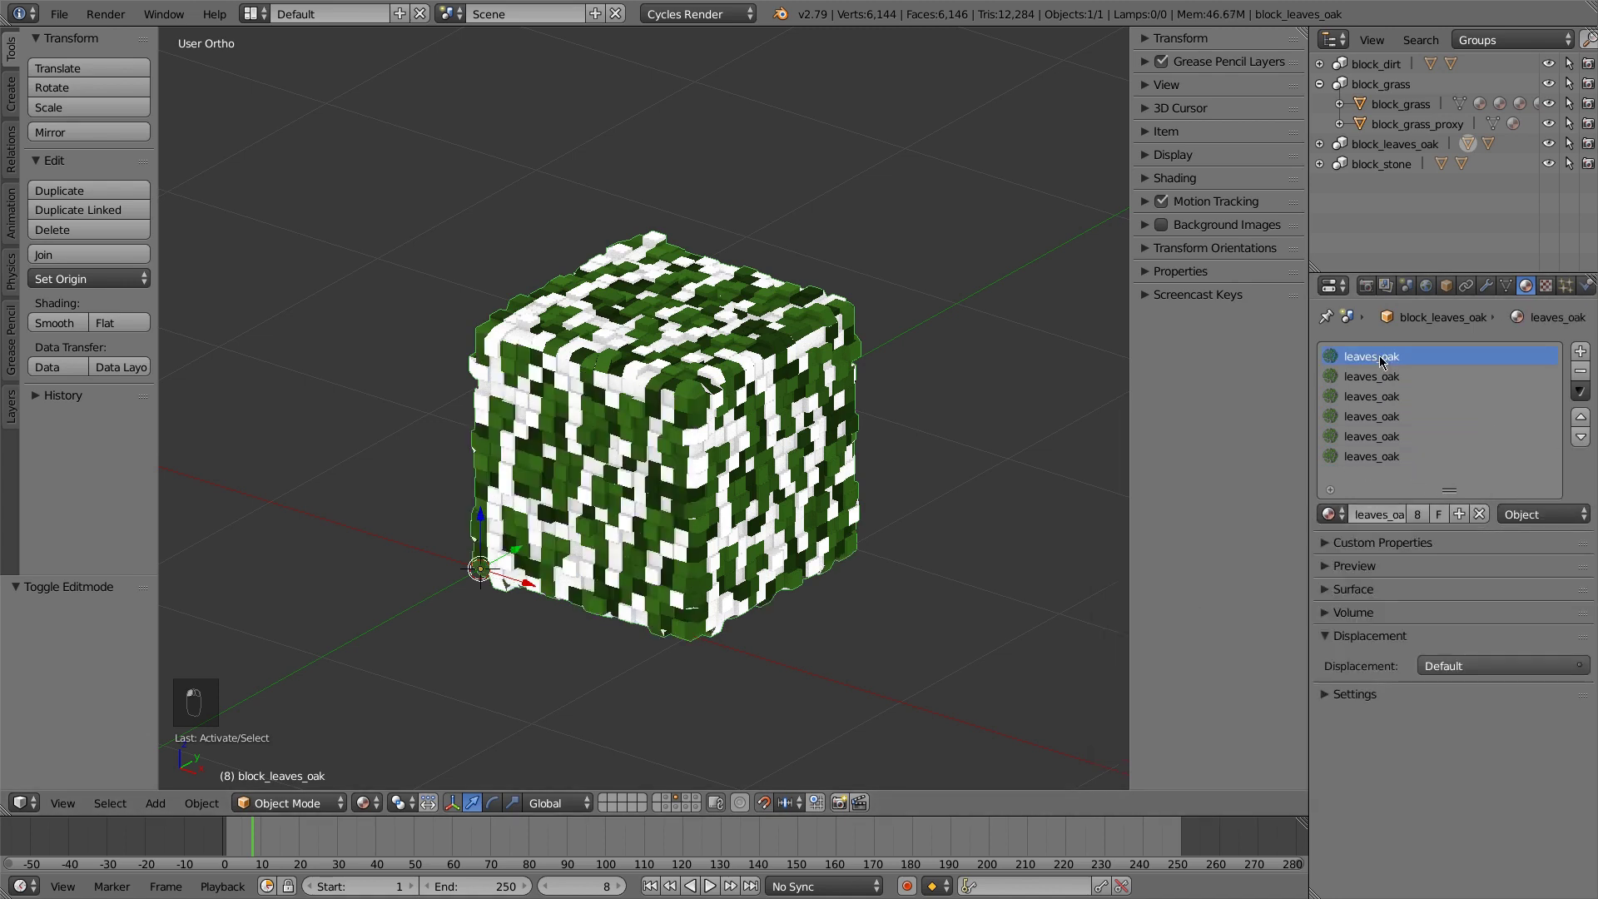
Select block_dirt on its layer, link its second material slot to Object and assign dirt
left_click(684, 797)
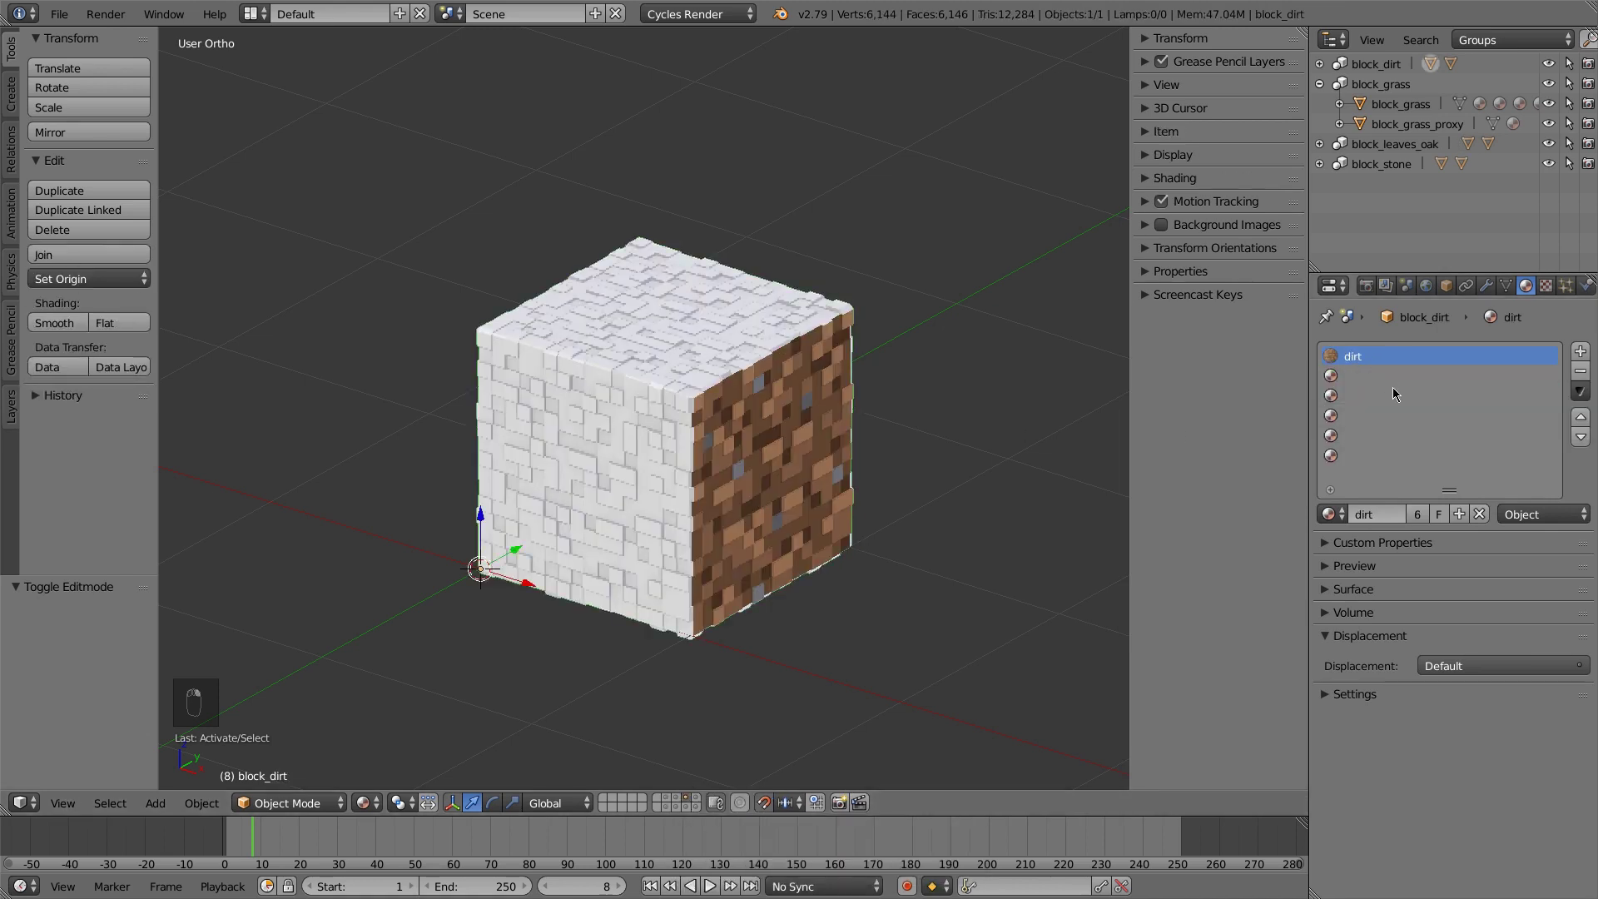
left_click(1374, 376)
left_click(1329, 515)
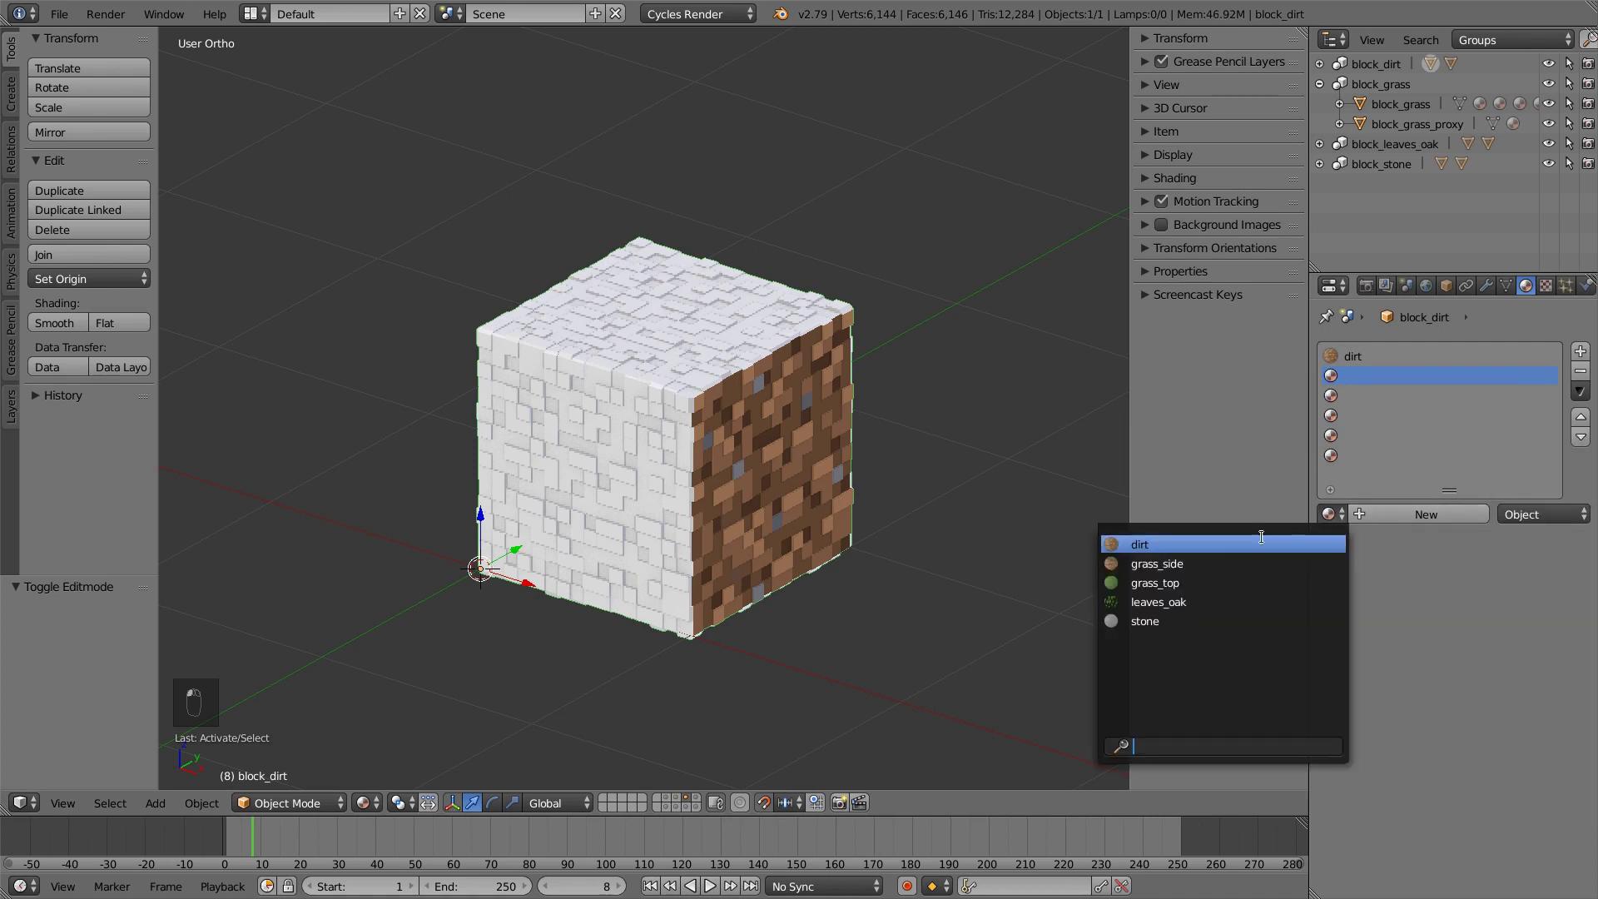
left_click(1190, 540)
Link the third material slot of block_dirt to Object and assign dirt to it
left_click(1376, 394)
left_click(1529, 514)
left_click(1535, 489)
left_click(1331, 512)
left_click(1197, 541)
Link the fourth material slot of block_dirt to Object and assign dirt to it
left_click(1374, 415)
left_click(1330, 514)
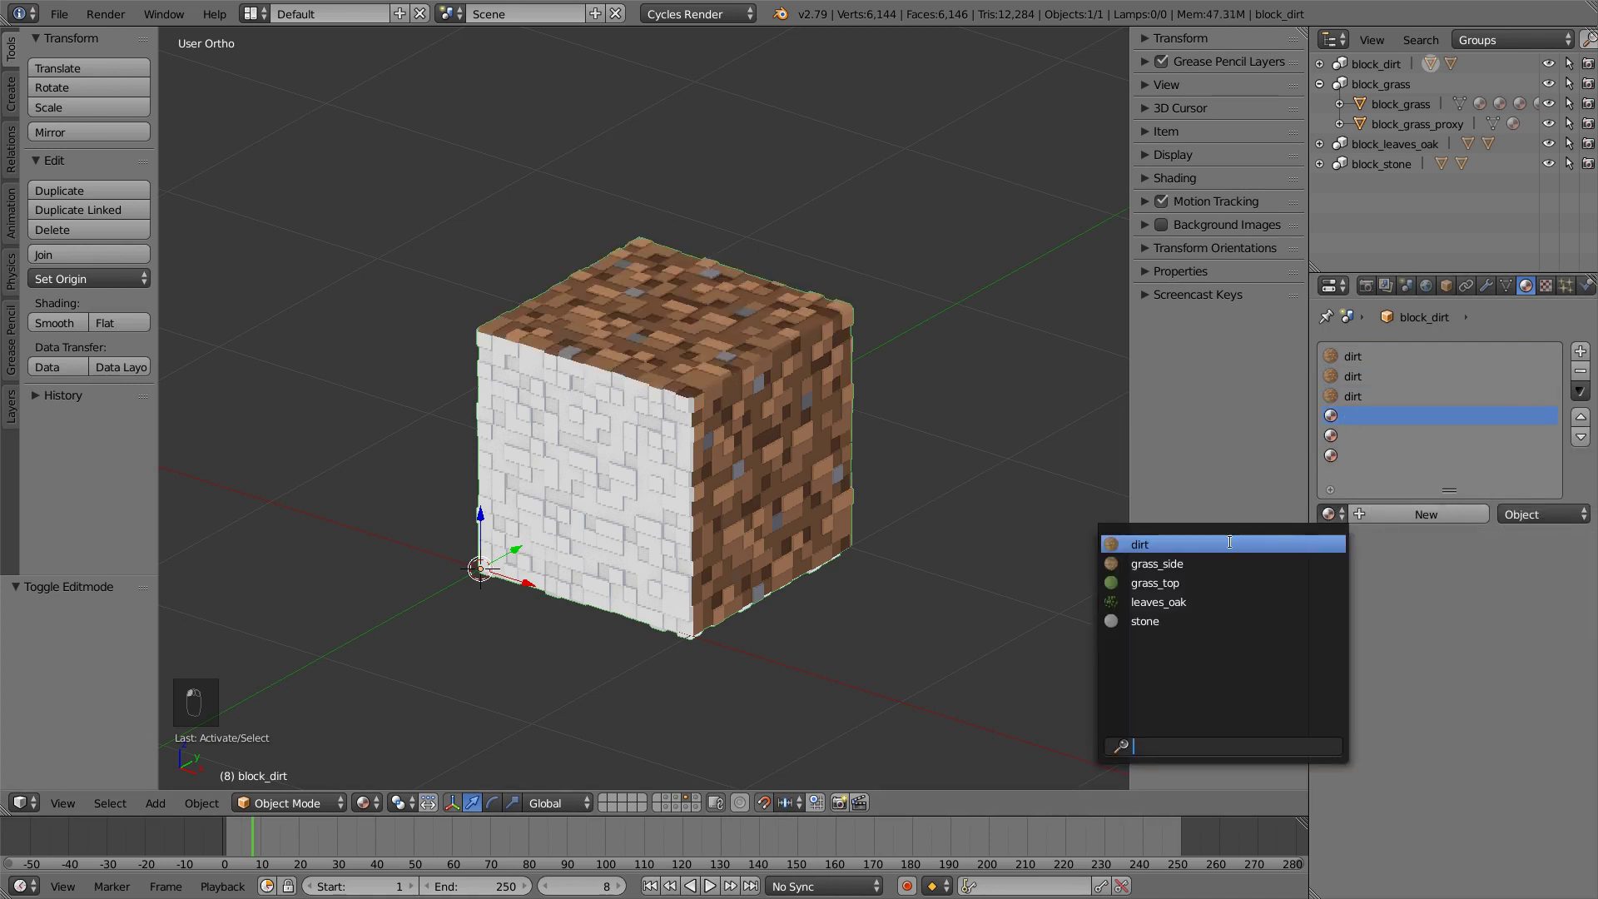
left_click(1190, 541)
Link the fifth material slot of block_dirt to Object and assign dirt to it
left_click(1356, 435)
left_click(1529, 513)
left_click(1535, 489)
left_click(1330, 514)
left_click(1190, 541)
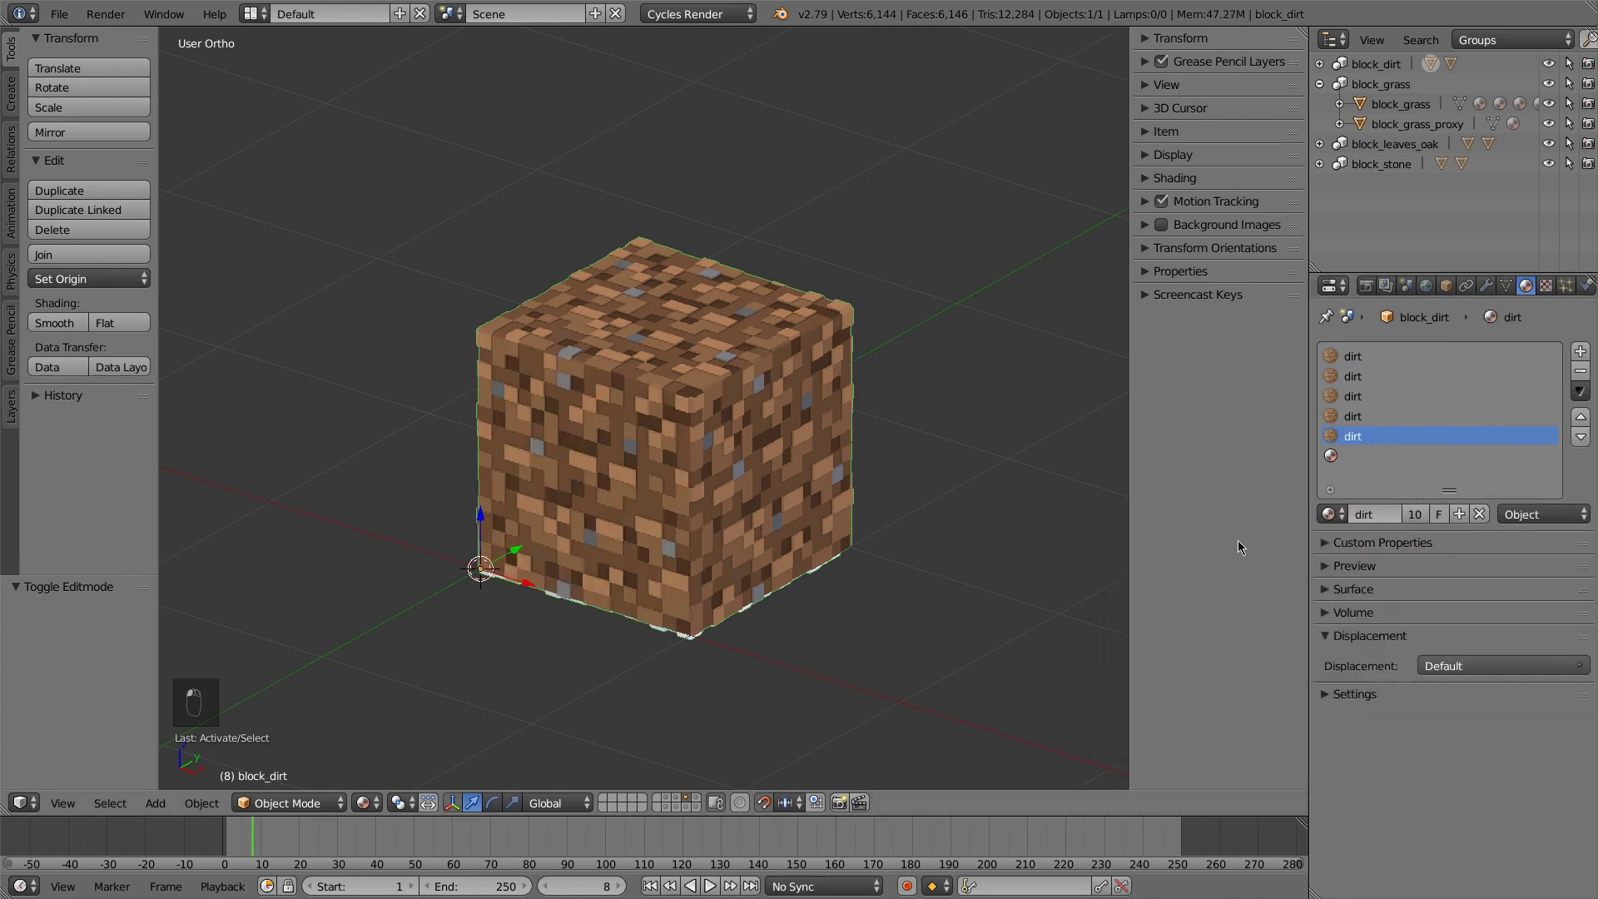
Link the sixth material slot of block_dirt to Object and assign dirt to it
left_click(1375, 455)
left_click(1533, 516)
left_click(1535, 489)
left_click(1331, 514)
left_click(1190, 541)
Select block_stone on its layer, link its second material slot to Object and assign stone
left_click(697, 803)
right_click(734, 487)
left_click(1363, 379)
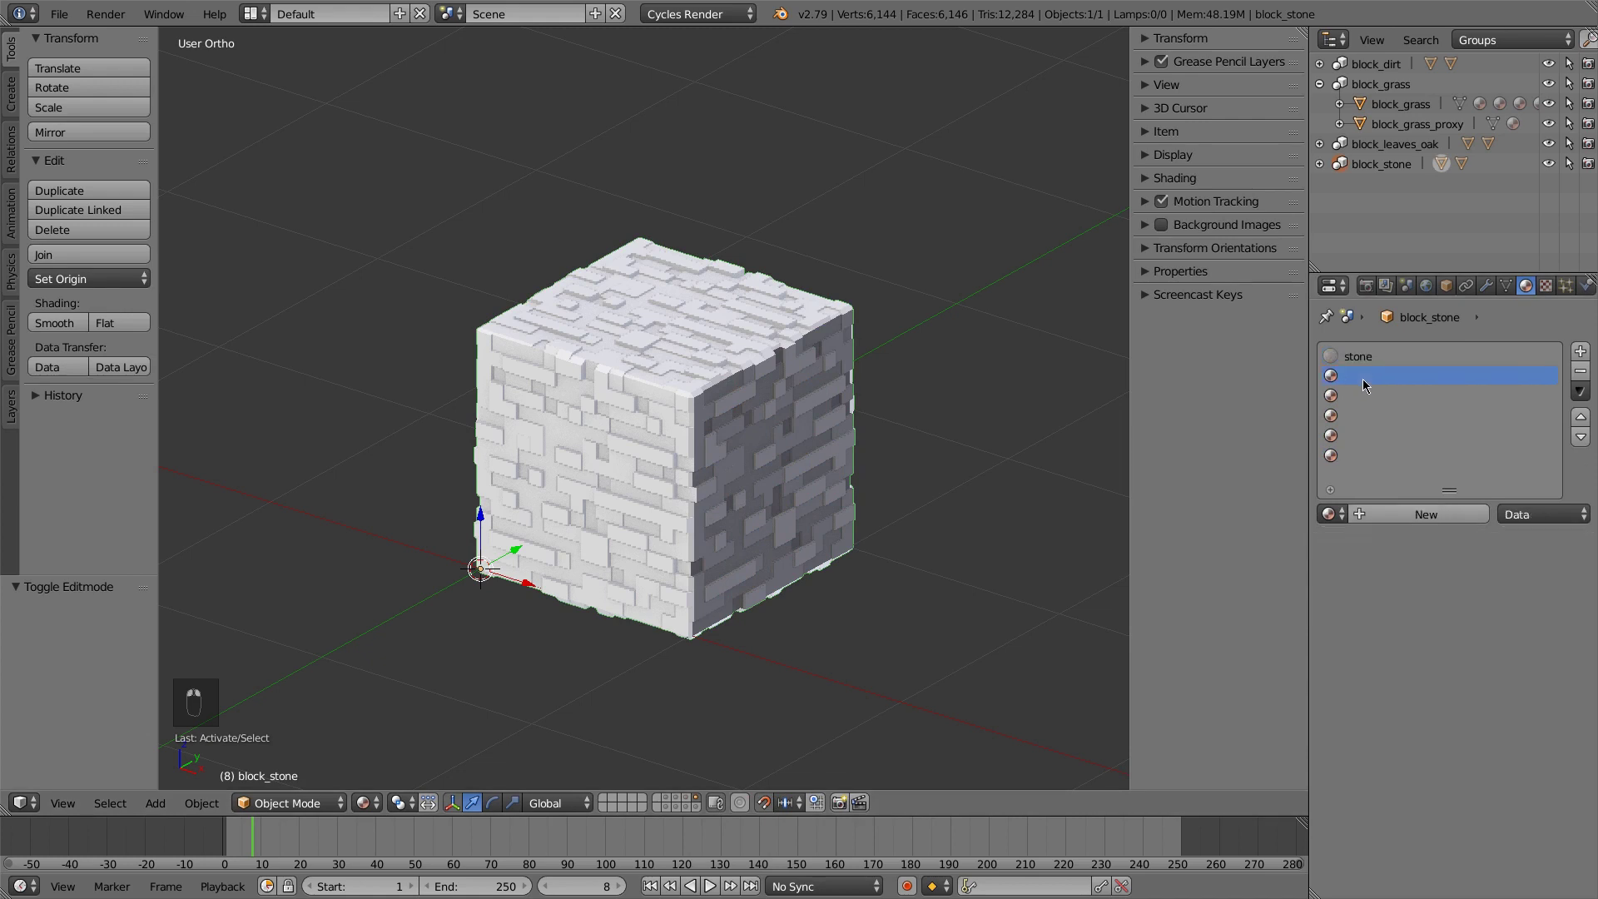
left_click(1330, 513)
left_click(1145, 620)
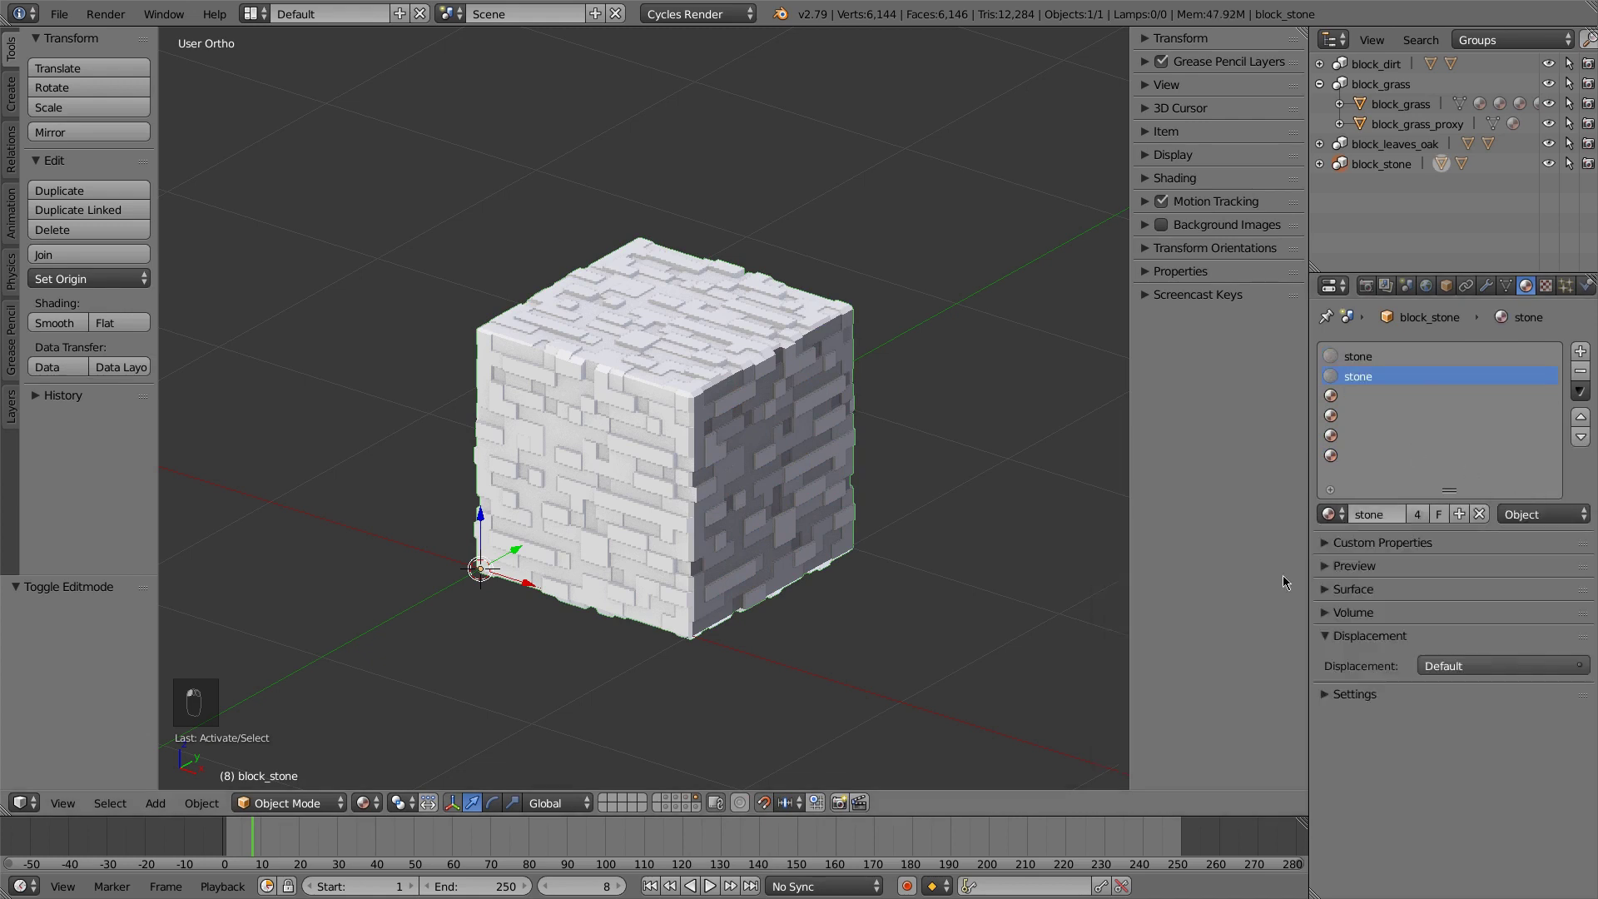
Link the third material slot of block_stone to Object and assign stone to it
left_click(1533, 513)
left_click(1535, 489)
left_click(1330, 513)
left_click(1145, 620)
Link the fourth material slot of block_stone to Object and assign stone to it
left_click(1373, 415)
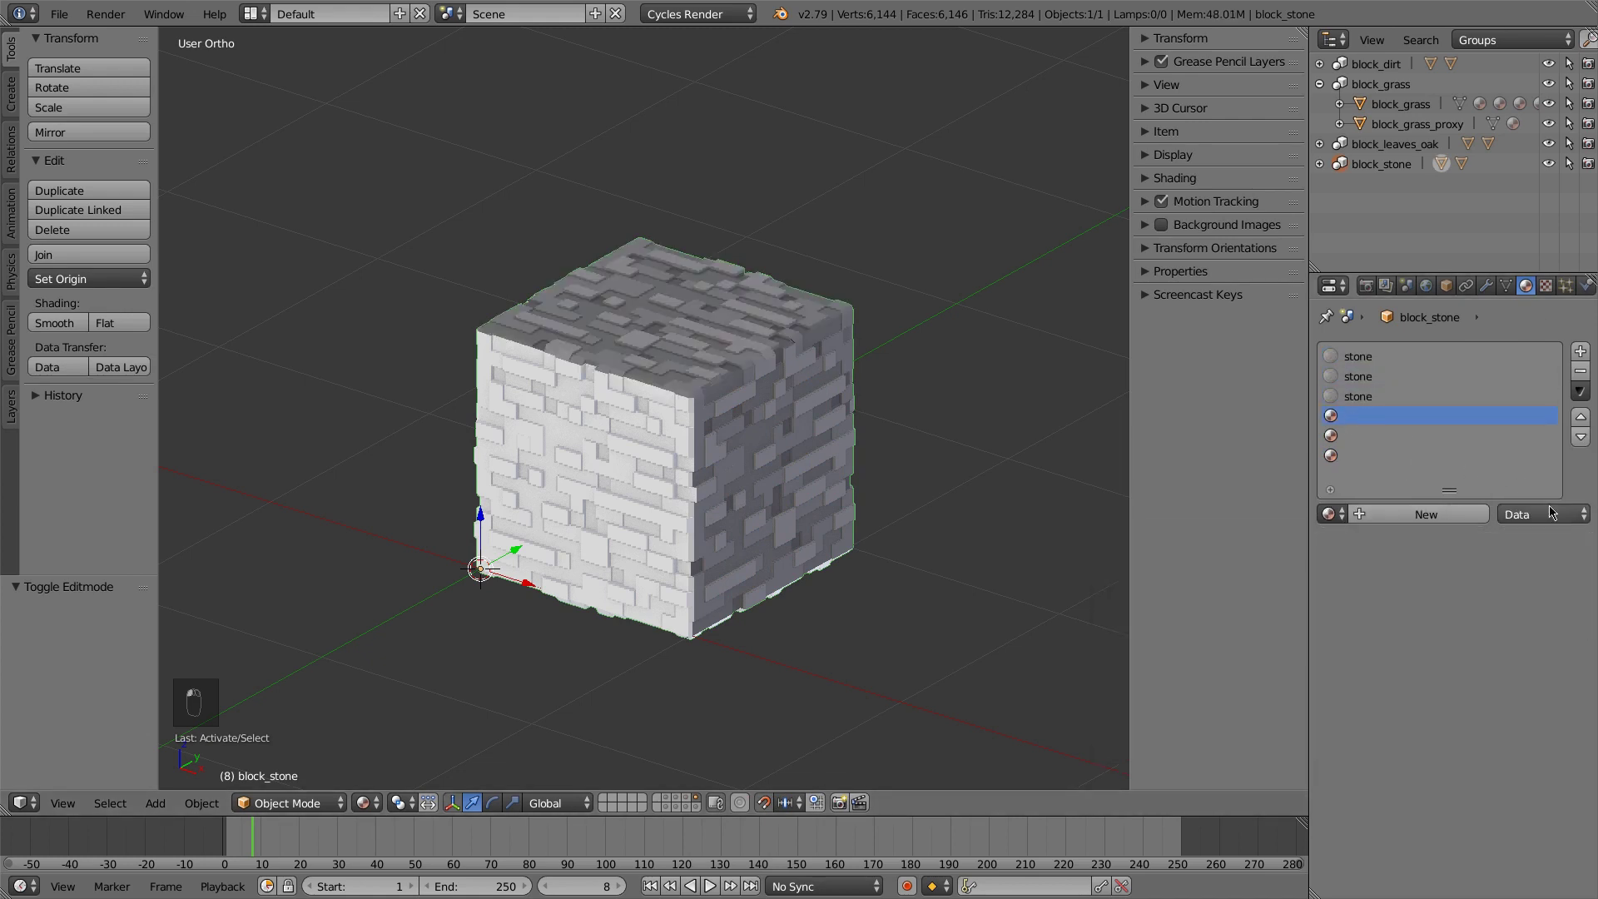
left_click(1532, 513)
left_click(1534, 490)
left_click(1331, 513)
left_click(1145, 620)
Link the fifth material slot of block_stone to Object and assign stone to it
left_click(1373, 435)
left_click(1532, 513)
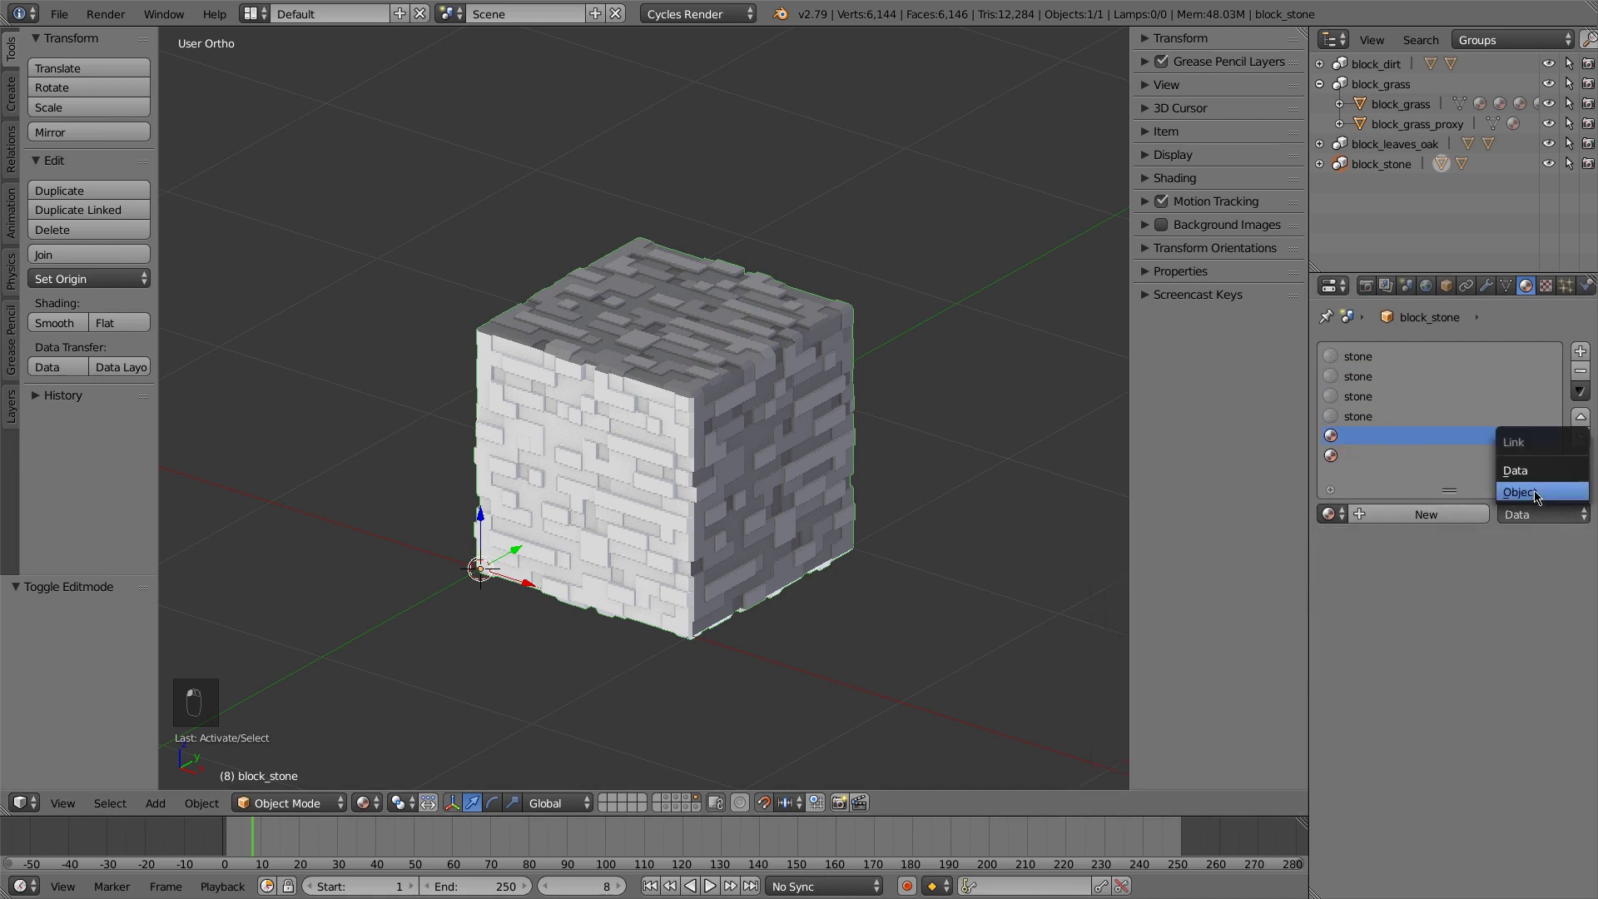
left_click(1535, 489)
left_click(1331, 513)
left_click(1145, 621)
Link the sixth material slot of block_stone to Object and assign stone to it
left_click(1373, 455)
left_click(1533, 514)
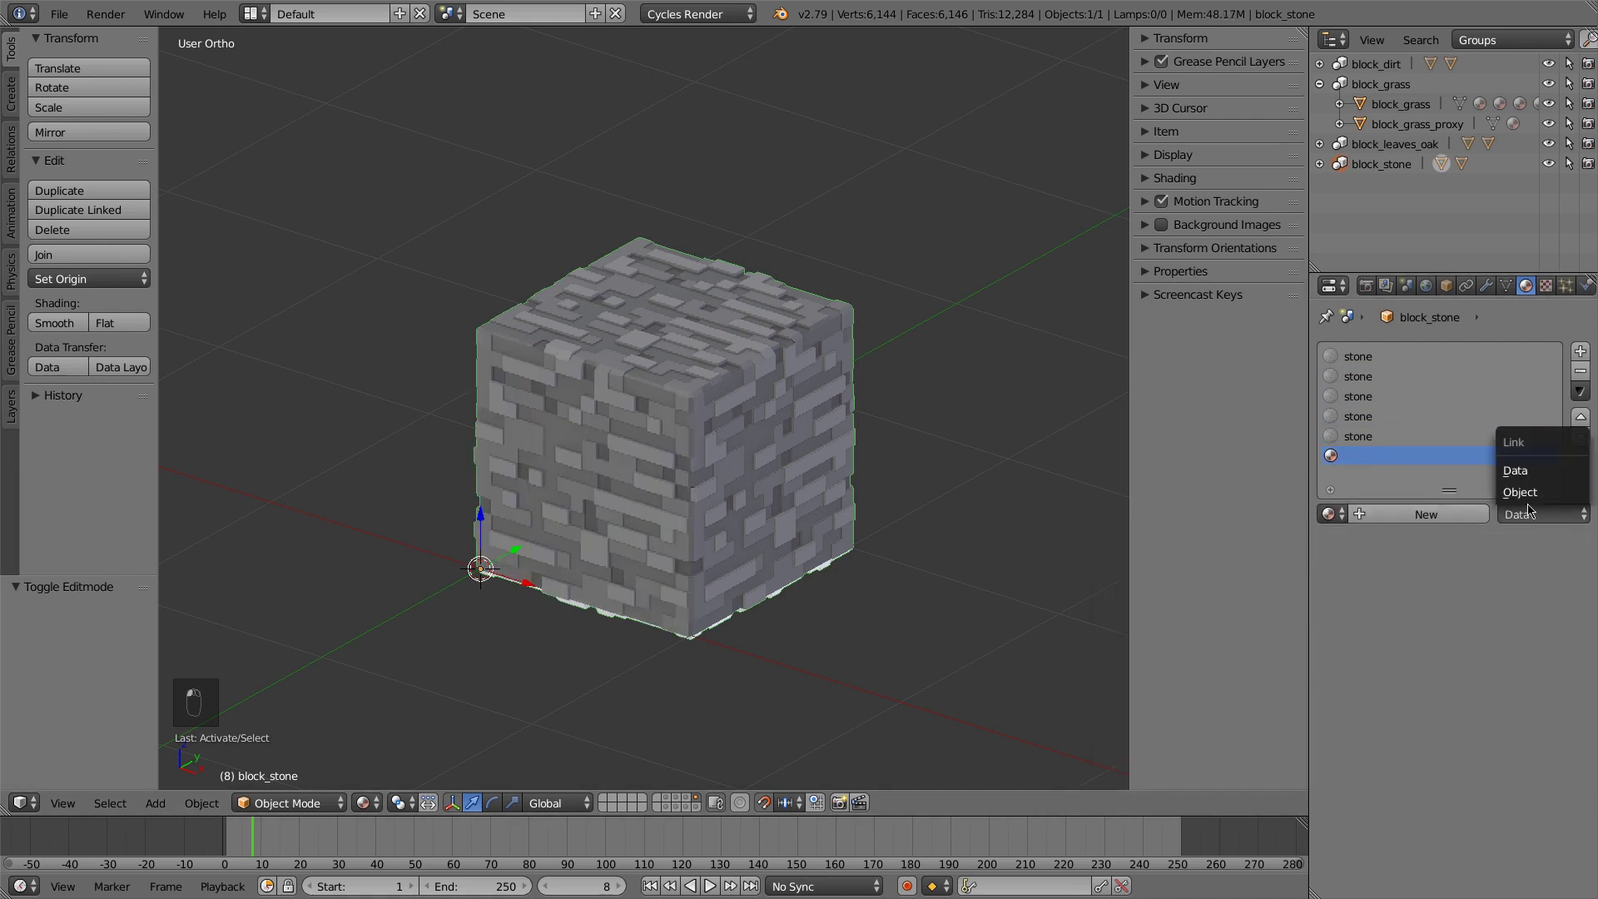
left_click(1534, 490)
left_click(1330, 513)
left_click(1163, 619)
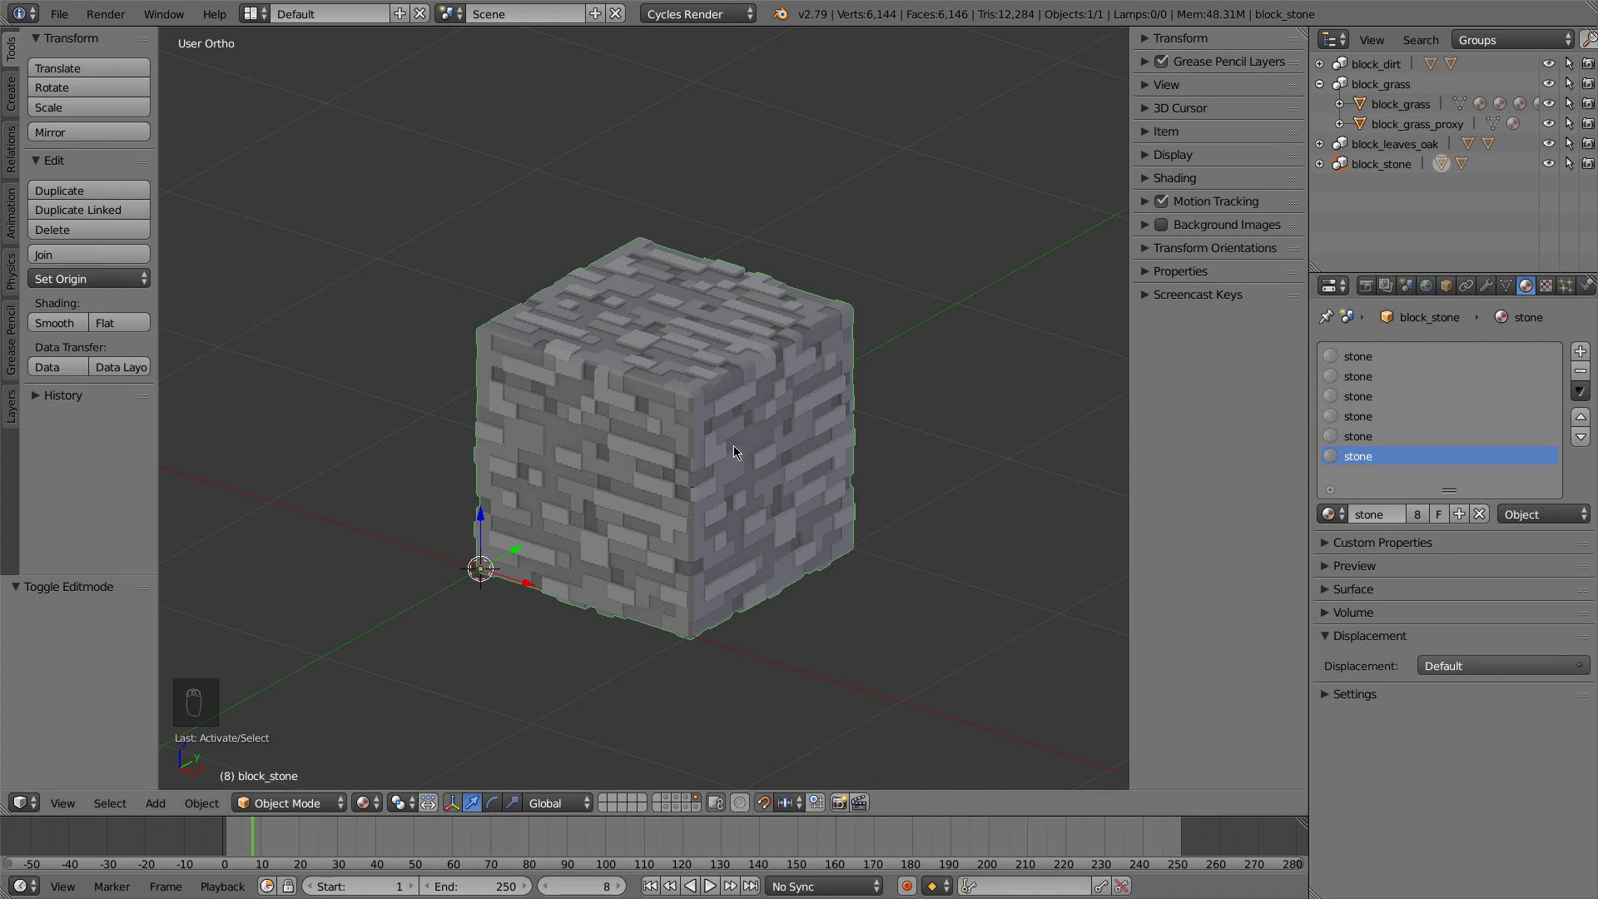
middle_click_drag(733, 452, 732, 416)
scroll(712, 407, "up", 1)
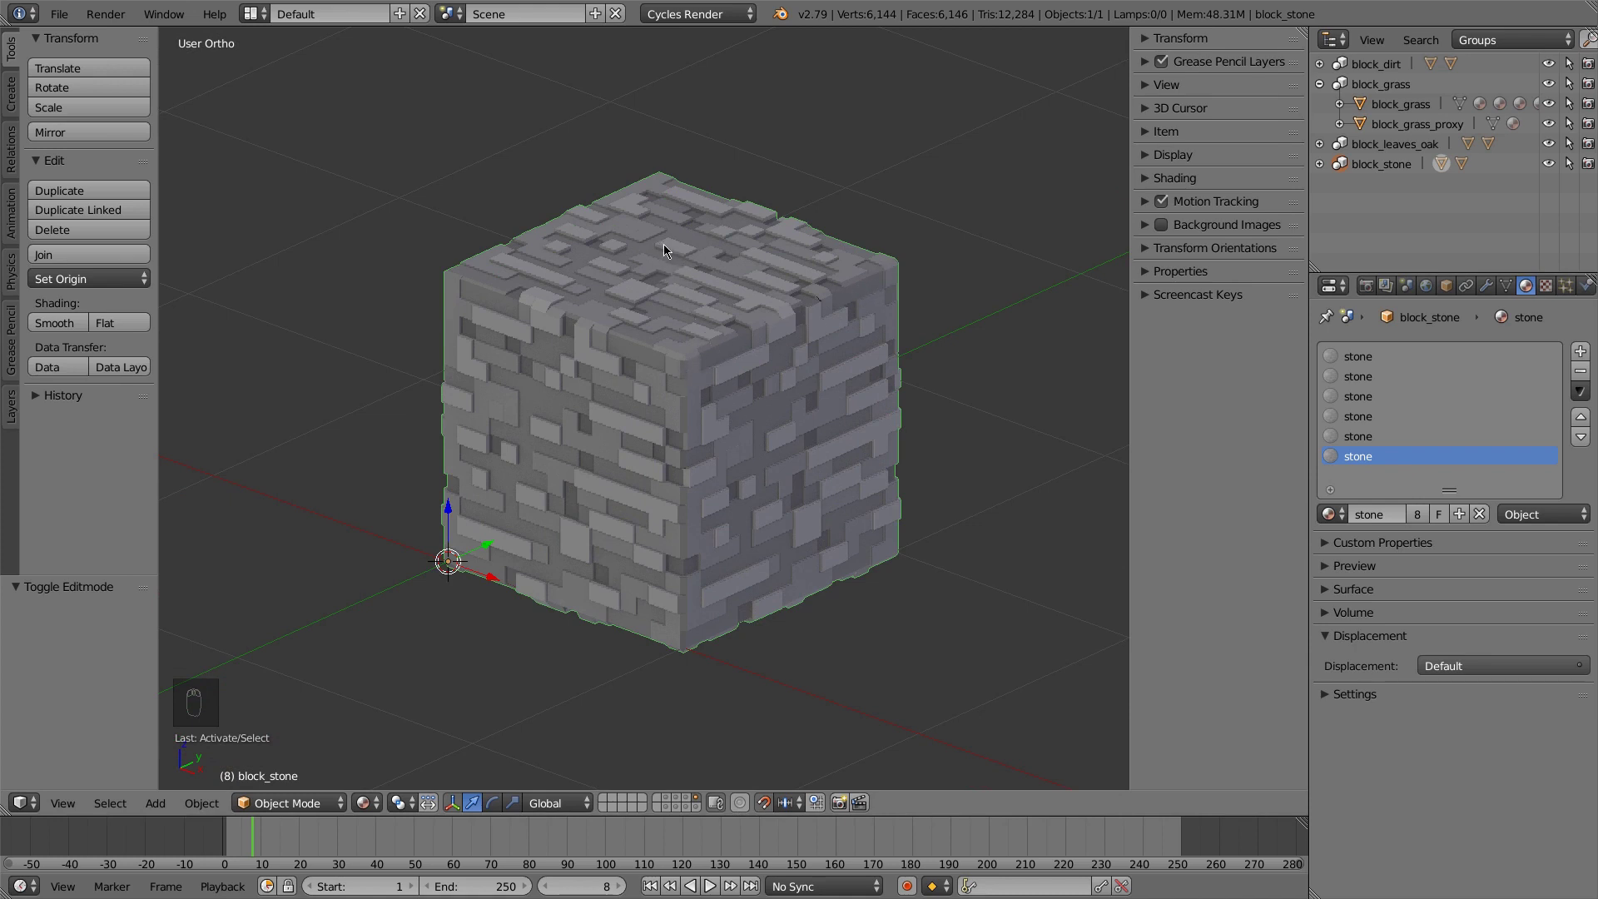
Show the proxy layers, select block_grass_proxy, and check the material of the oak leaves proxy
left_click(667, 810)
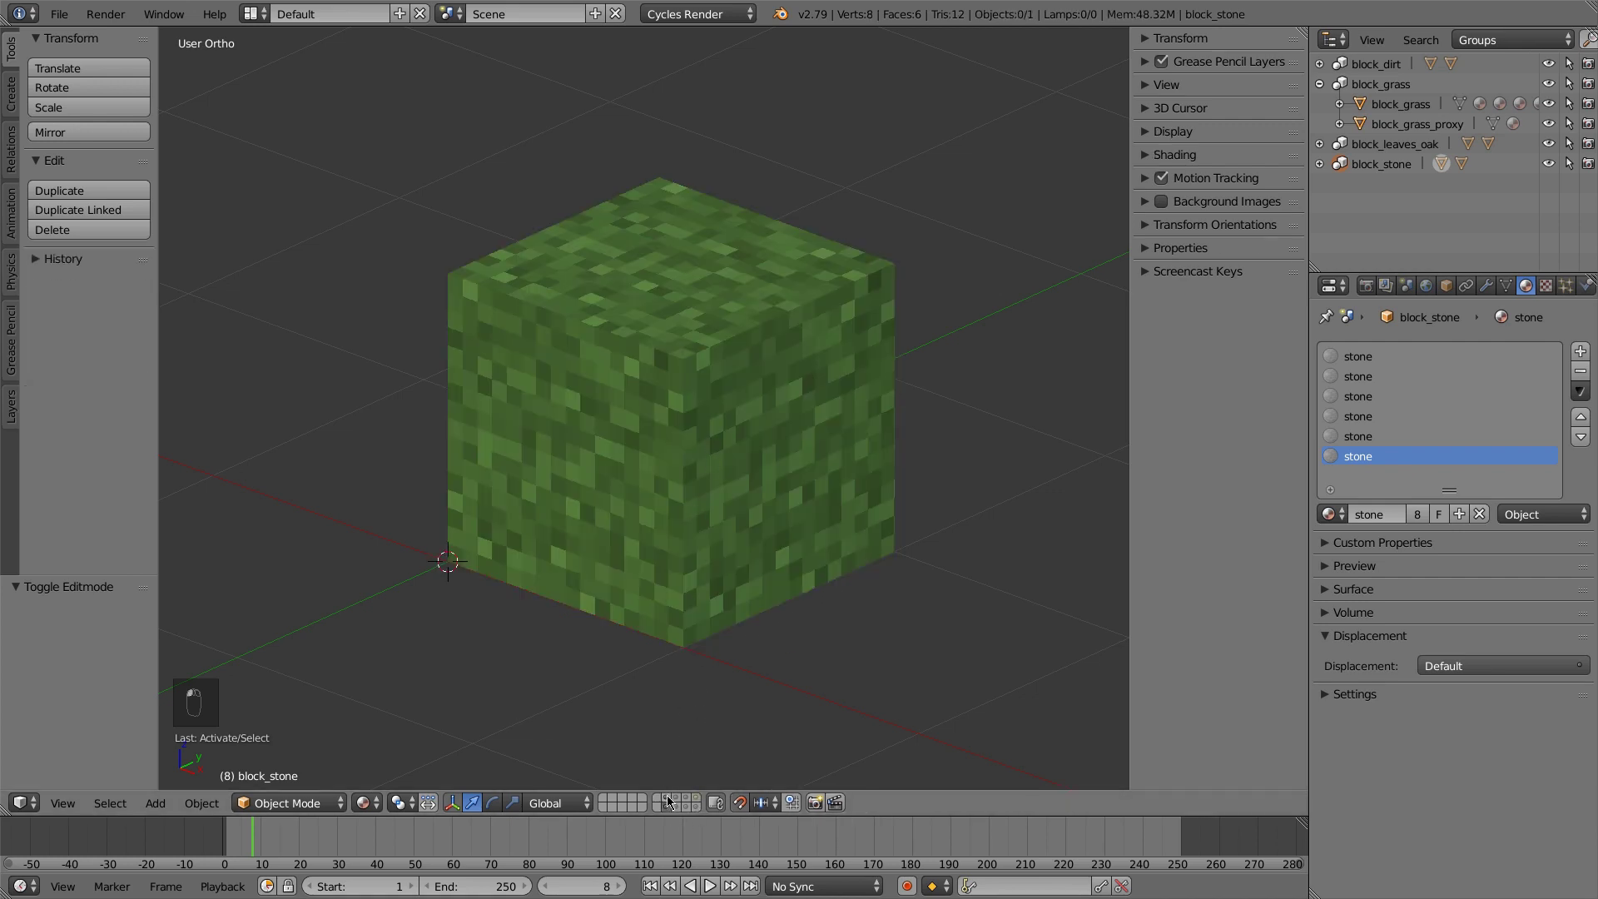
left_click(667, 800)
left_click(666, 808)
right_click(714, 393)
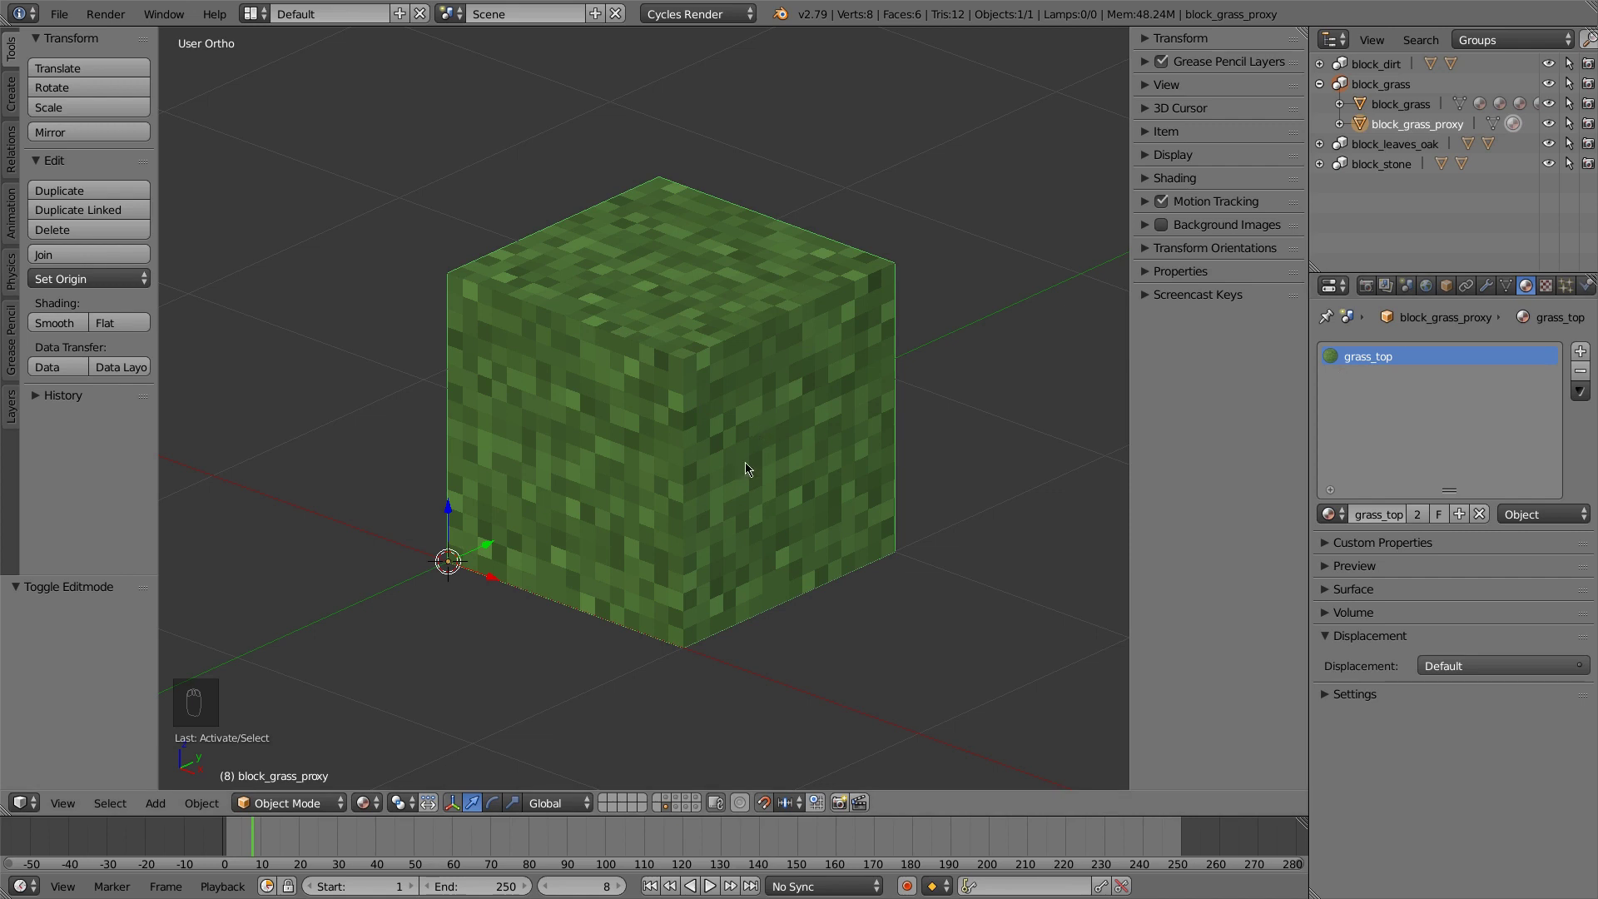
left_click(684, 802)
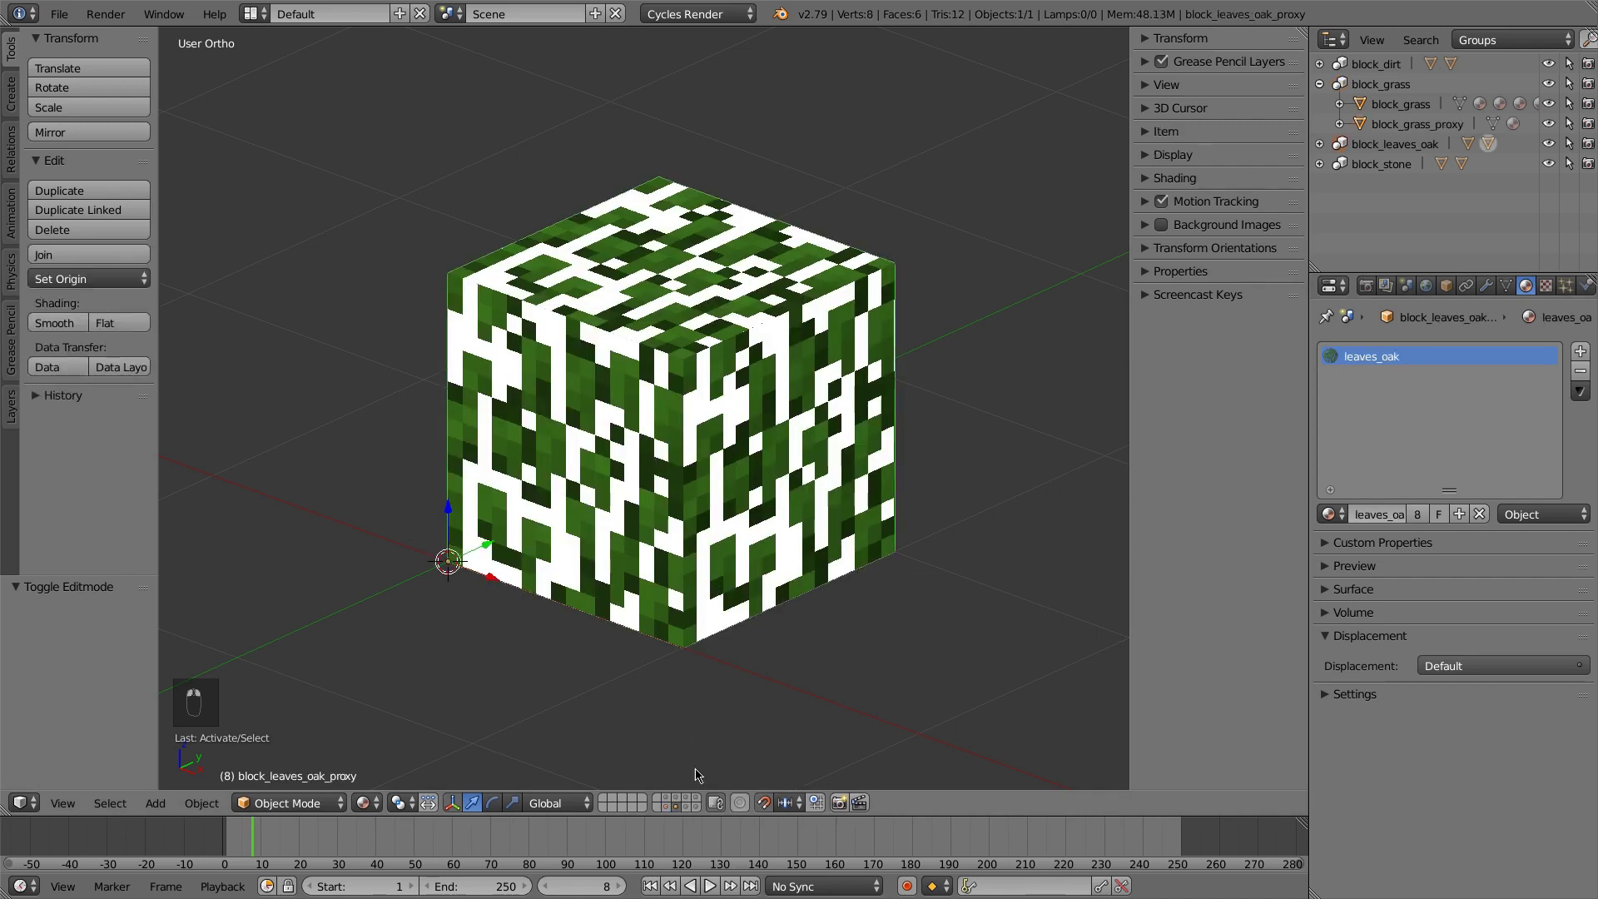
Return to block_grass_proxy on its layer and switch its material slot's link to Data
left_click(674, 806)
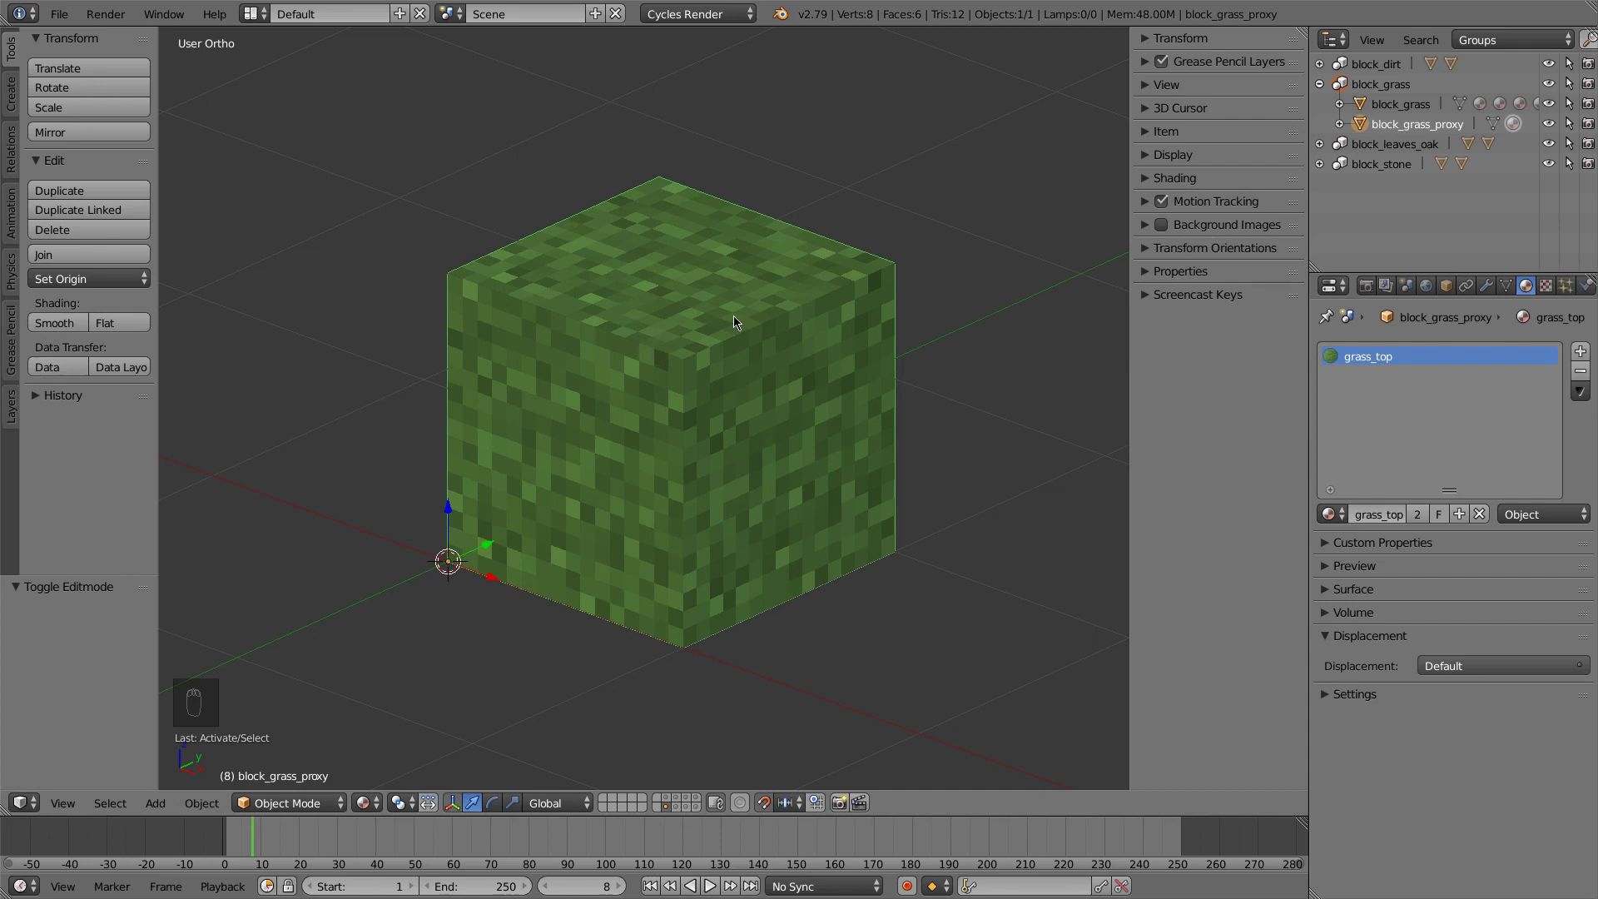
left_click(1543, 514)
left_click(1531, 478)
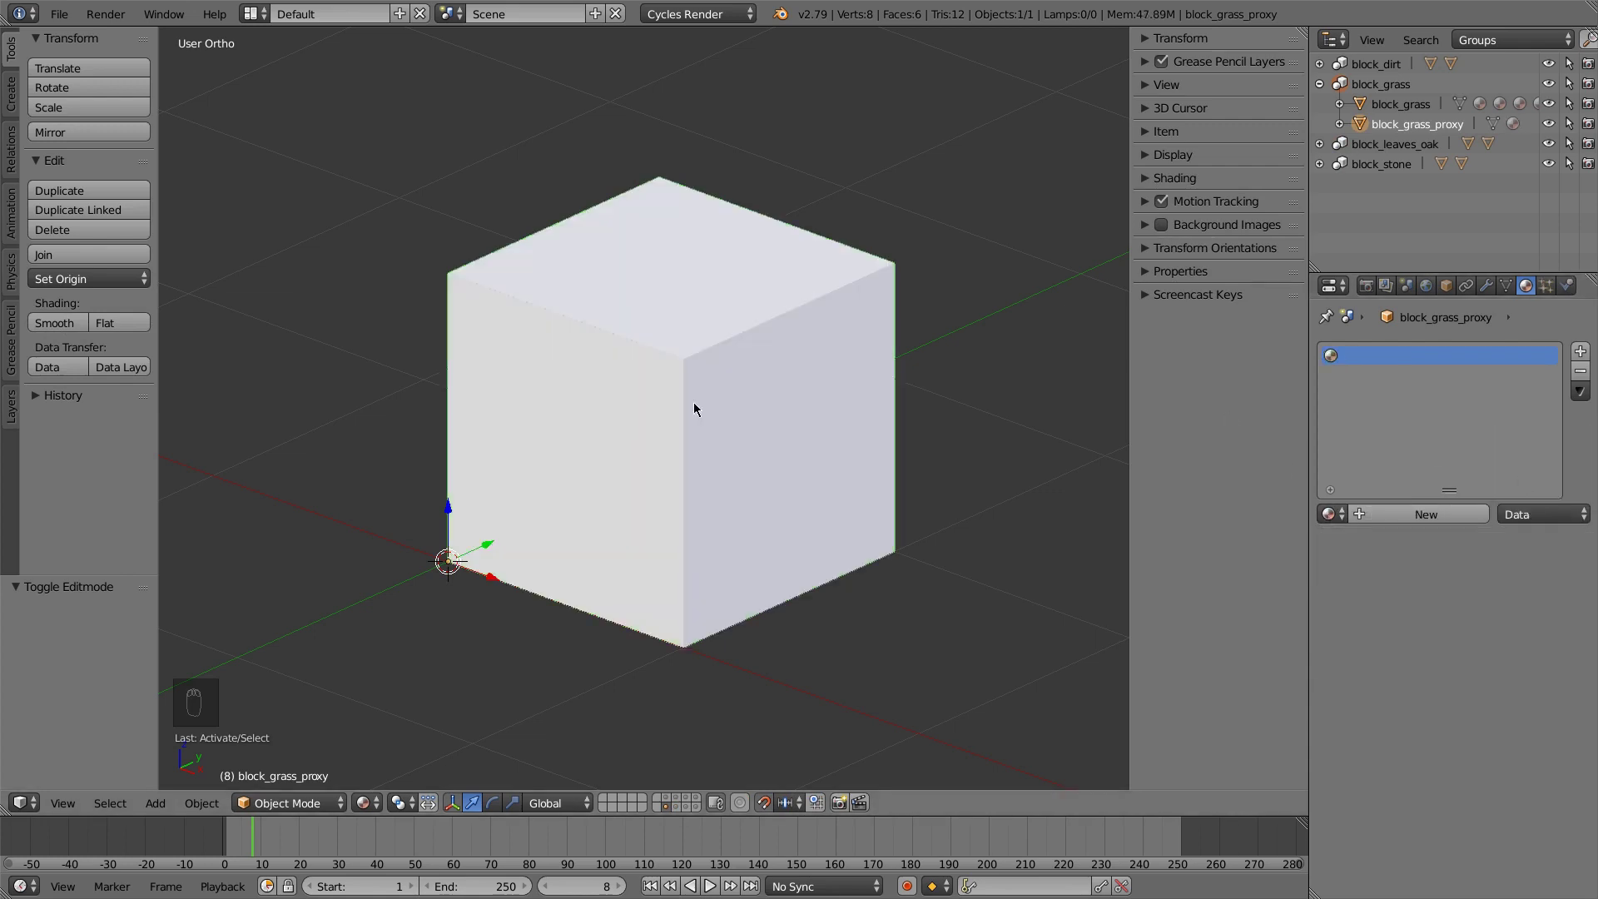
Enter Edit Mode on block_grass_proxy and add material slots until it has six
key("Tab")
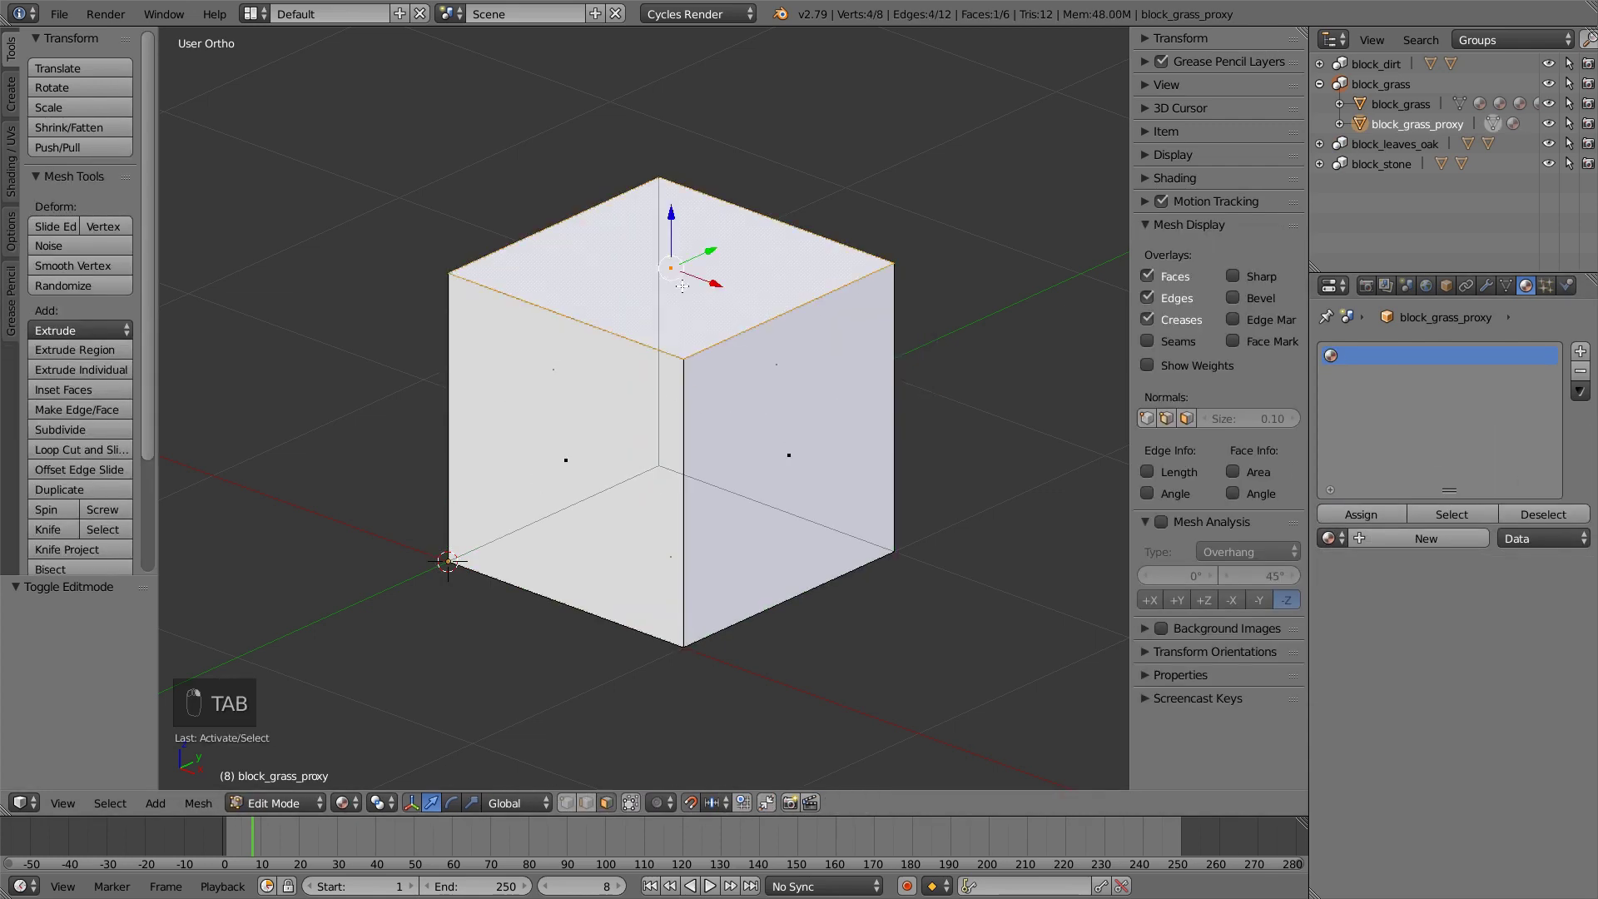
left_click(1580, 352)
left_click(1580, 352)
left_click(1579, 352)
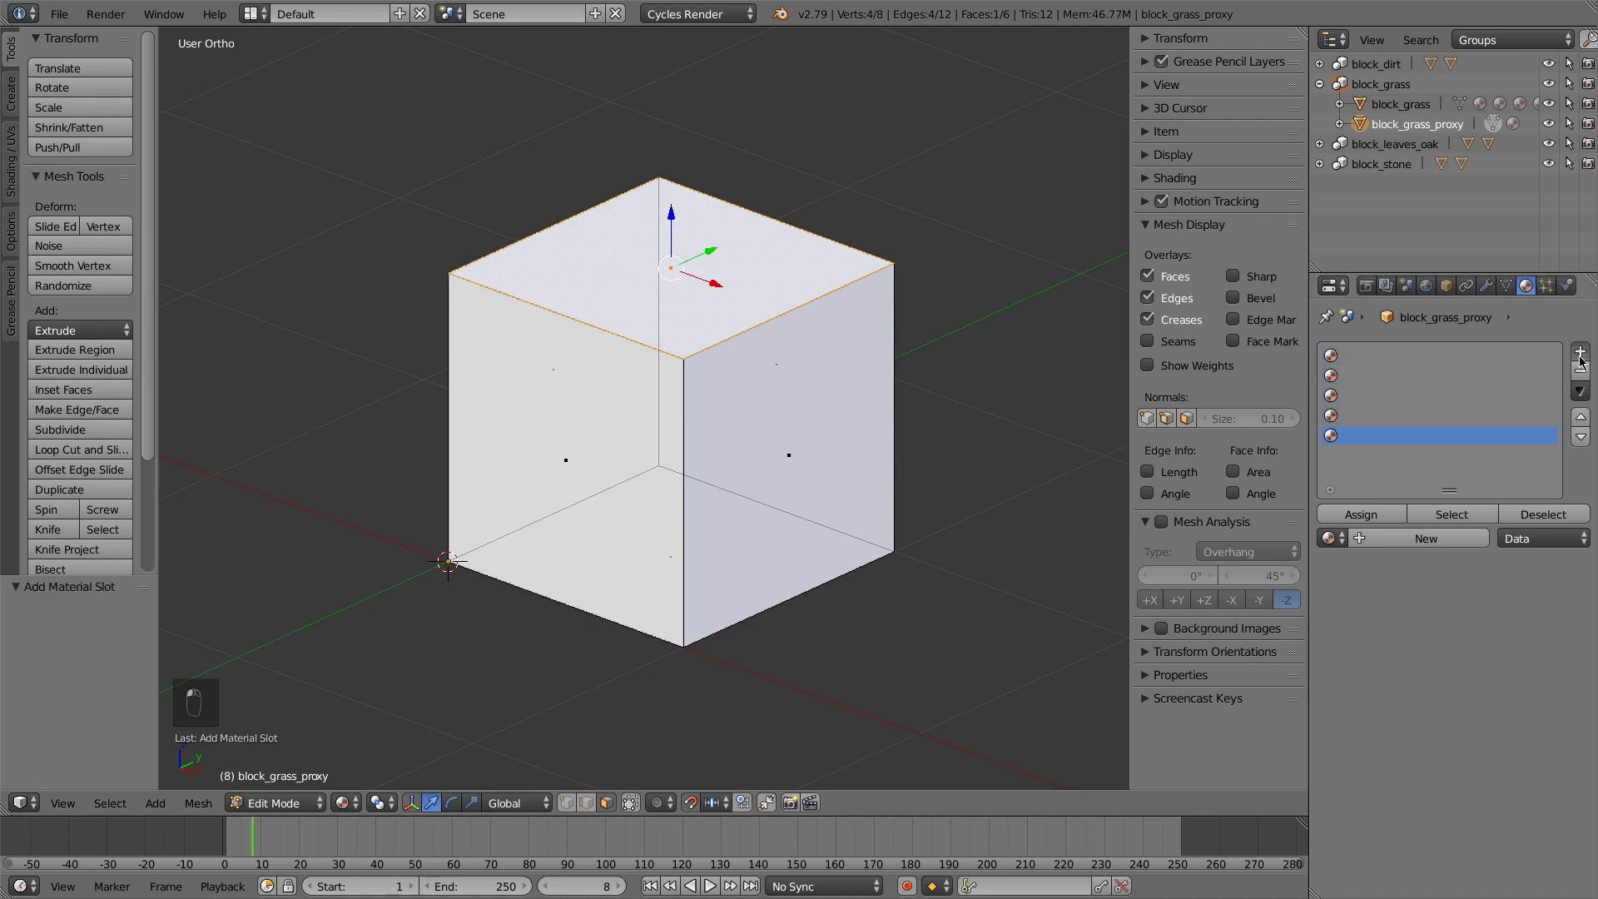
left_click(1579, 354)
Assign the third material slot to the top face and the first slot to the +X side face of block_grass_proxy
left_click(1335, 357)
left_click(1379, 515)
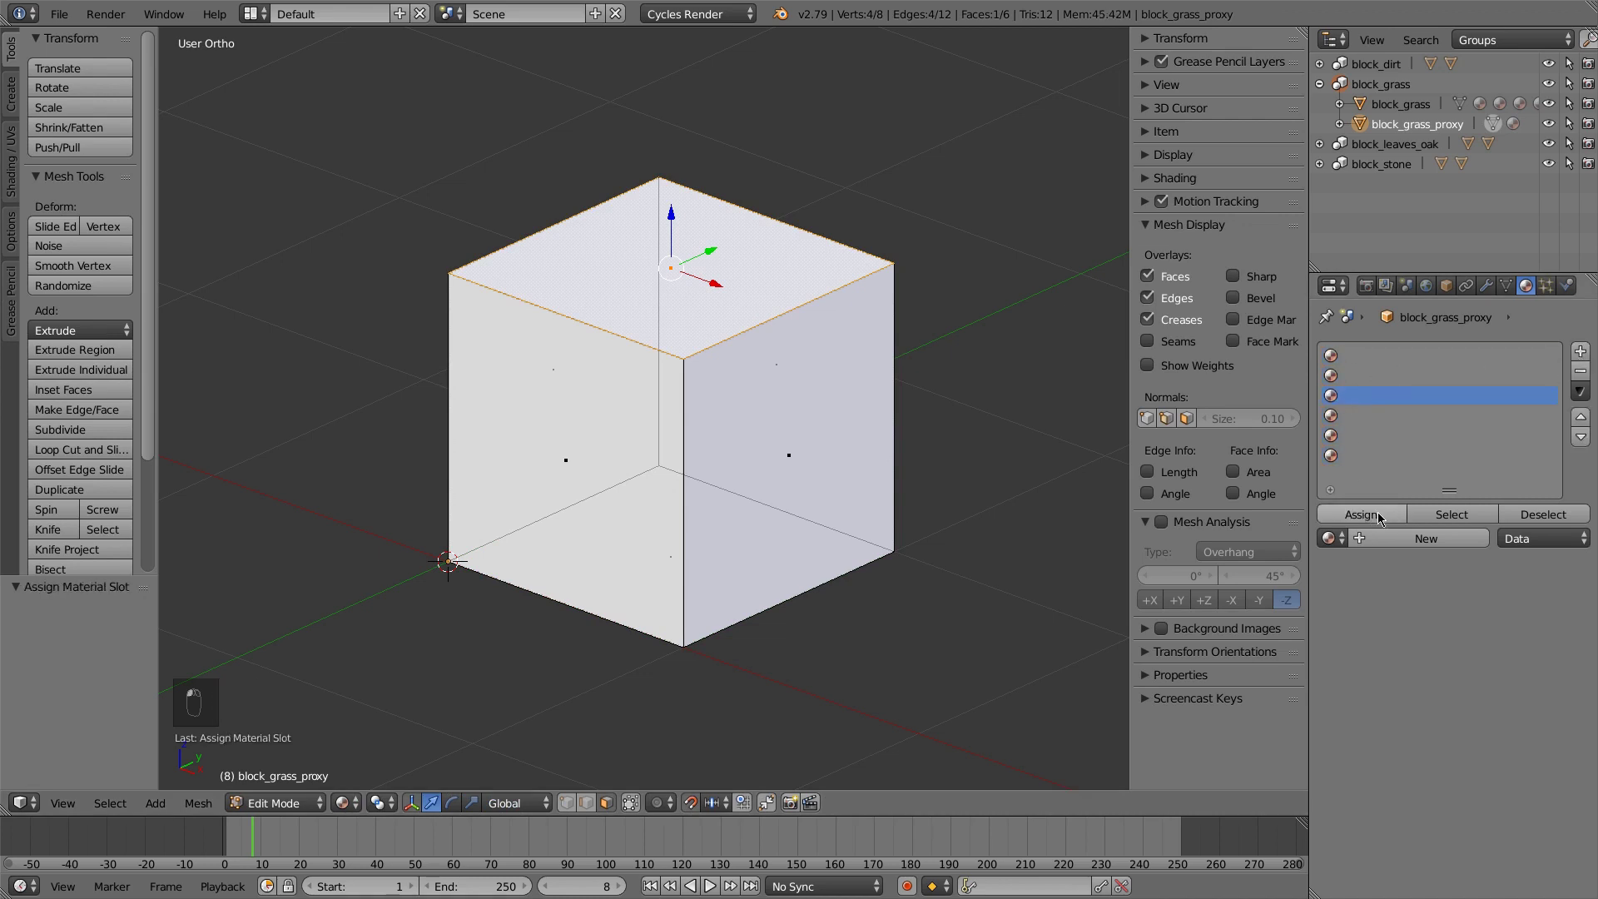
right_click(597, 442)
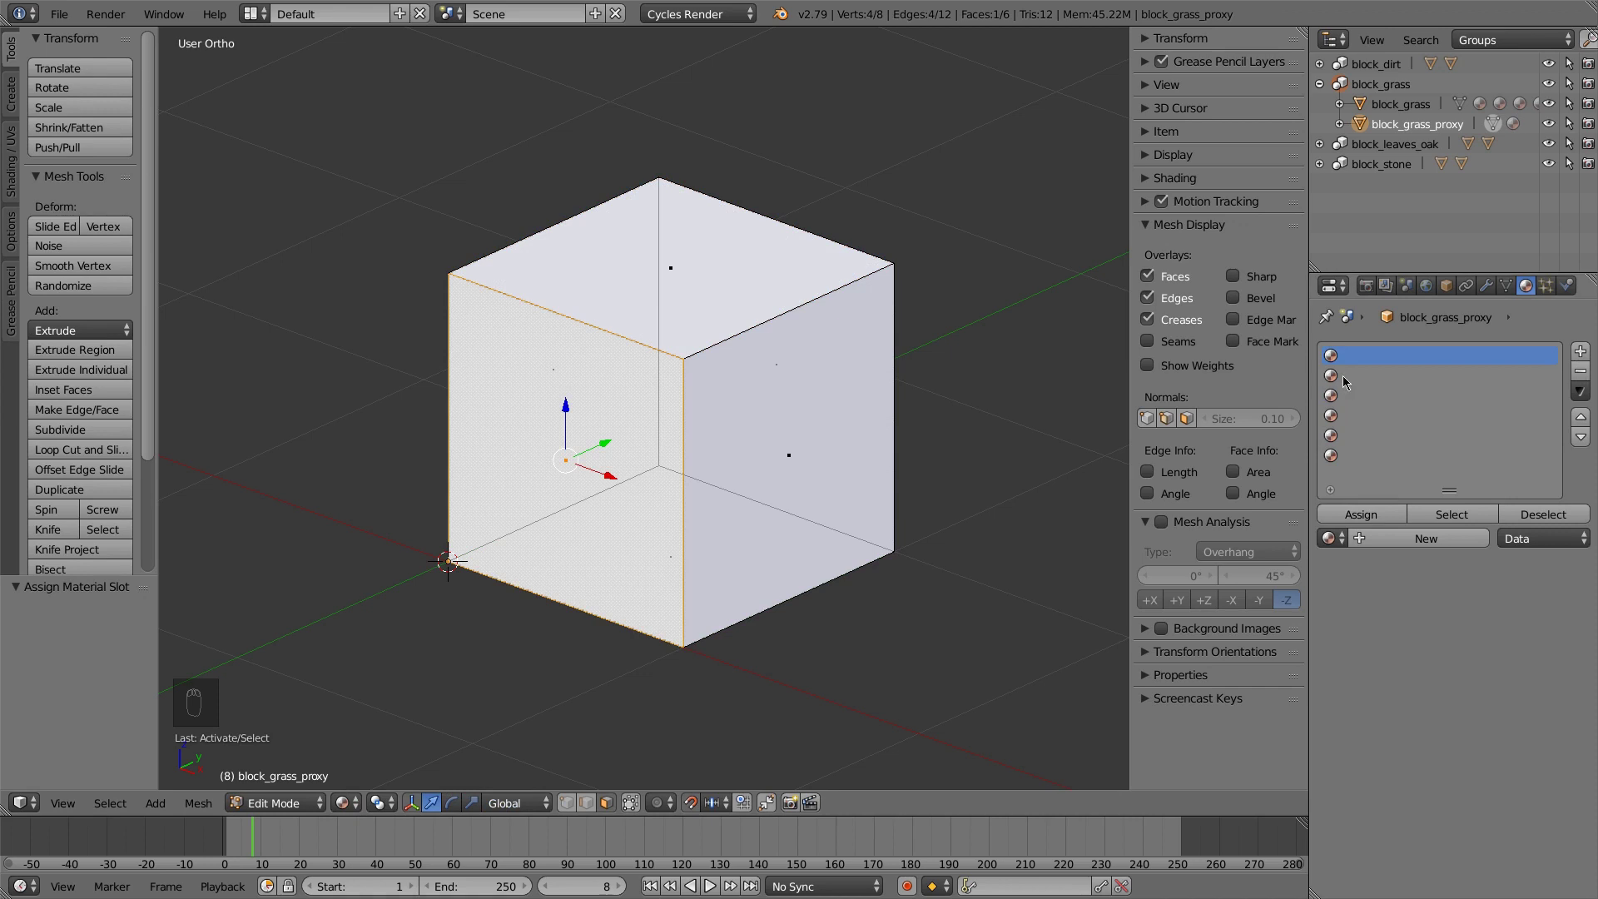
middle_click_drag(799, 454, 770, 464)
scroll(771, 465, "up", 1)
right_click(767, 467)
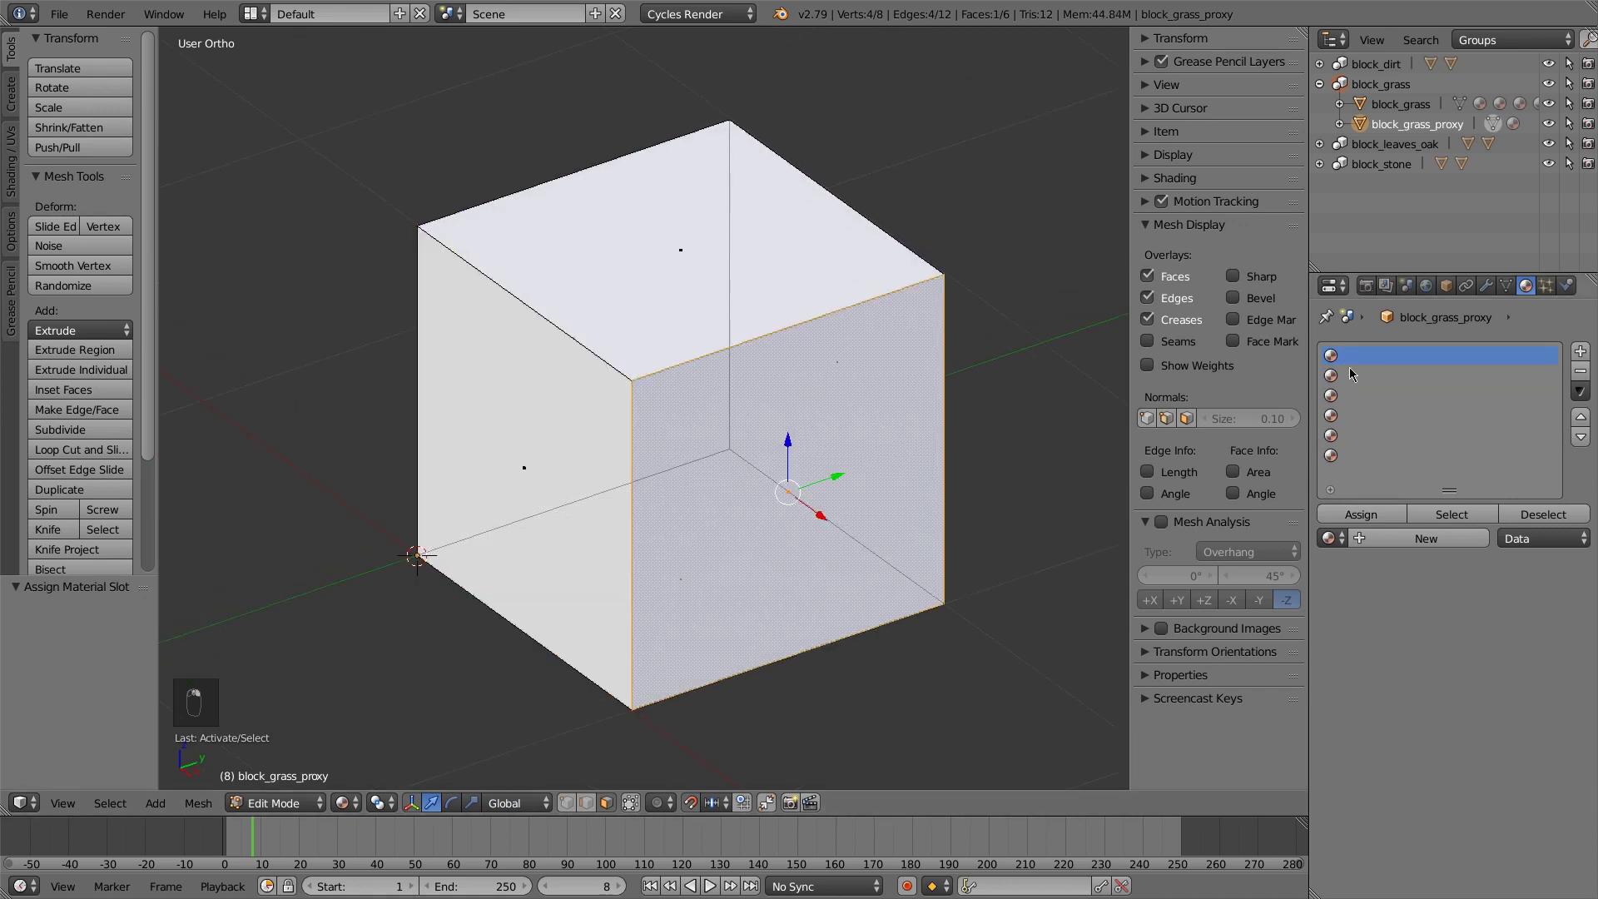
left_click(1361, 515)
Assign the second material slot to the +Y side face of block_grass_proxy
middle_click_drag(982, 479, 867, 501)
right_click(864, 499)
left_click(1350, 376)
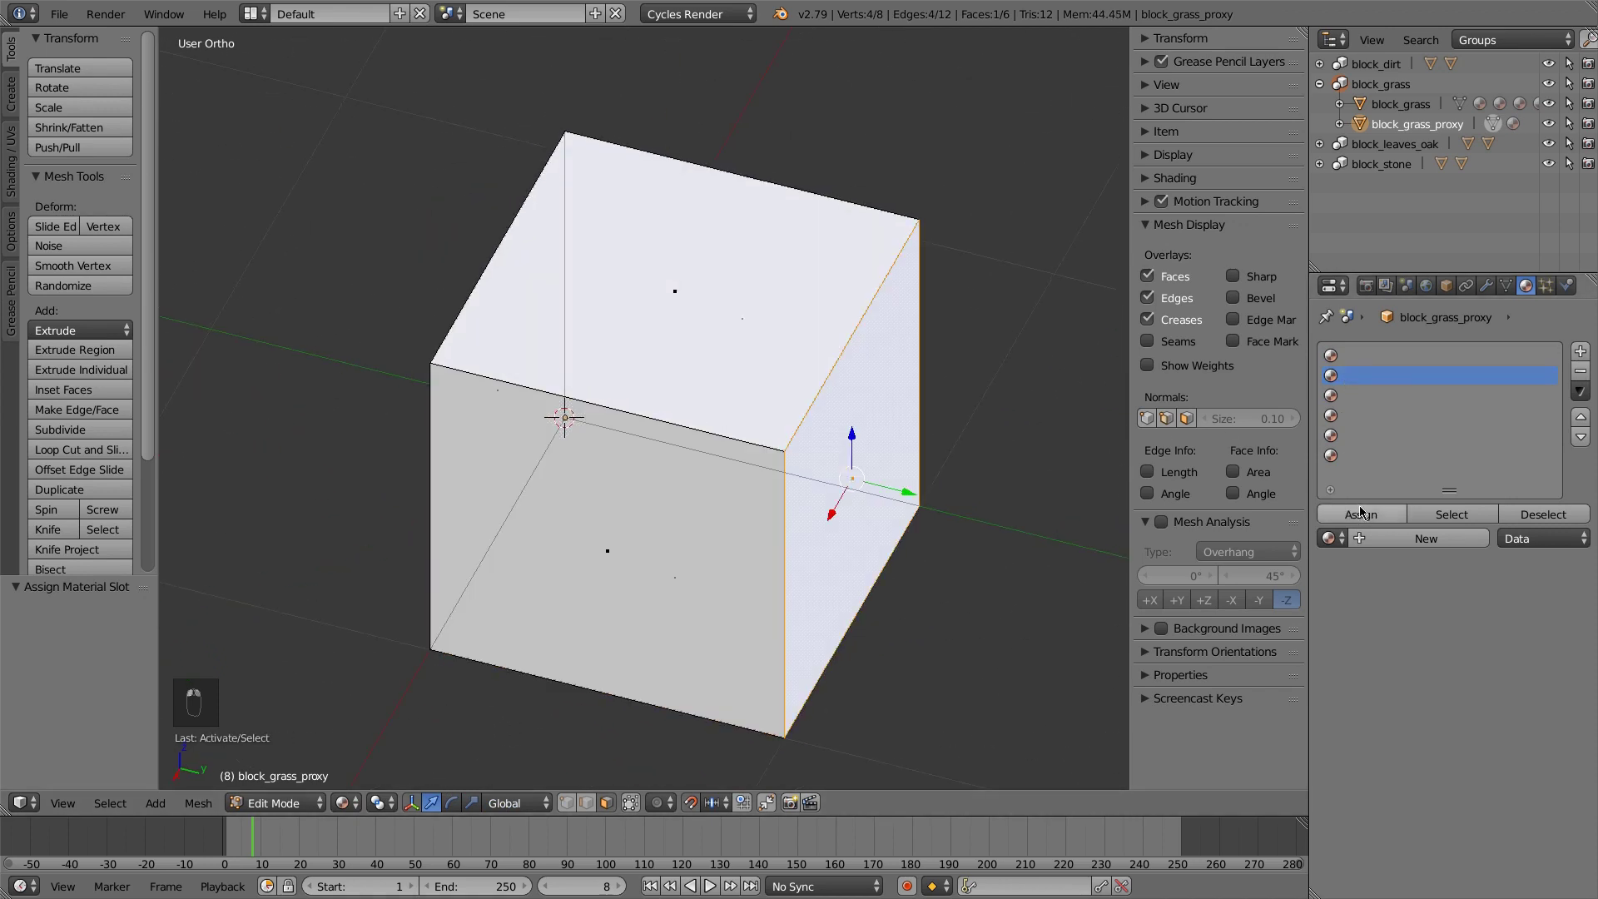
left_click(1363, 516)
Assign the third material slot to the top face again and snap the 3D cursor back to the origin
left_click(1356, 397)
right_click(695, 292)
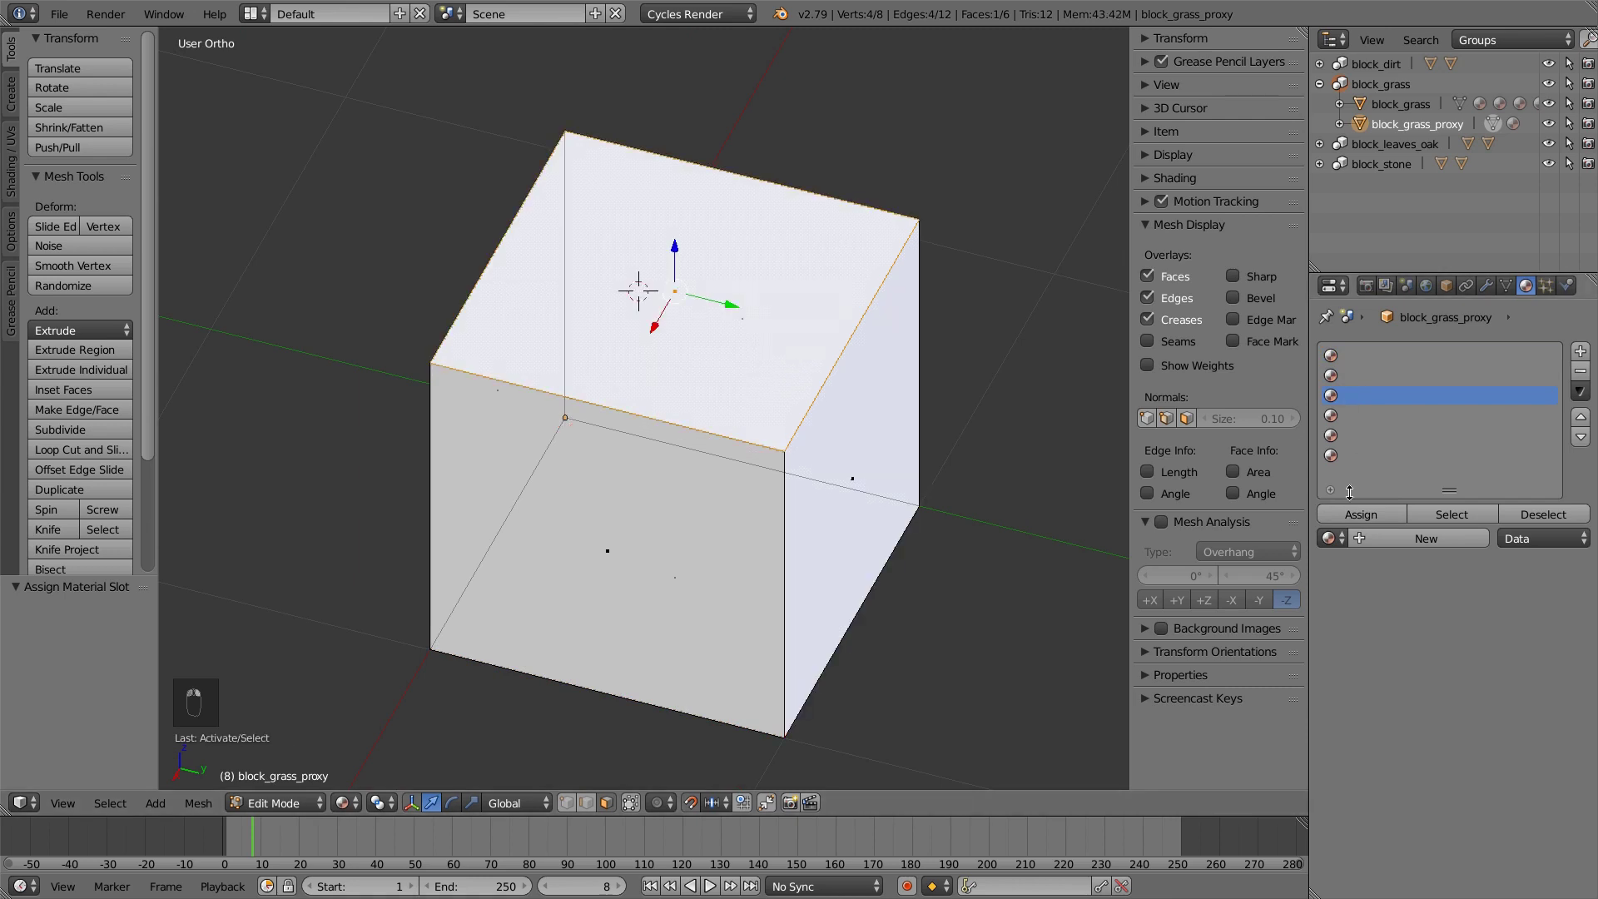
key("shift+s")
left_click(640, 555)
Assign the fourth material slot to the -Y side face of block_grass_proxy
middle_click_drag(652, 506, 549, 483)
right_click(540, 500)
left_click(1335, 416)
left_click(1360, 514)
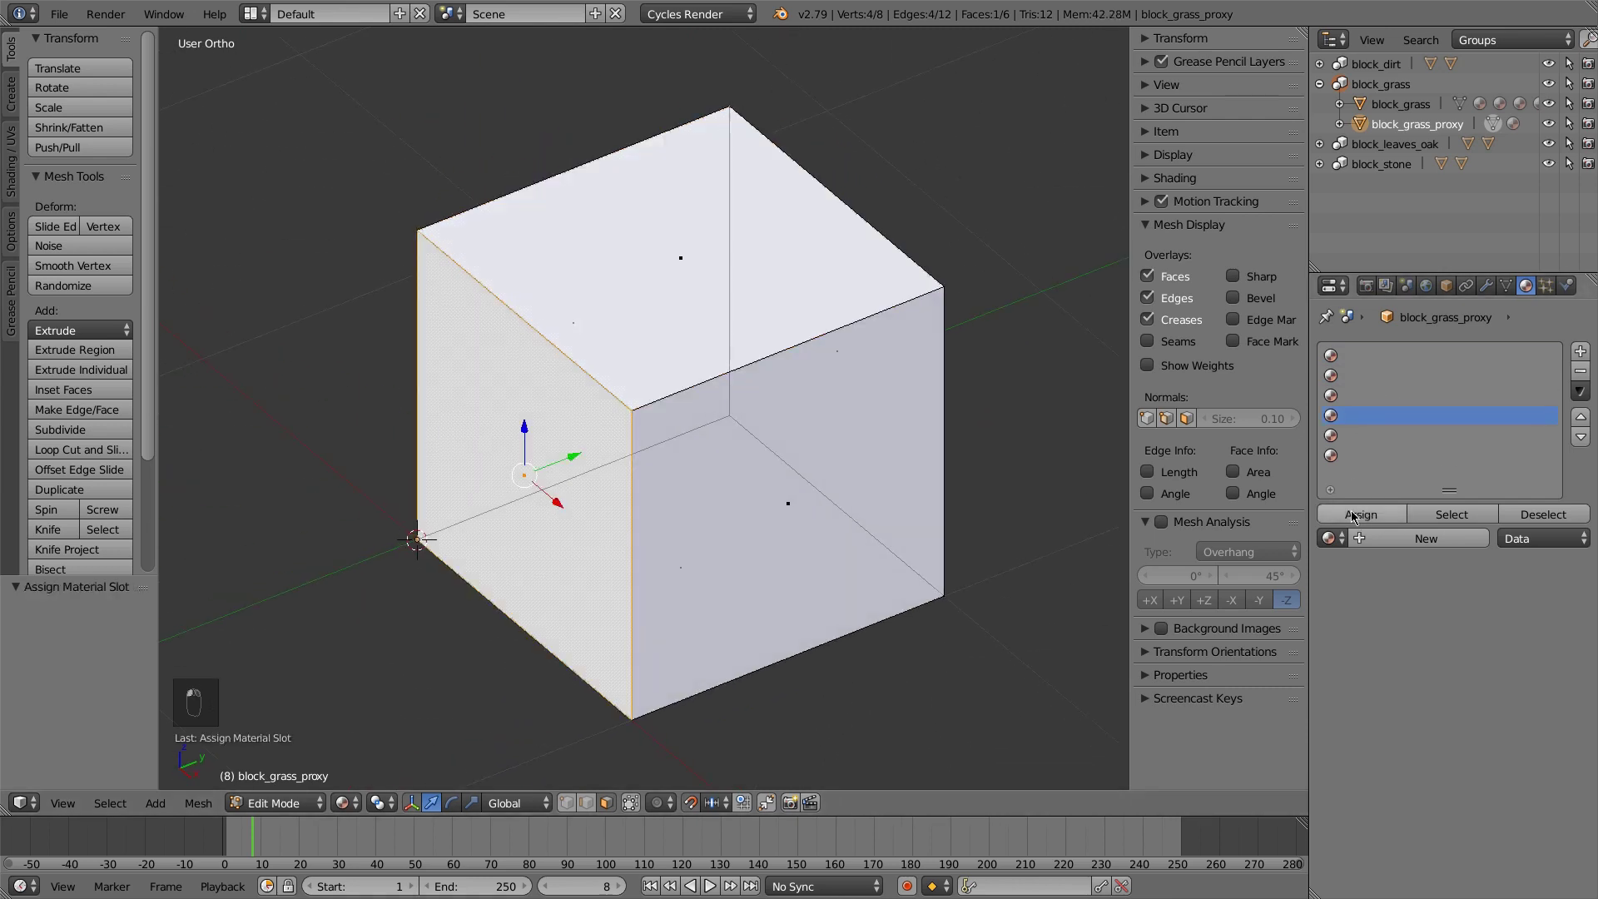
Assign the fifth slot to the -X side face and the sixth slot to the bottom face, and return to Object Mode
middle_click_drag(699, 516, 541, 516)
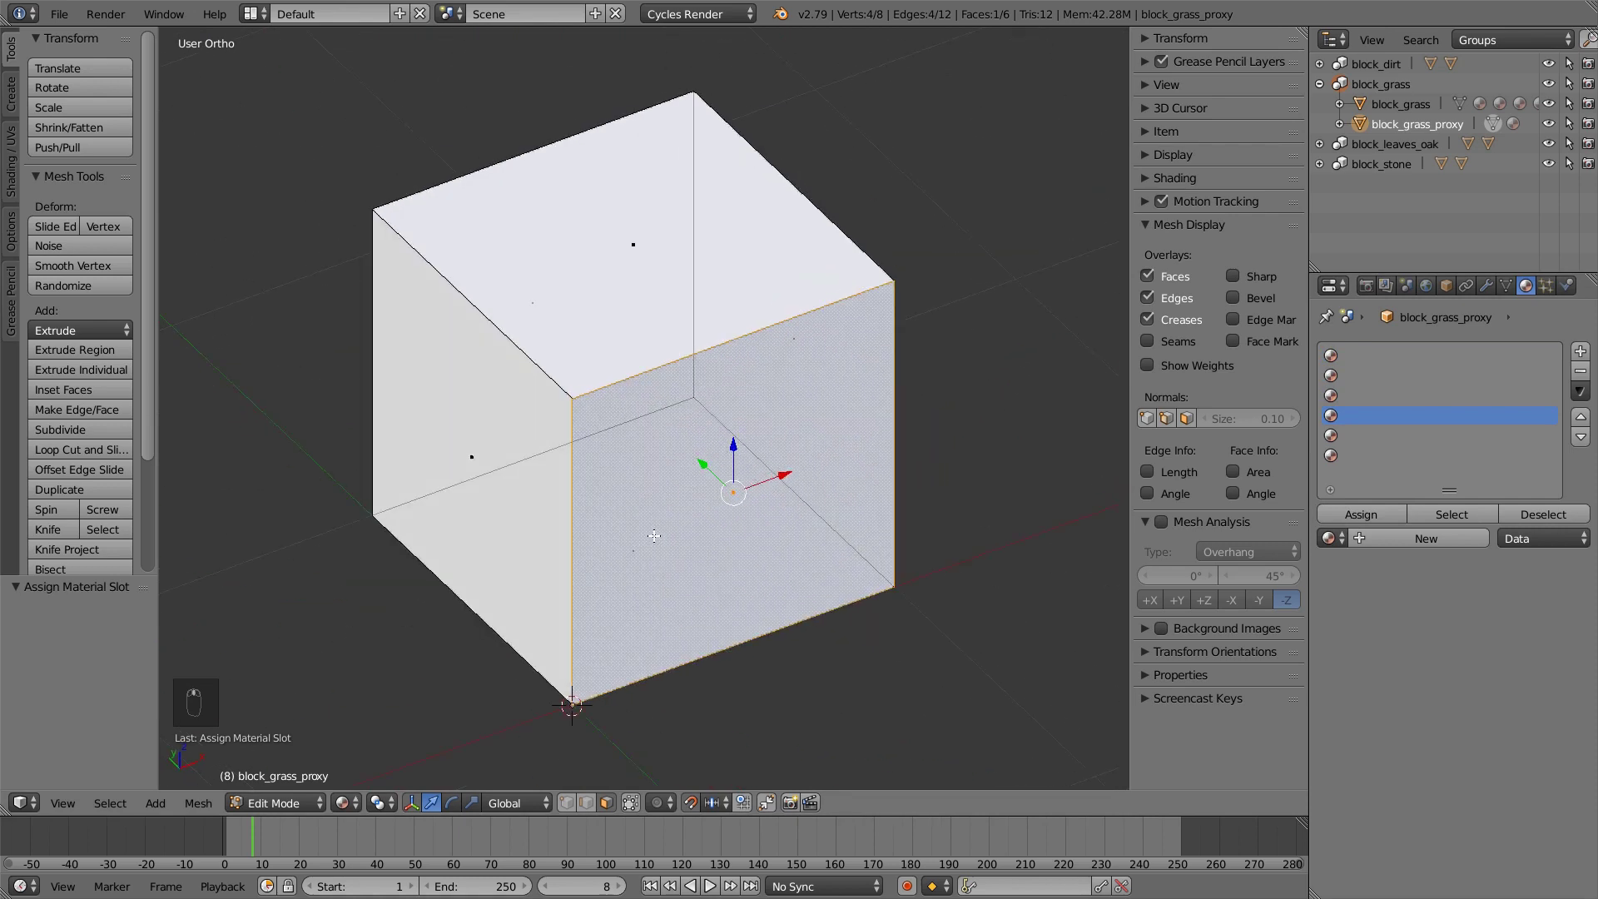
right_click(466, 433)
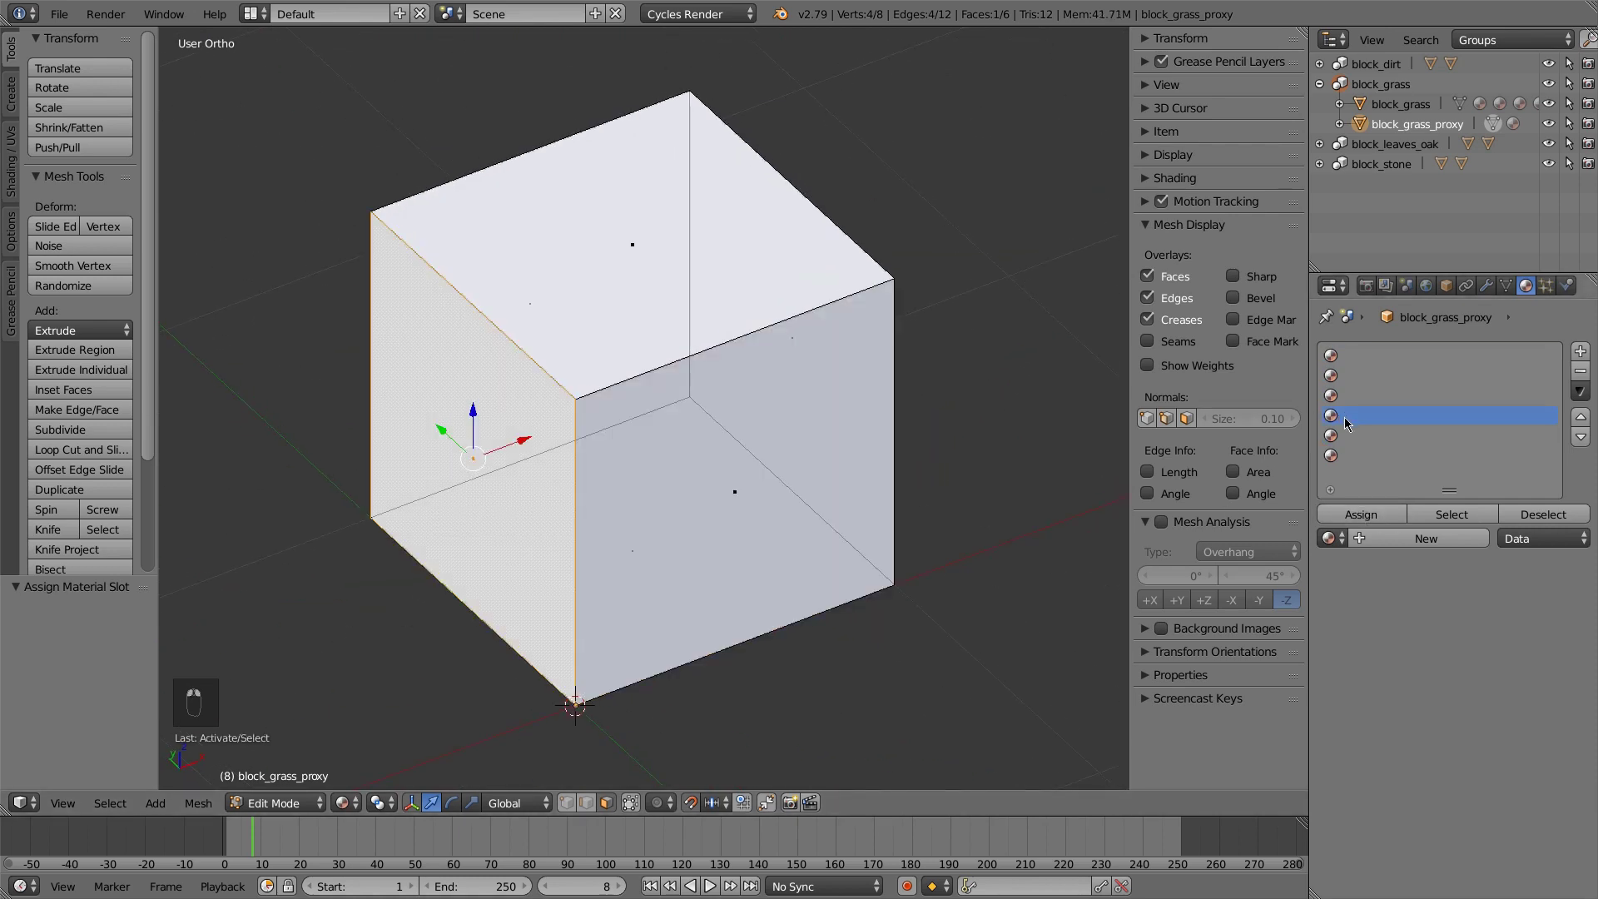
middle_click_drag(707, 633, 681, 537)
right_click(648, 591)
left_click(1348, 456)
left_click(1362, 514)
key("Tab")
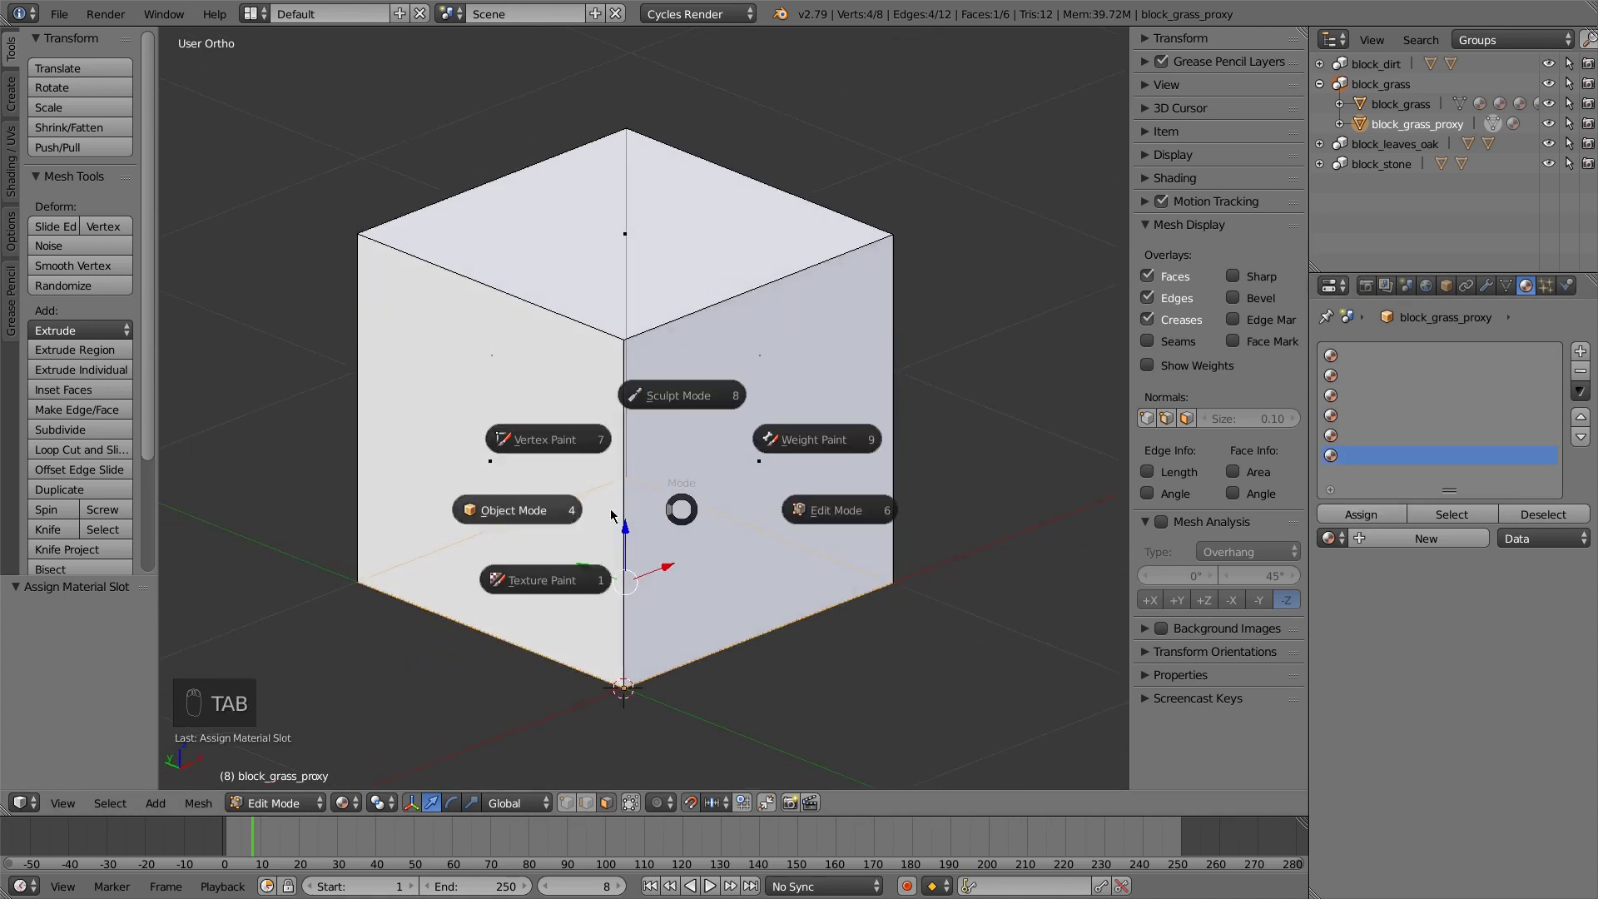
left_click(566, 511)
Link the first material slot of block_grass_proxy to Object and assign grass_side to it
left_click(1415, 356)
left_click(1533, 514)
left_click(1528, 497)
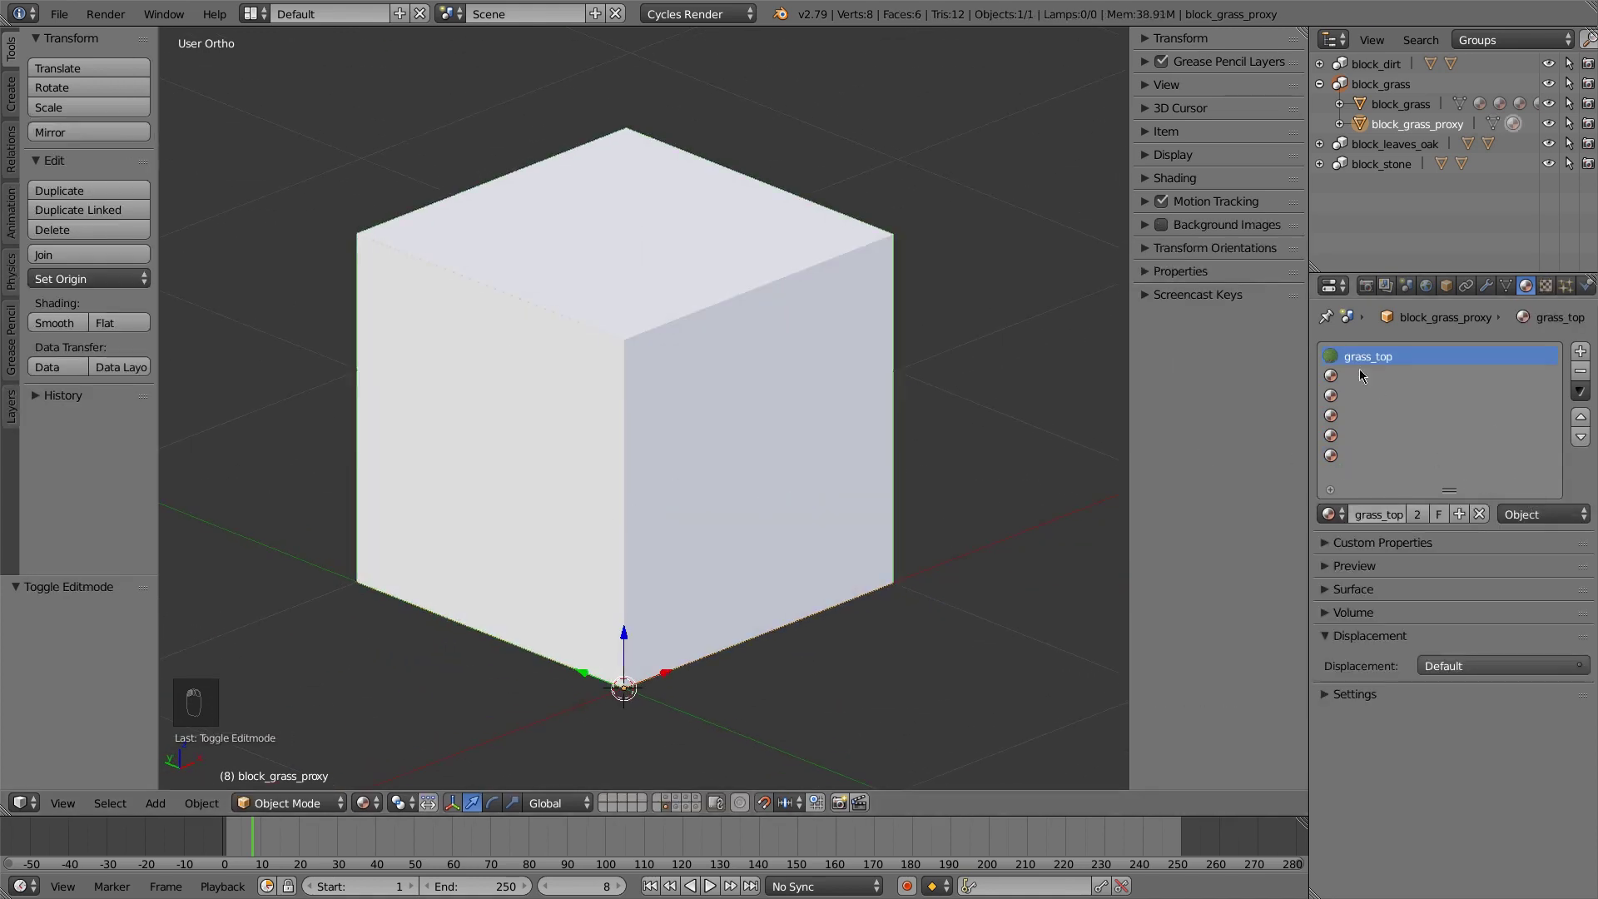
left_click(1338, 511)
left_click(1333, 562)
Assign grass_side to the data-linked second, fourth and fifth material slots of block_grass_proxy
left_click(1350, 376)
left_click(1336, 511)
left_click(1333, 562)
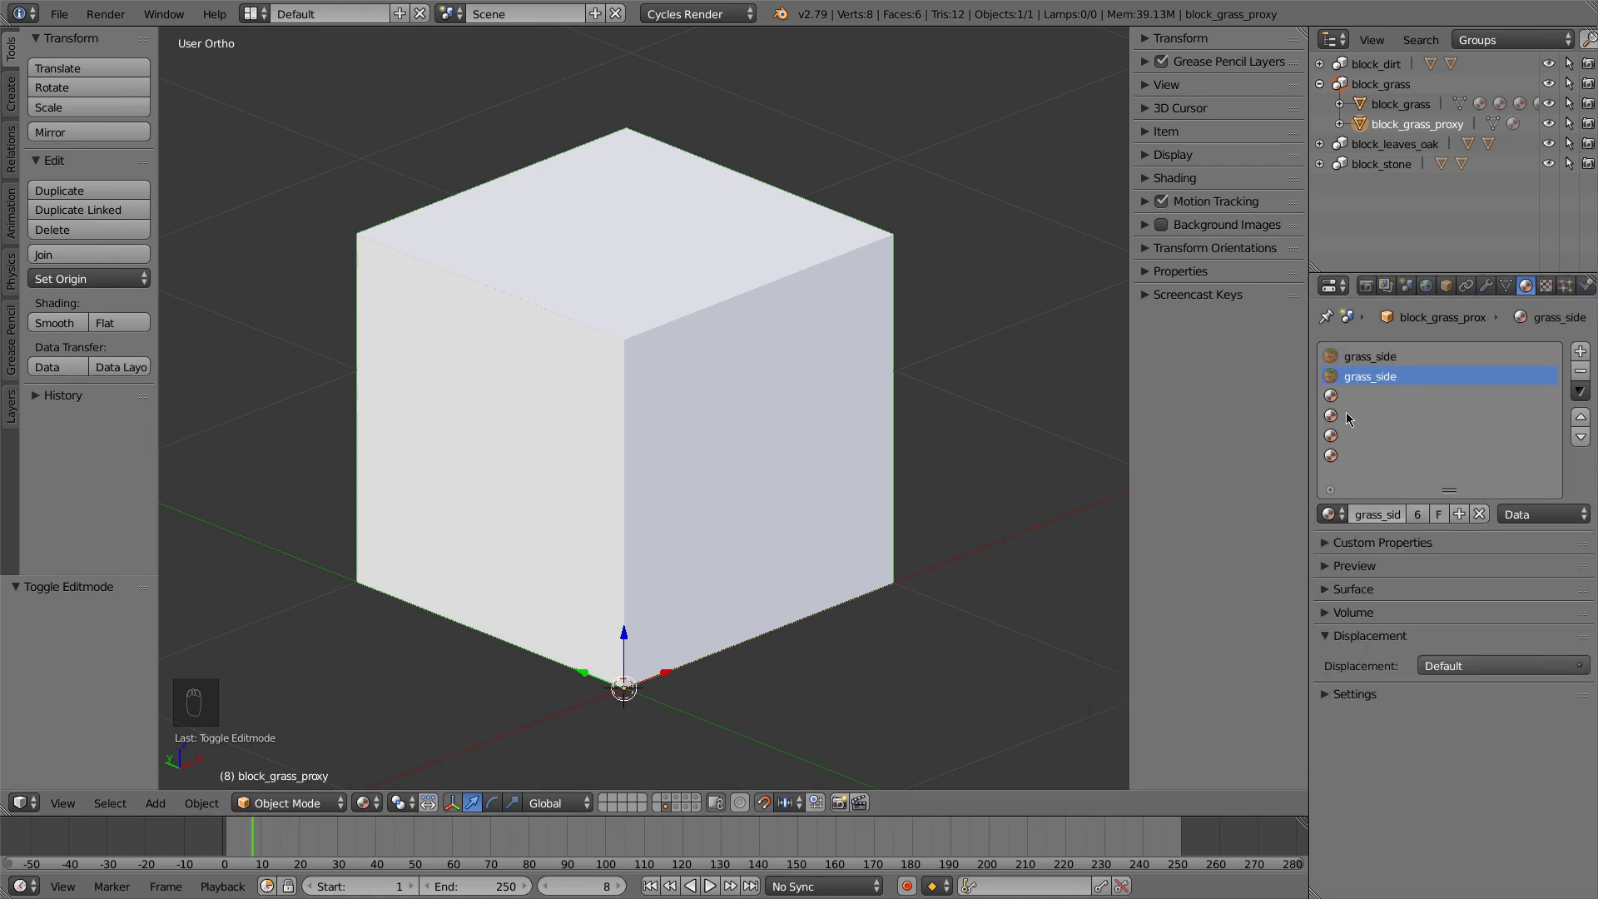
left_click(1346, 415)
left_click(1333, 512)
left_click(1333, 563)
left_click(1343, 436)
left_click(1333, 513)
left_click(1333, 564)
Assign grass_top to the third and dirt to the sixth data-linked material slot of block_grass_proxy
left_click(1345, 396)
left_click(1332, 513)
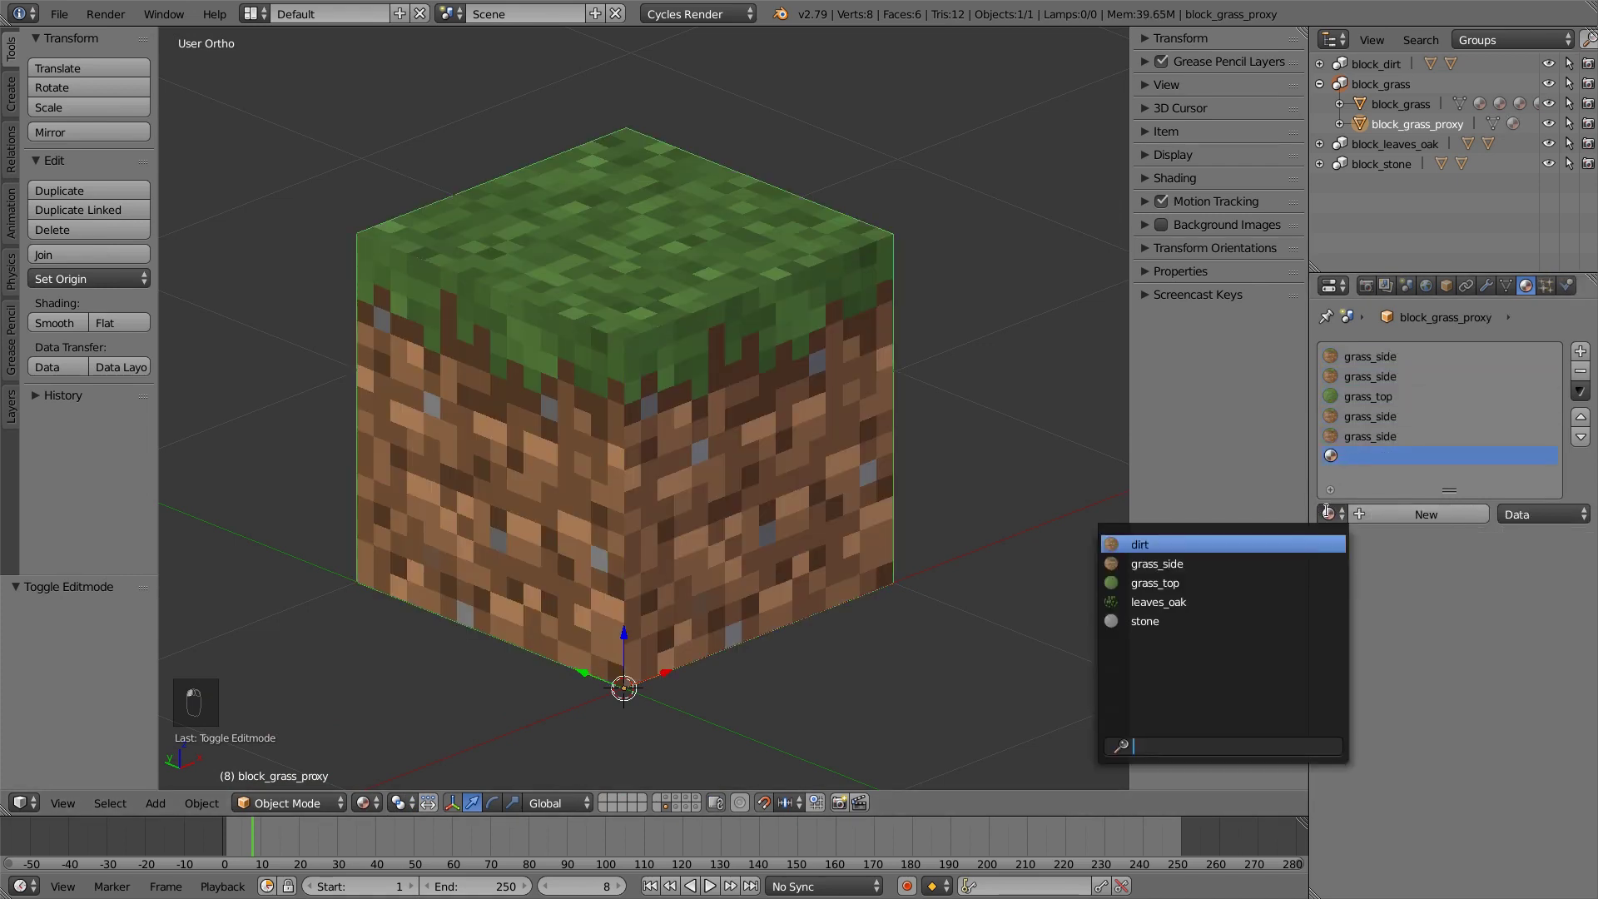
left_click(1323, 544)
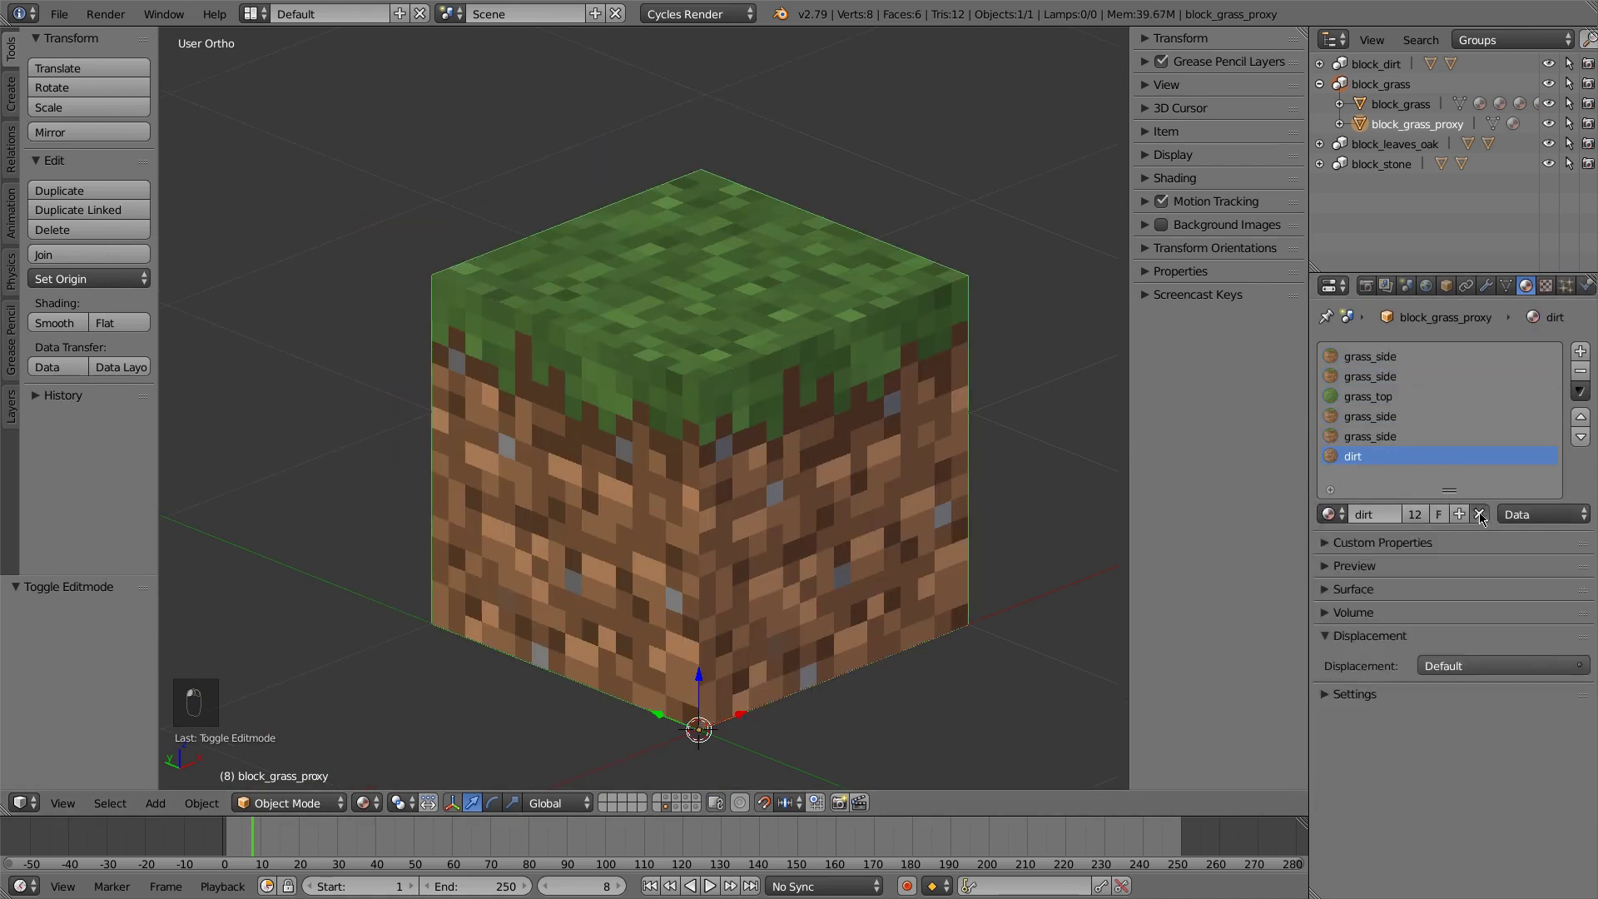
Unlink the sixth slot's data material on block_grass_proxy, link the slot to Object and assign dirt to it
left_click(1480, 514)
left_click(1523, 515)
left_click(1524, 495)
left_click(1333, 514)
left_click(1284, 539)
Link the fifth material slot of block_grass_proxy to Object and assign grass_side to it
left_click(1345, 434)
left_click(1562, 521)
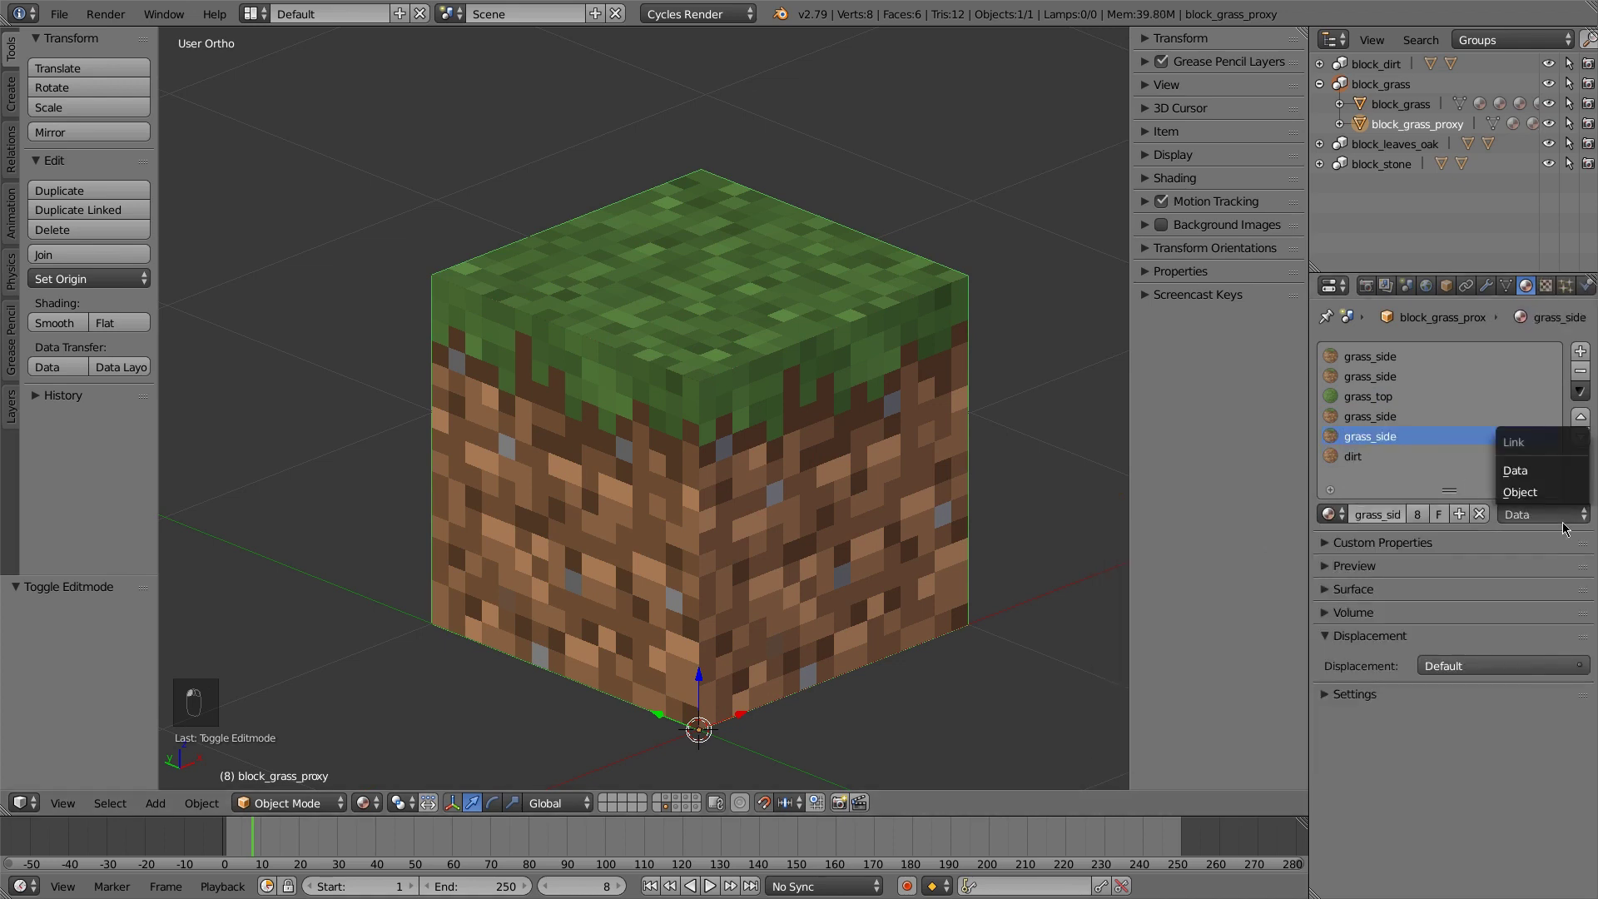
left_click(1519, 492)
left_click(1331, 514)
left_click(1331, 564)
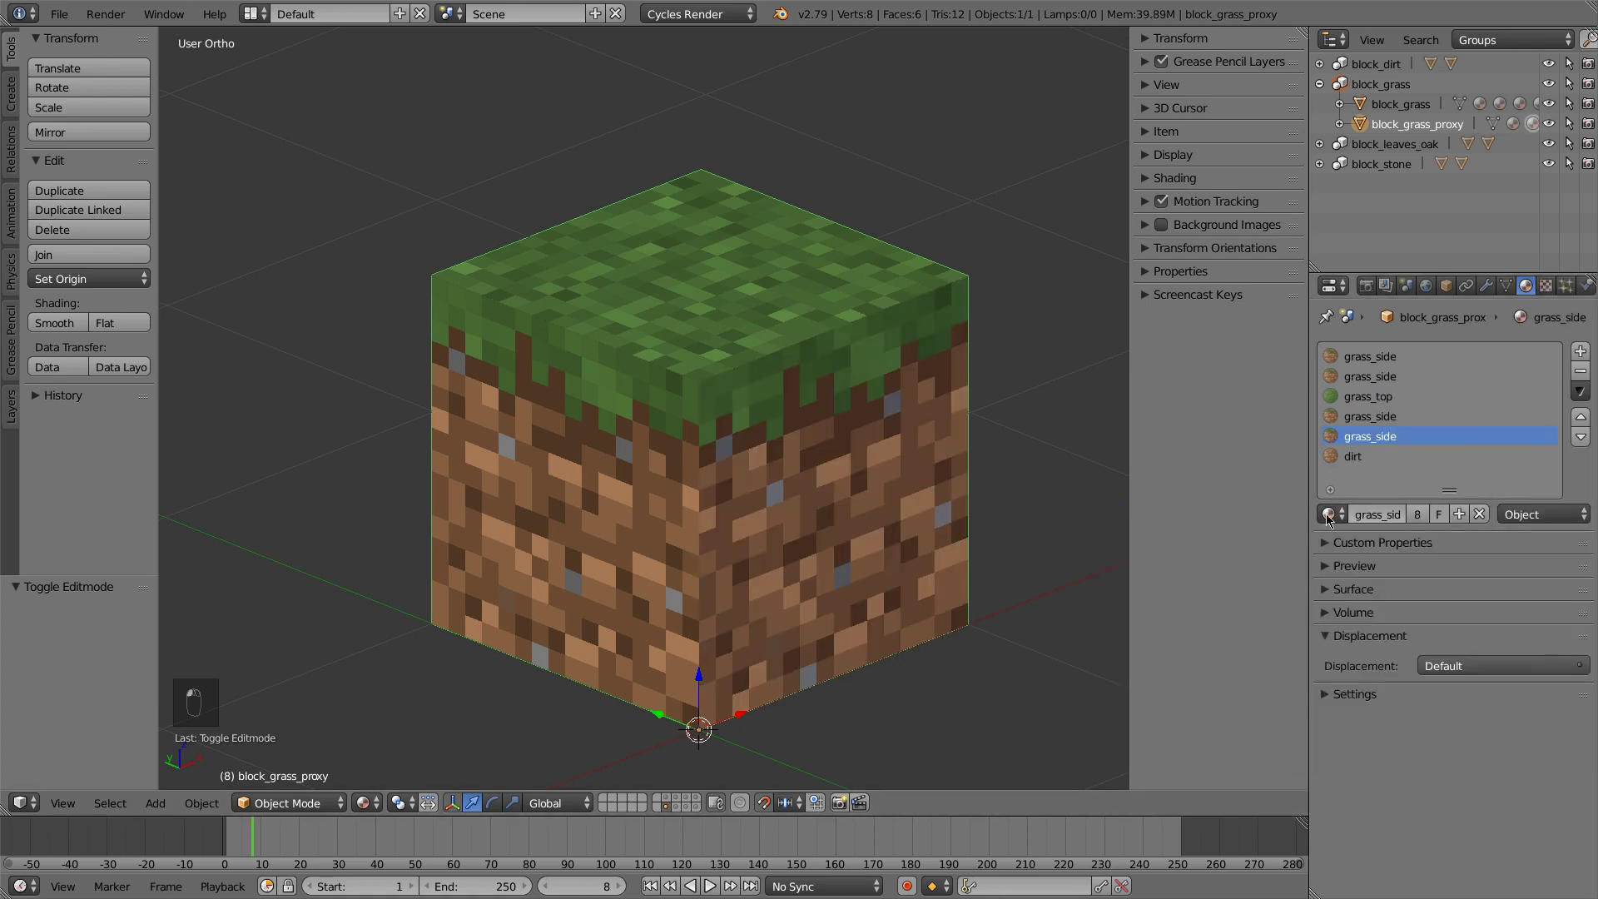
Unlink the fourth slot's data material on block_grass_proxy, link the slot to Object and assign grass_side to it
left_click(1398, 416)
left_click(1480, 513)
left_click(1544, 515)
left_click(1524, 494)
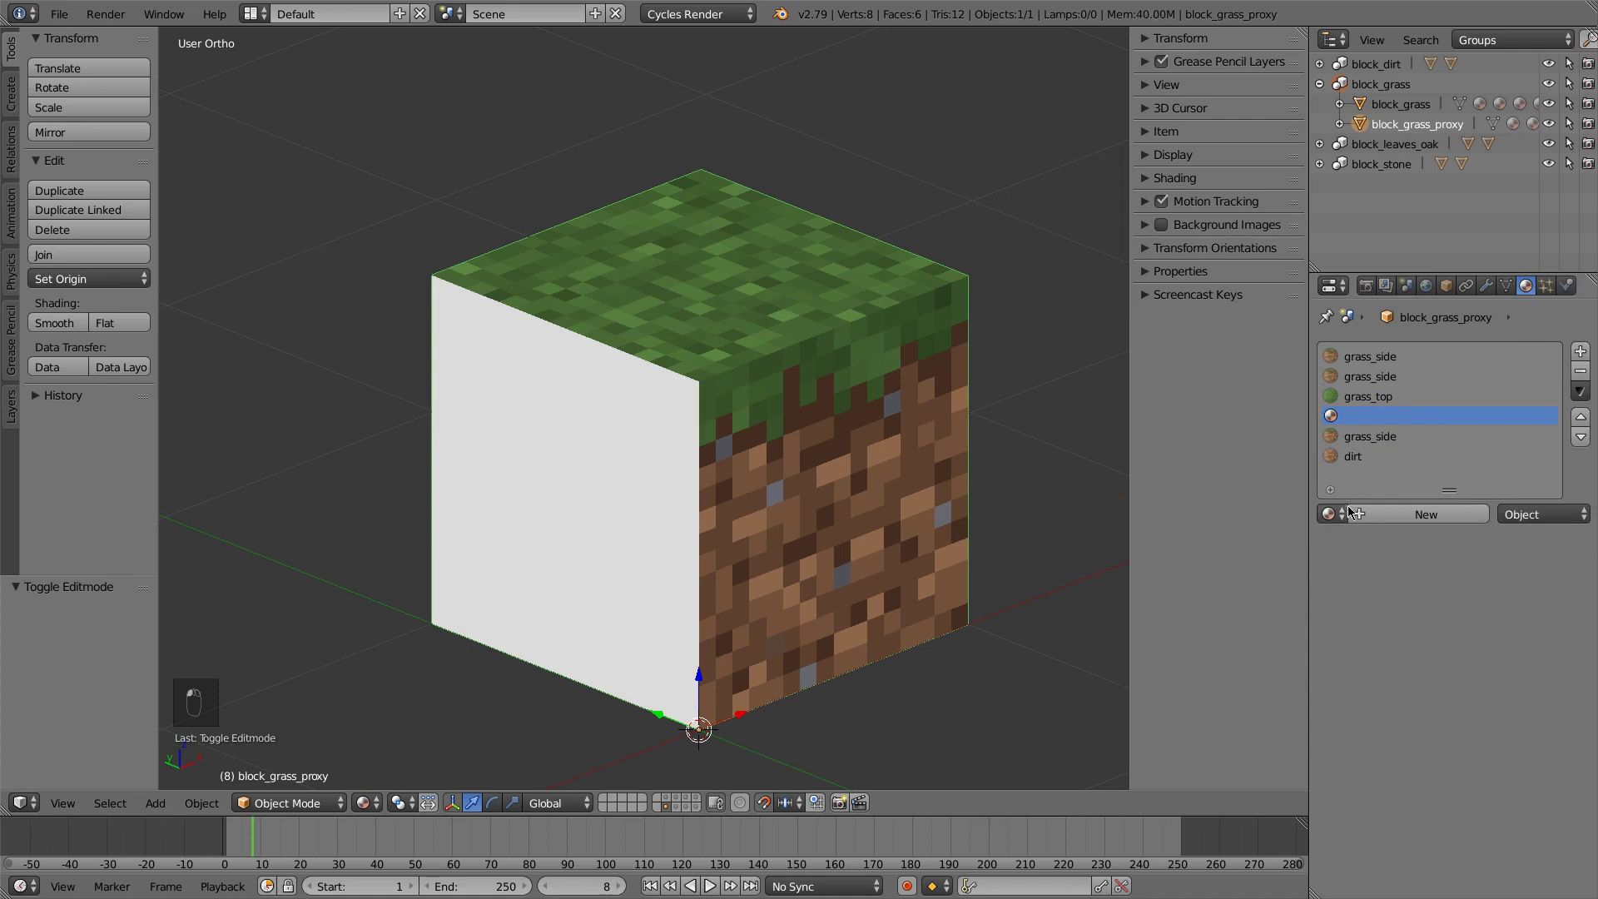
left_click(1332, 514)
left_click(1331, 558)
Unlink the third slot's data material on block_grass_proxy, link the slot to Object and assign grass_top to it
left_click(1361, 397)
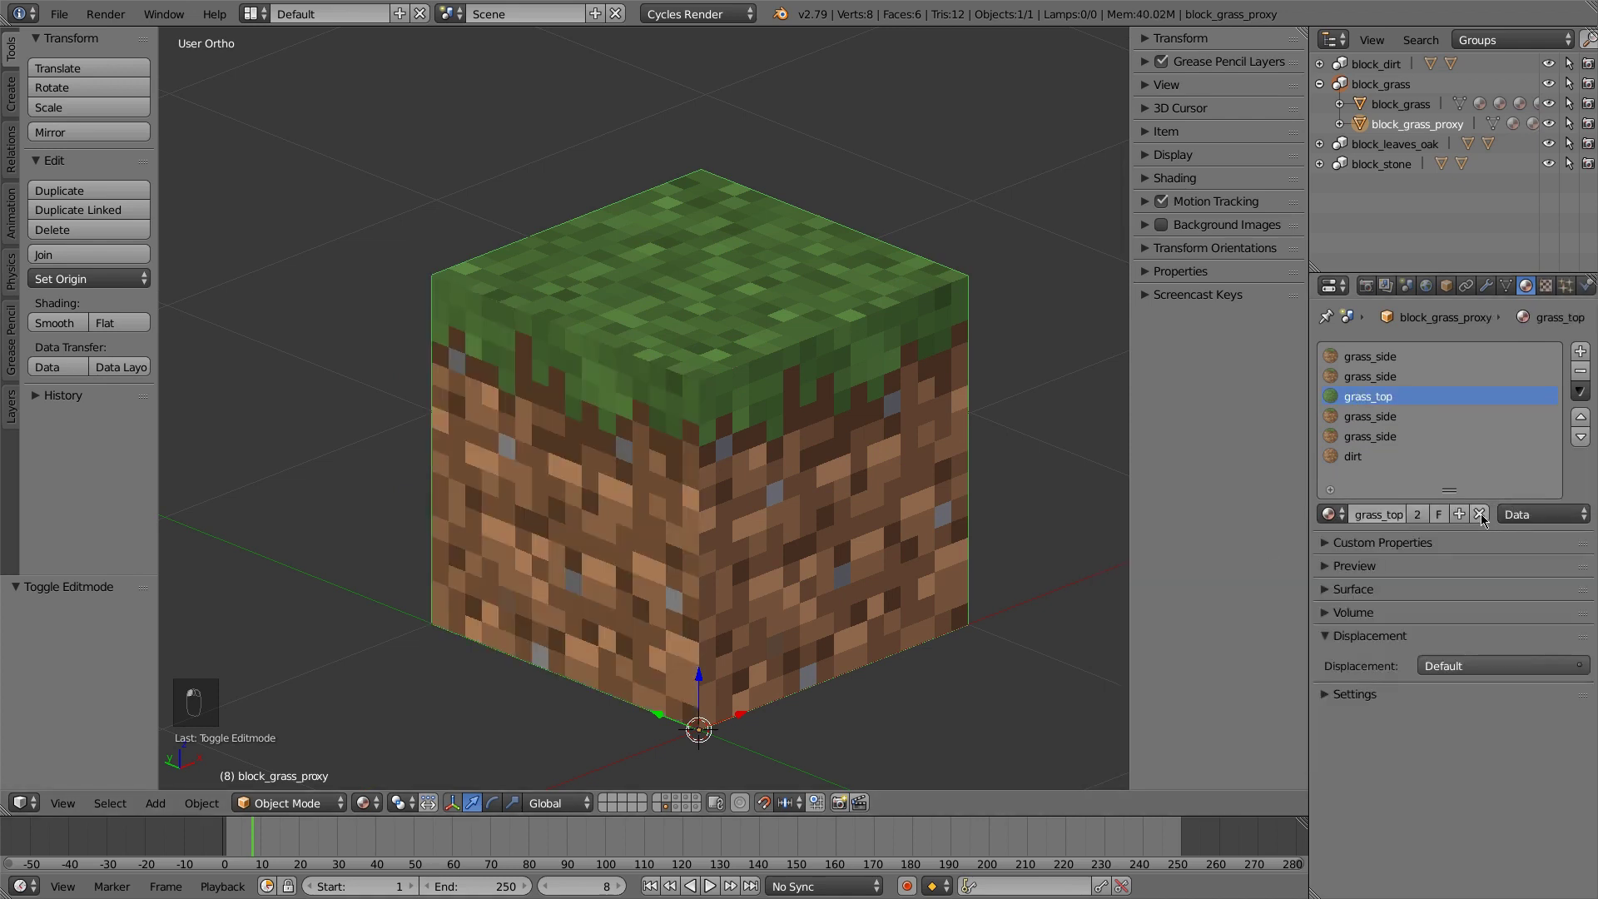
left_click(1480, 515)
left_click(1540, 514)
left_click(1523, 490)
left_click(1341, 516)
left_click(1331, 581)
Unlink the second slot's data material on block_grass_proxy, link the slot to Object and assign grass_side to it
left_click(1381, 376)
left_click(1480, 514)
left_click(1543, 514)
left_click(1525, 495)
left_click(1331, 514)
left_click(1332, 558)
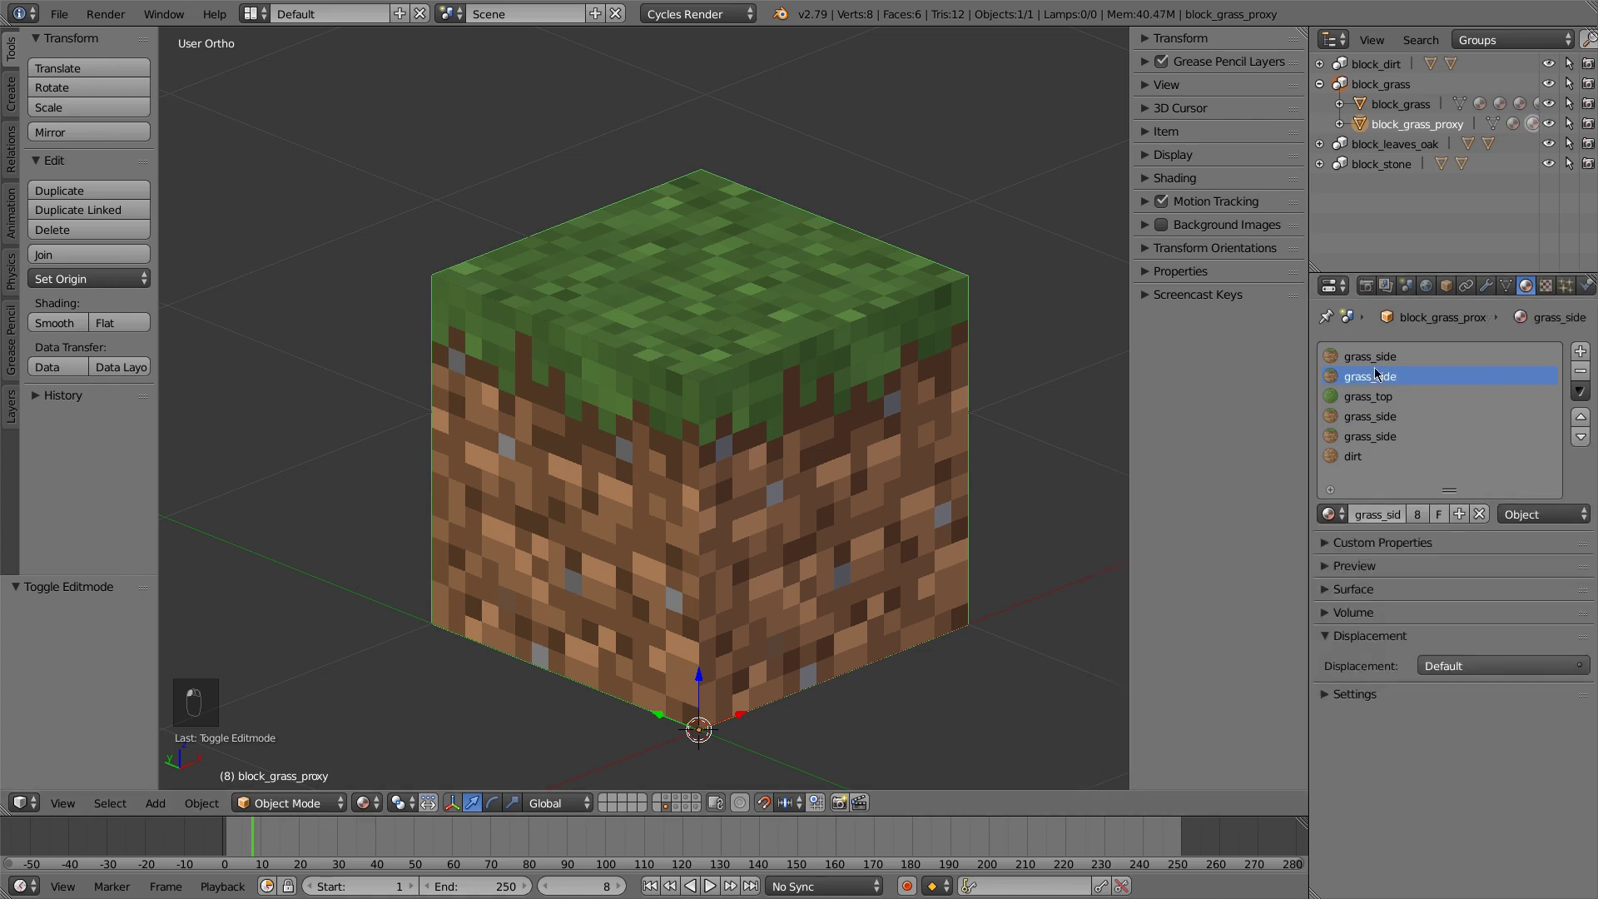
Select block_leaves_oak_proxy on its layer, link its second material slot to Object and assign leaves_oak to it
right_click(763, 466)
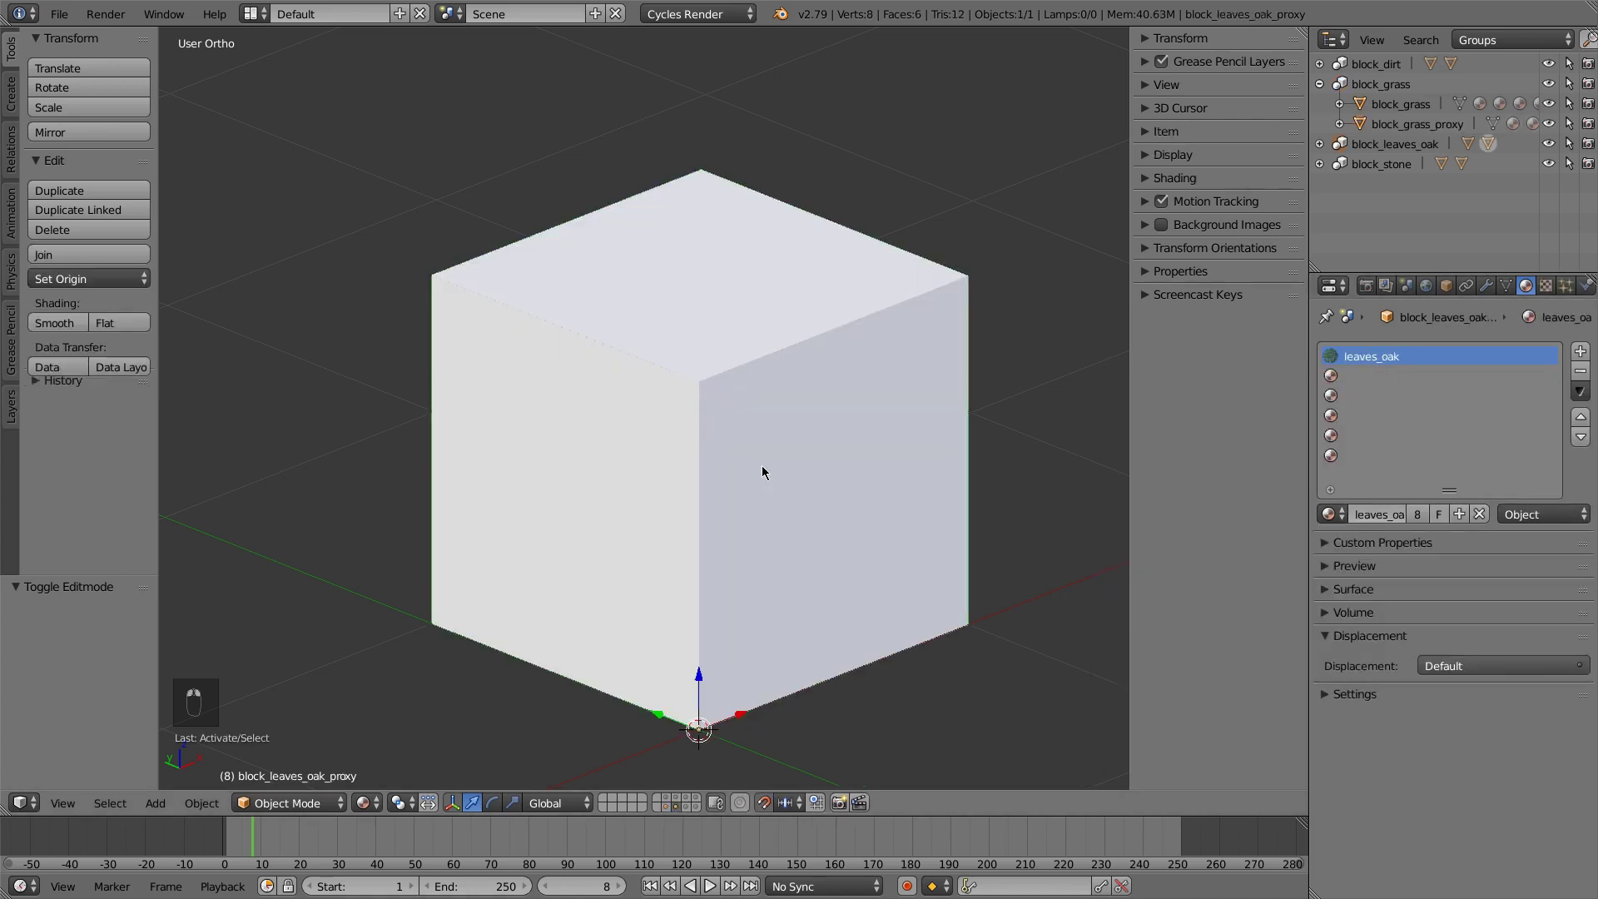
left_click(1361, 377)
left_click(1539, 514)
left_click(1524, 489)
left_click(1331, 514)
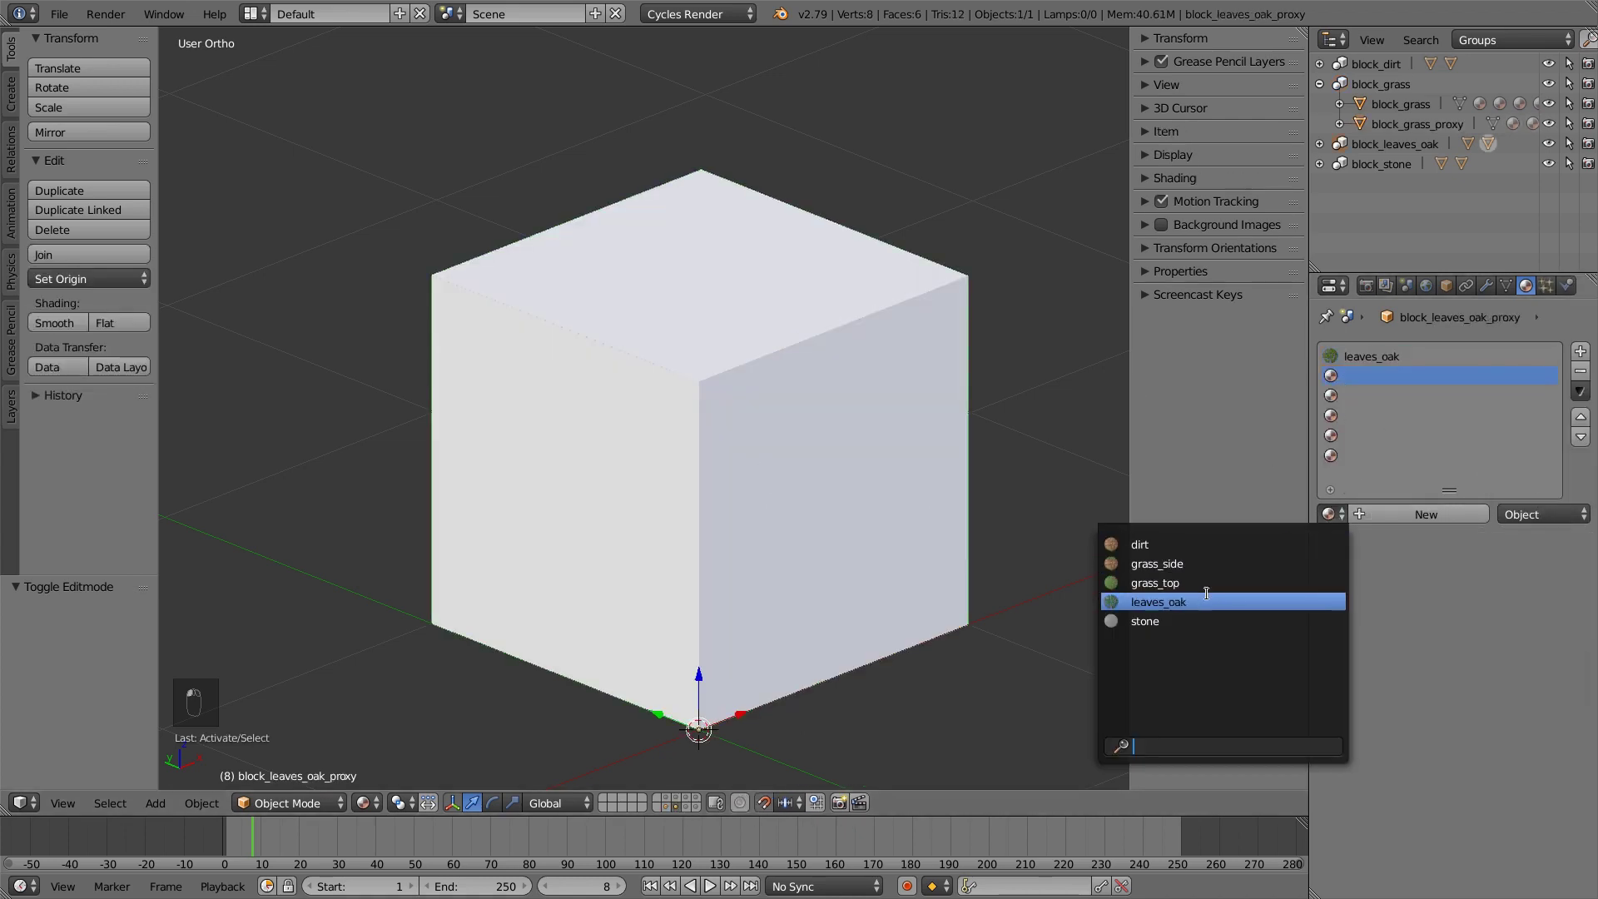
left_click(1205, 601)
Link the third material slot of block_leaves_oak_proxy to Object and assign leaves_oak to it
left_click(1362, 396)
left_click(1540, 515)
left_click(1524, 489)
left_click(1331, 514)
left_click(1187, 603)
Link the fourth material slot of block_leaves_oak_proxy to Object and assign leaves_oak to it
left_click(1361, 416)
left_click(1539, 514)
left_click(1523, 489)
left_click(1331, 514)
left_click(1205, 602)
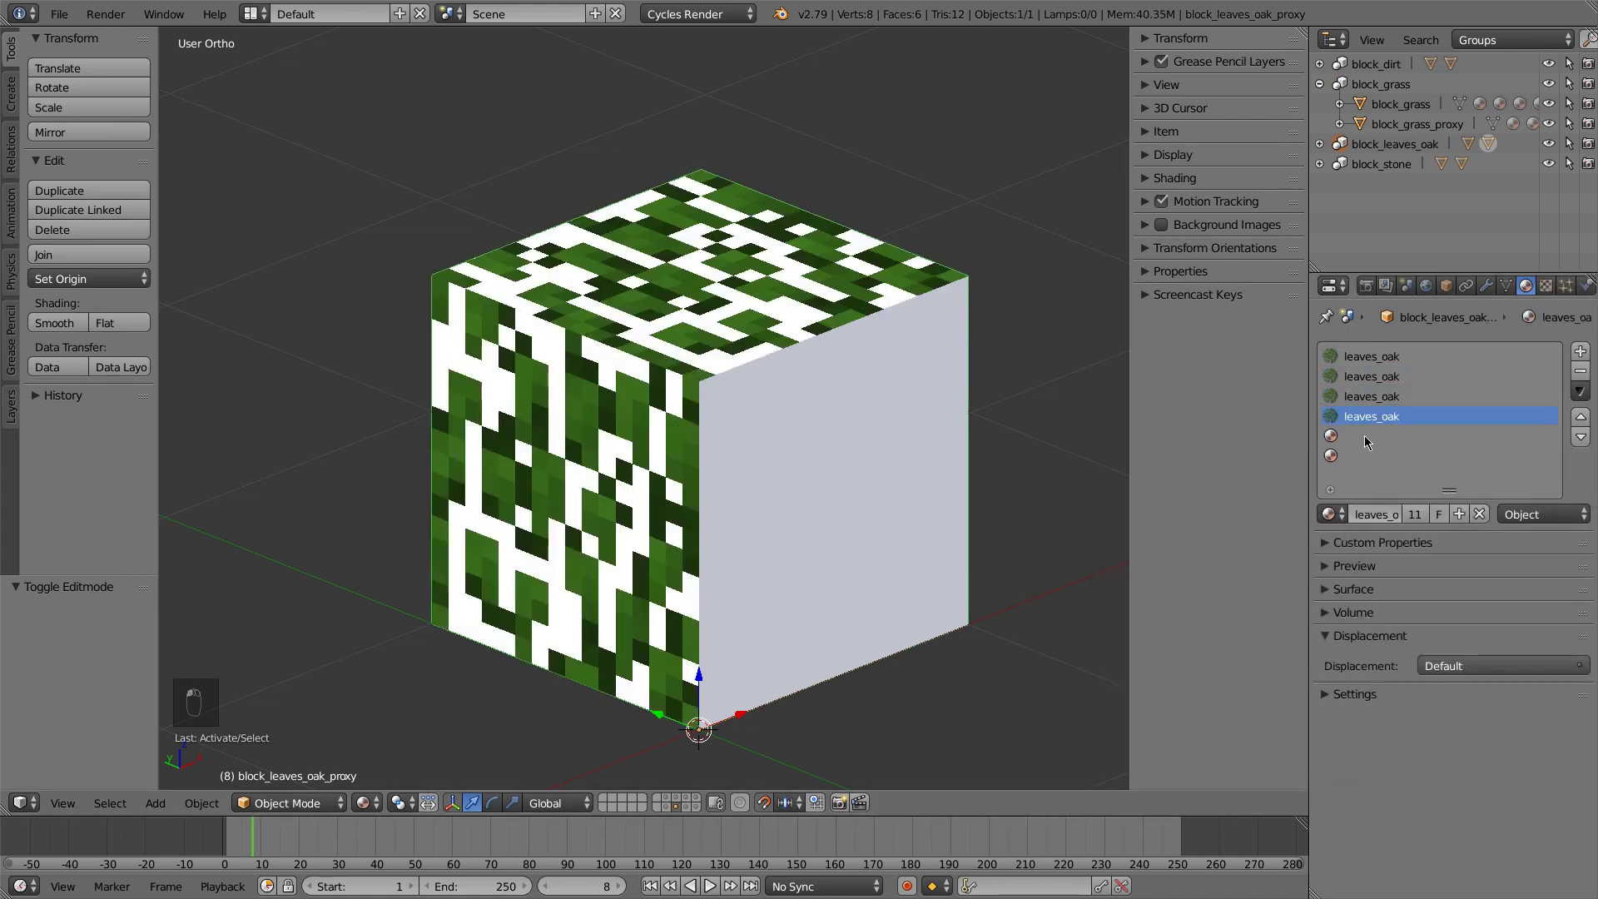
Link the fifth material slot of block_leaves_oak_proxy to Object and assign leaves_oak to it
left_click(1361, 436)
left_click(1540, 515)
left_click(1524, 490)
left_click(1332, 514)
left_click(1206, 602)
Link the sixth material slot of block_leaves_oak_proxy to Object and assign leaves_oak to it
left_click(1362, 455)
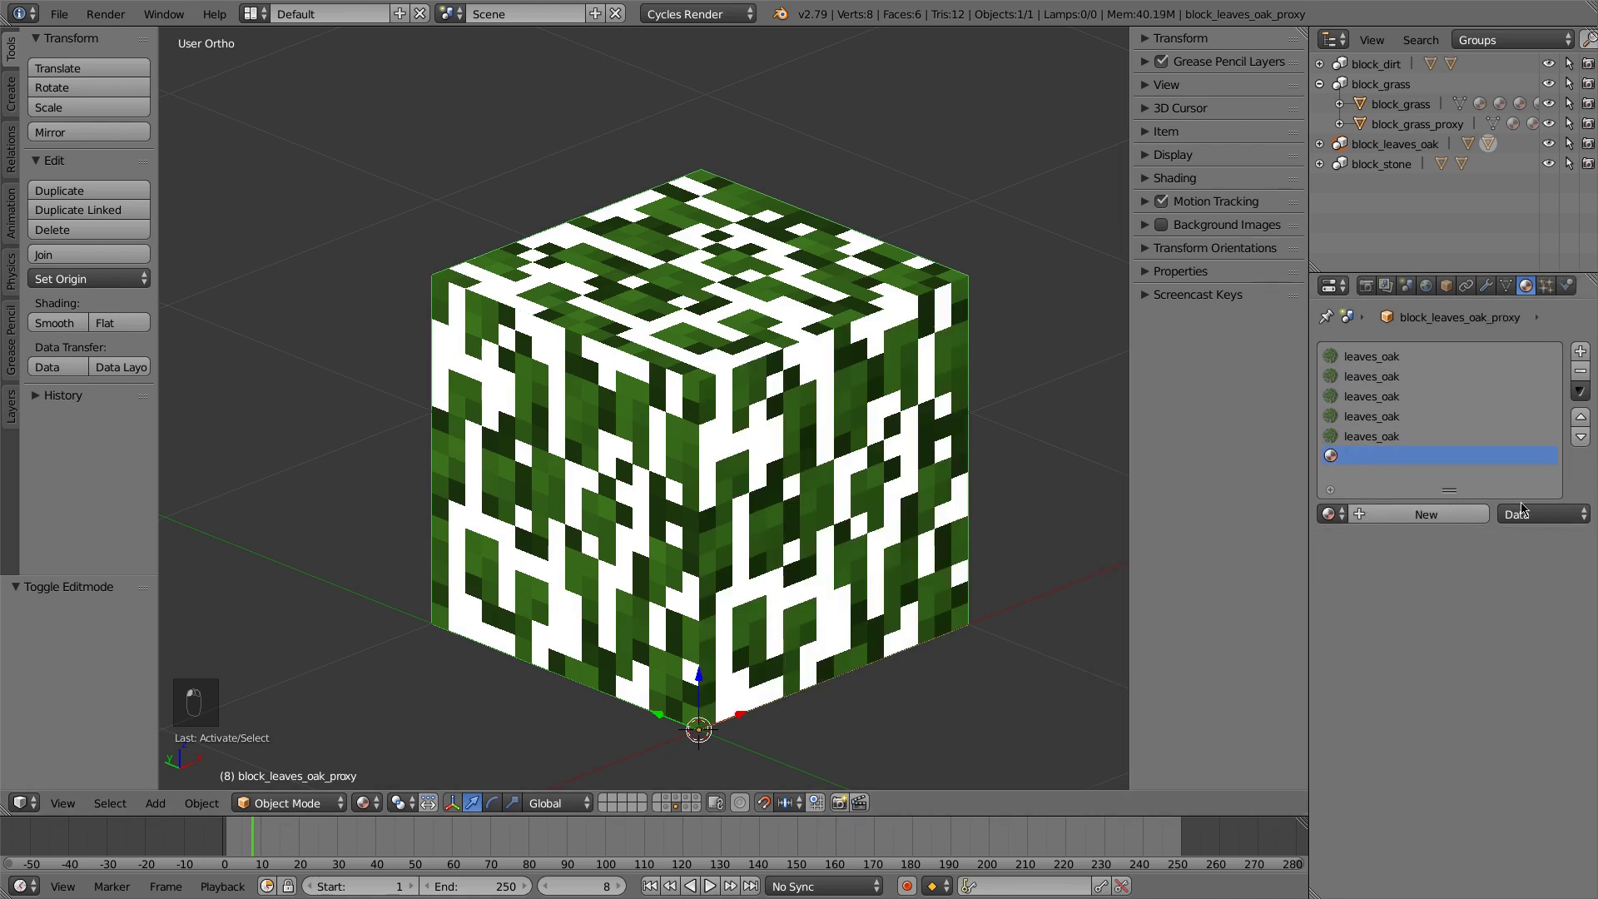
left_click(1522, 508)
left_click(1524, 489)
left_click(1331, 515)
left_click(1206, 601)
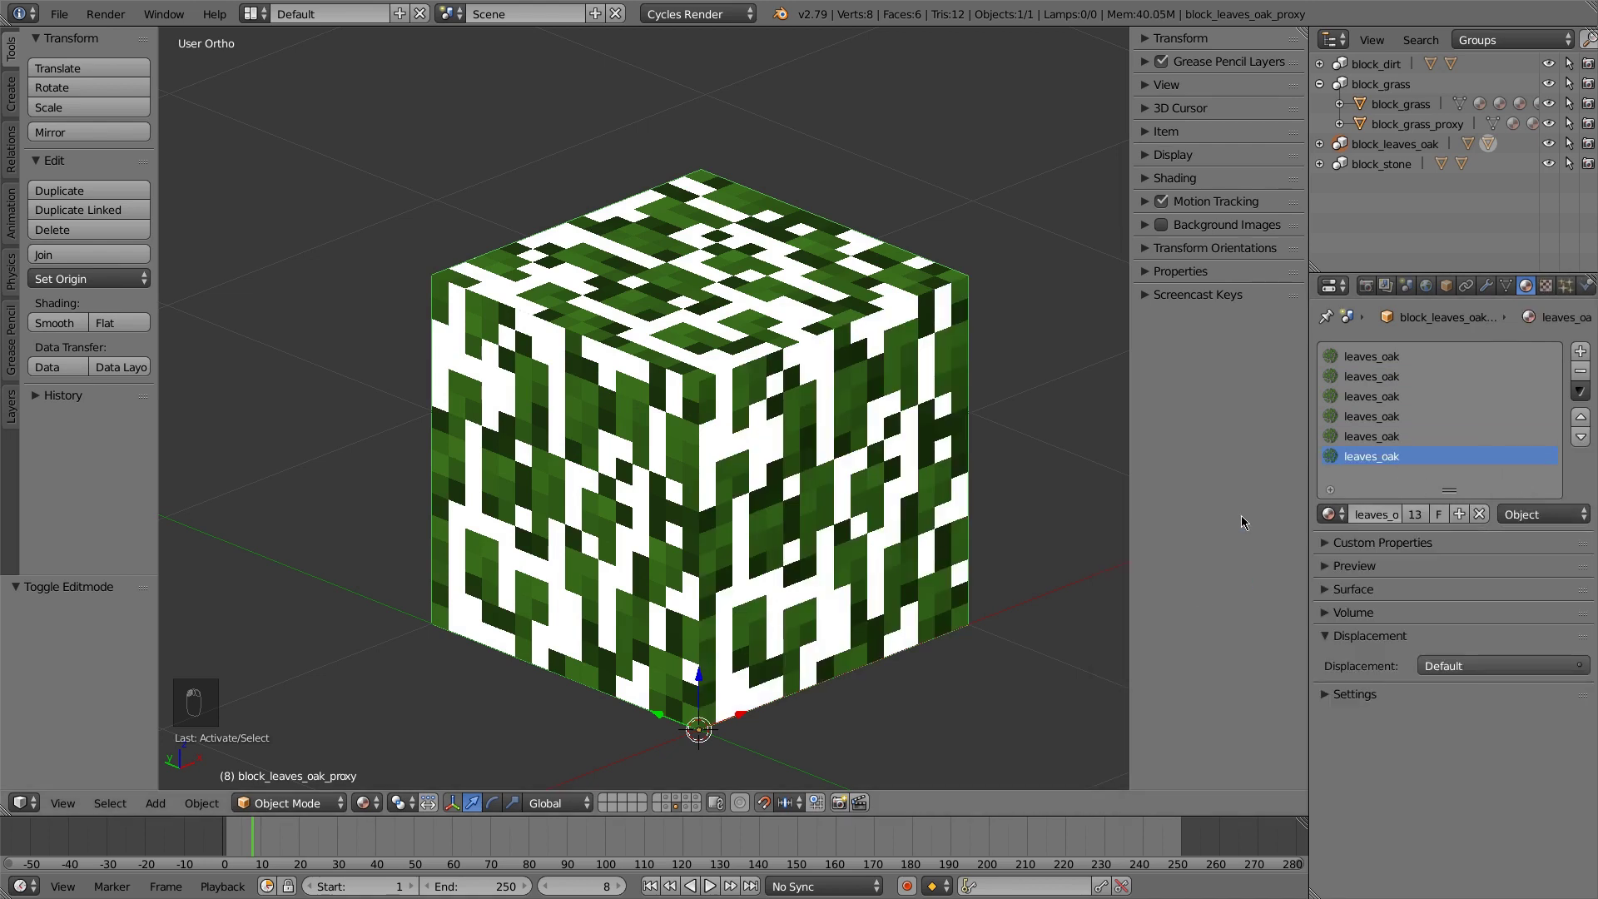
Select block_dirt_proxy on its layer, link its second material slot to Object and assign dirt to it
left_click(677, 806)
left_click(1342, 375)
left_click(1540, 514)
left_click(1523, 489)
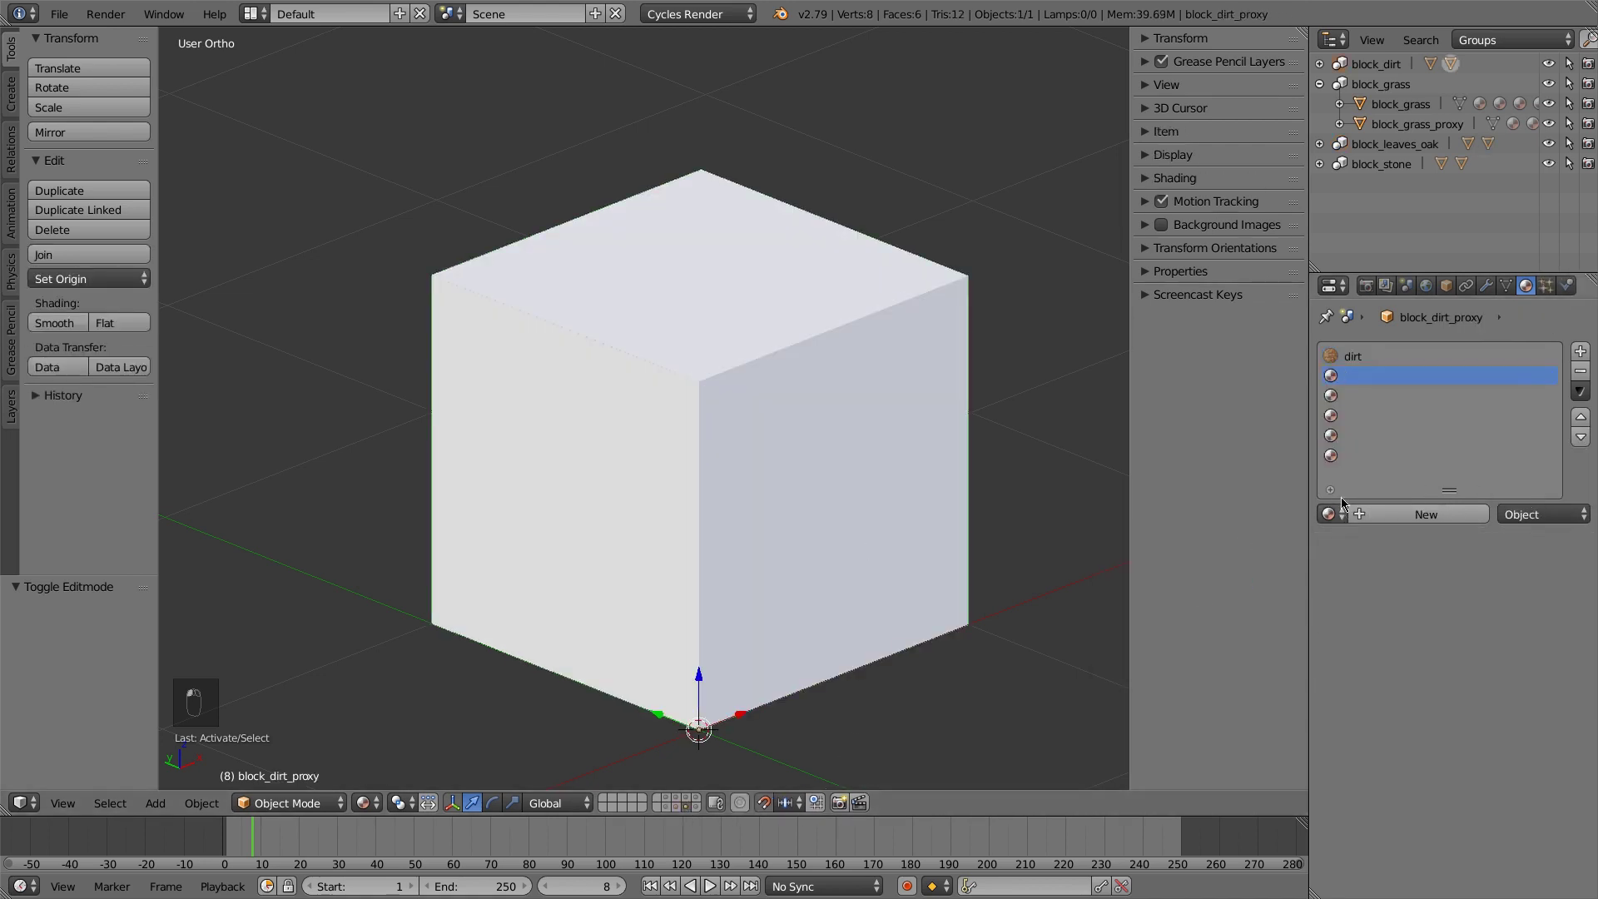
left_click(1332, 514)
left_click(1199, 545)
Link the third material slot of block_dirt_proxy to Object and assign dirt to it
left_click(1354, 398)
left_click(1540, 514)
left_click(1524, 490)
left_click(1331, 514)
left_click(1199, 545)
Link the fourth material slot of block_dirt_proxy to Object and assign dirt to it
left_click(1354, 415)
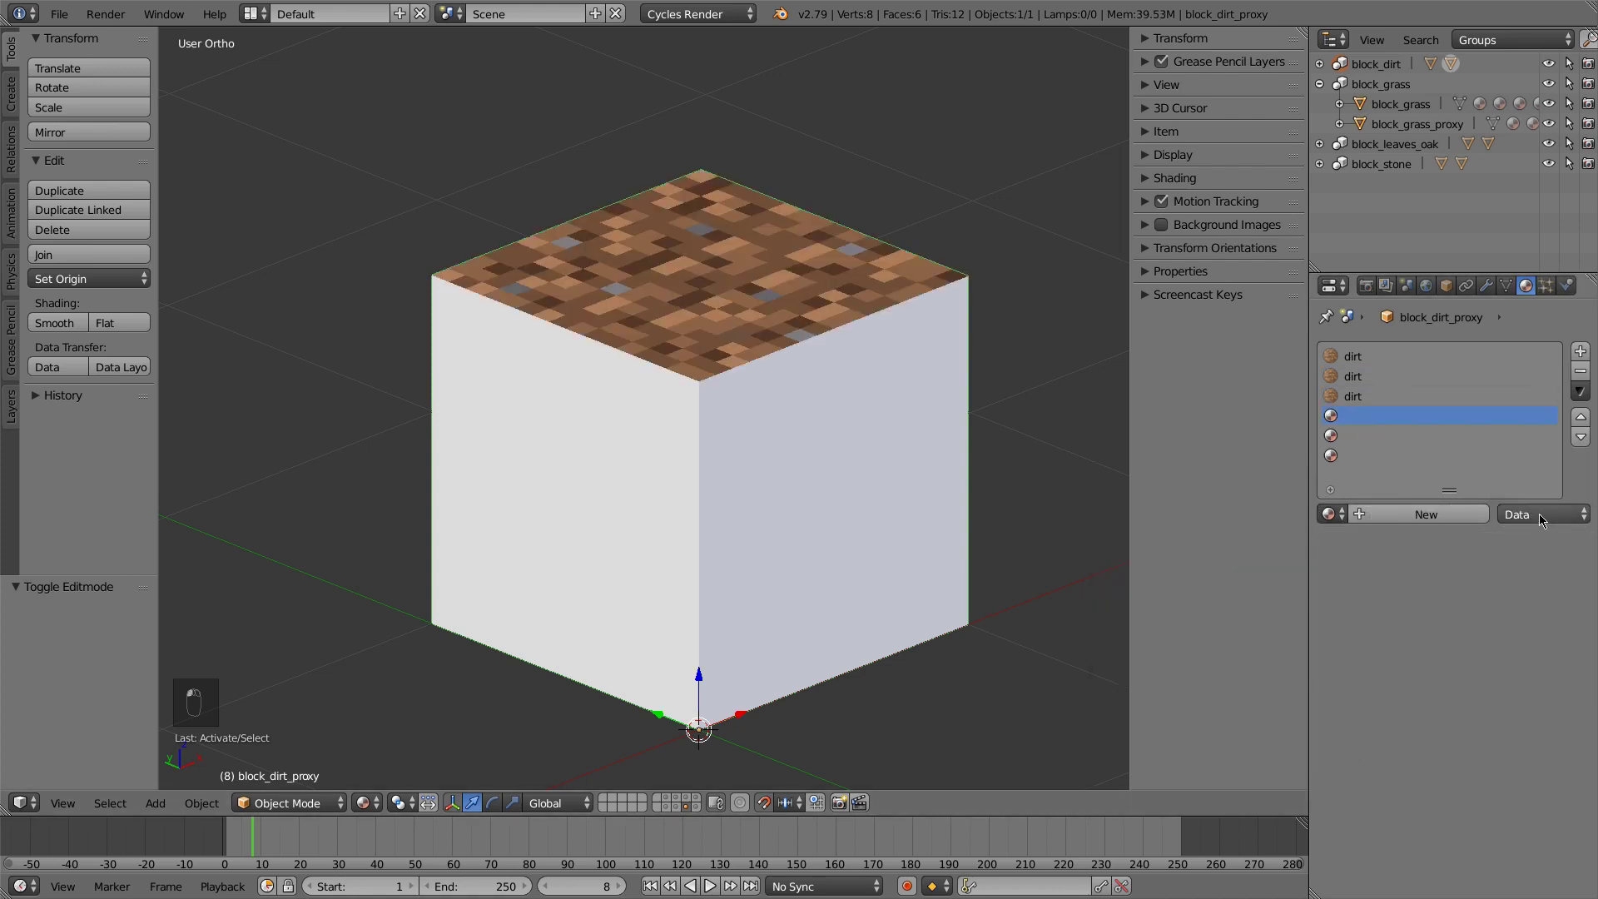
left_click(1540, 514)
left_click(1524, 489)
left_click(1331, 514)
left_click(1198, 545)
Link the fifth material slot of block_dirt_proxy to Object and assign dirt to it
left_click(1355, 435)
left_click(1539, 515)
left_click(1523, 490)
left_click(1331, 515)
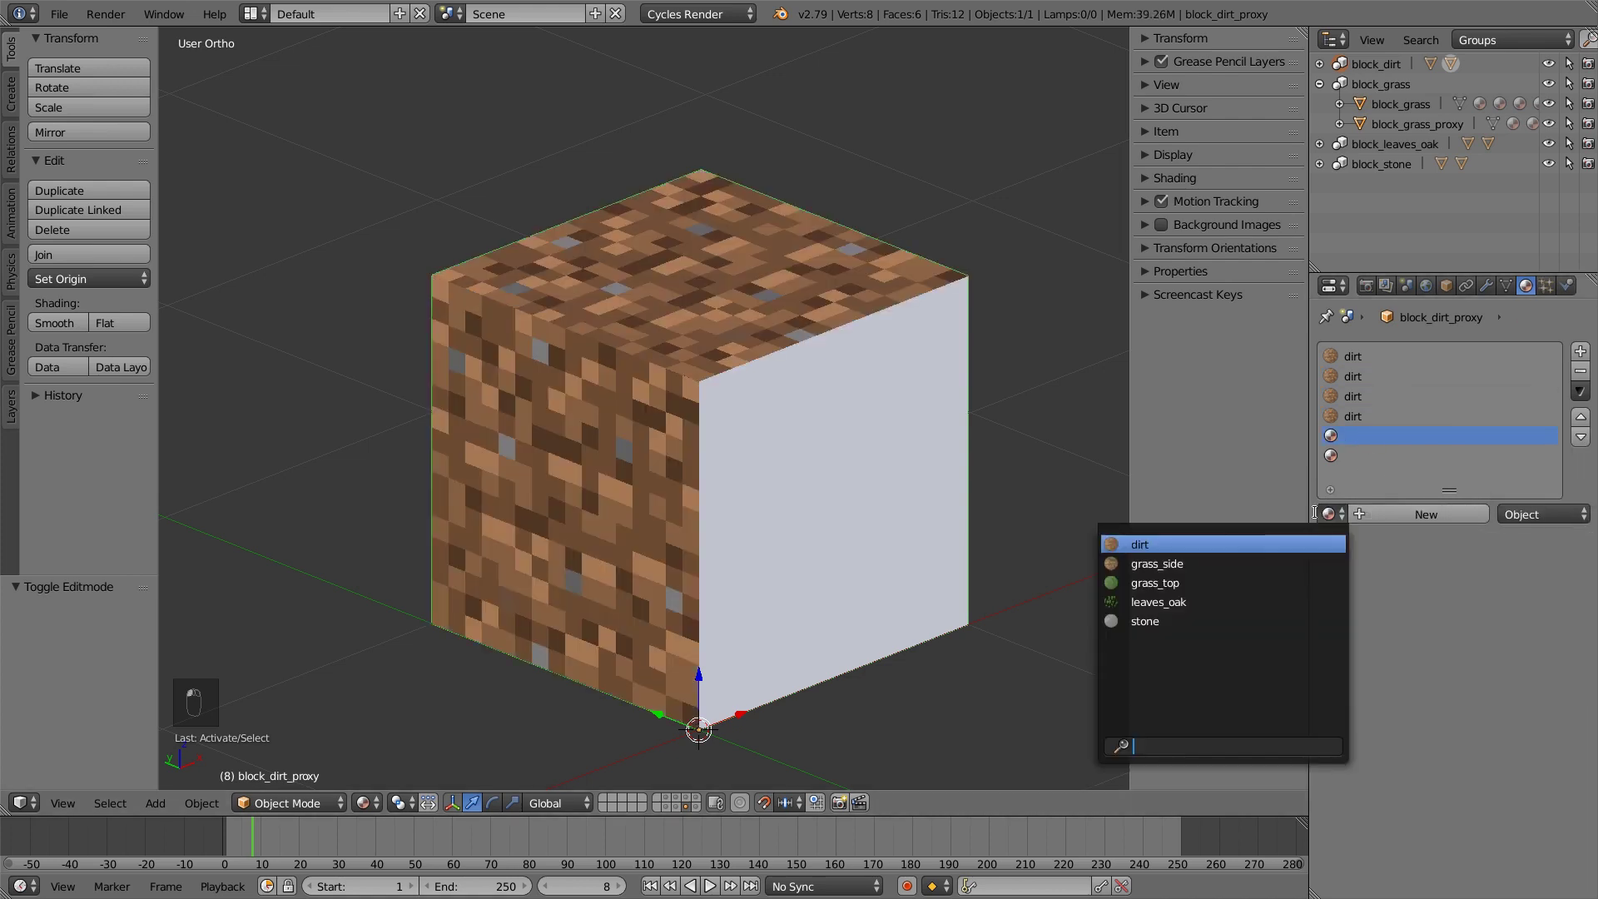
left_click(1198, 545)
Link the sixth material slot of block_dirt_proxy to Object and assign dirt to it
left_click(1355, 455)
left_click(1539, 514)
left_click(1524, 490)
left_click(1332, 514)
left_click(1258, 545)
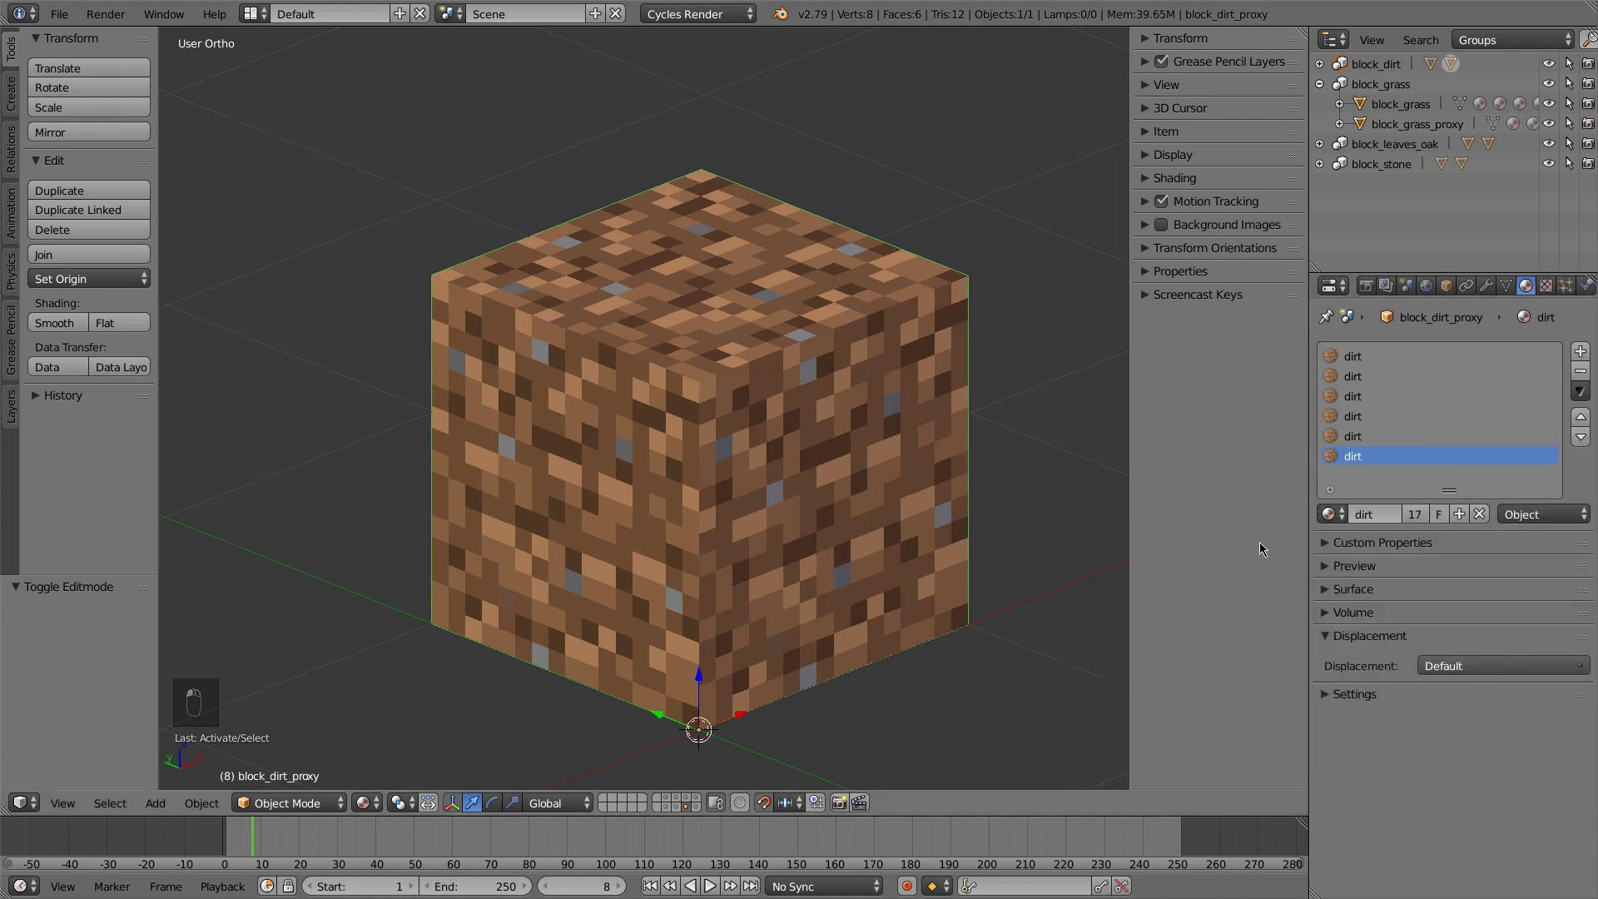
Select block_stone_proxy on its layer, link its second material slot to Object and assign stone to it
left_click(695, 807)
right_click(830, 521)
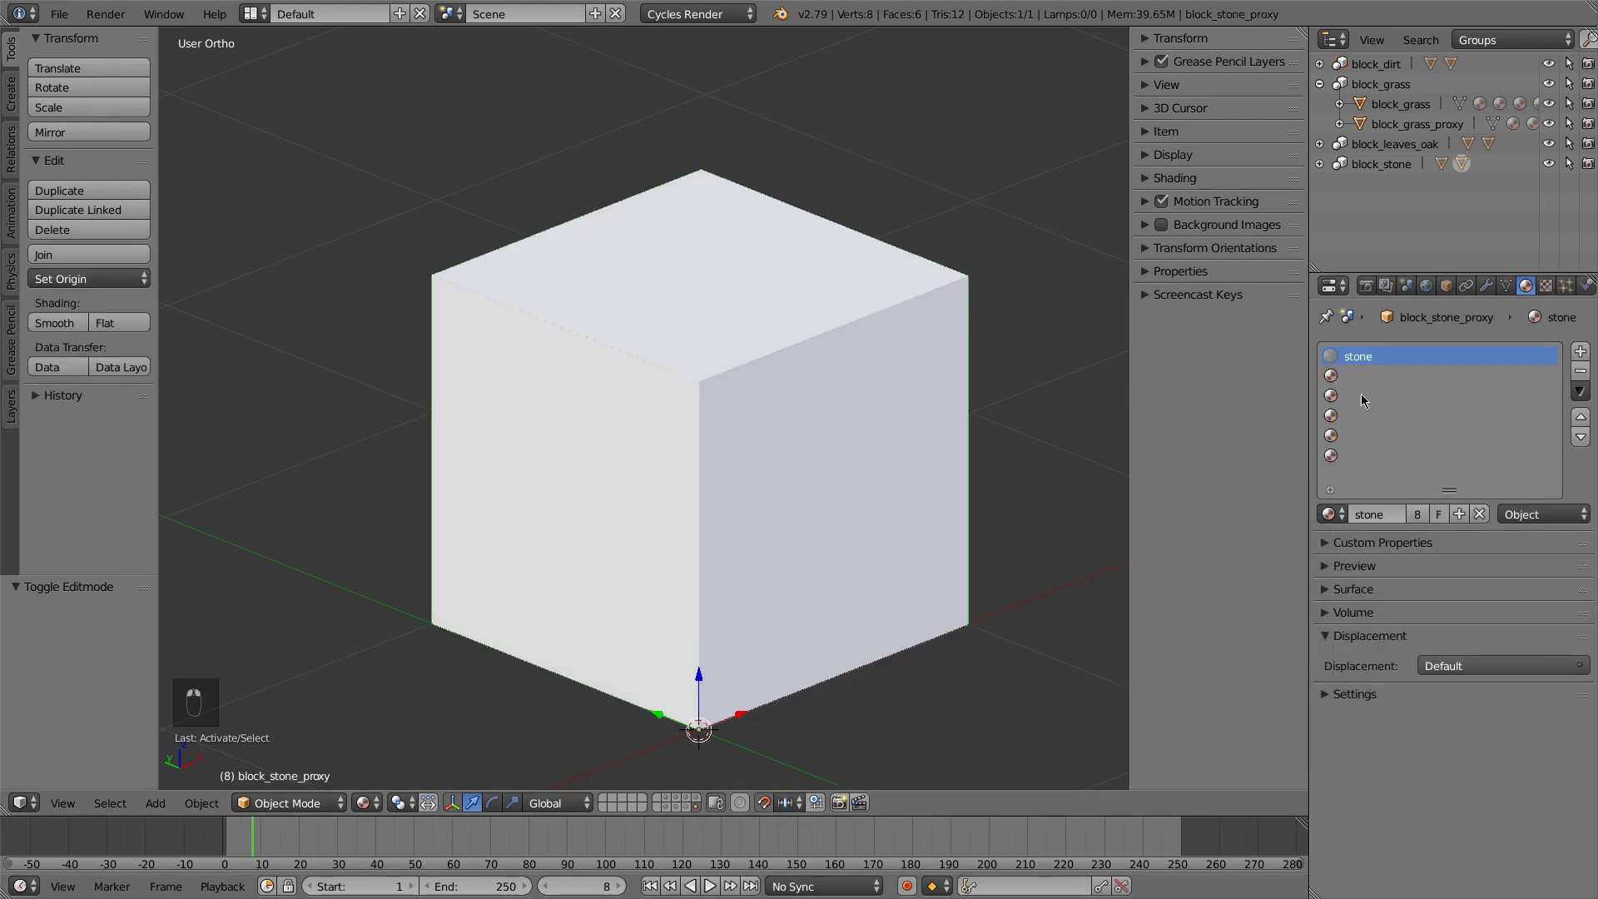
left_click(1354, 376)
left_click(1540, 514)
left_click(1524, 490)
left_click(1331, 514)
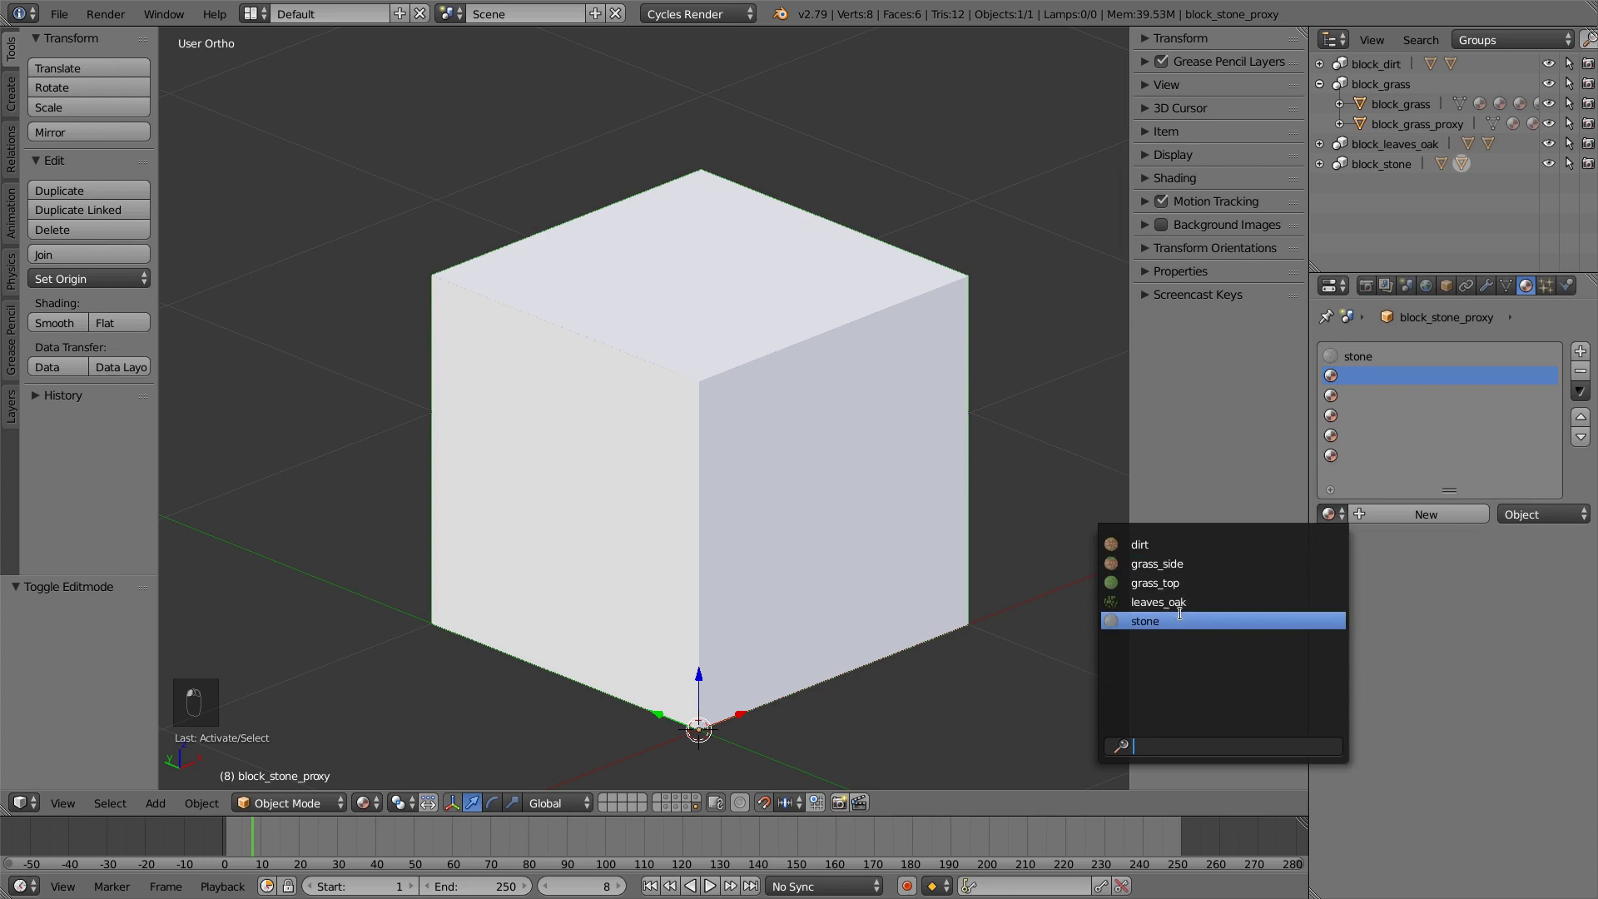
left_click(1179, 616)
Link the third material slot of block_stone_proxy to Object and assign stone to it
left_click(1365, 395)
left_click(1531, 514)
left_click(1524, 490)
left_click(1331, 515)
left_click(1189, 621)
Link the fourth material slot of block_stone_proxy to Object and assign stone to it
left_click(1361, 415)
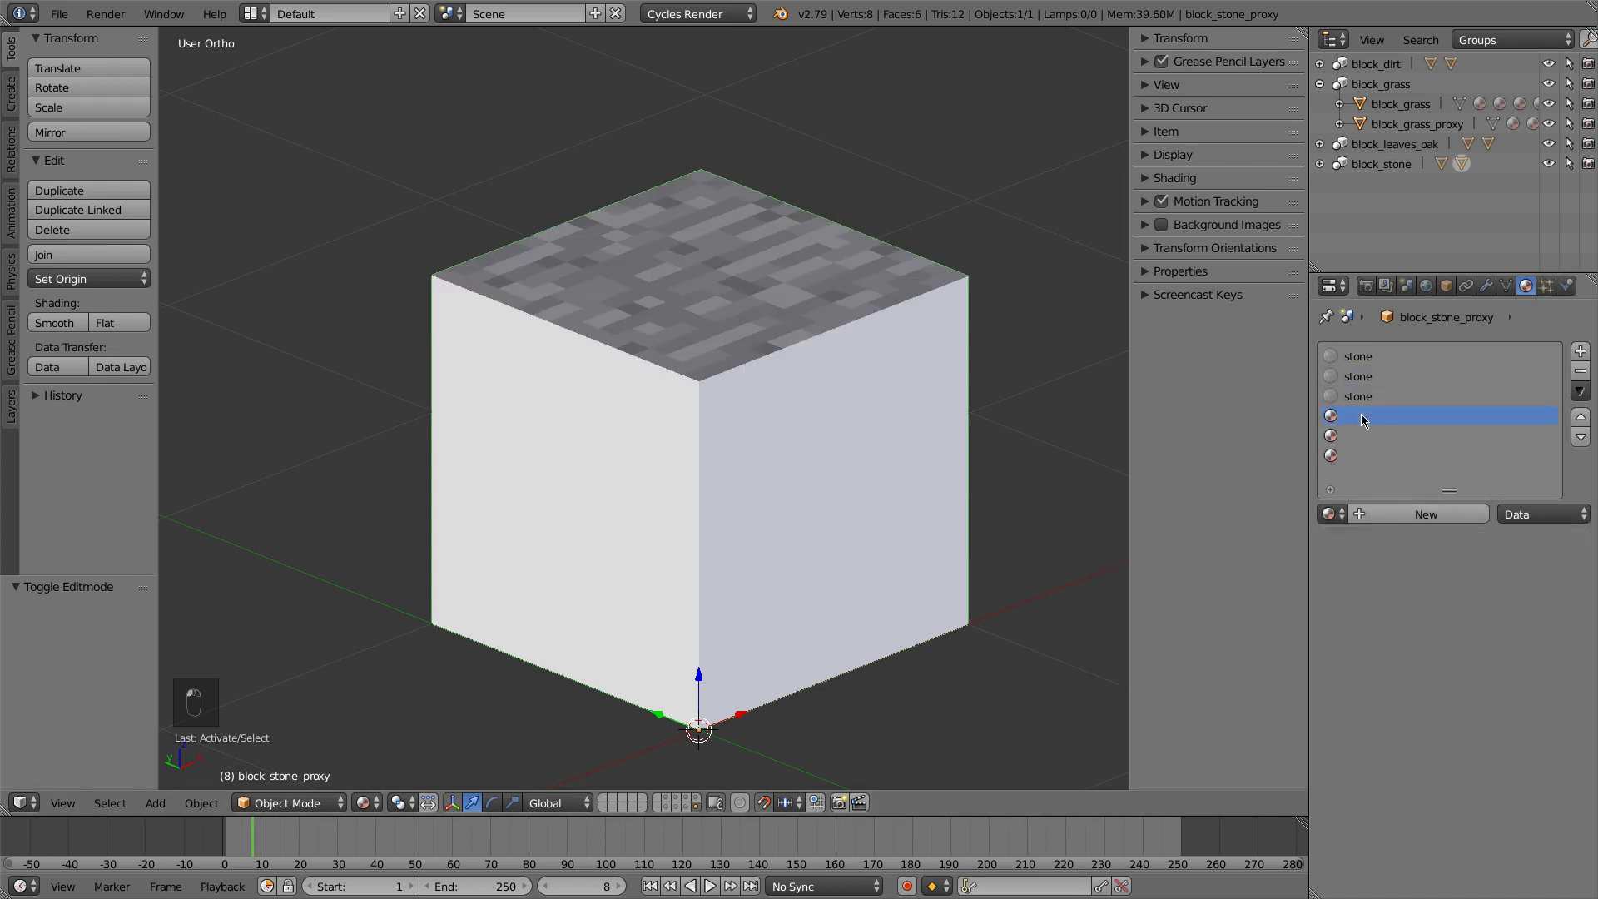
left_click(1531, 515)
left_click(1524, 489)
left_click(1332, 515)
left_click(1190, 620)
Link the fifth material slot of block_stone_proxy to Object and assign stone to it
left_click(1364, 435)
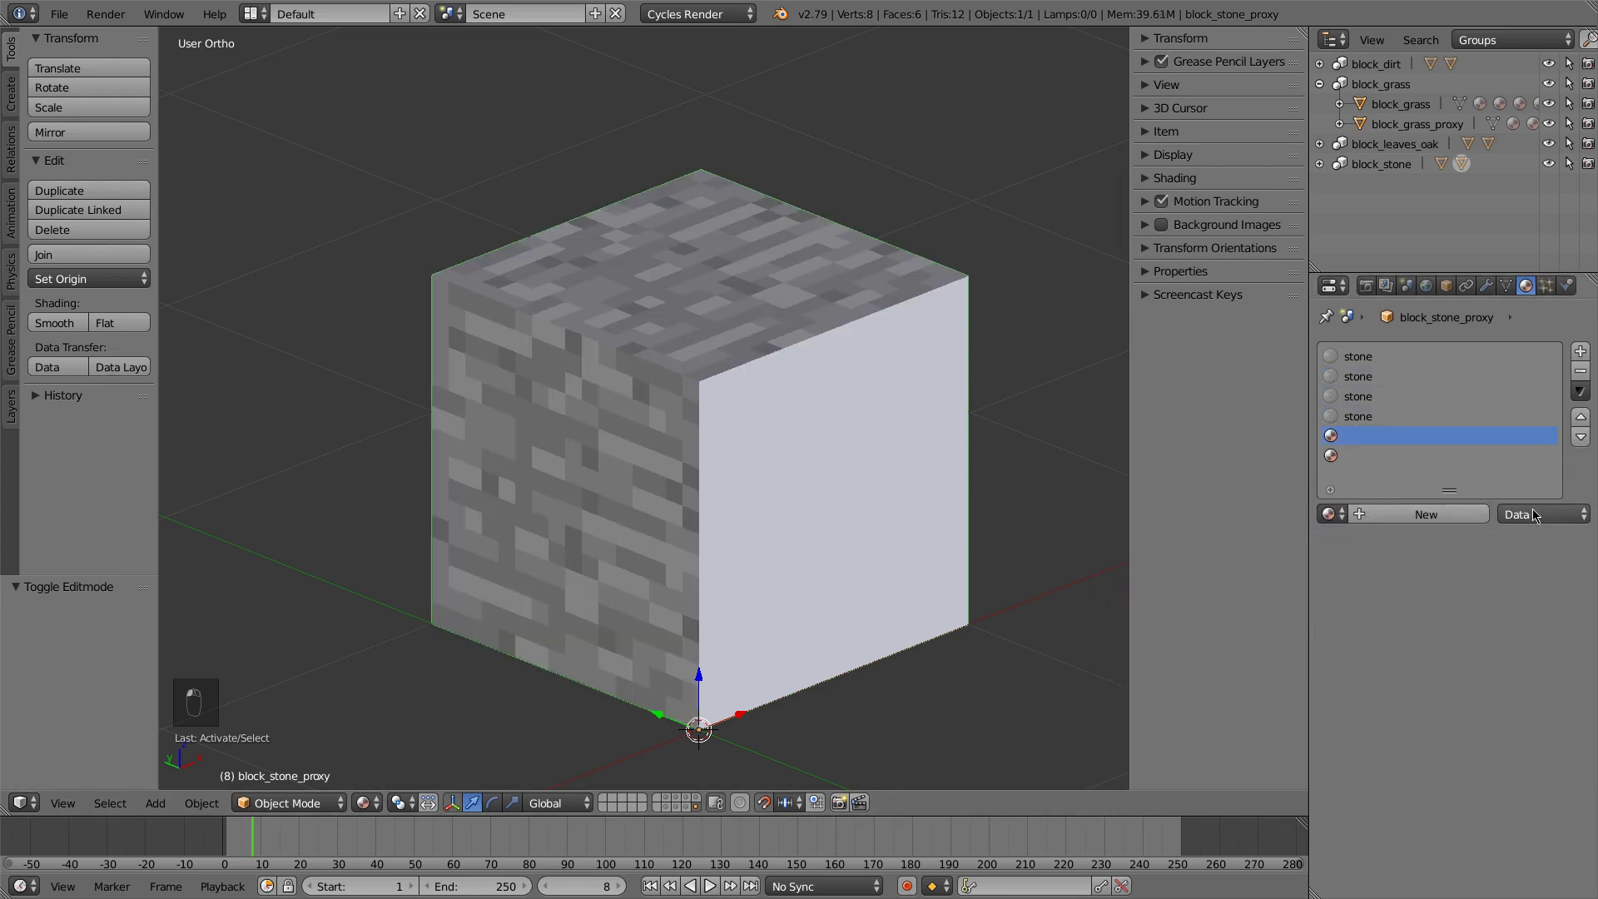
left_click(1531, 514)
left_click(1523, 489)
left_click(1331, 515)
left_click(1190, 616)
Link the sixth material slot of block_stone_proxy to Object and assign stone to it
left_click(1365, 455)
left_click(1531, 515)
left_click(1523, 489)
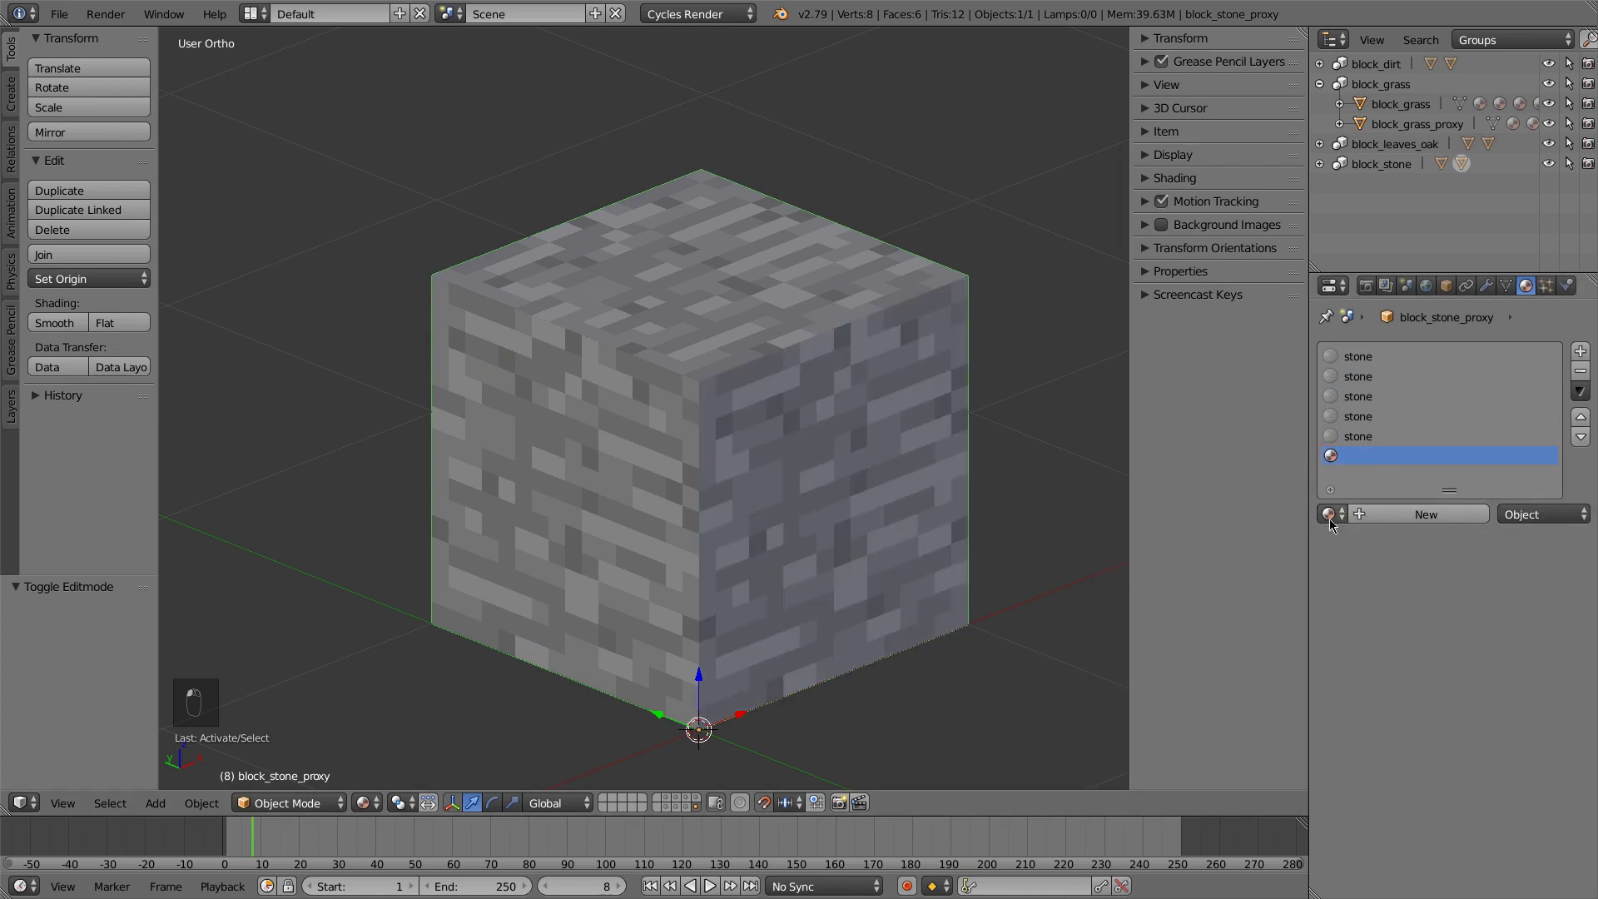
left_click(1331, 514)
left_click(1190, 617)
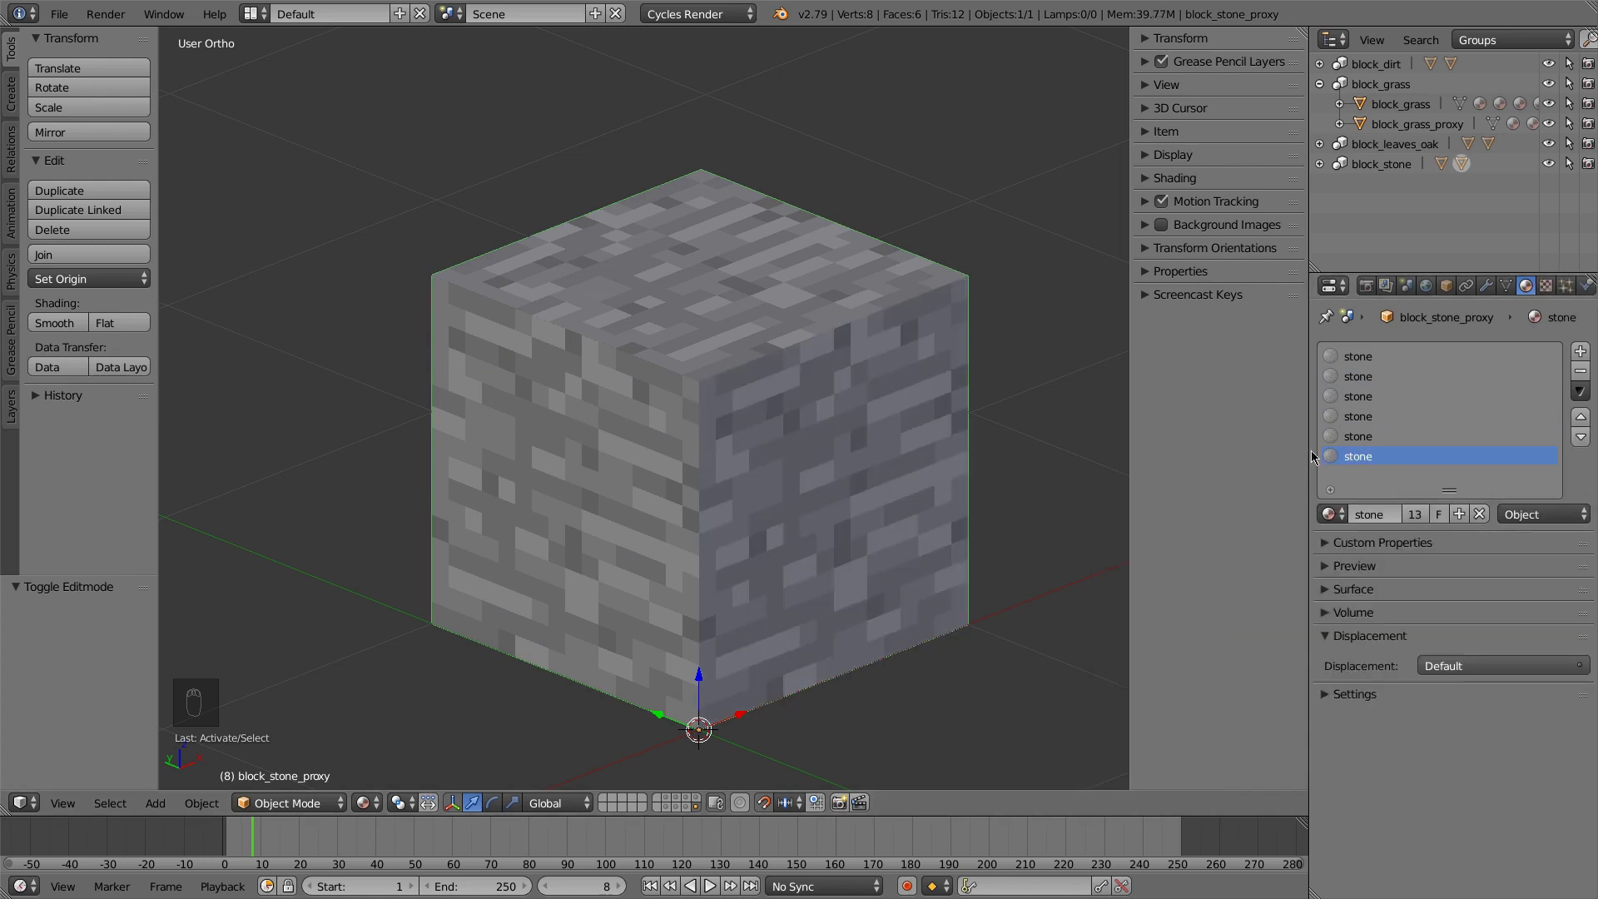
Select block_grass and switch the render engine to Blender Render
key("a")
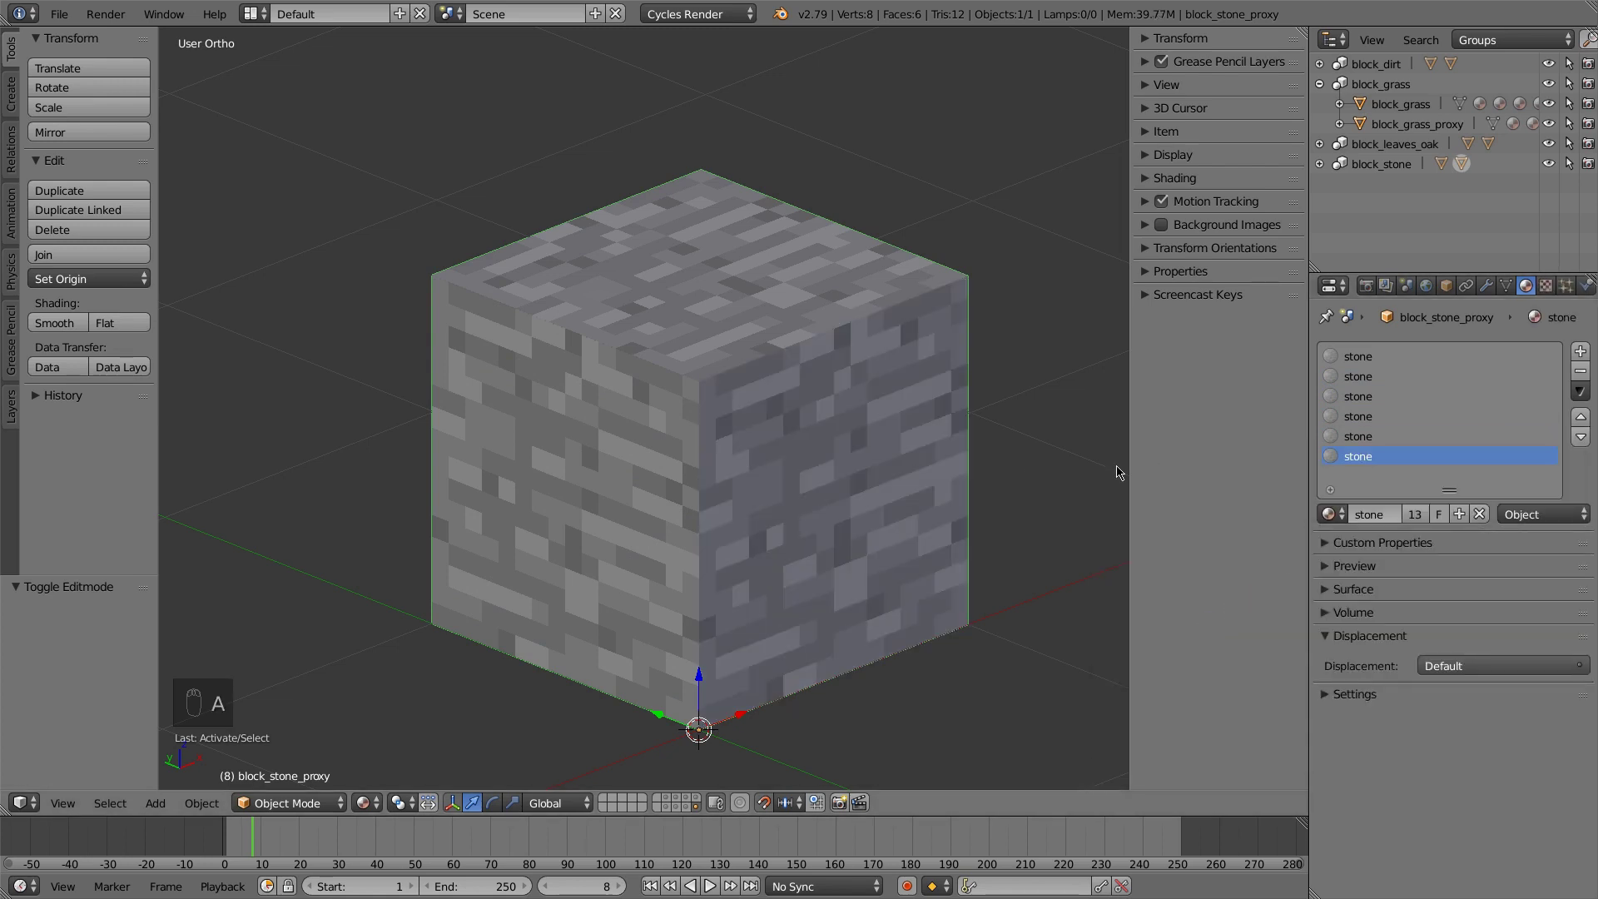
scroll(868, 477, "down", 1)
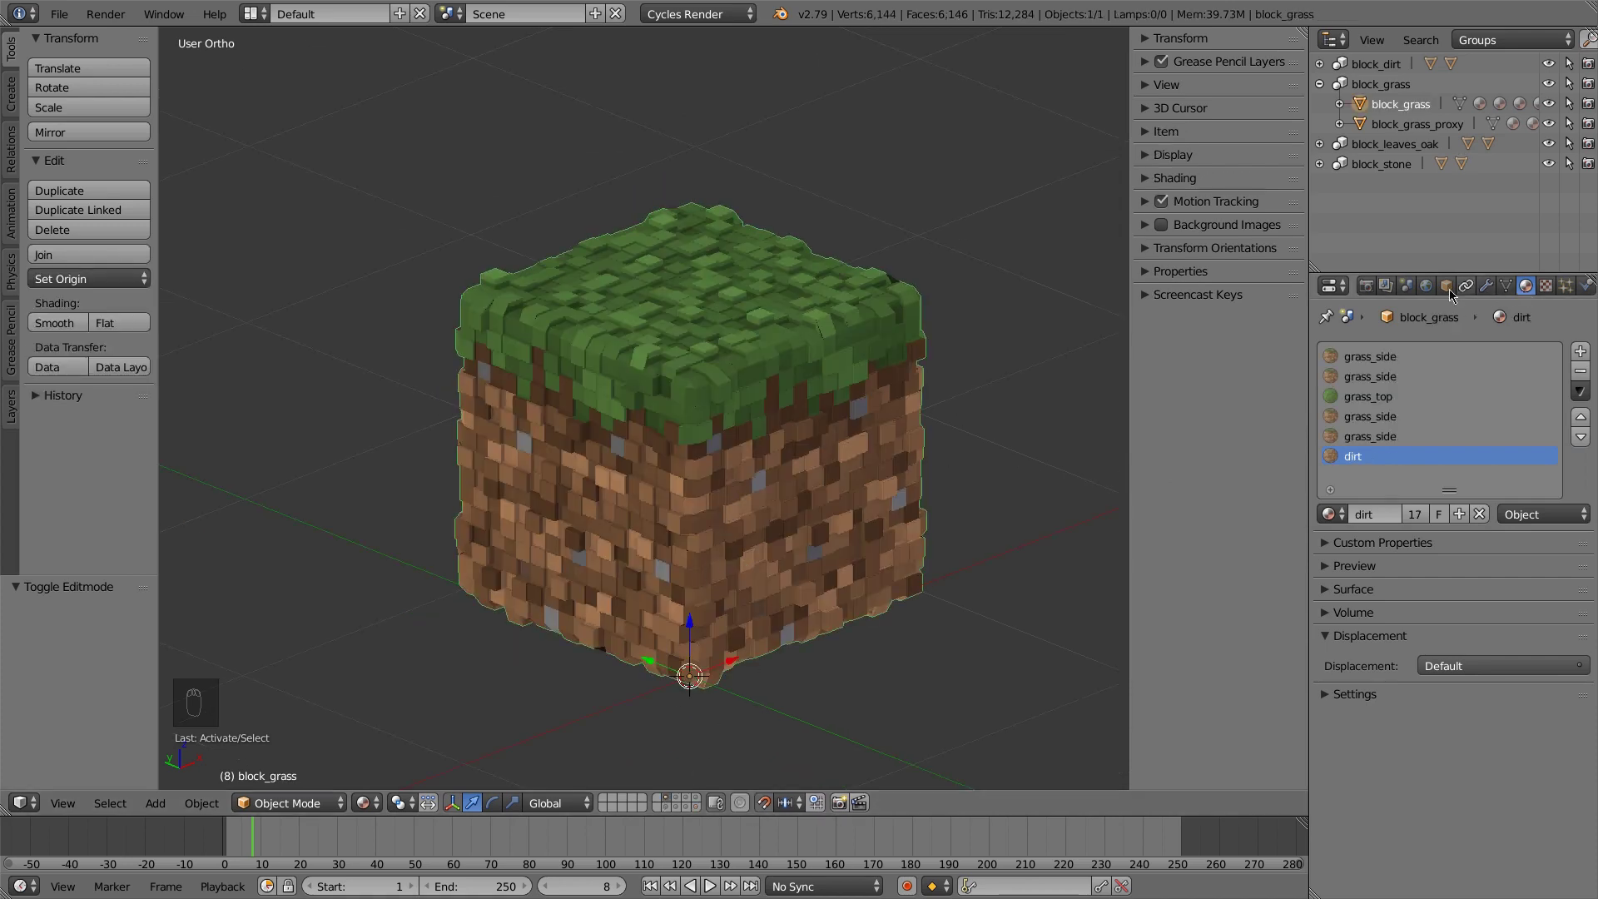
middle_click_drag(714, 453, 705, 434, "shift")
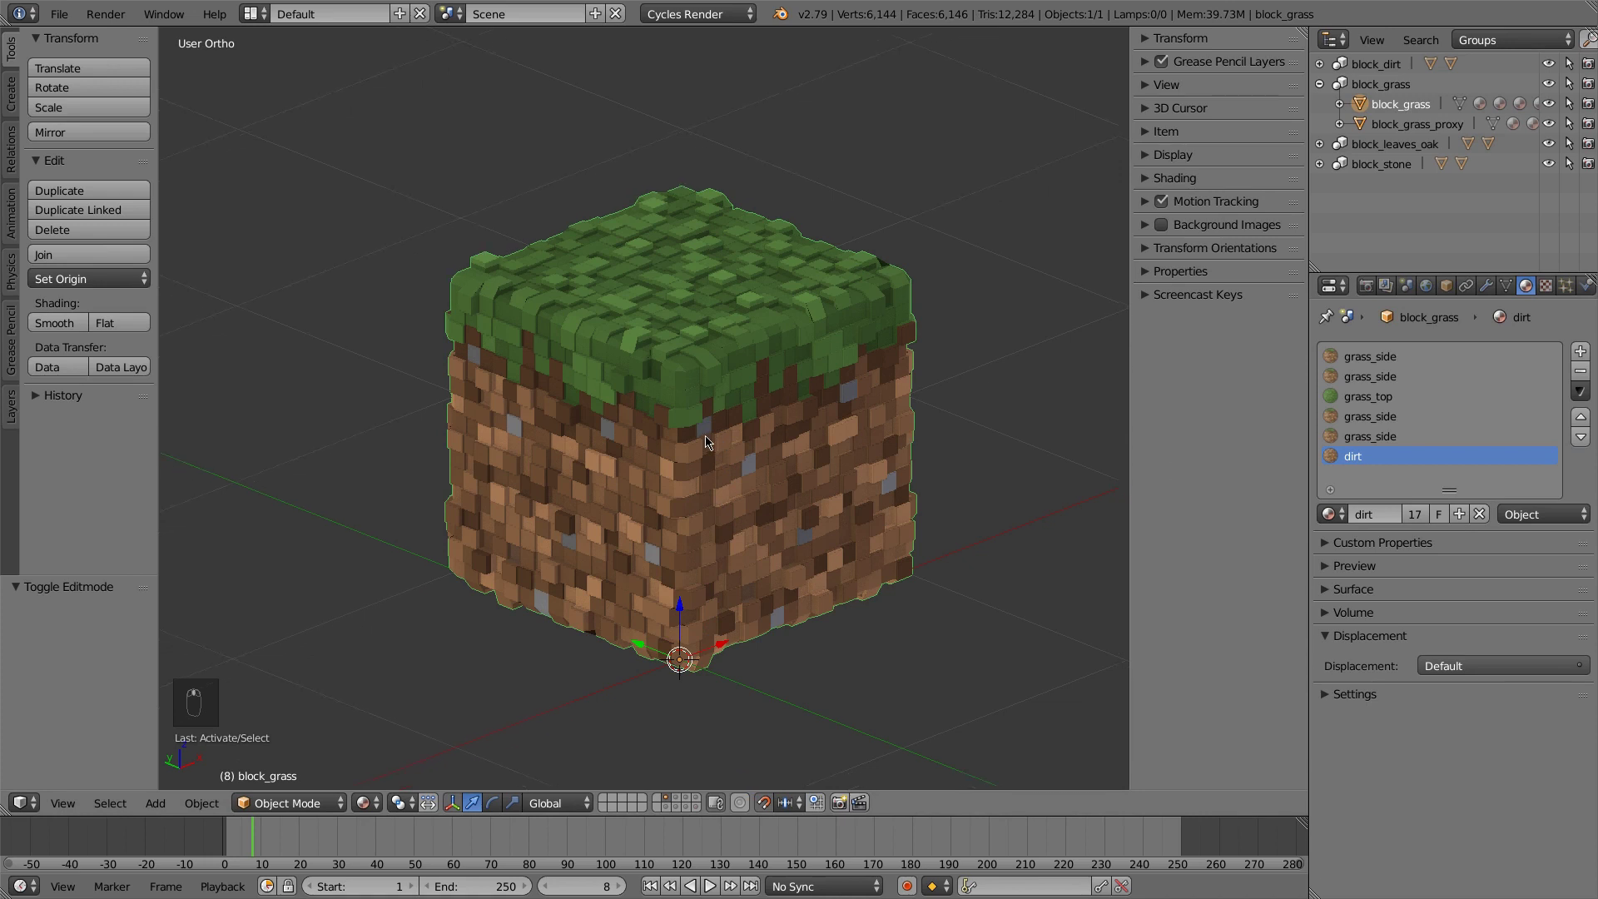
left_click(703, 14)
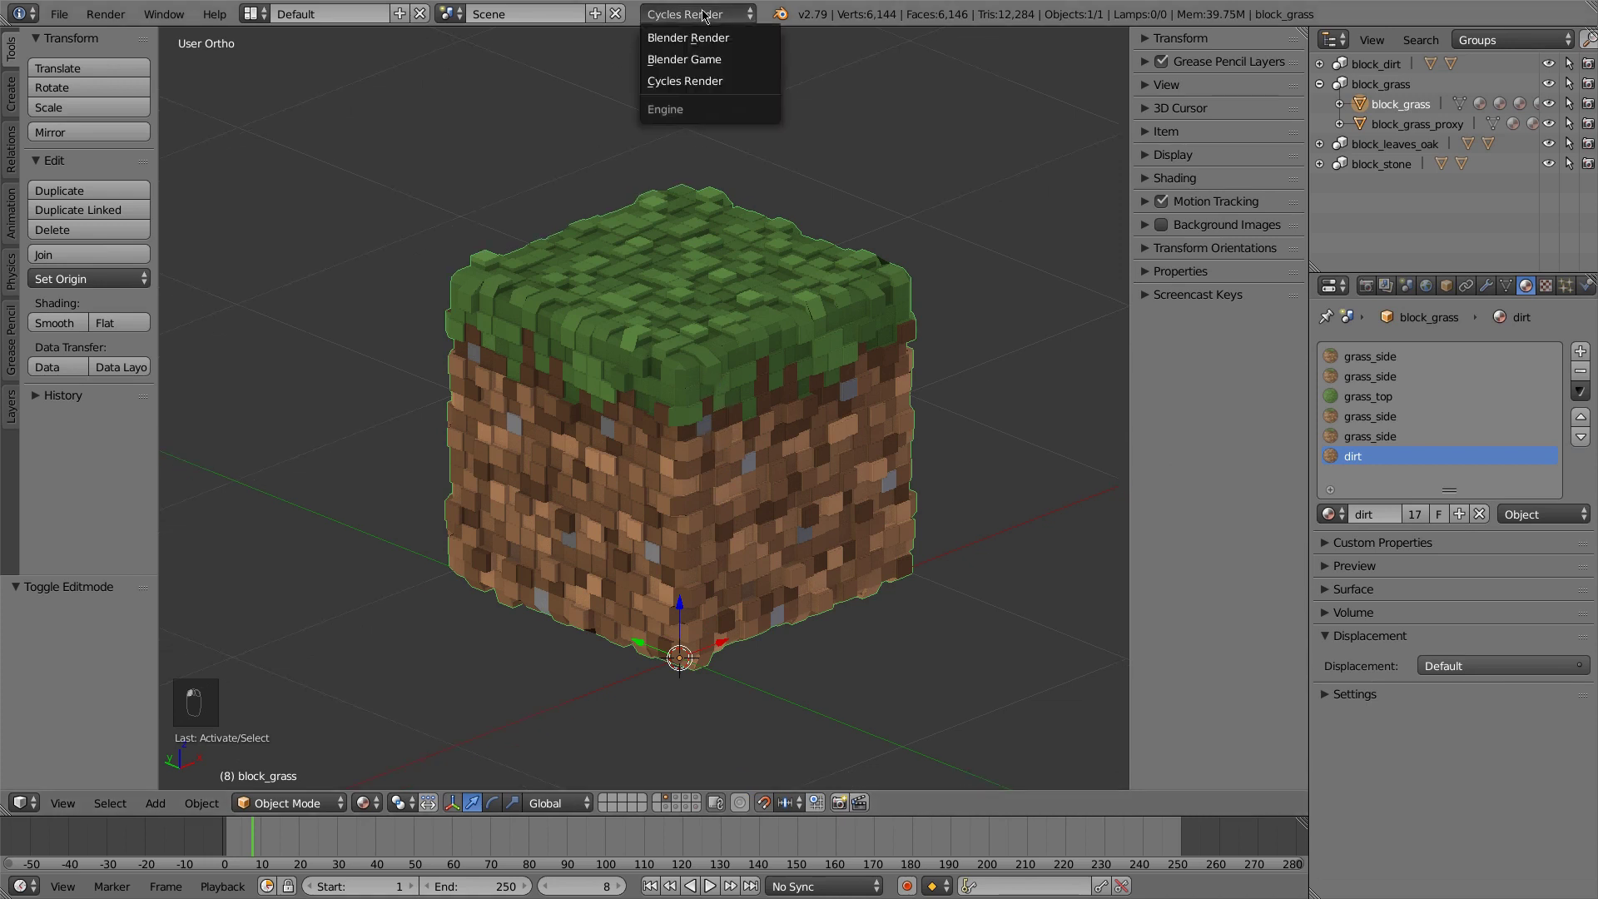
left_click(741, 38)
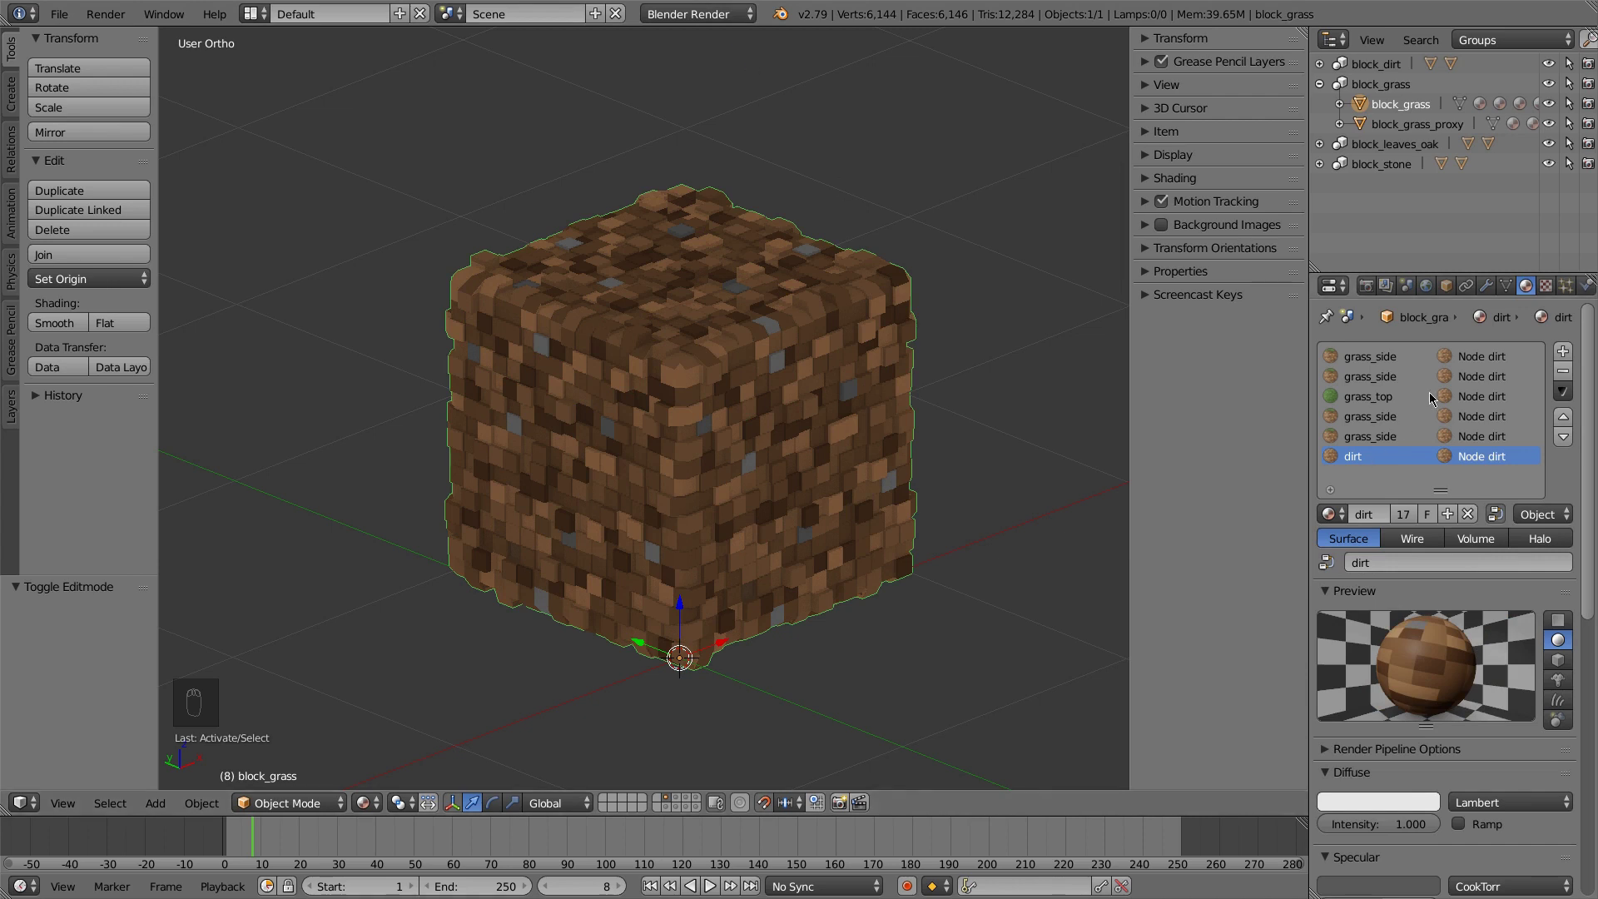
With the grass_top slot active, make a single-user copy of the dirt texture and rename it grass_side
left_click(1545, 286)
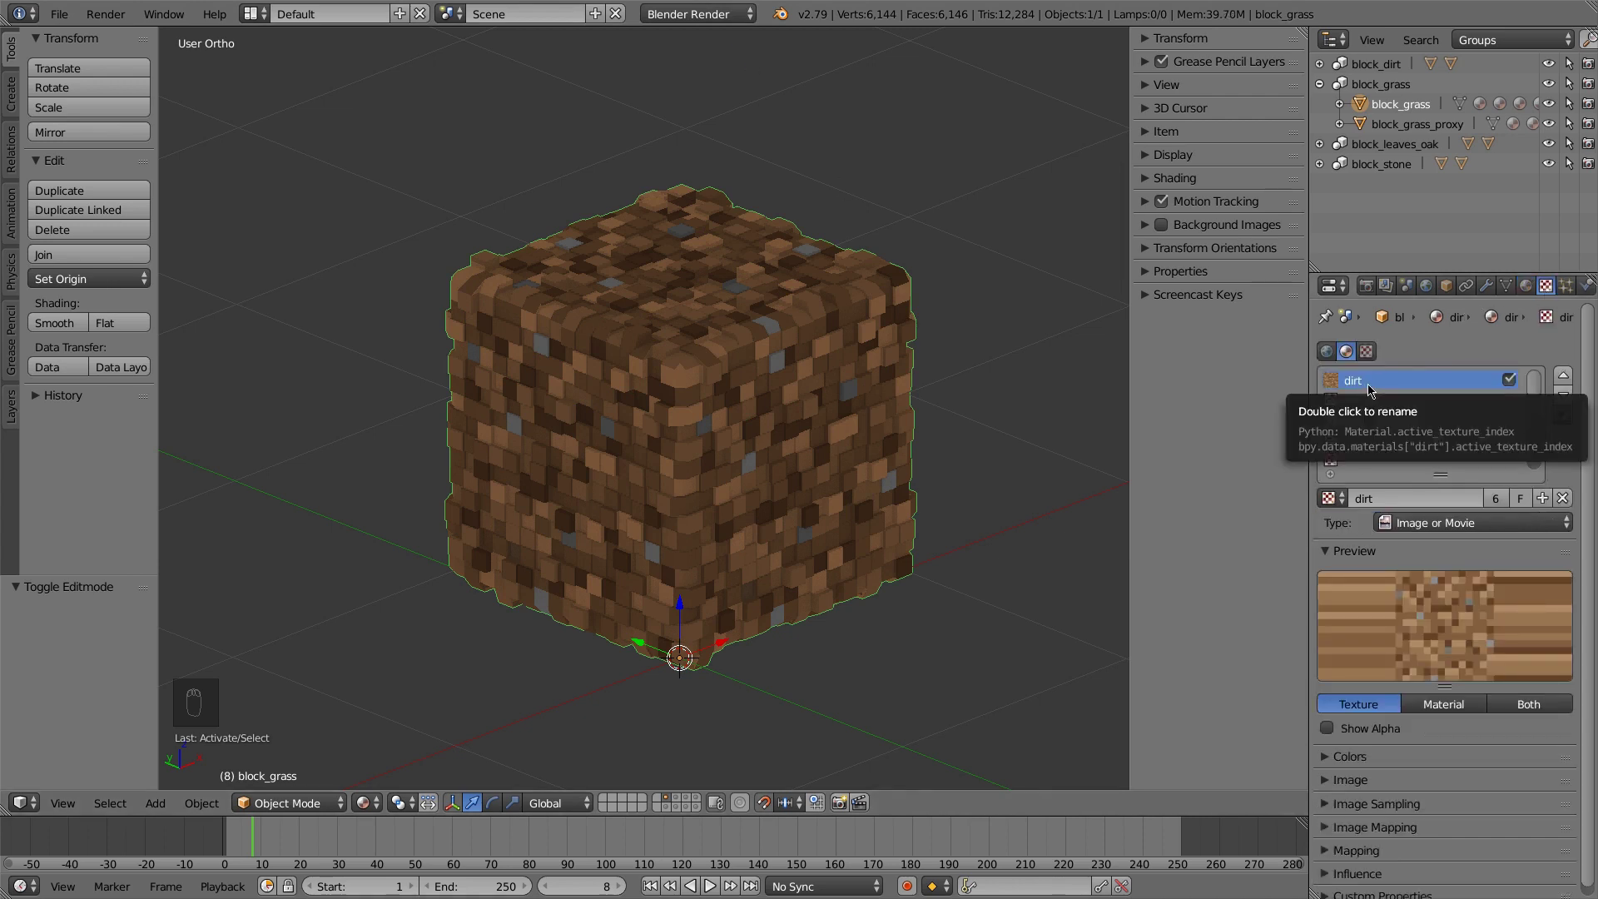
left_click(1527, 288)
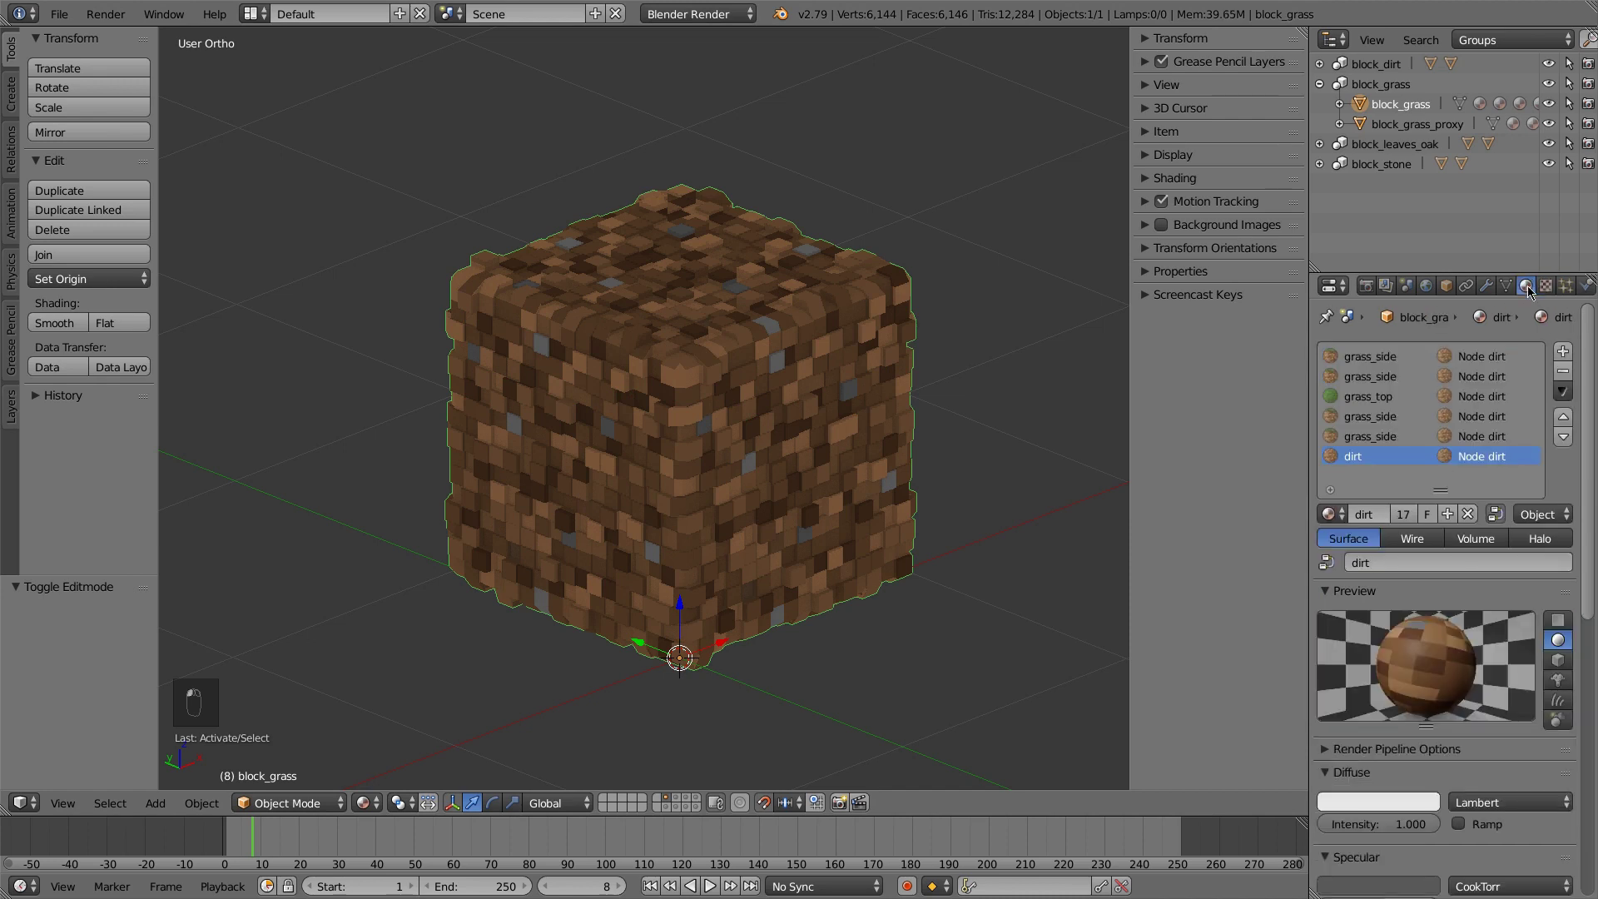
left_click(1360, 437)
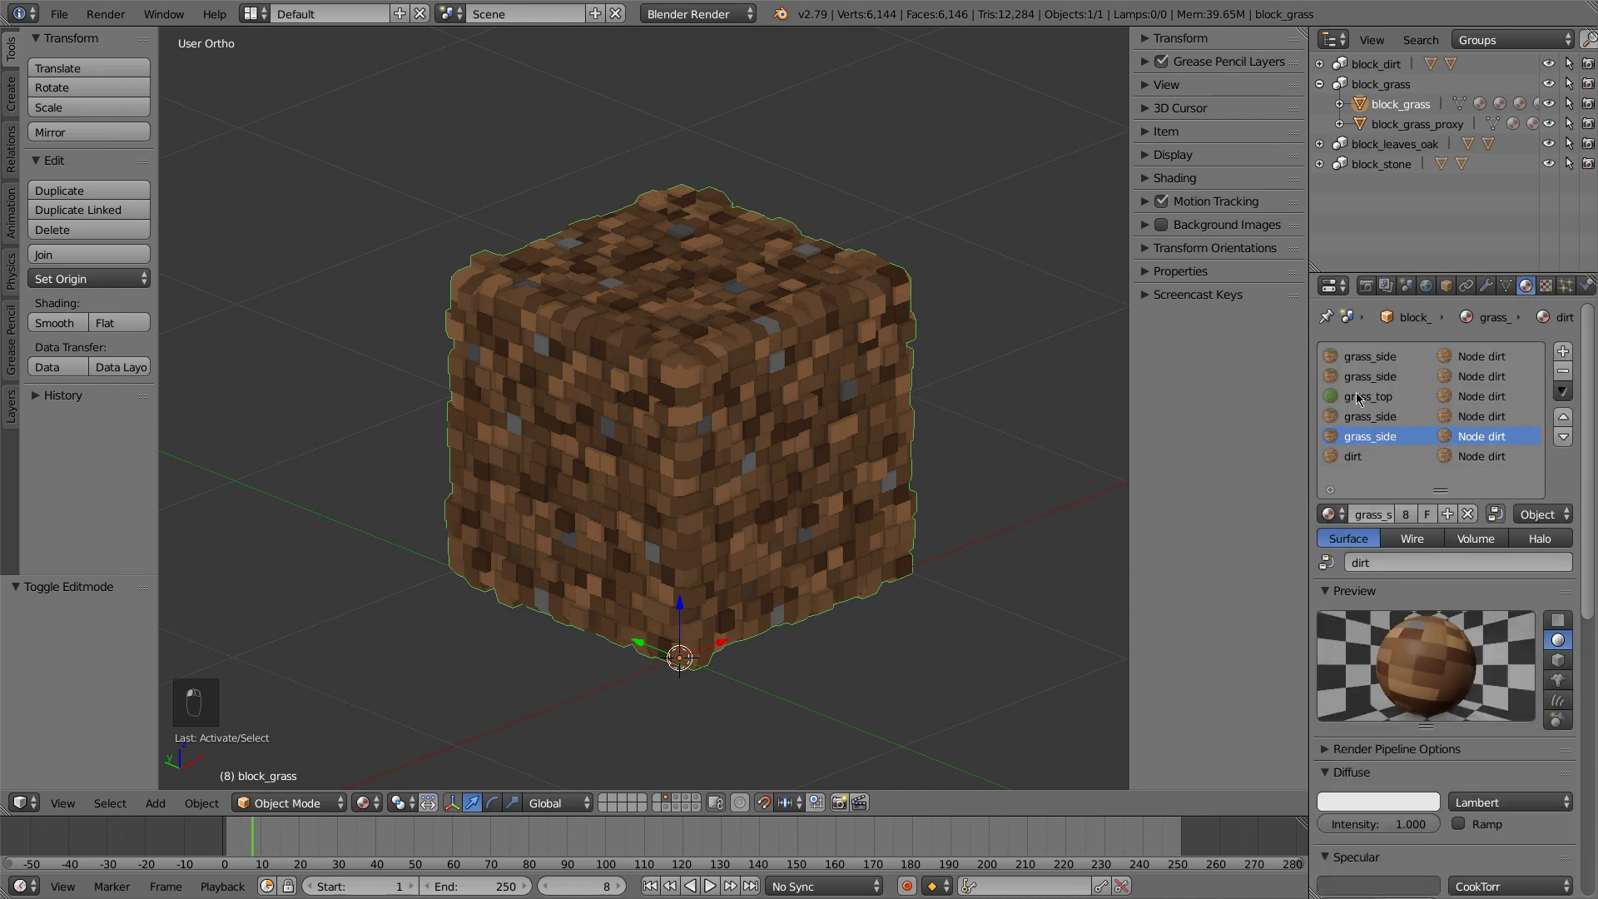
left_click(1359, 397)
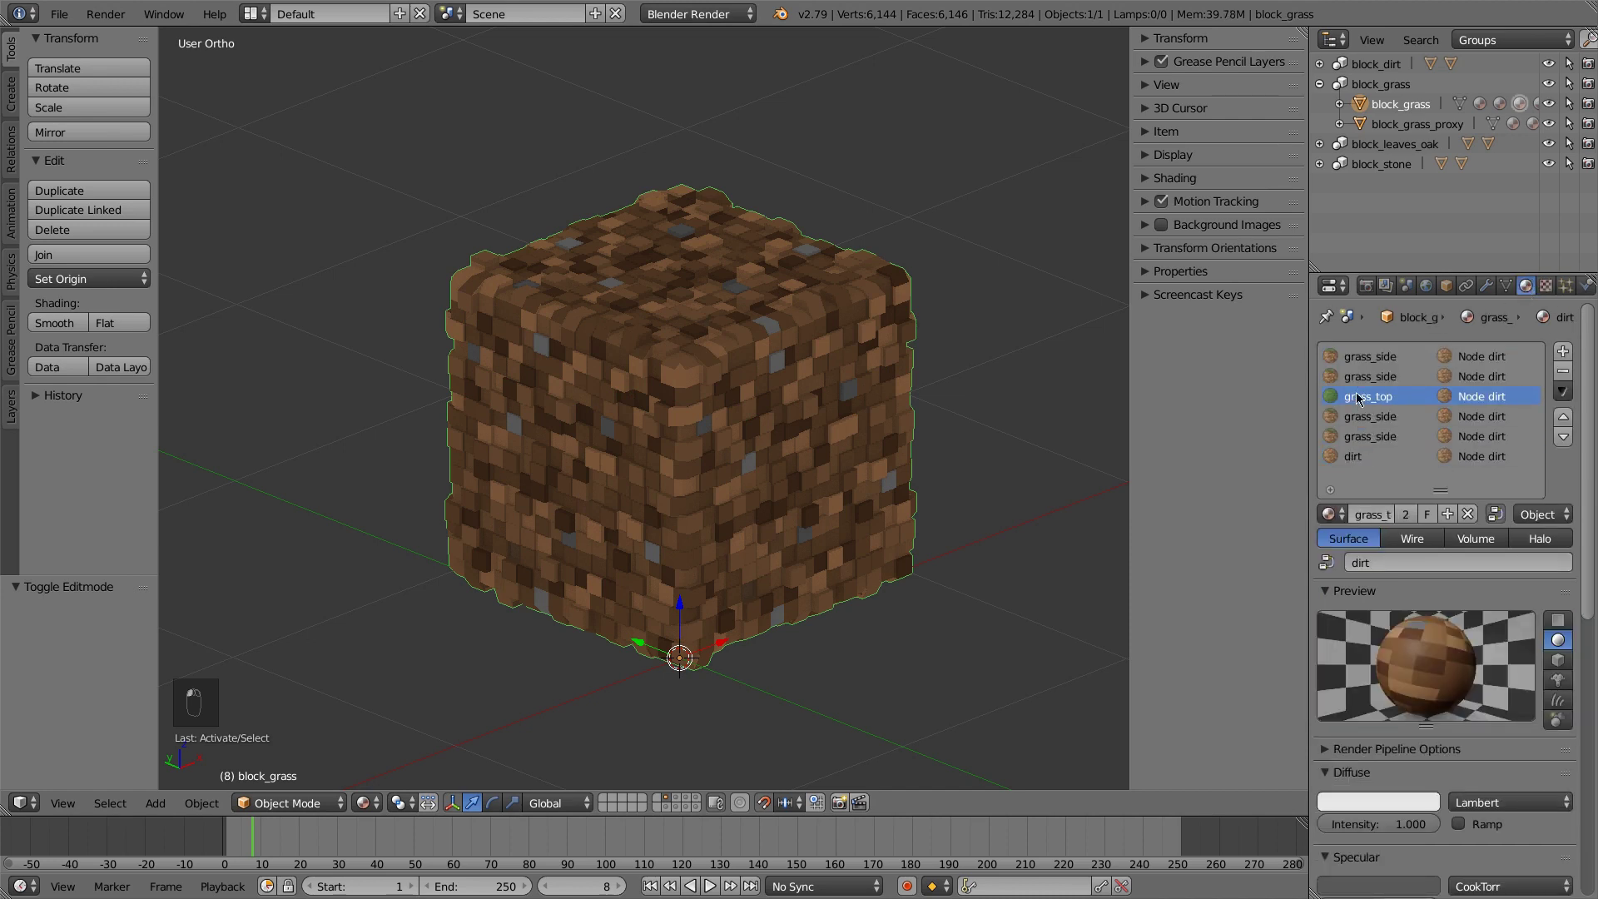
left_click(1546, 286)
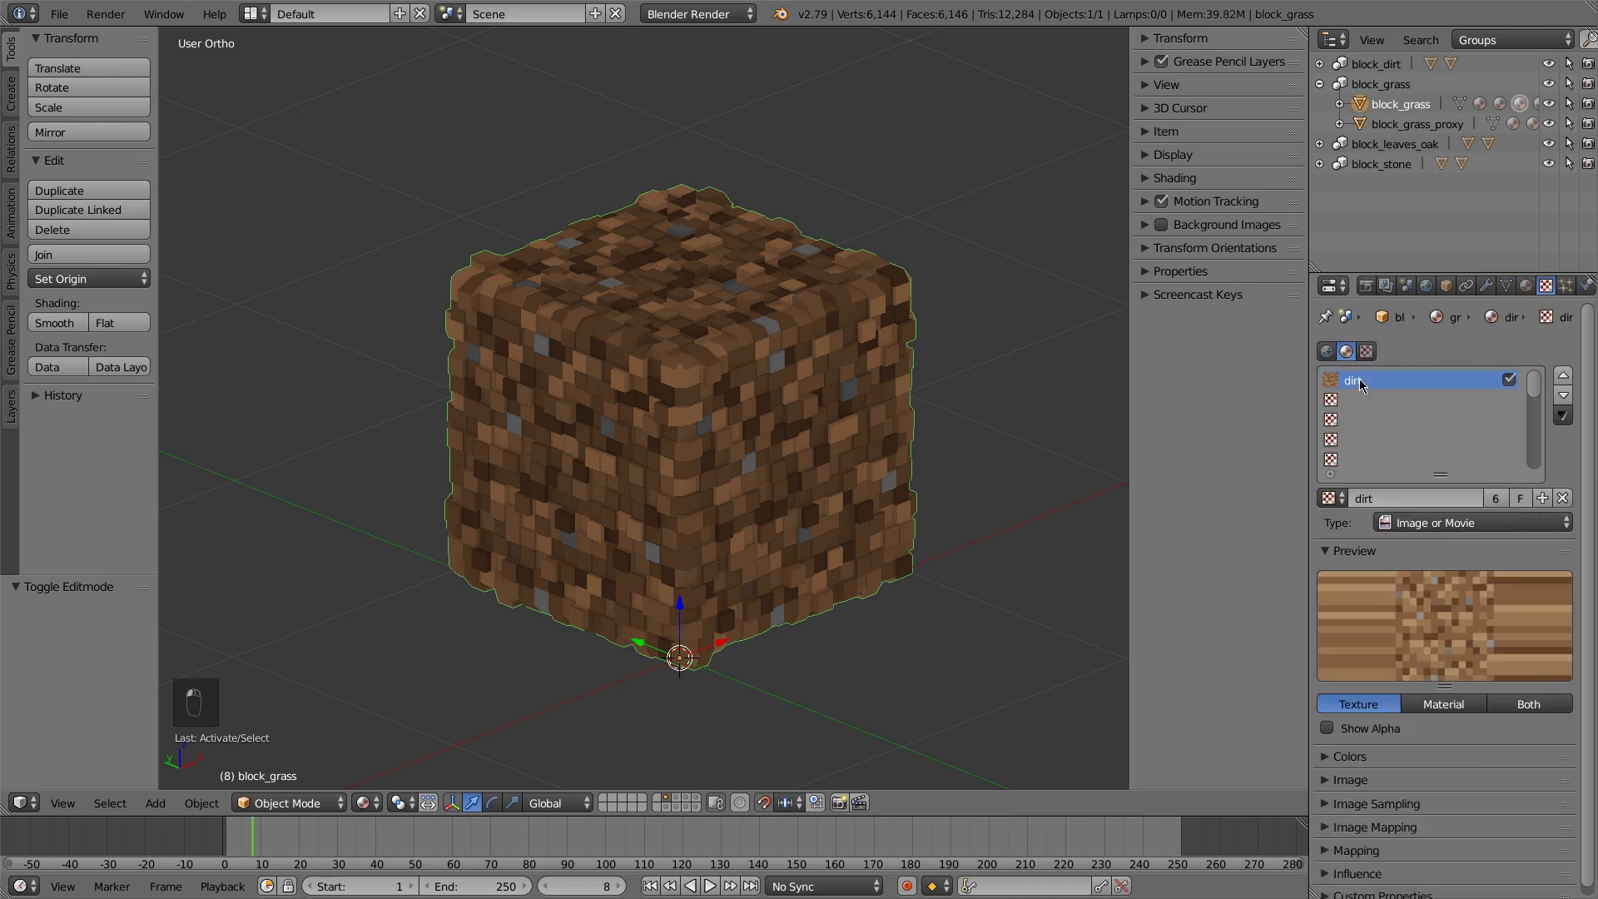
left_click(1497, 498)
left_click(1388, 498)
type("grass")
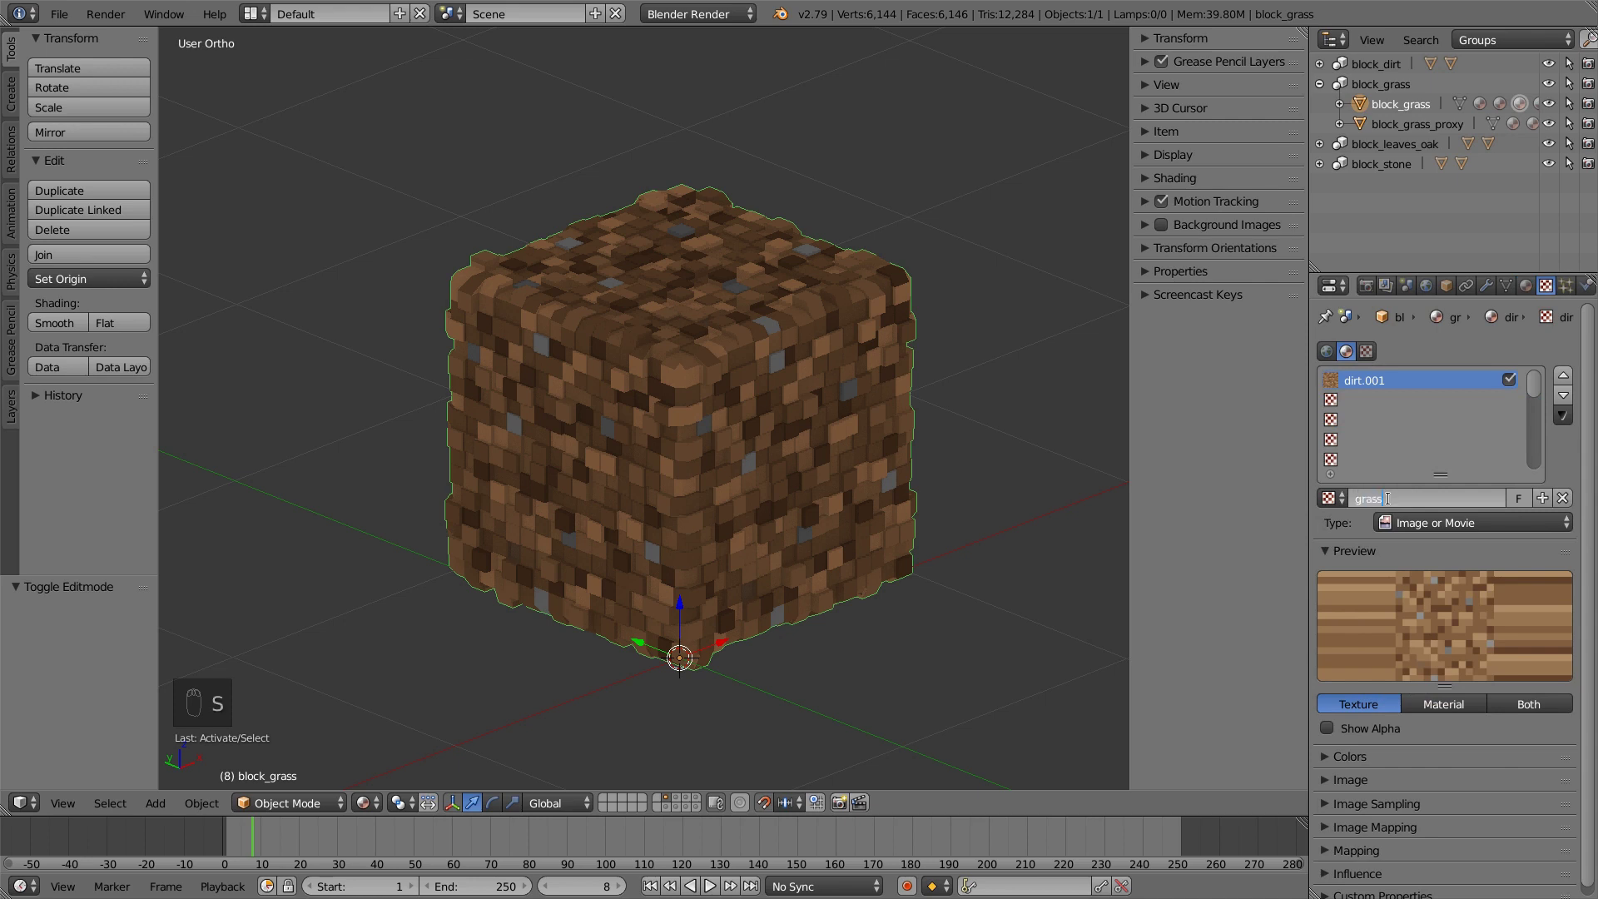
type("_side")
key("Return")
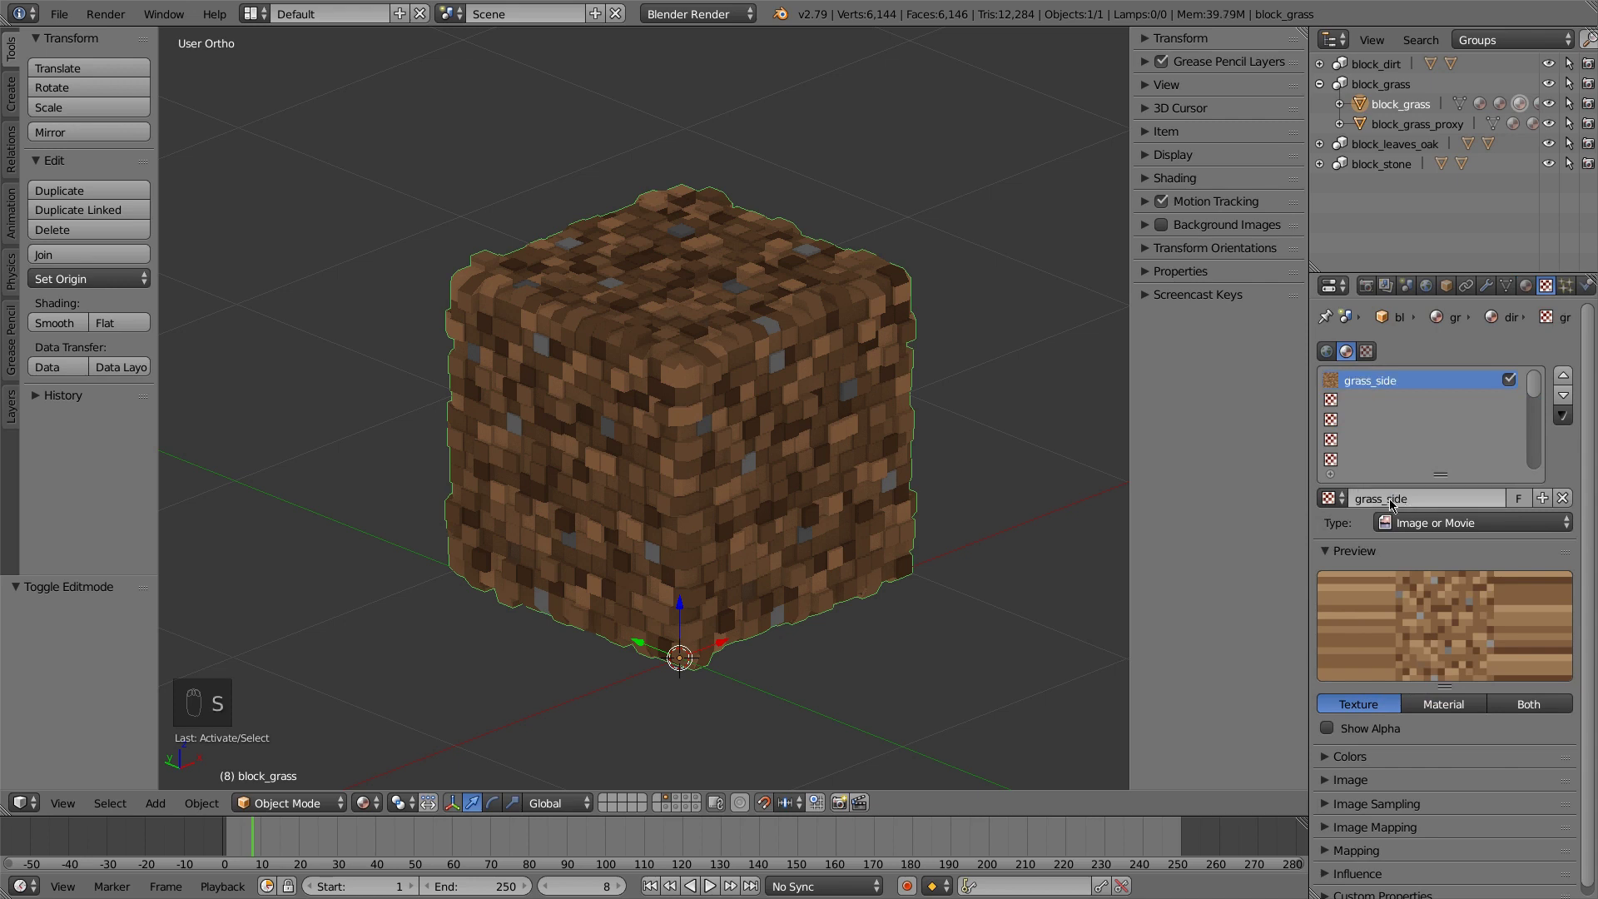
Set the image of the grass_side texture to grass_side_Single.png
left_click(1349, 776)
scroll(1349, 767, "down", 5)
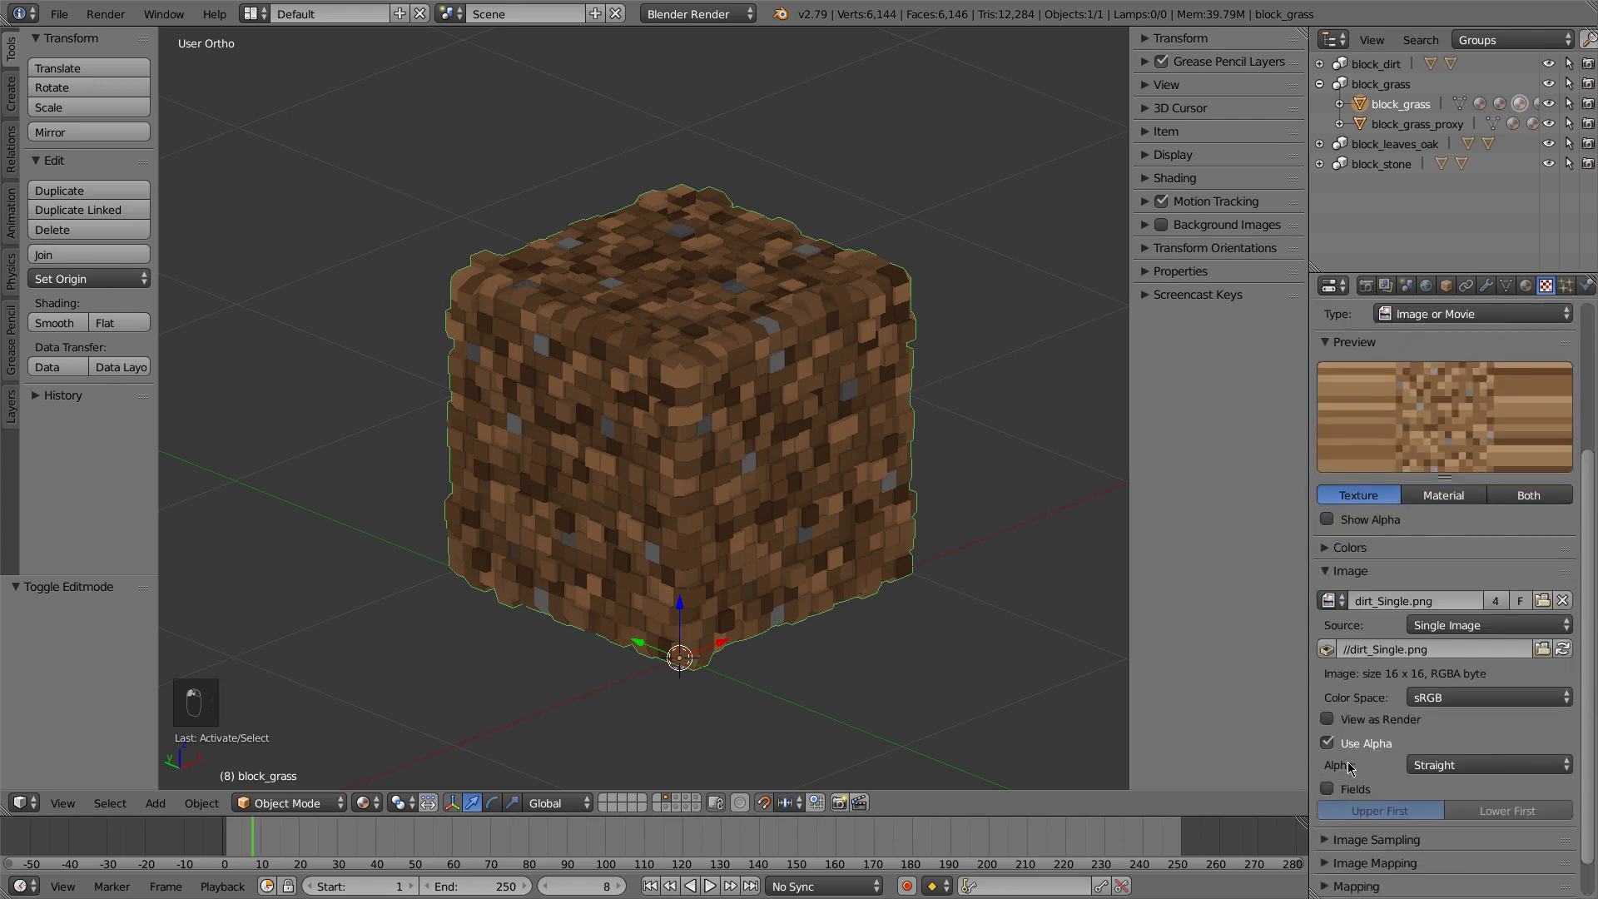
left_click(1331, 599)
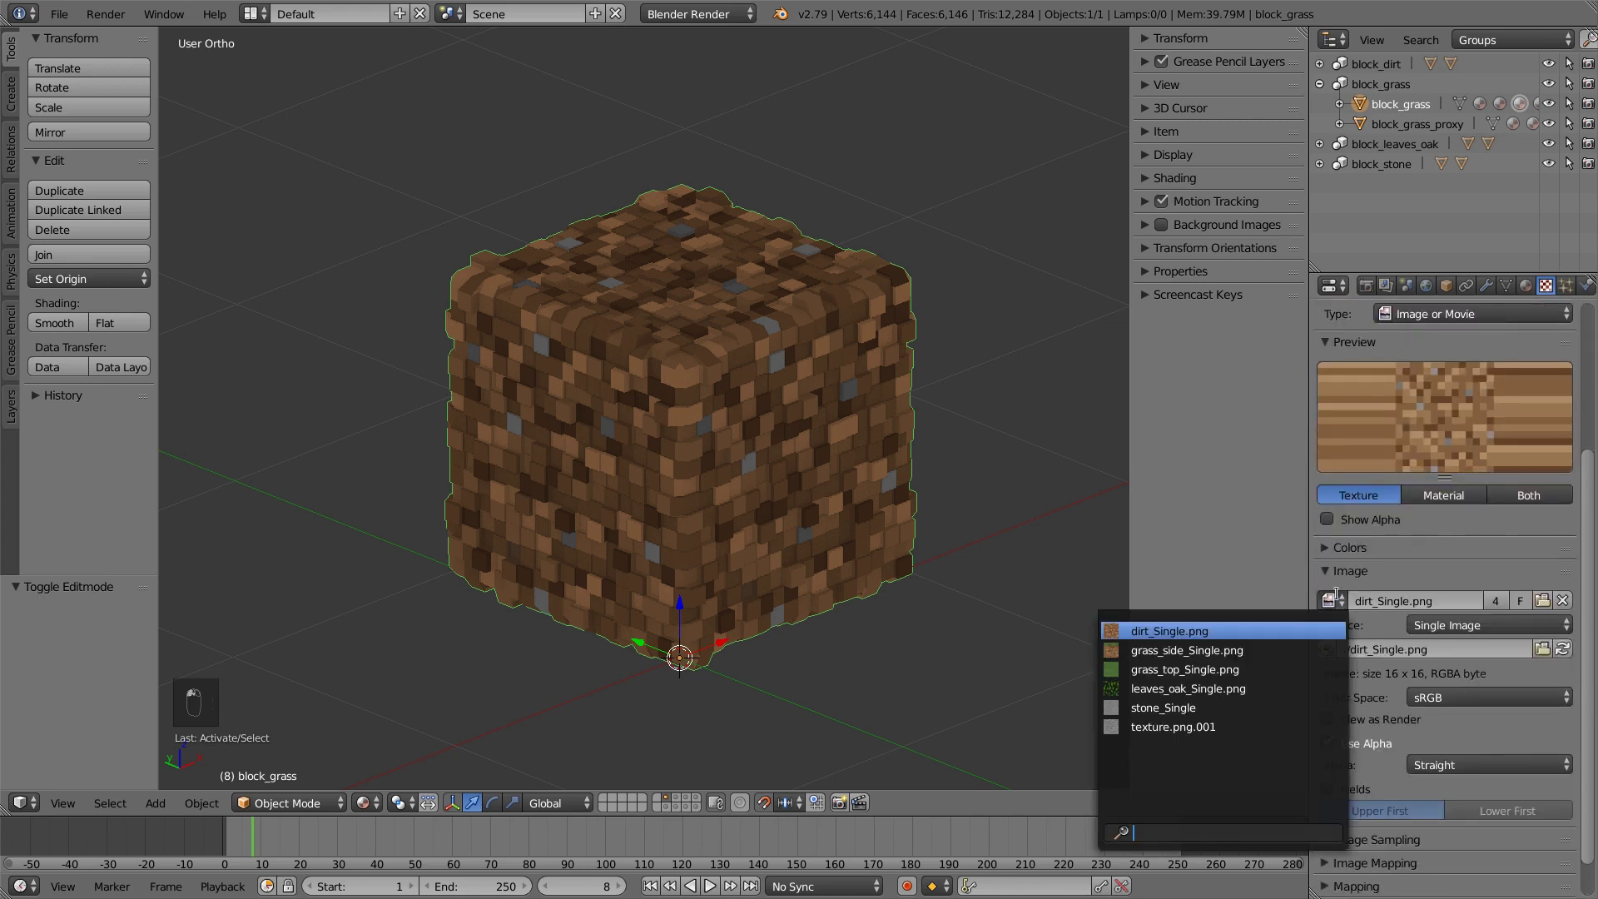
left_click(1209, 655)
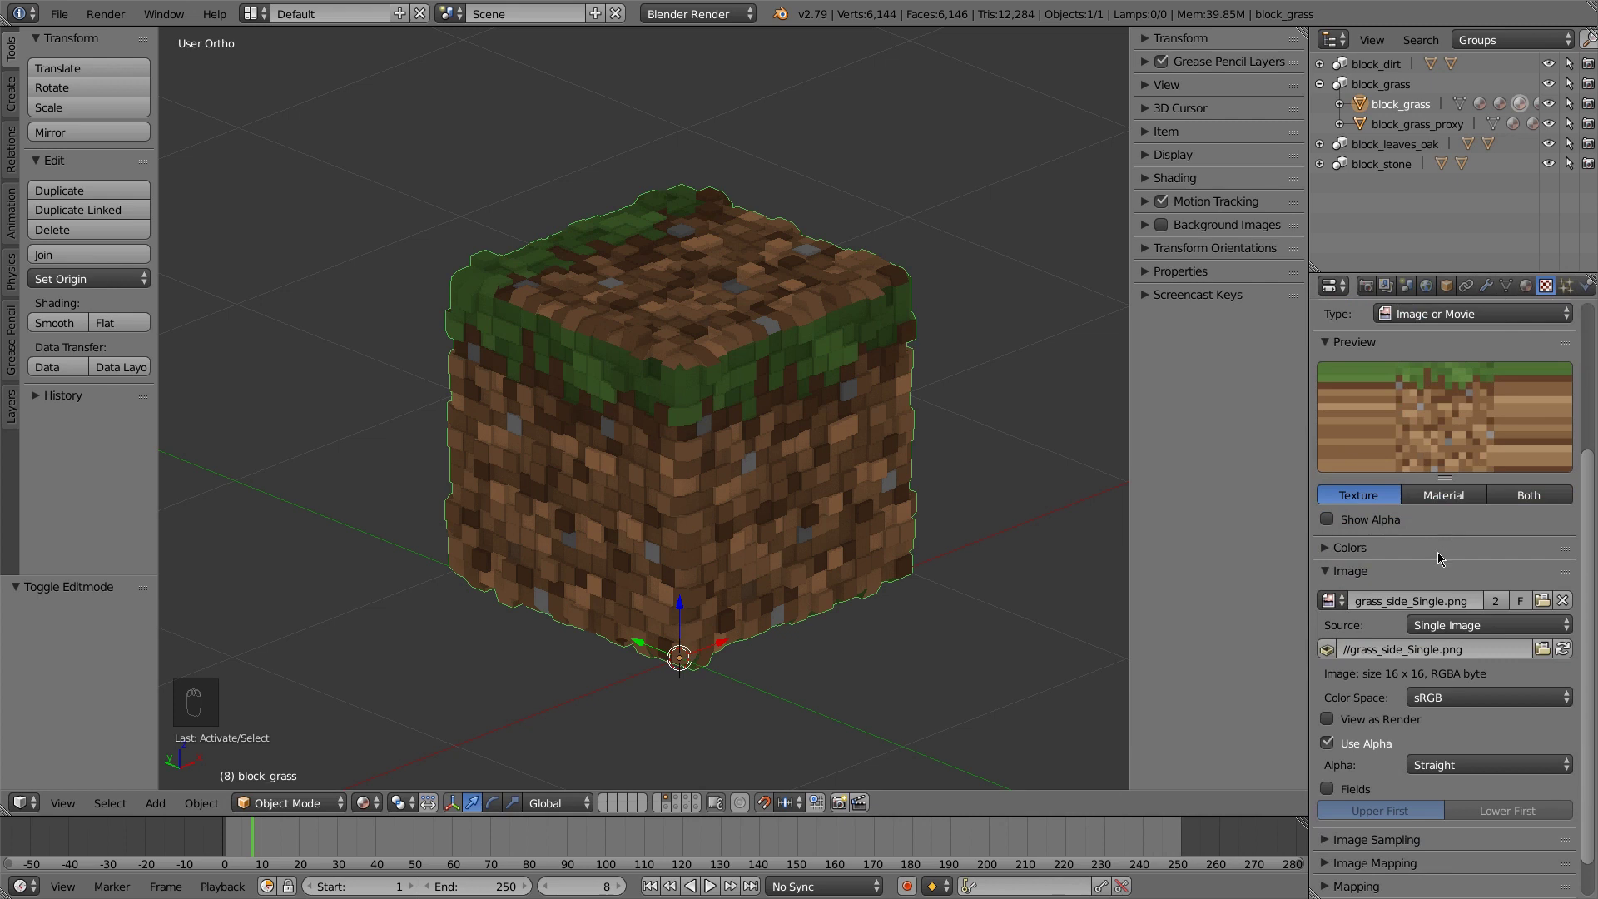
key("a")
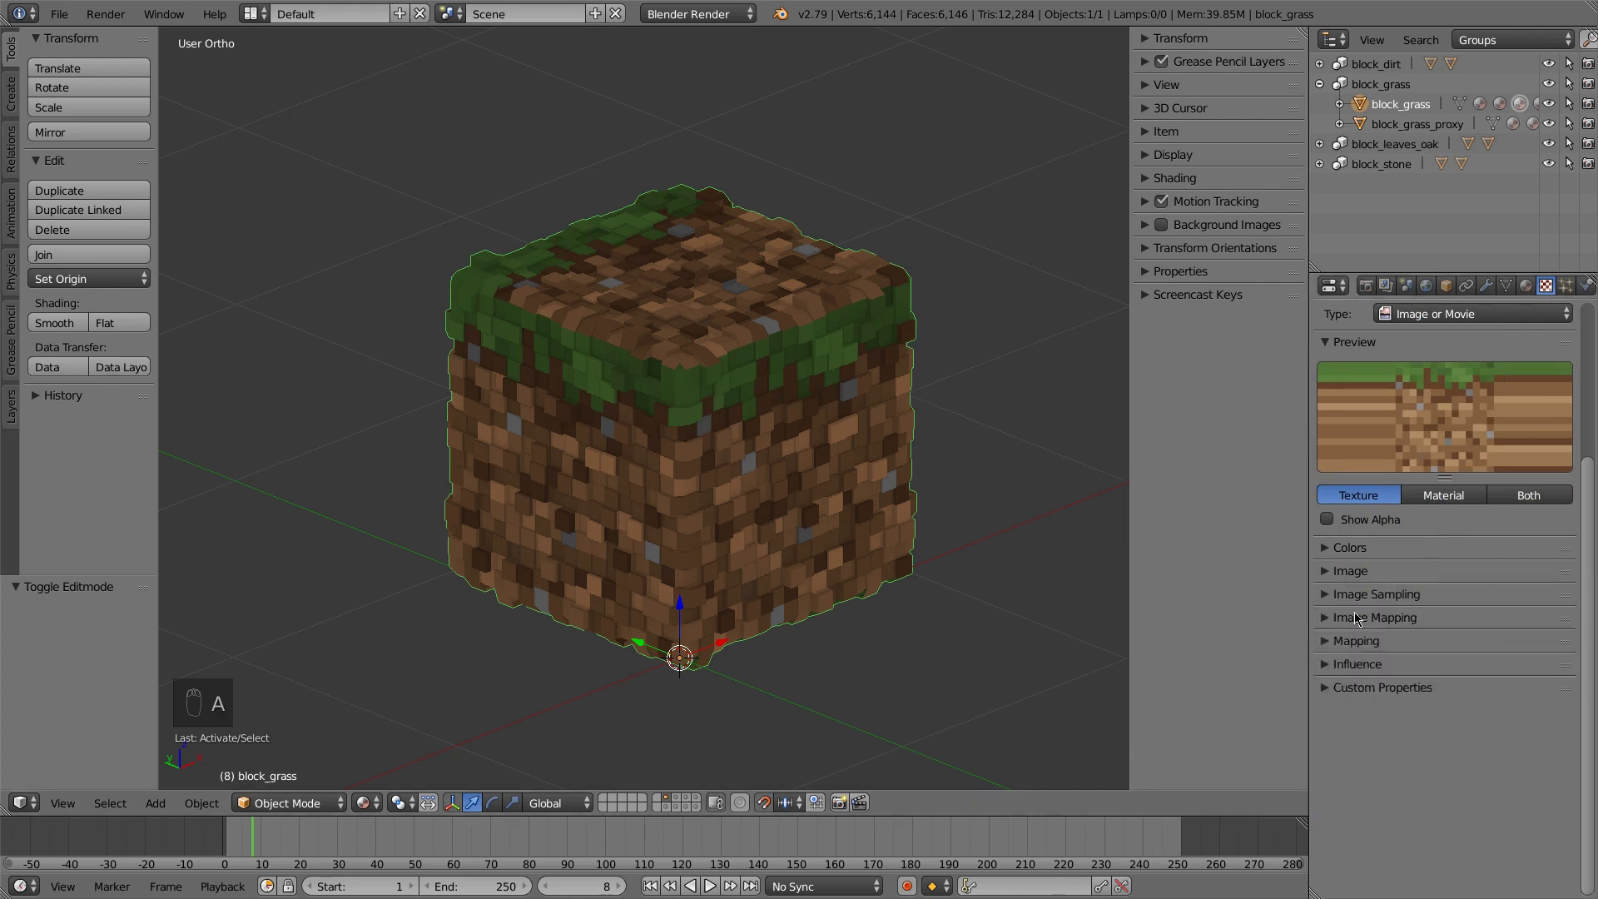
key("a")
key("a")
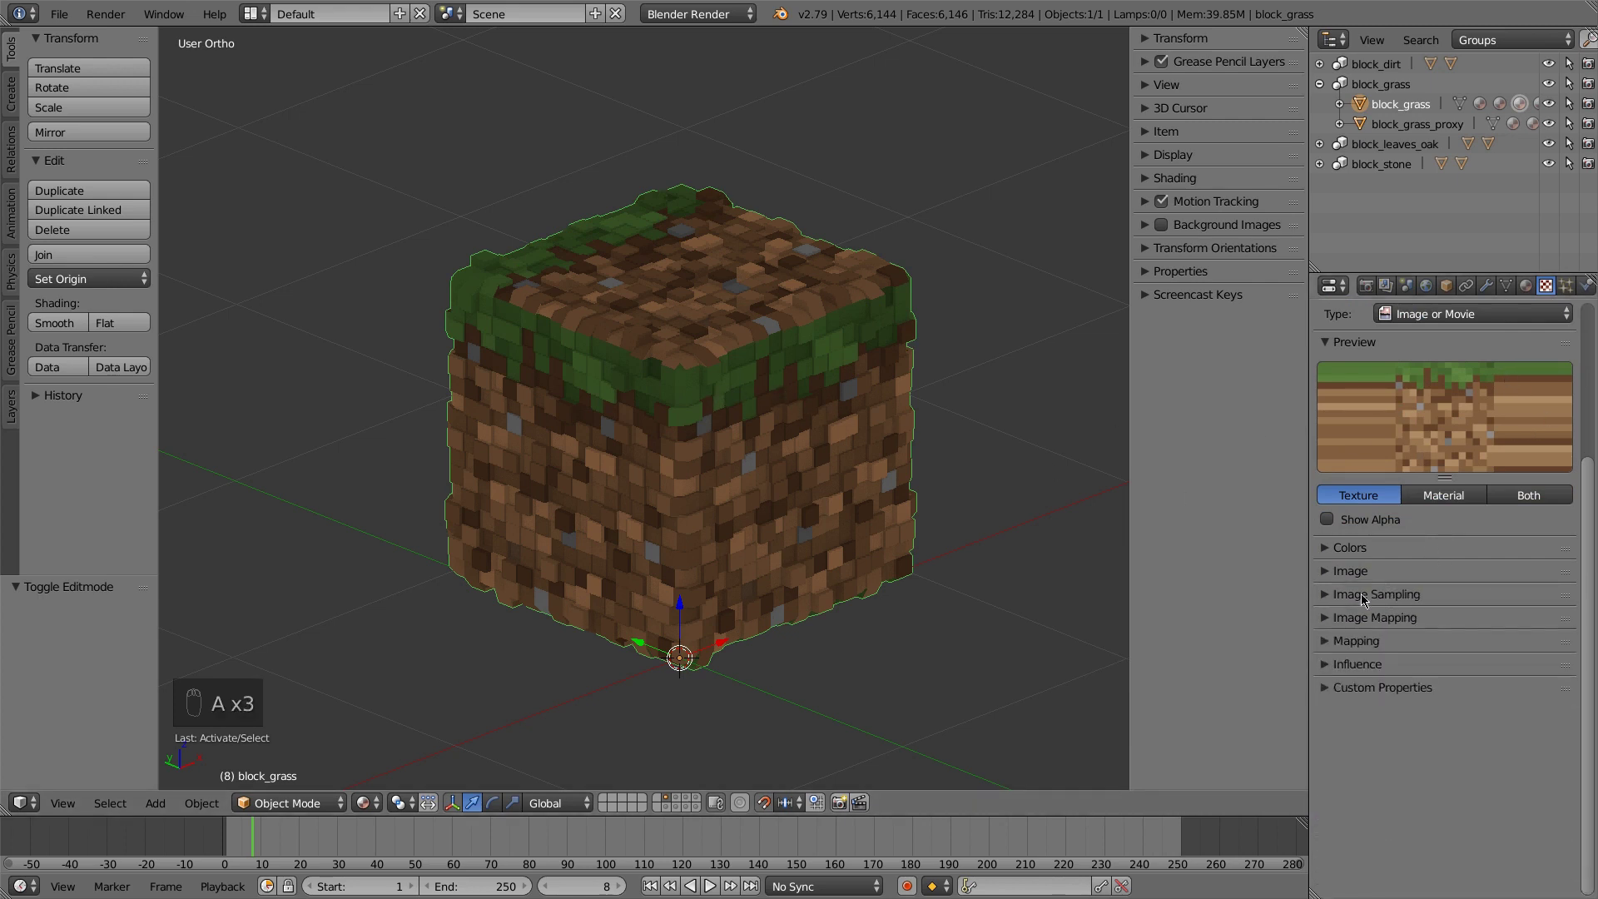
scroll(1469, 416, "up", 5)
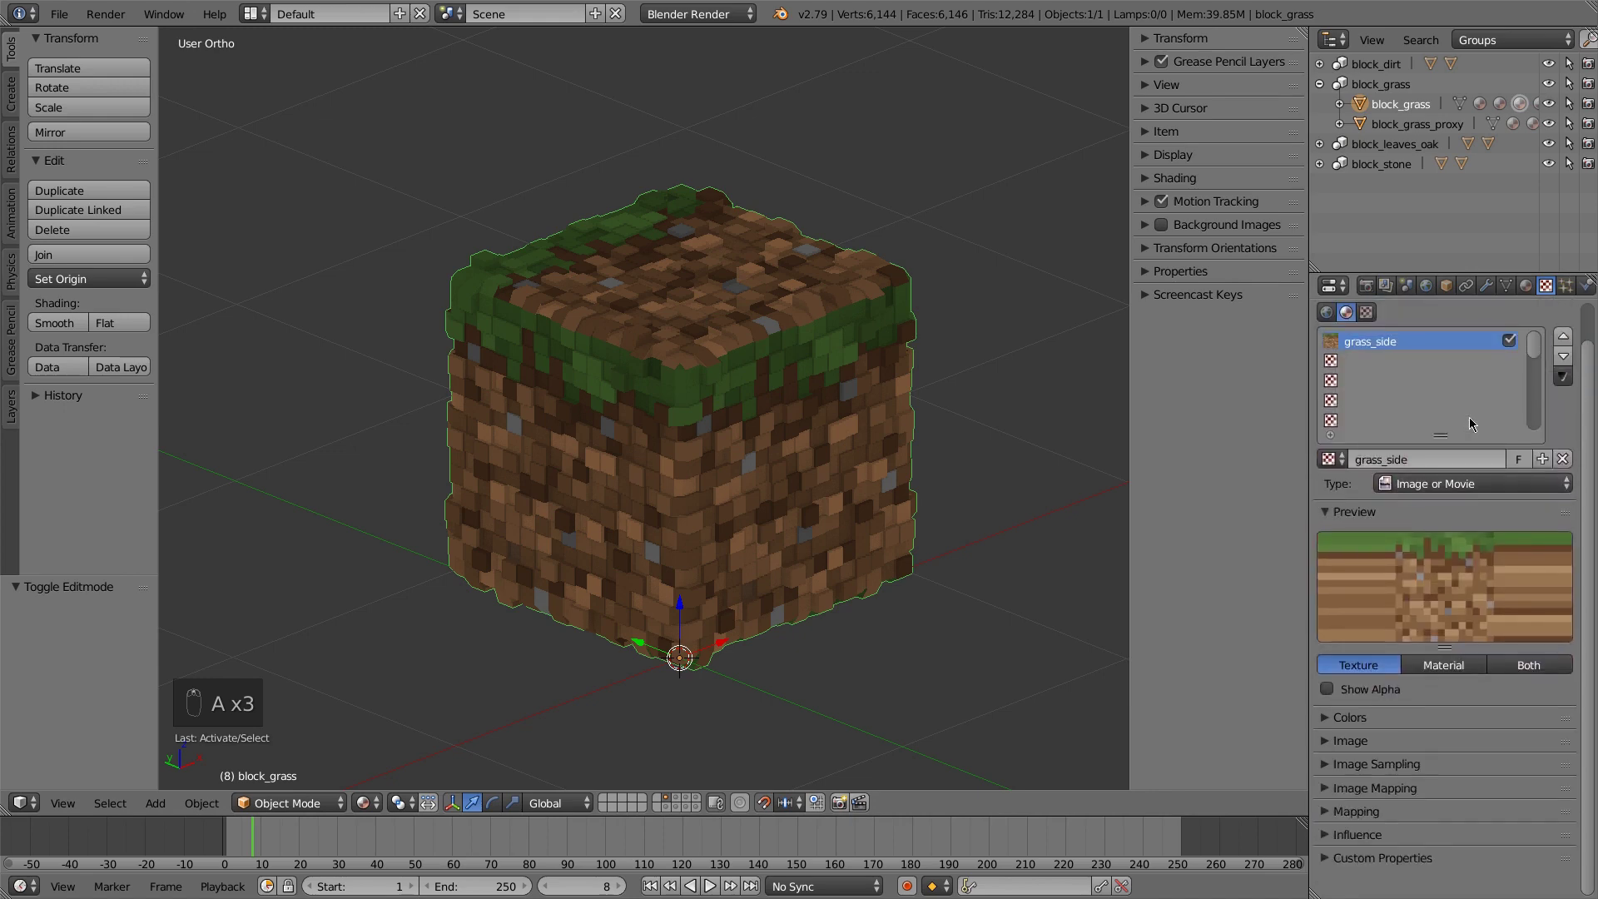
Switch to the Material screen layout and assign the grass_top material to the Material node in the grass_top node tree
left_click(1525, 286)
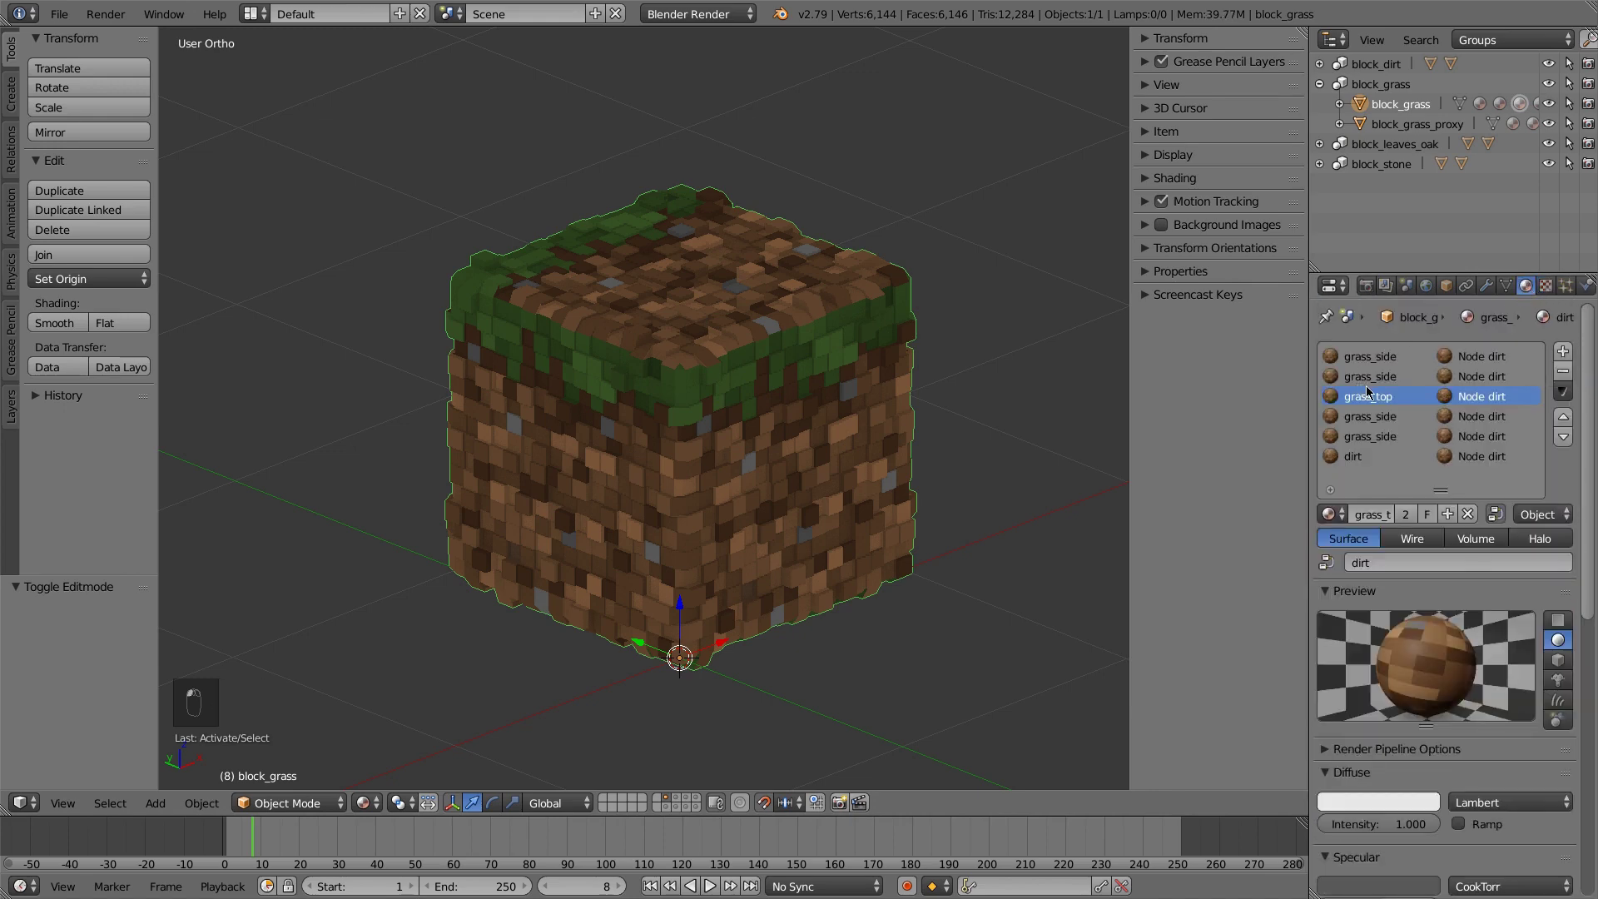
key("ctrl+Right")
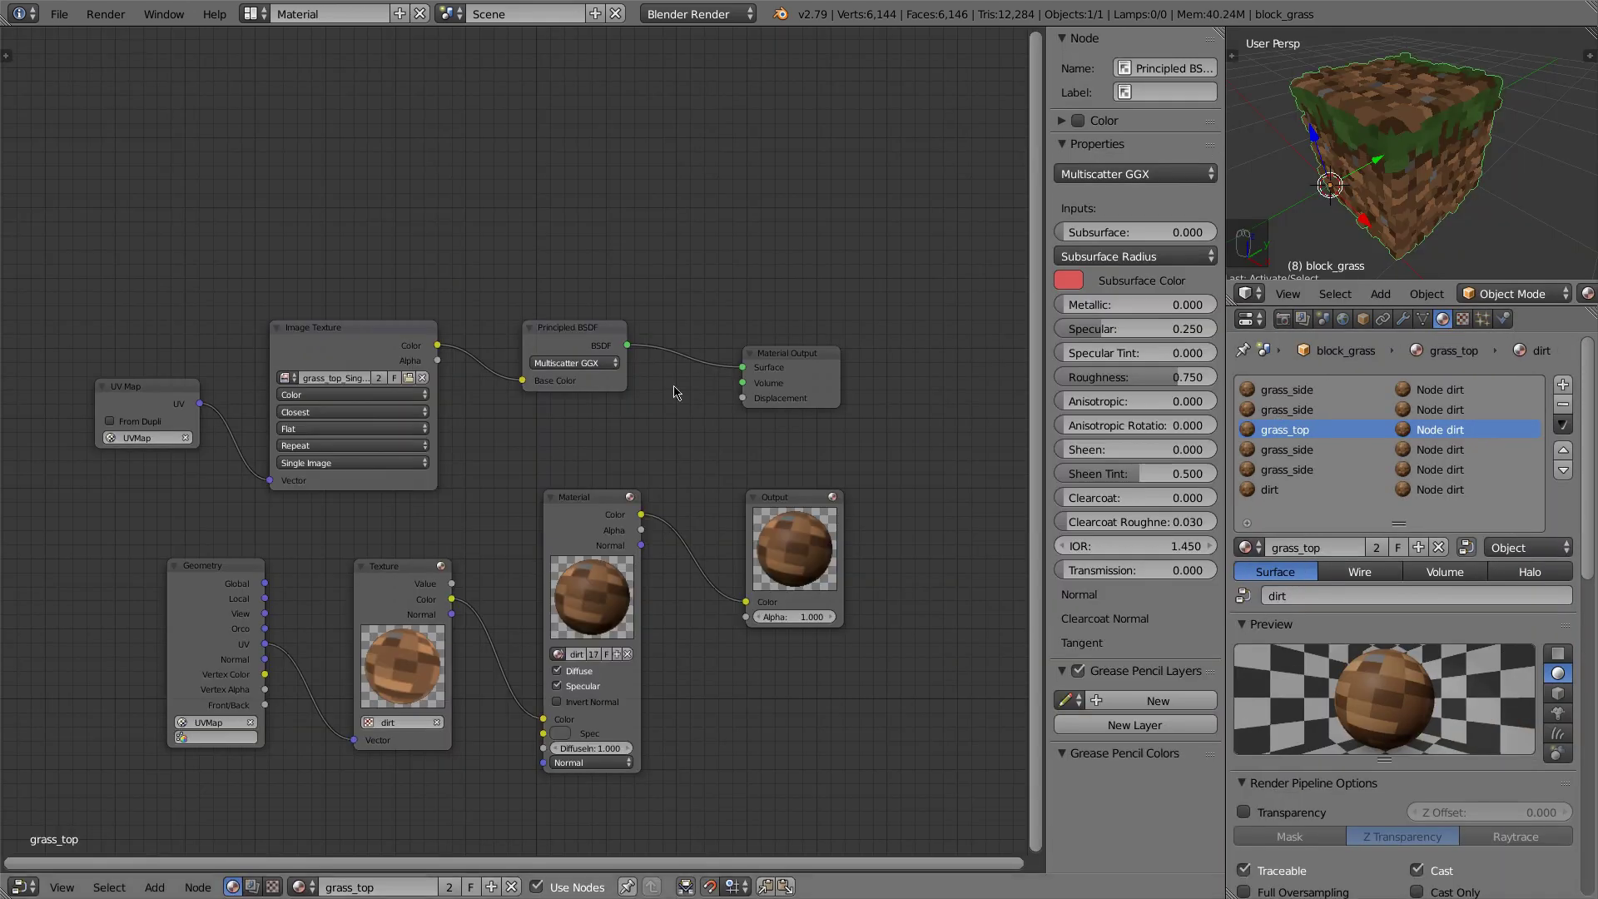
left_click(600, 506)
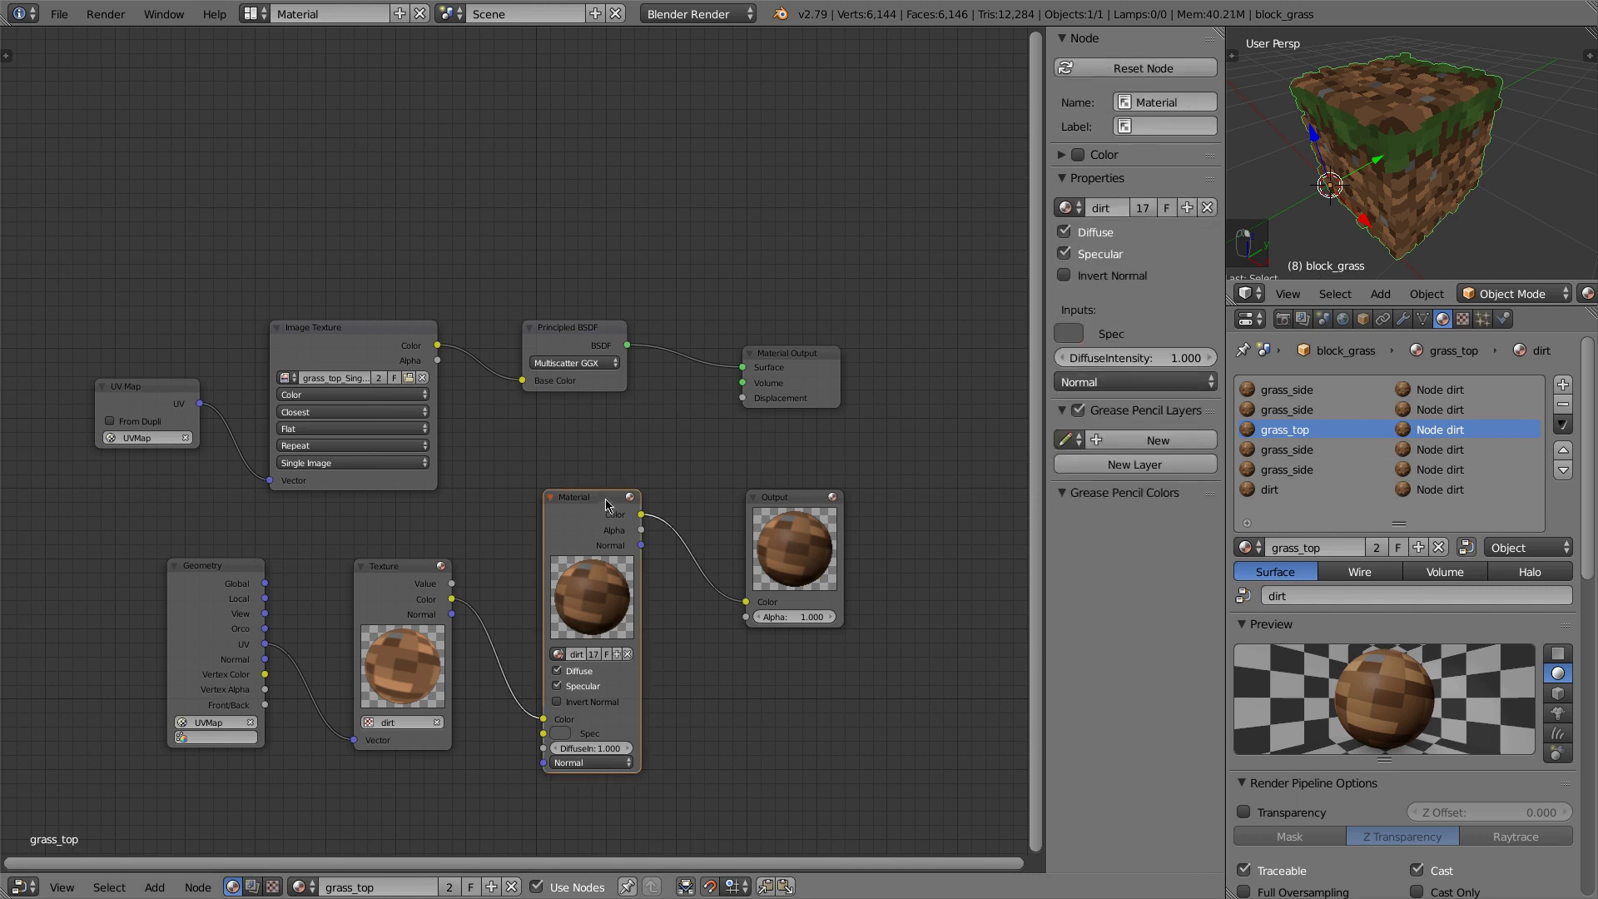
left_click(559, 654)
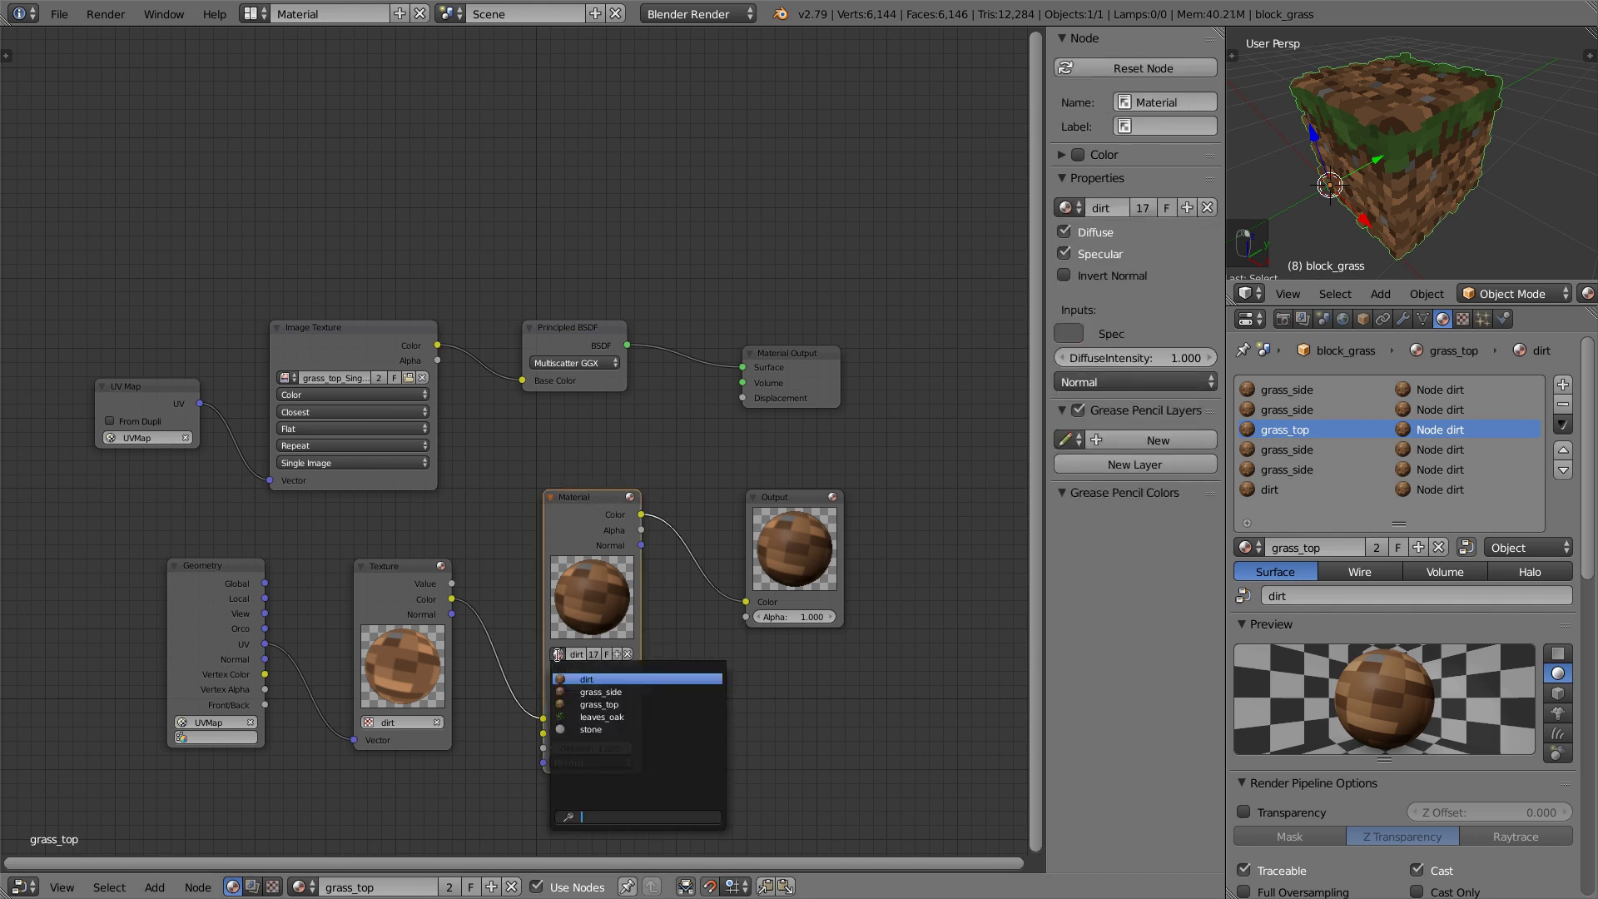
left_click(629, 704)
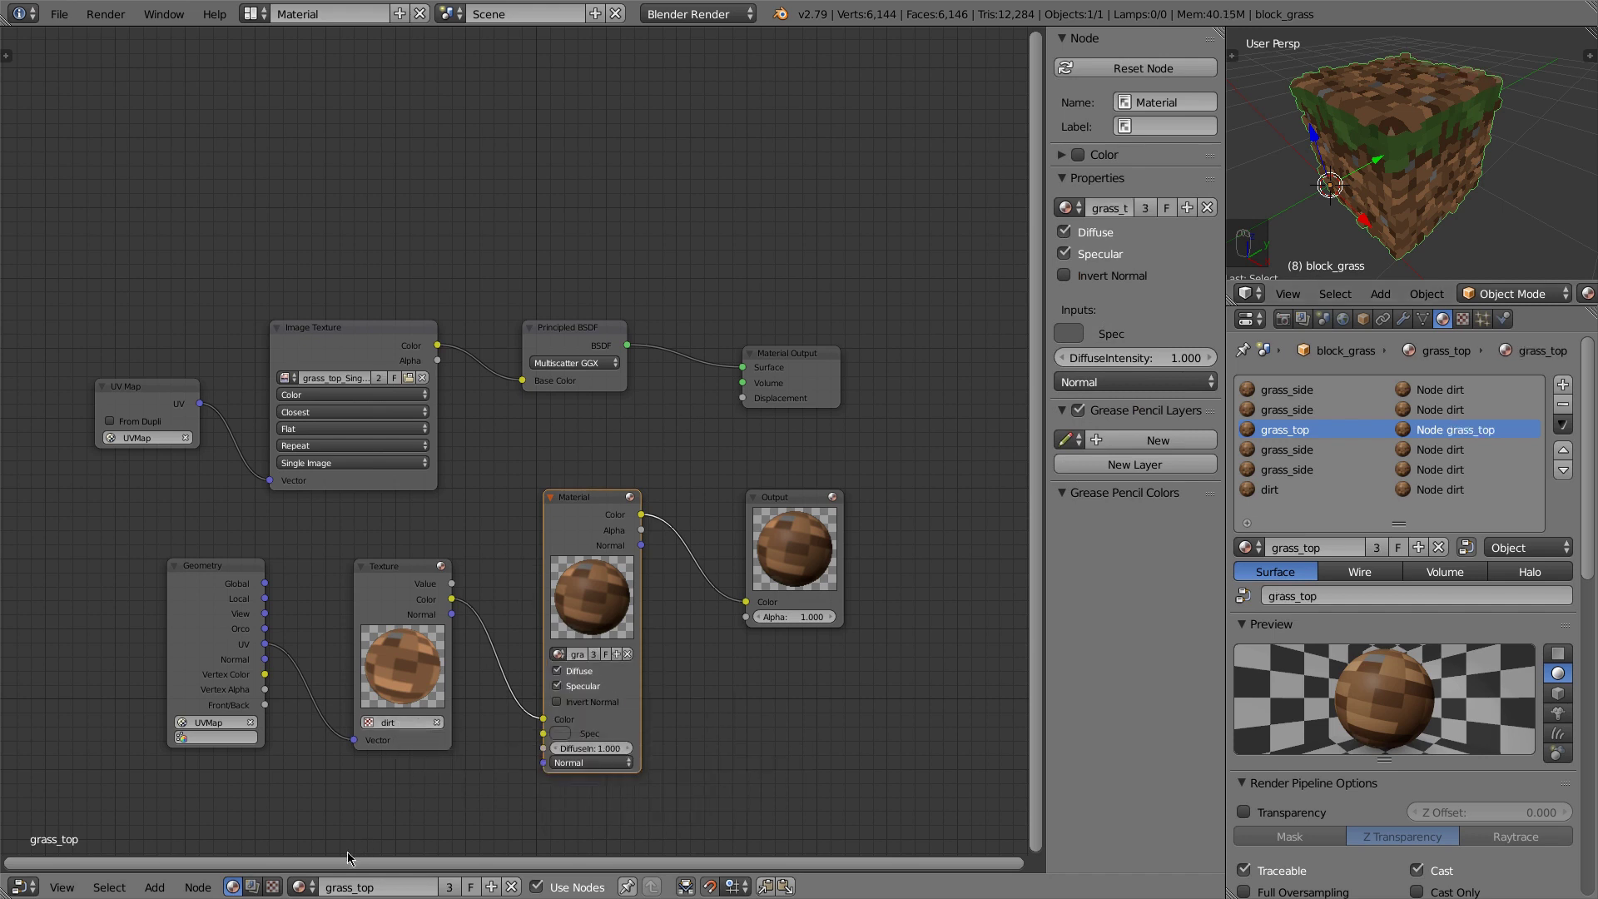
In the grass_side node tree, assign the grass_side material to the Material node and the grass_side texture to the Texture node
left_click(368, 723)
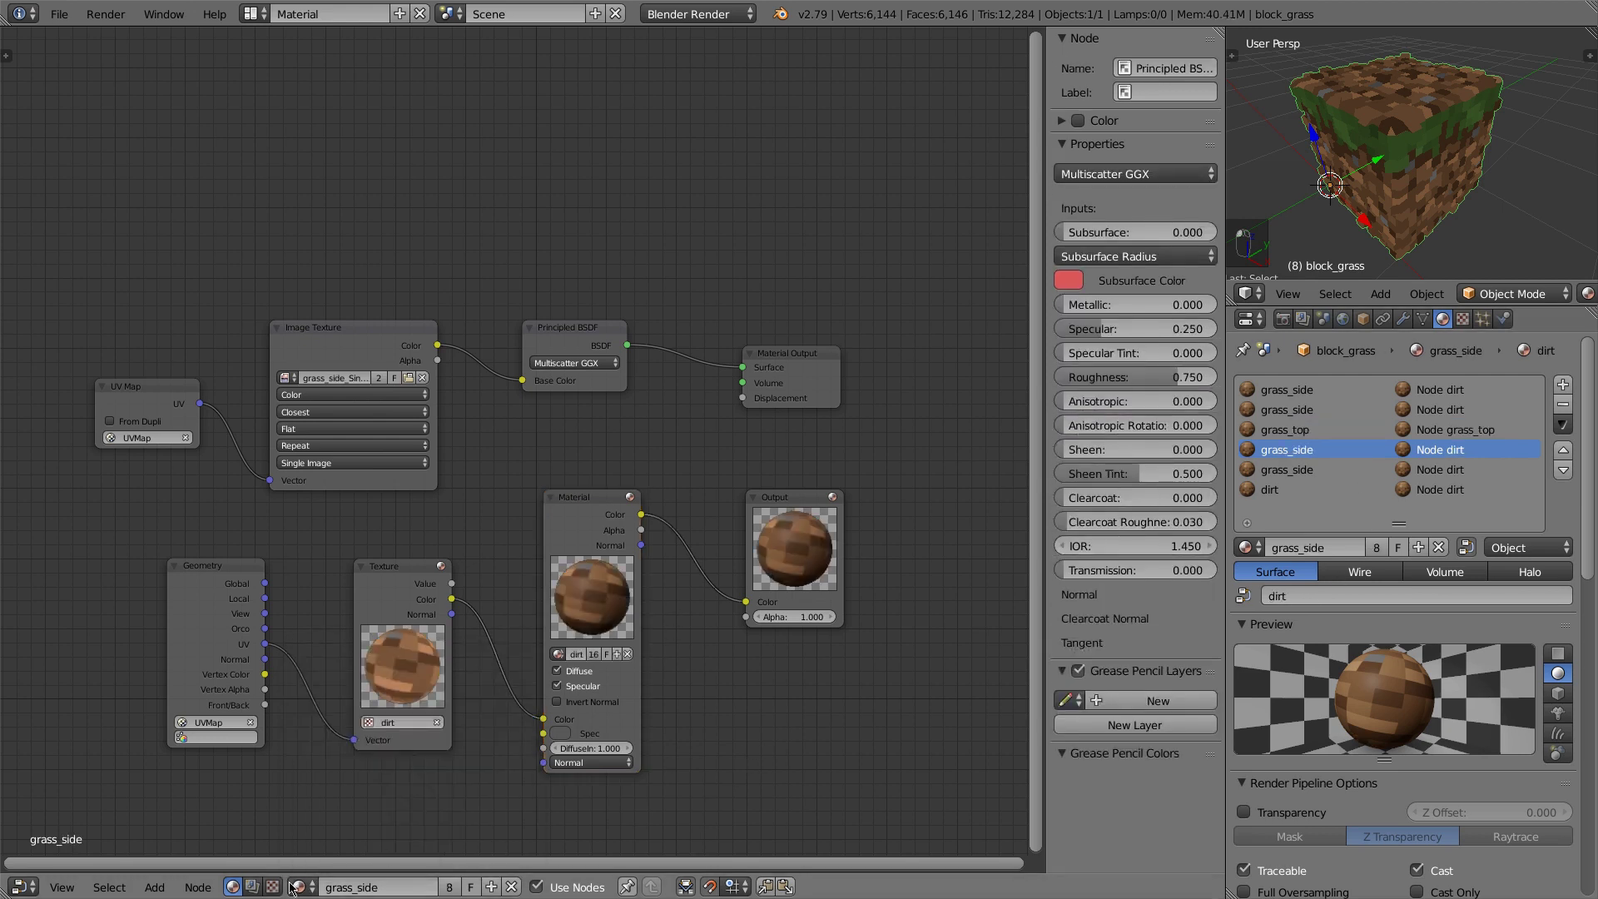
left_click(560, 654)
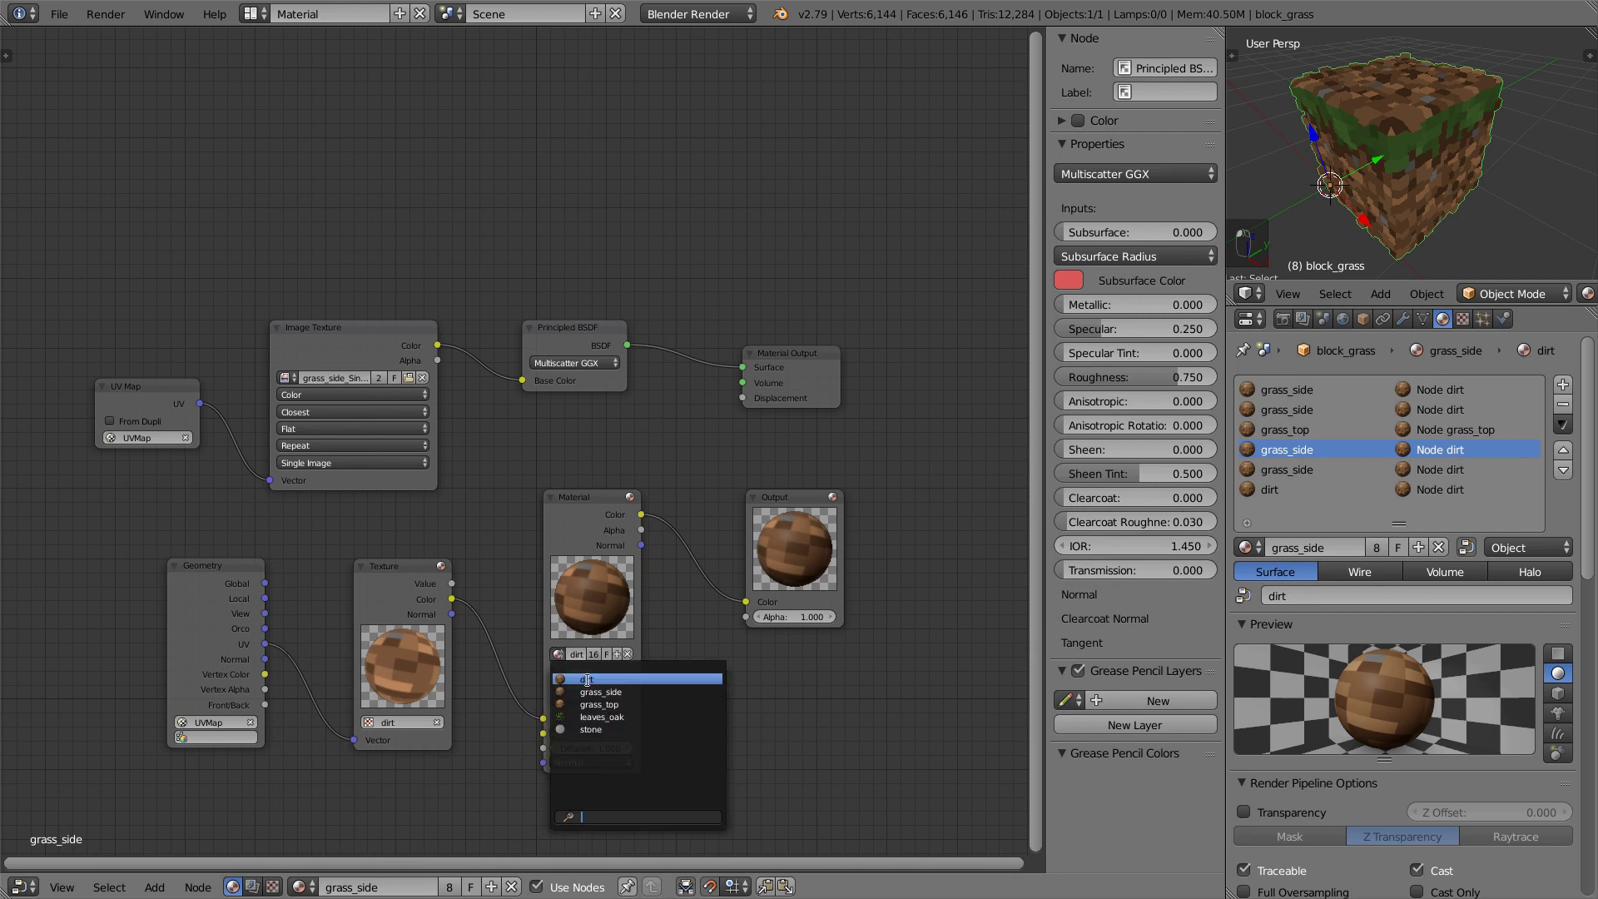
left_click(630, 692)
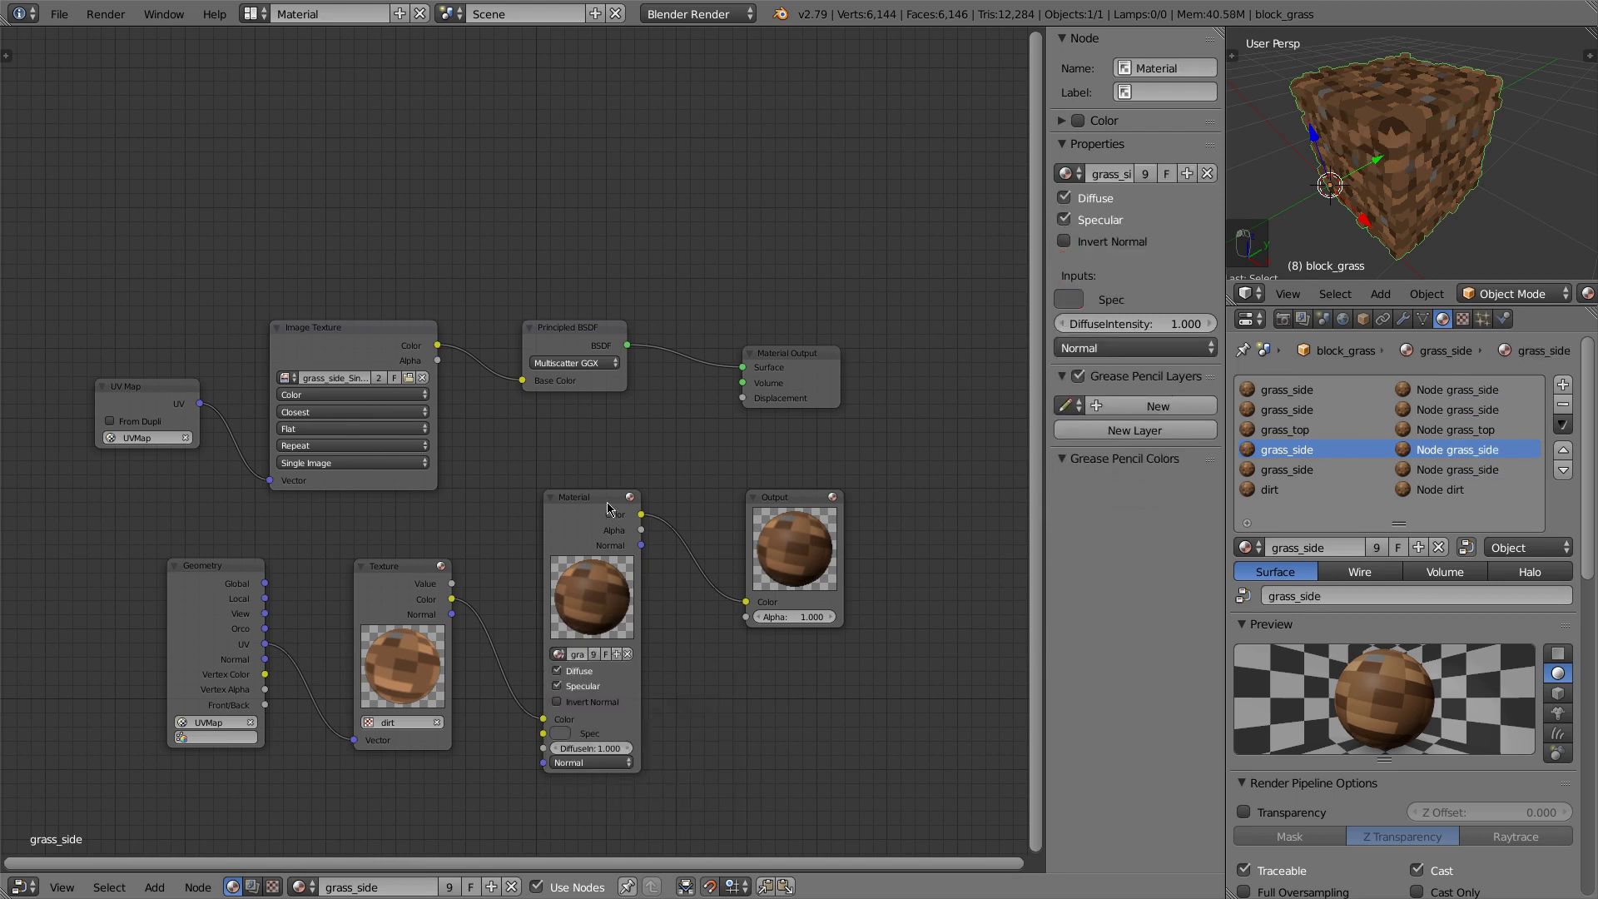
left_click(408, 721)
left_click(406, 771)
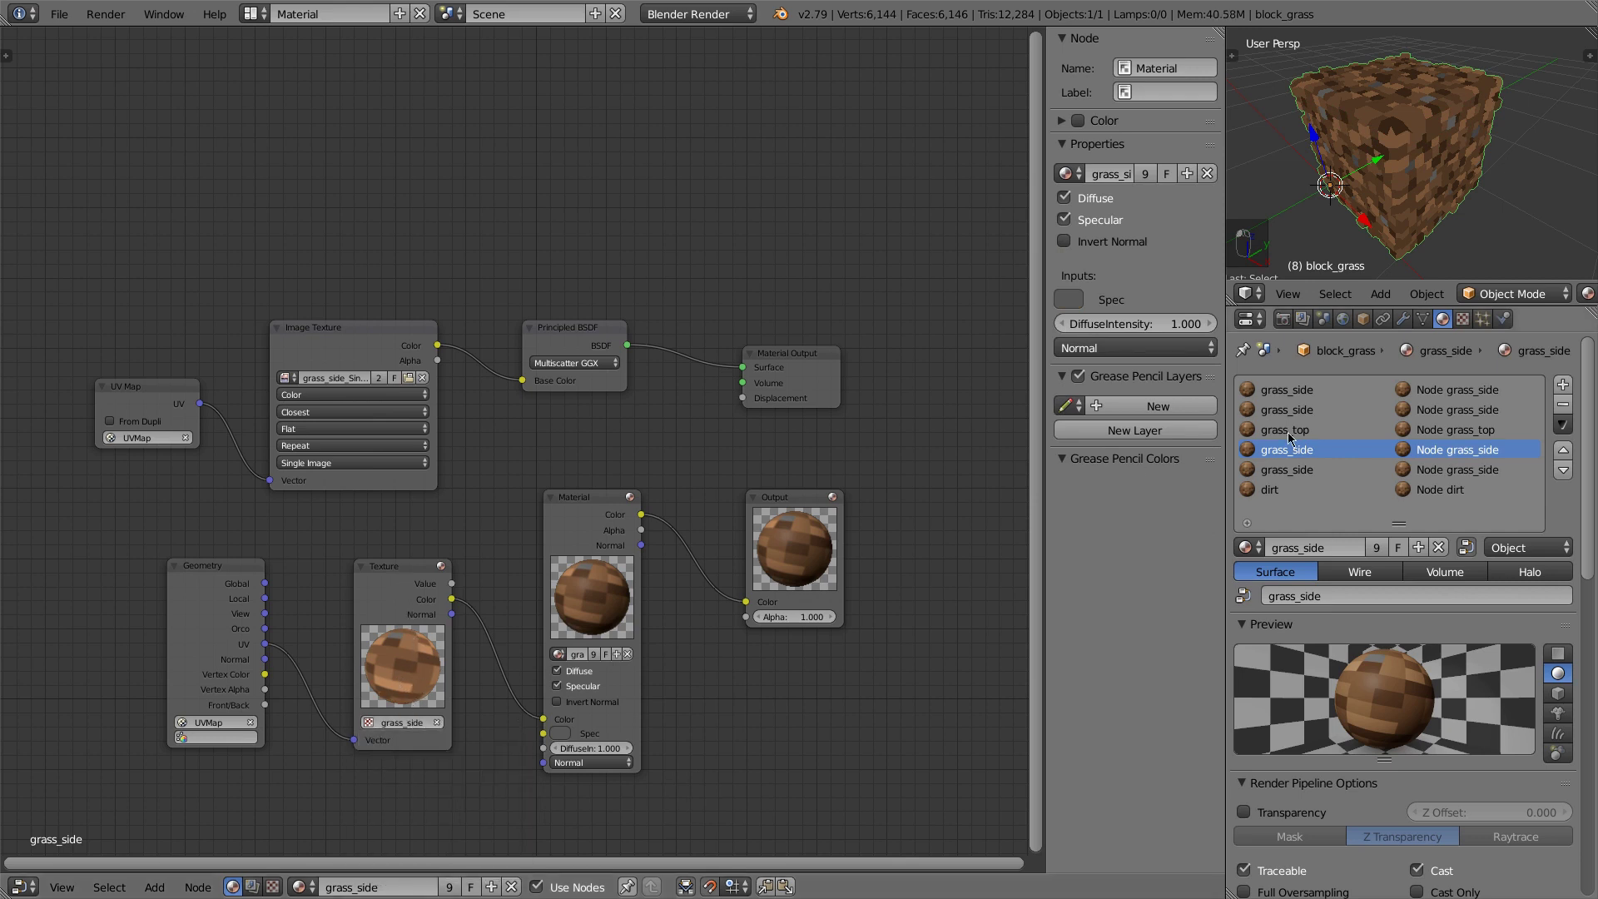
Replace the dirt texture in the first texture slot of the grass_side material with grass_side, and return to the material settings
left_click(1462, 320)
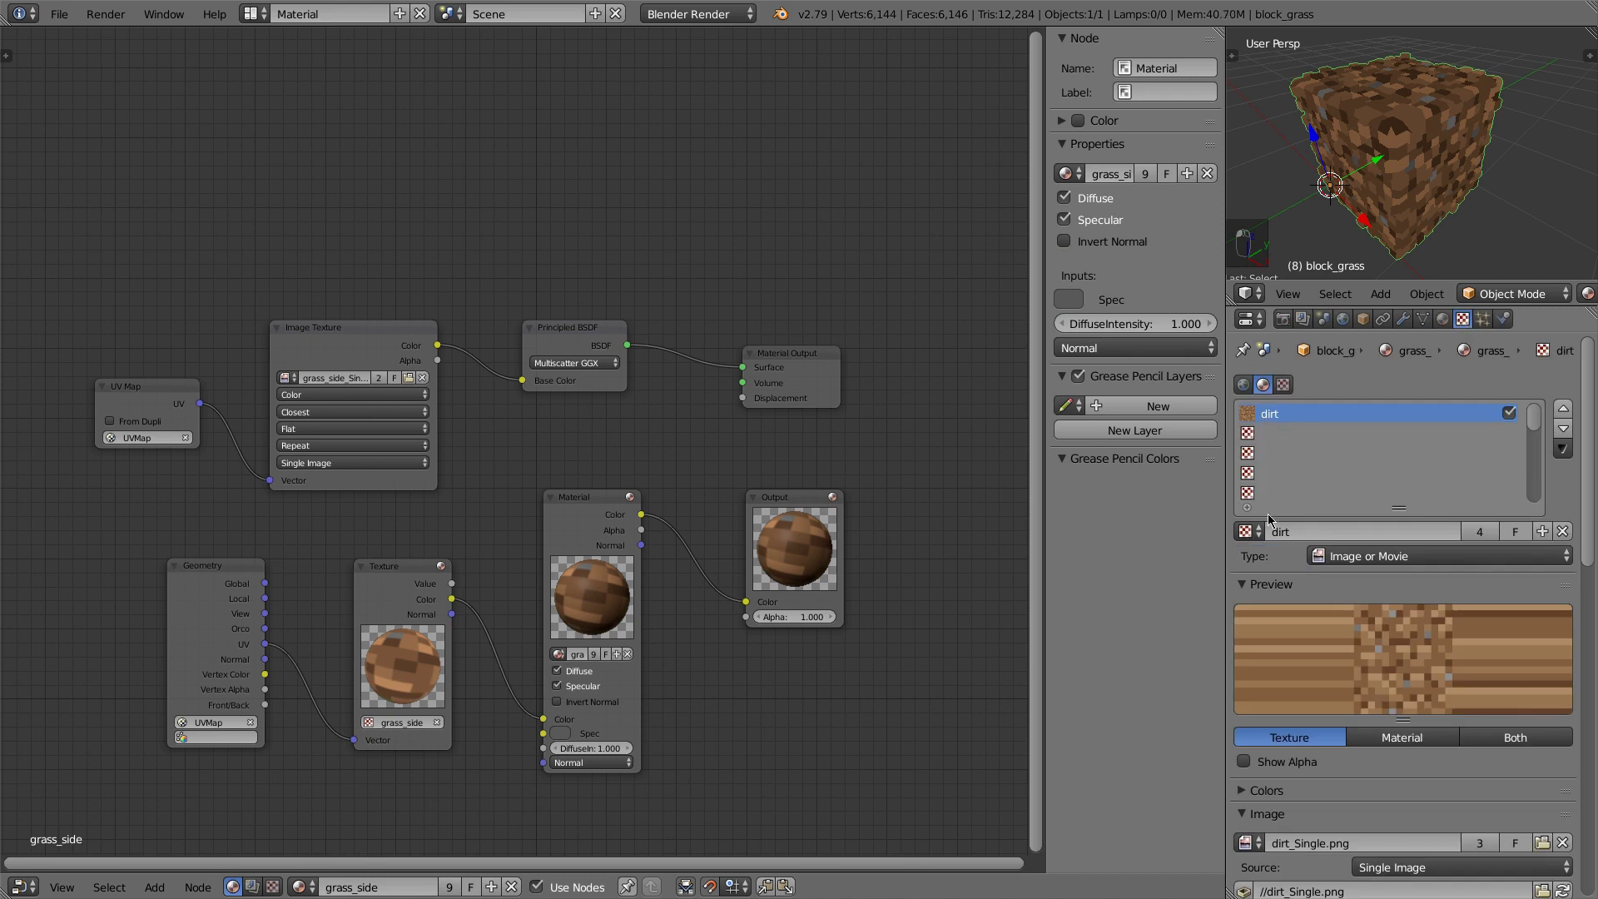
left_click(1248, 531)
left_click(1294, 599)
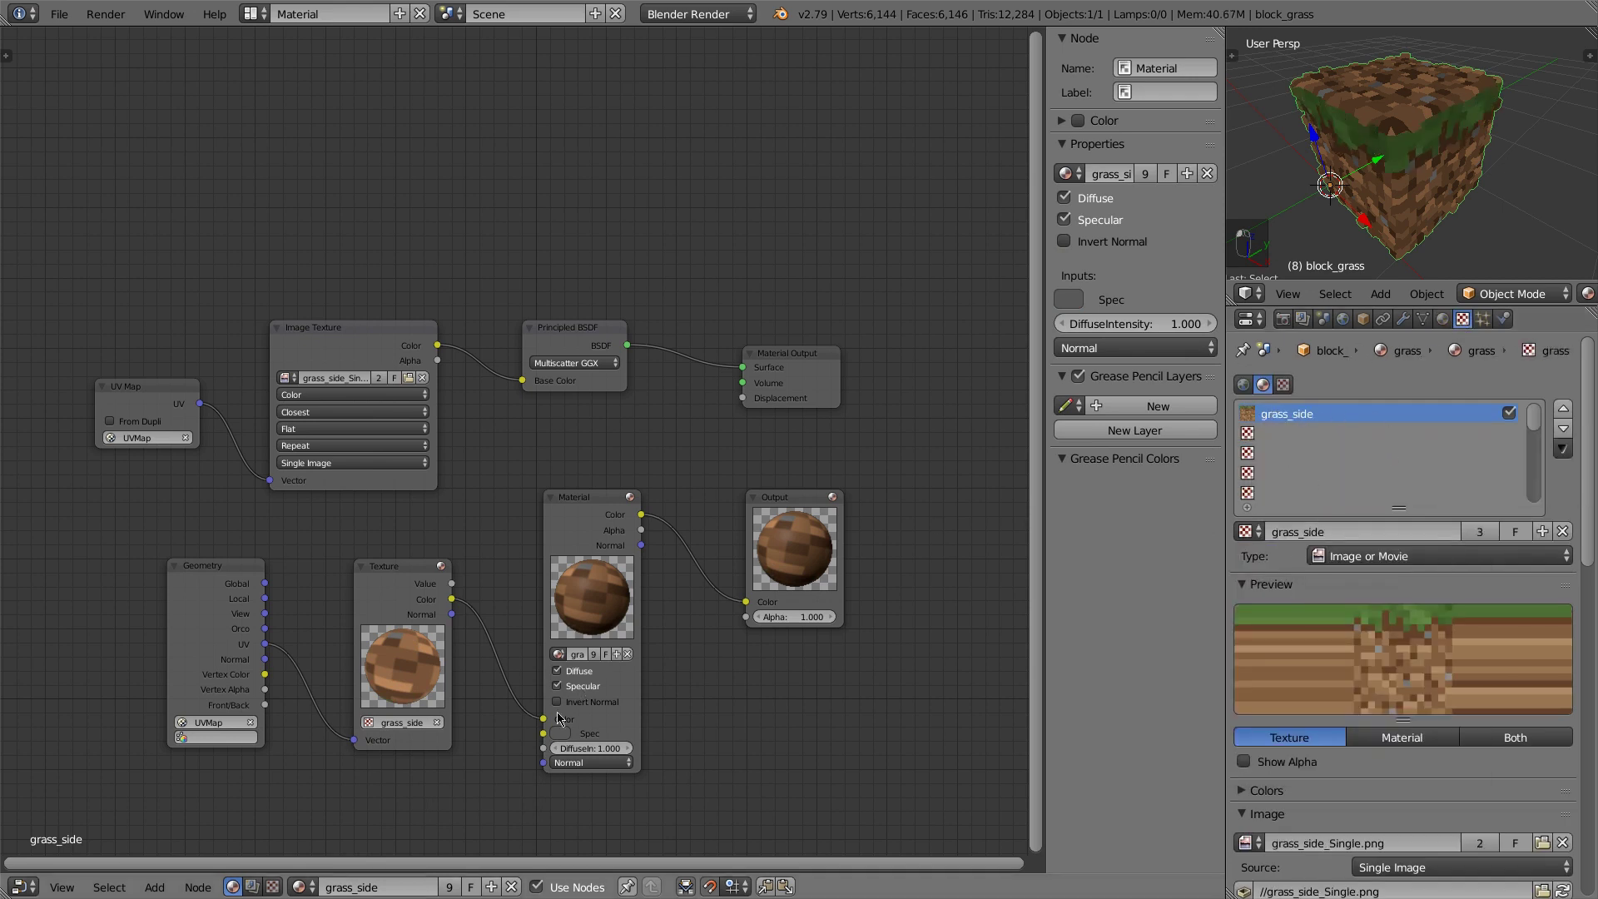
left_click(1444, 321)
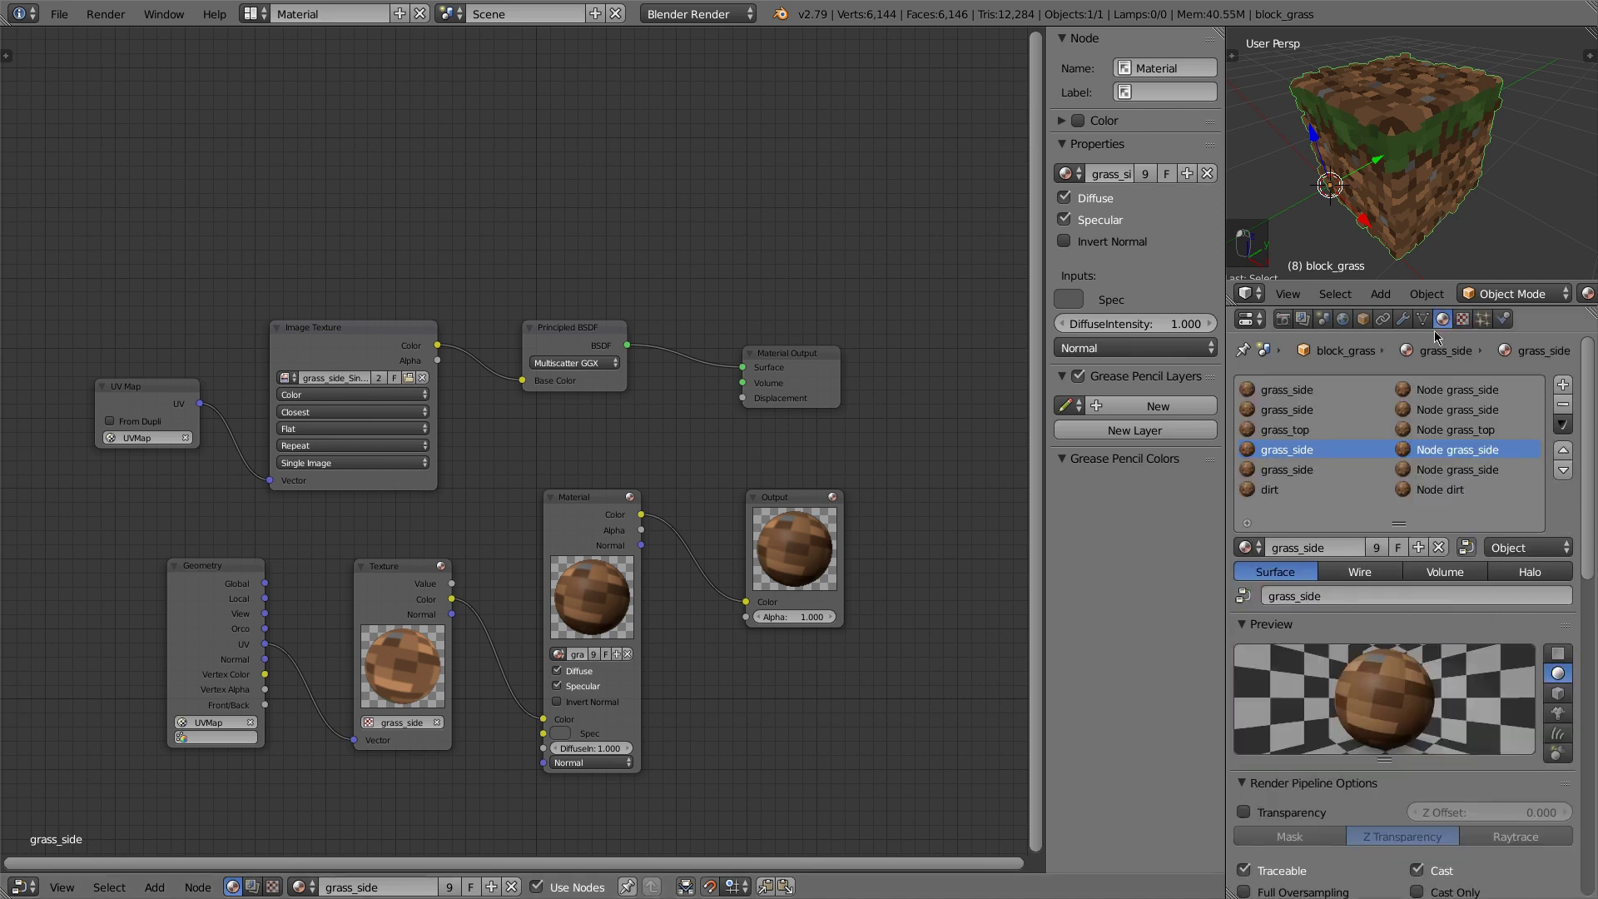
Activate the grass_top material slot and widen the Material node in its node tree
left_click(572, 505)
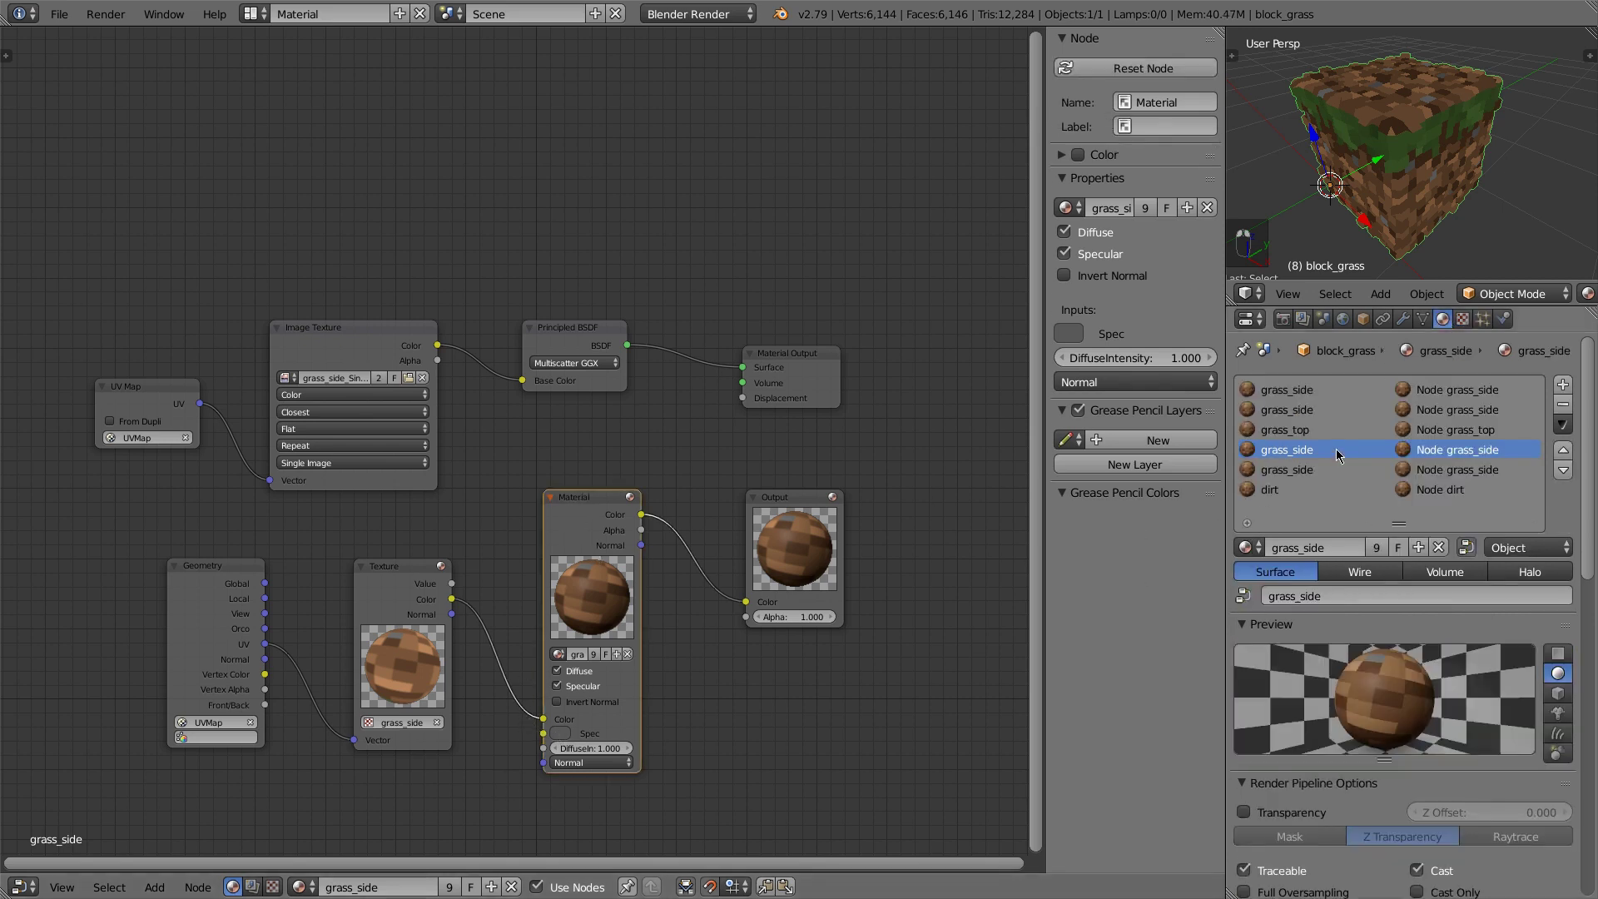
left_click(1284, 431)
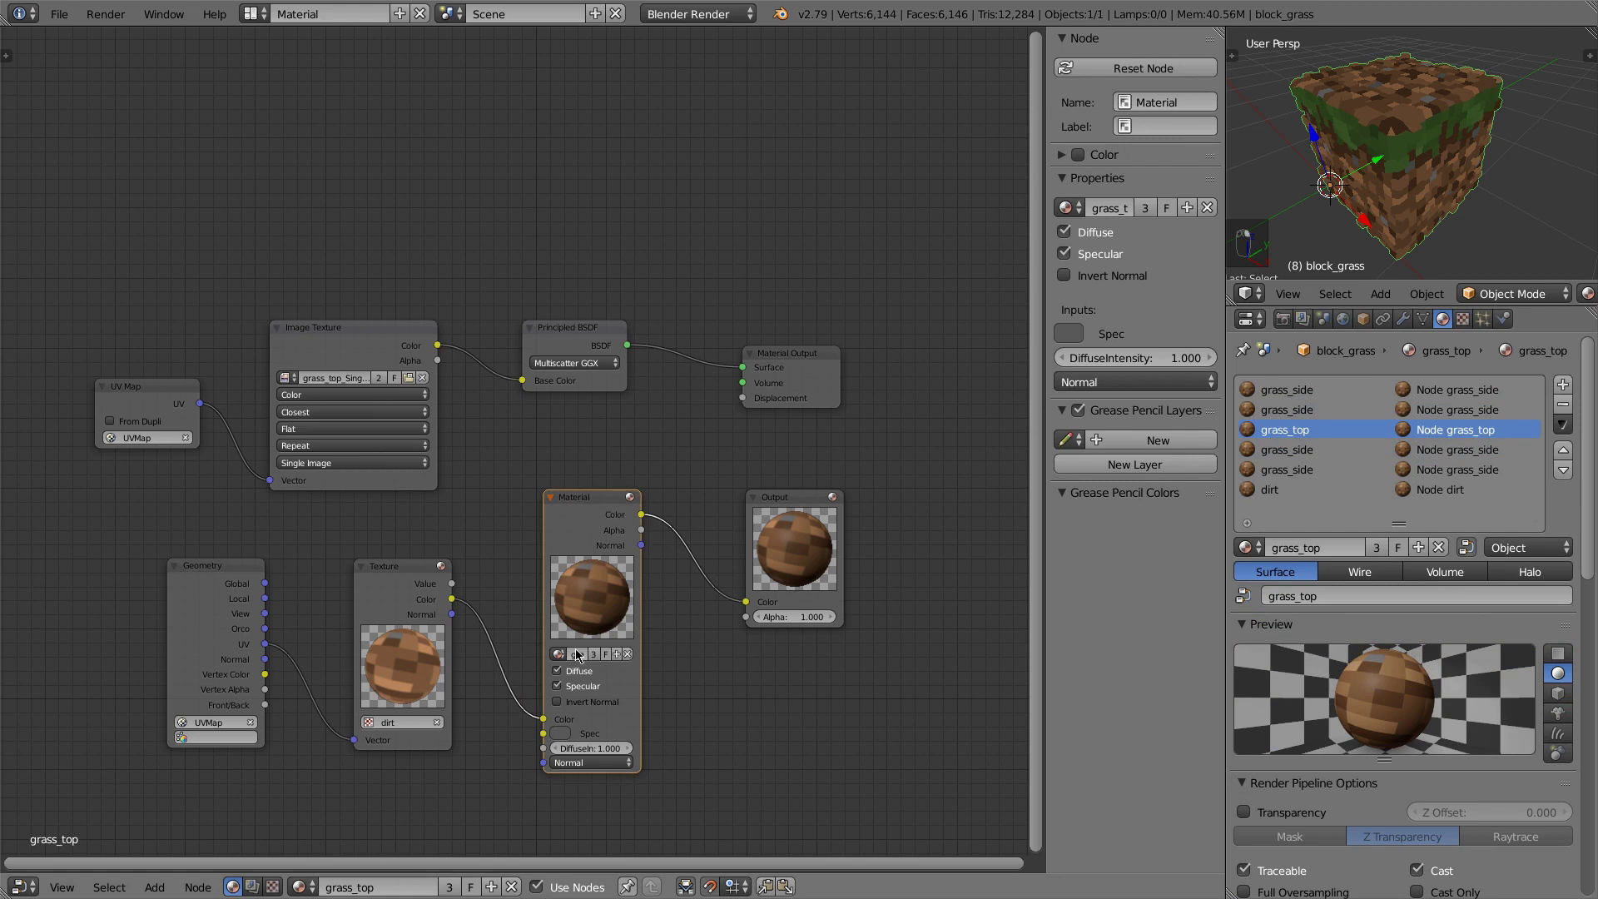
left_click_drag(636, 642, 686, 646)
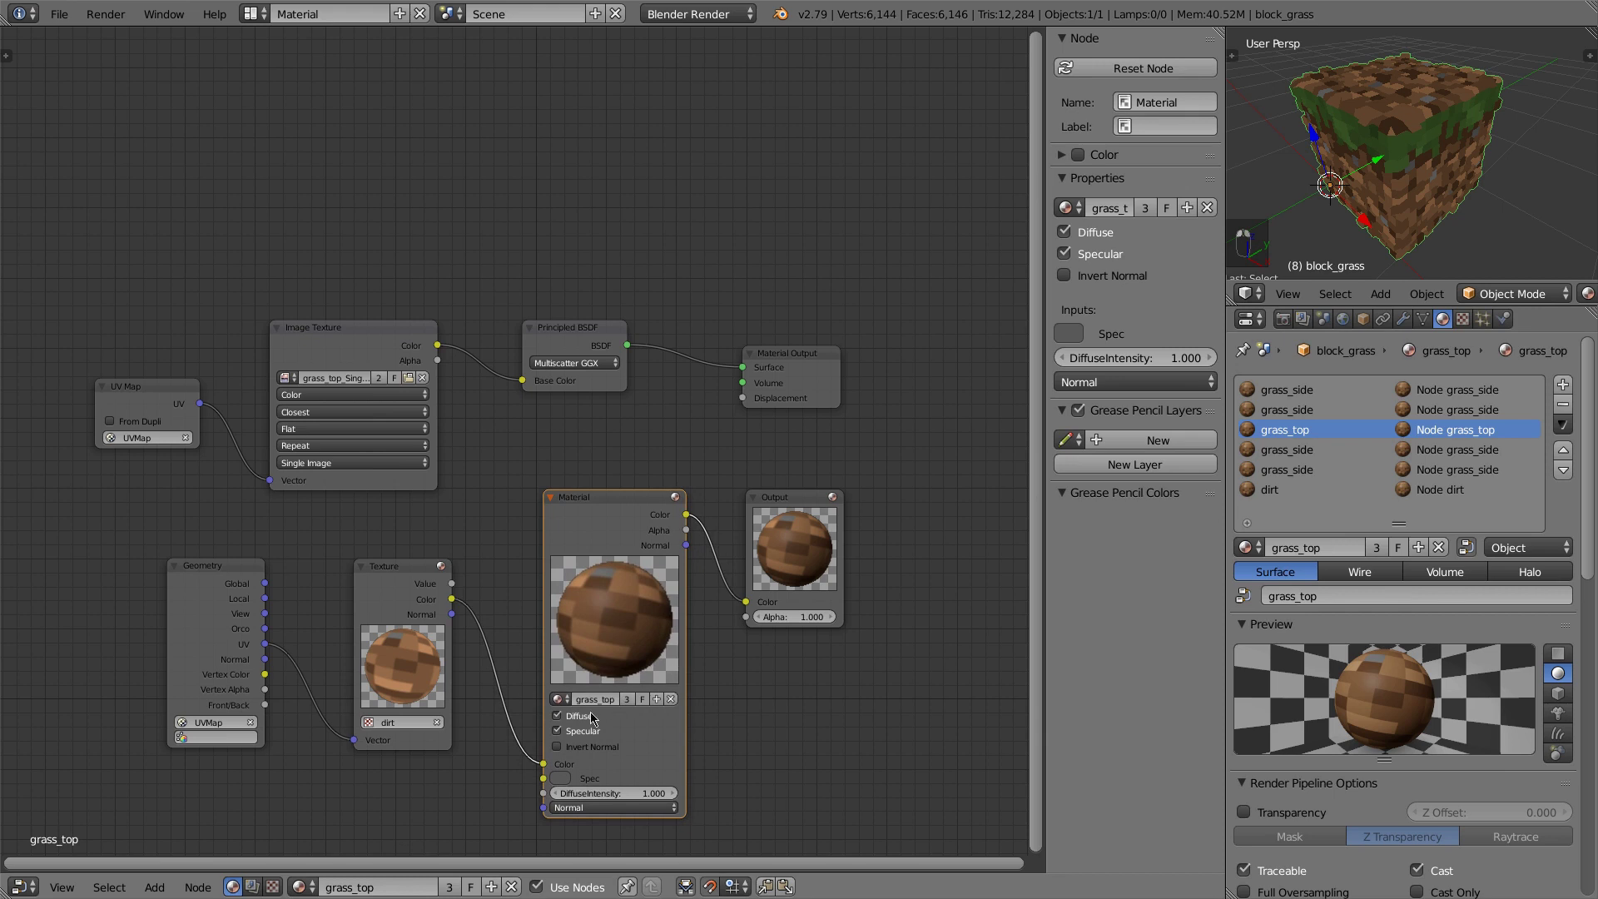
left_click(403, 729)
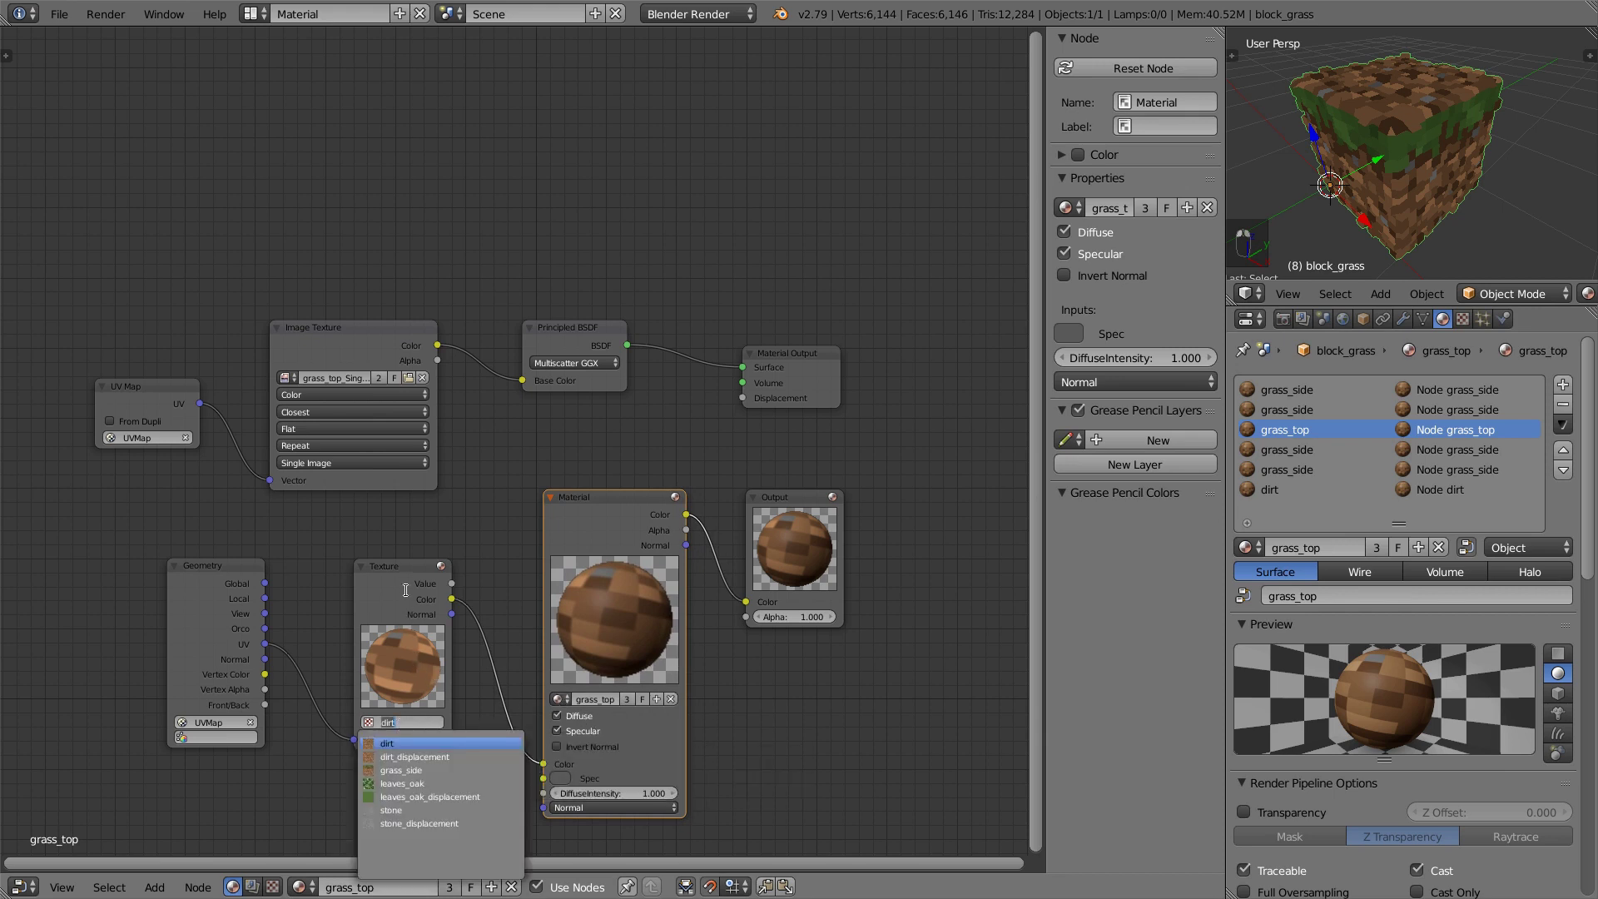
key("Return")
Make a single-user copy of the dirt texture in the grass_top material and name it grass_top
left_click(1462, 319)
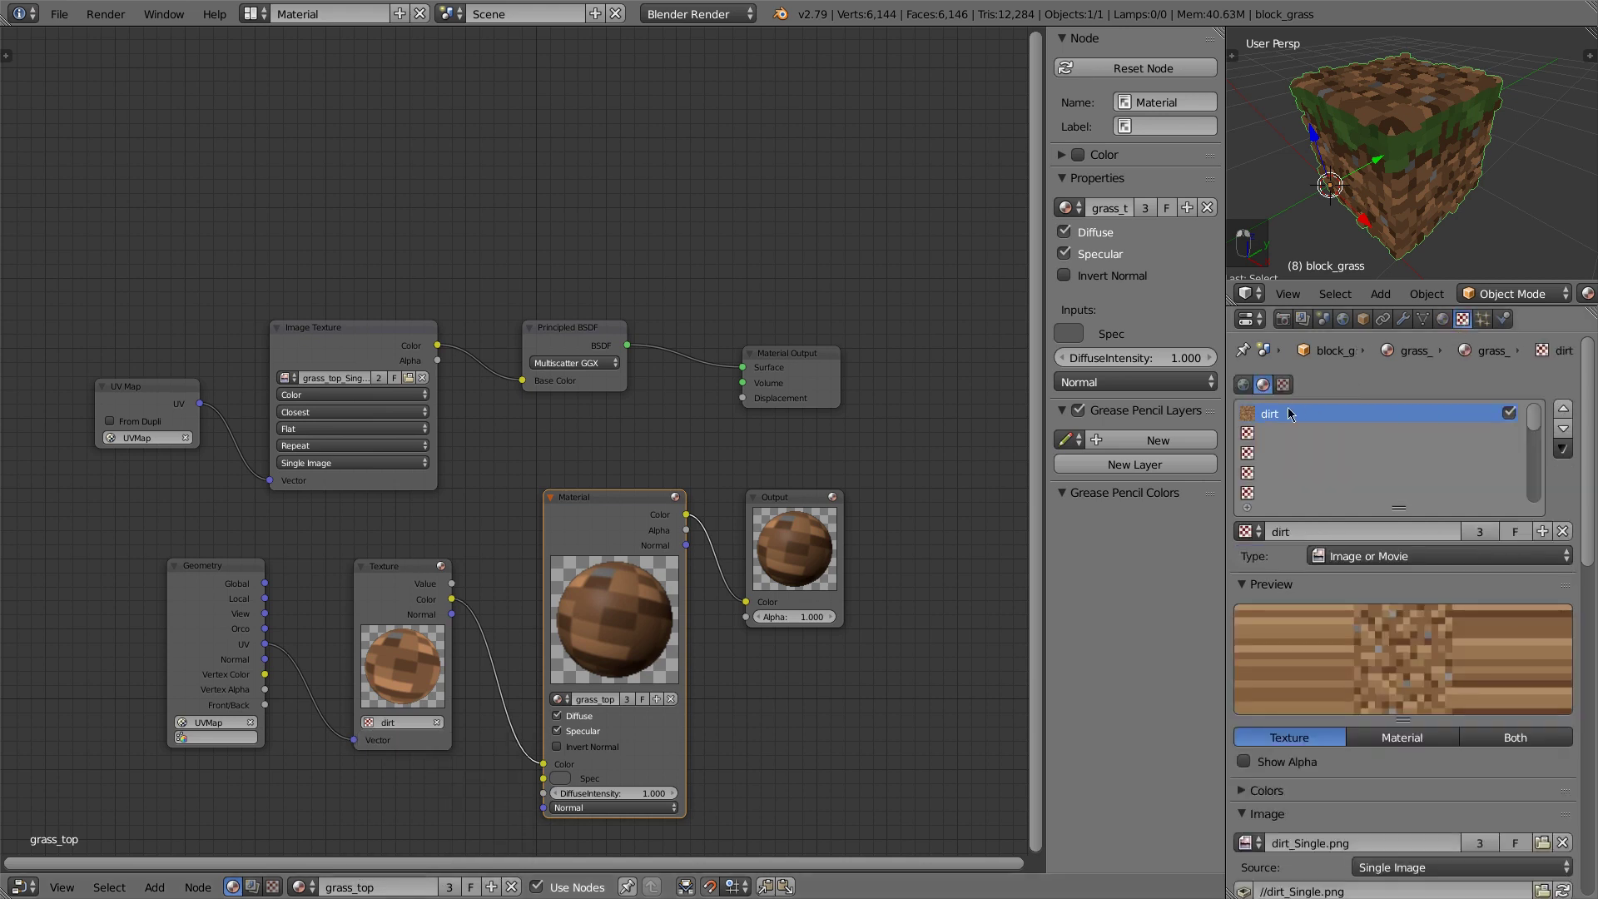
left_click(1479, 531)
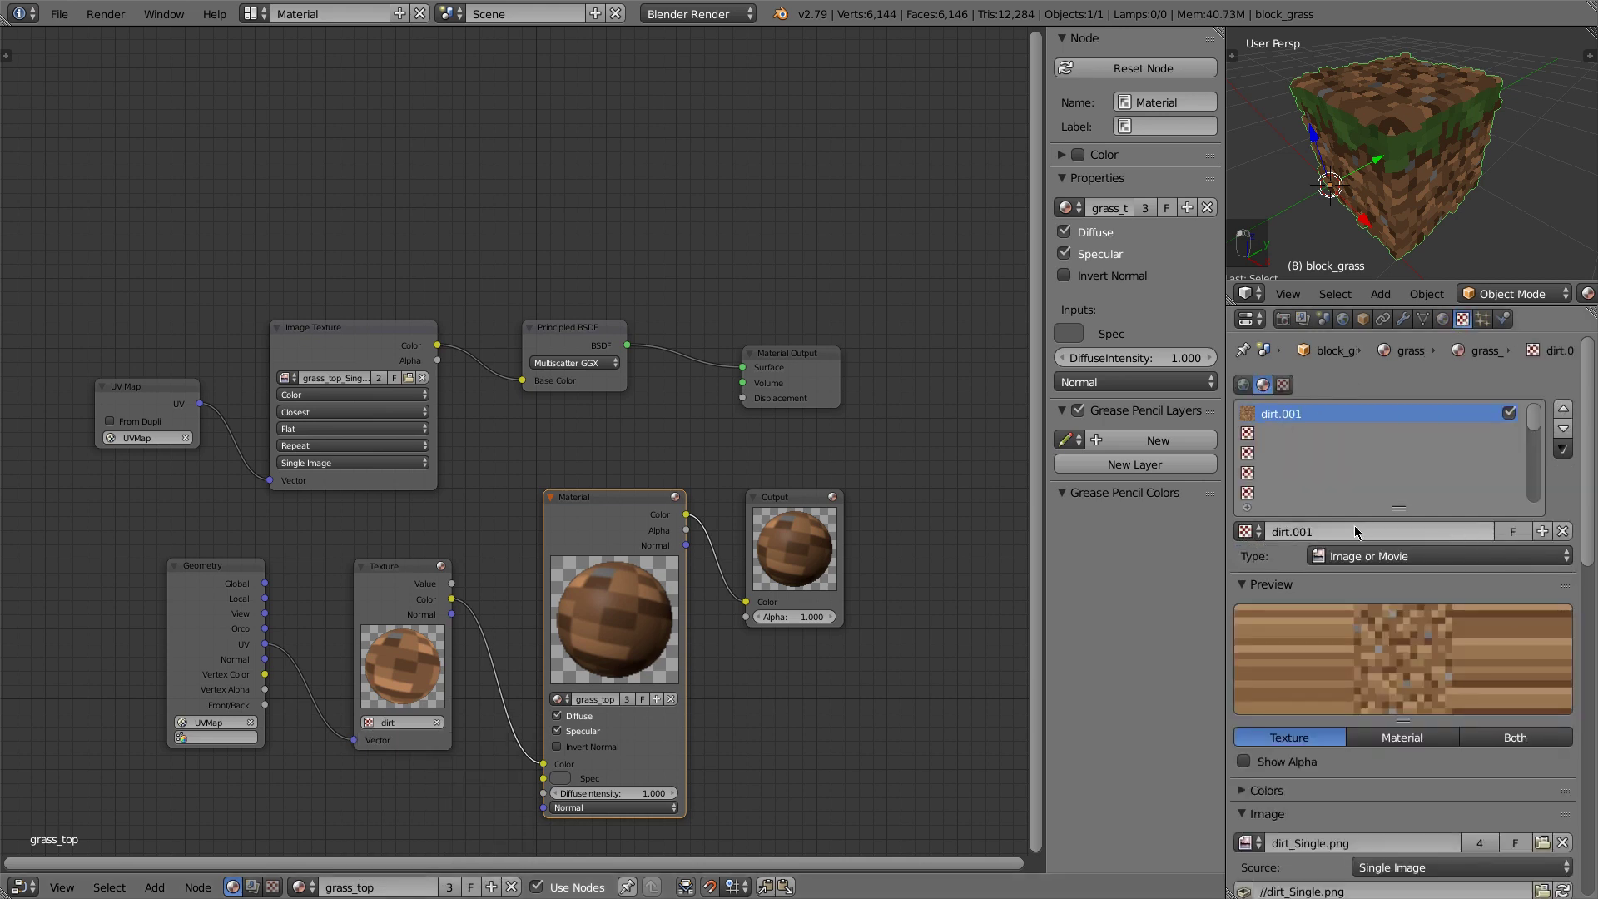
left_click(1353, 531)
type("grass_top")
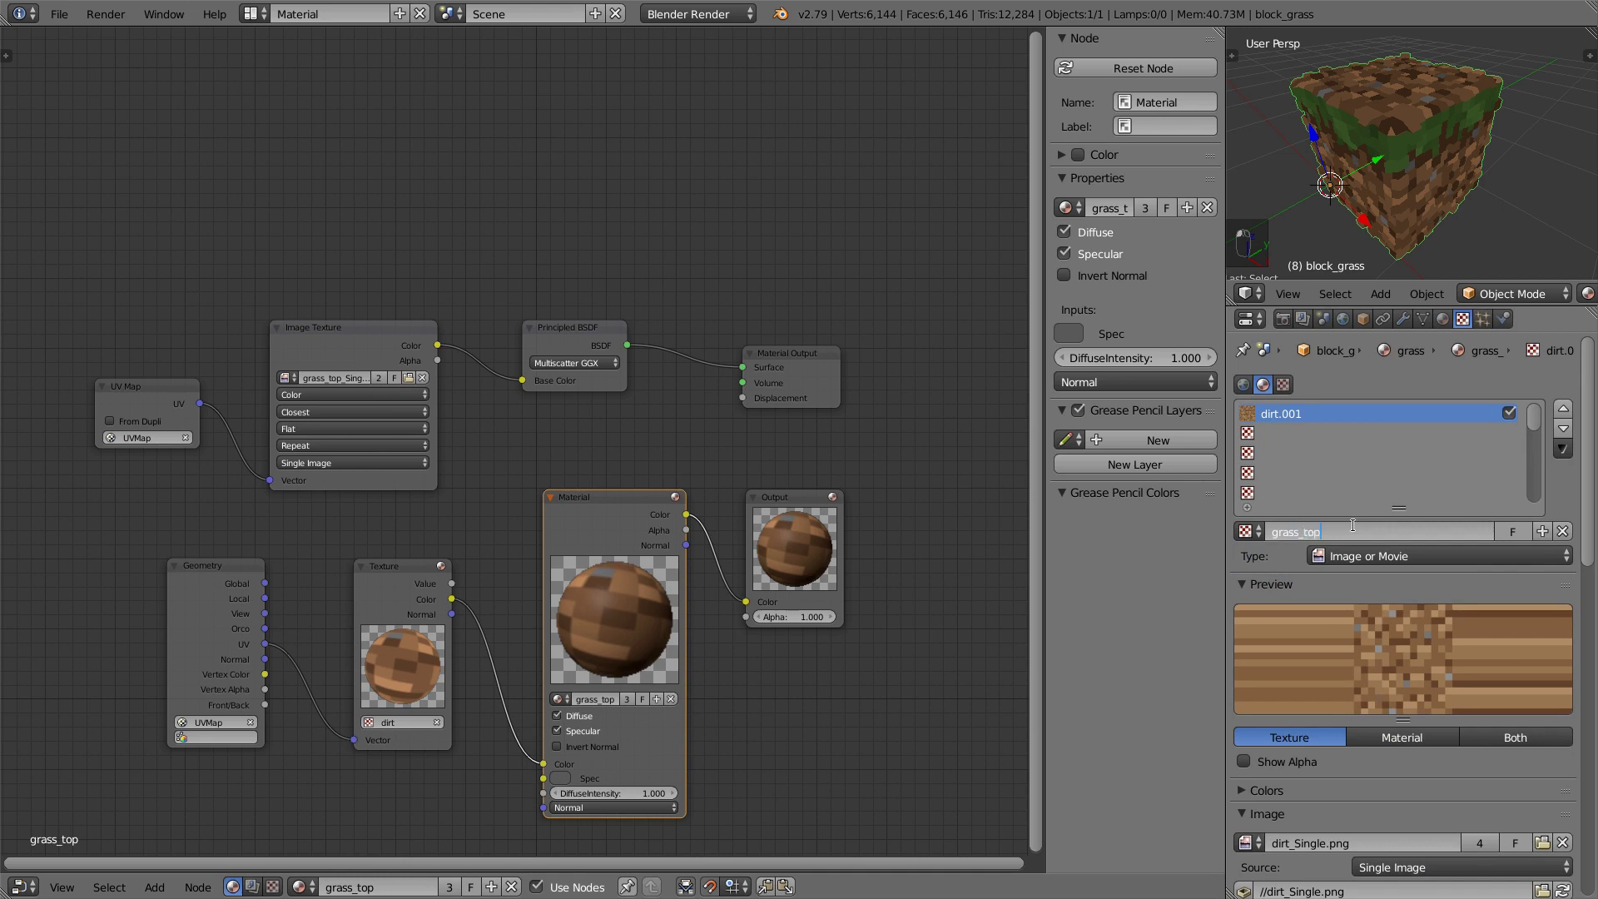
key("Return")
Set the image of the grass_top texture to grass_top_Single.png and collapse the image settings
scroll(1354, 532, "down", 4)
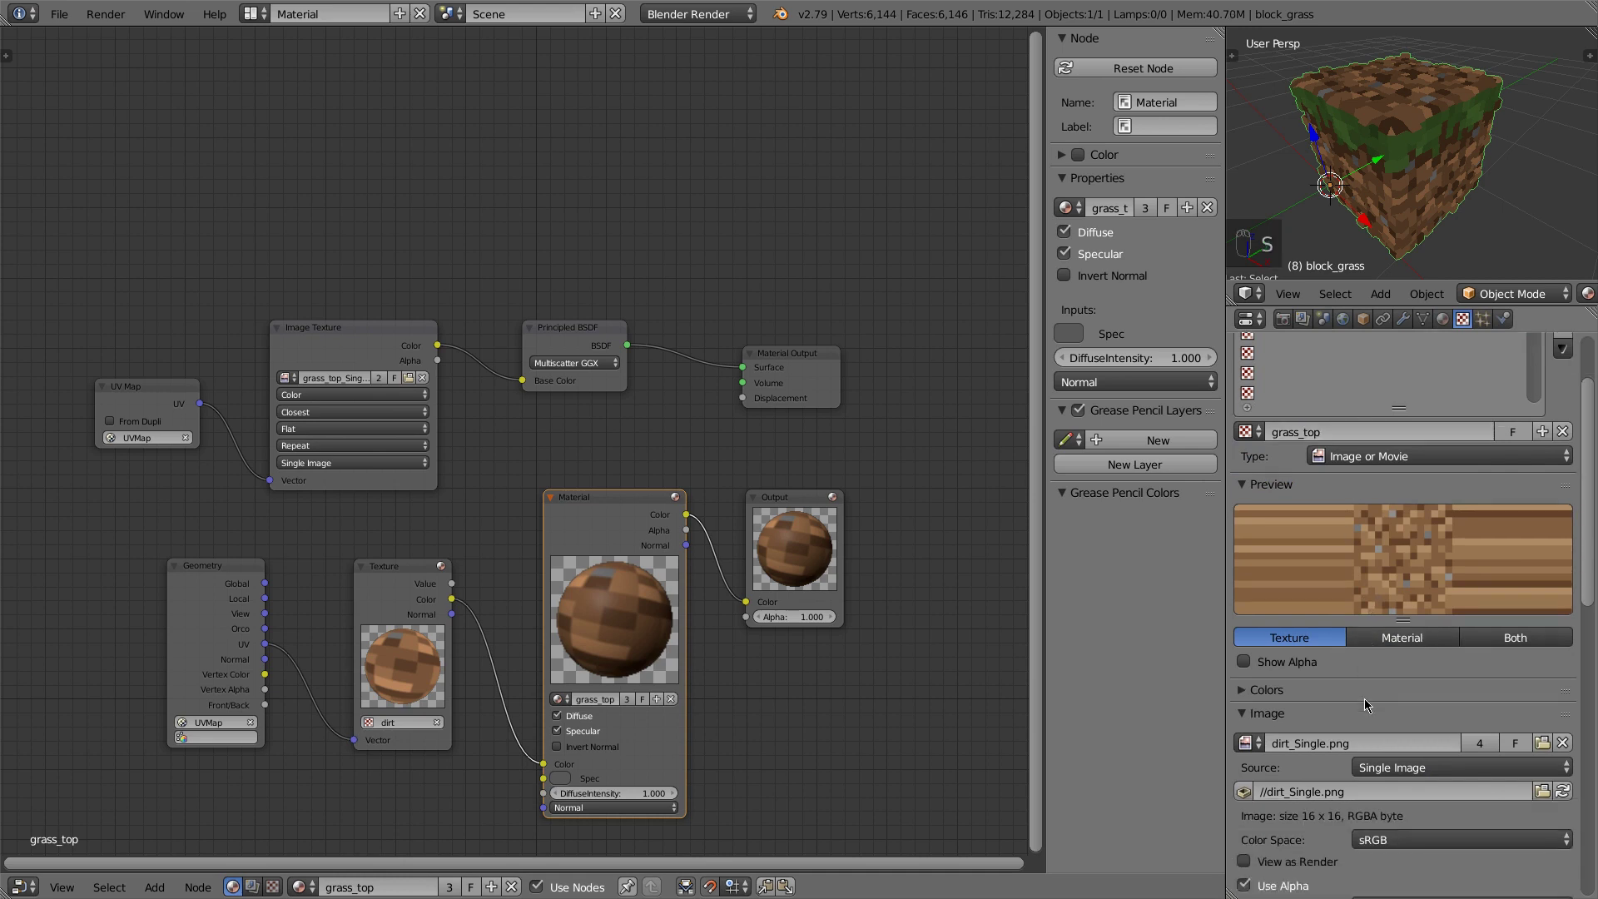
left_click(1249, 711)
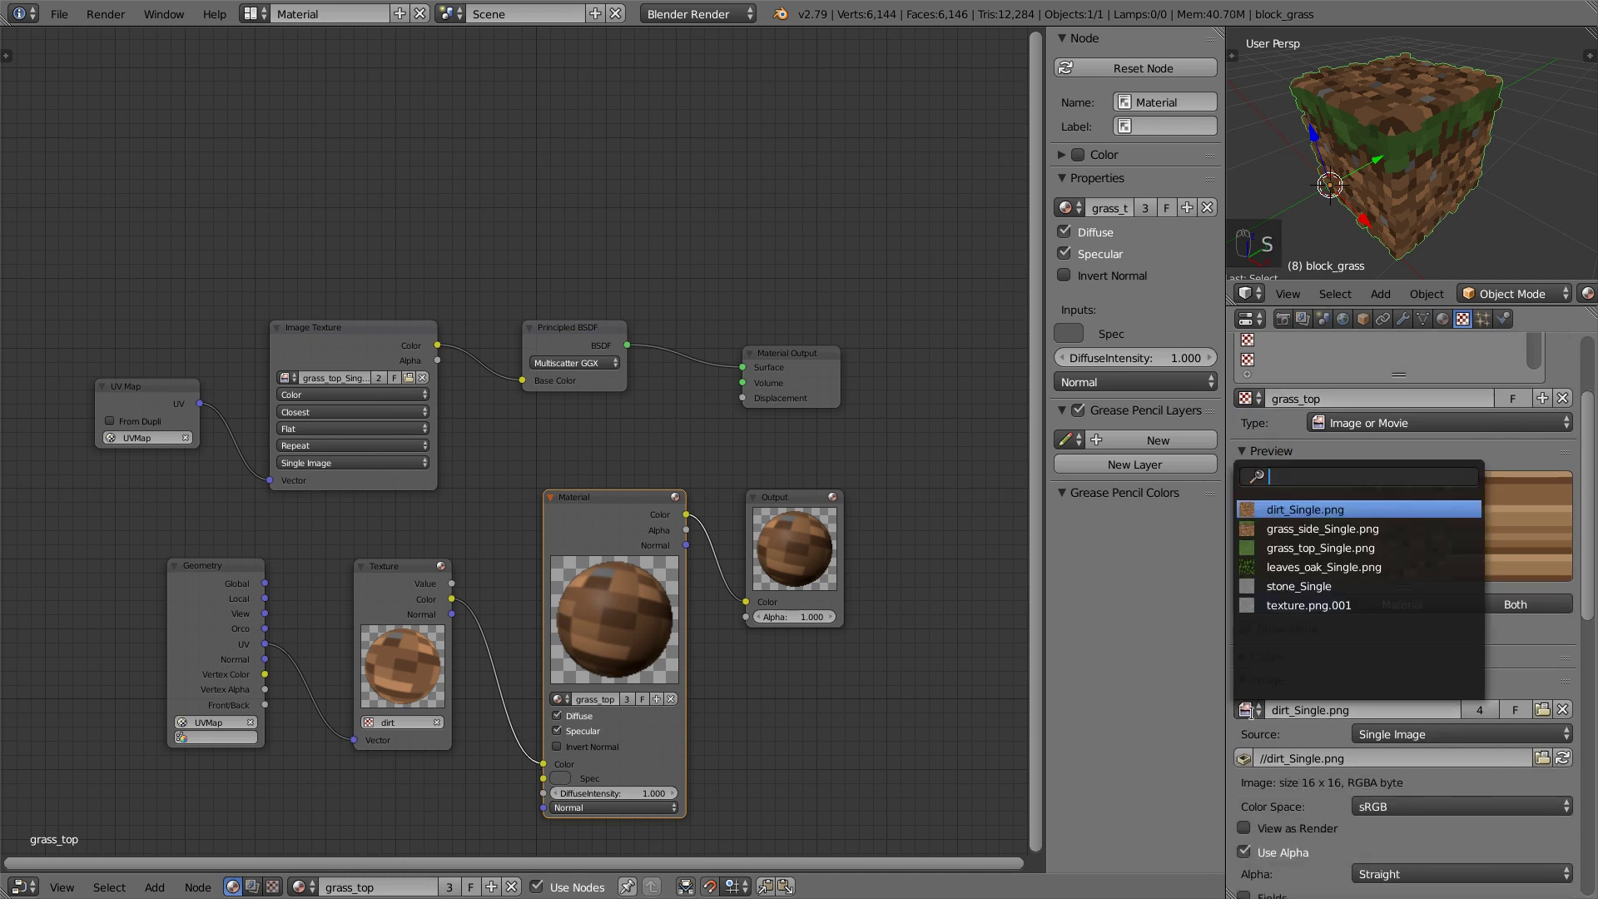
left_click(1316, 549)
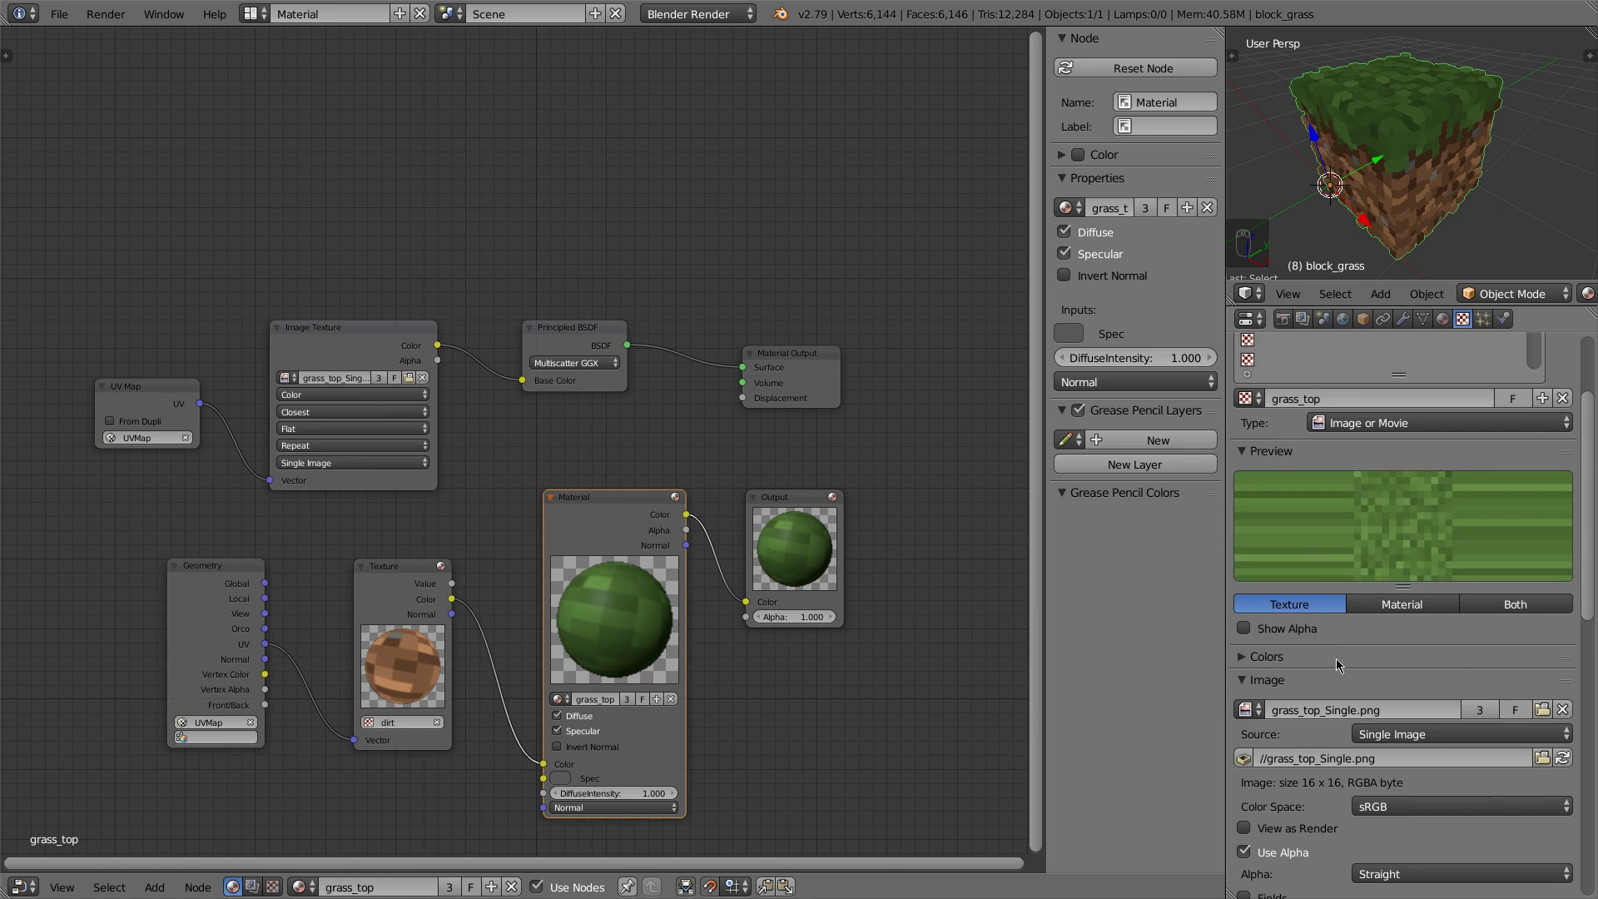
left_click(1268, 681)
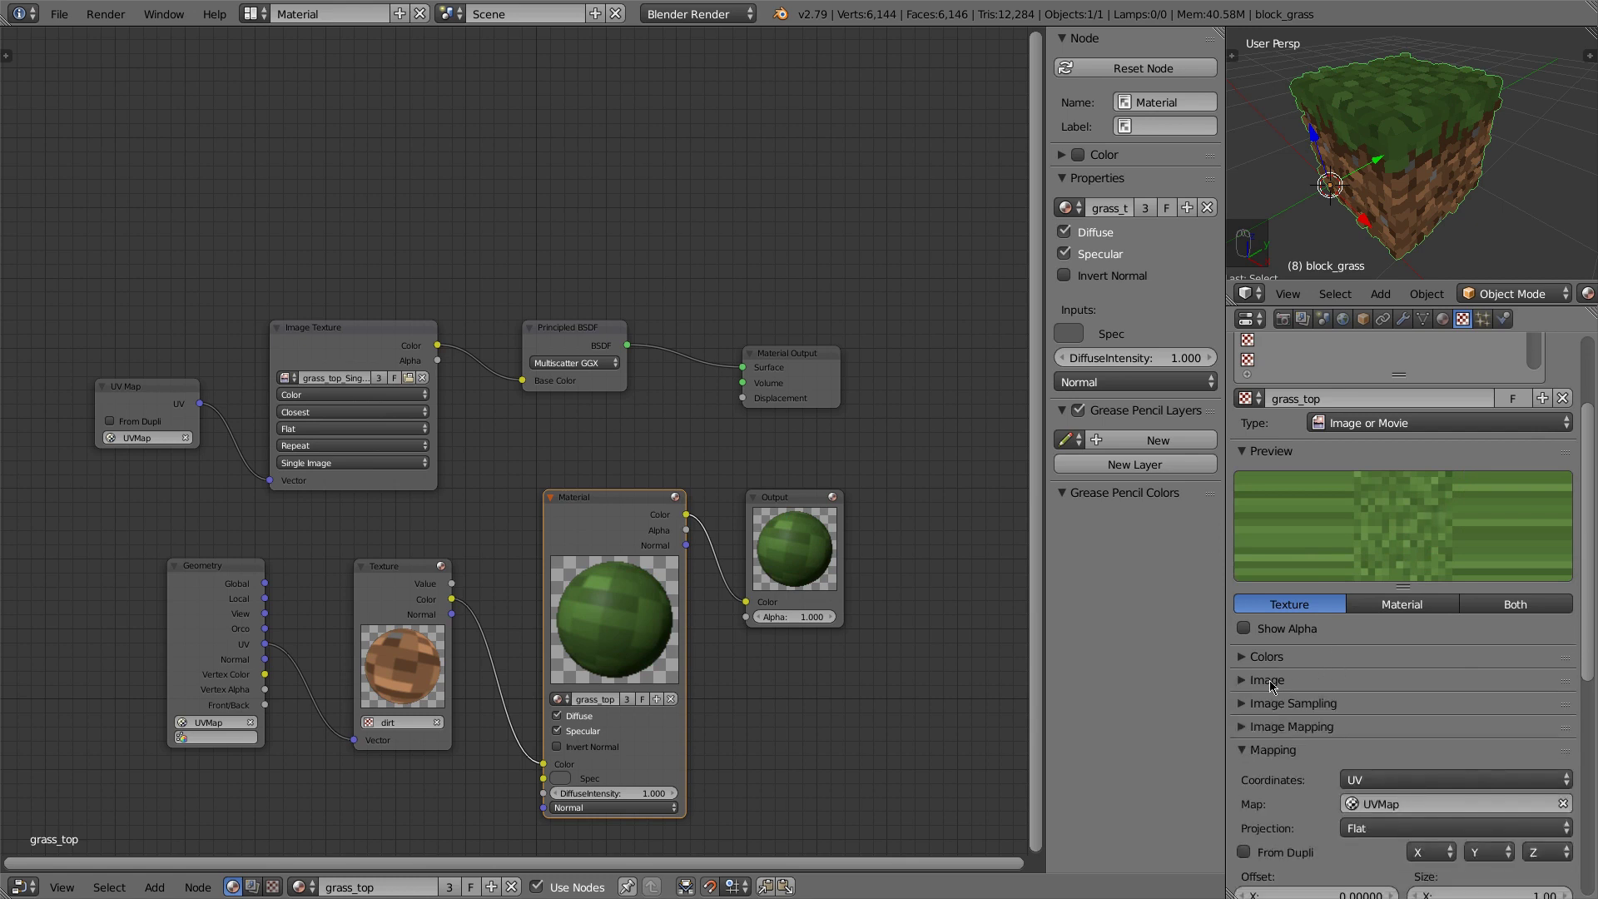
Return to the material settings and assign the grass_top texture to the Texture node in the grass_top node tree
left_click(1442, 320)
left_click(384, 721)
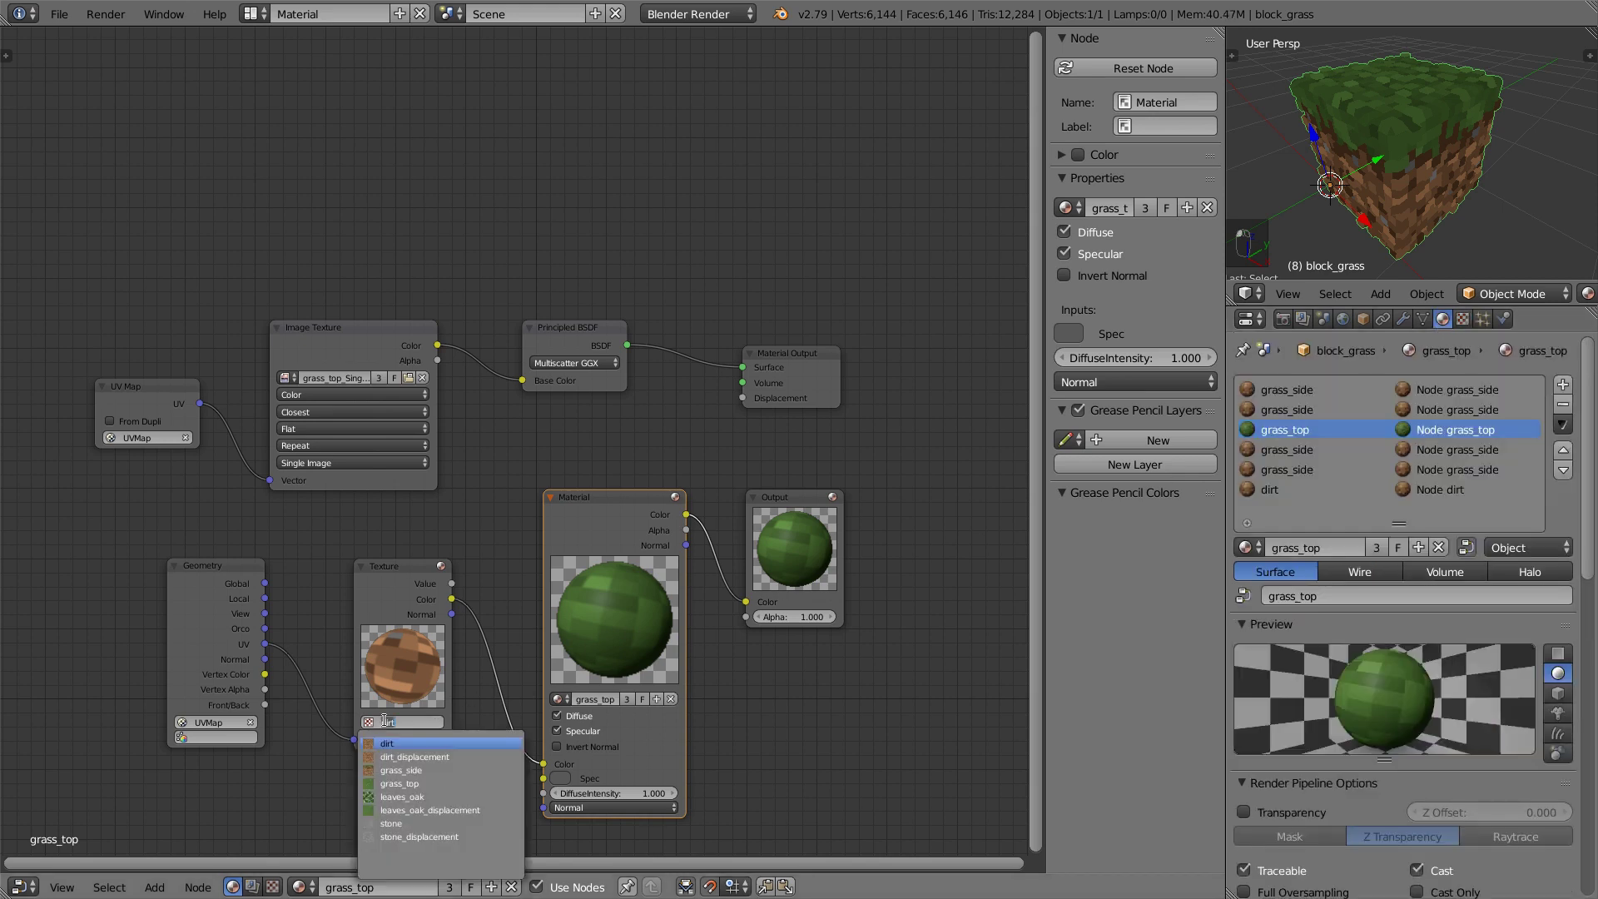
left_click(407, 783)
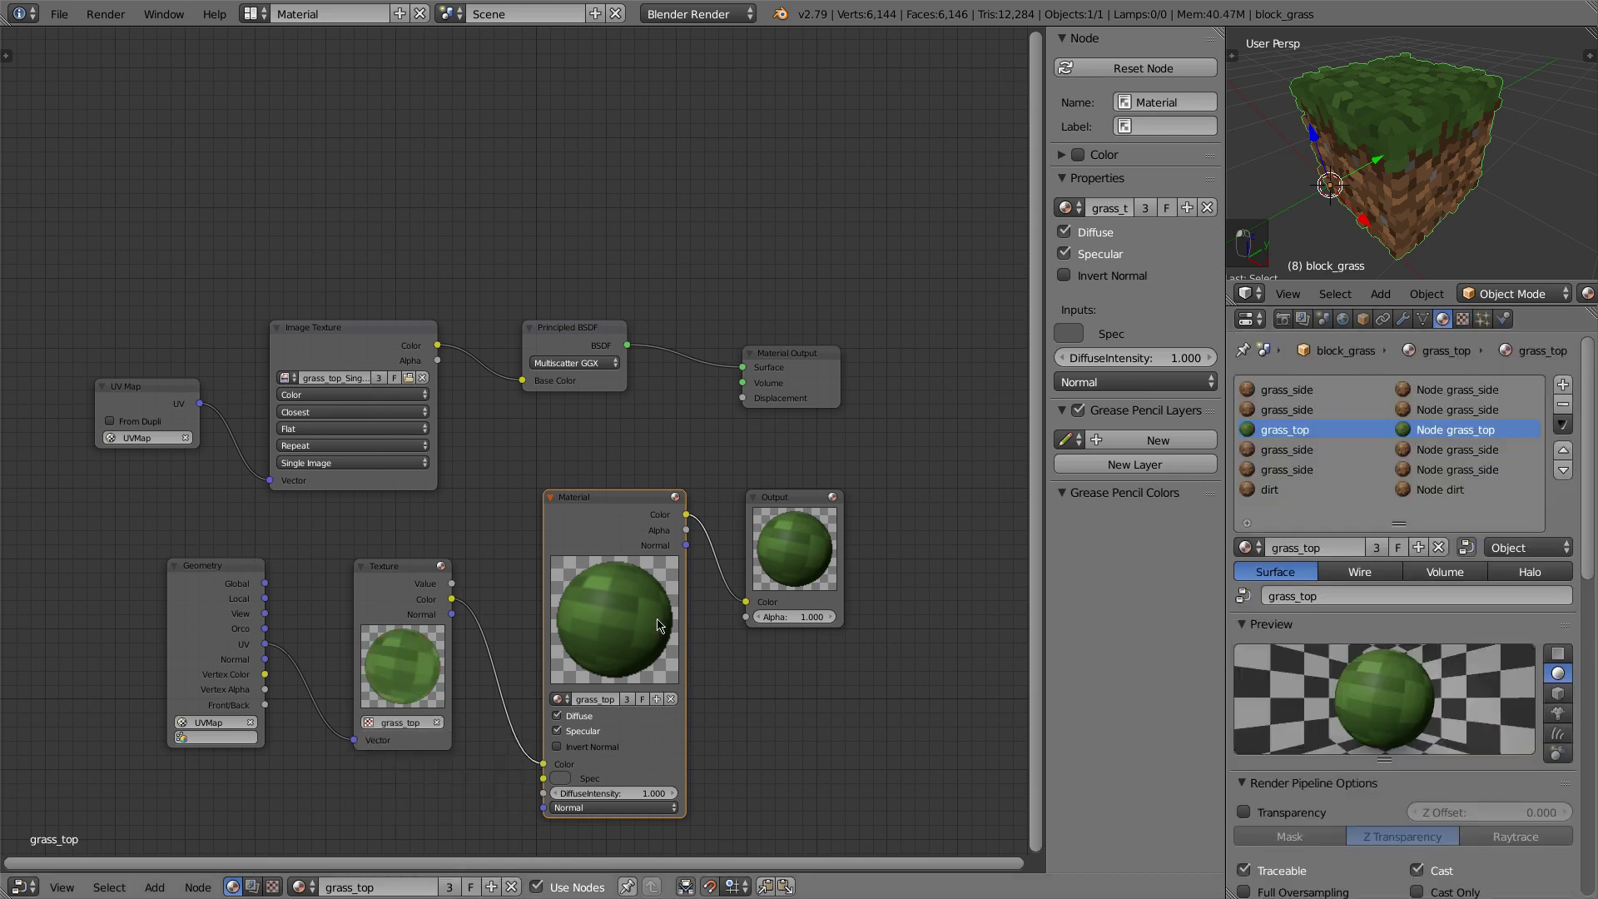
Activate the second-to-last grass_side slot and check the underside of the grass block in rendered viewport shading
left_click(1286, 450)
key("shift+z")
key("shift+z")
key("shift+z")
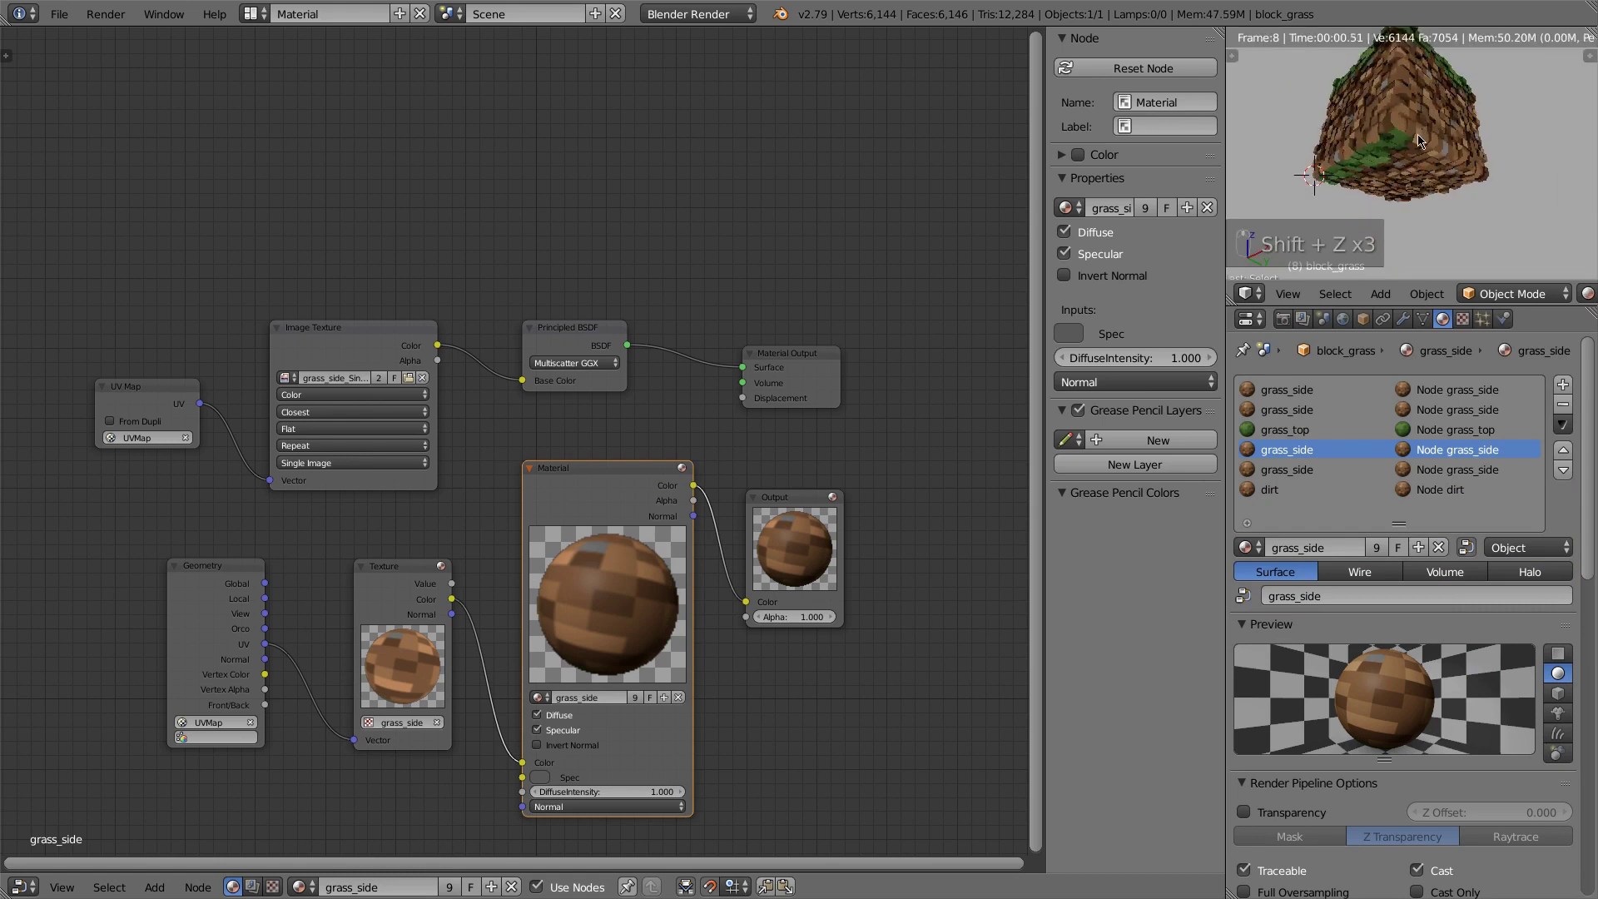
key("shift+z")
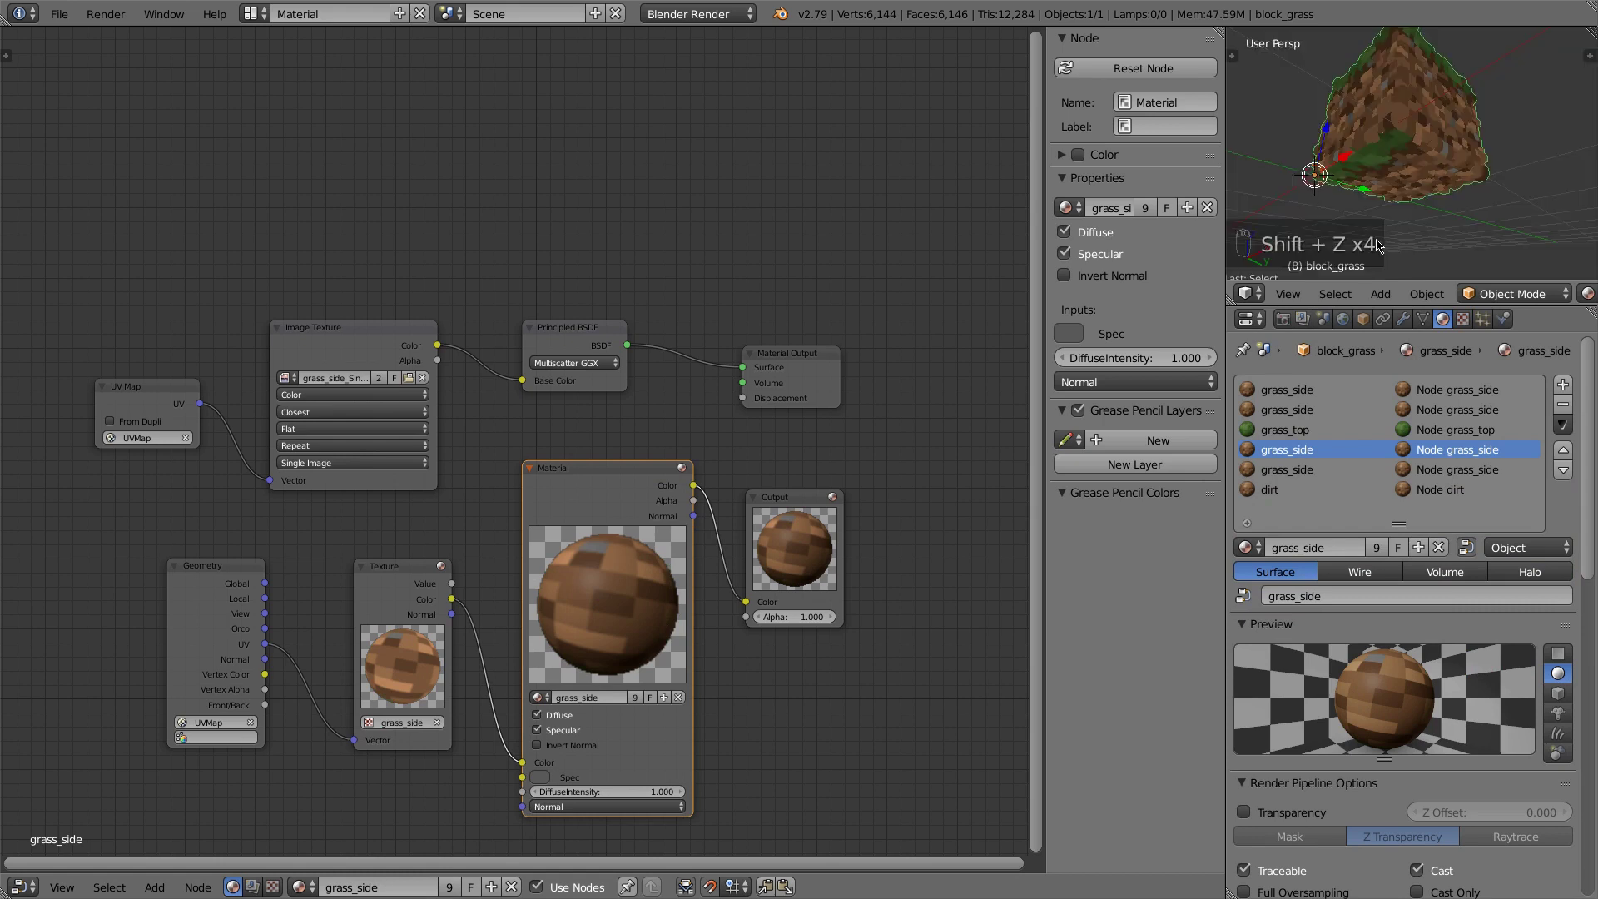
Replace the grass_side texture in the first texture slot of the dirt material with dirt
left_click(1269, 491)
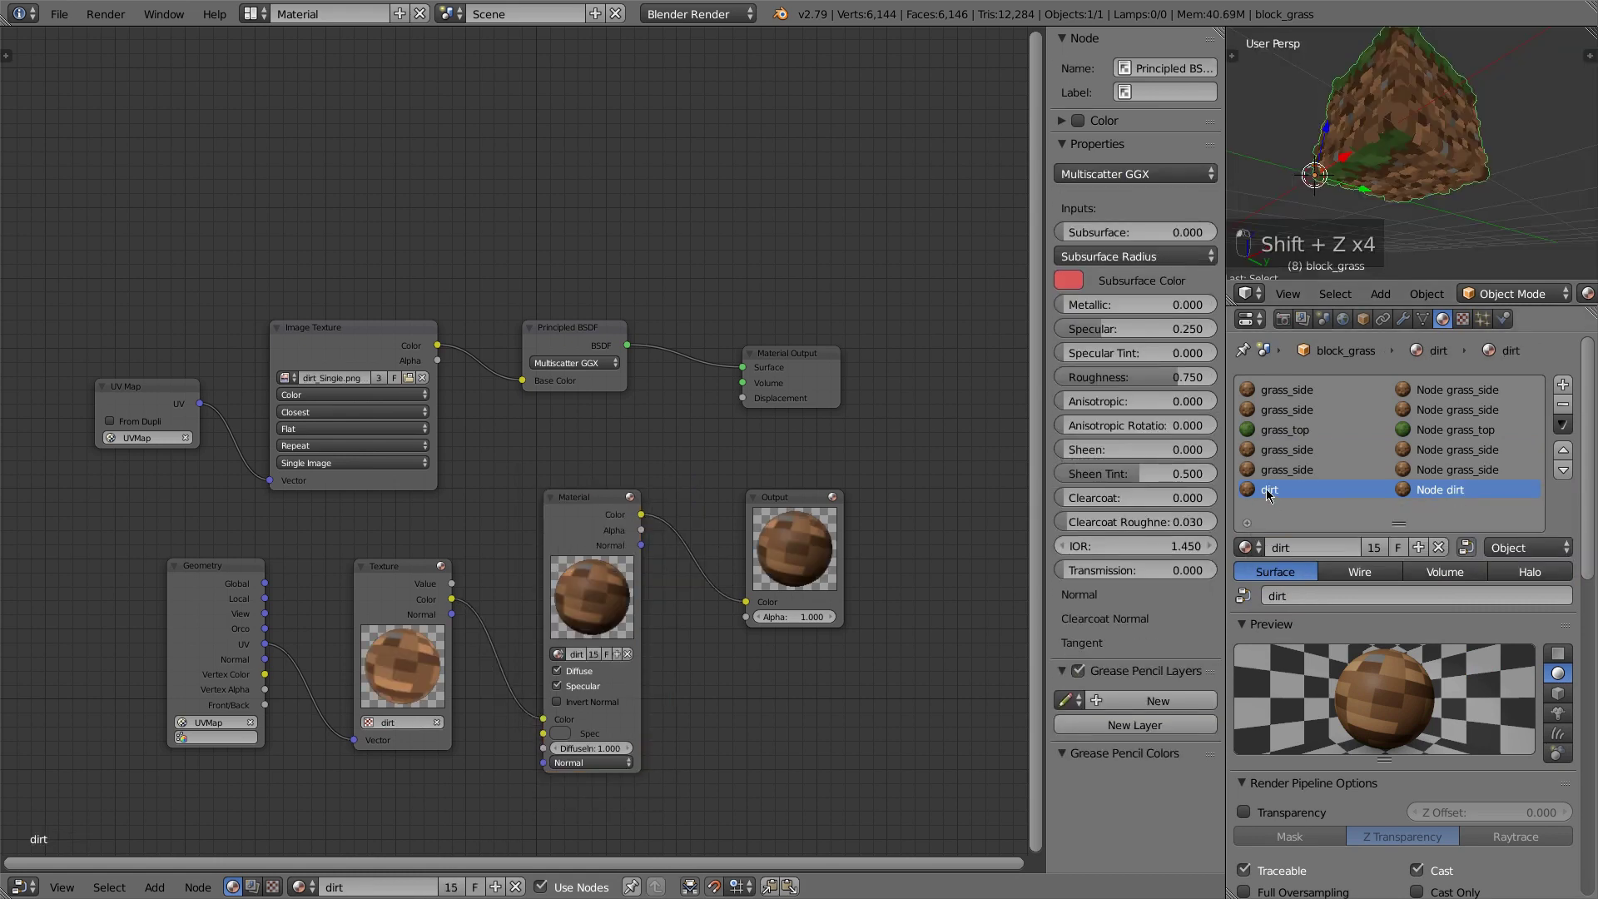
left_click(1462, 319)
left_click(1246, 399)
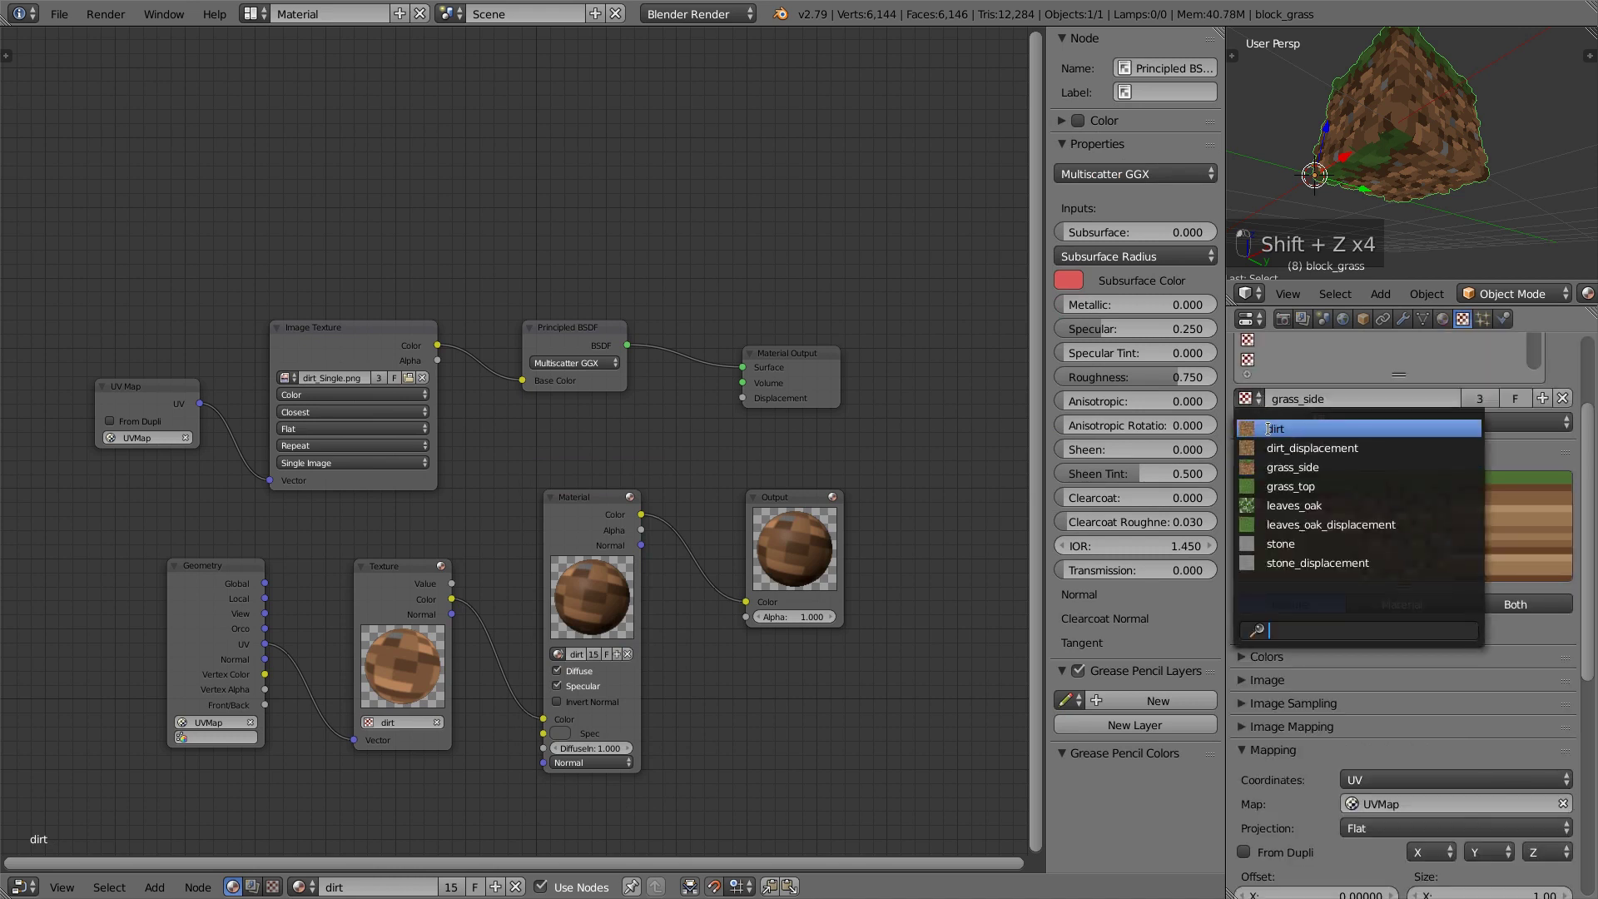
left_click(1267, 428)
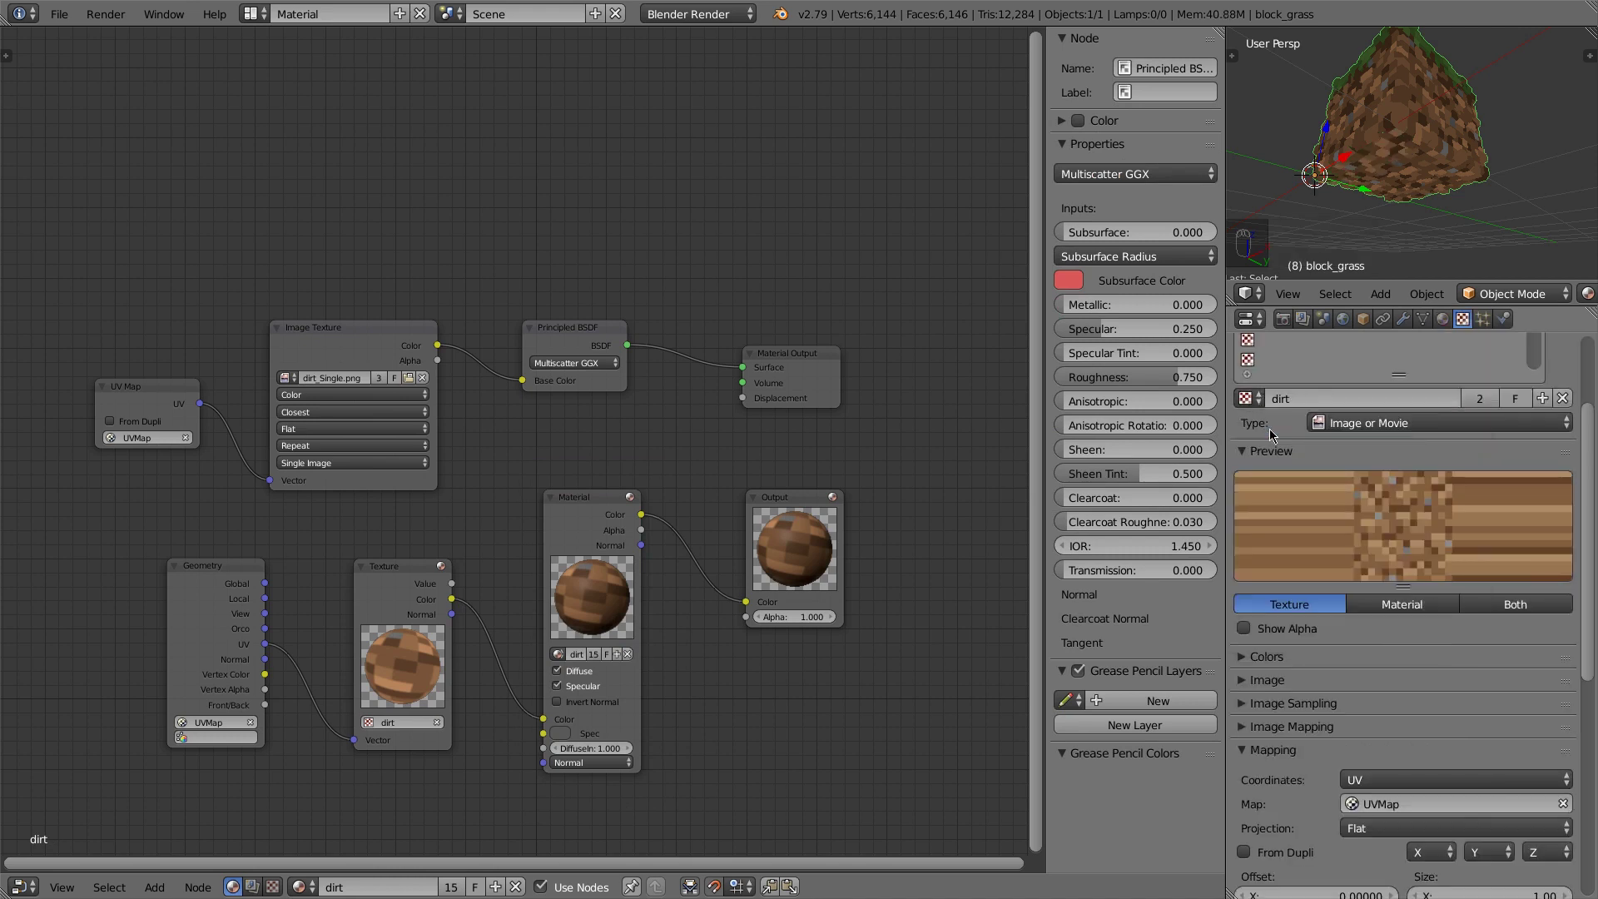
Check the underside, top and sides of the grass block in rendered viewport shading
key("shift+z")
key("shift+z")
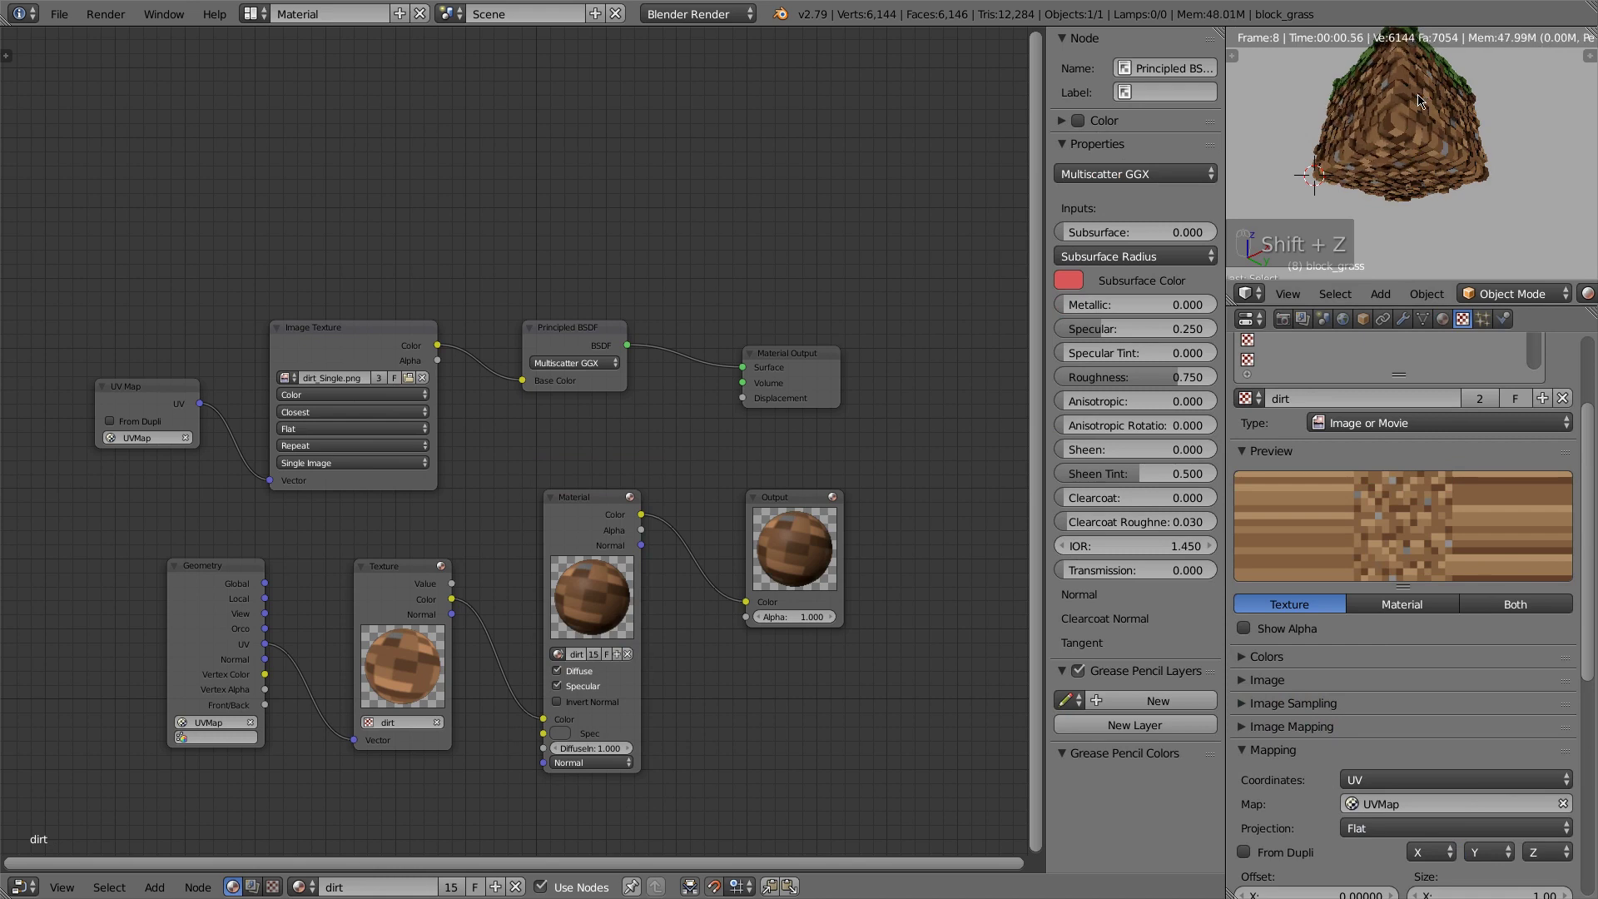
middle_click_drag(1398, 140, 1408, 158)
key("shift+z")
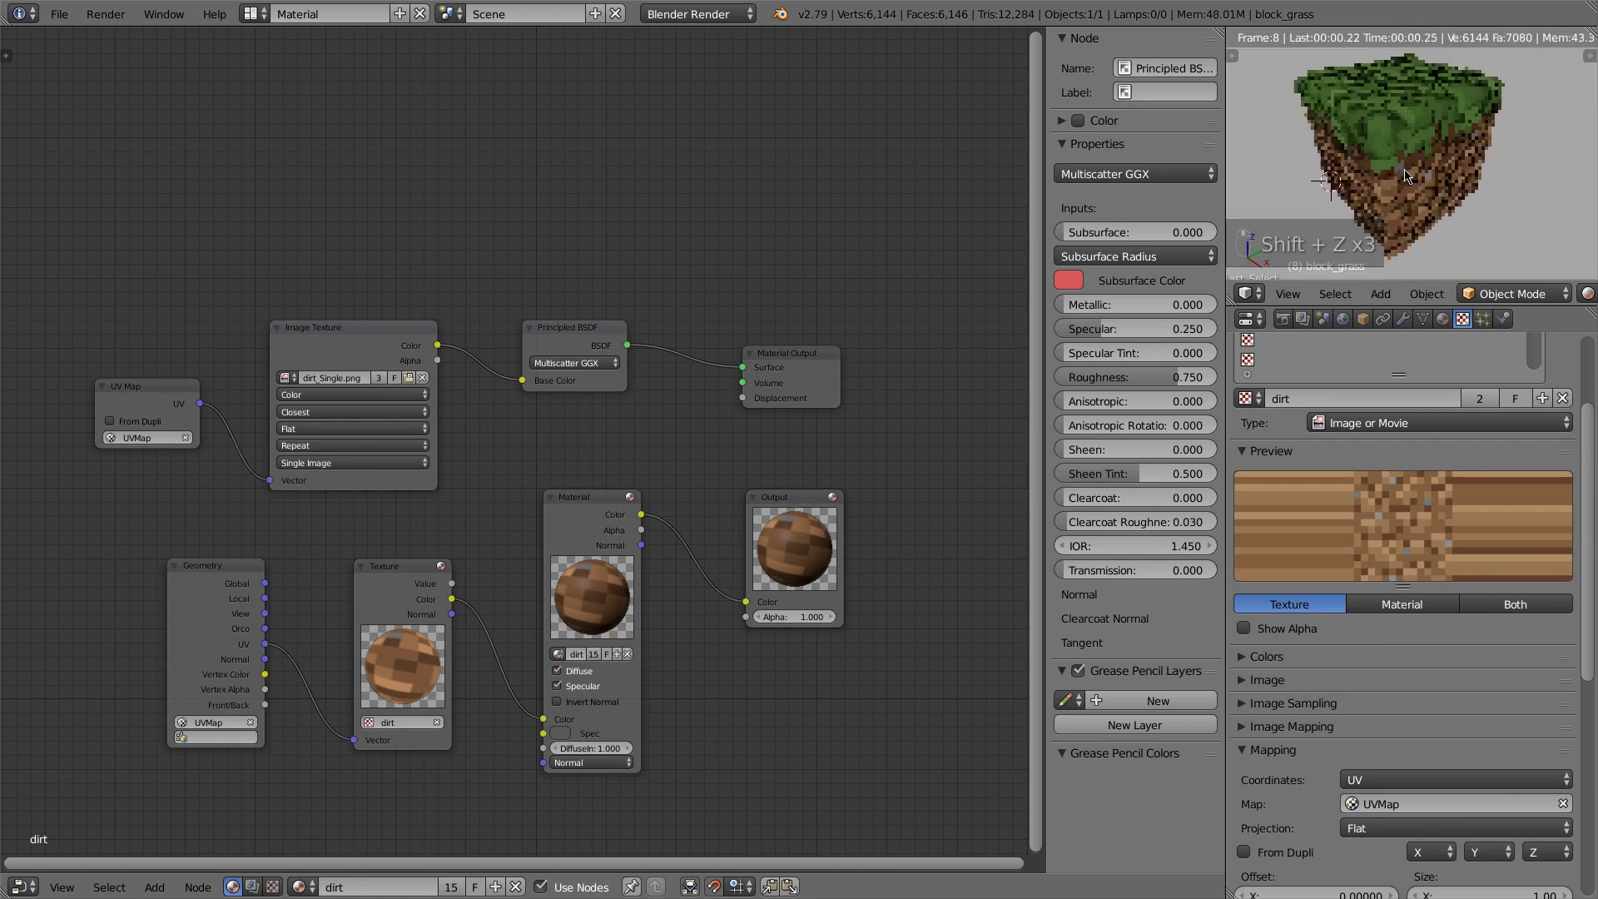
key("shift+z")
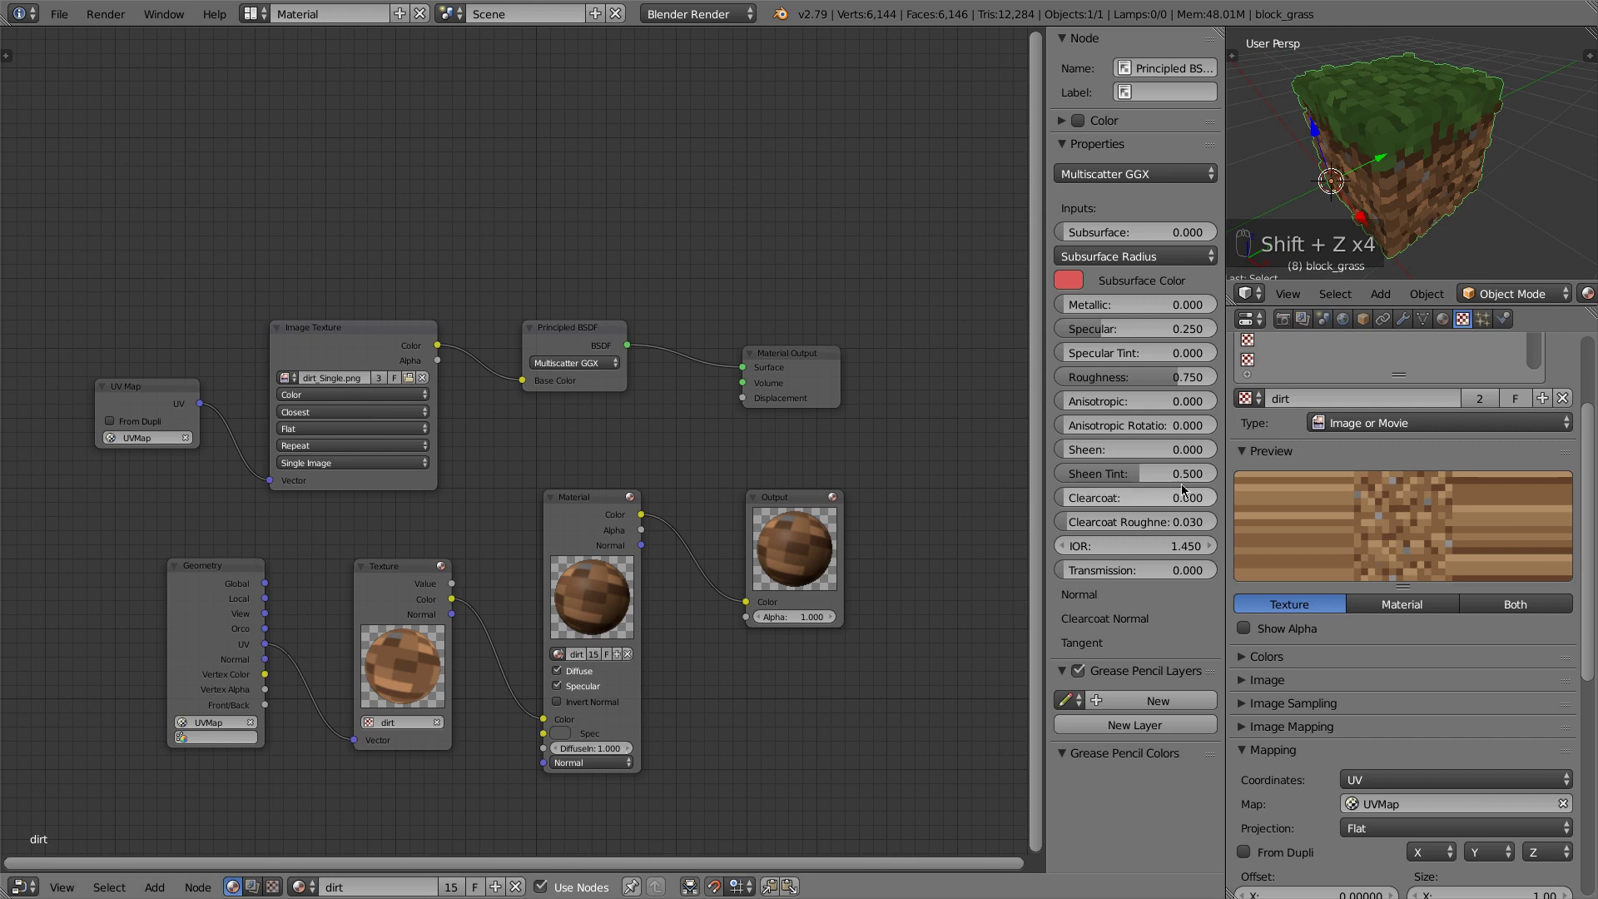
Switch to the Default screen layout and check the dirt block's layer in rendered viewport shading
left_click(264, 16)
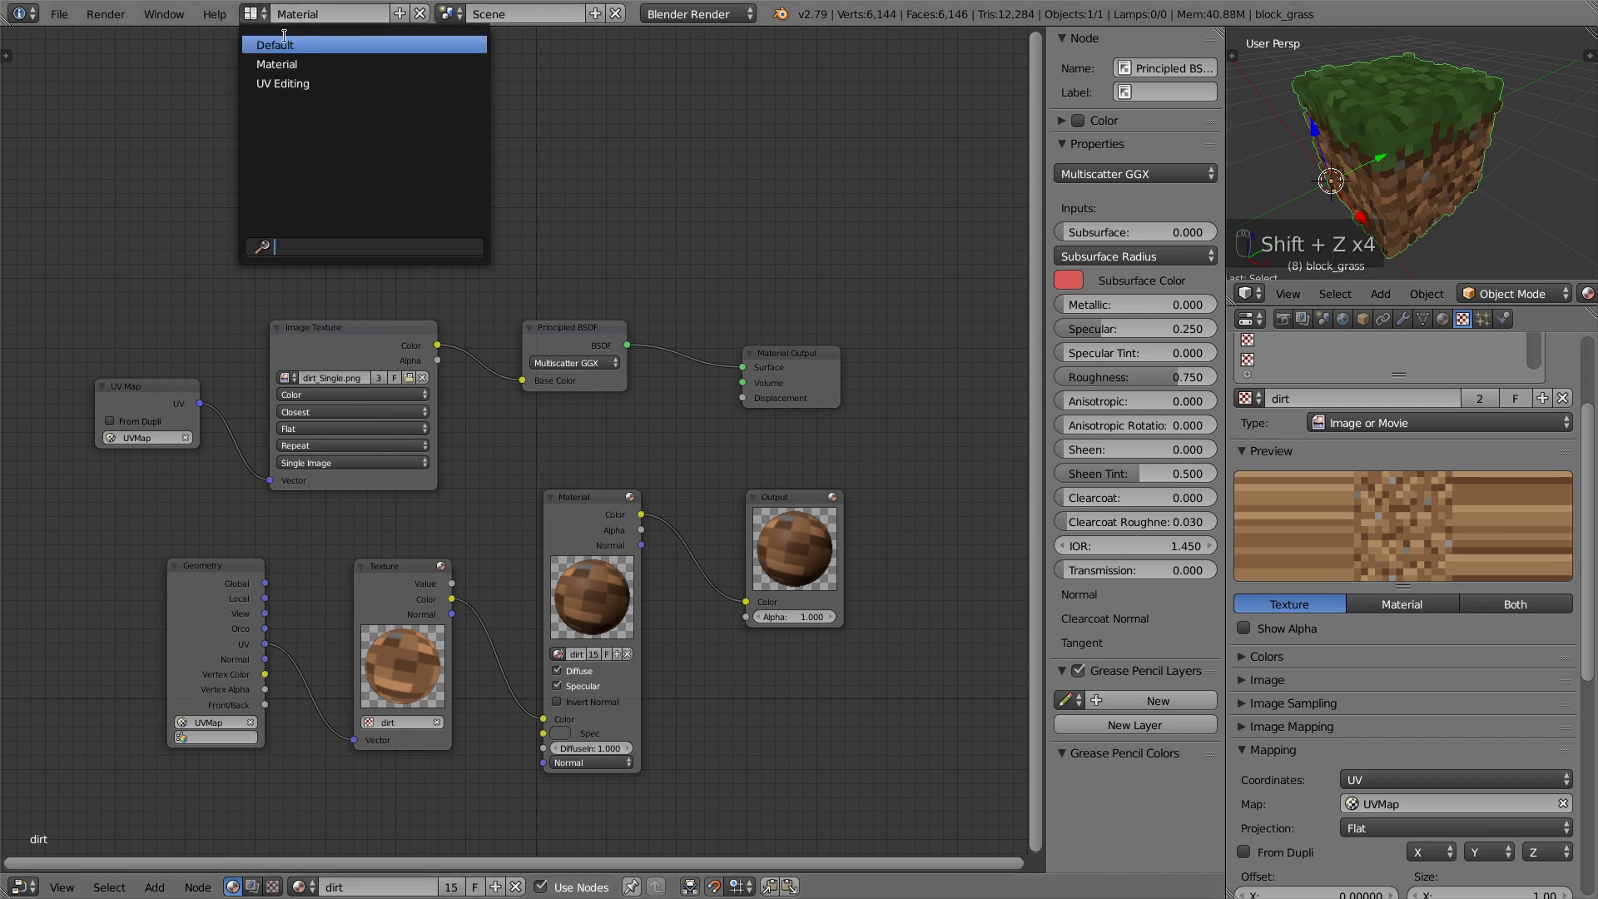
left_click(274, 42)
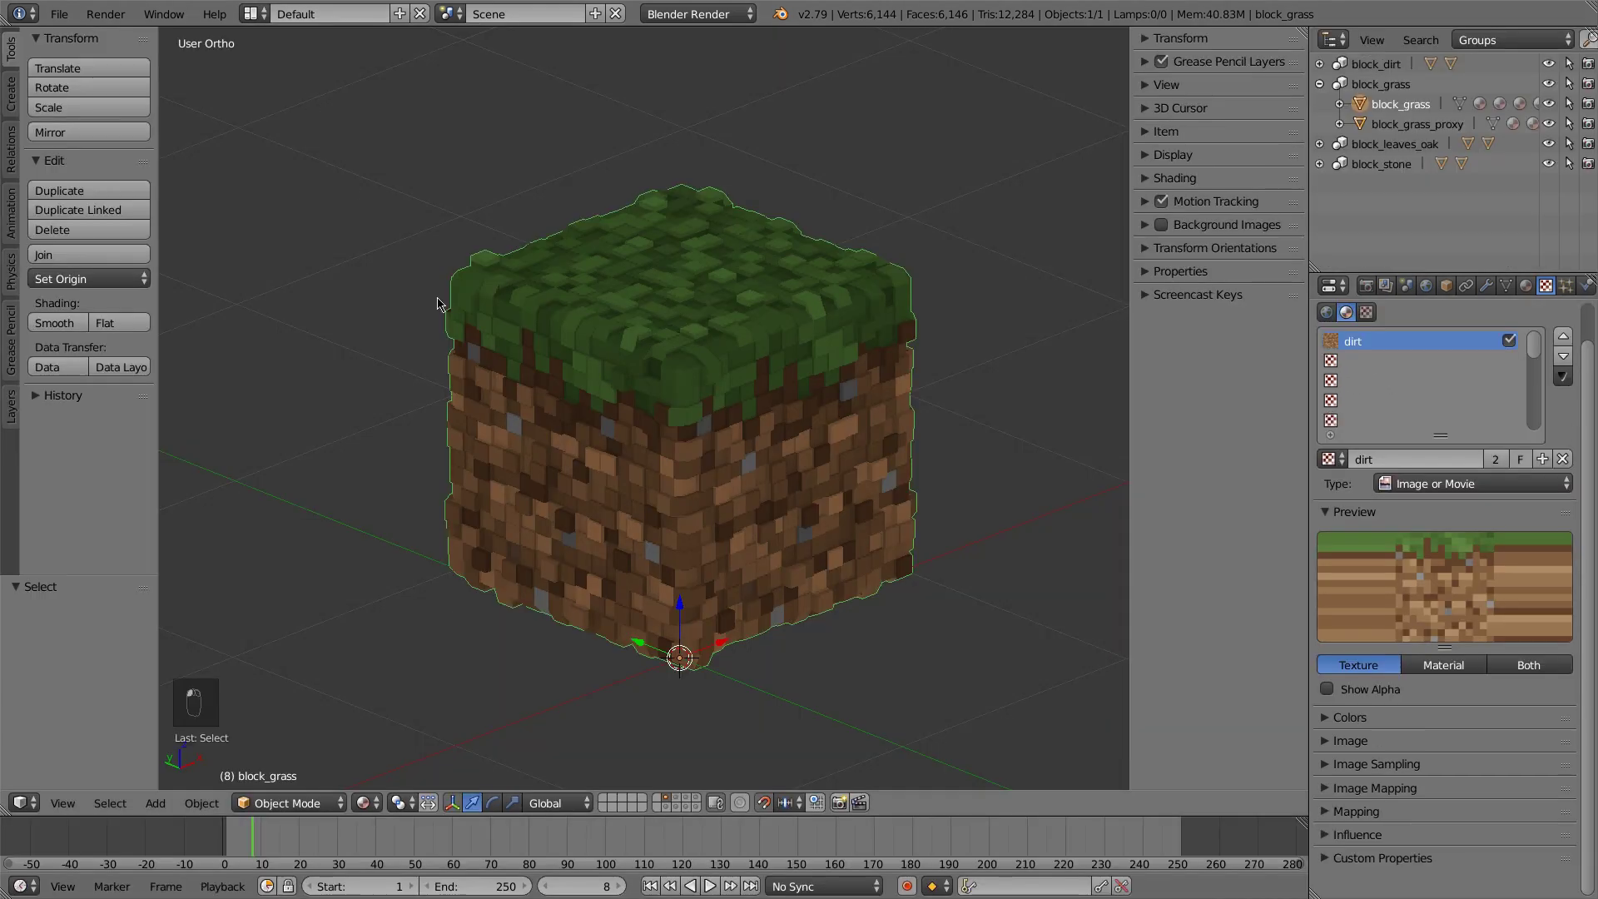
left_click(679, 803)
left_click(674, 797)
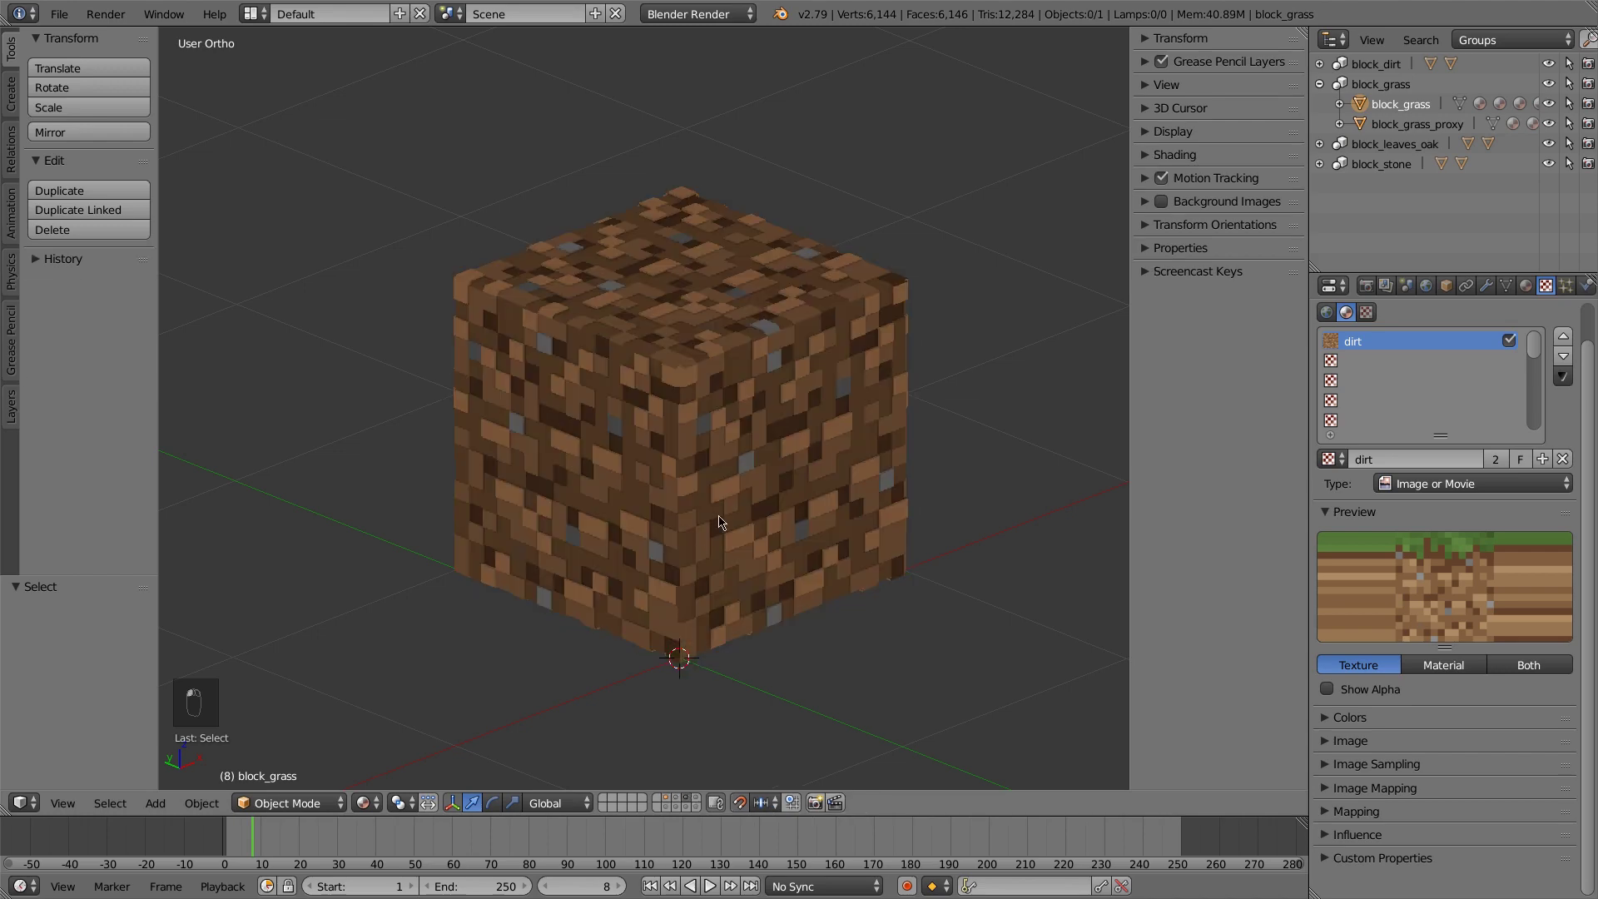
key("shift+z")
key("shift+z")
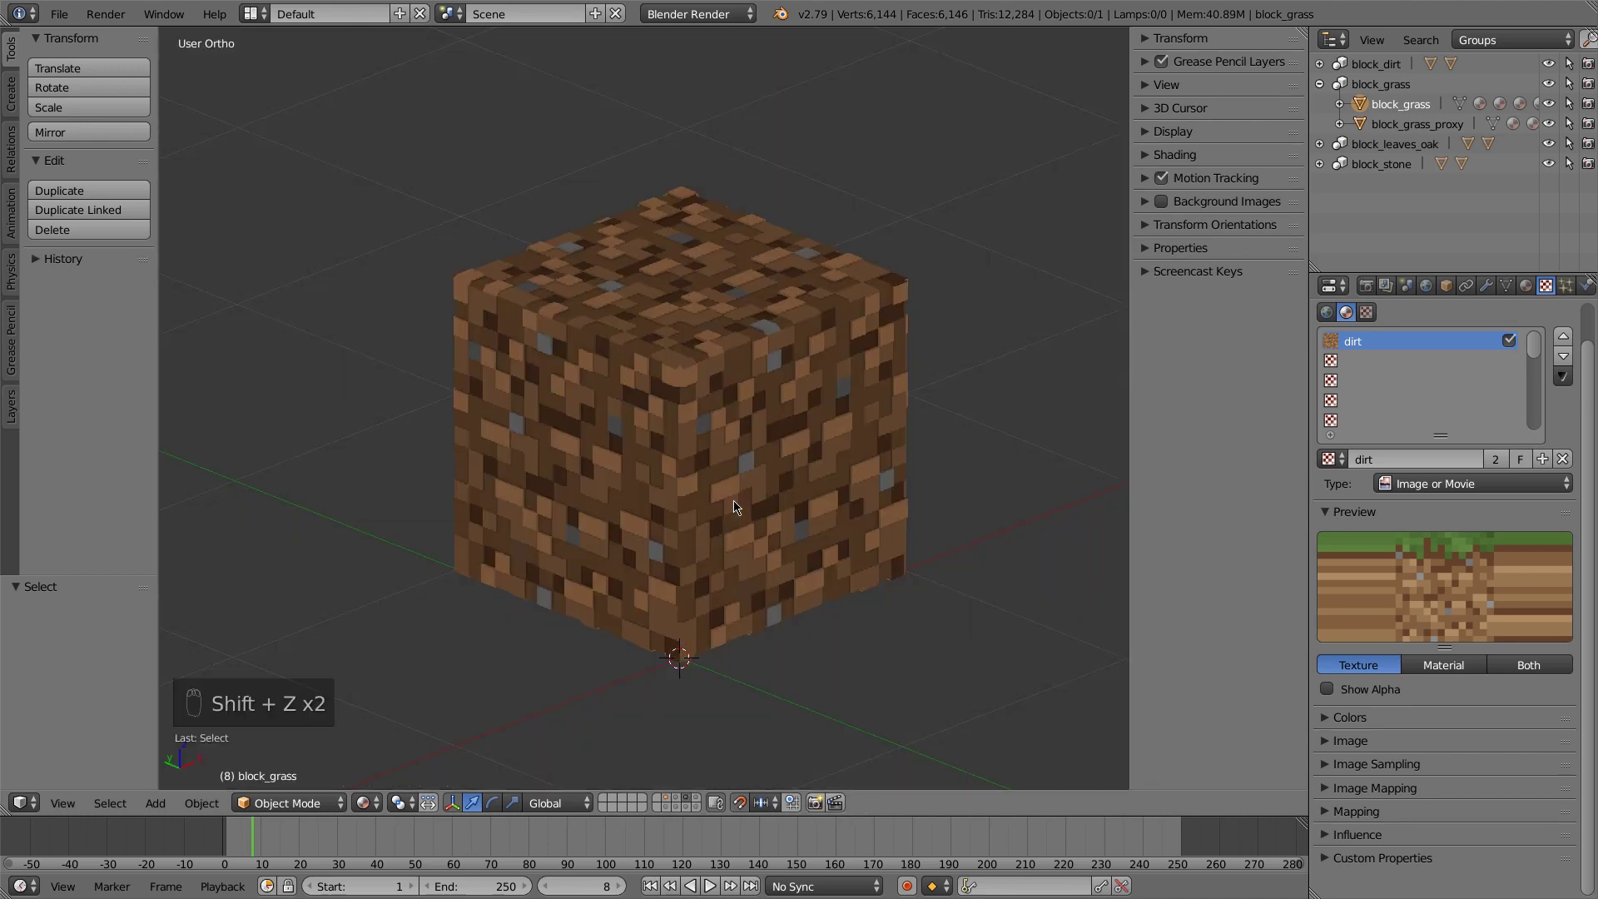
Switch the render engine to Cycles Render and go back to the grass block's layer
left_click(682, 14)
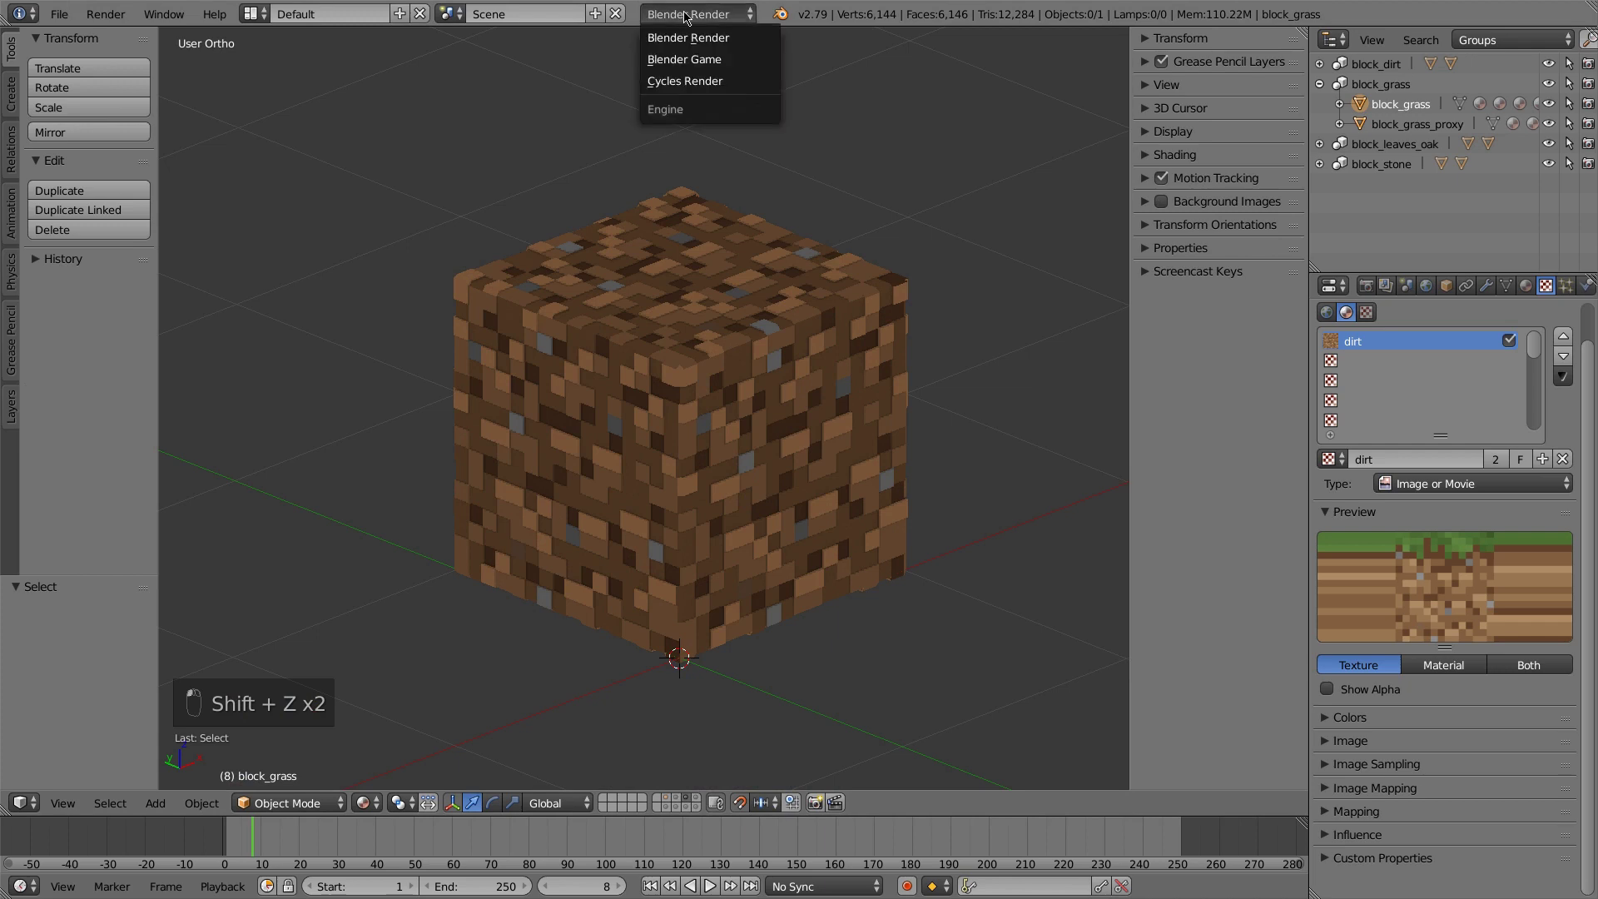
left_click(701, 81)
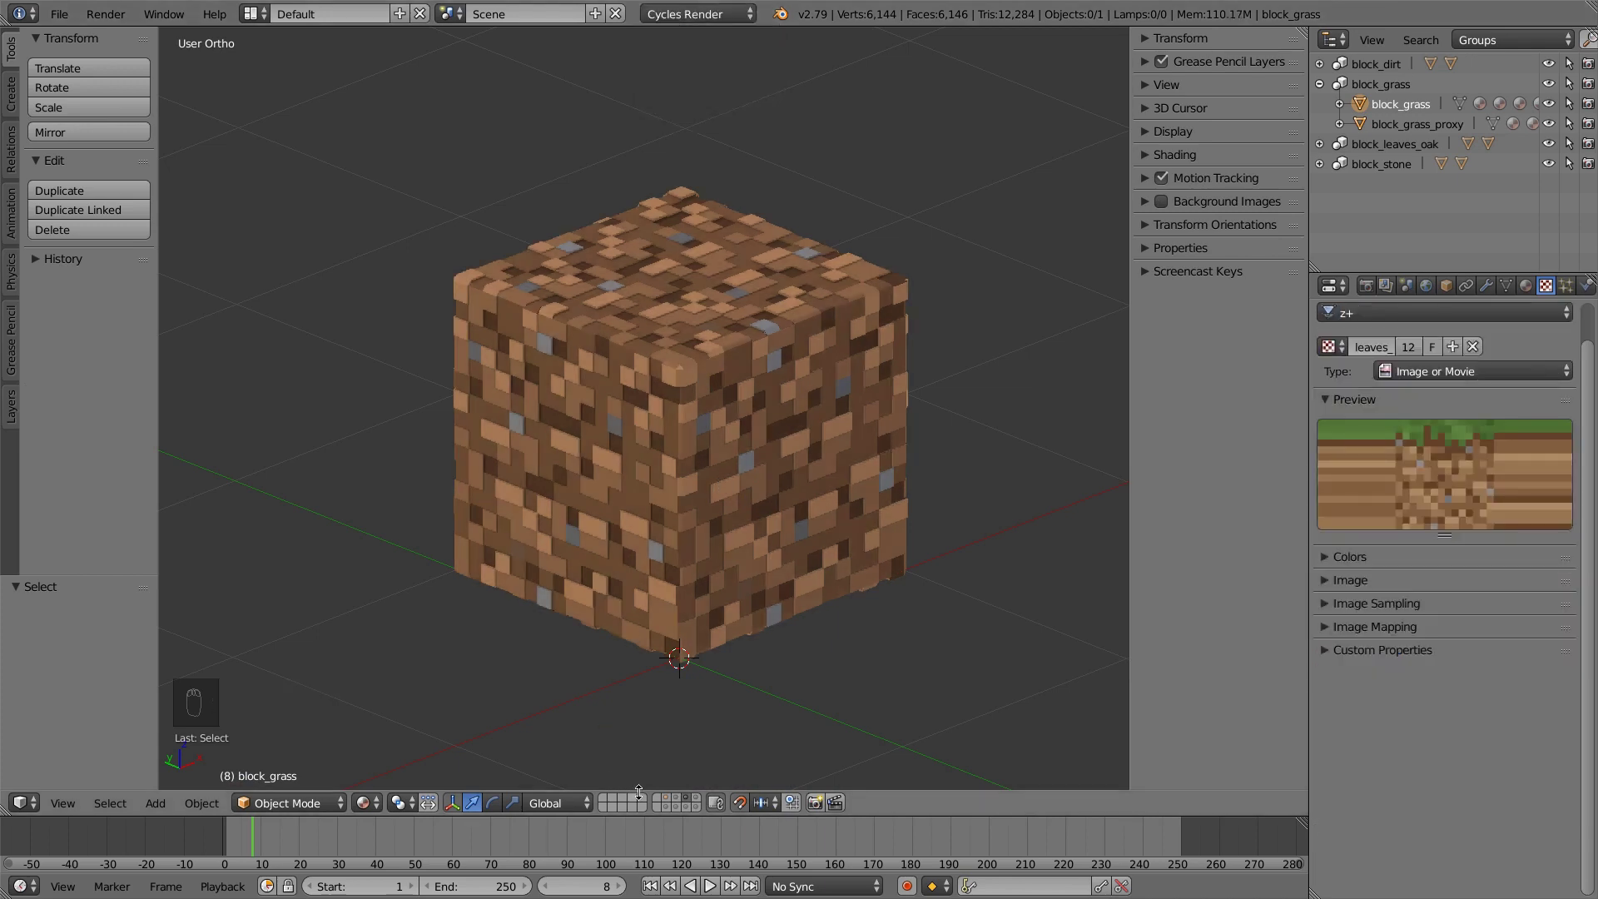
right_click(697, 671)
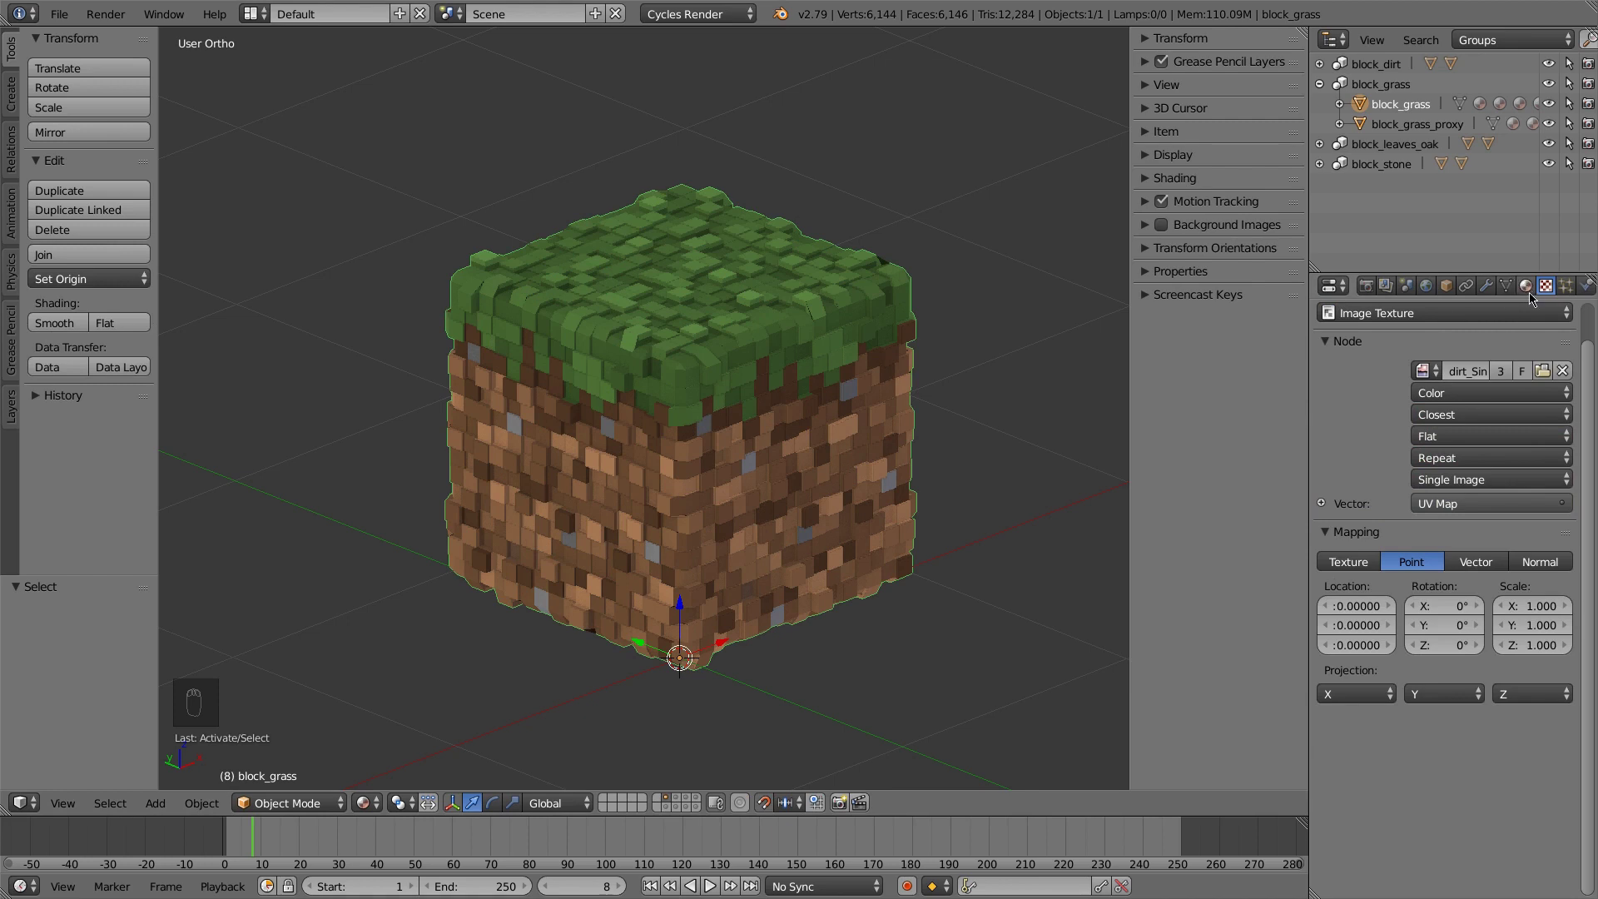
Make a single-user copy of the texture in block_grass's z+ displace modifier and name it grass_top
left_click(1485, 286)
left_click(1330, 380)
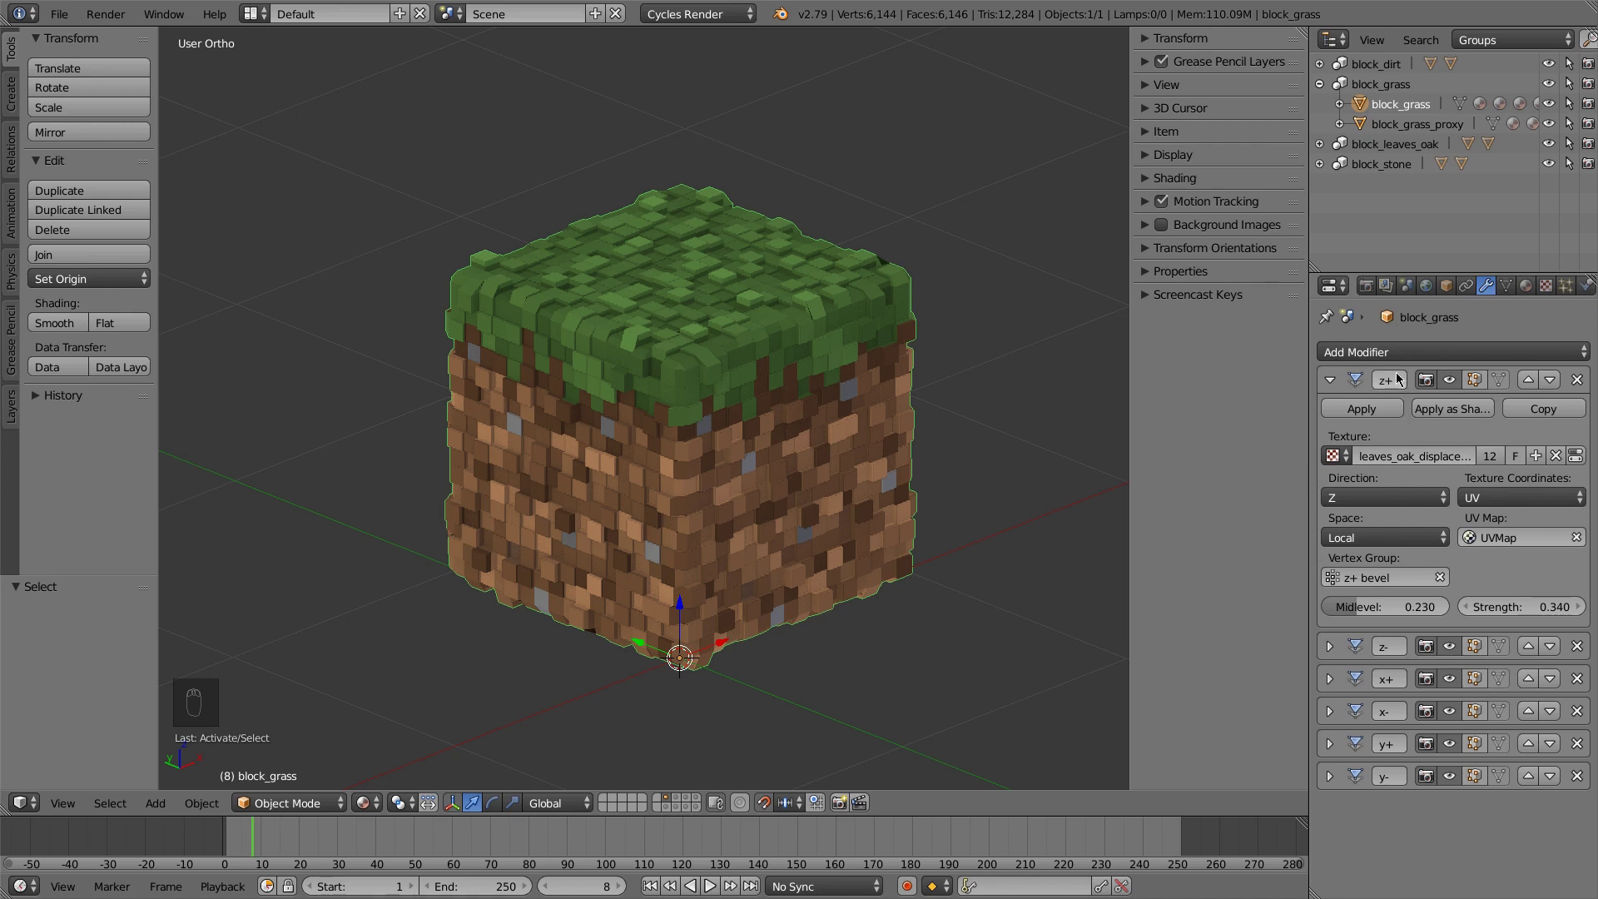
left_click(1492, 463)
left_click(1394, 461)
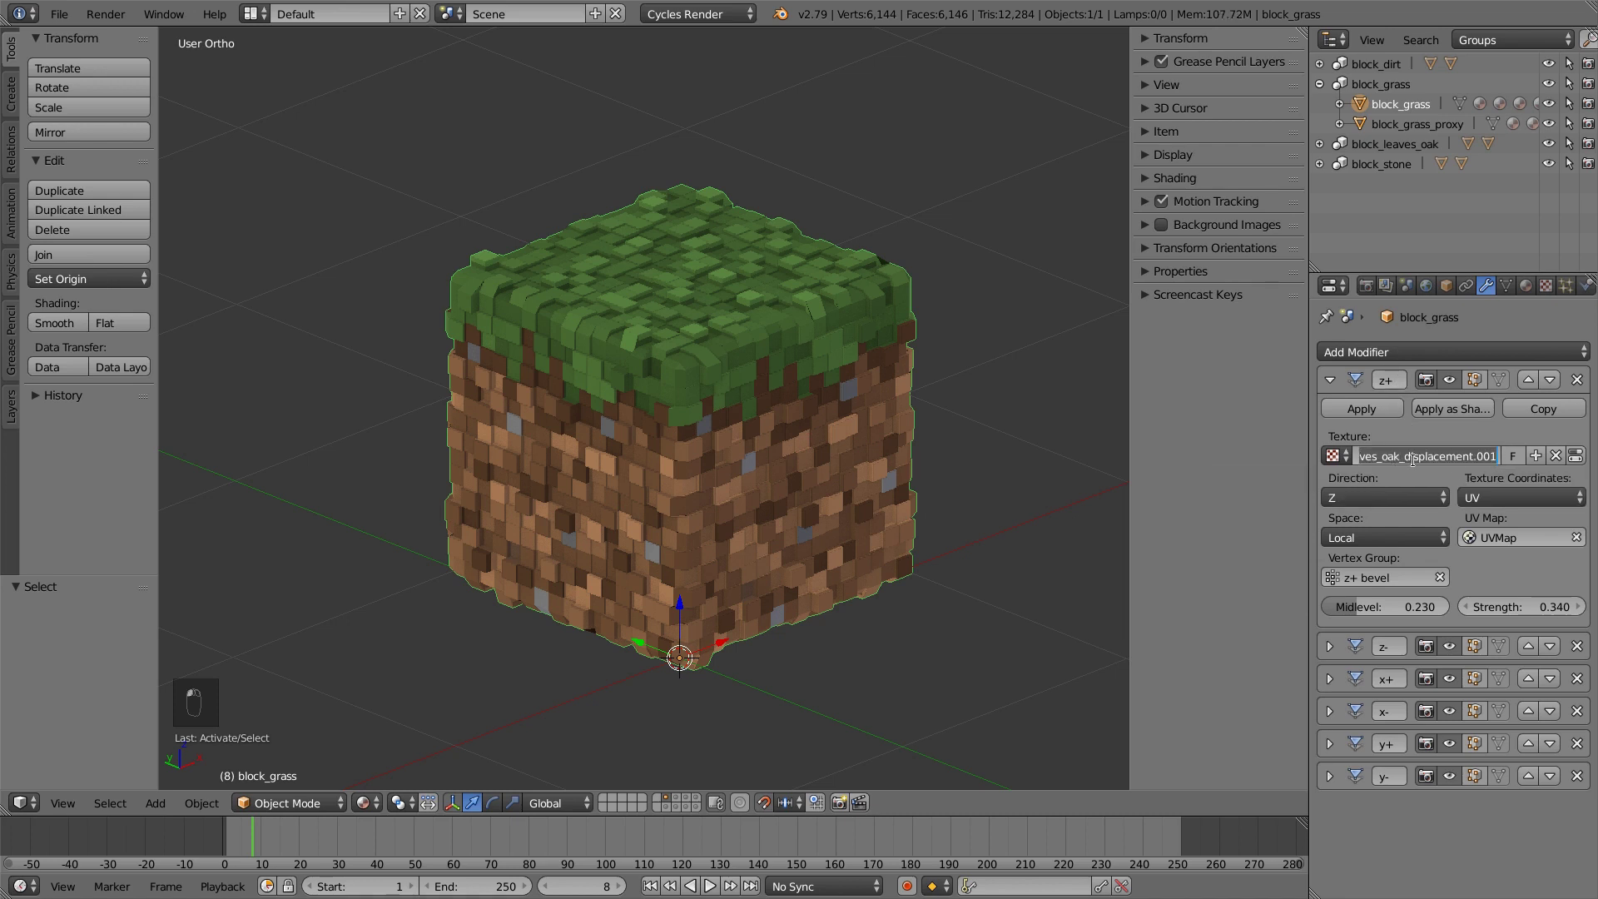
type("grass_top")
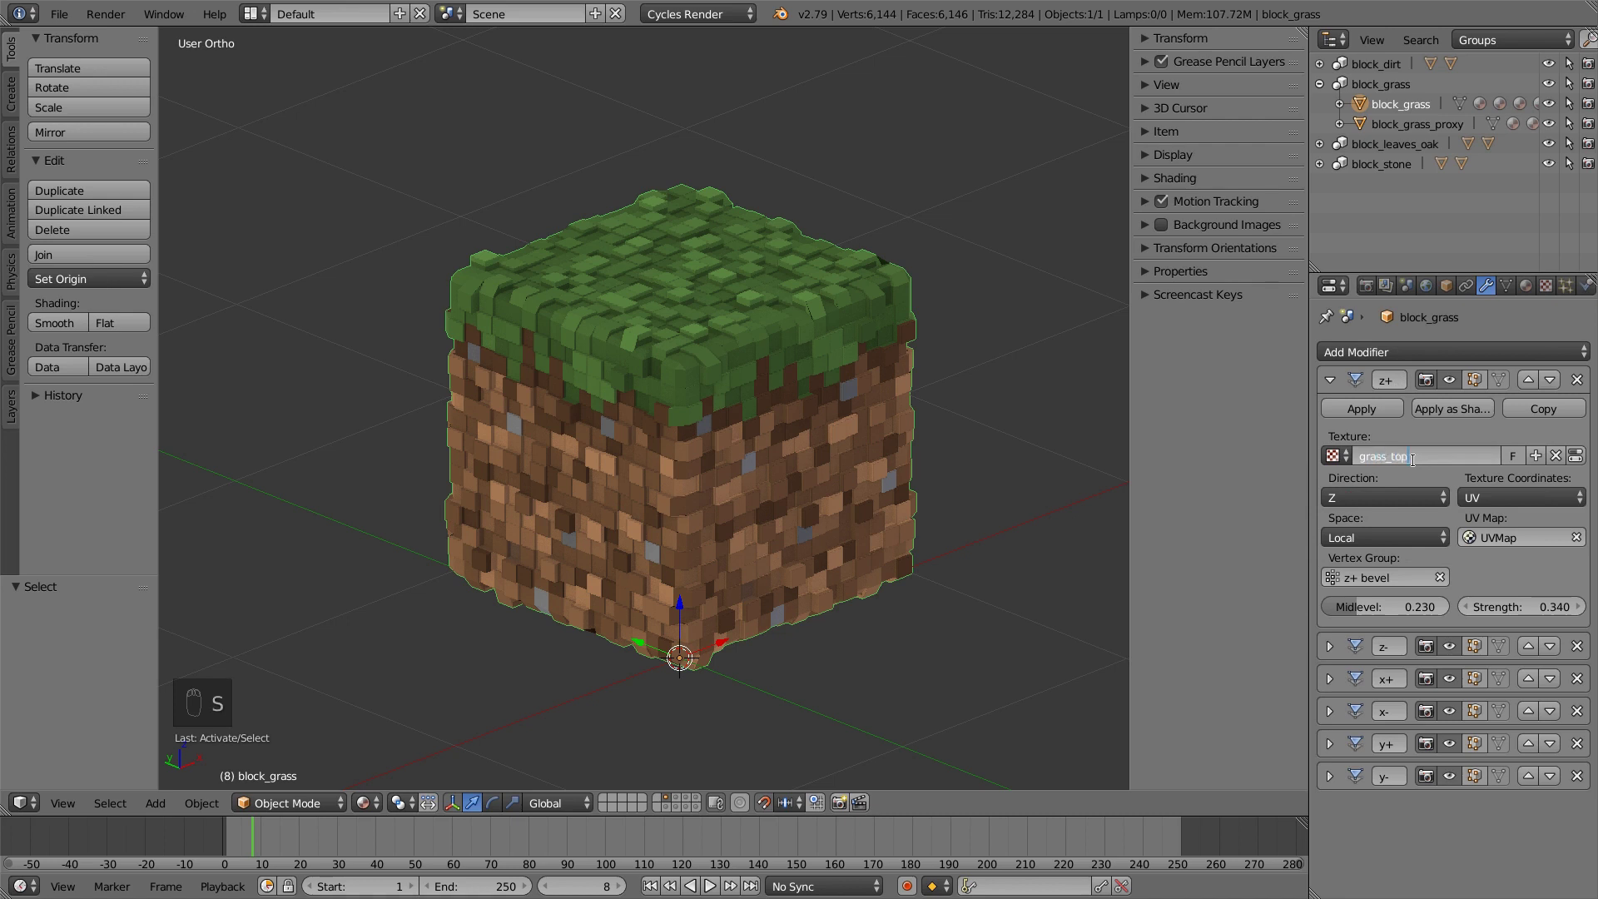
key("Return")
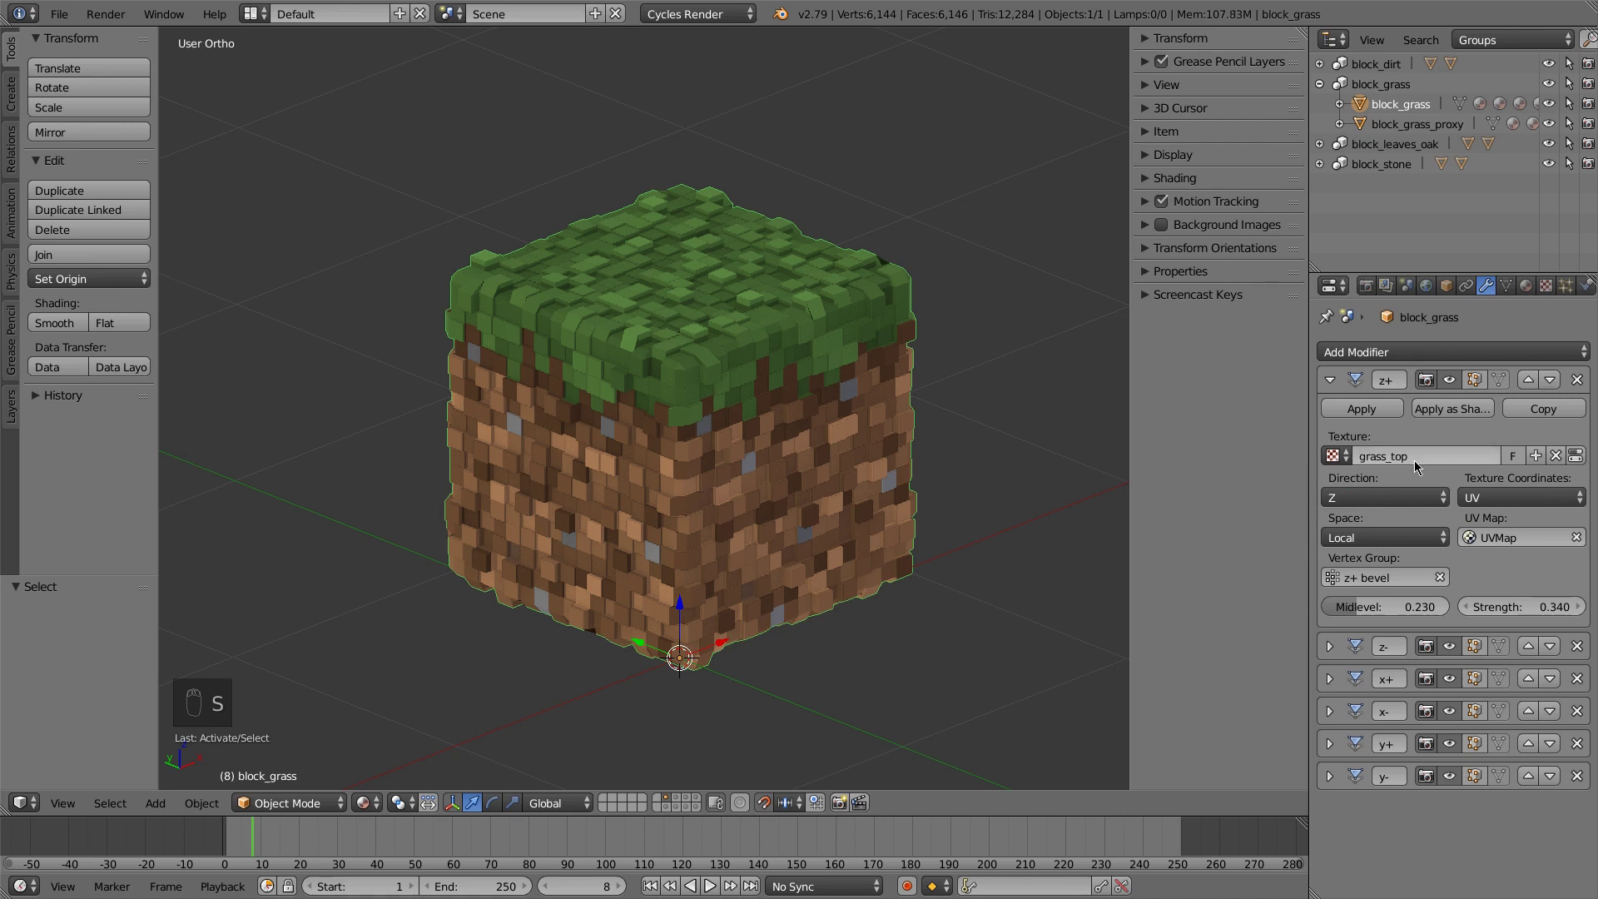
Open the z+ modifier's texture settings and rename the texture to grass_top_displace
left_click(1575, 455)
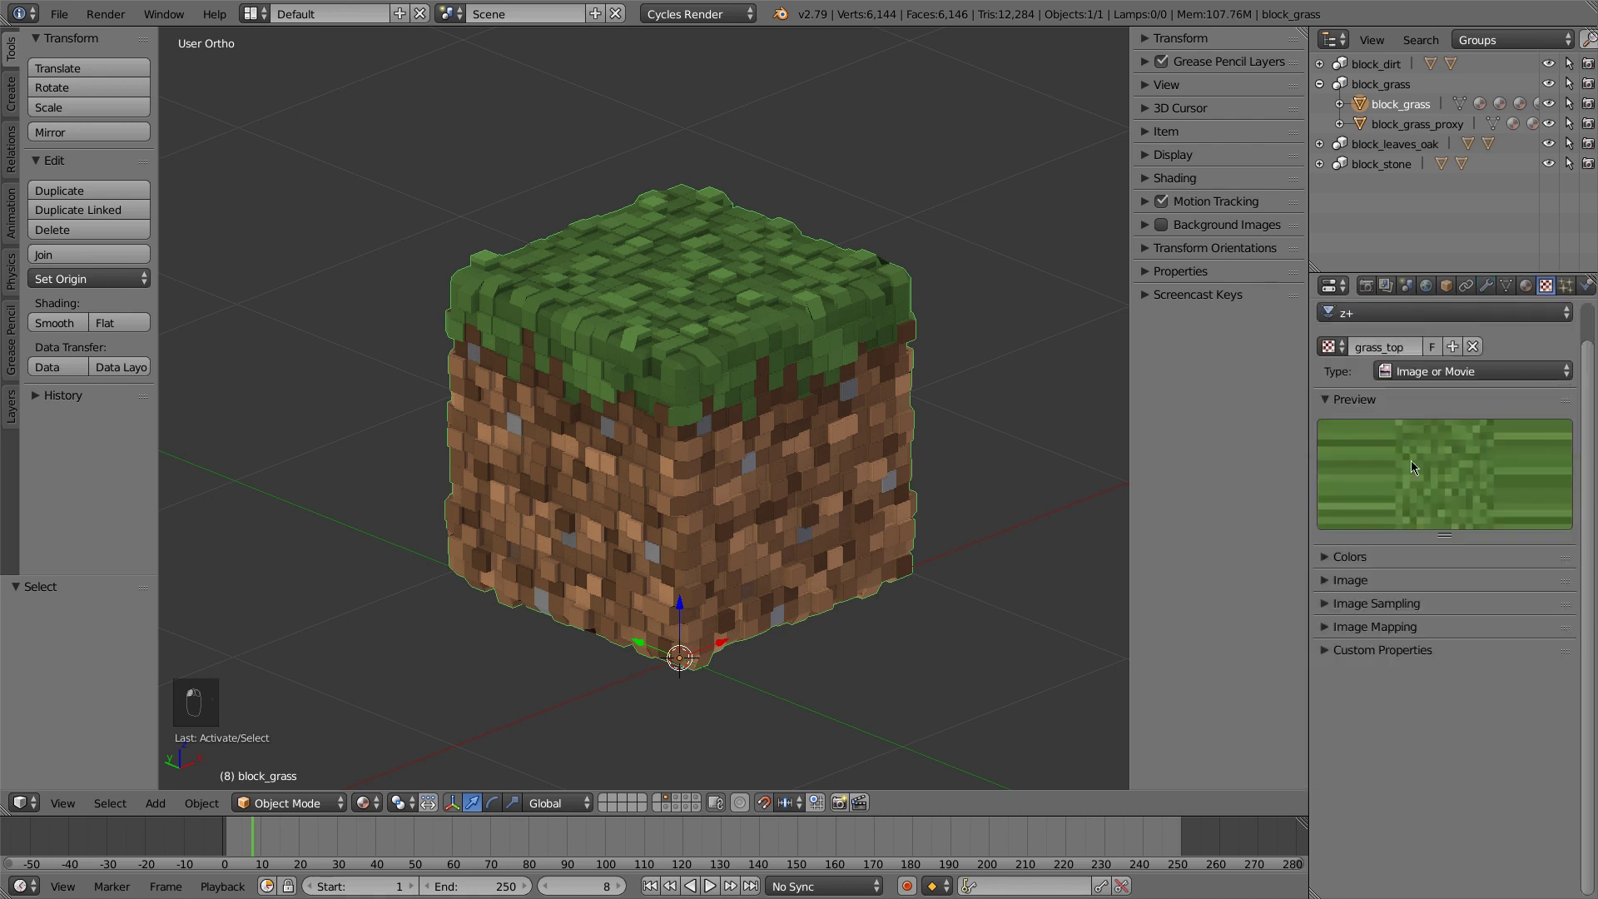
left_click(1405, 348)
left_click(1406, 352)
type("_displace")
key("Return")
Load grass_top_disp_Single.png as the image of the z+ modifier's displacement texture on block_grass
left_click(1350, 581)
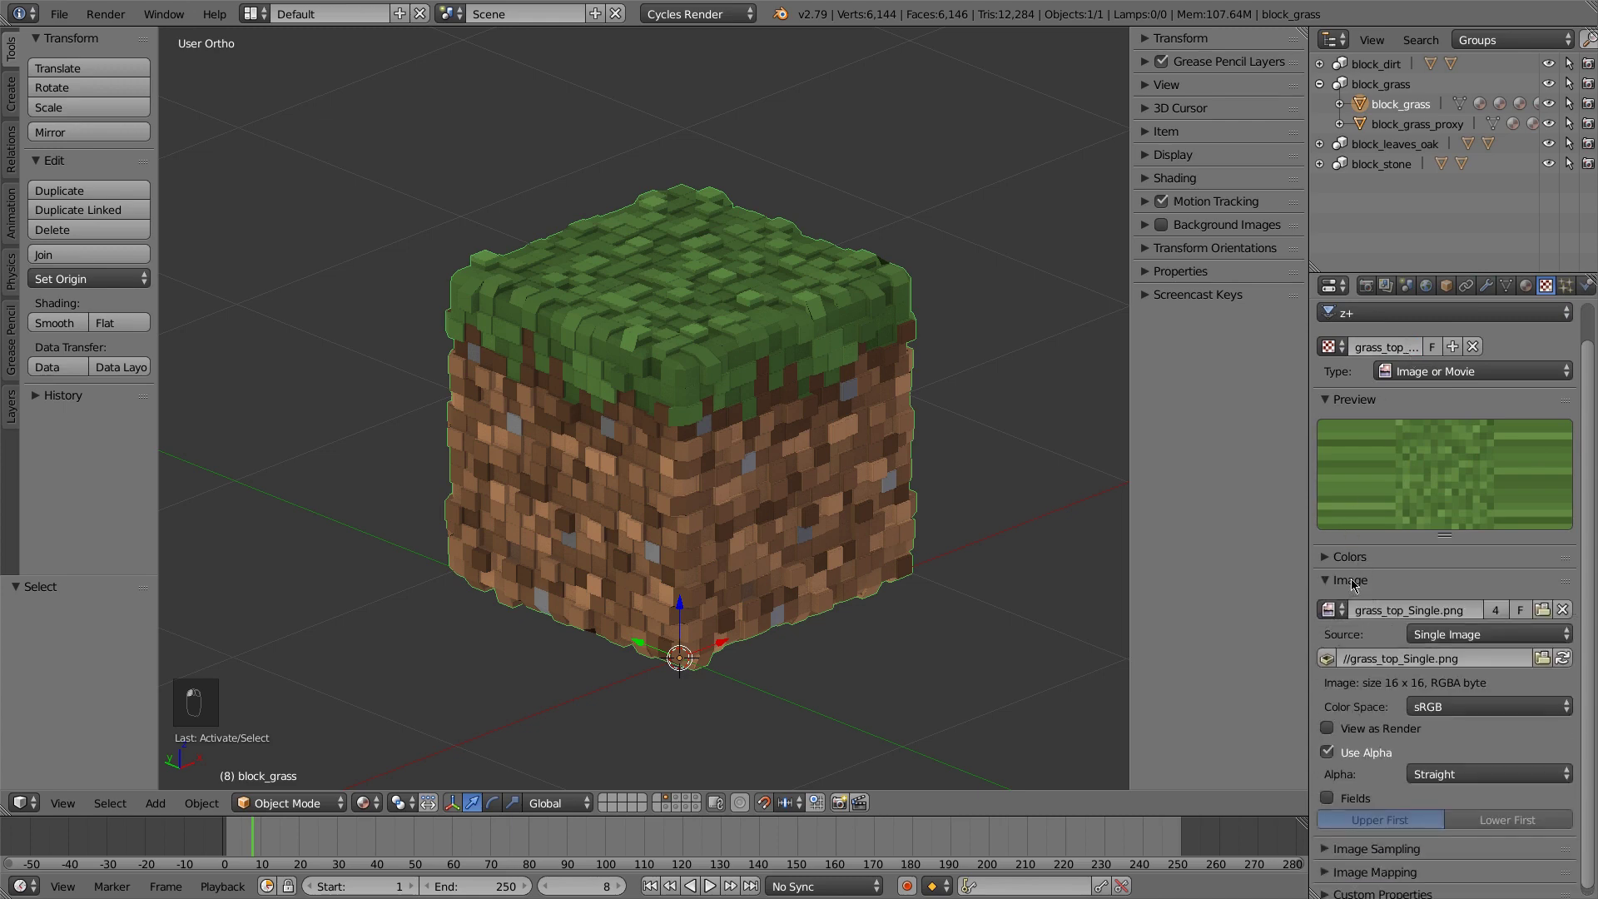
left_click(1542, 609)
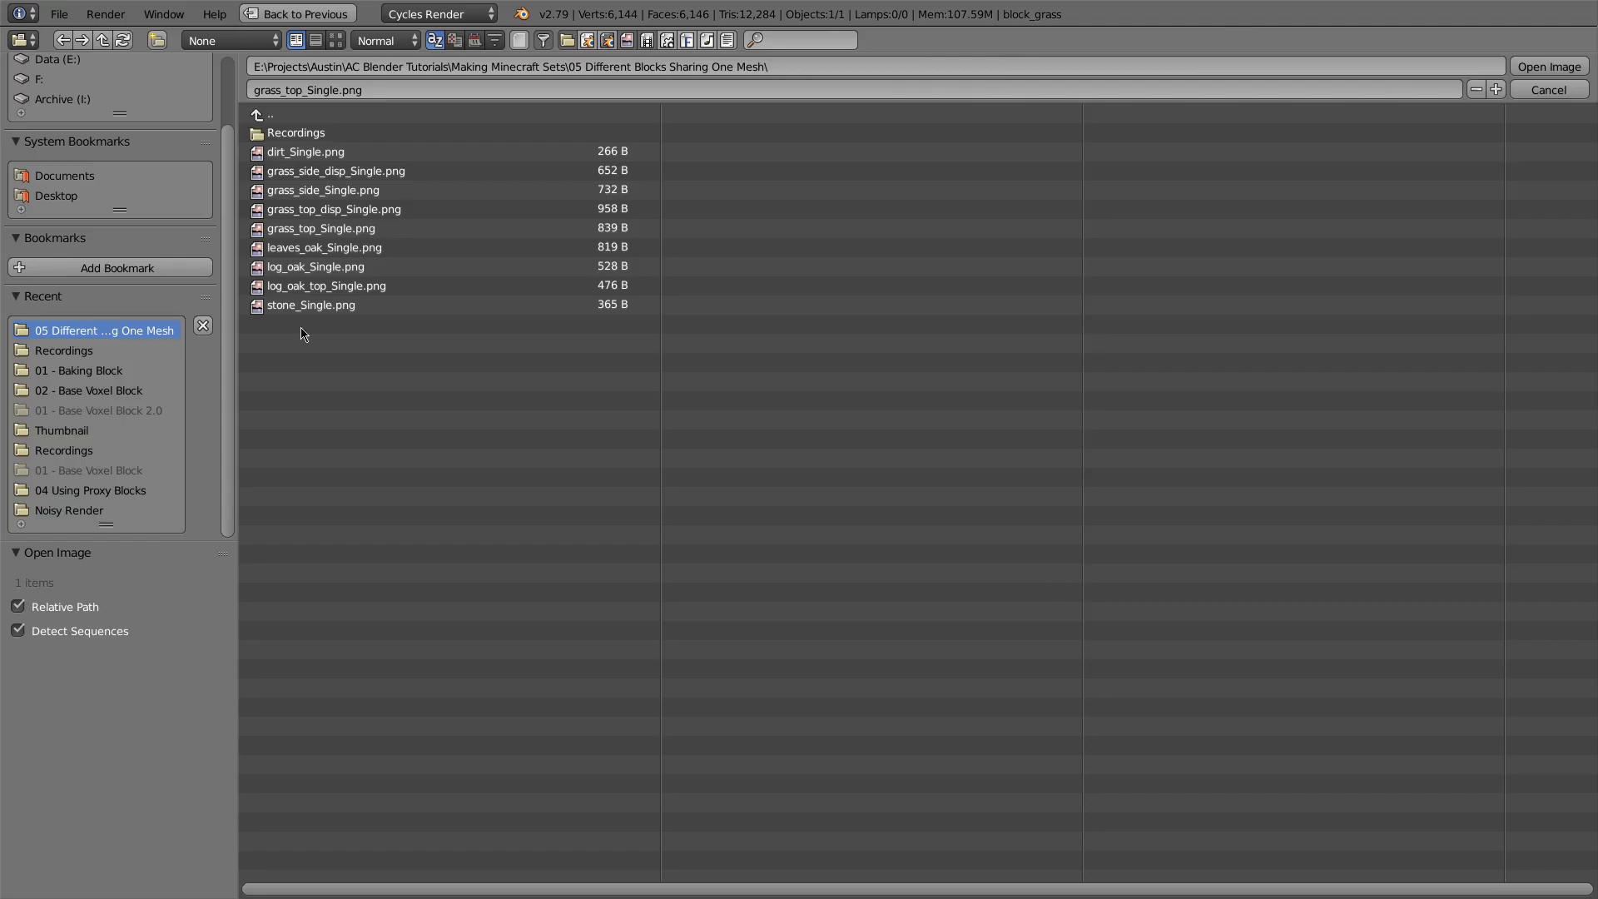
left_click(302, 218)
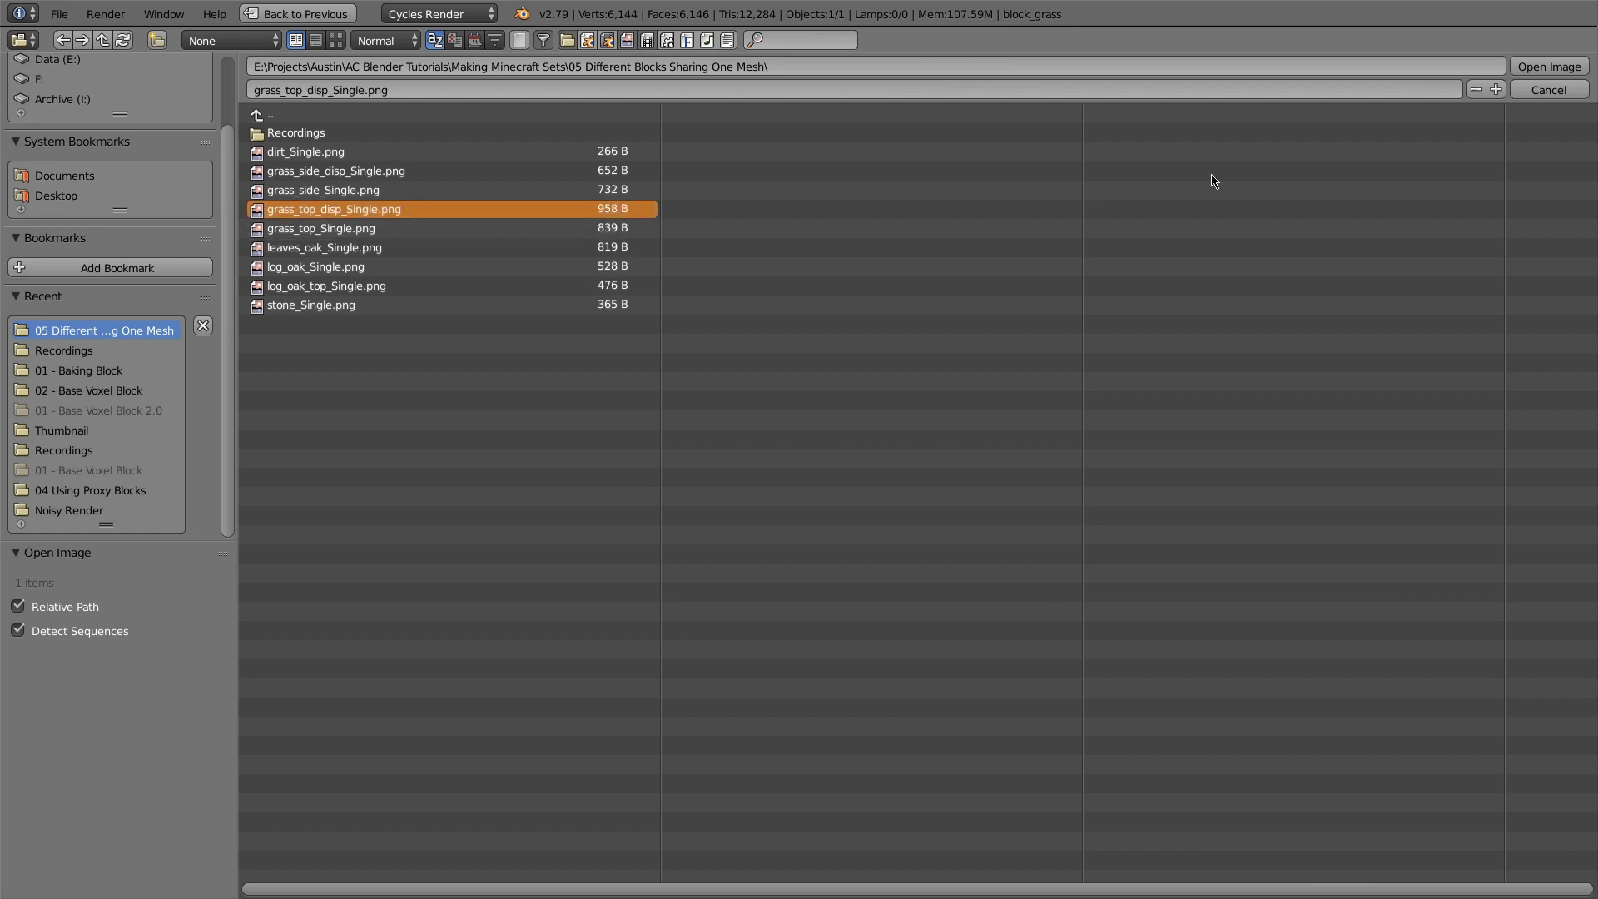
left_click(1529, 71)
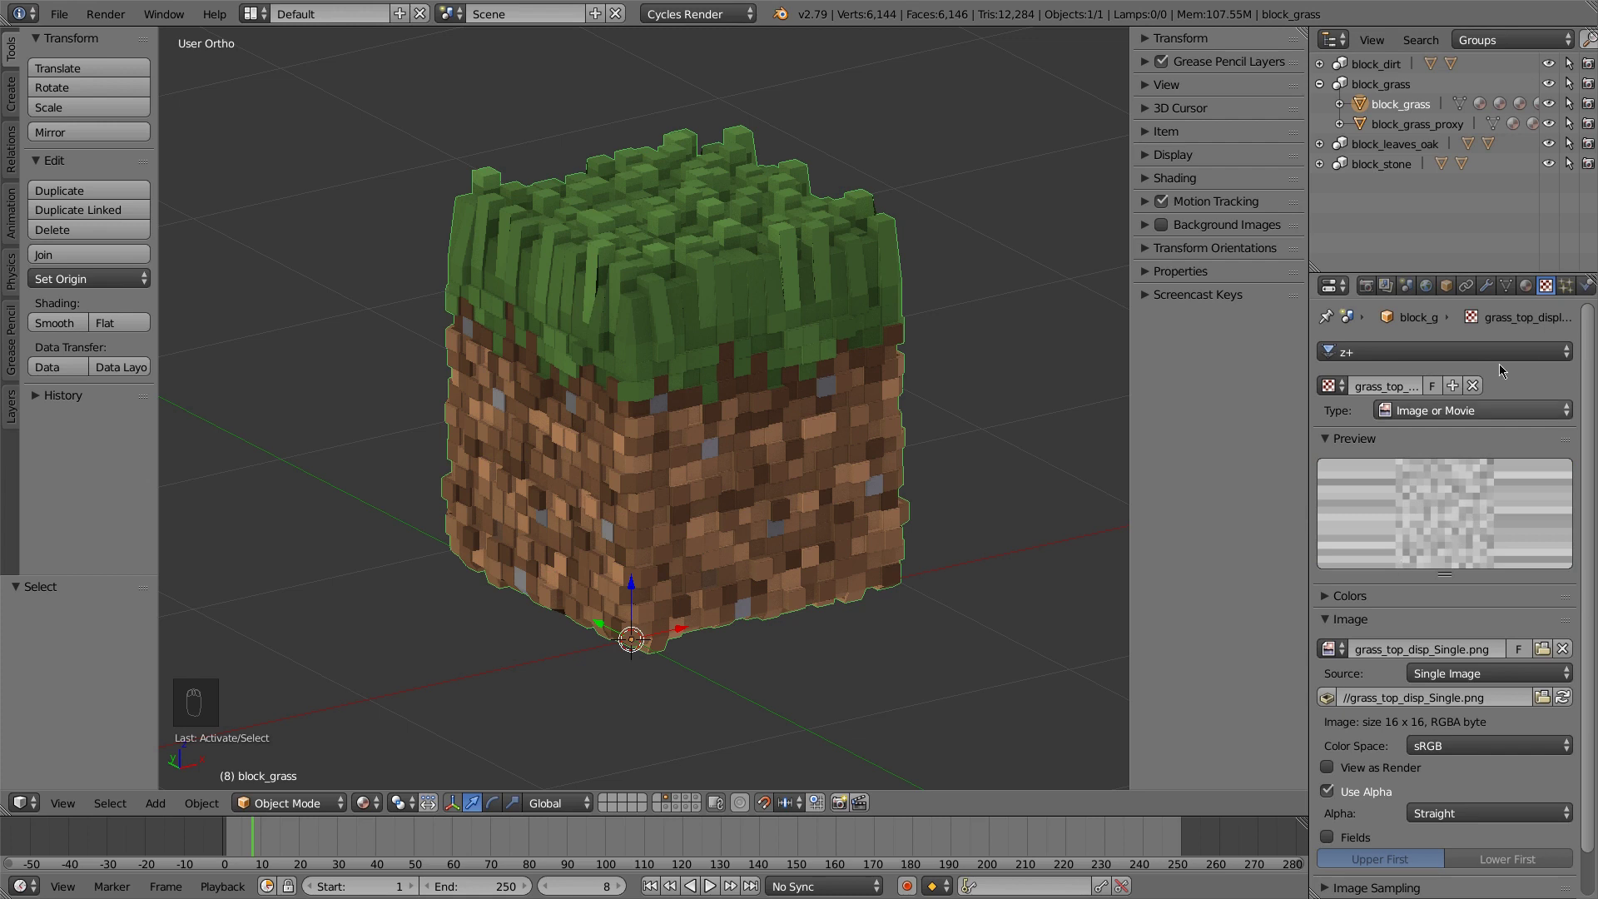
middle_click_drag(696, 380, 688, 435, "shift")
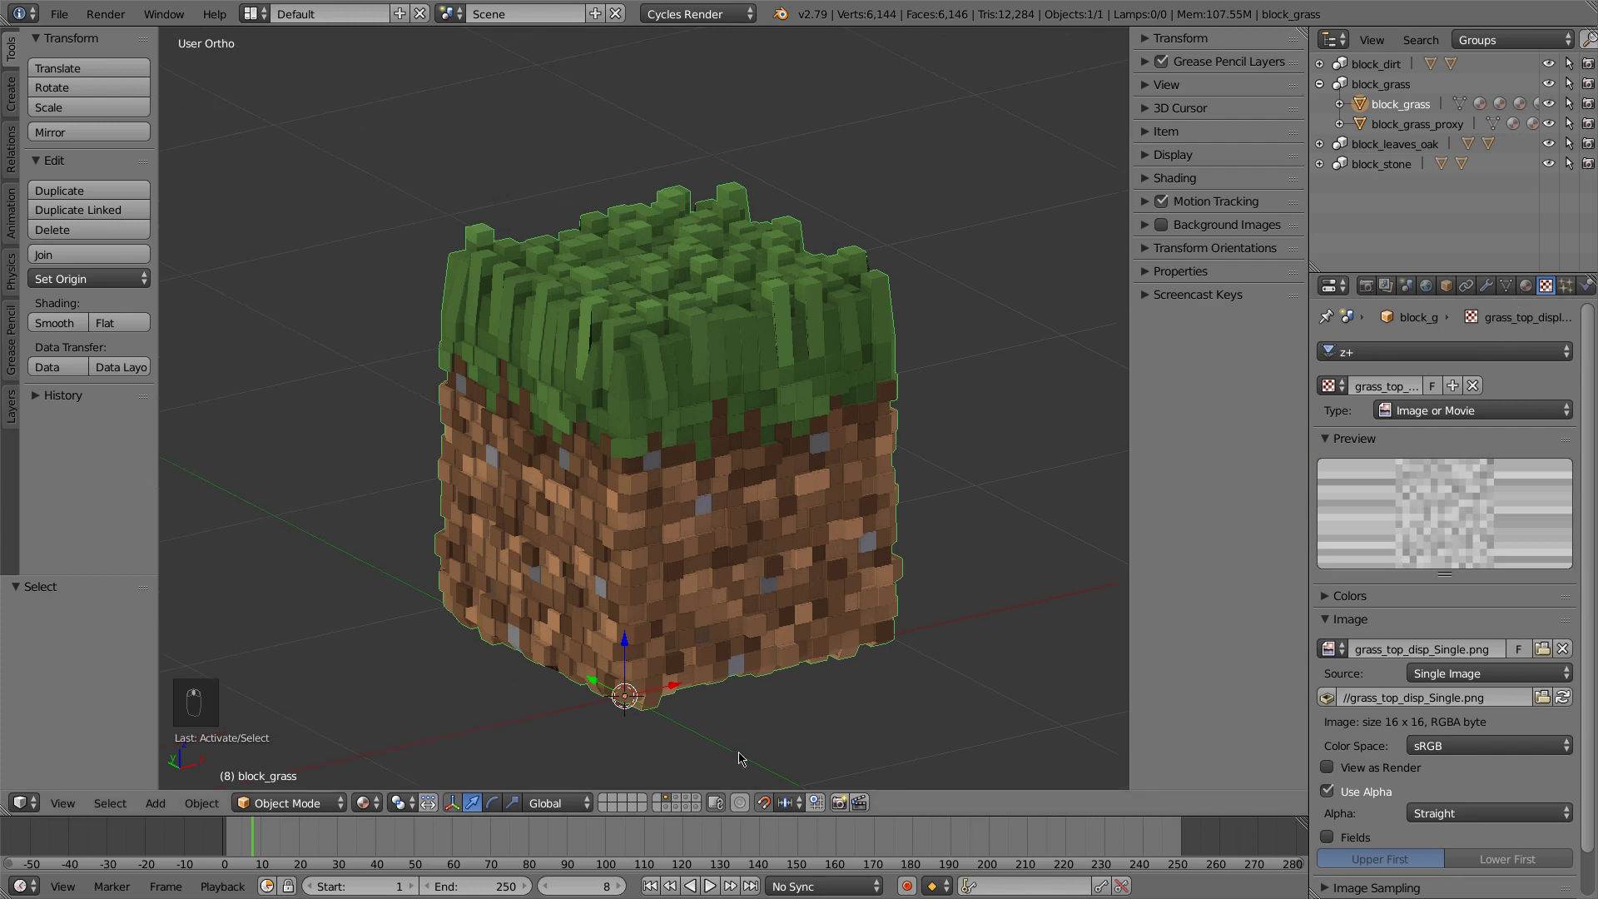
Look up the Midlevel and Strength values in block_dirt's z+ displace modifier
left_click(688, 804)
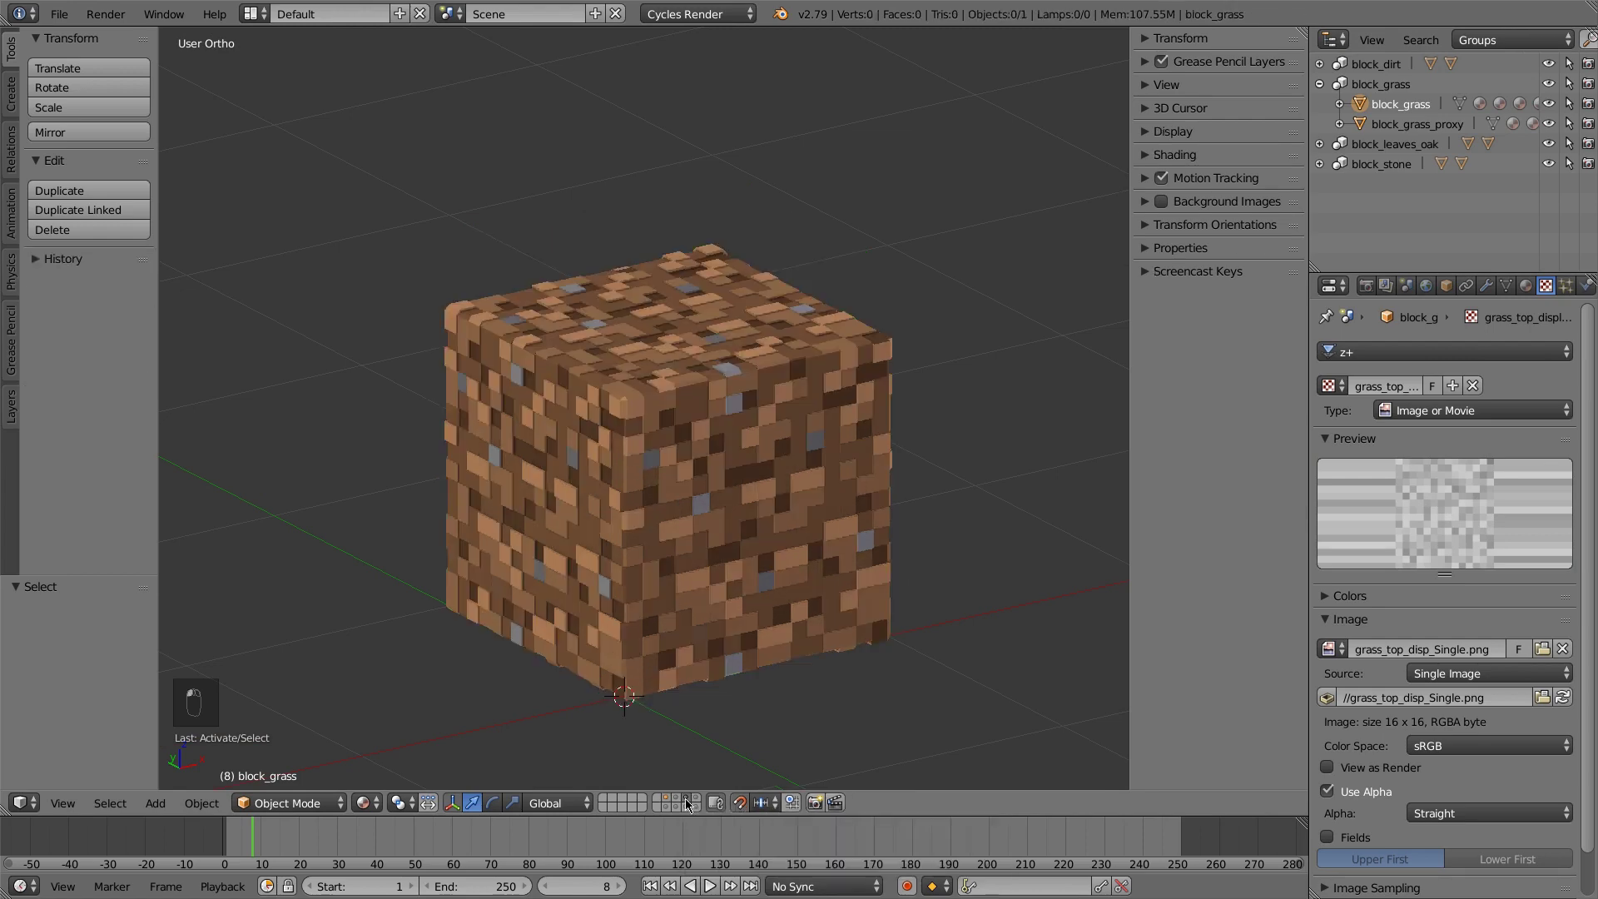
right_click(664, 505)
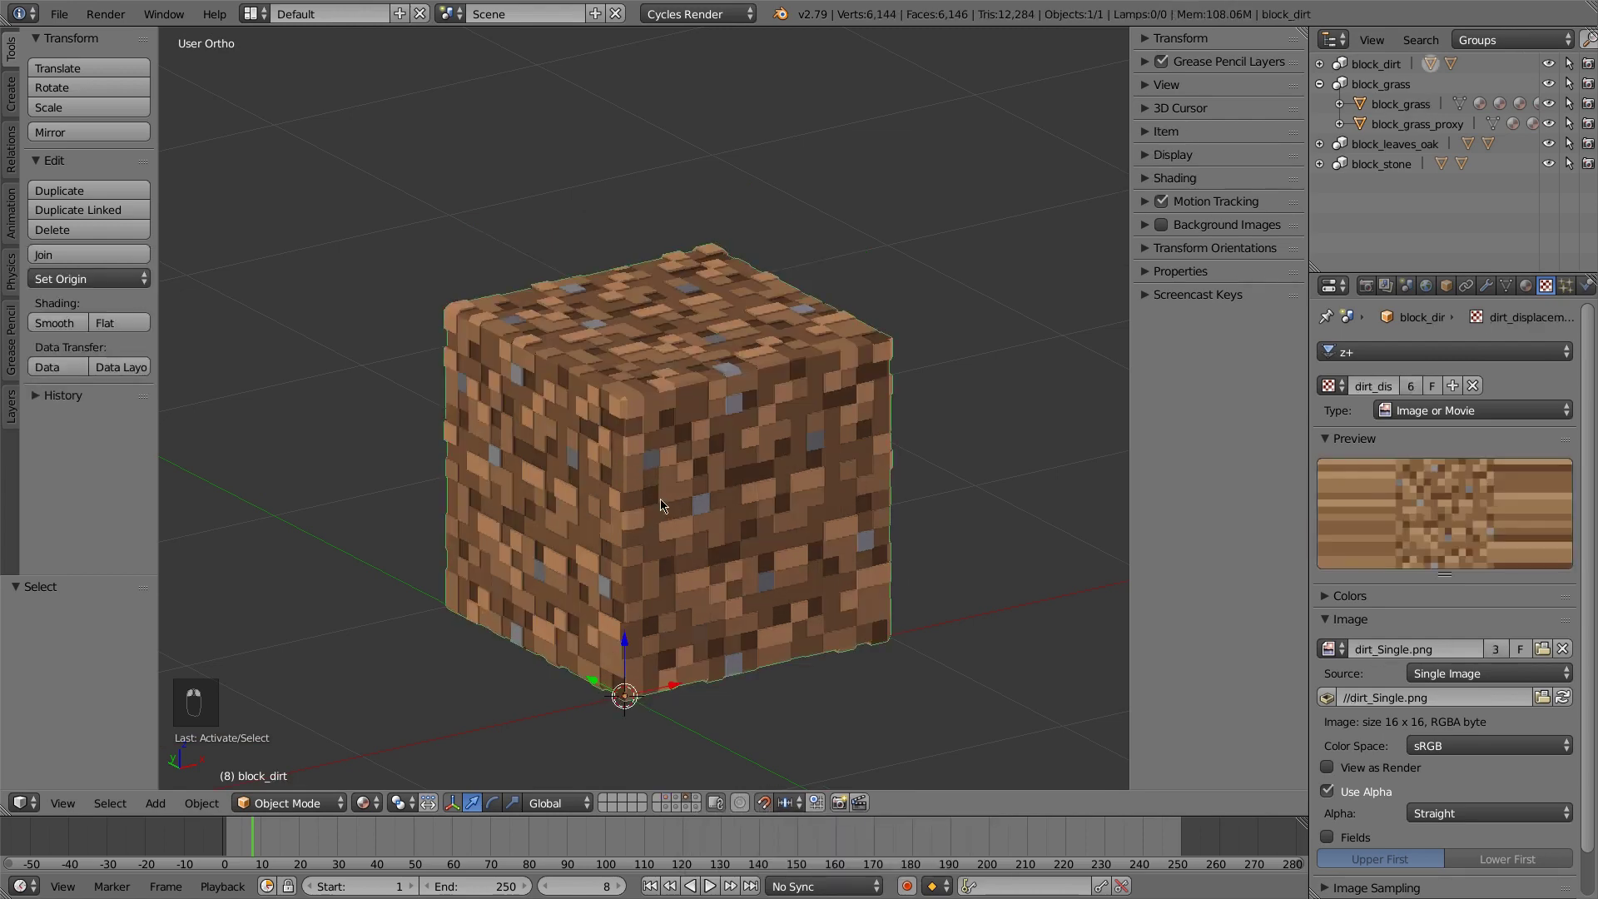
left_click(1486, 287)
left_click(1334, 382)
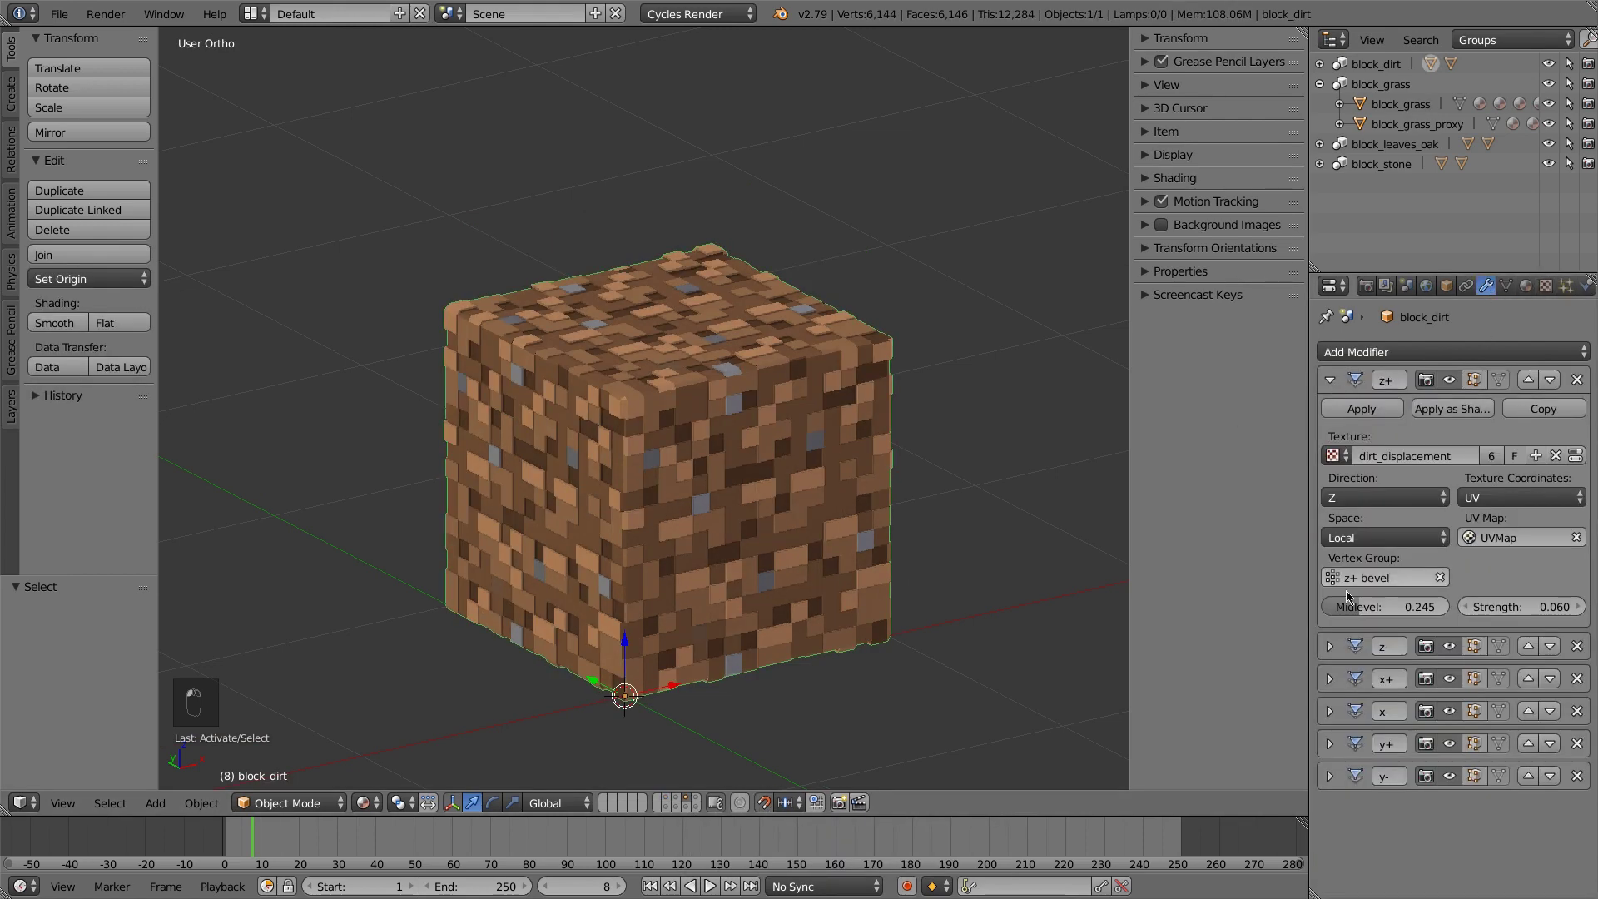
left_click(1388, 609)
key("Return")
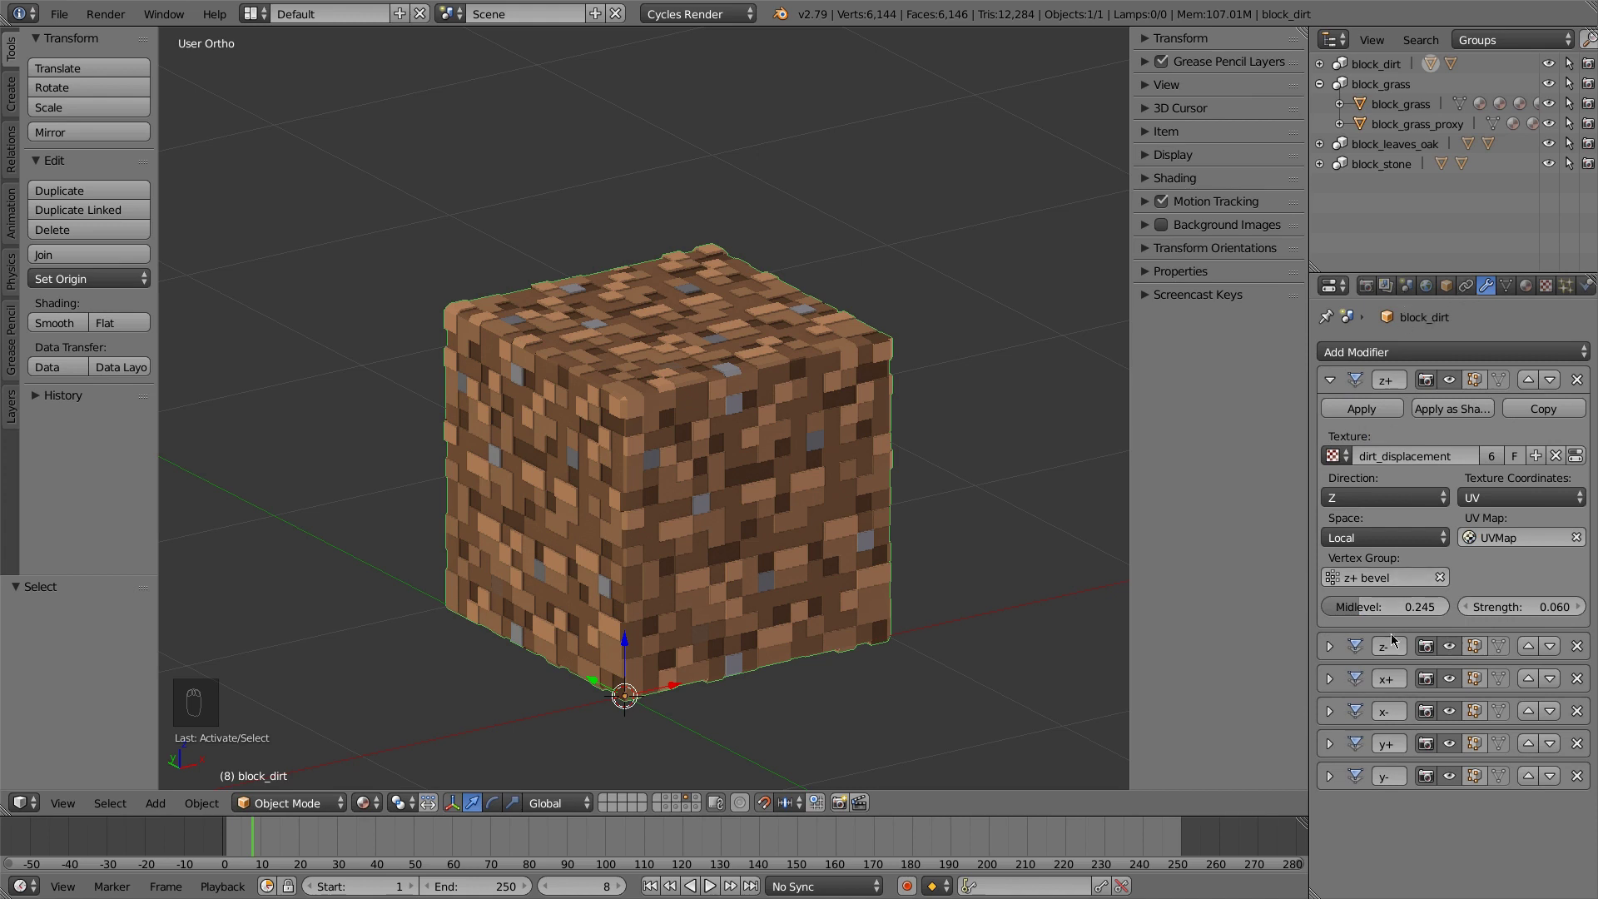
left_click(1329, 379)
Return to block_grass and set its z+ displace modifier to a Midlevel of 0.245 and a Strength of 0.06
left_click(665, 798)
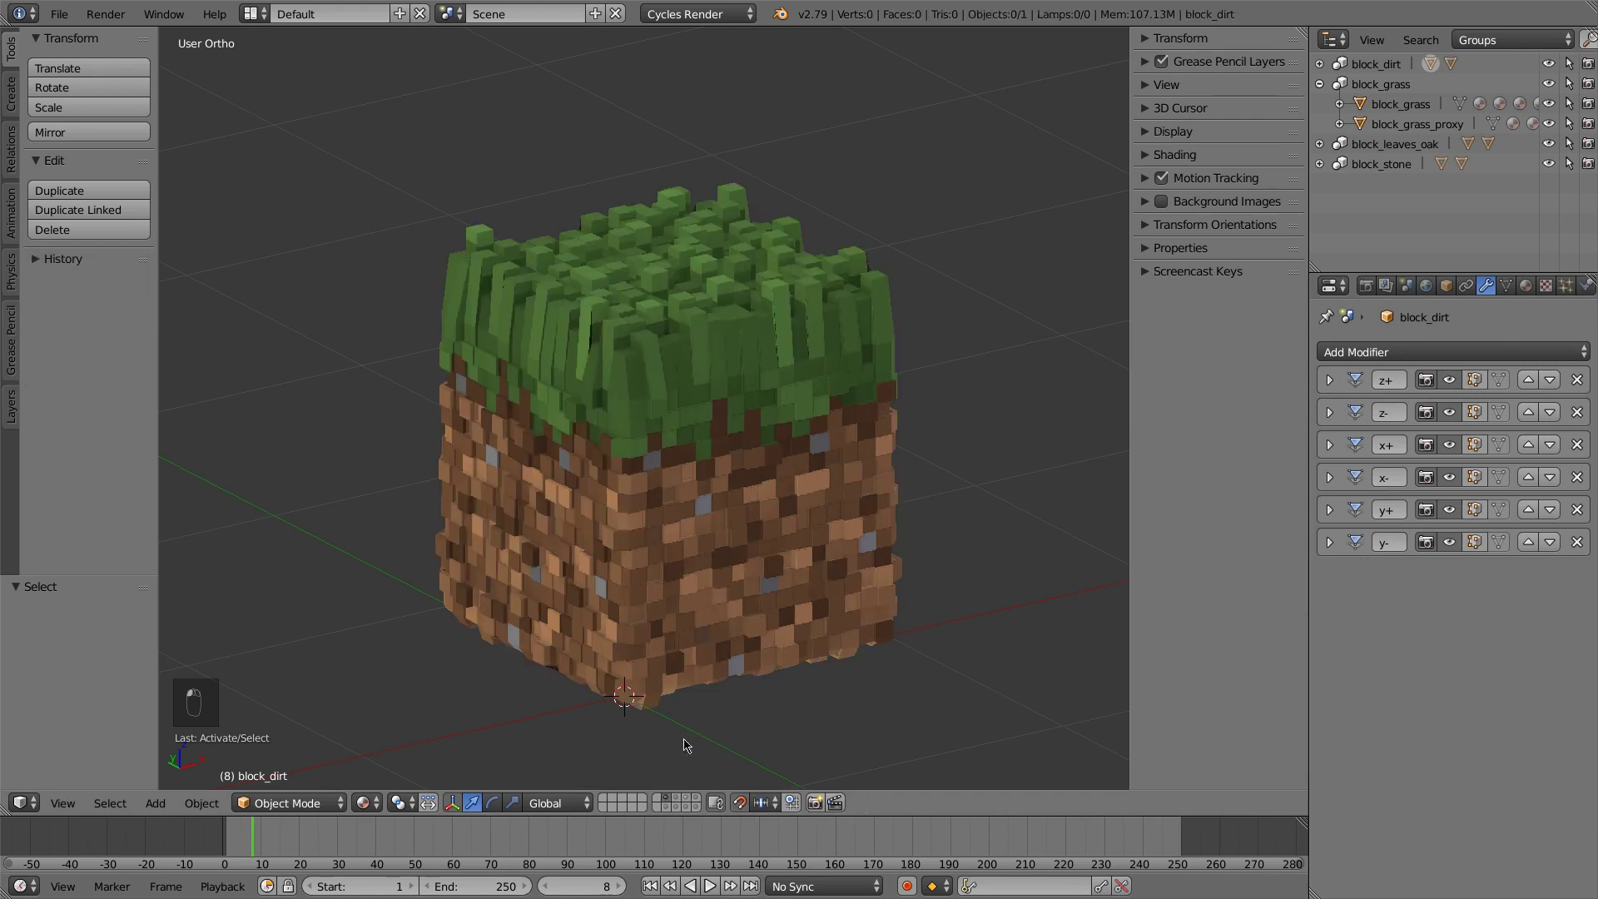
right_click(708, 505)
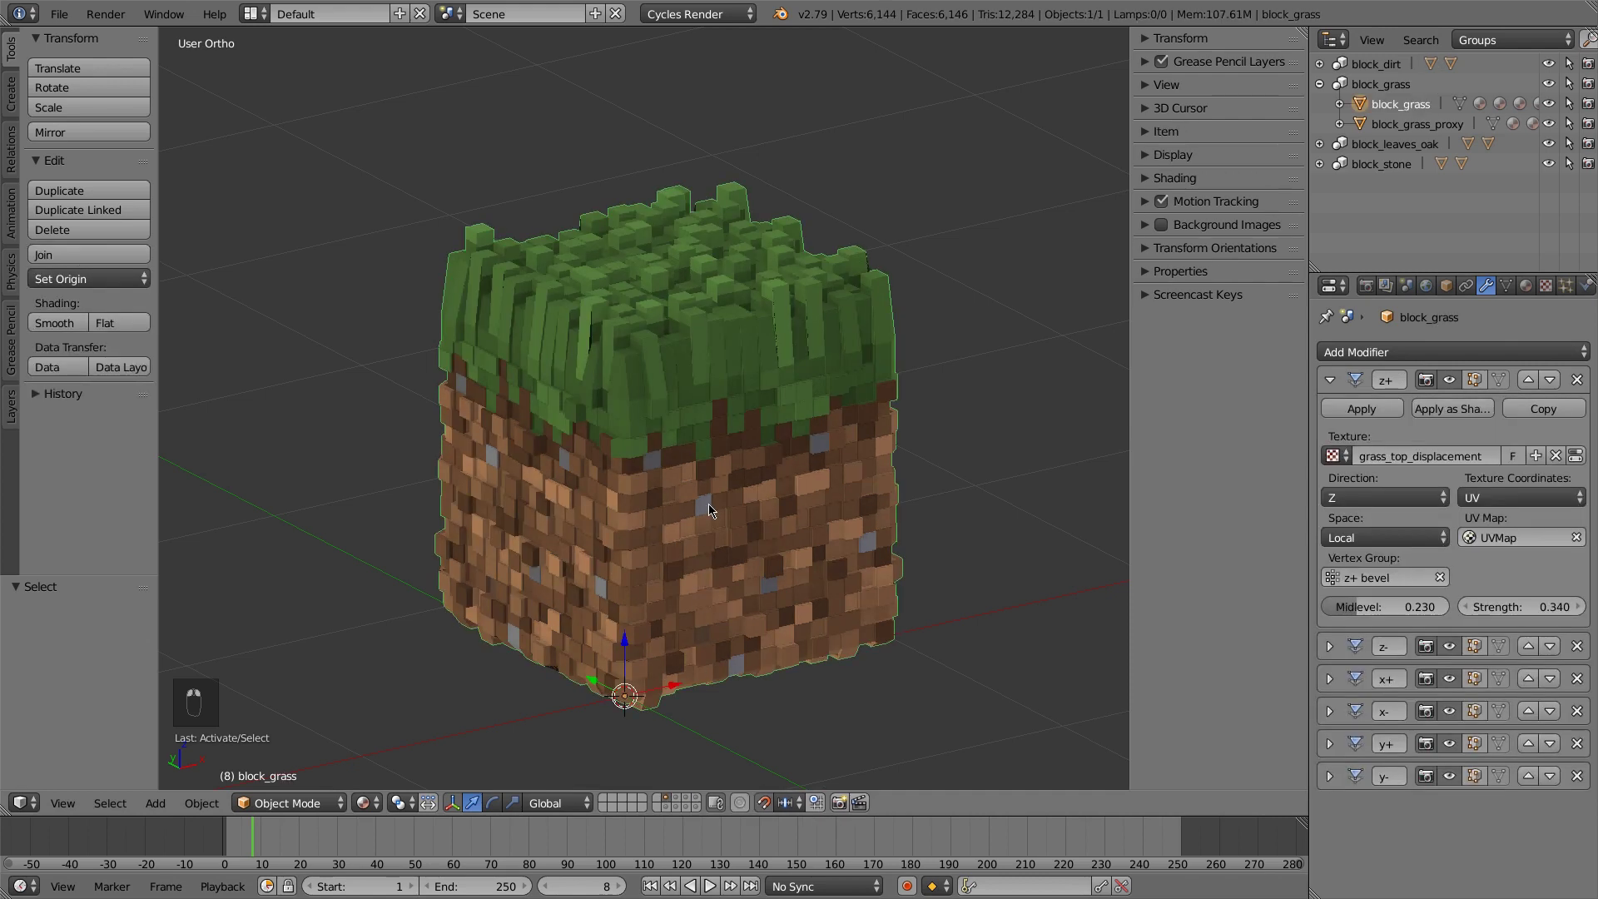
left_click(1367, 606)
type("0.235")
key("Return")
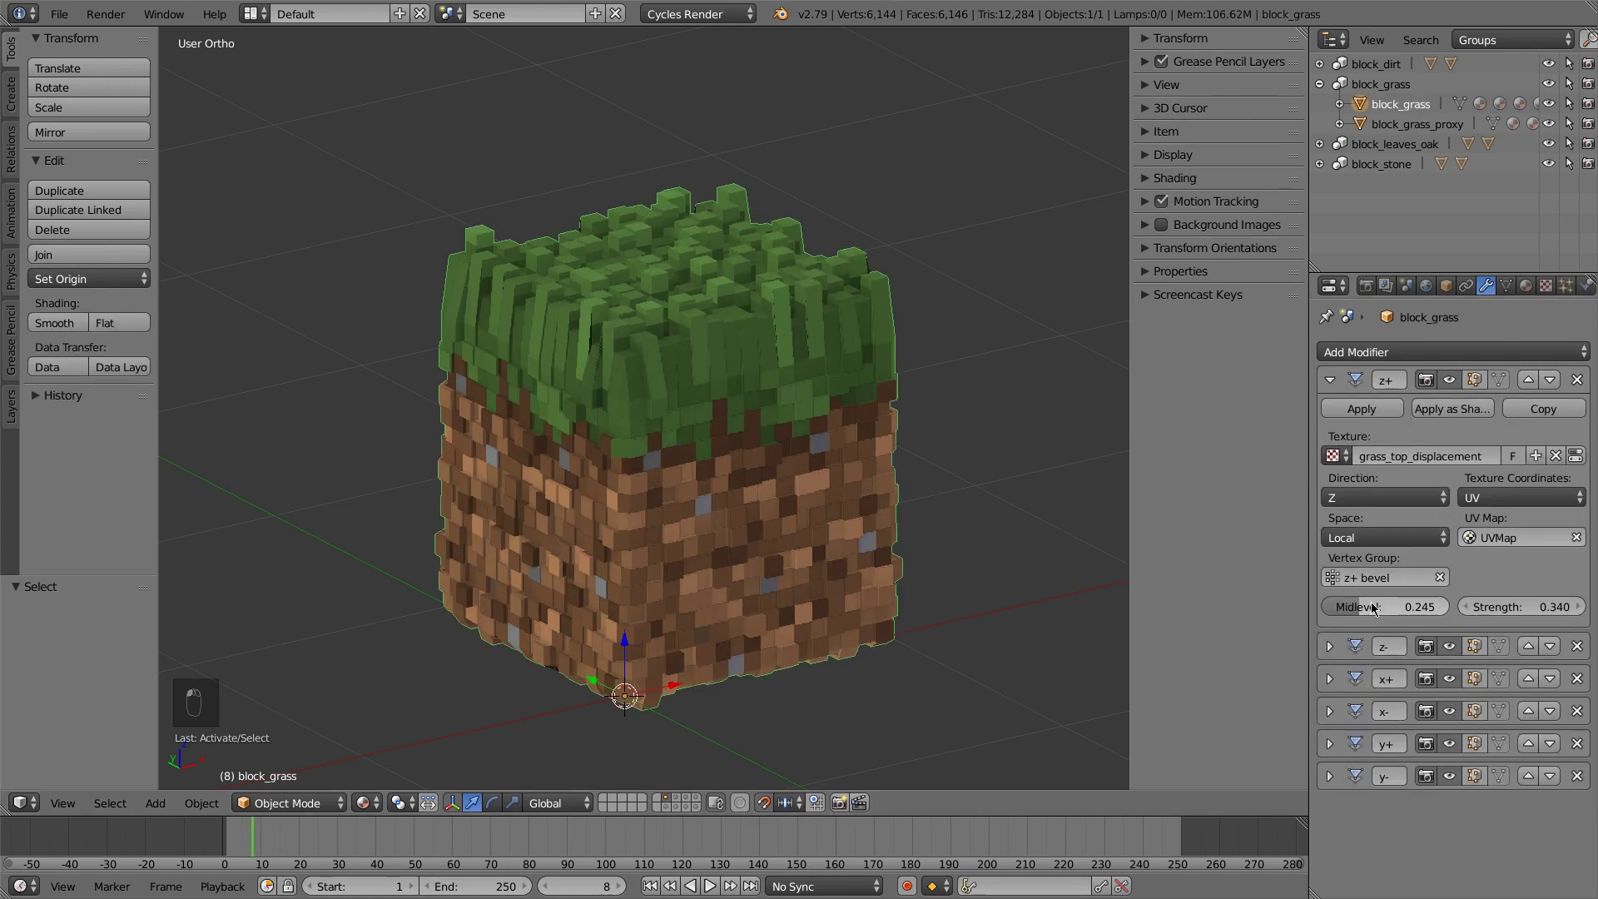
left_click(1516, 606)
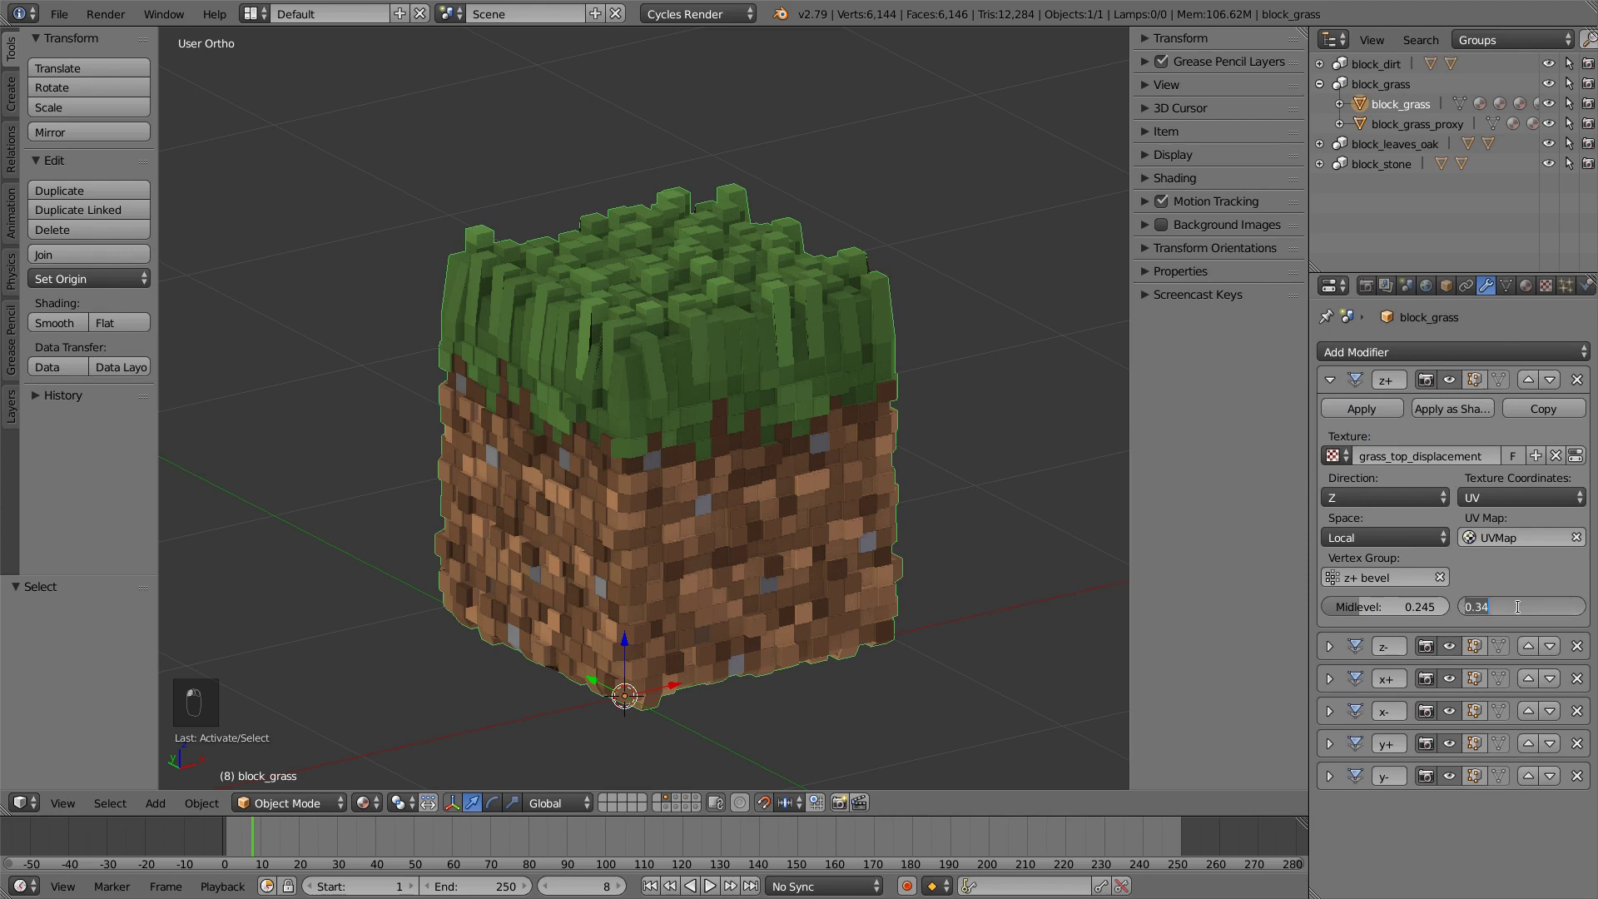
type("0.06")
key("Return")
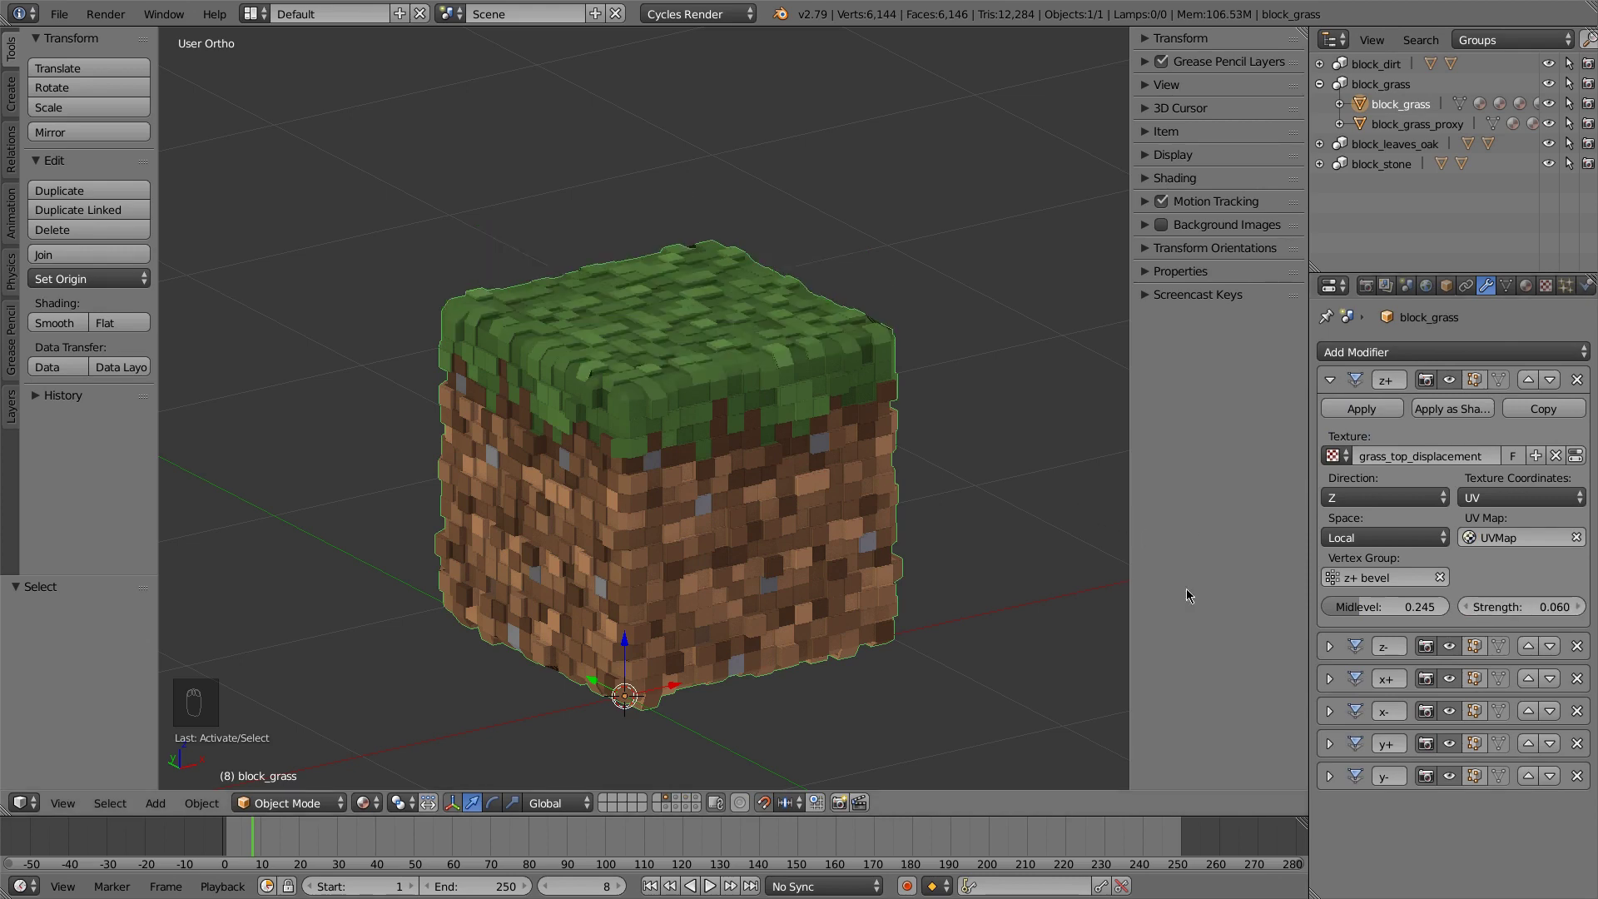
middle_click_drag(897, 455, 706, 495)
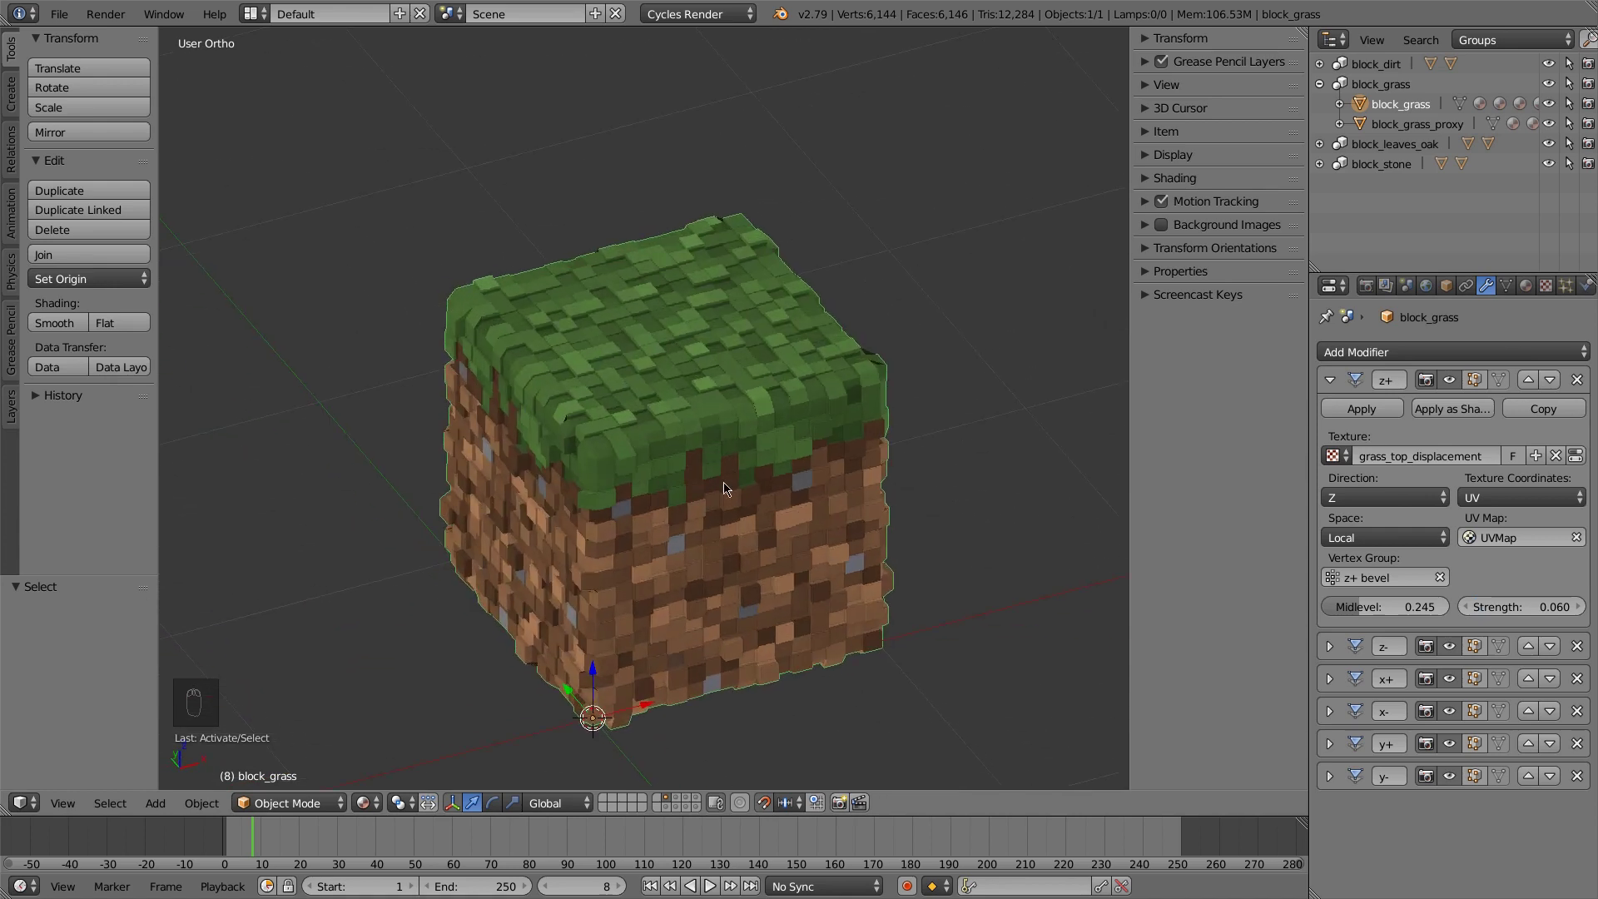
scroll(712, 444, "down", 1)
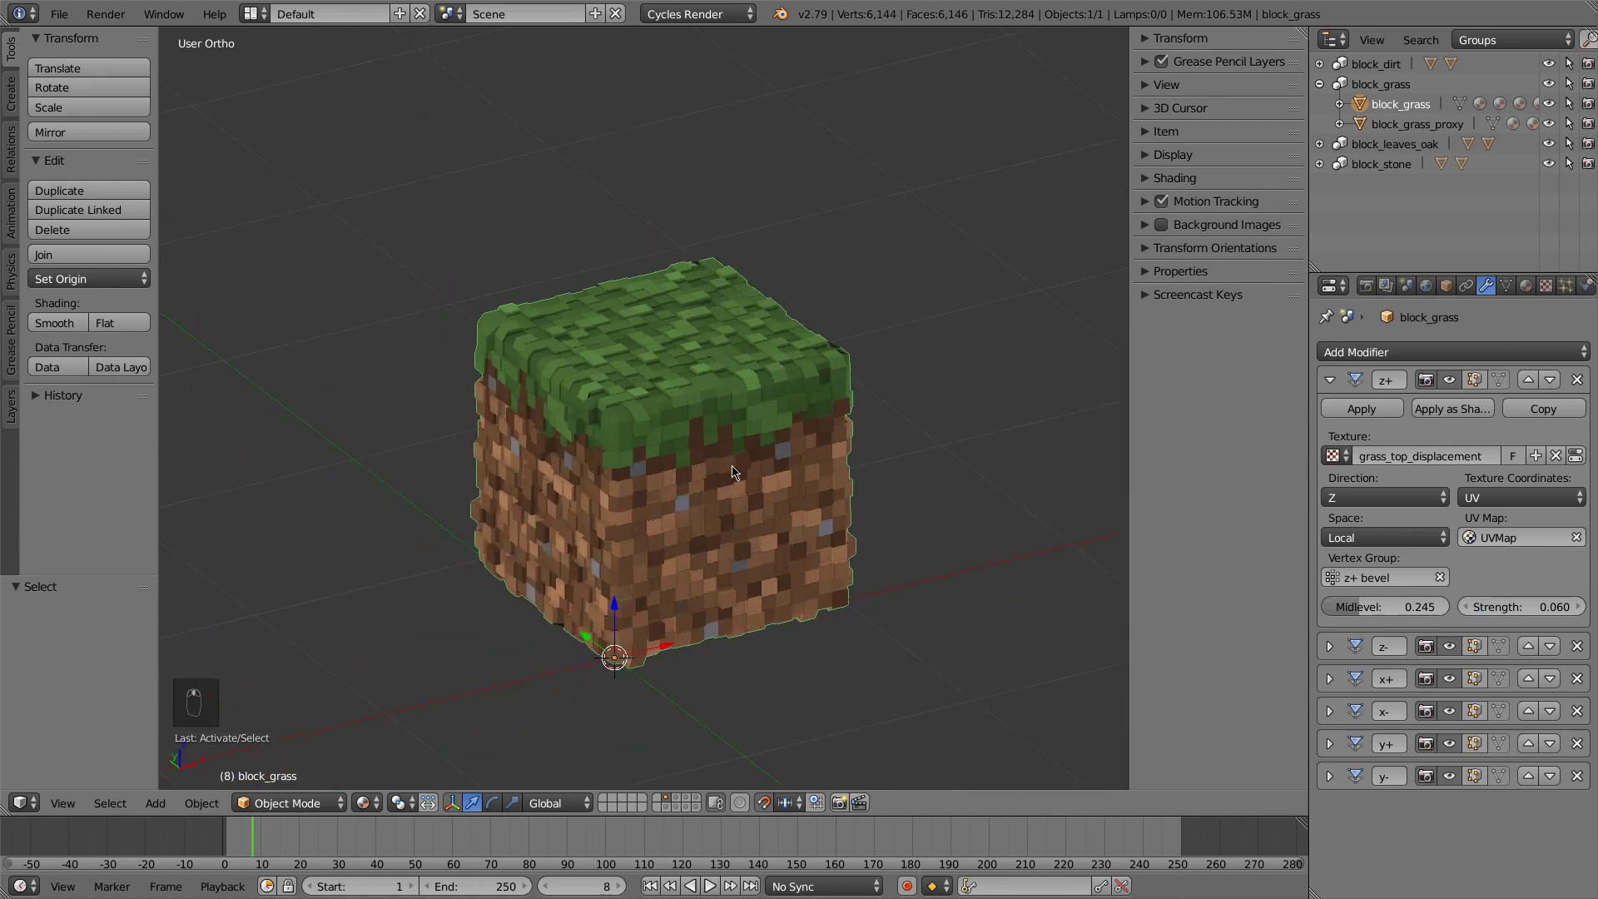
Assign the dirt_displacement texture to block_grass's z- displace modifier
left_click(1331, 386)
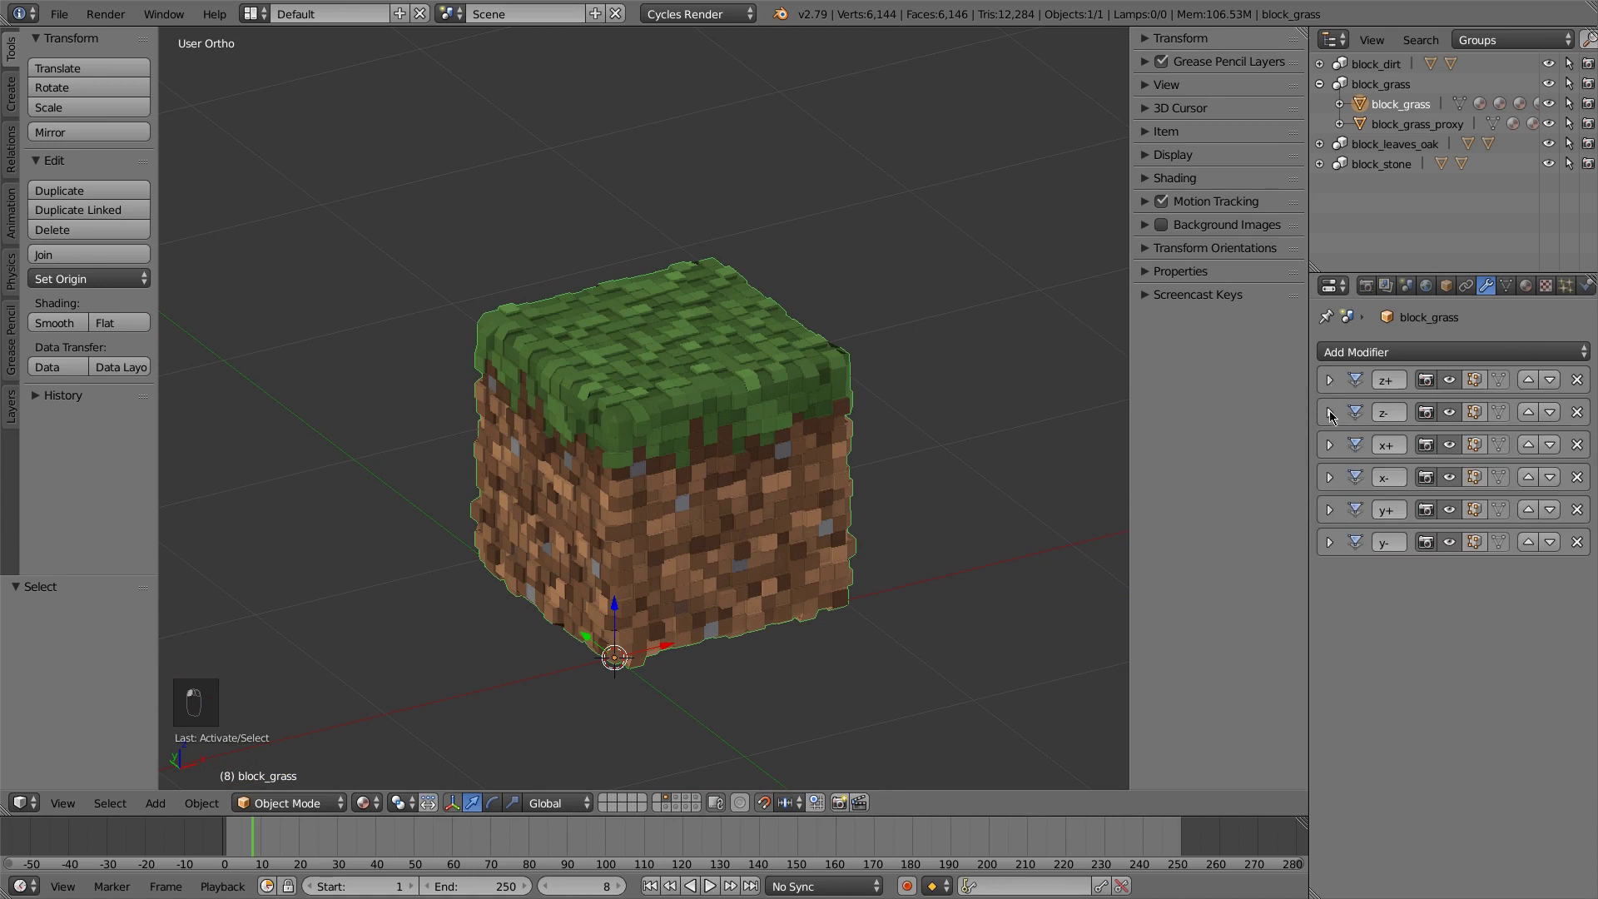
left_click(1329, 412)
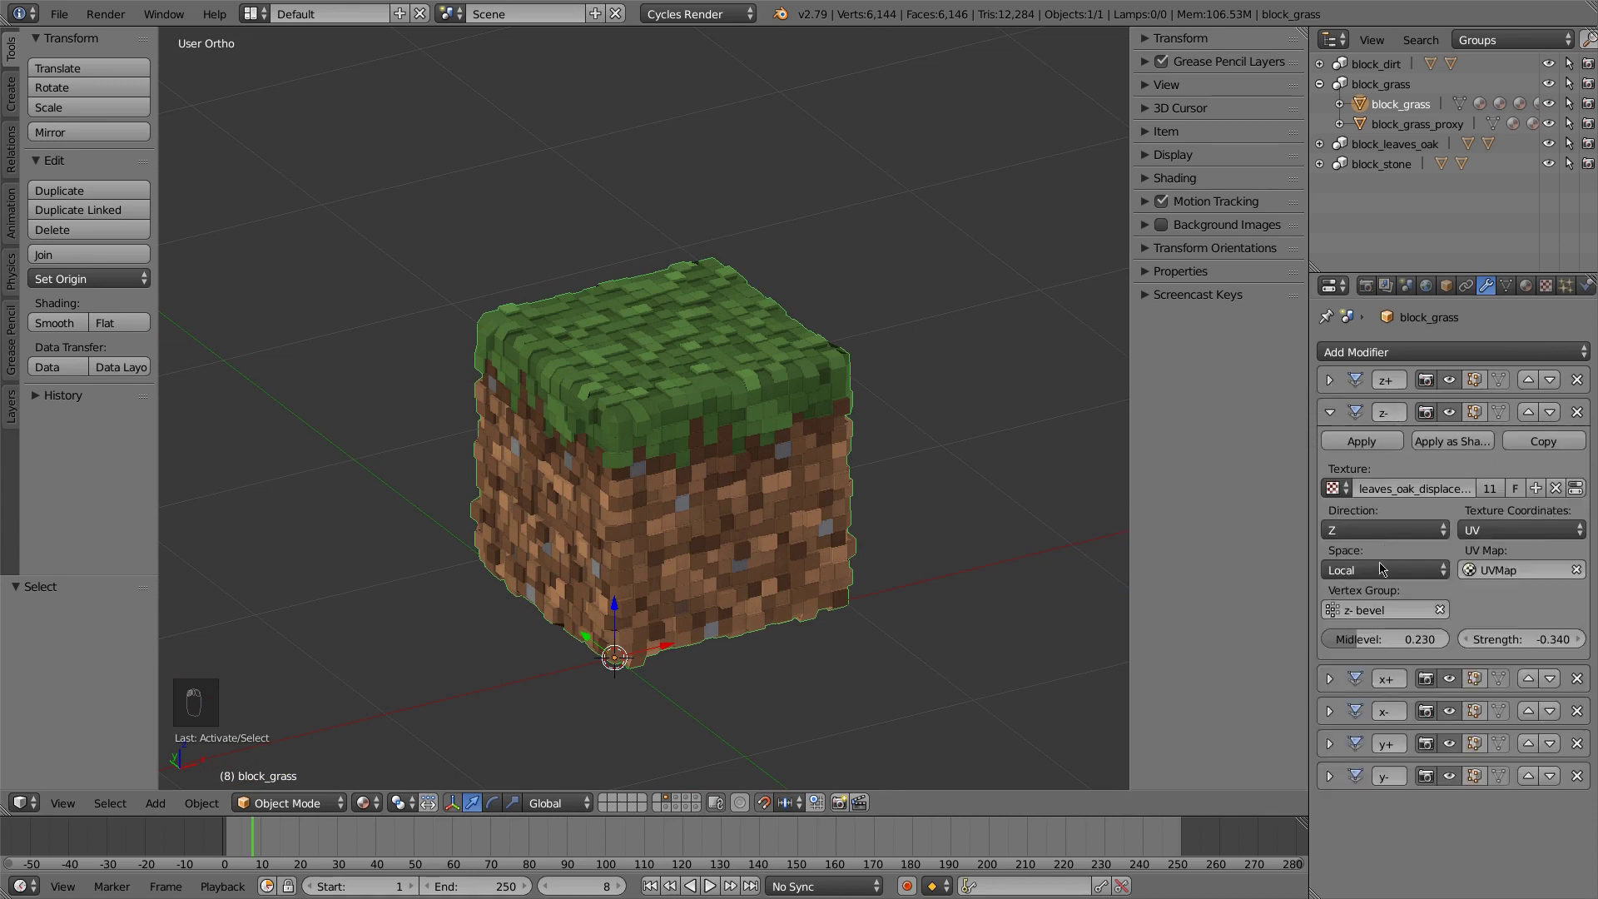
left_click(1342, 488)
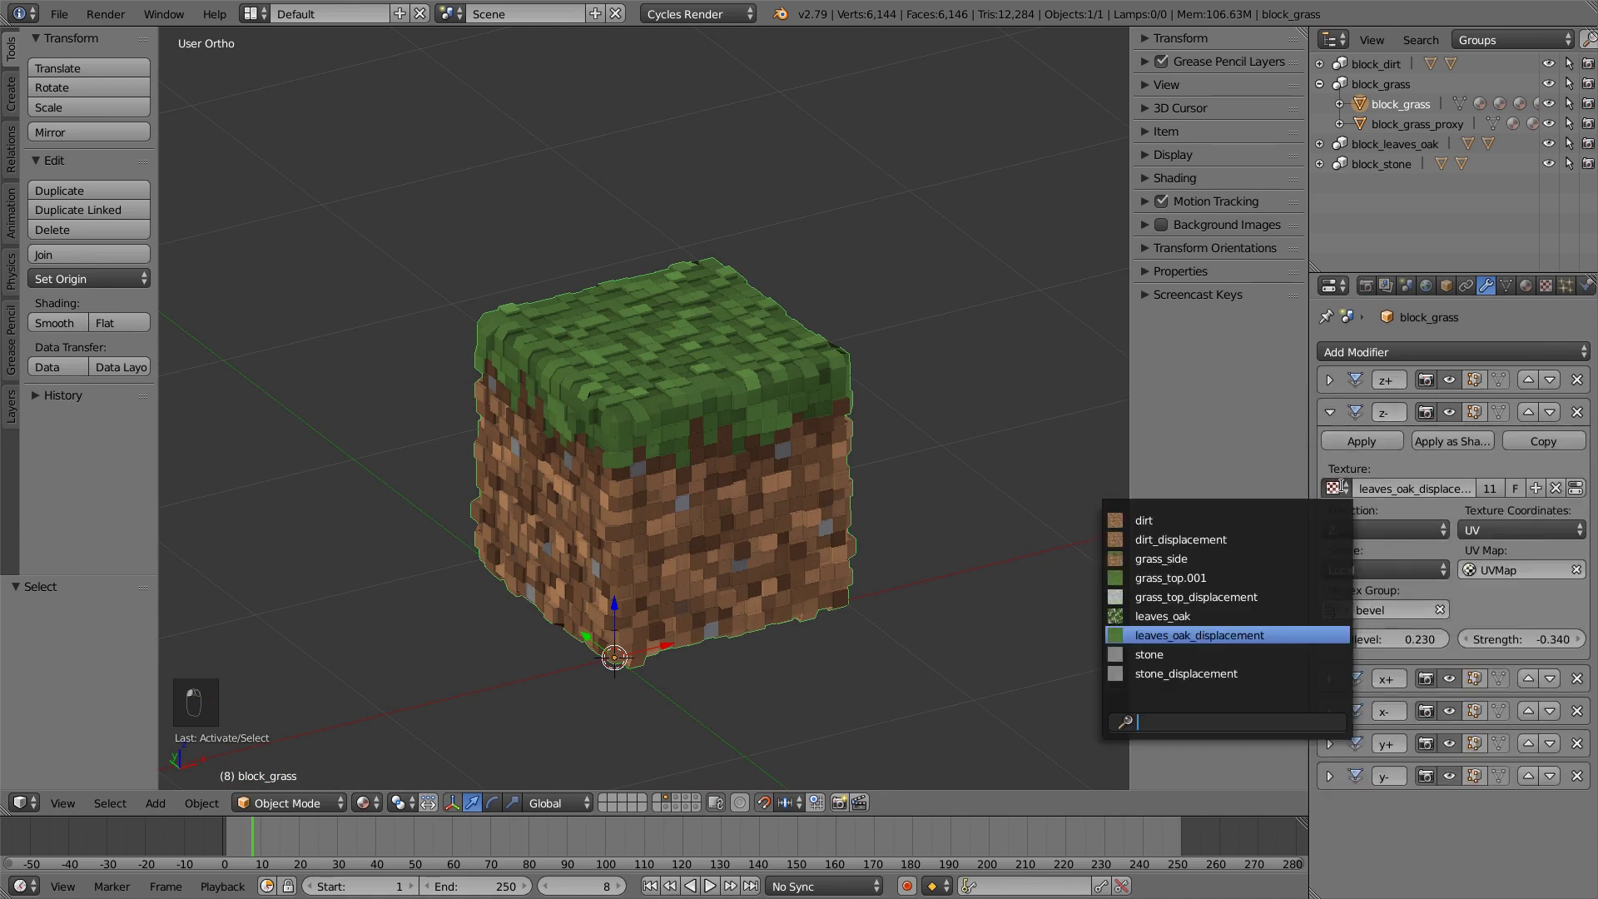
left_click(1167, 539)
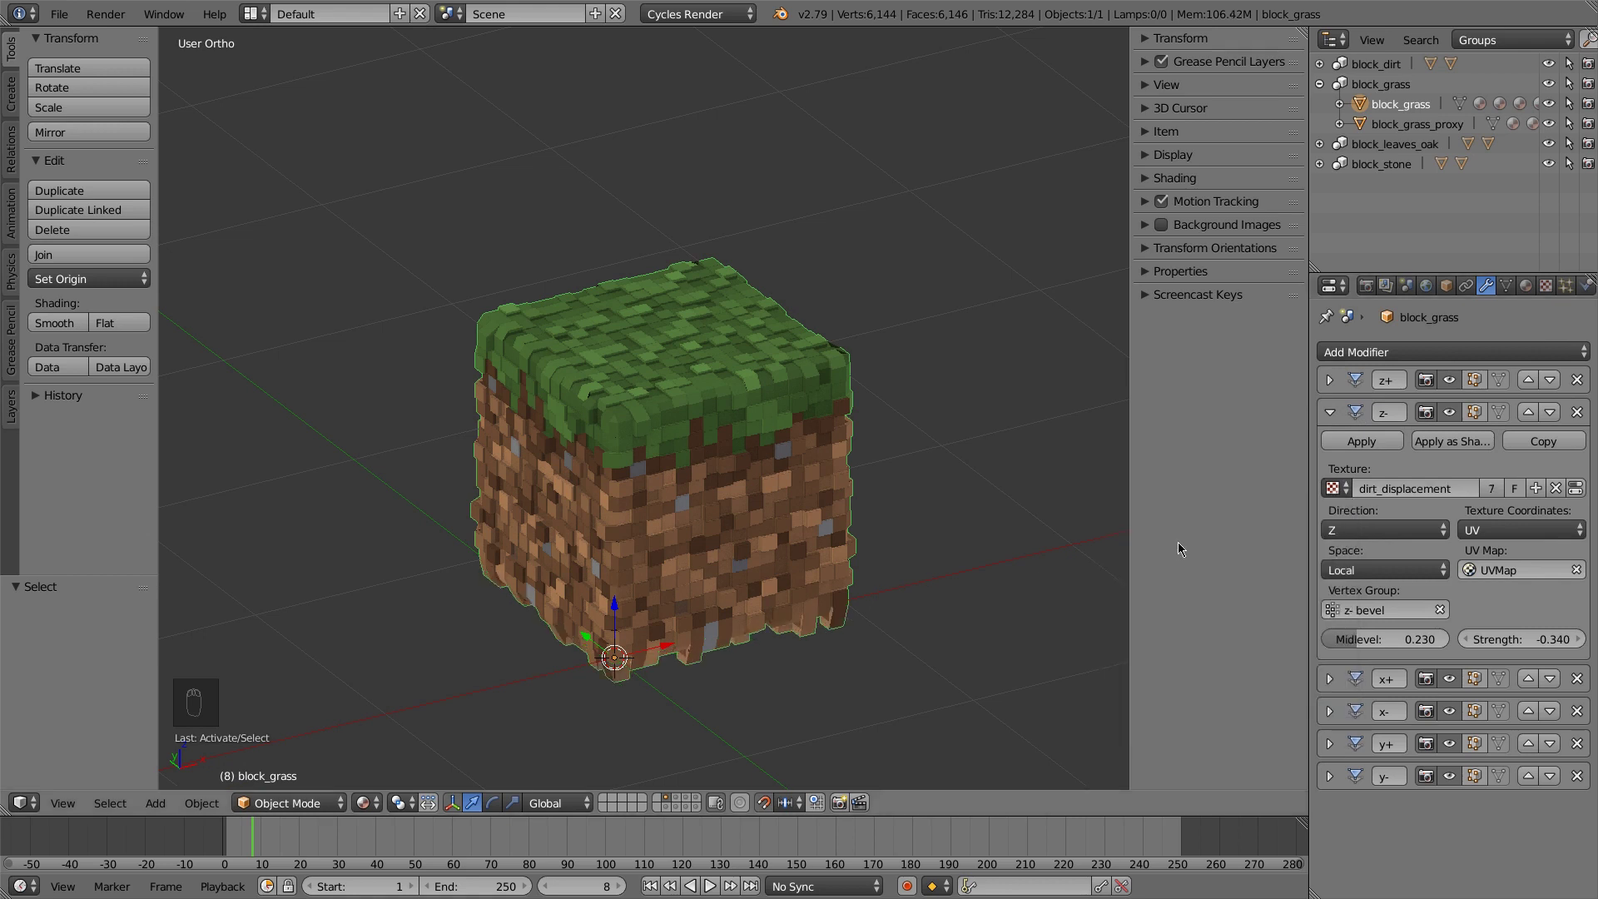
Set the z- modifier's Midlevel to 0.245 and Strength to -0.06, and inspect the block's underside
left_click(1429, 641)
type("0.245")
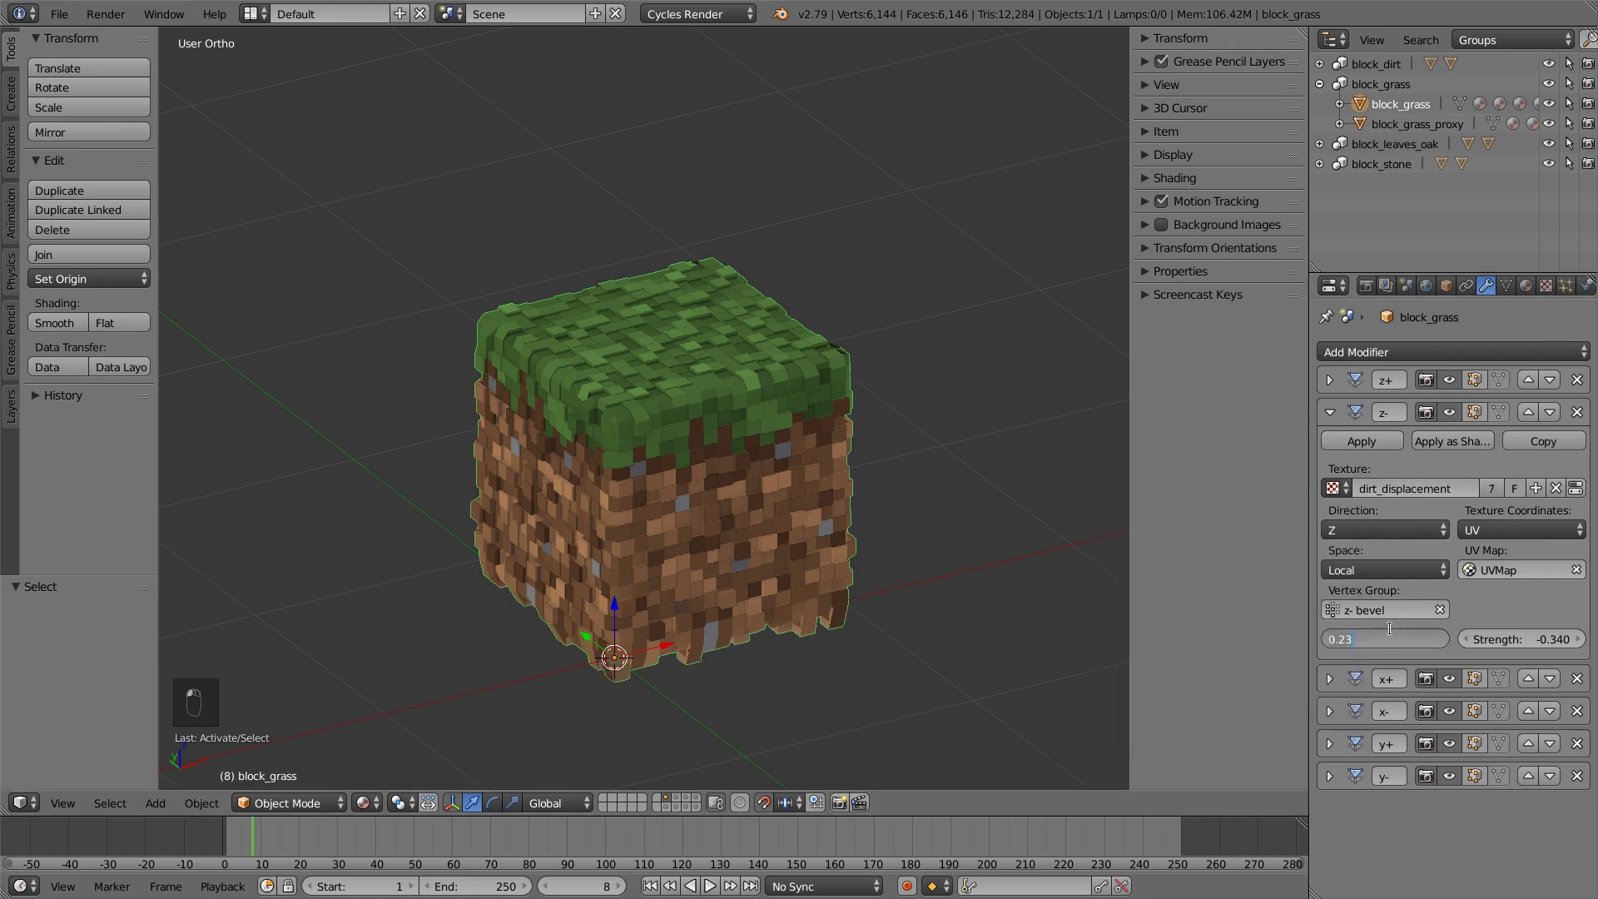
key("Return")
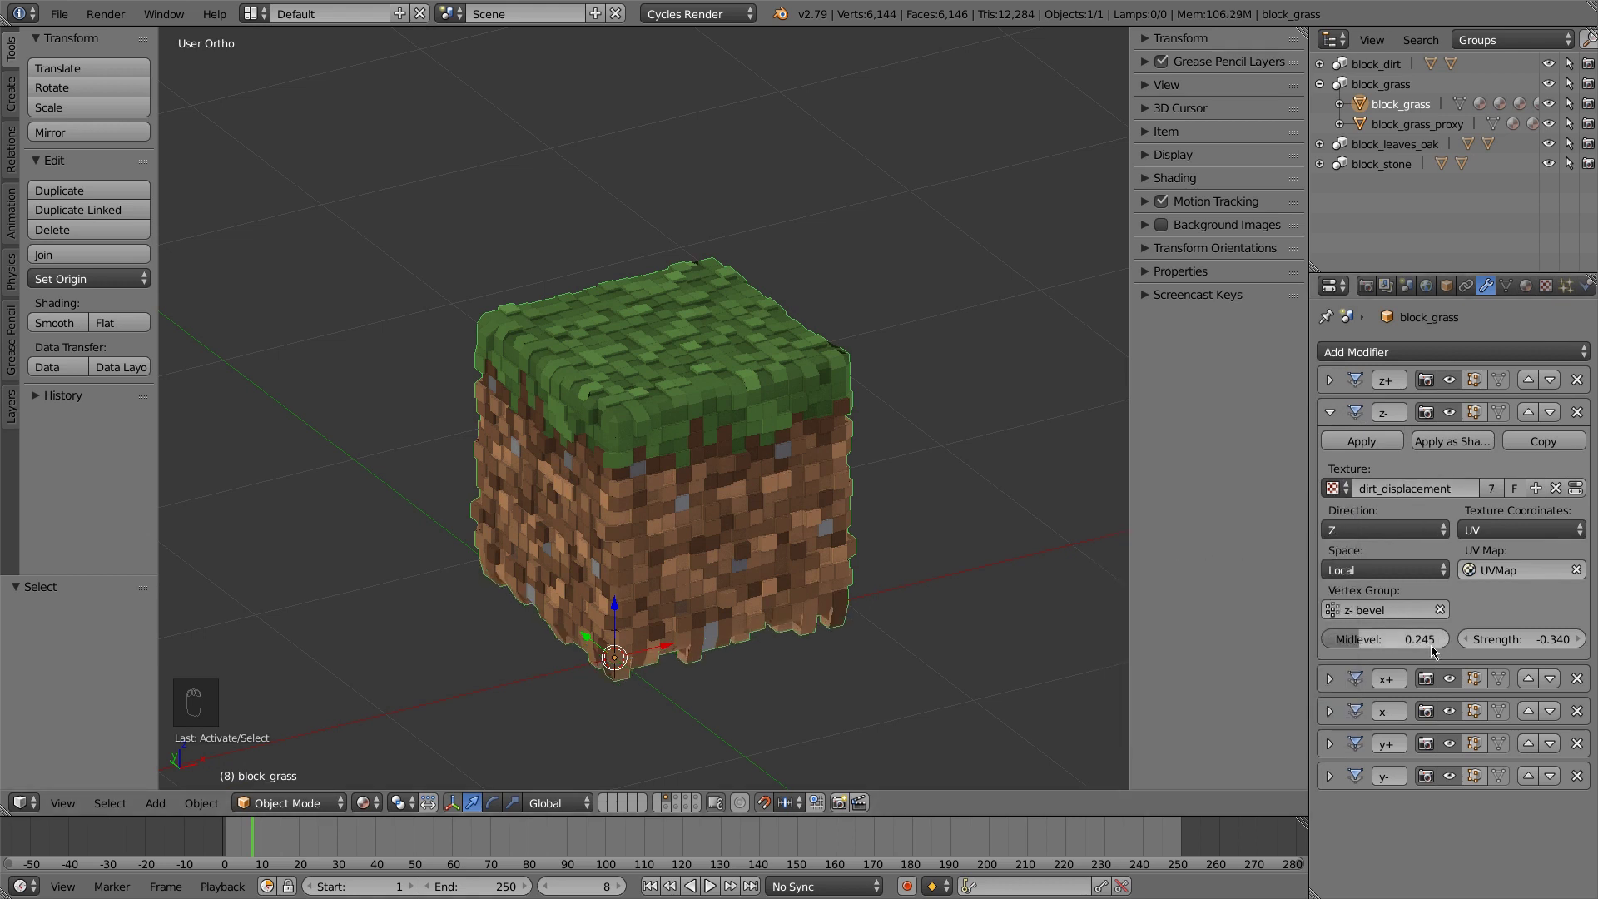
left_click(1518, 639)
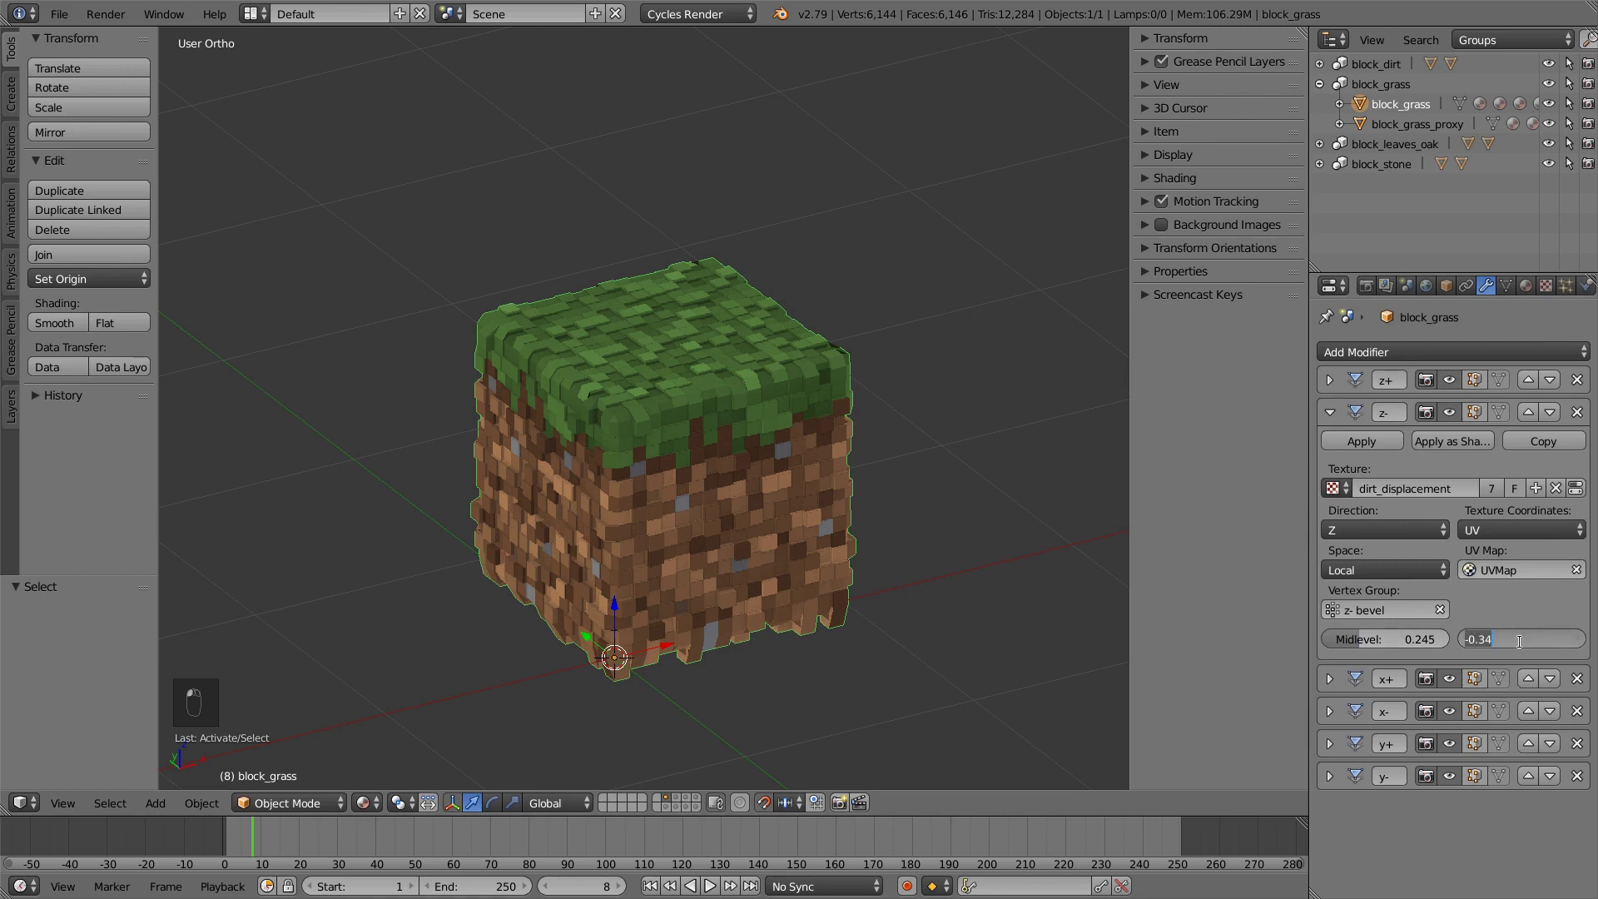
type("-0")
key("Return")
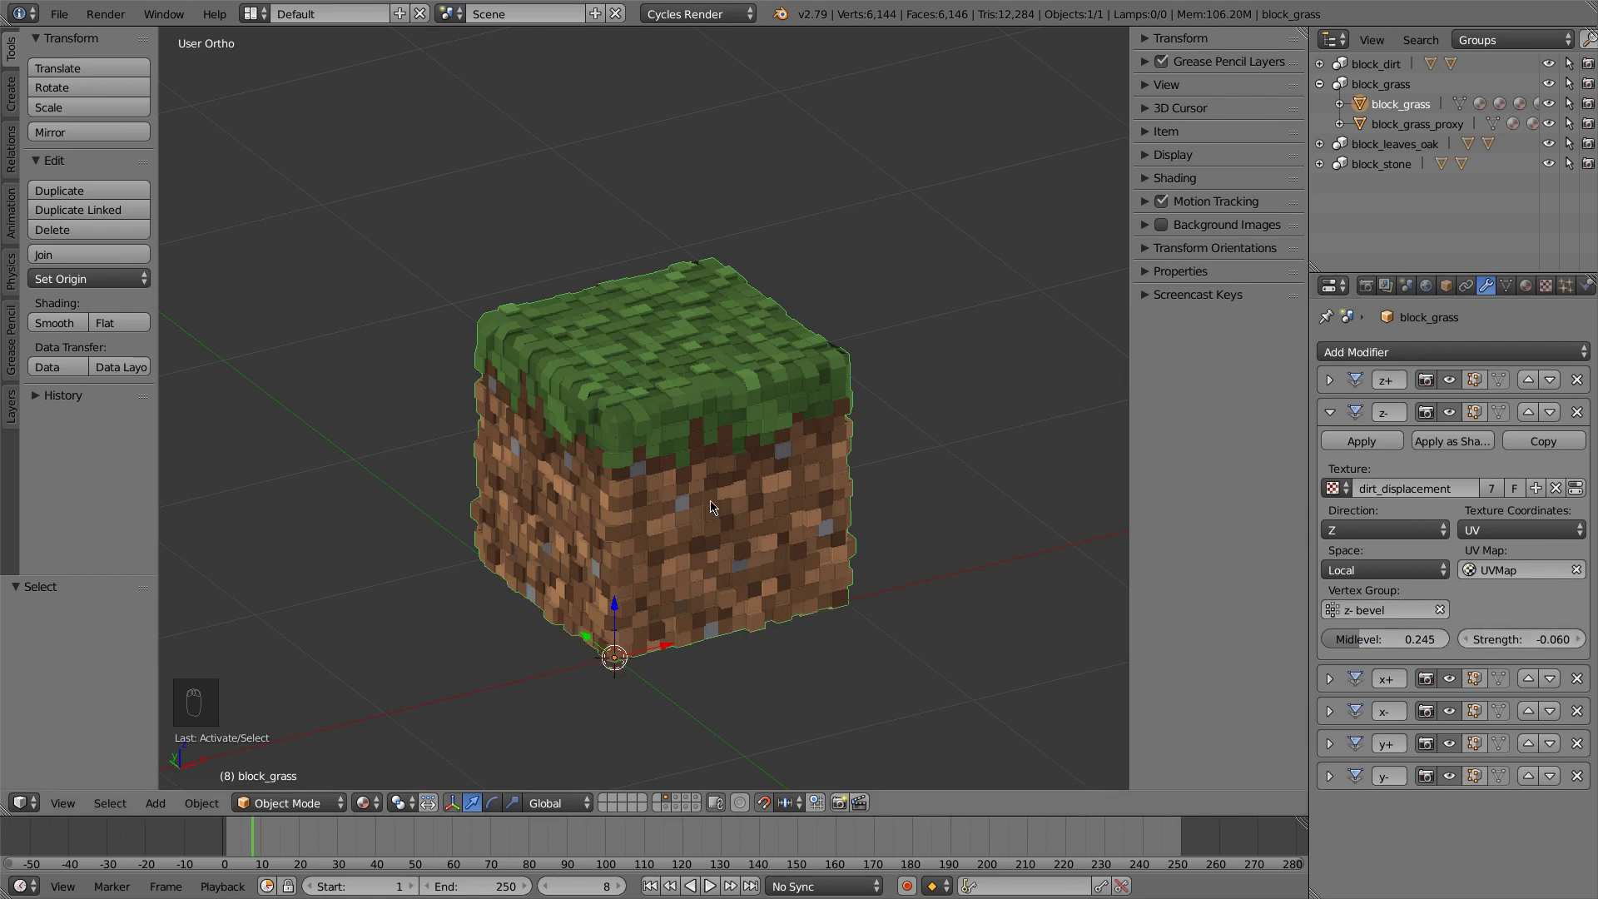
mouse_move(715, 466)
middle_mouse_down()
mouse_move(666, 419)
mouse_move(662, 442)
mouse_move(696, 461)
middle_mouse_up()
scroll(686, 556, "up", 6)
middle_click_drag(683, 624, 701, 537)
scroll(727, 639, "down", 3)
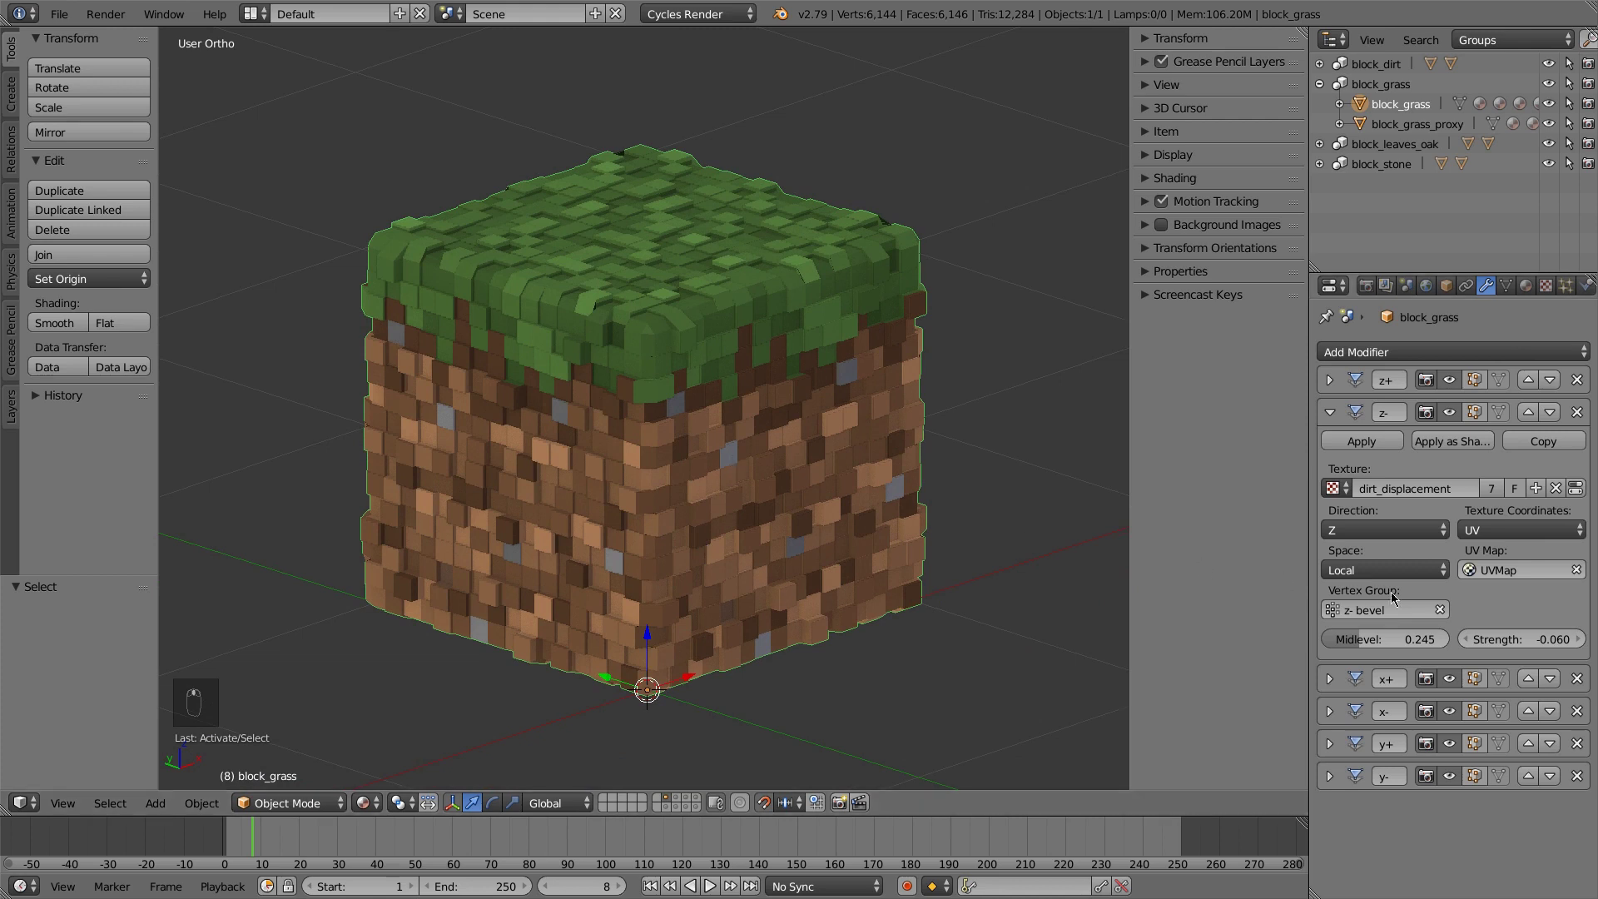
Assign grass_side to the x+ displace modifier, make it a single-user copy and rename it grass_side_displacement
left_click(1328, 413)
left_click(1329, 445)
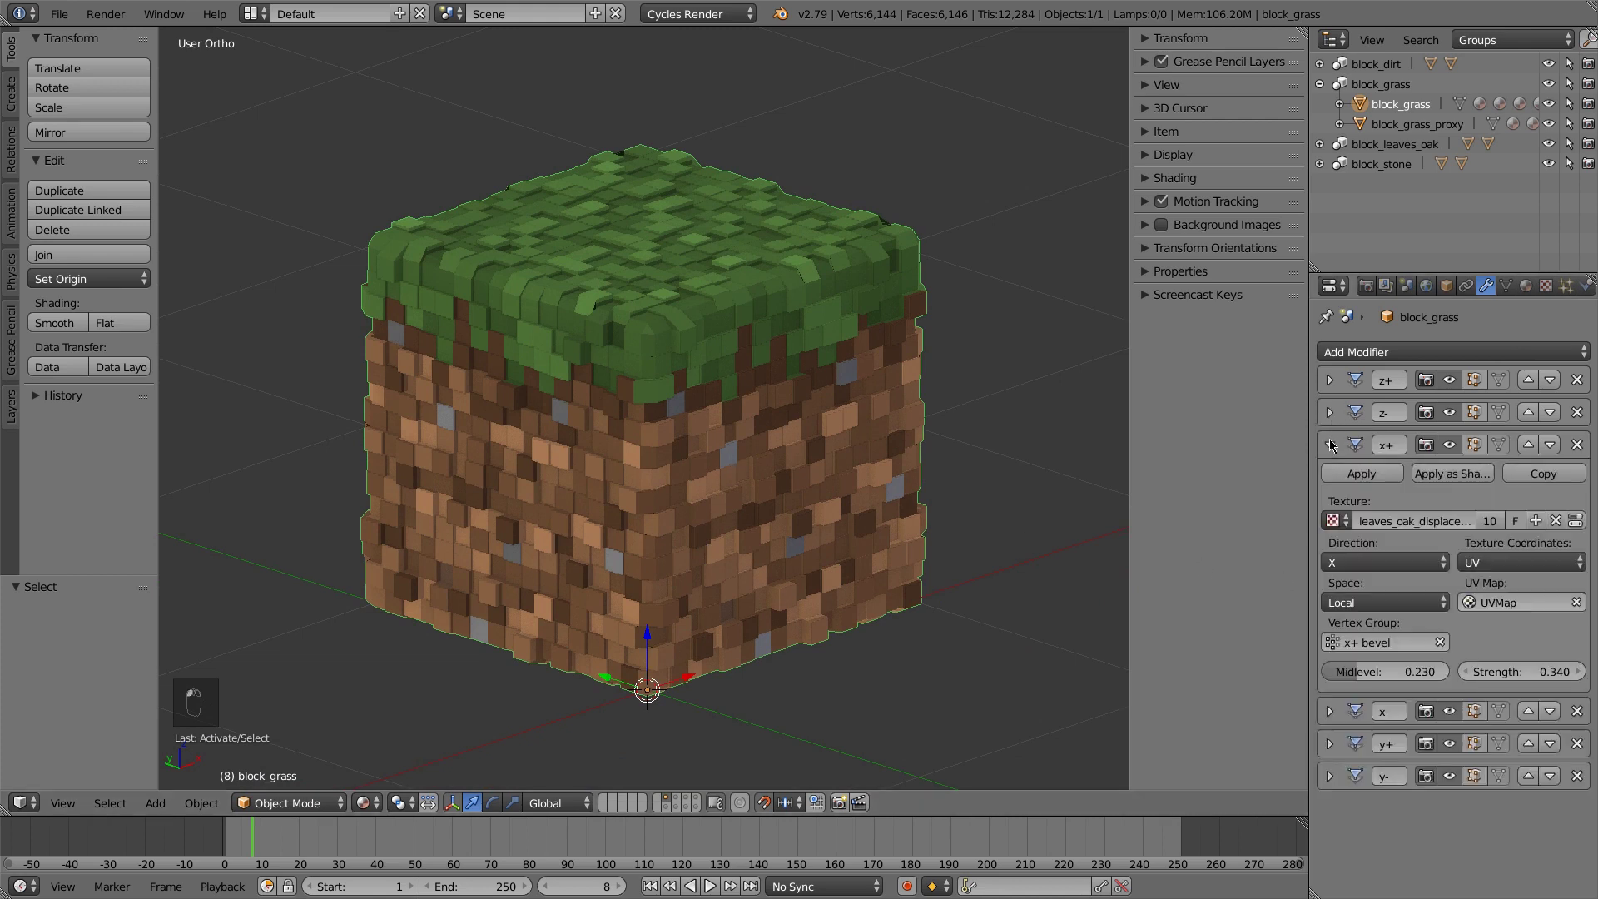
left_click(1345, 521)
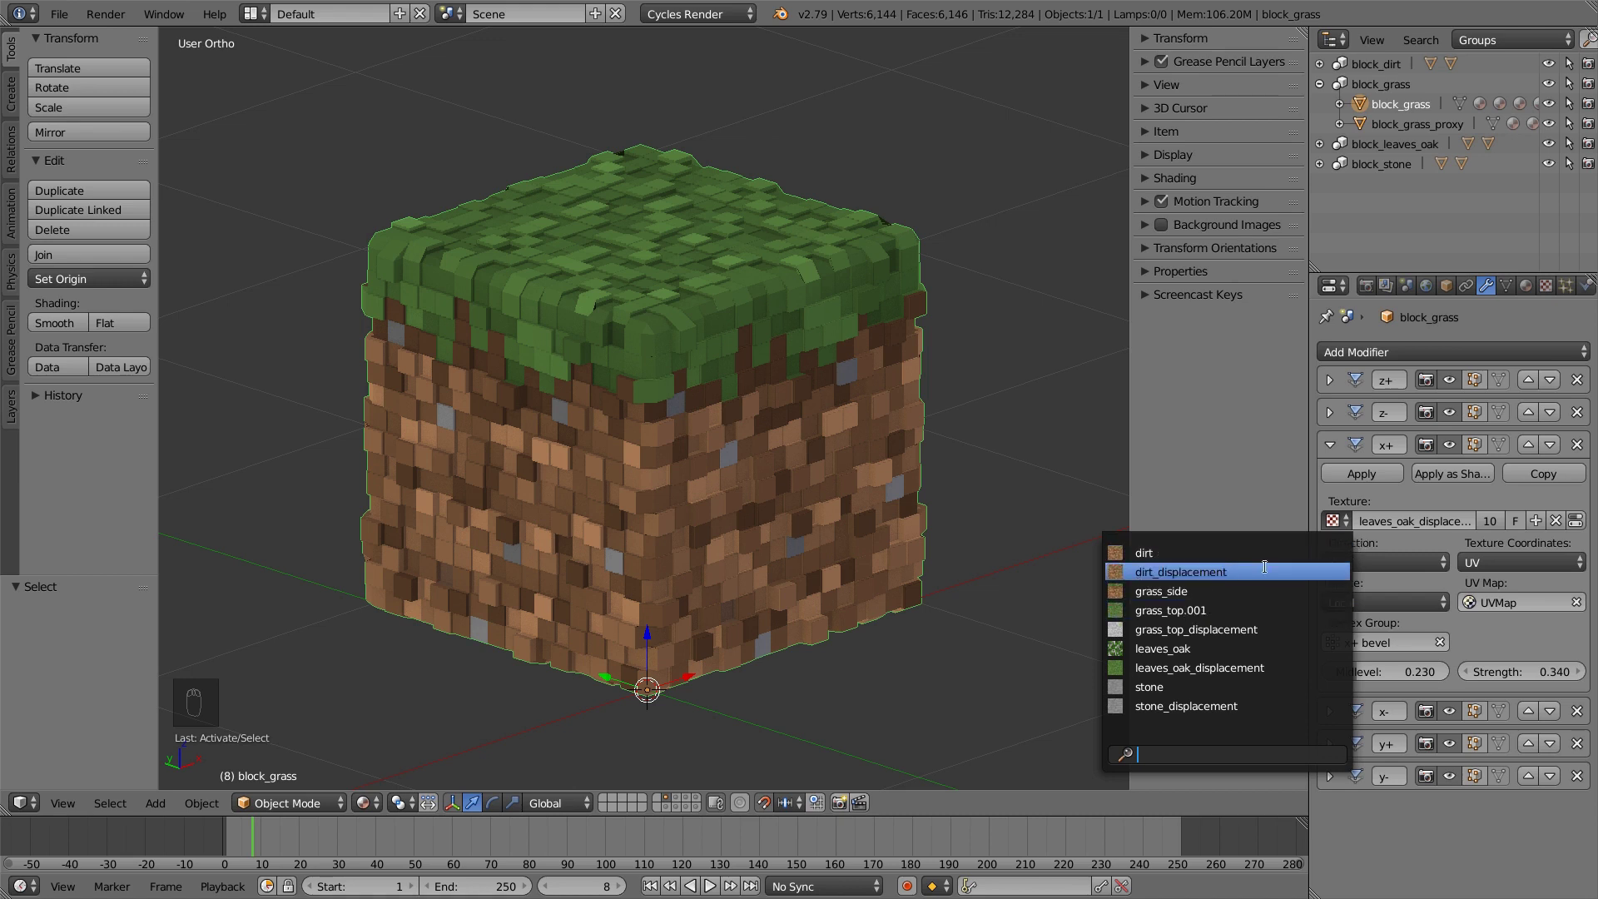
left_click(1196, 591)
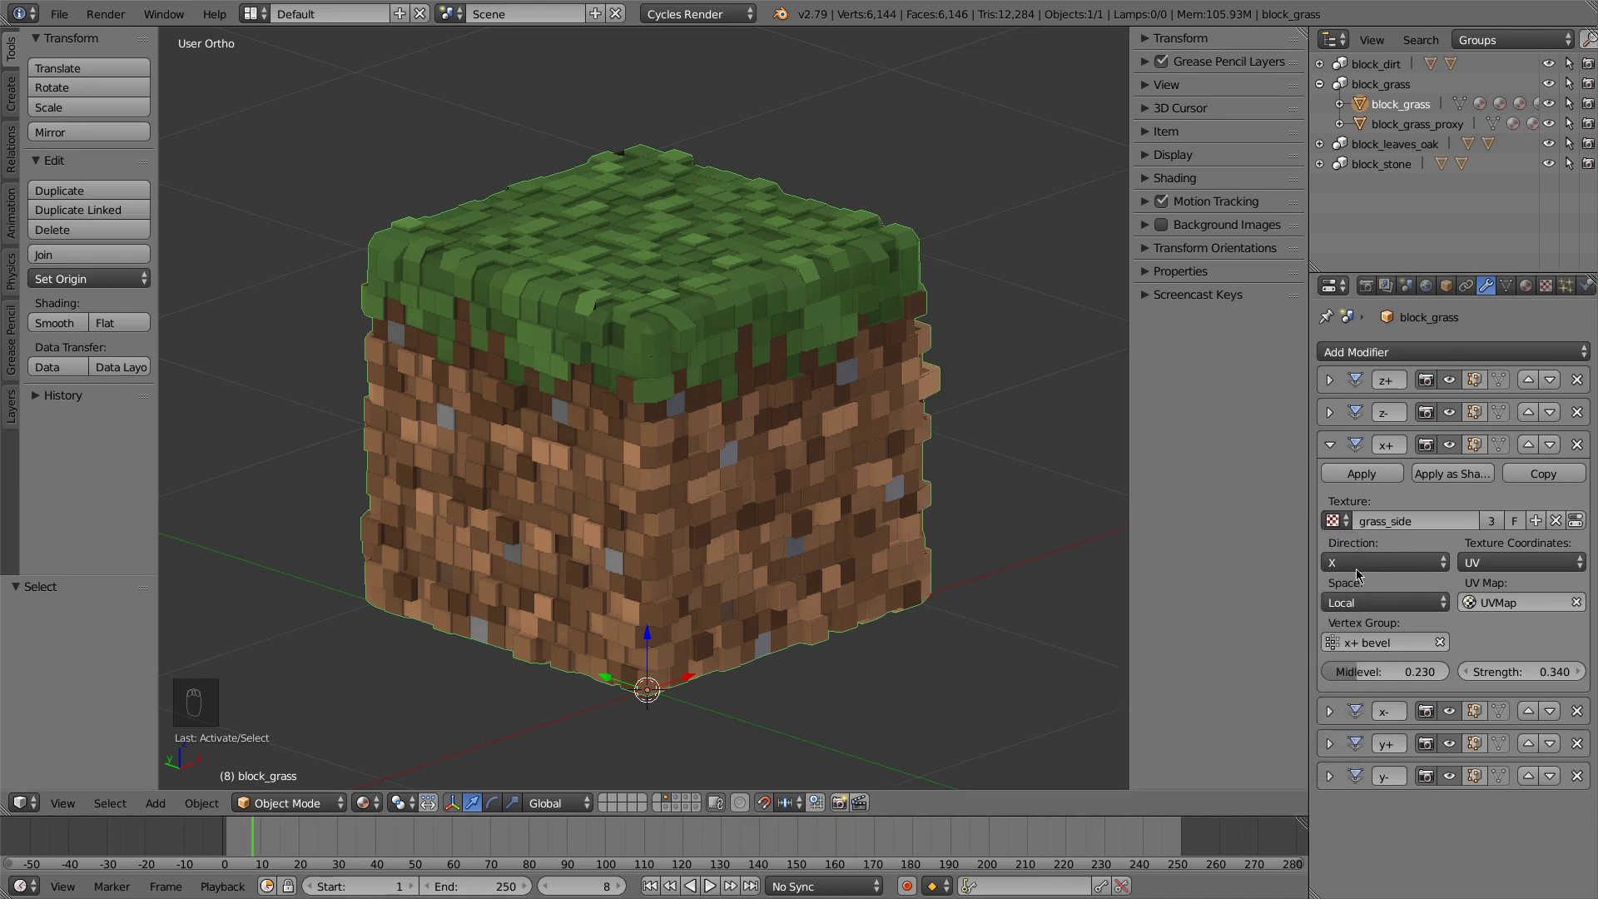
left_click(1494, 521)
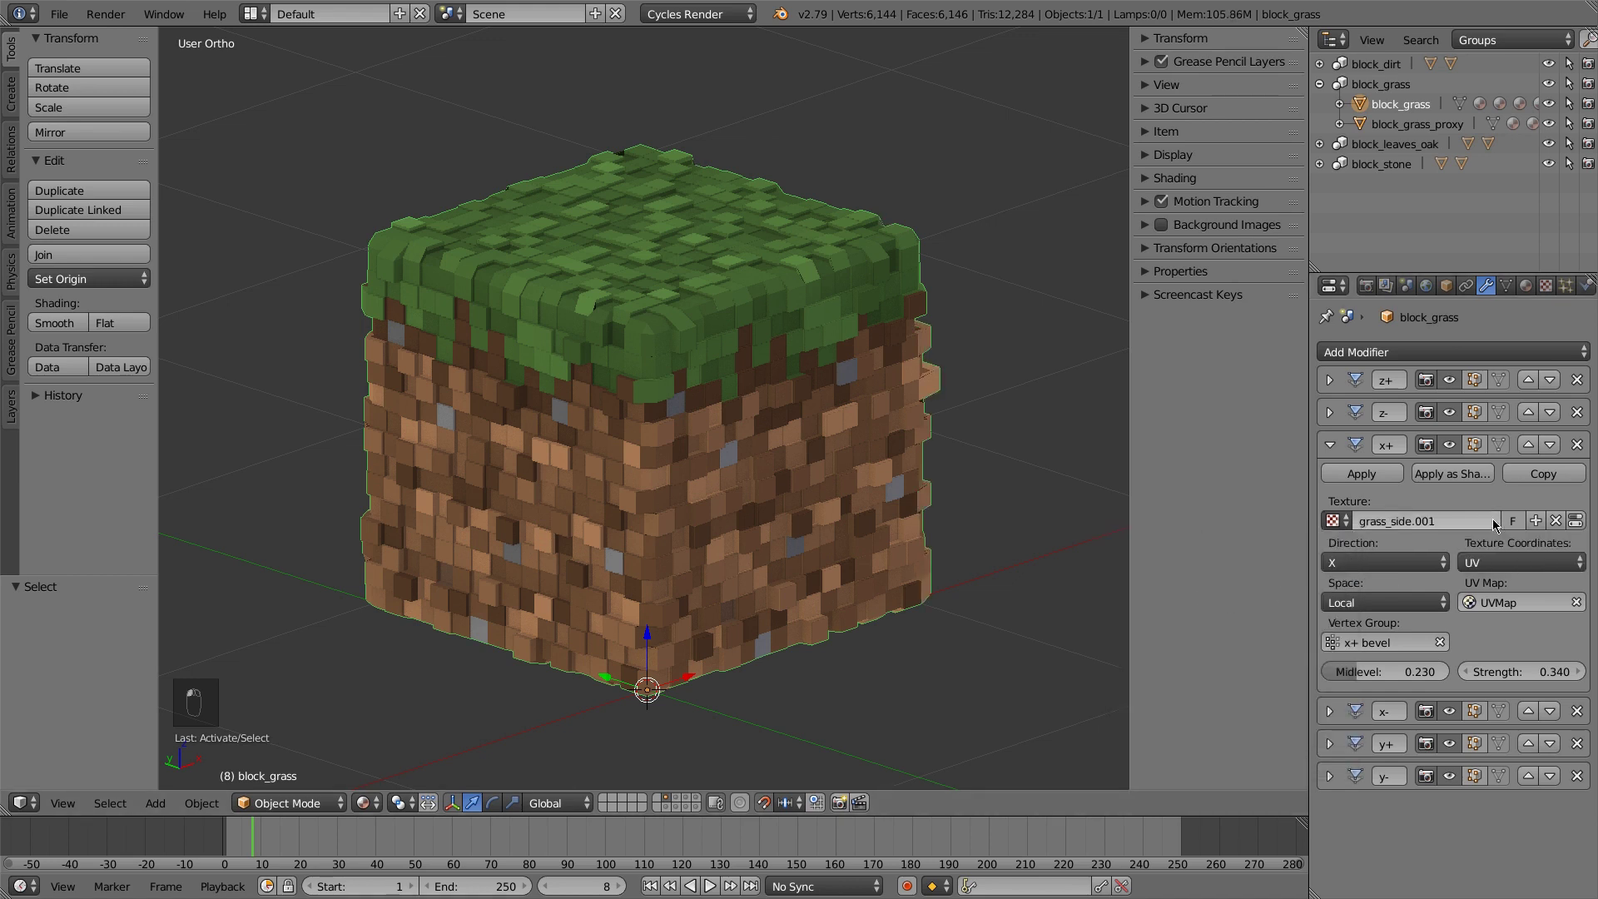
left_click(1423, 521)
left_click_drag(1412, 521, 1471, 519)
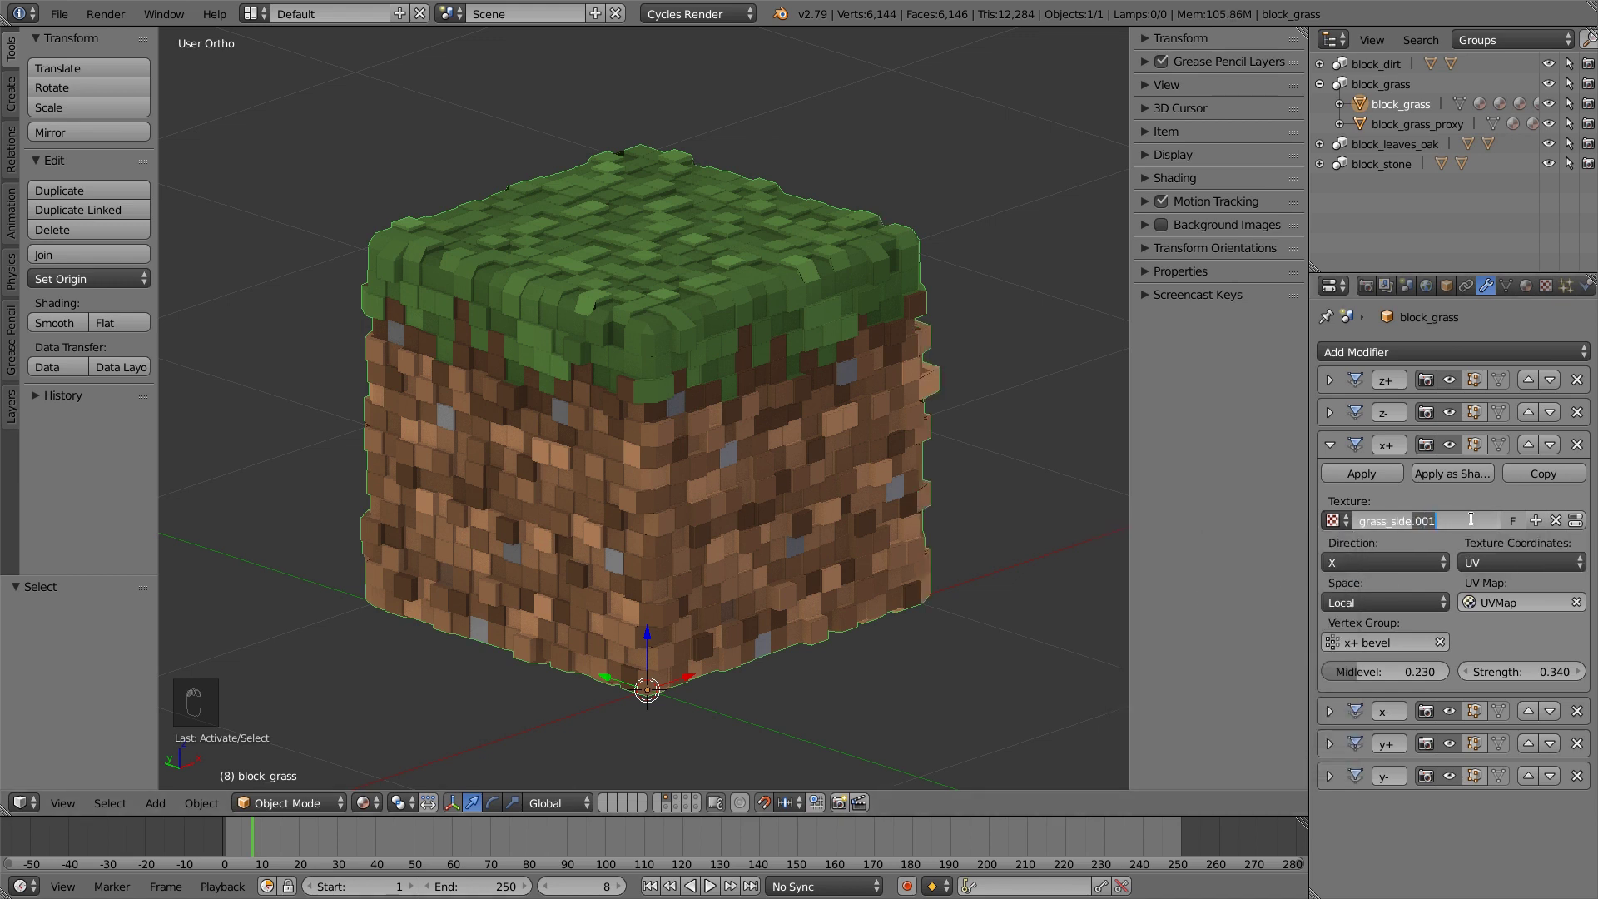
type("_displacement")
key("Return")
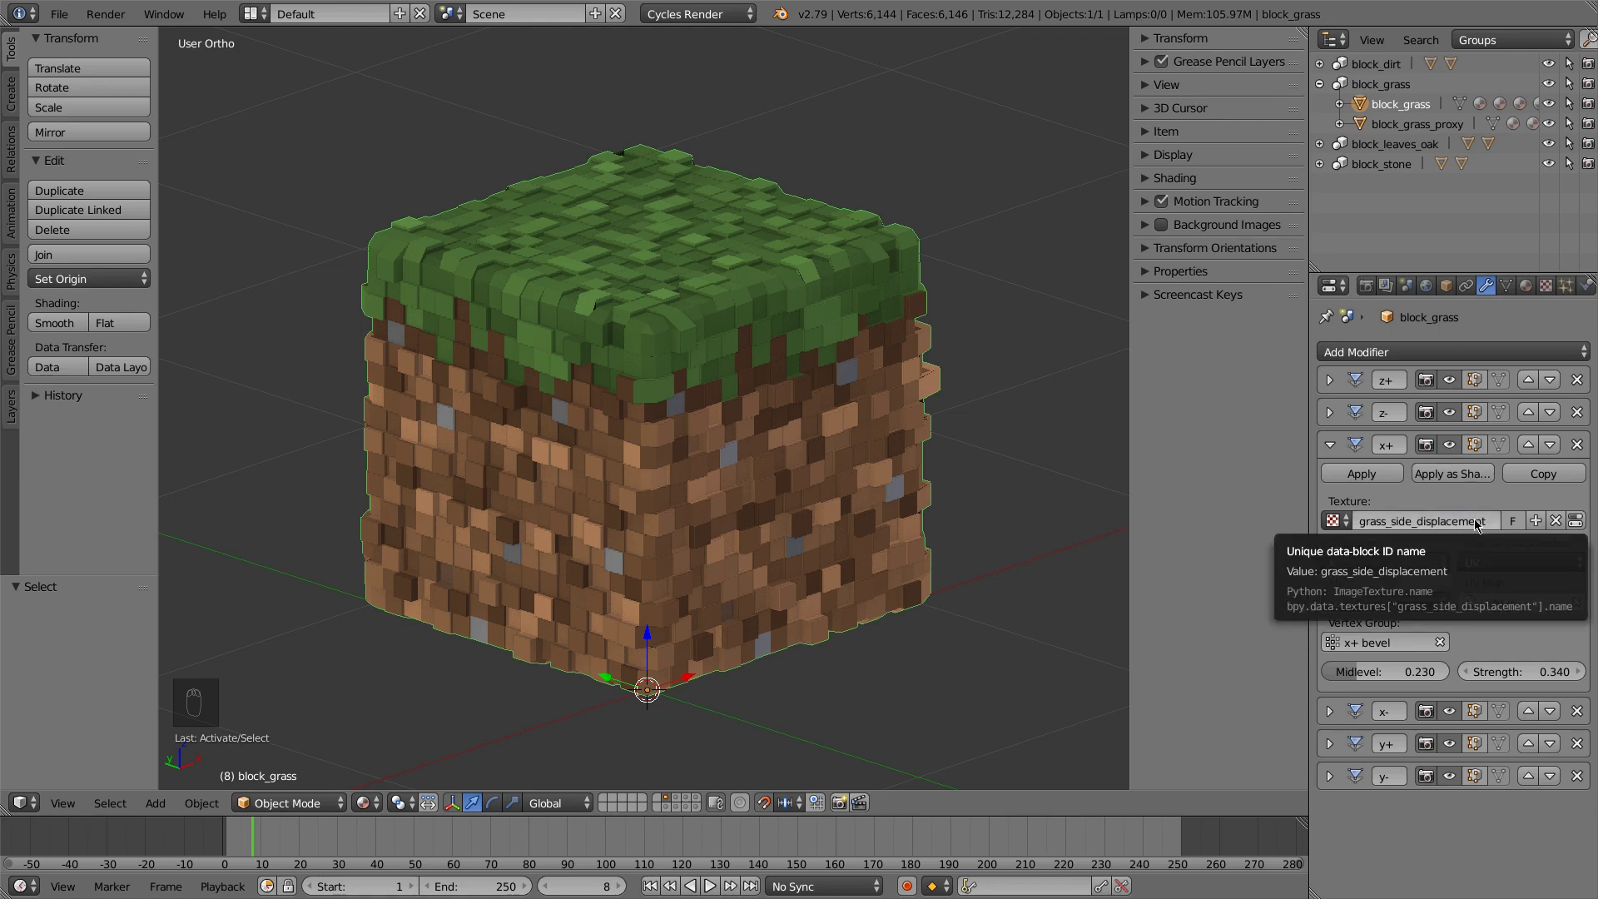
Set the x+ modifier's Midlevel to 0.245 and Strength to 0.06
middle_click_drag(1022, 441, 803, 462)
left_click(1389, 671)
key("BackSpace")
type("45")
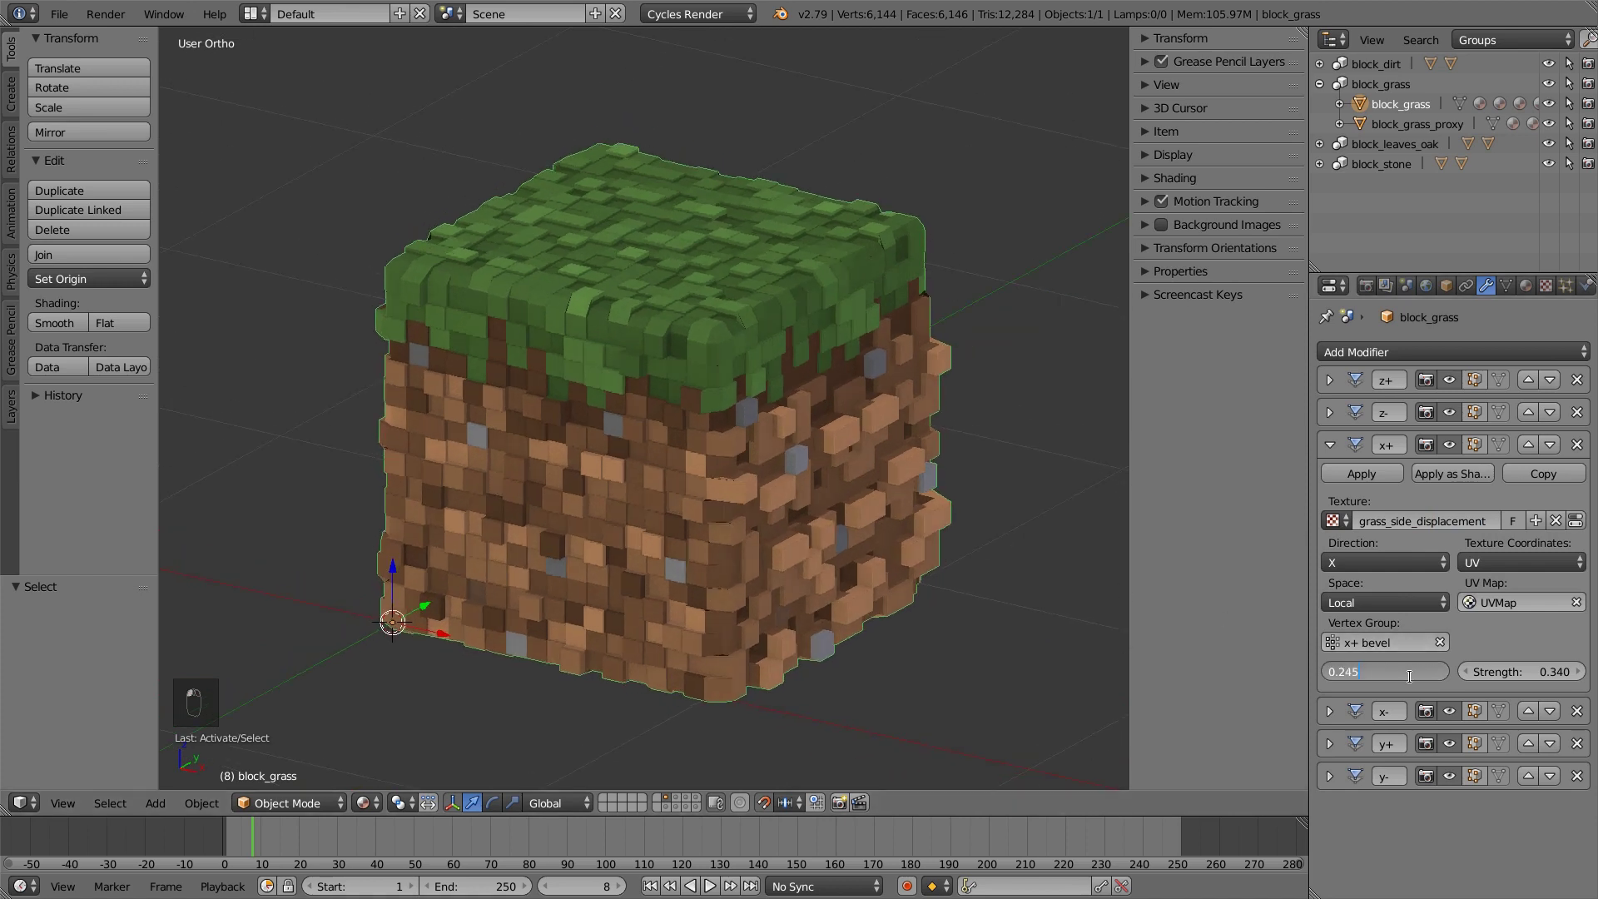
key("Tab")
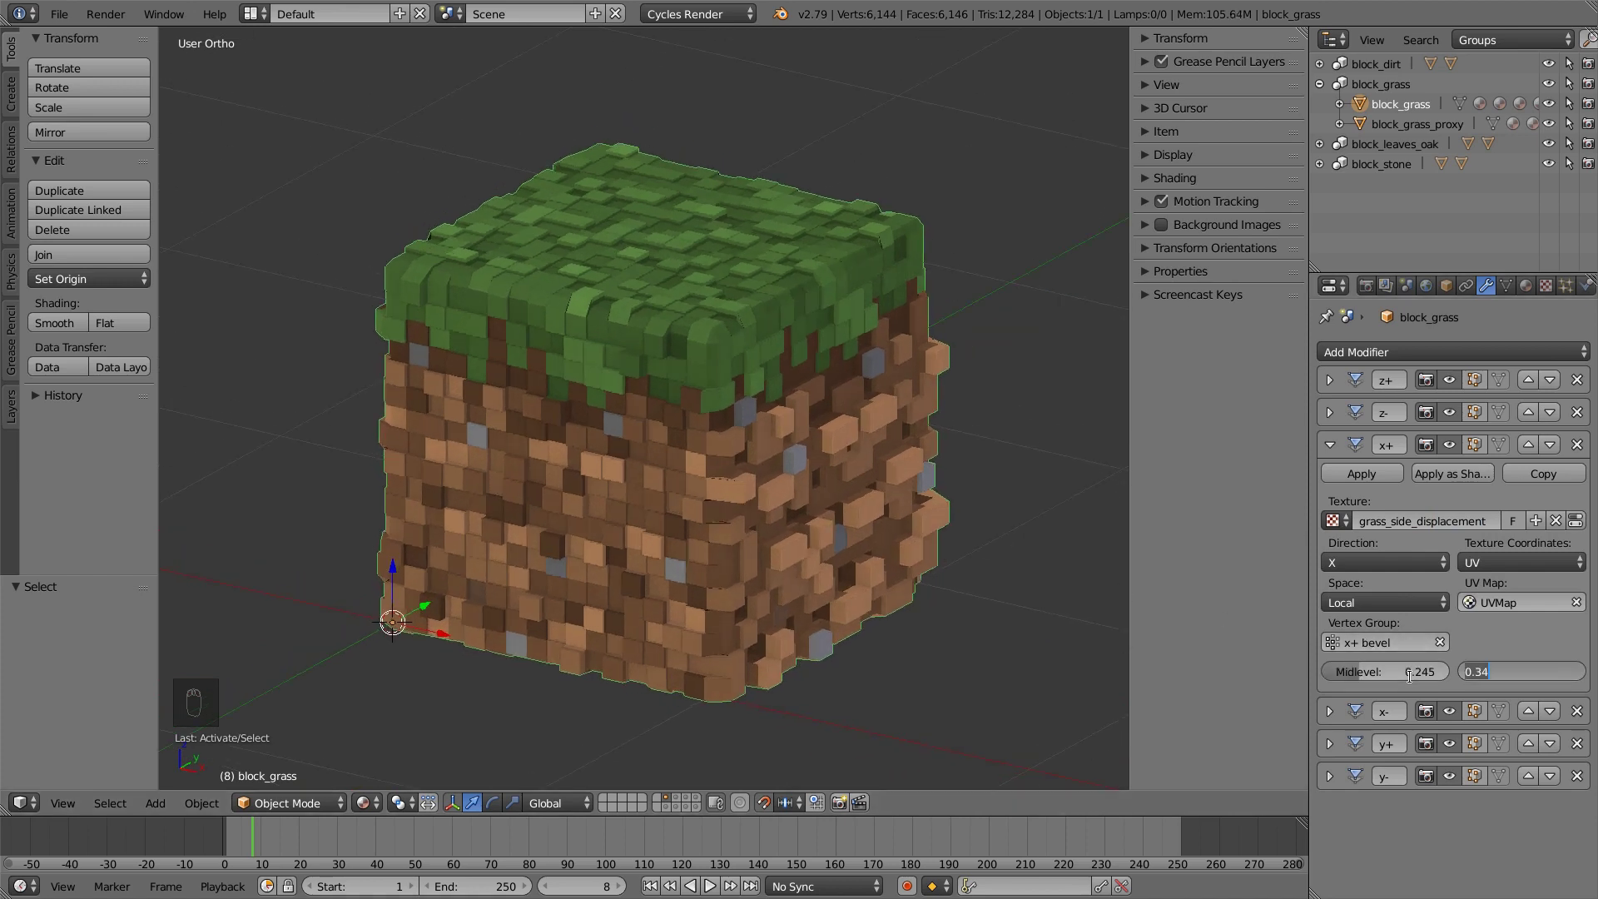
type("0.06")
key("Return")
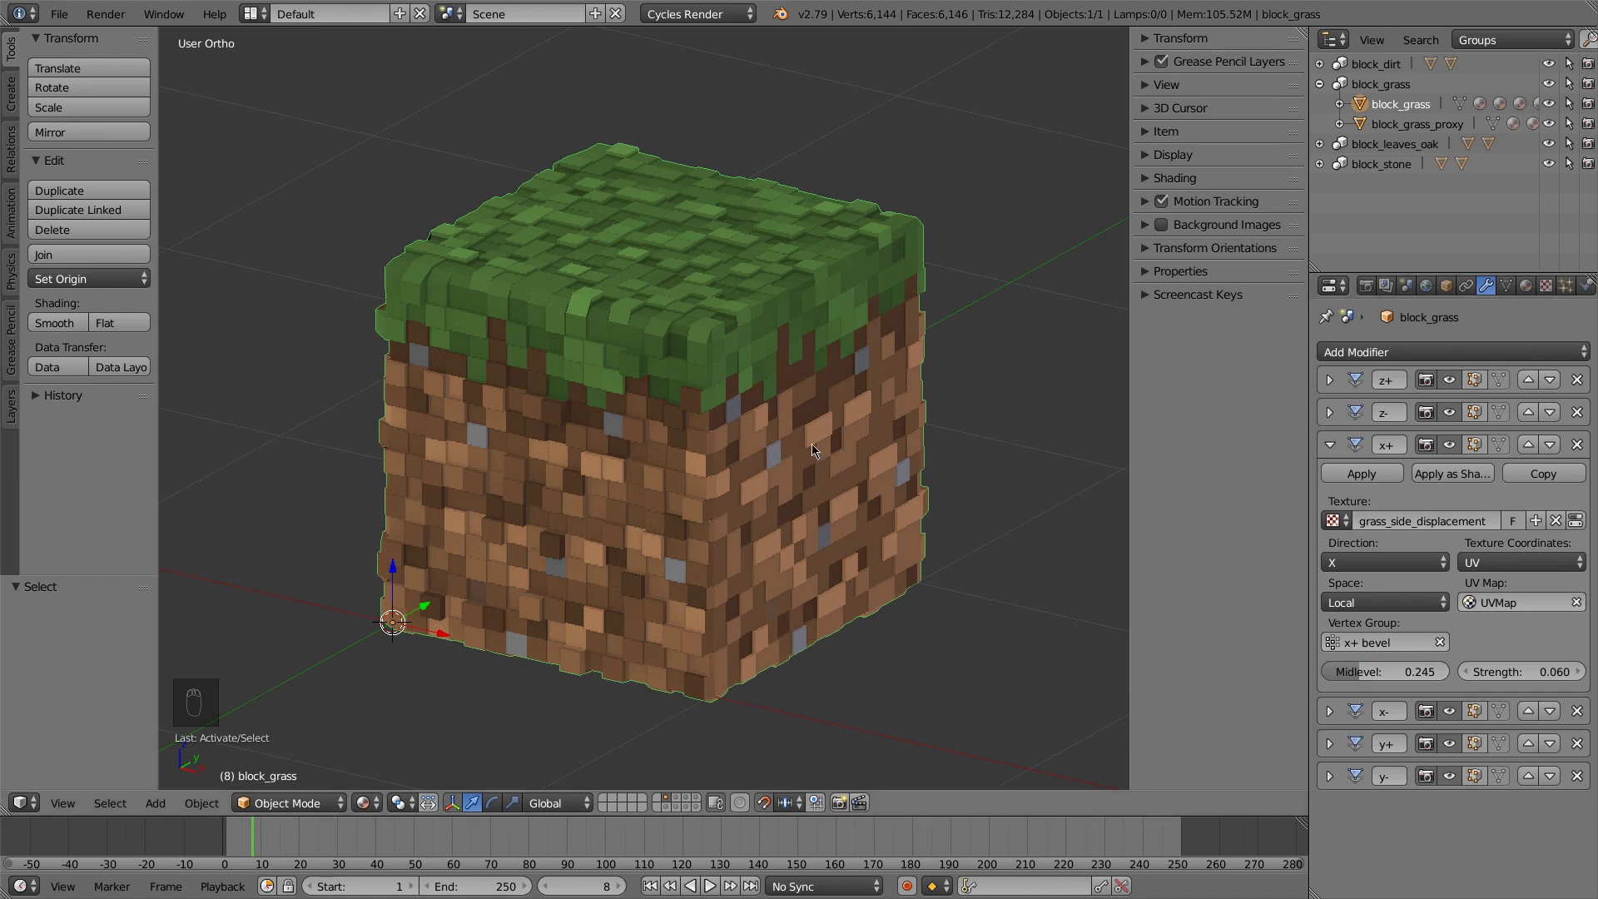
Replace the image of the grass_side_displacement texture with grass_side_disp_Single.png and inspect the block's sides
left_click(1573, 521)
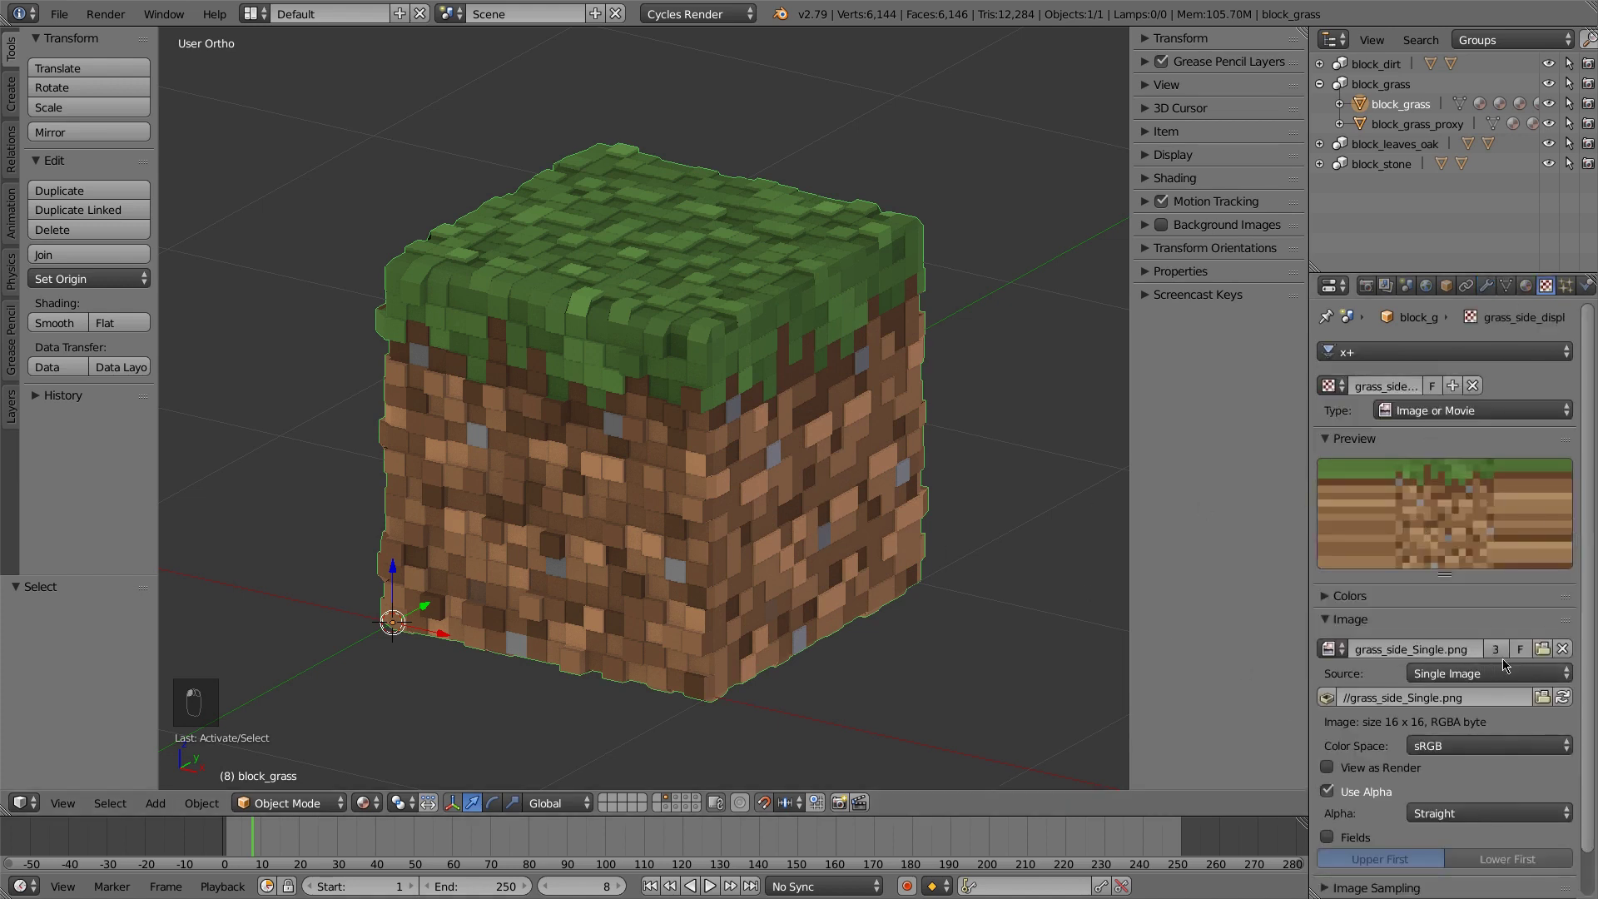
left_click(1542, 649)
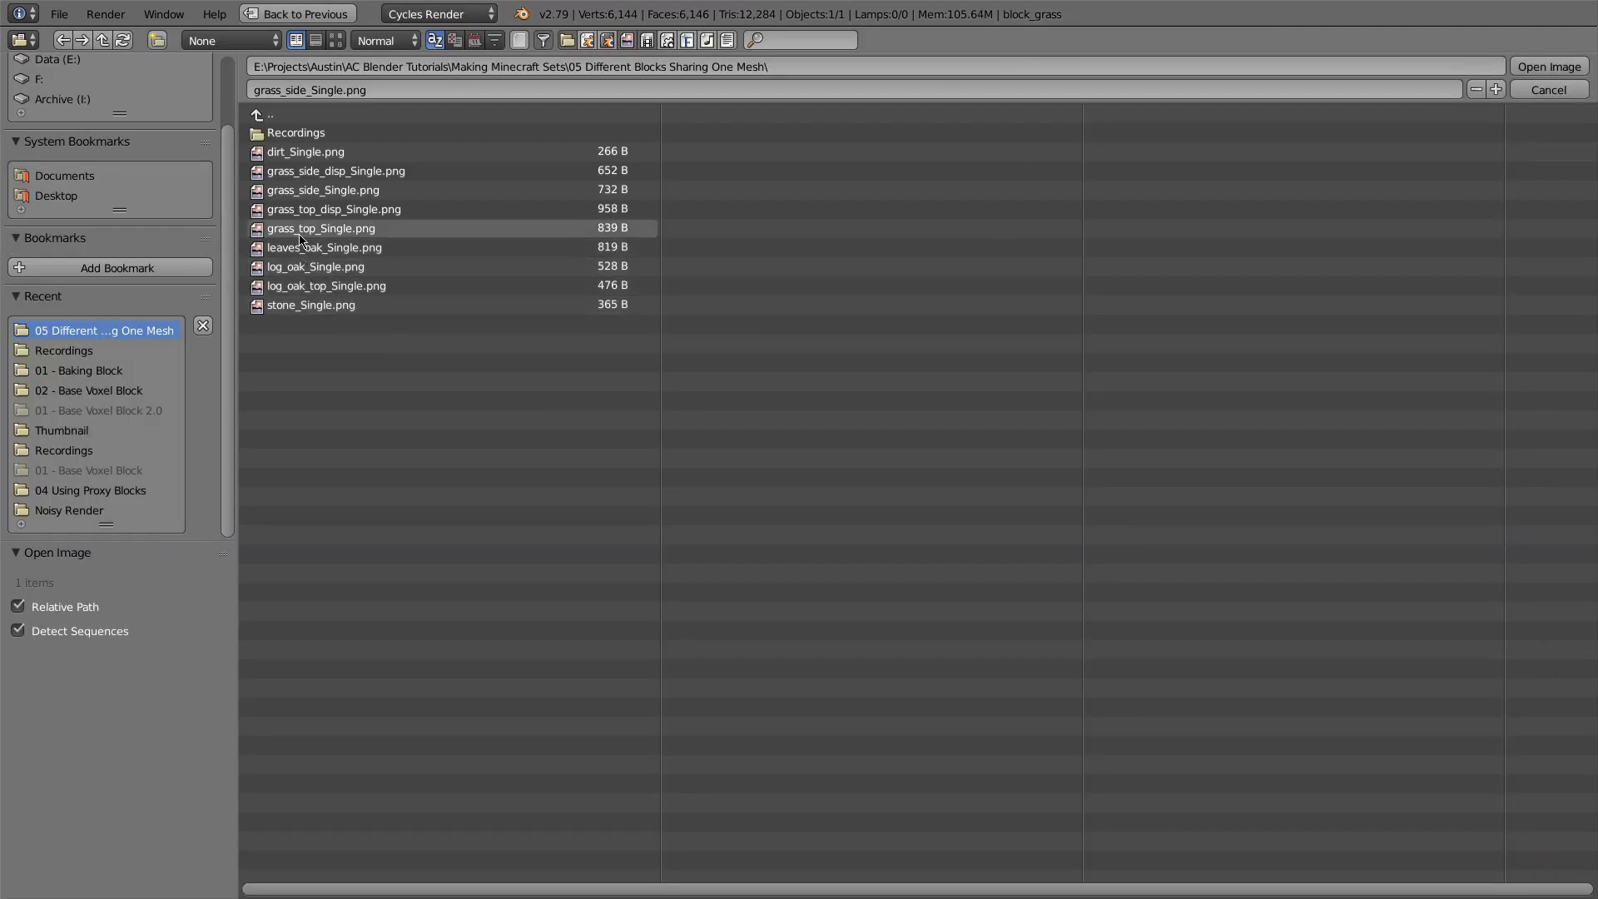
left_click(312, 175)
left_click(1546, 67)
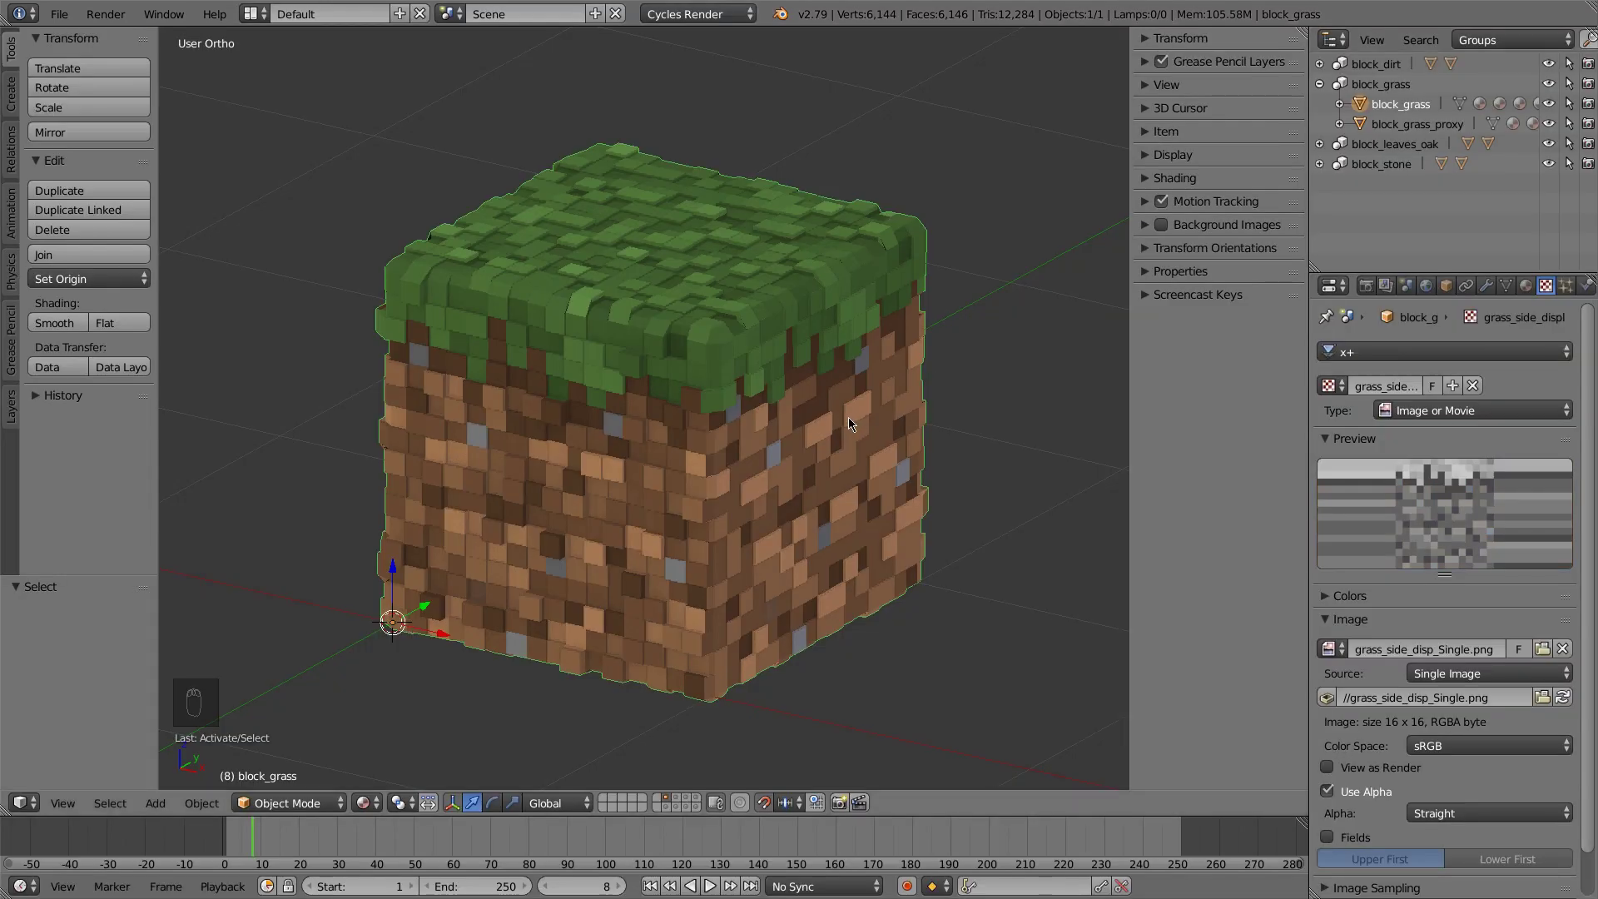
middle_click_drag(847, 417, 793, 502)
Assign the grass_side_displacement texture to block_grass's x- displace modifier
left_click(1486, 286)
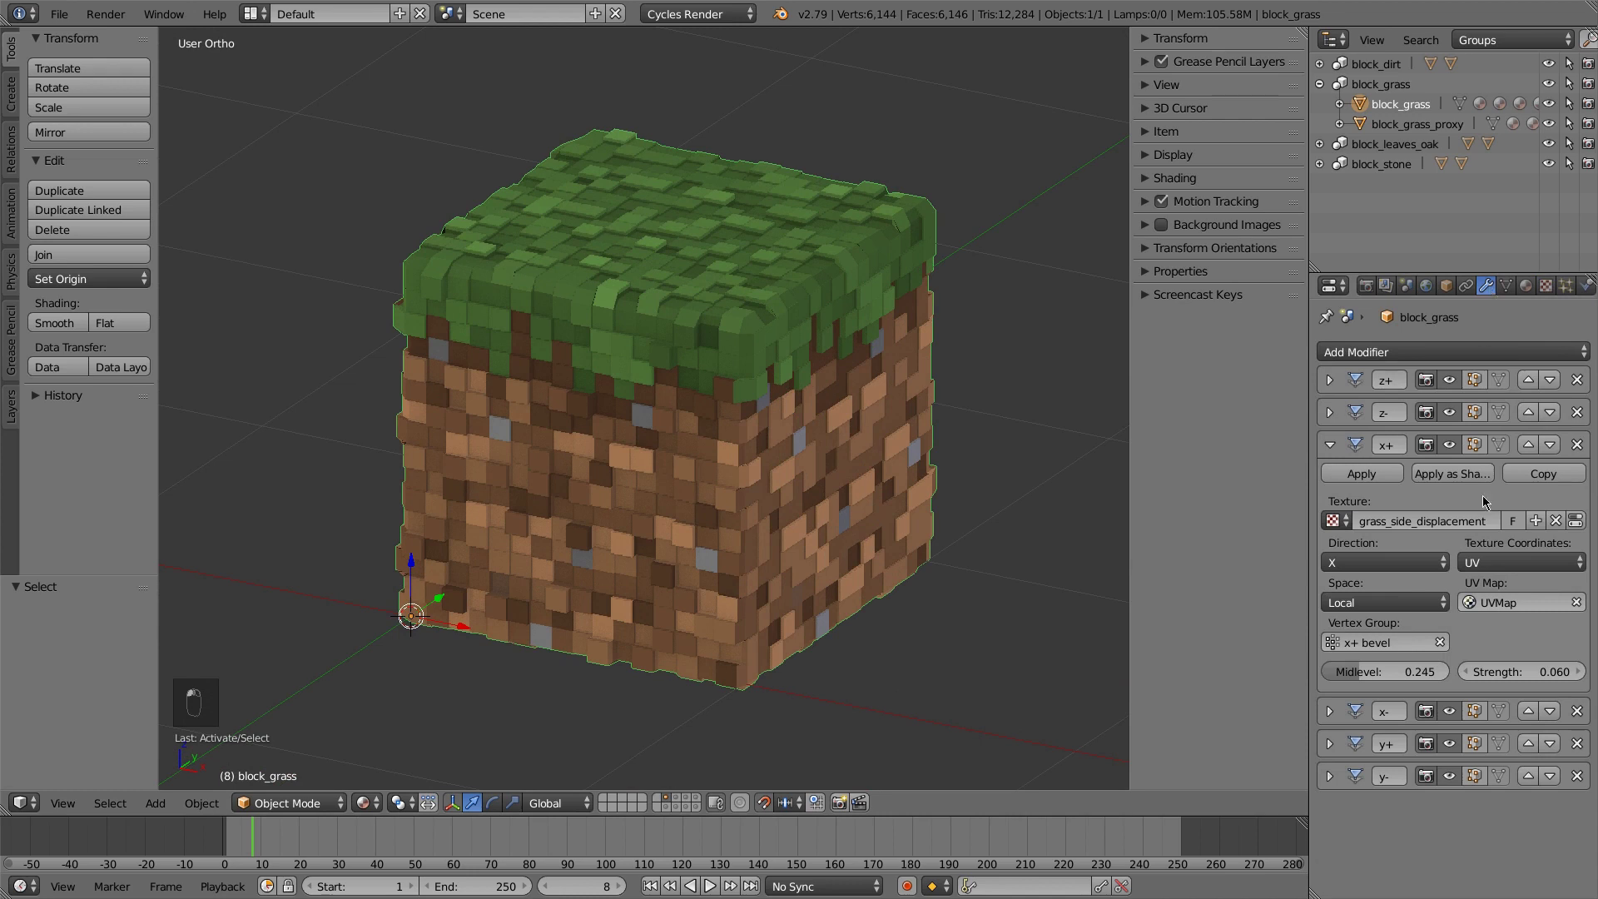
left_click(1329, 445)
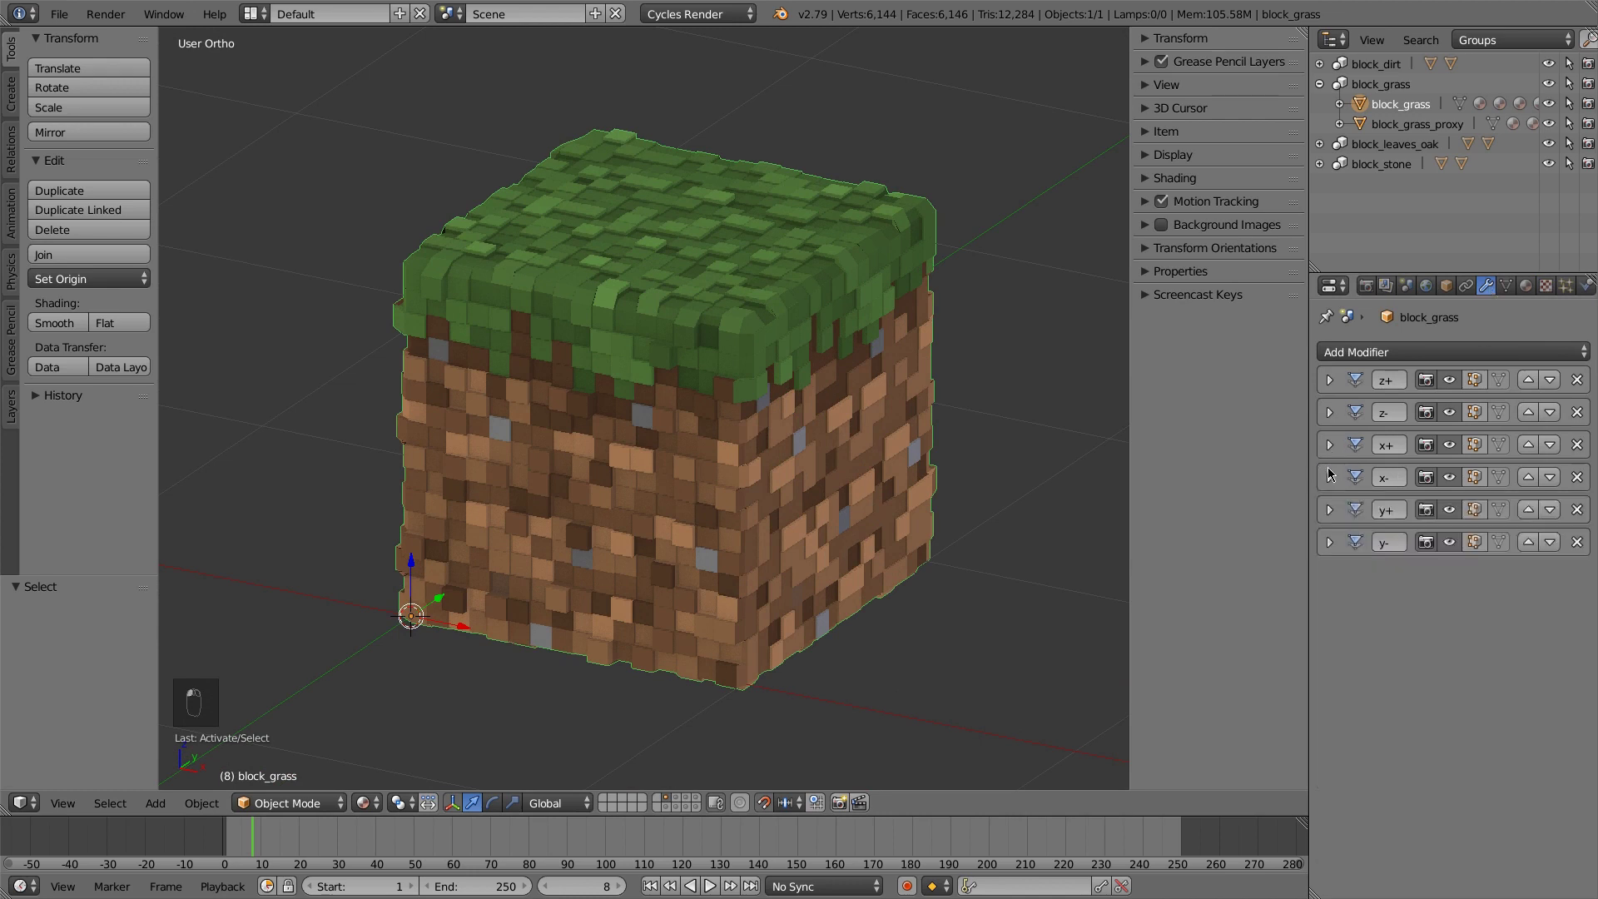
left_click(1328, 477)
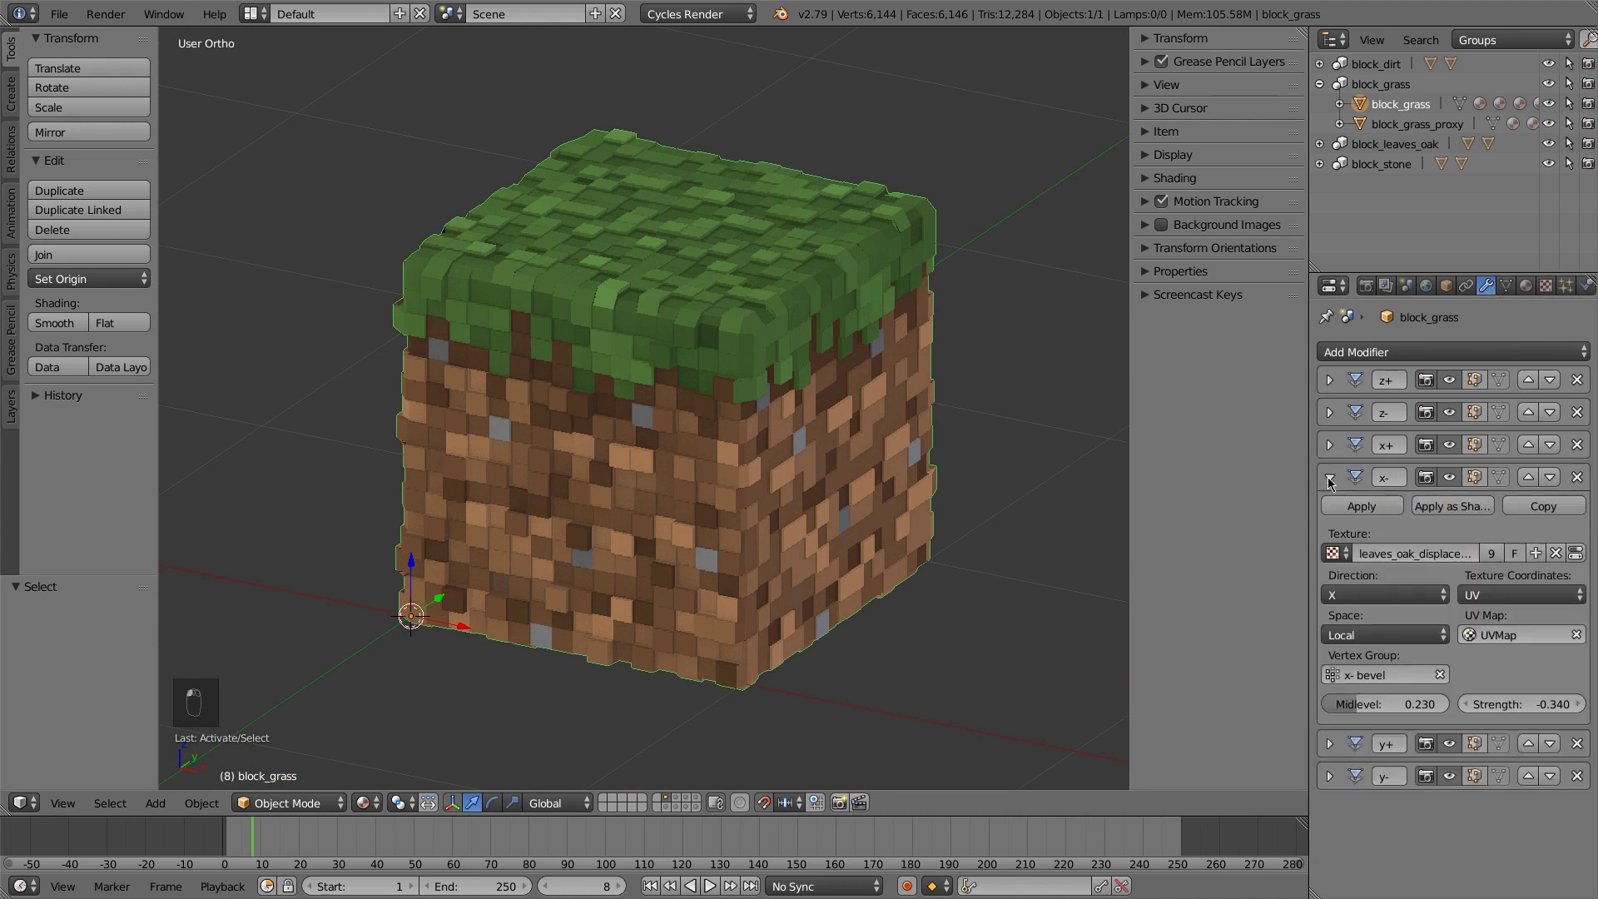
left_click(1345, 554)
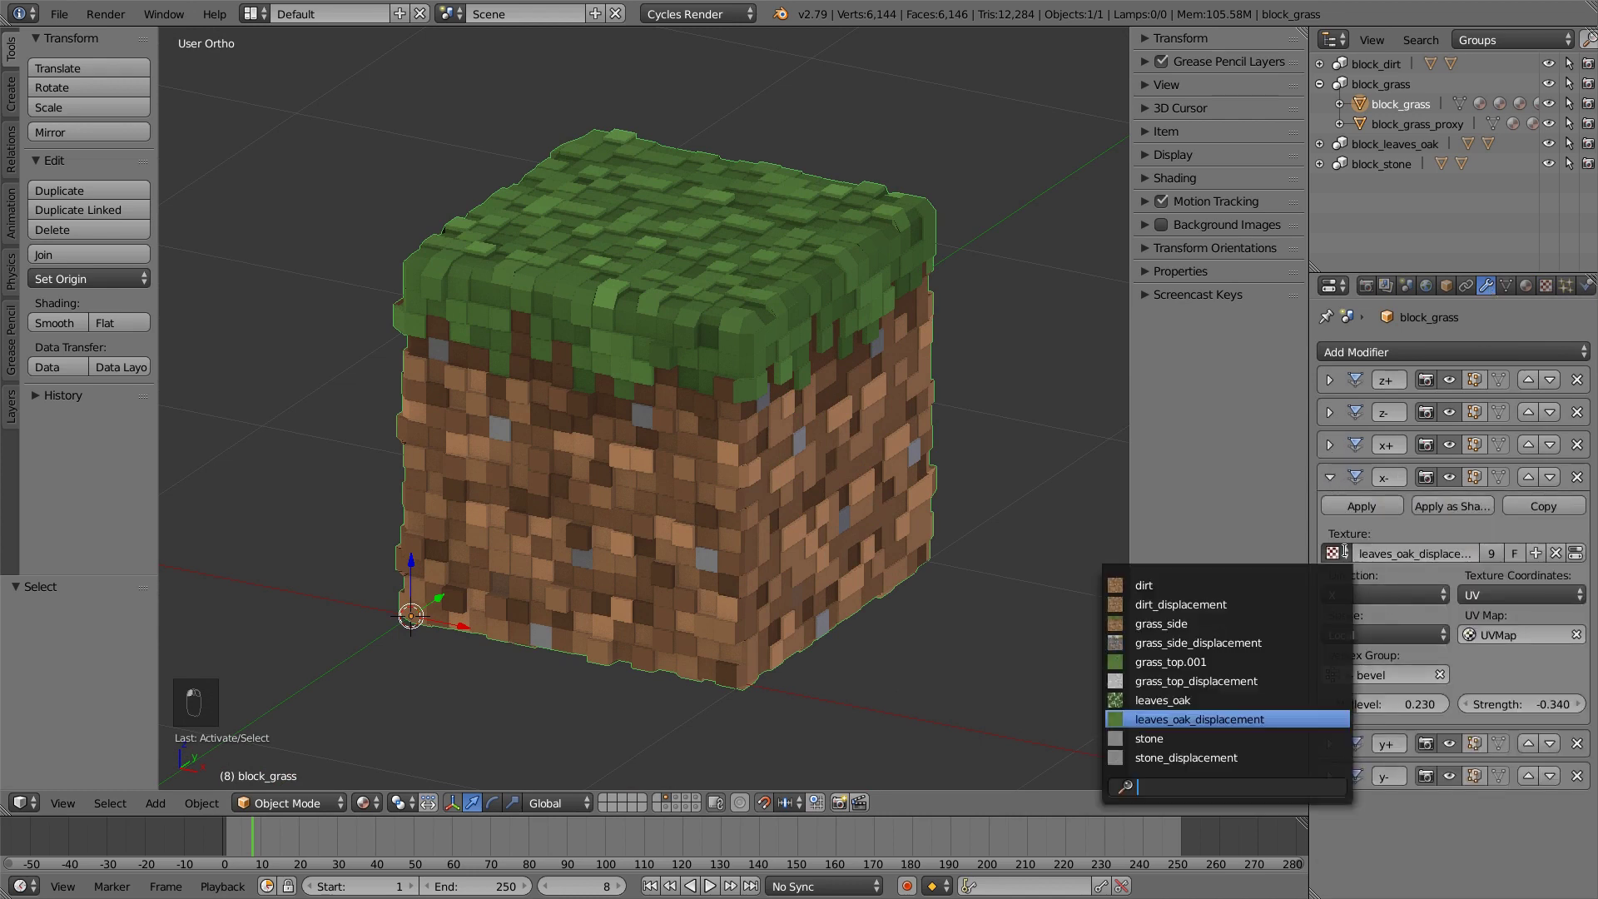
left_click(1257, 643)
Set the x- modifier's Strength to -0.06 and Midlevel to 0.245
left_click(1507, 704)
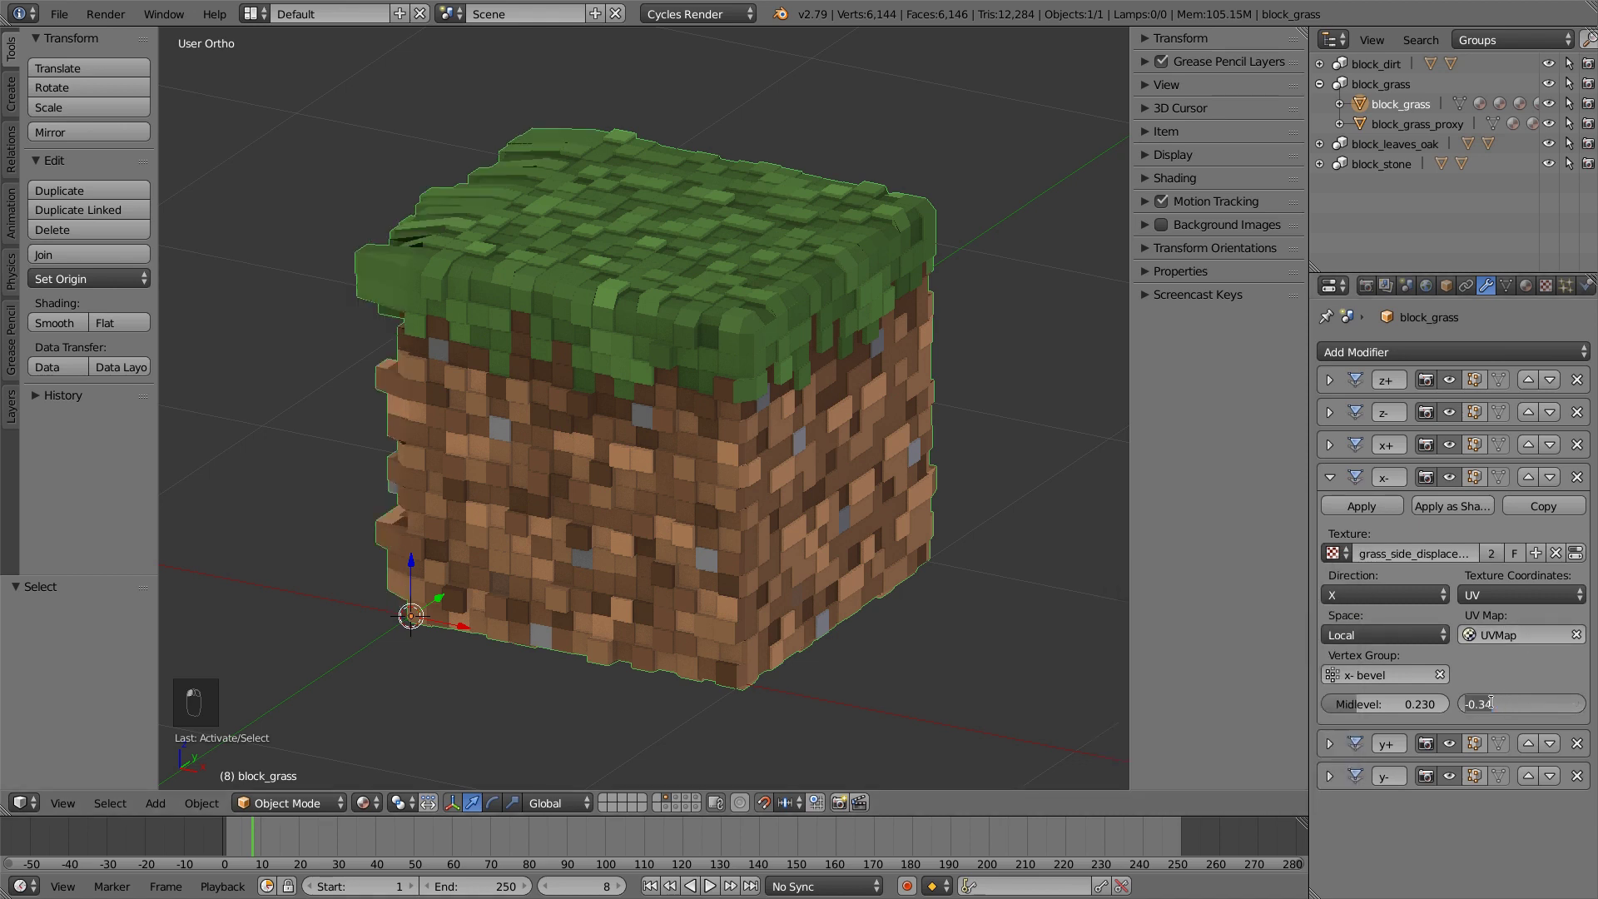
type("-0.06")
key("Return")
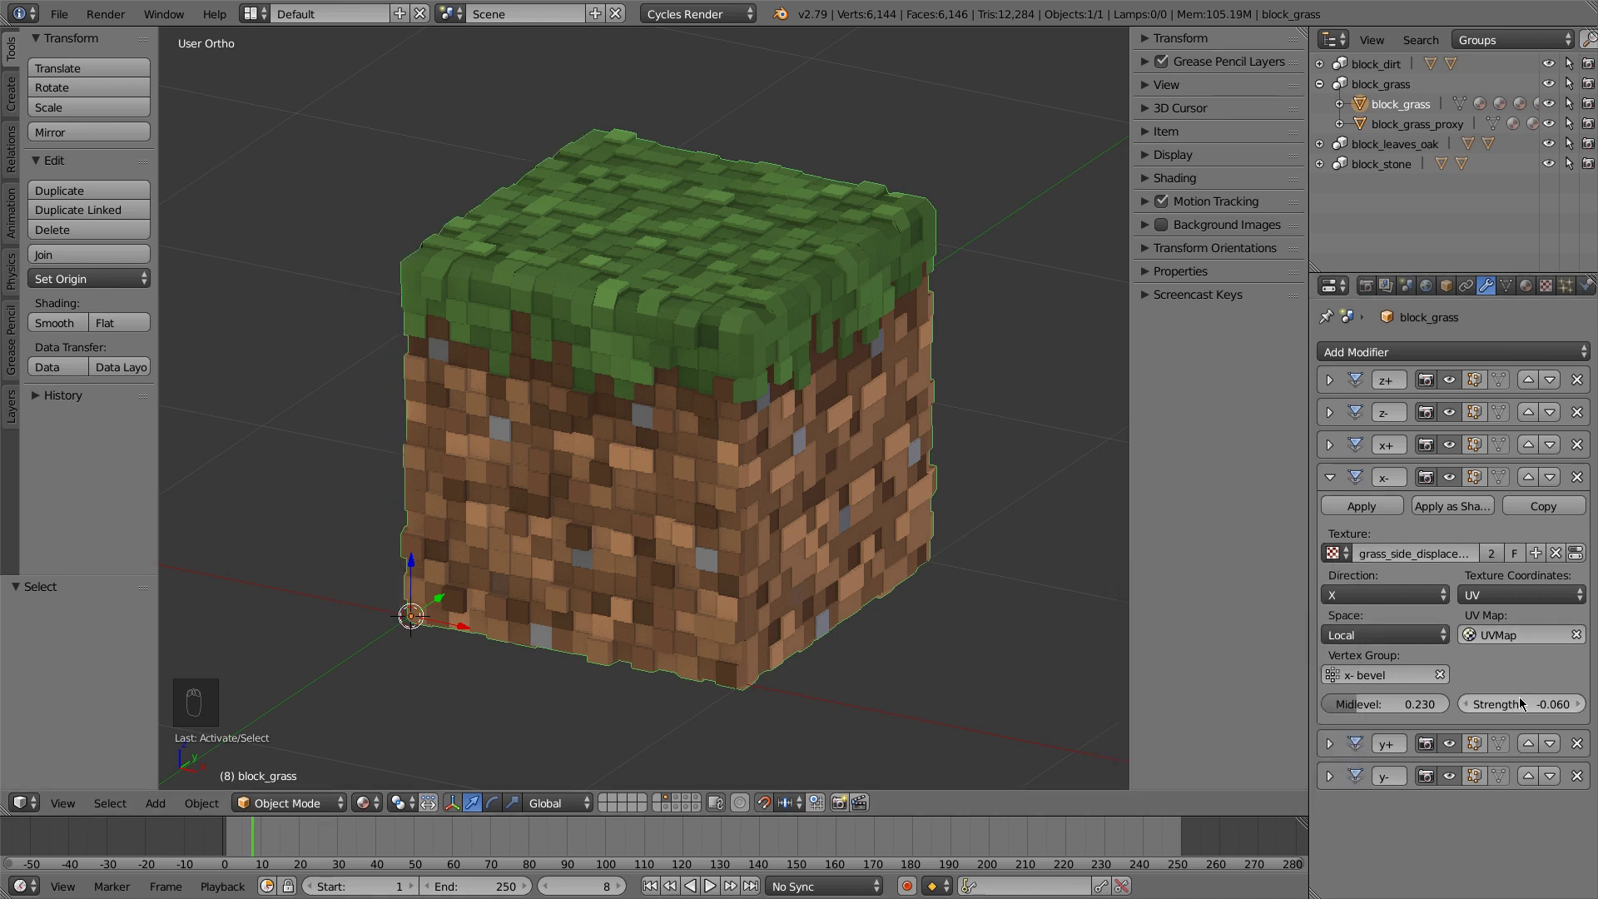
left_click(1388, 703)
type("0.245")
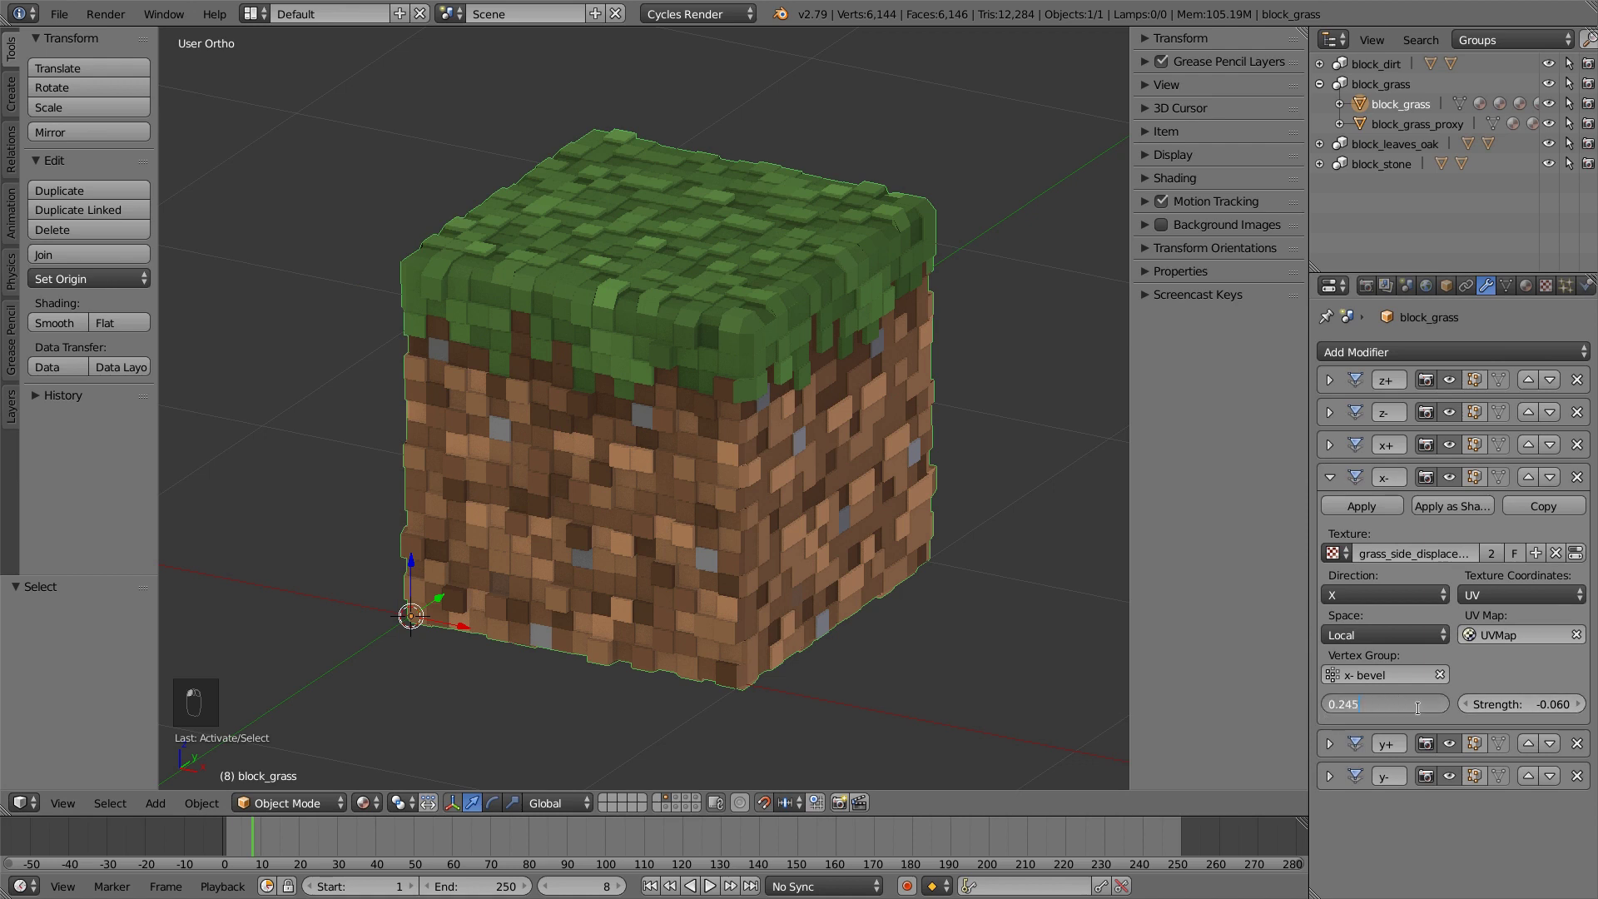
key("Return")
left_click(1330, 478)
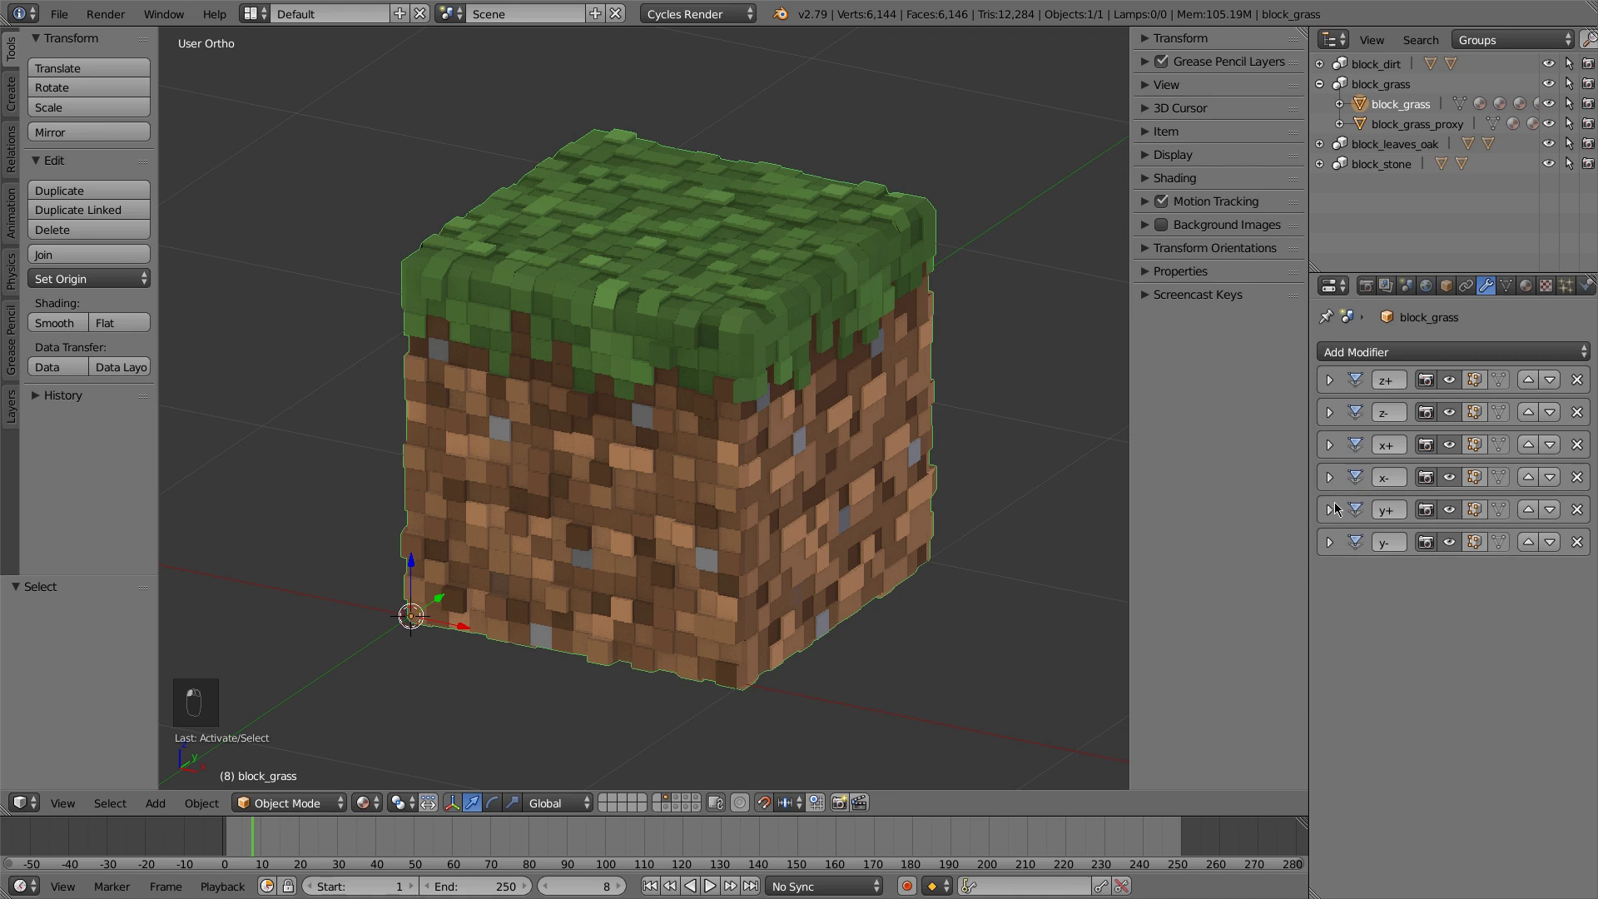
Assign the grass_side_displacement texture to block_grass's y+ displace modifier
left_click(1329, 511)
left_click(1335, 585)
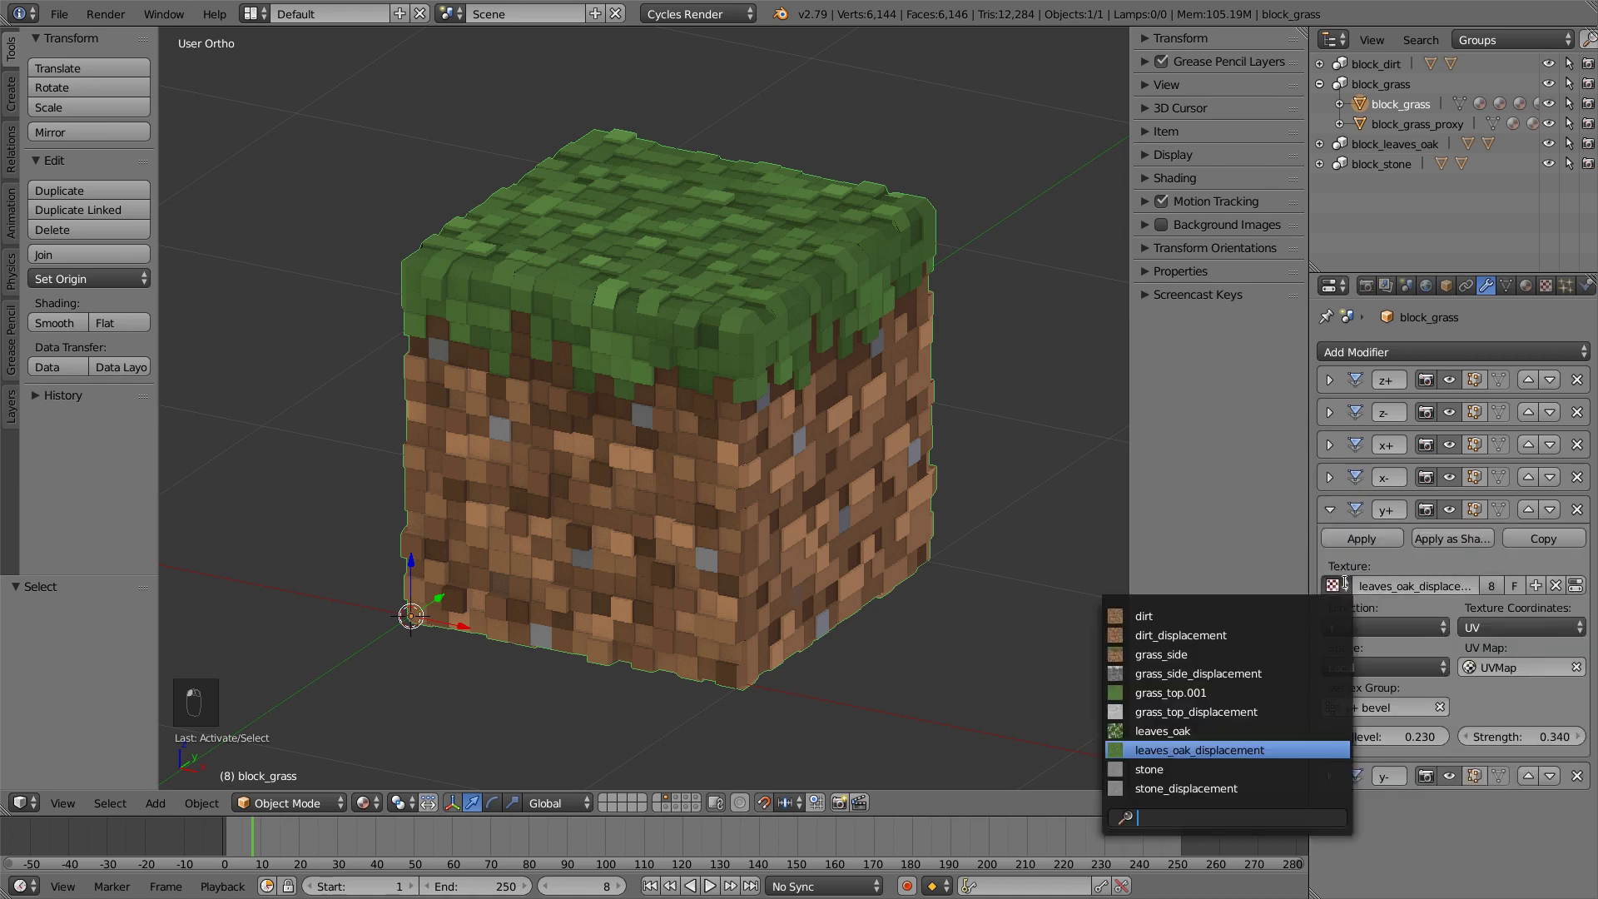
left_click(1219, 673)
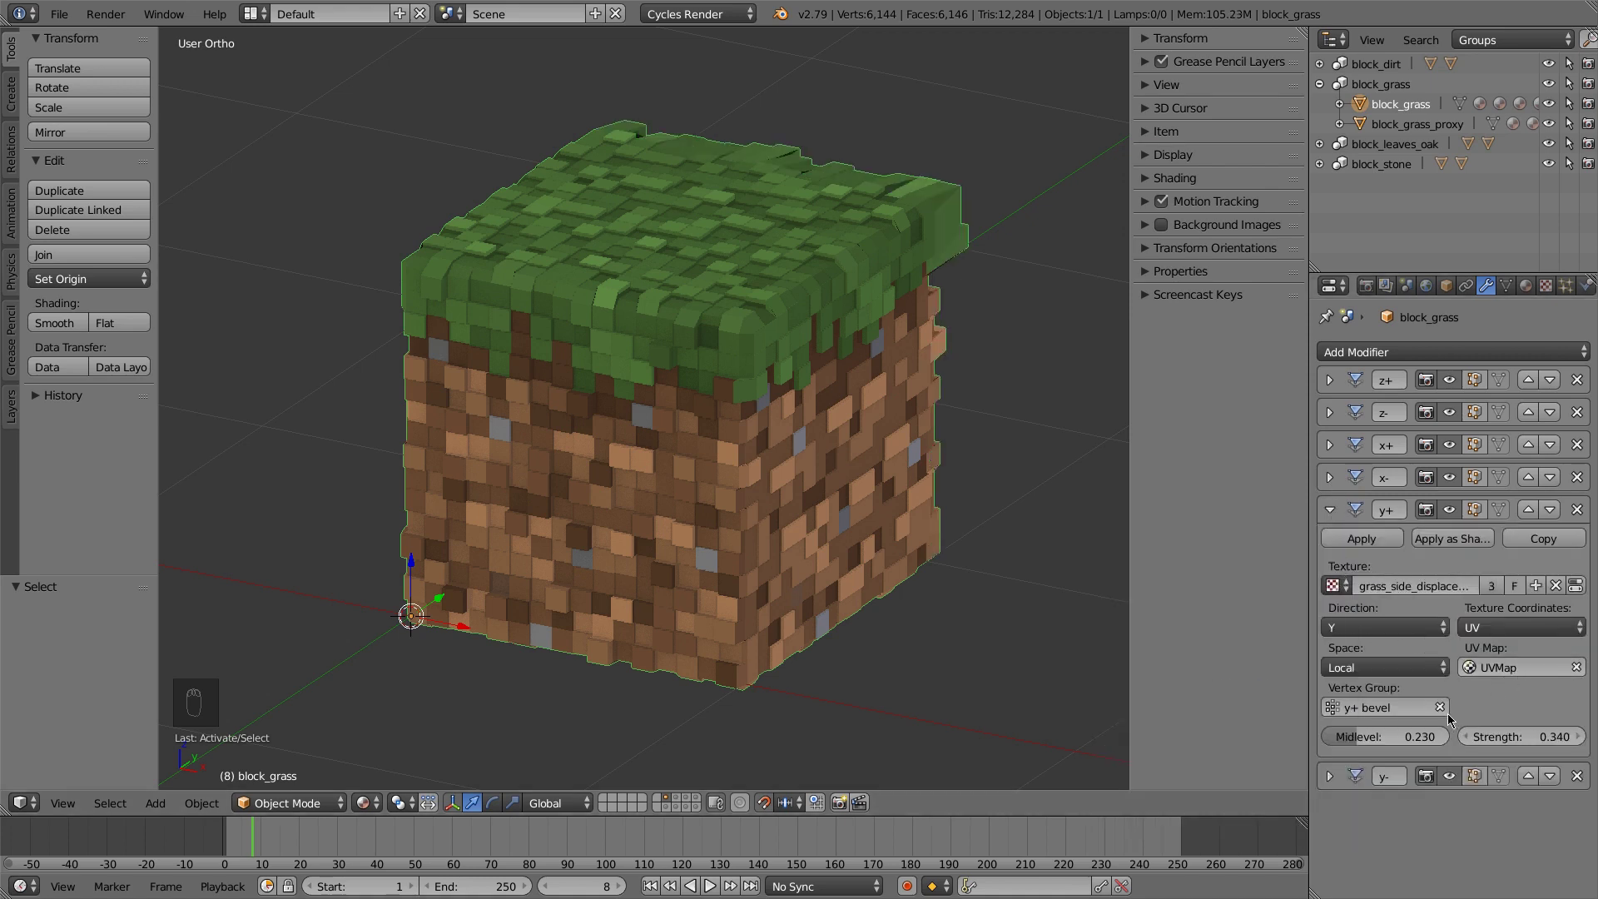
Set the y+ modifier's Midlevel to 0.245 and Strength to 0.06
left_click(1389, 736)
type("0.23")
key("BackSpace")
type("45")
key("Tab")
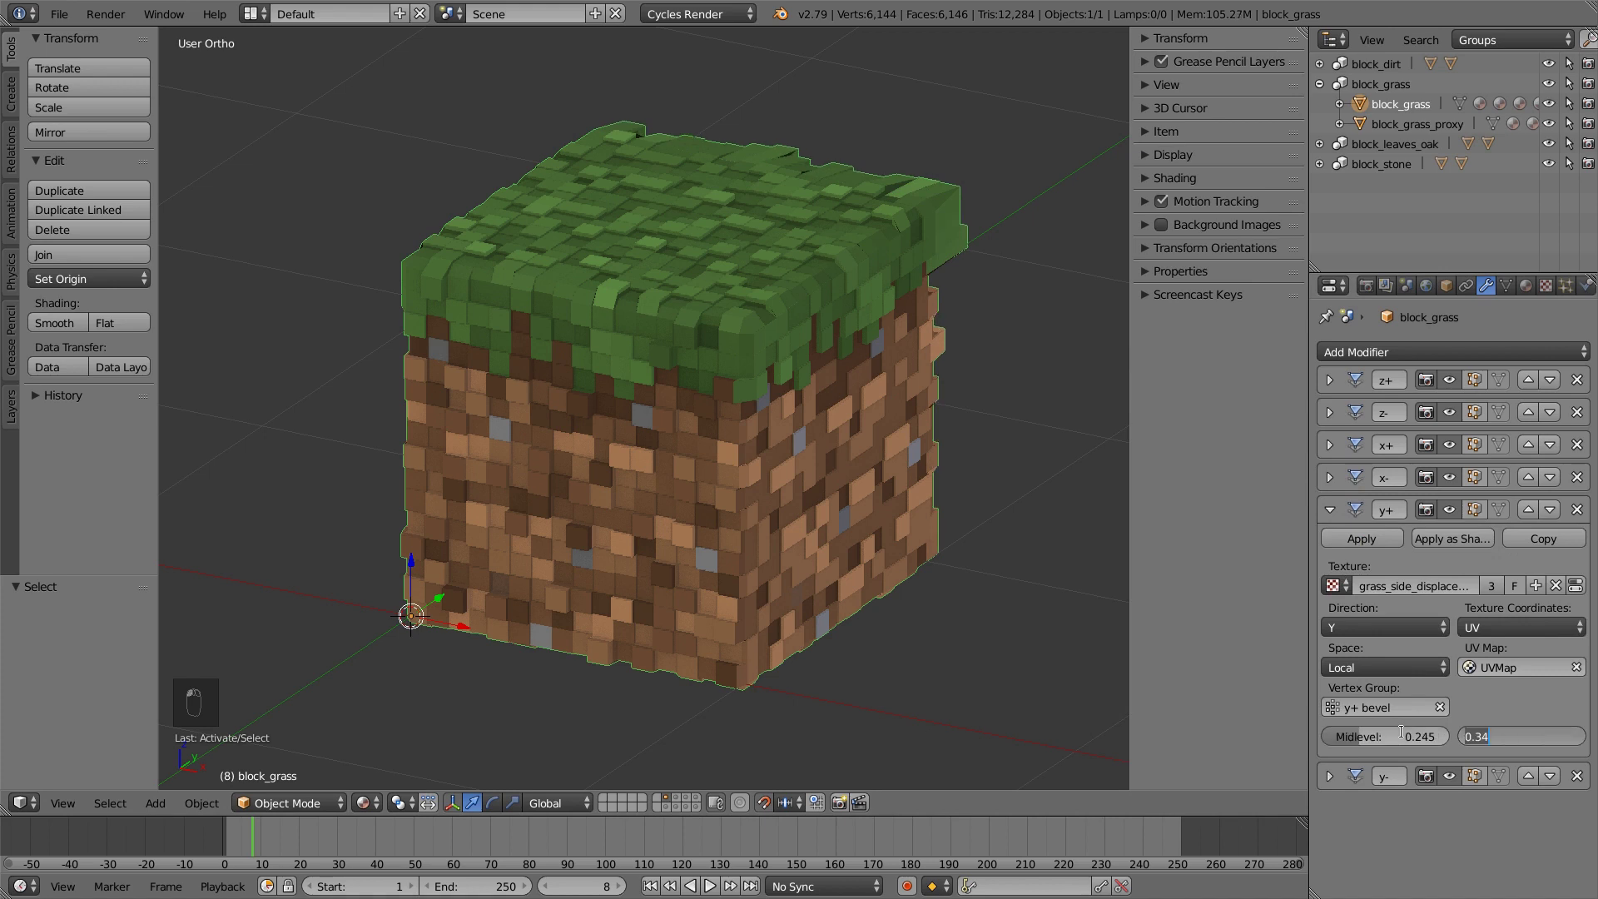
type(".06")
key("Return")
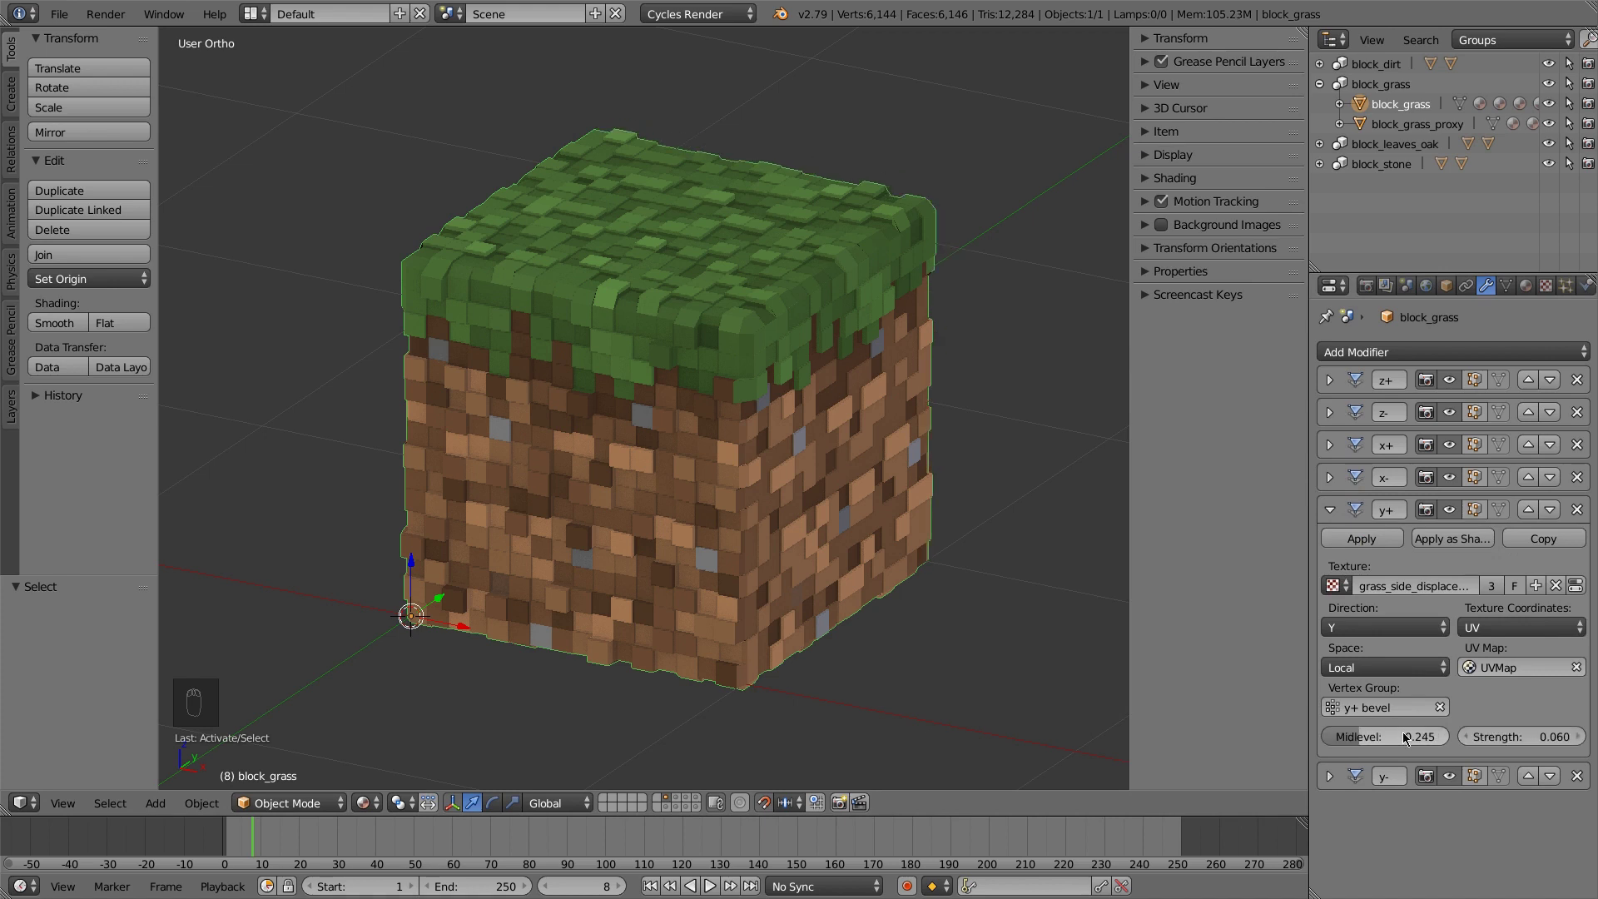
left_click(1331, 512)
Set the y- modifier's Midlevel to 0.245 and Strength to -0.06
left_click(1330, 541)
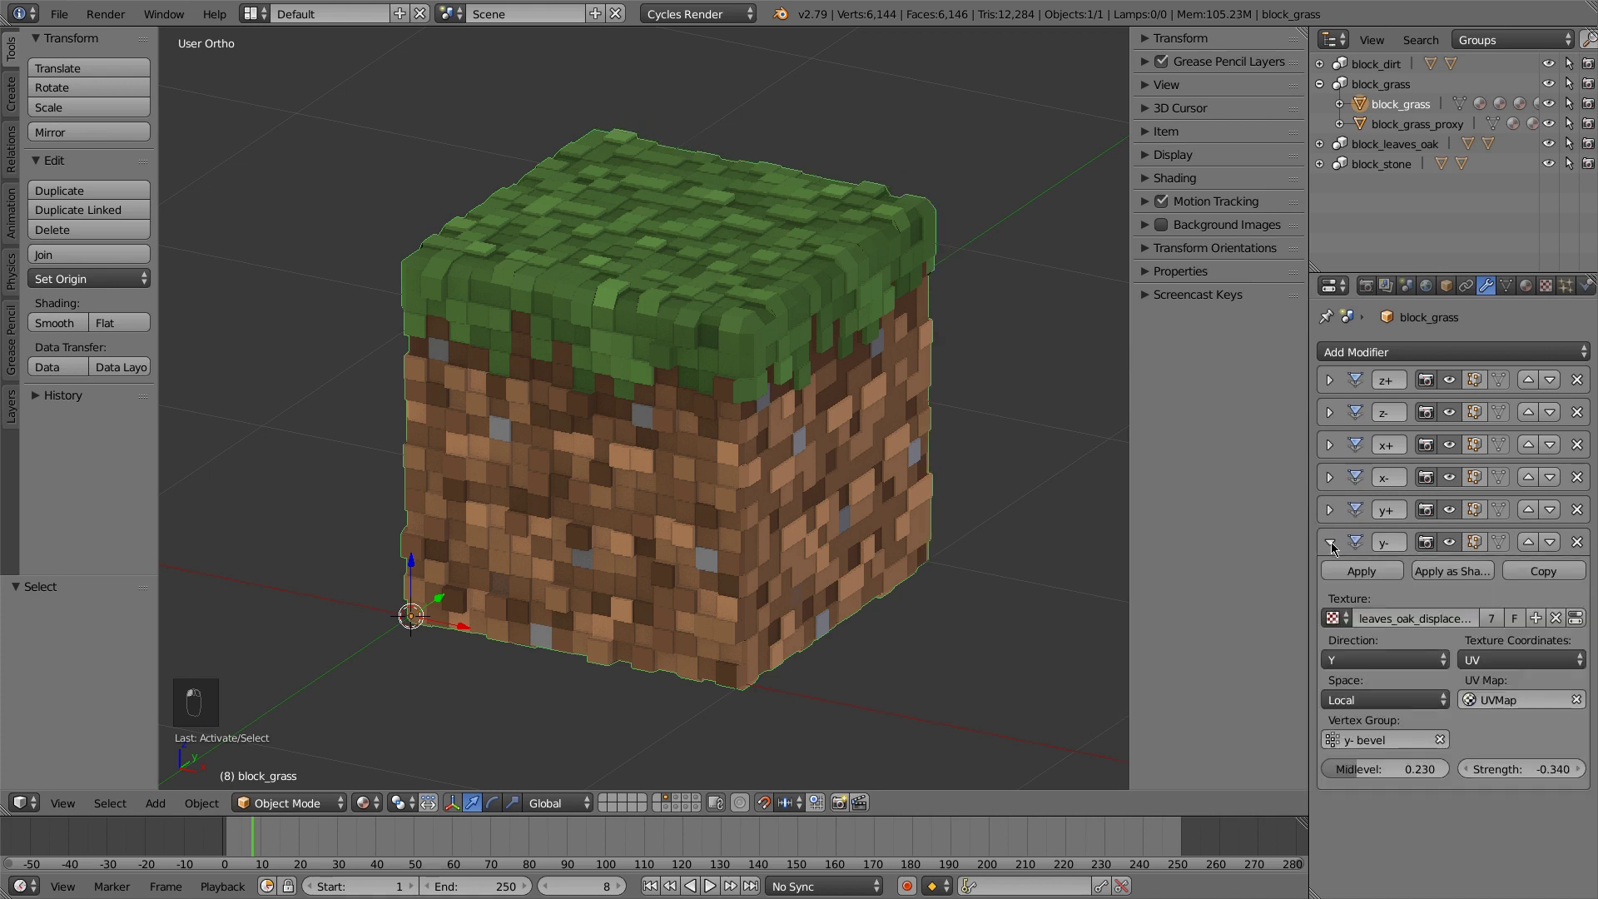
left_click(1365, 771)
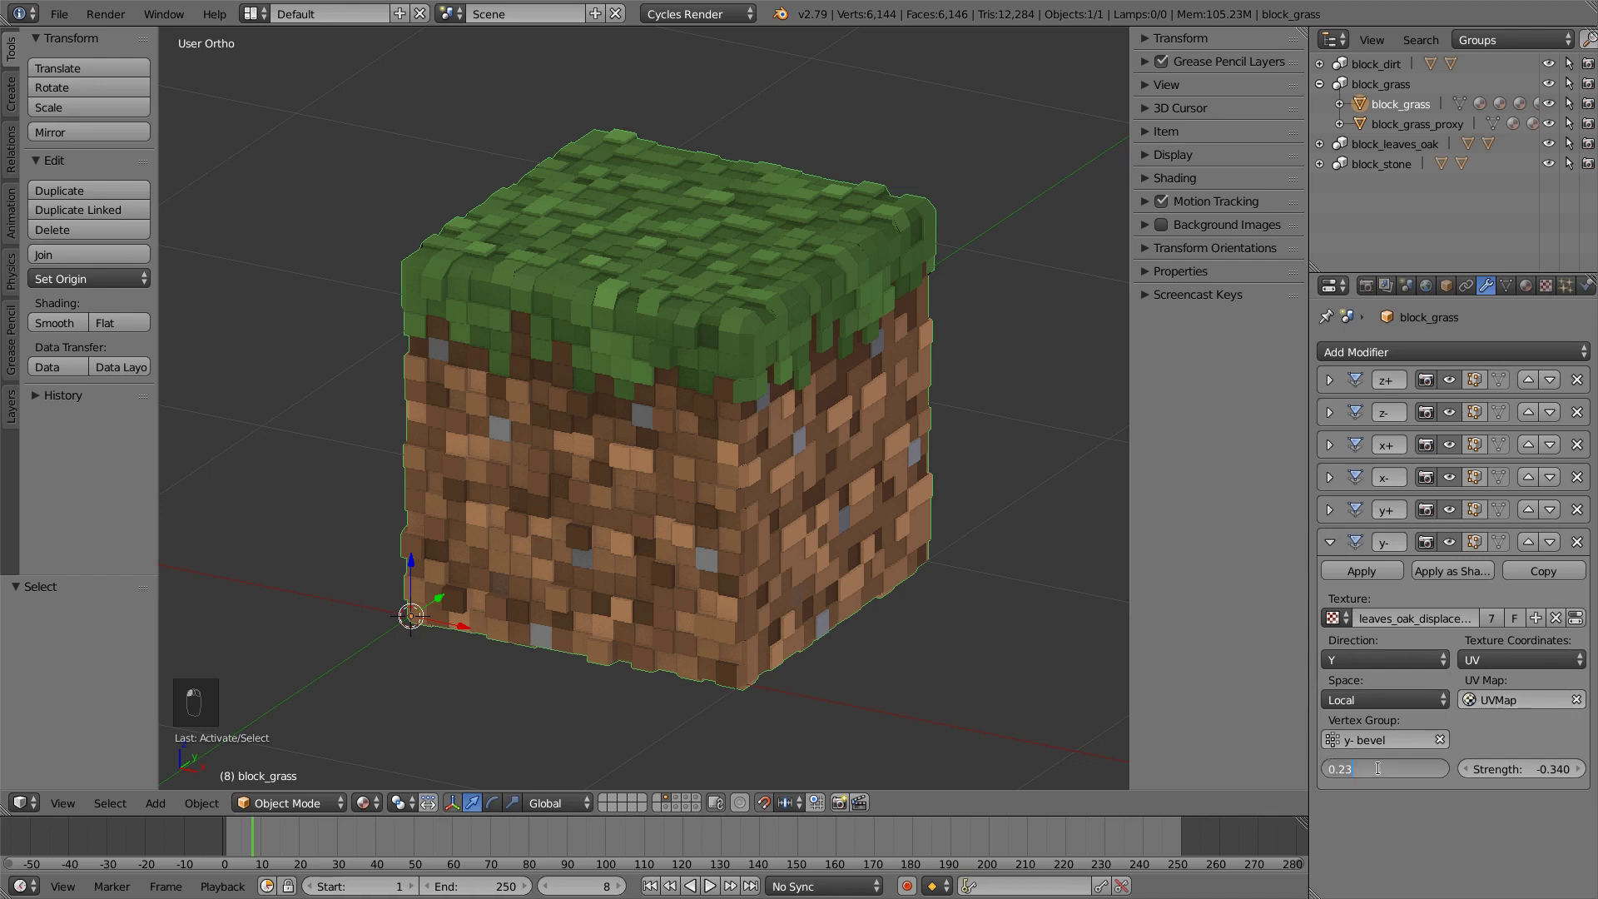
type("0.245")
key("Tab")
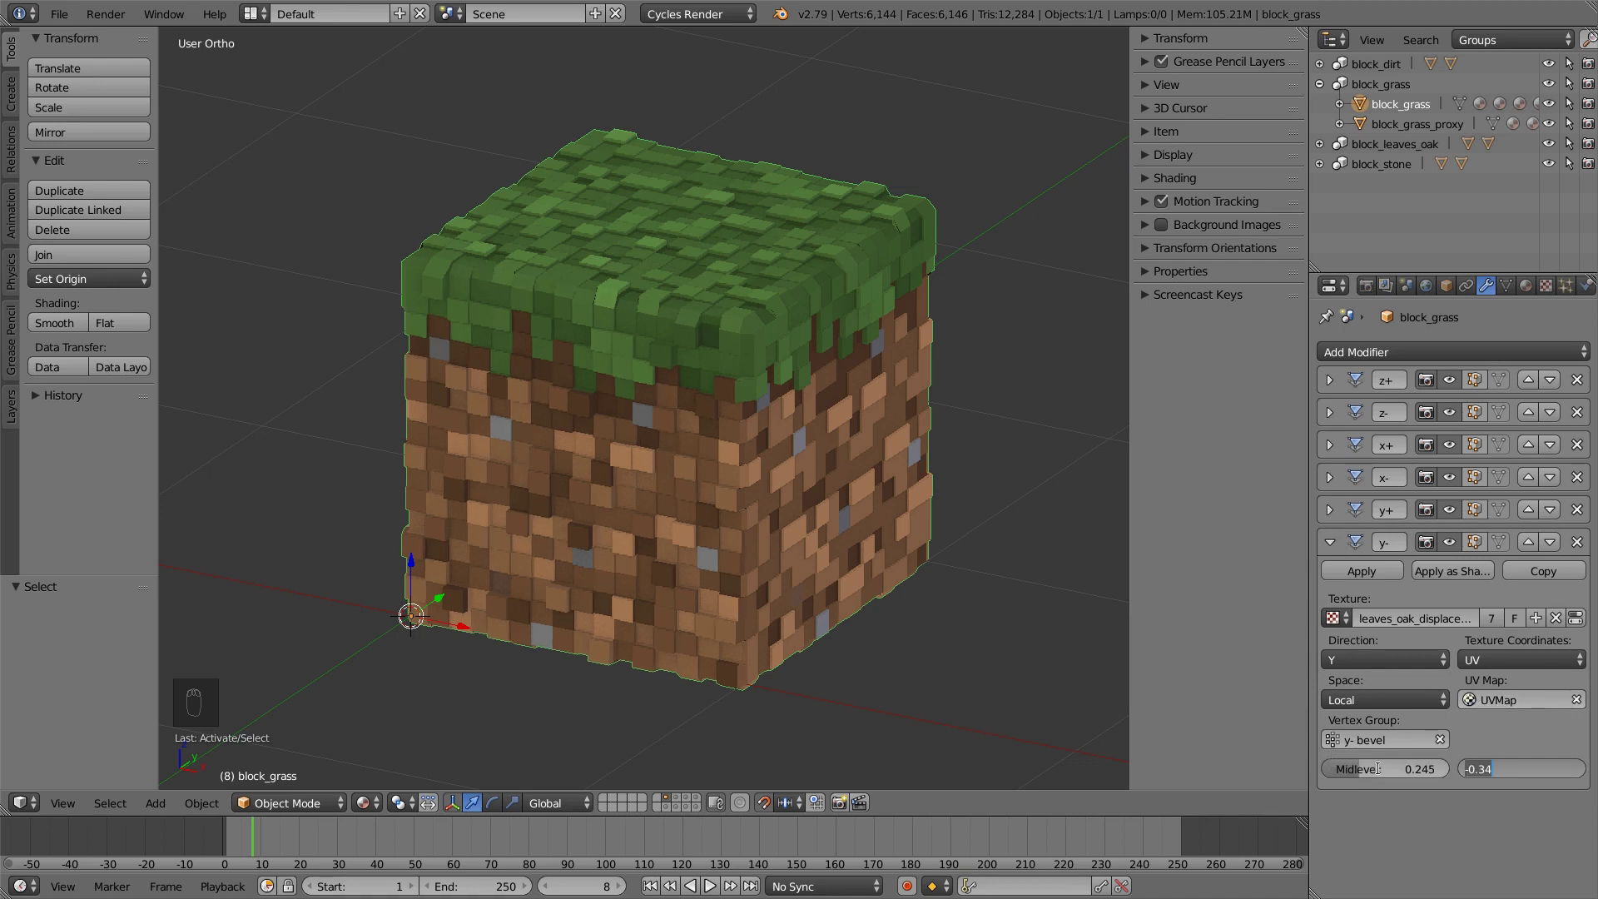
type("-.06")
key("Return")
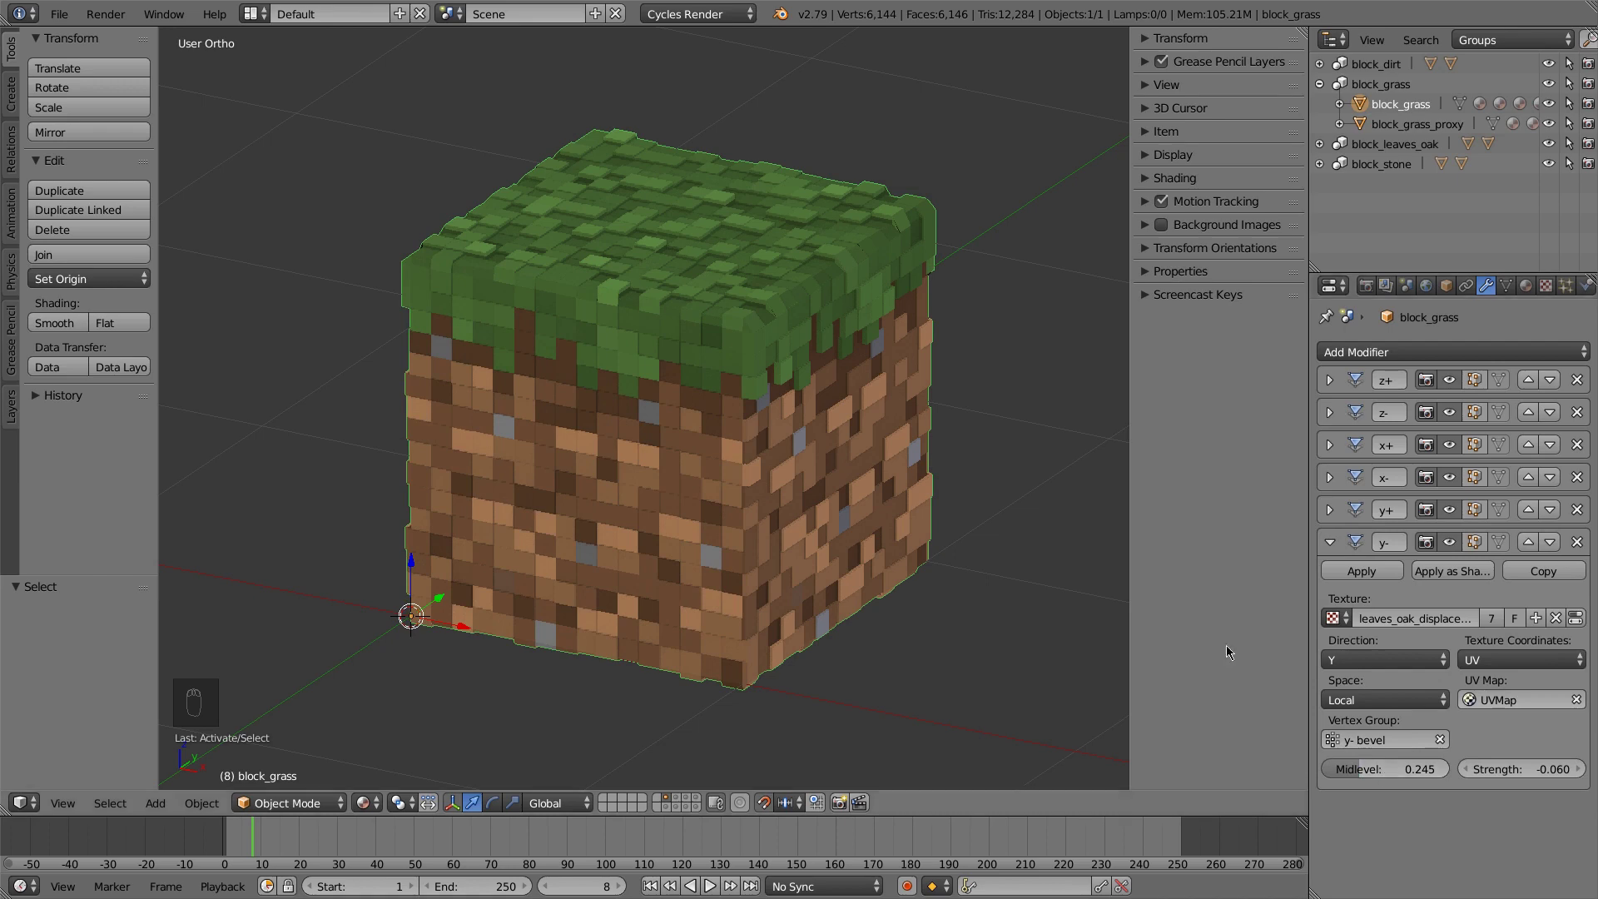
Compare the y- side of the grass block with the dirt block by switching between their layers
middle_click_drag(554, 426, 721, 707)
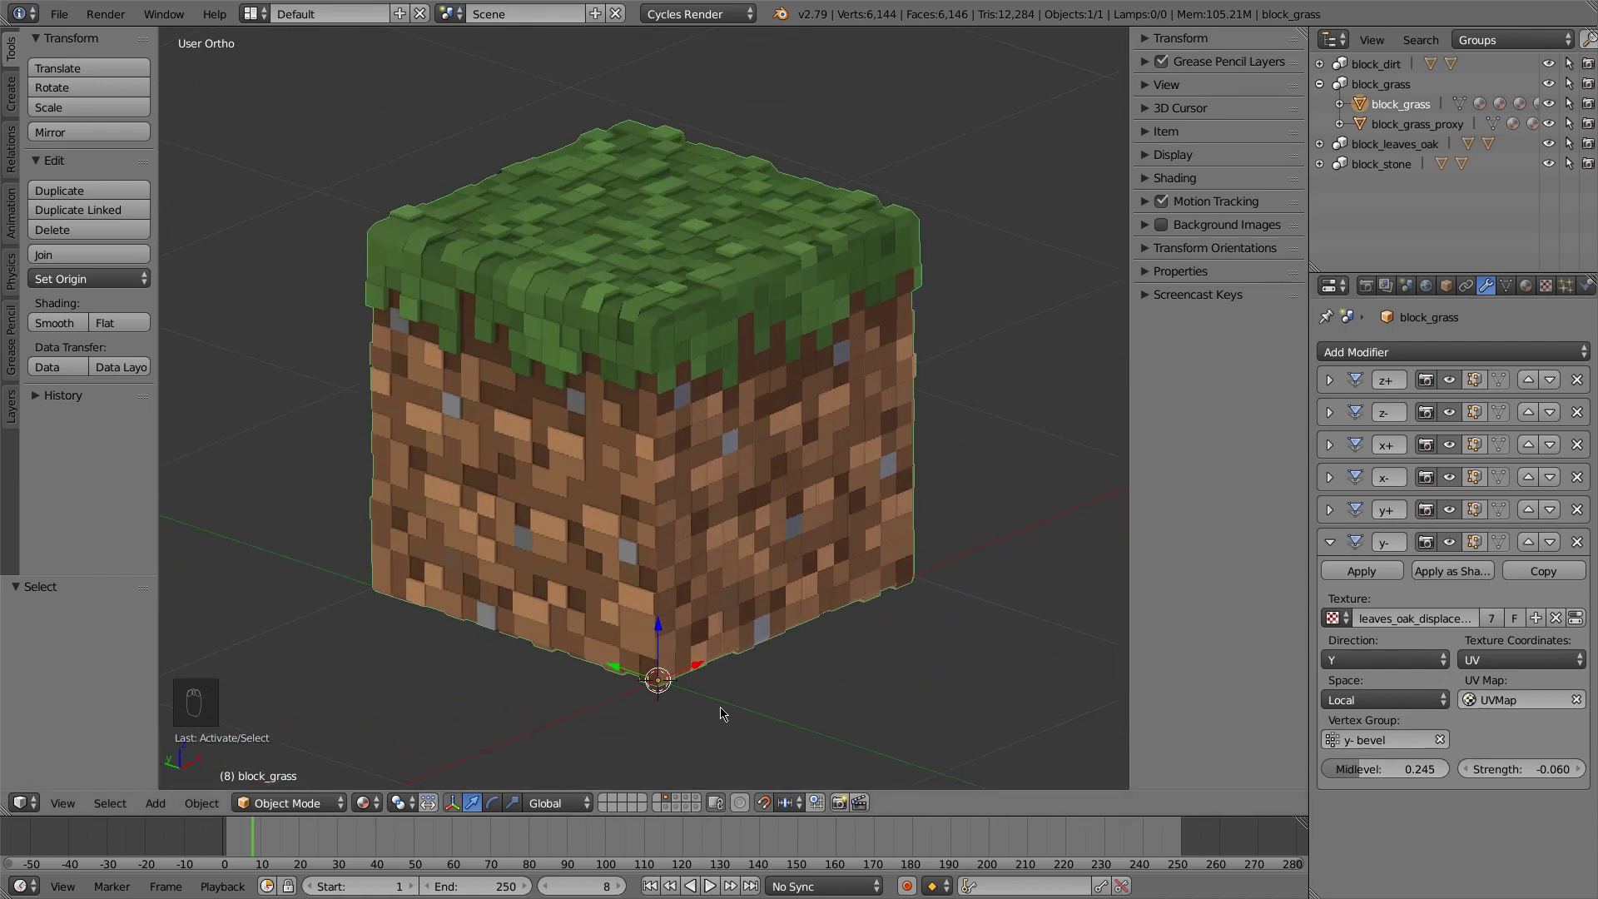
left_click(665, 804)
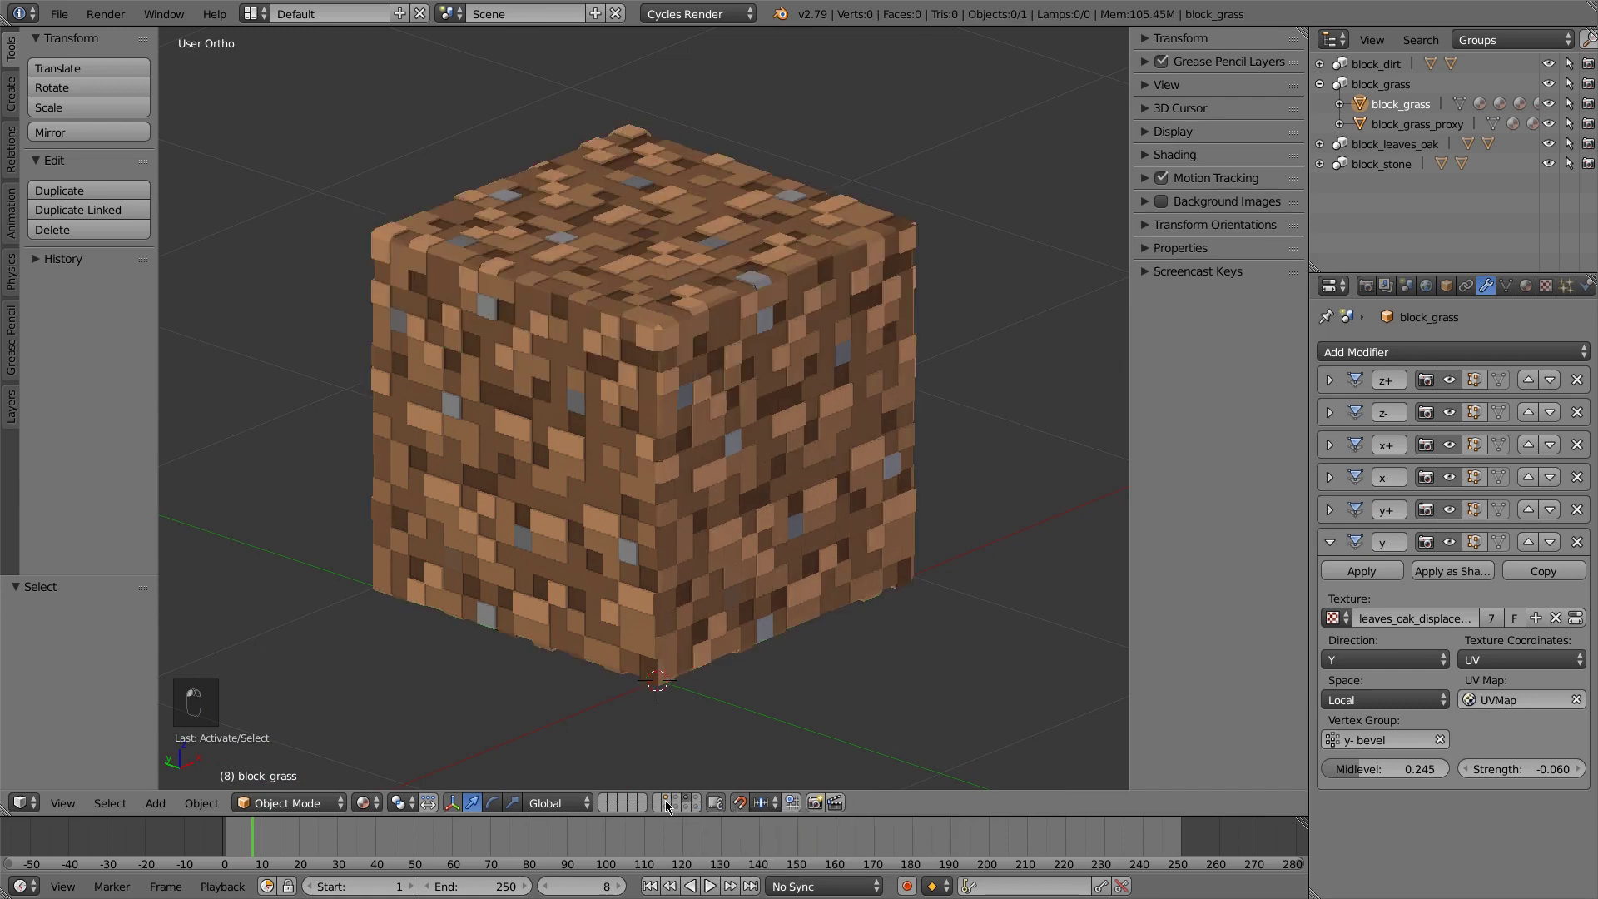
left_click(665, 804)
key("a")
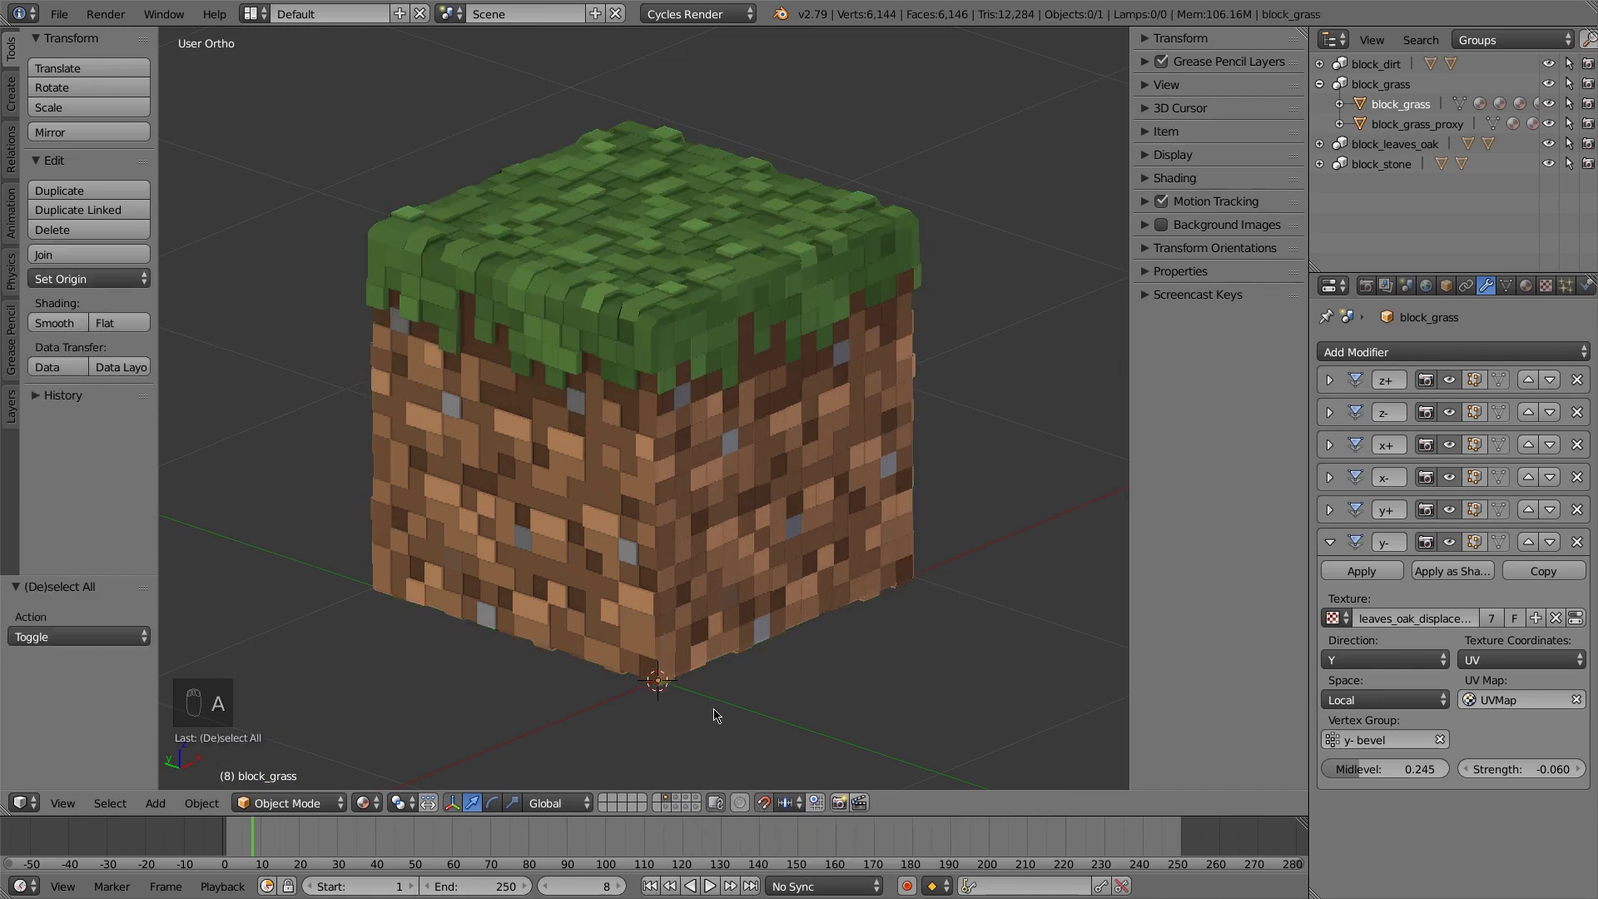
left_click(687, 802)
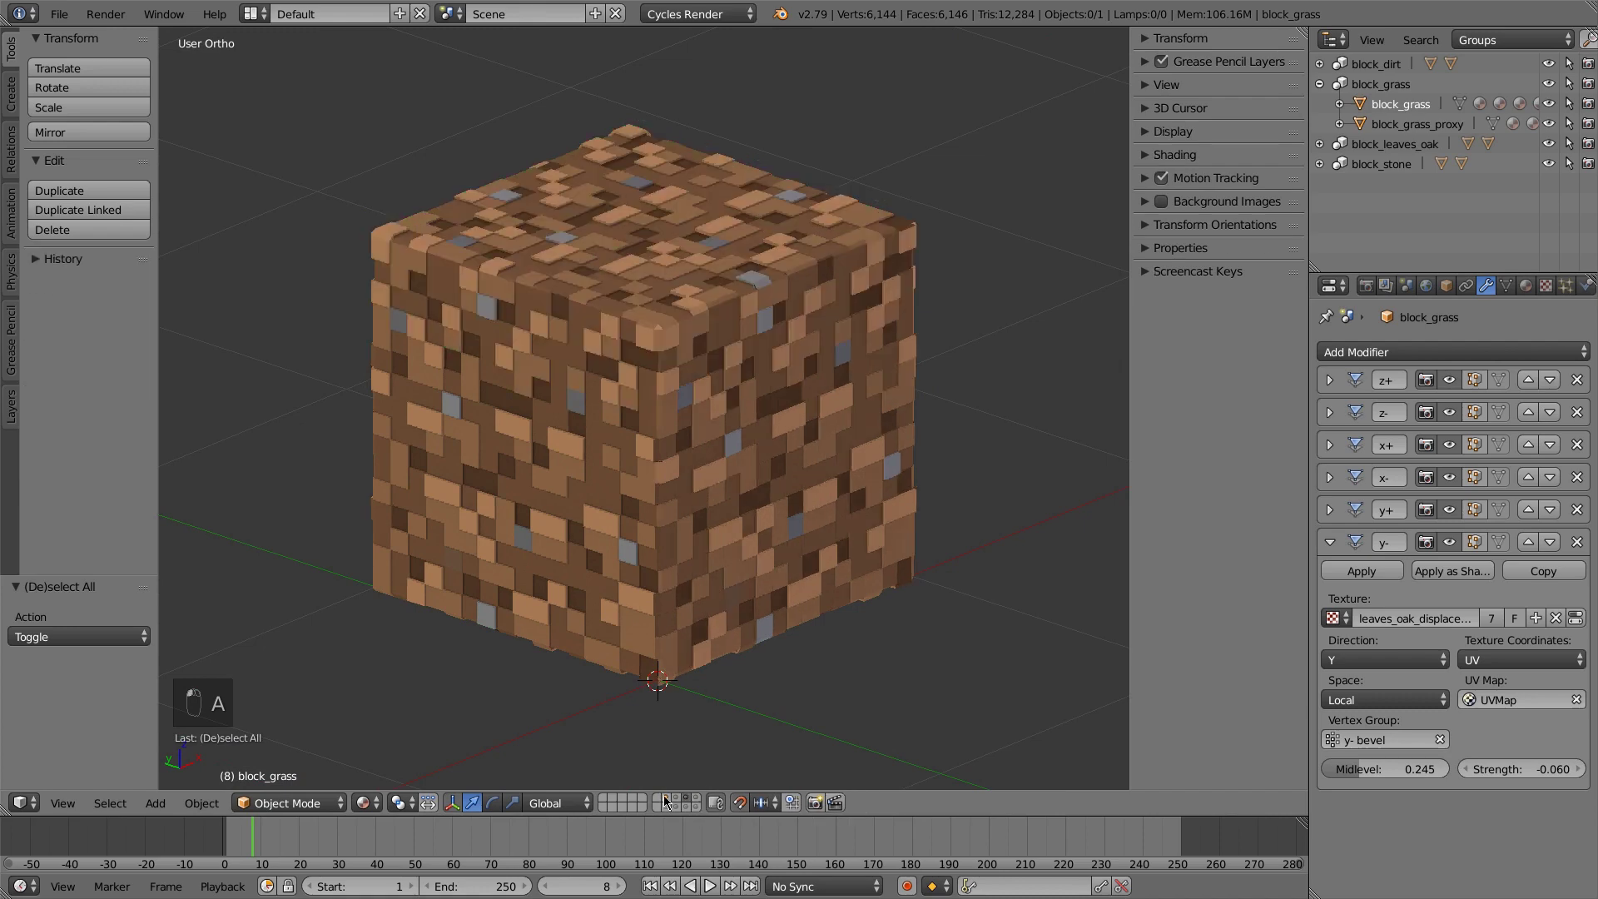
left_click(666, 802)
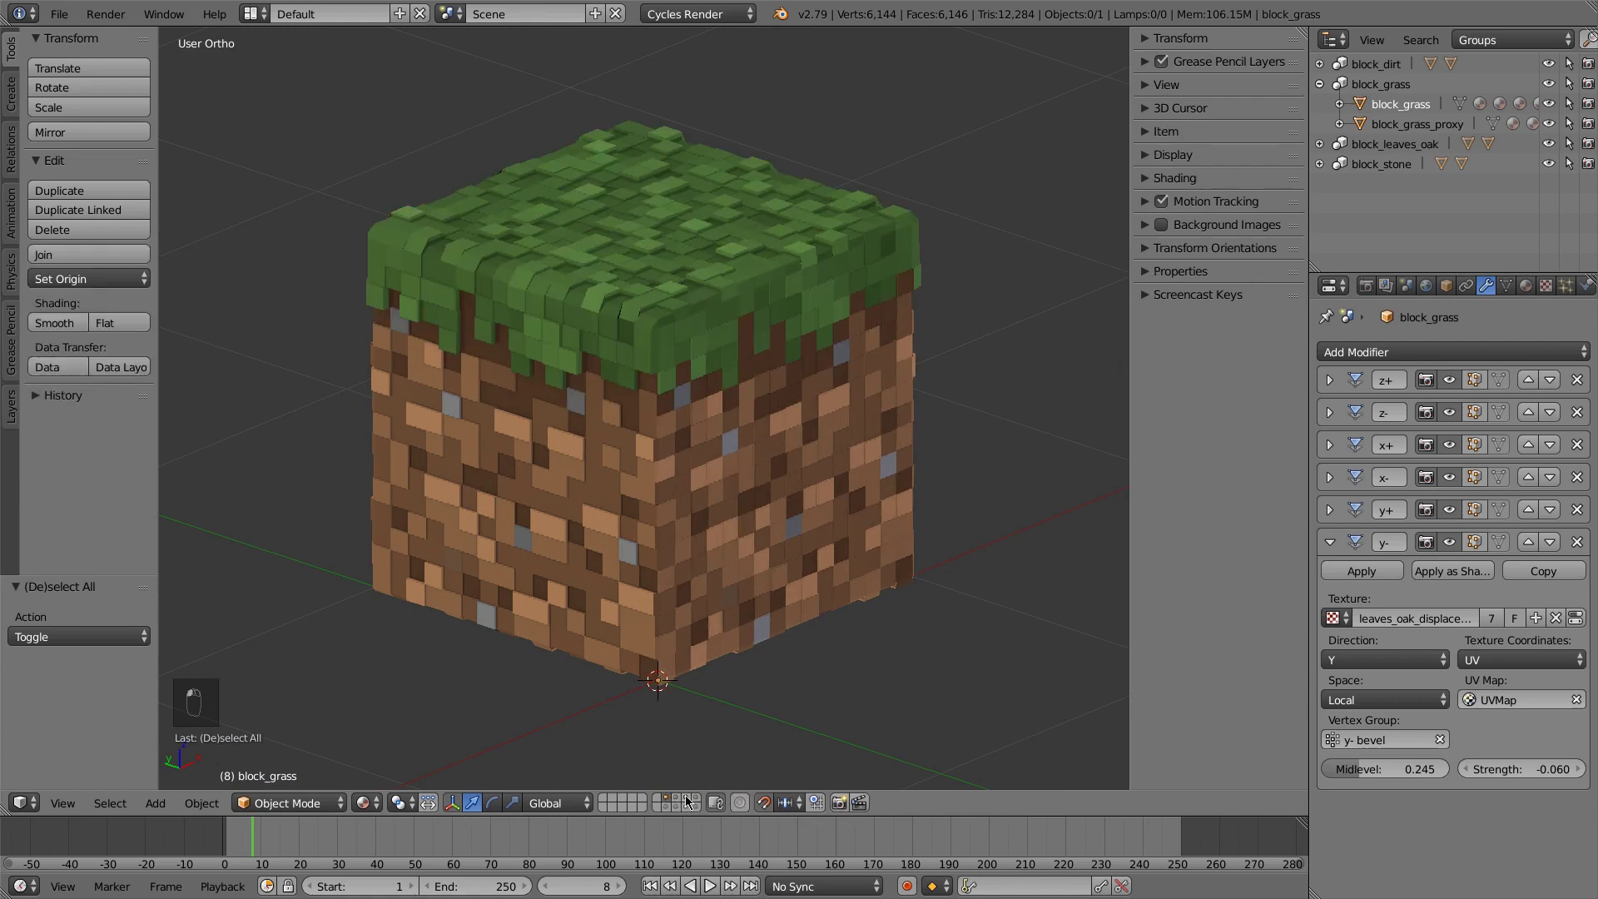
left_click(687, 802)
left_click(665, 797)
Assign the grass_side_displacement texture to block_grass's y- displace modifier, and inspect the deselected block
right_click(751, 485)
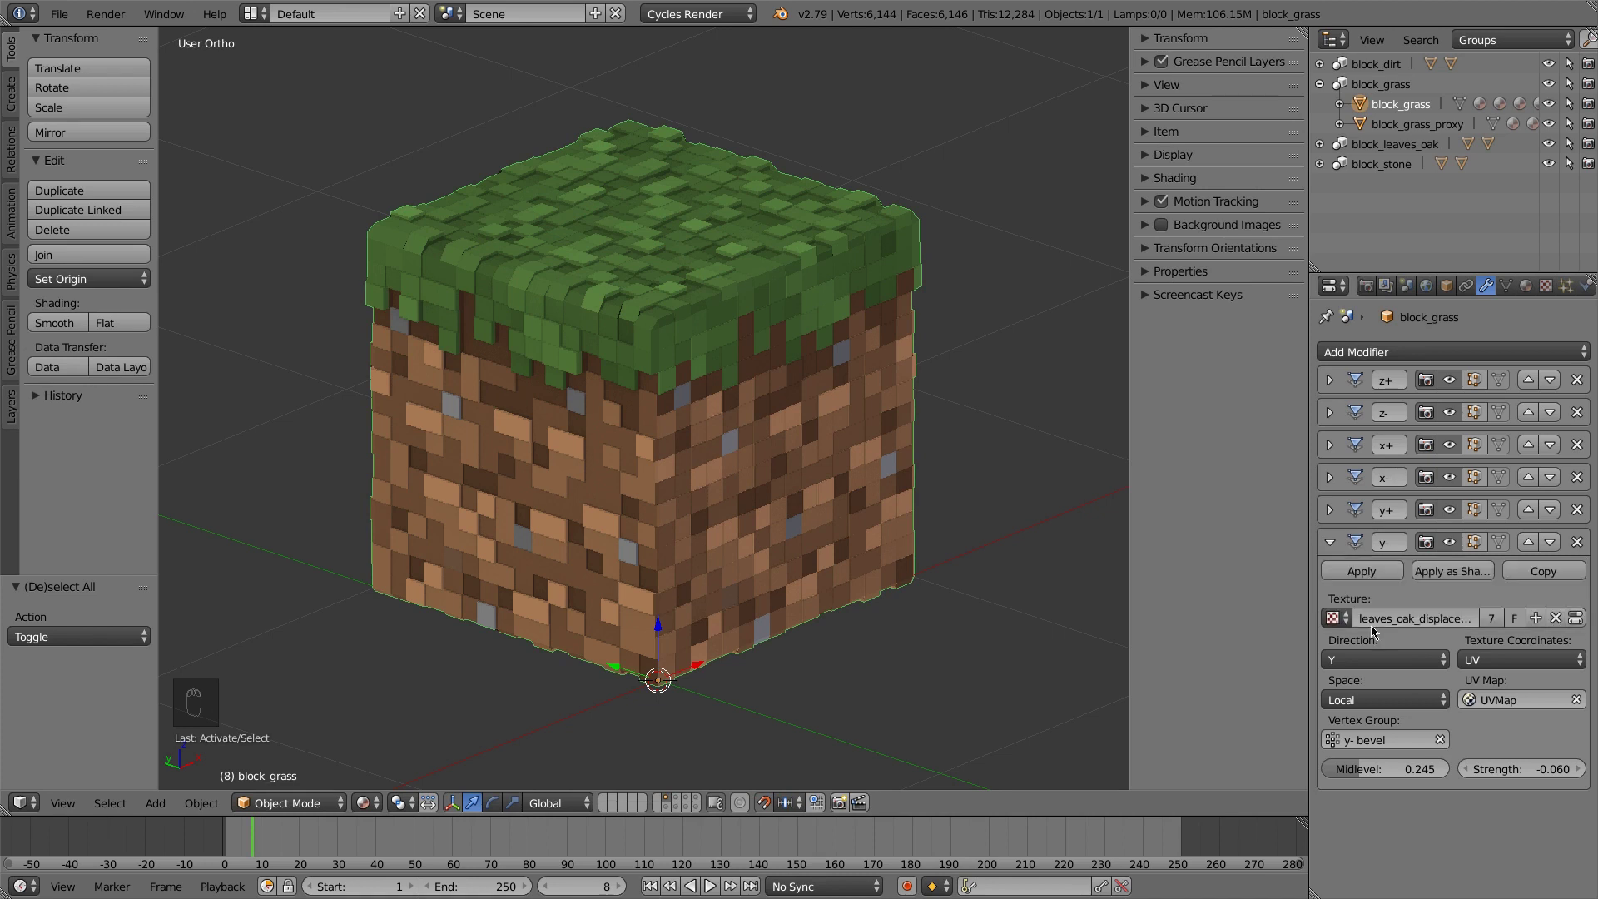
left_click(1333, 617)
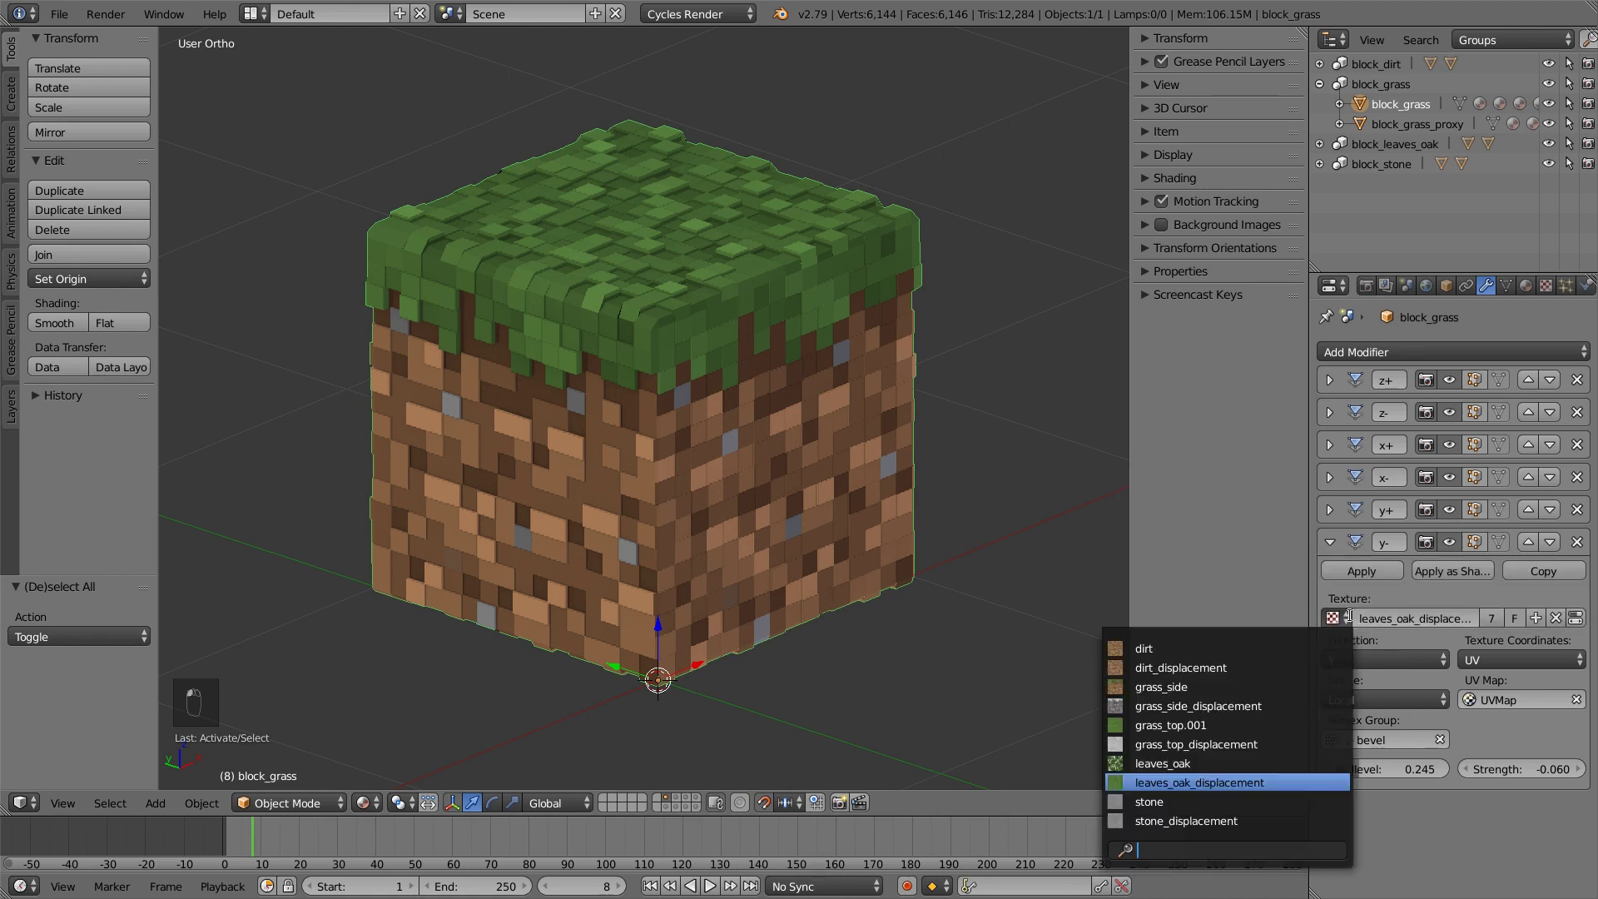
left_click(1207, 707)
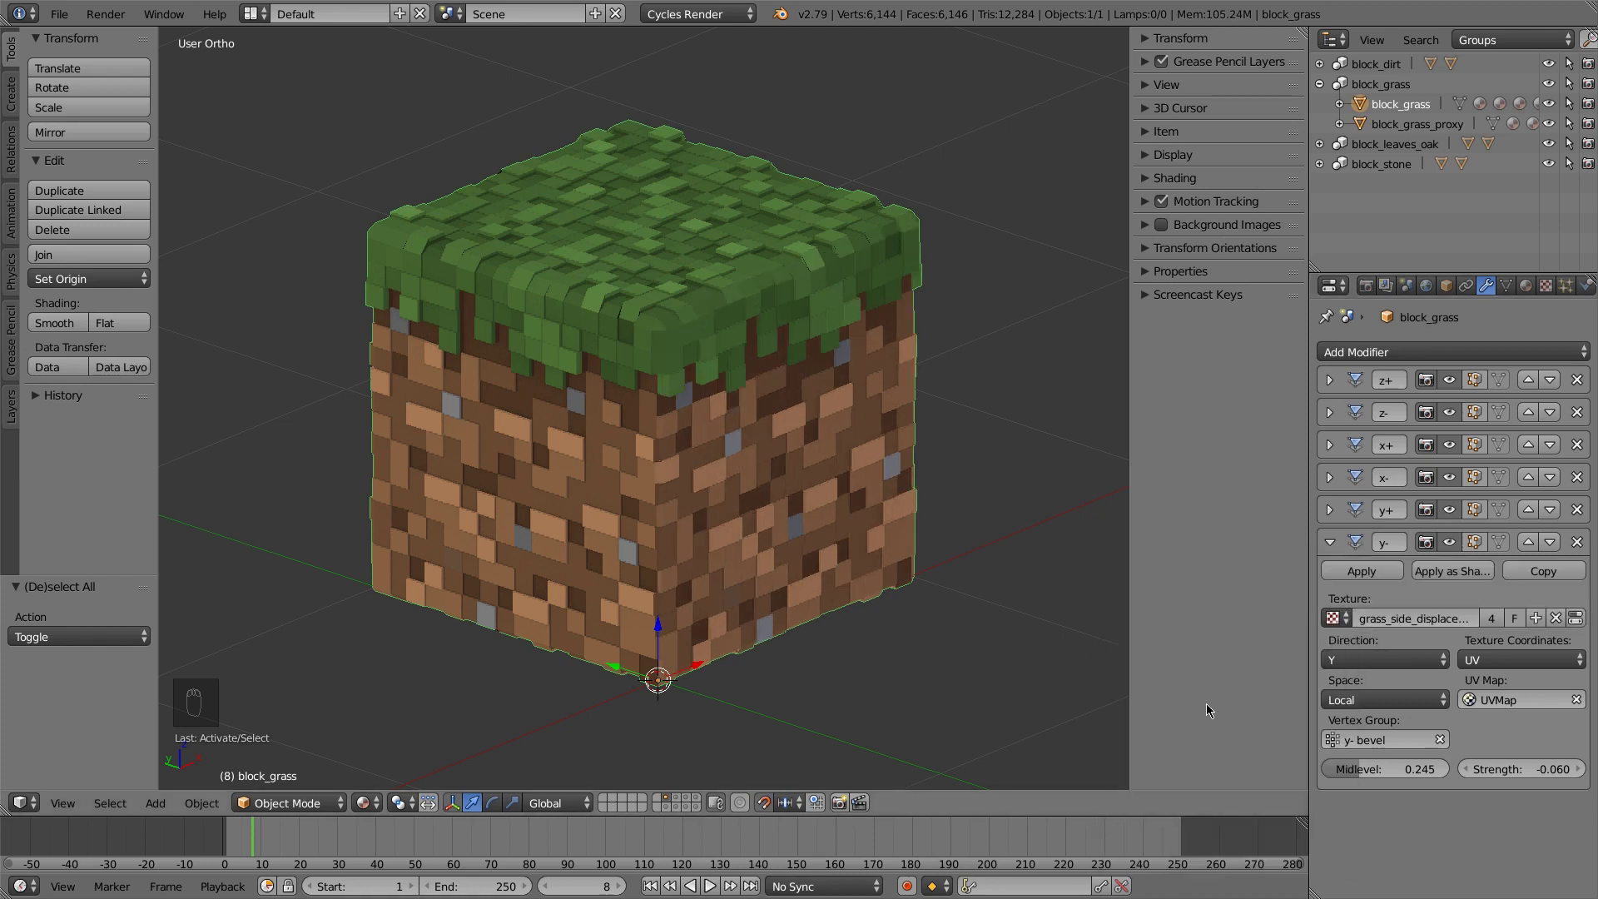
left_click(1329, 547)
key("a")
middle_click_drag(682, 509, 721, 533, "shift")
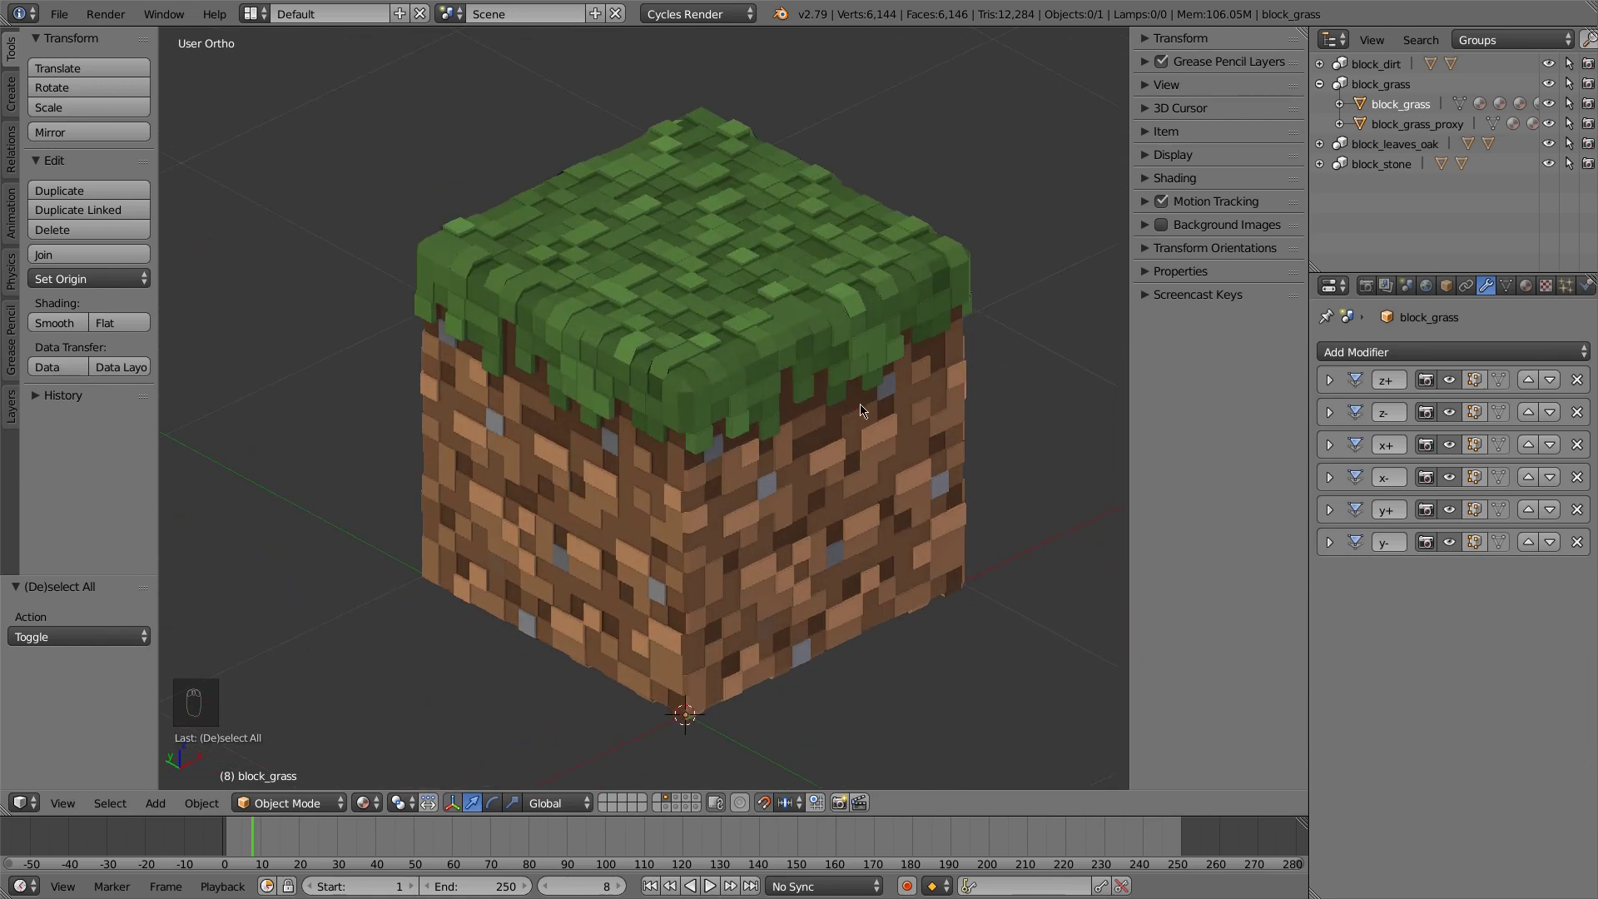